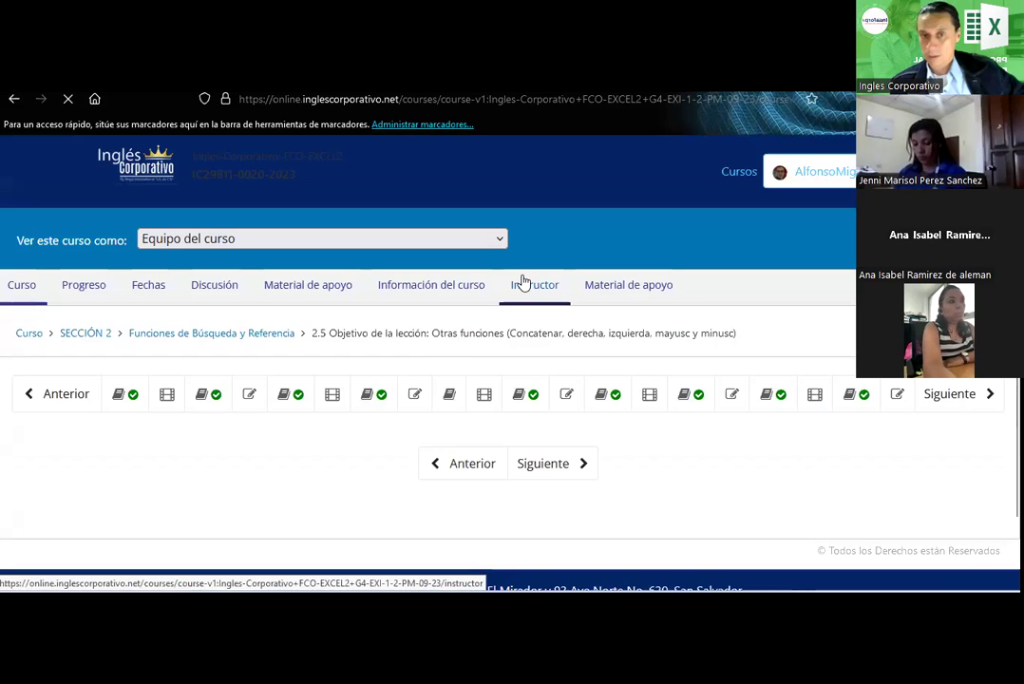
- Open the Inglés Corporativo Online Instructor page and its student administration section
left_click(525, 282)
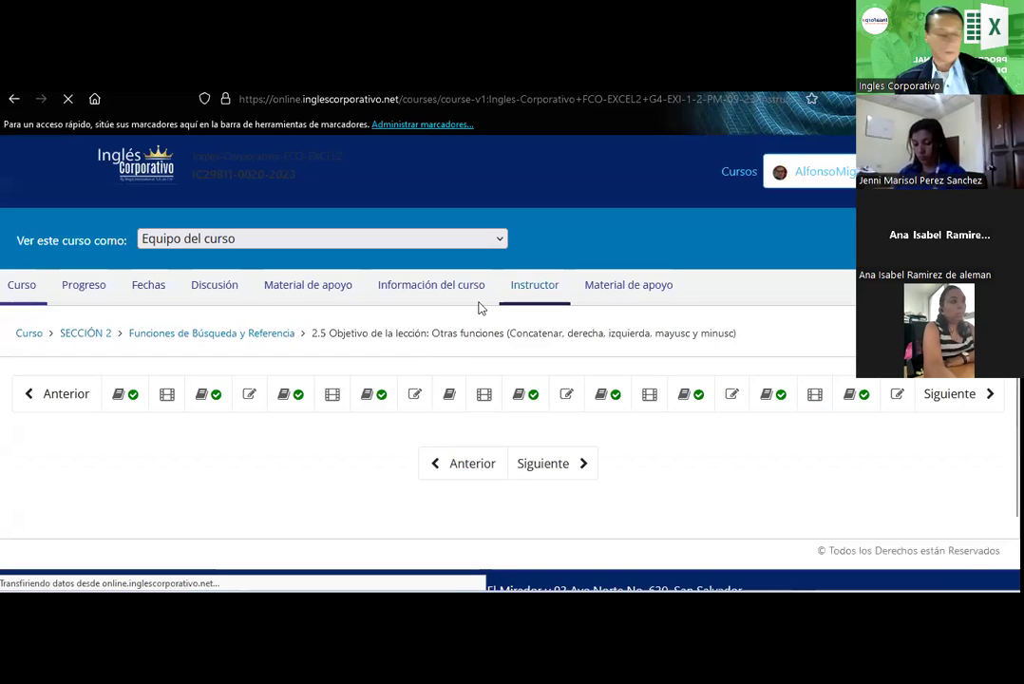
left_click(328, 345)
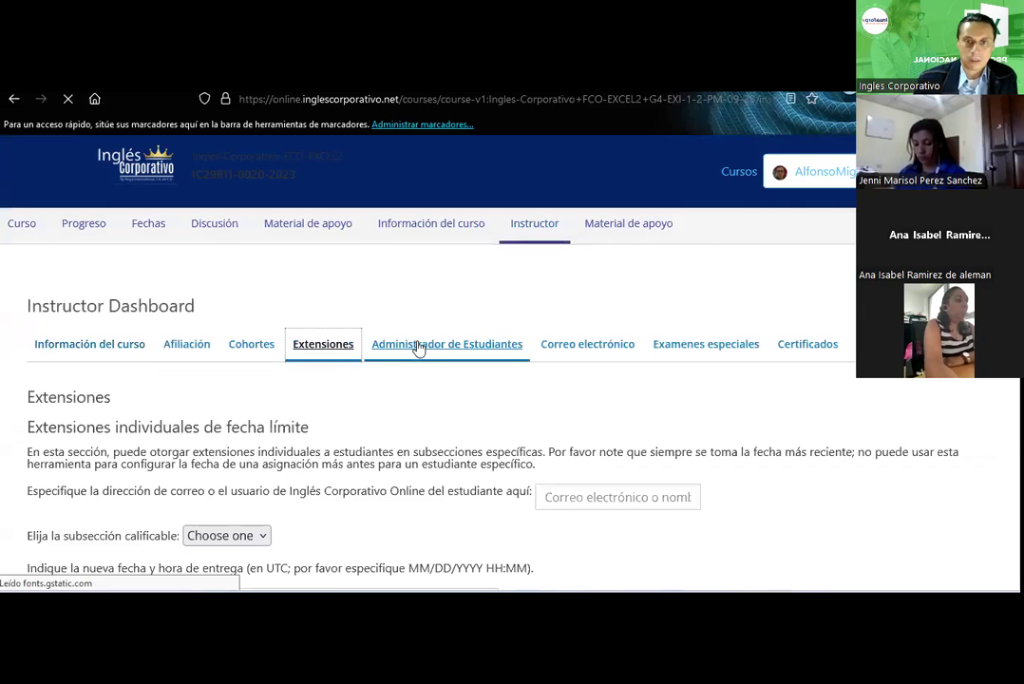
left_click(435, 351)
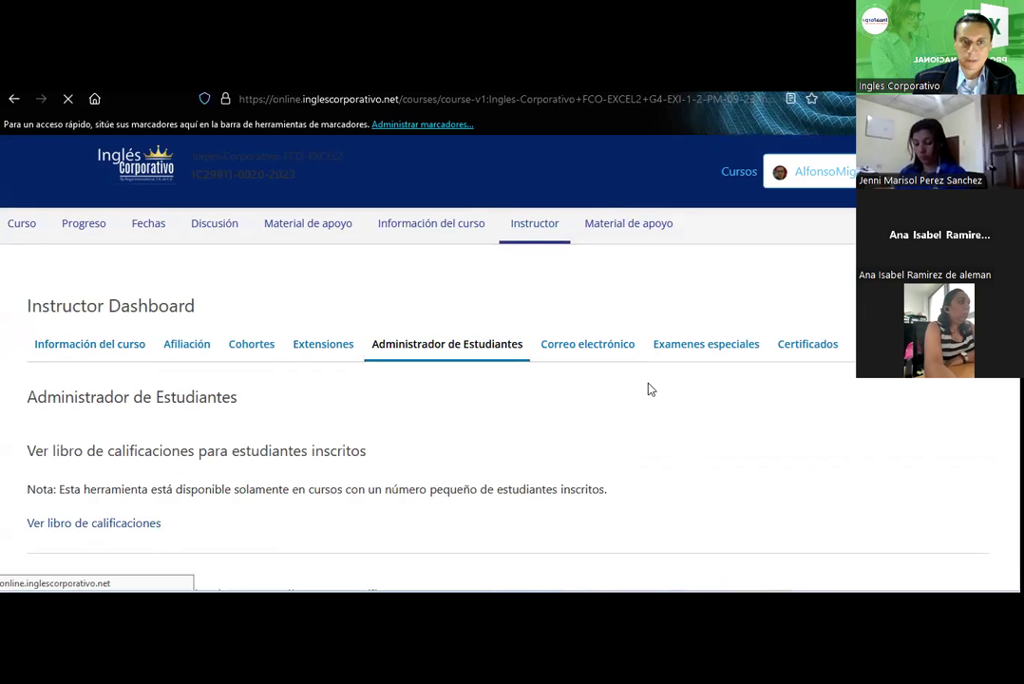
- Scroll through the gradebook to review every student's HW 01–04 scores and homework average
scroll(336, 401, "down", 4)
scroll(654, 374, "up", 3)
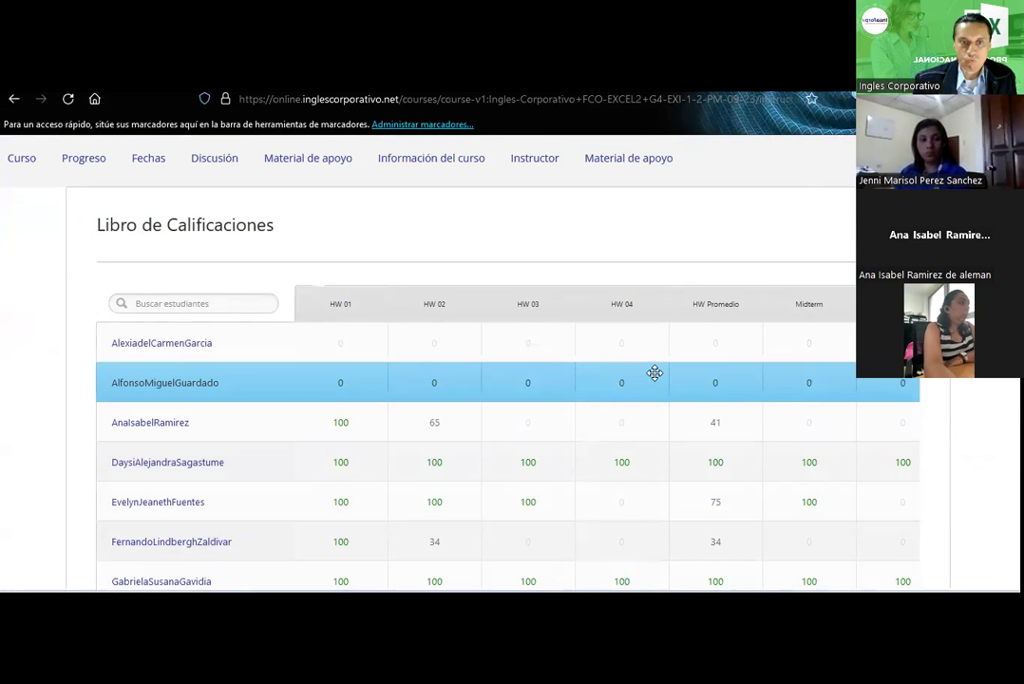
scroll(654, 374, "down", 3)
scroll(655, 373, "down", 3)
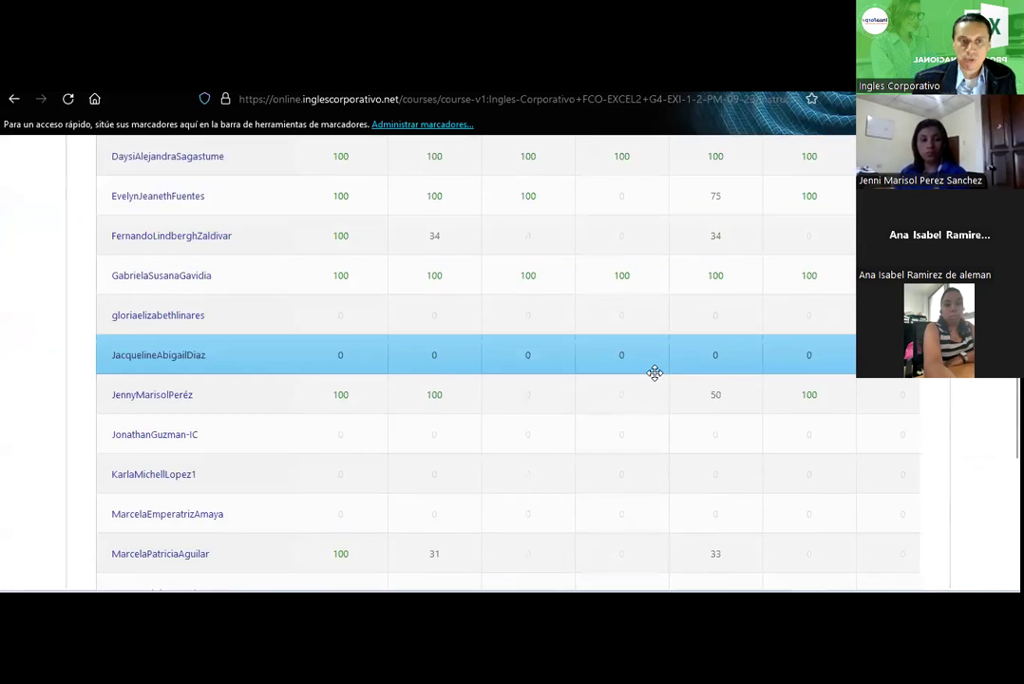
scroll(654, 374, "down", 5)
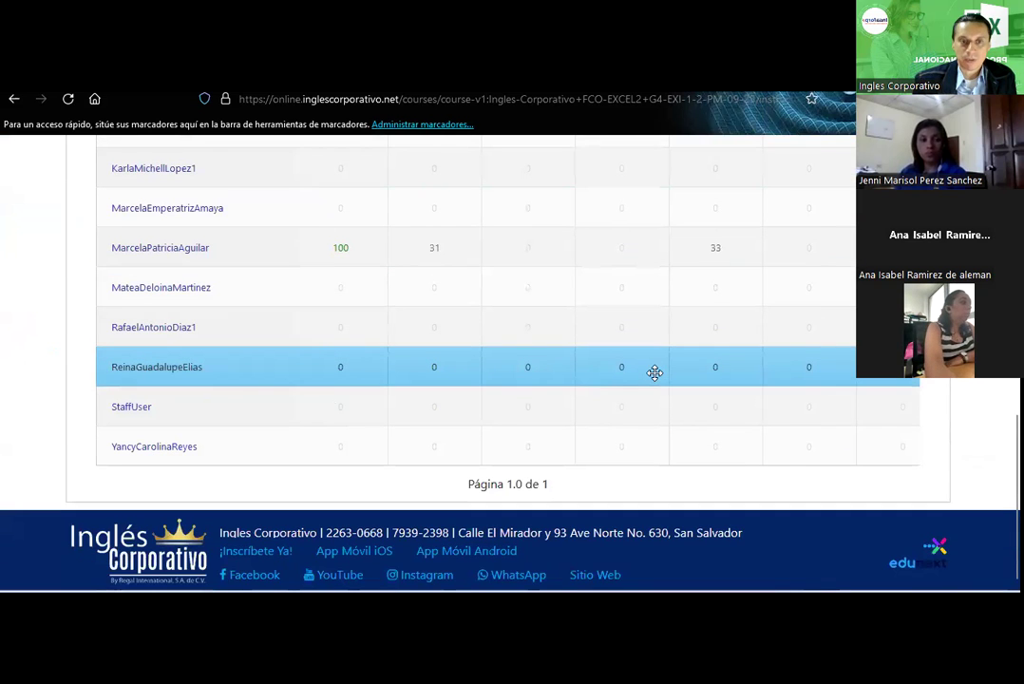
mouse_move(648, 376)
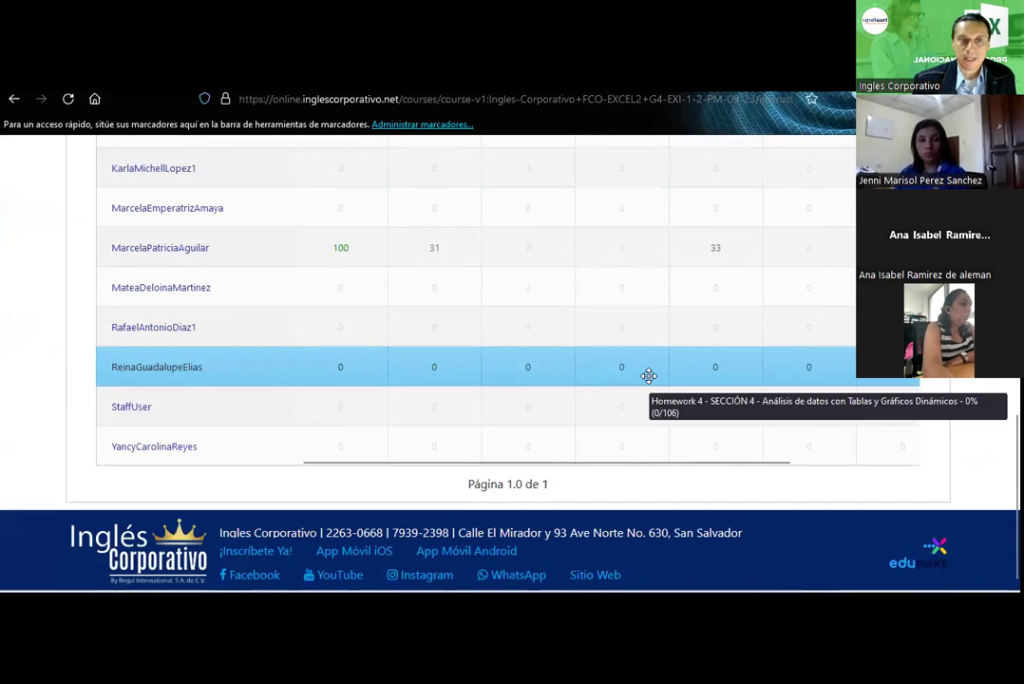
scroll(648, 376, "up", 1)
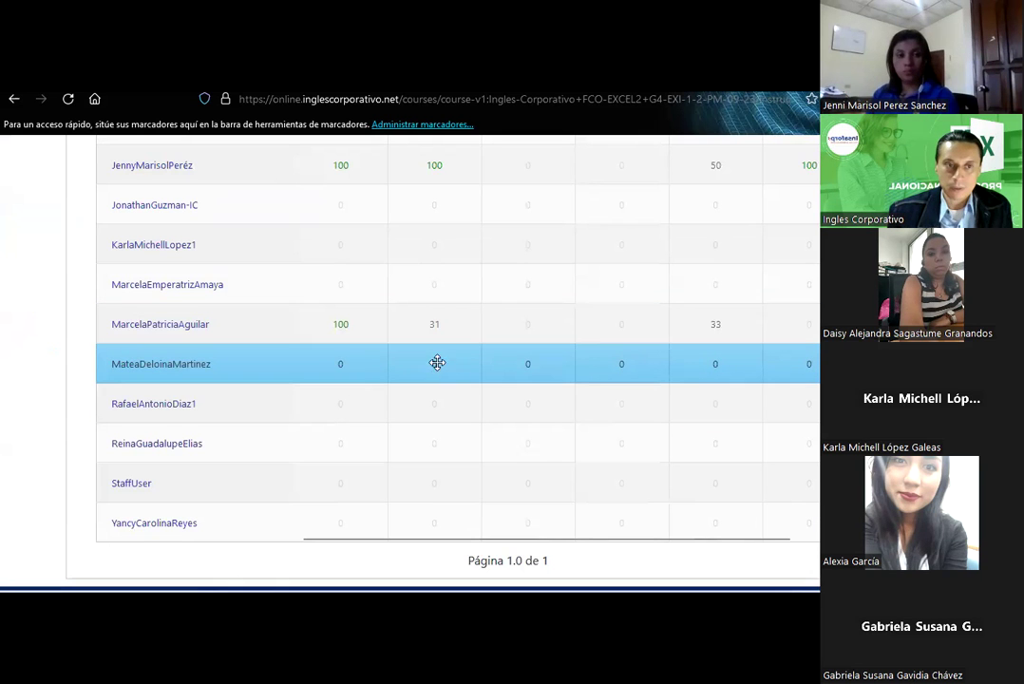
scroll(342, 360, "up", 2)
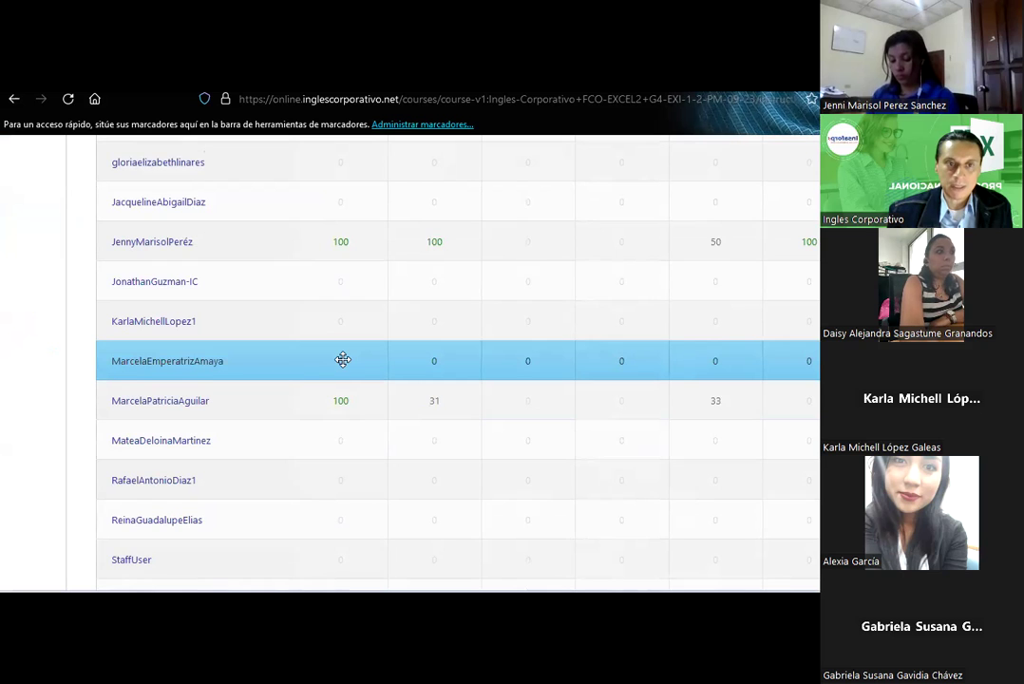
scroll(343, 360, "up", 4)
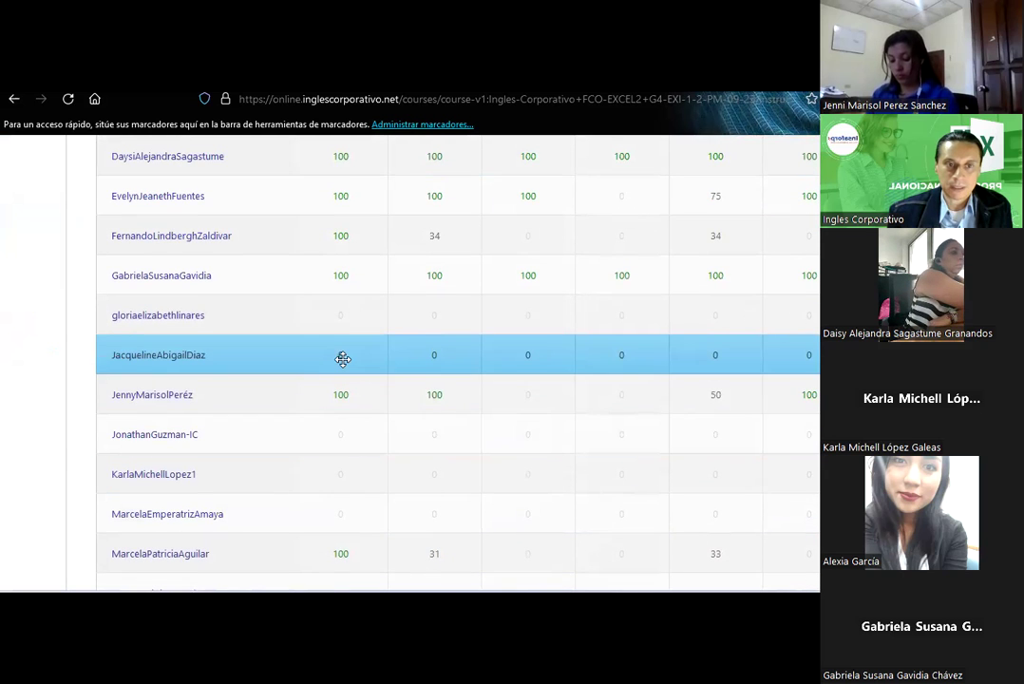
scroll(342, 359, "up", 2)
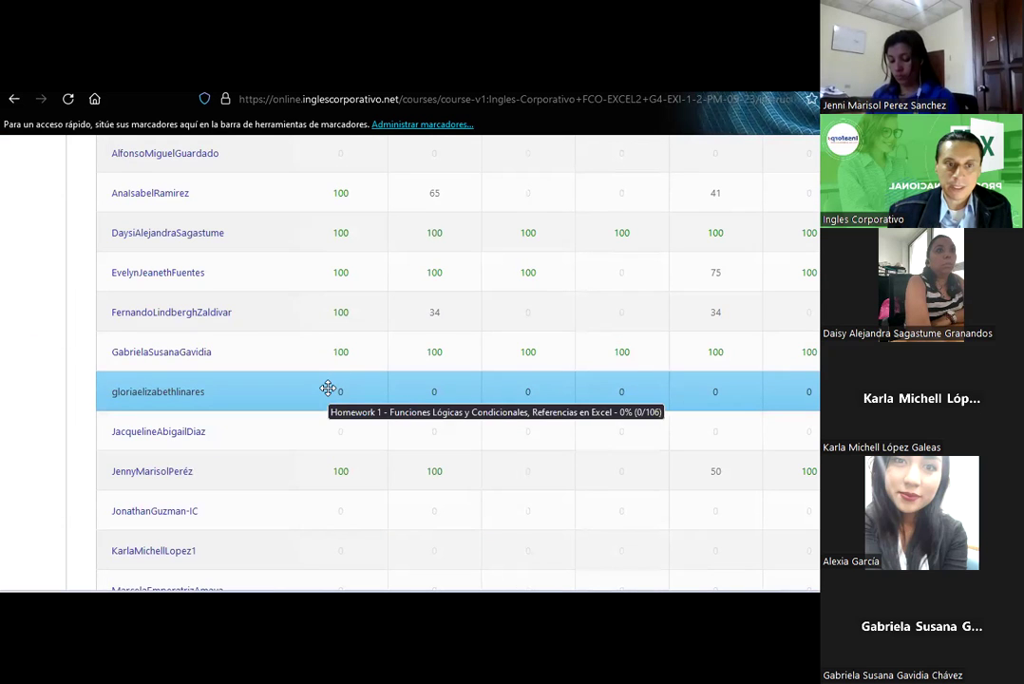
scroll(440, 346, "up", 4)
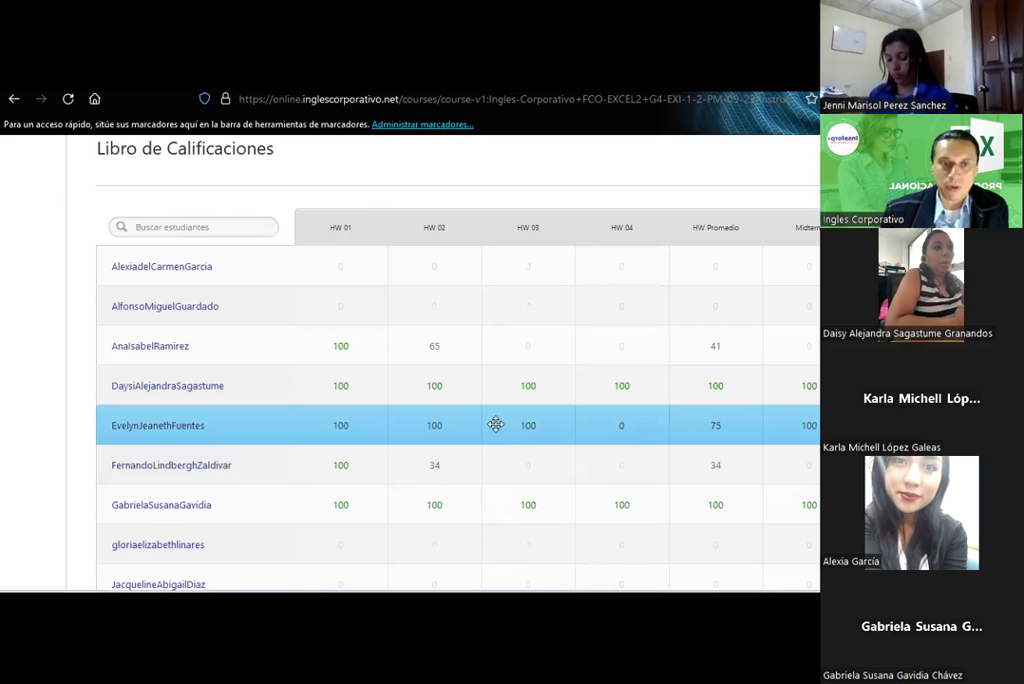
scroll(465, 389, "down", 1)
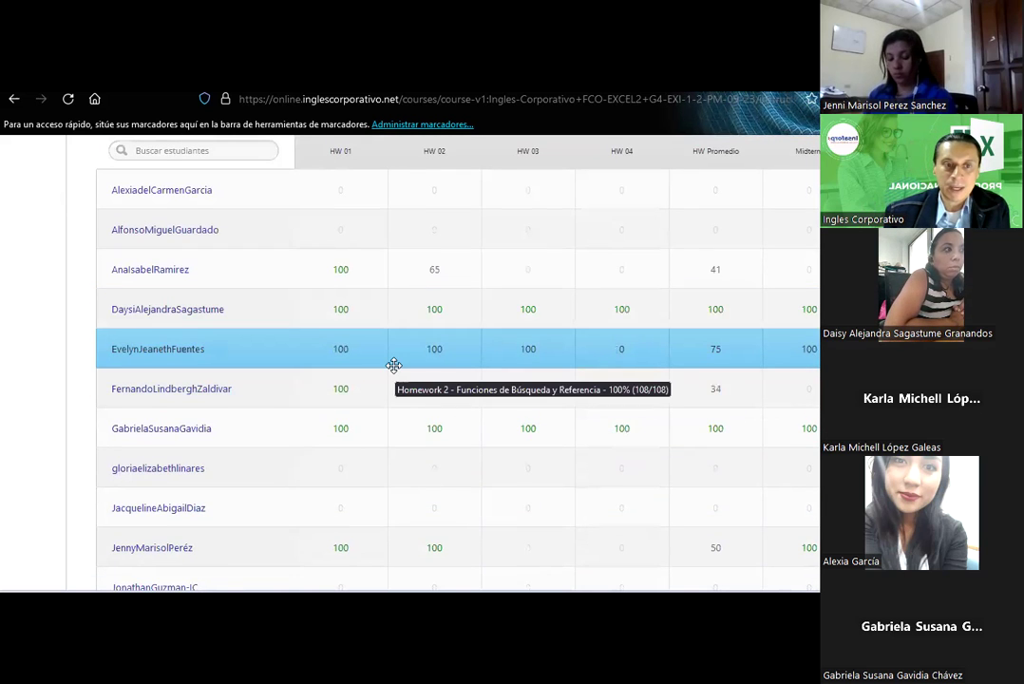
scroll(376, 435, "down", 2)
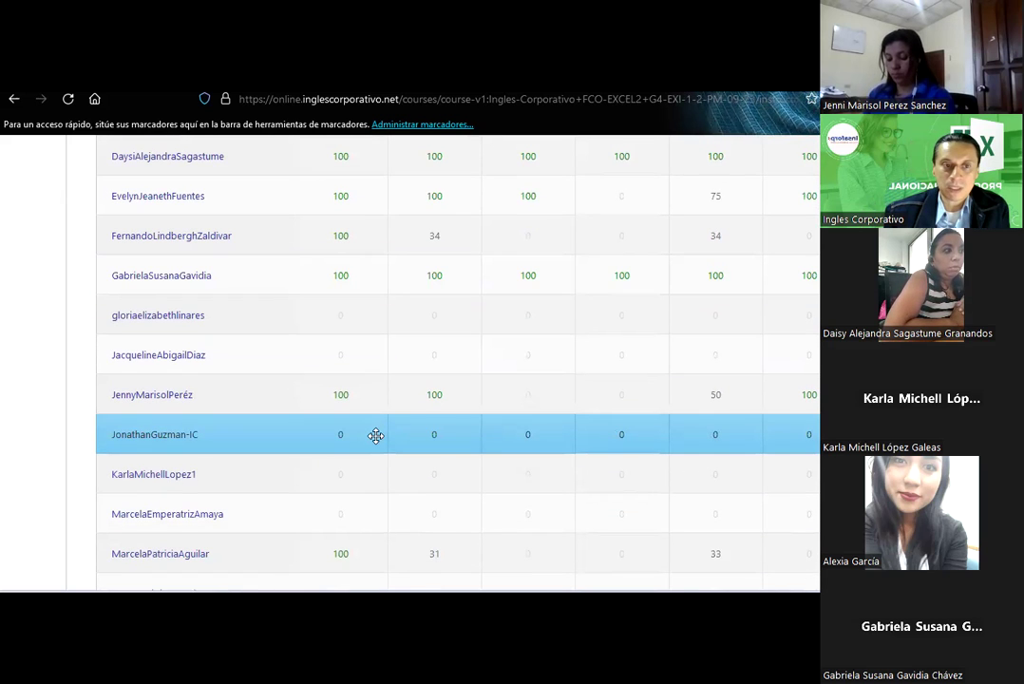
scroll(377, 435, "down", 4)
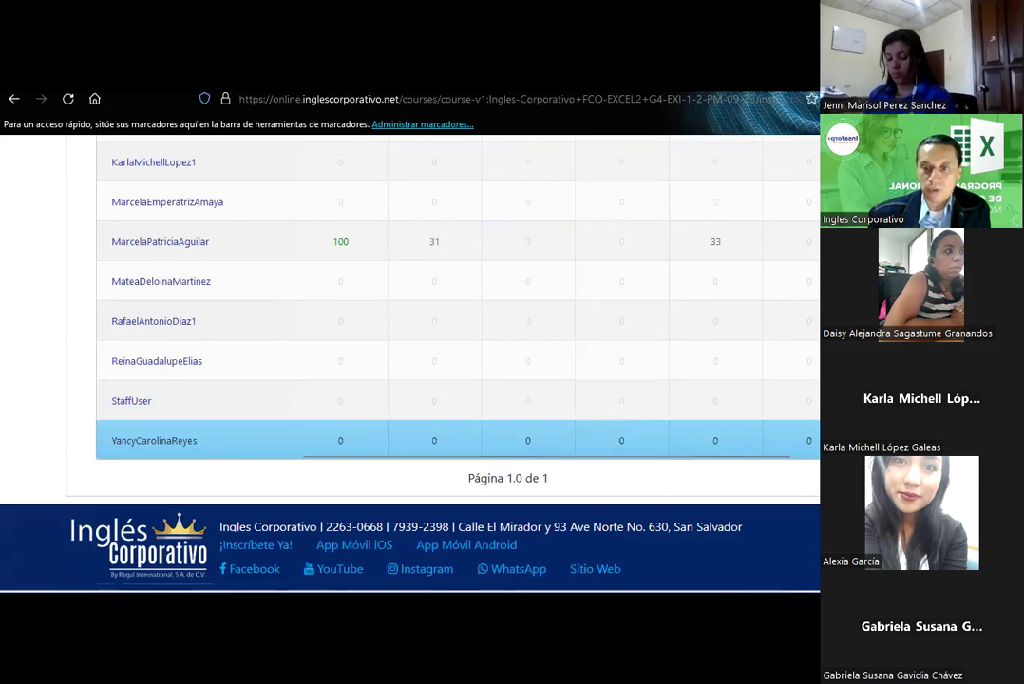
mouse_move(722, 603)
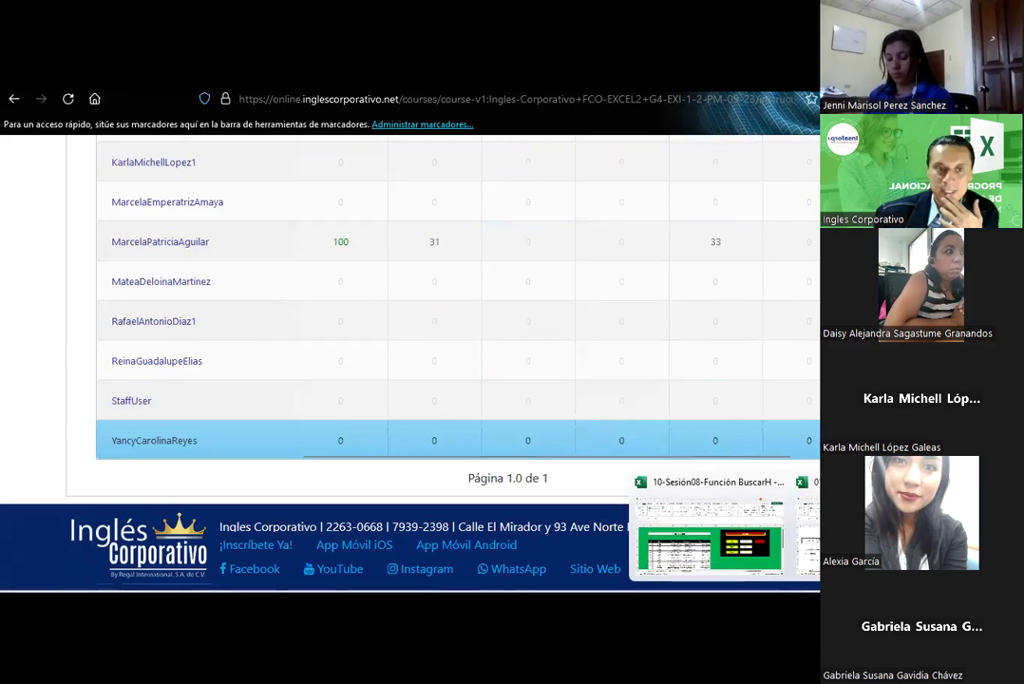
- Return to the Excel workbook and look over the BUSCARH&OF sheet's Base de datos table
left_click(729, 490)
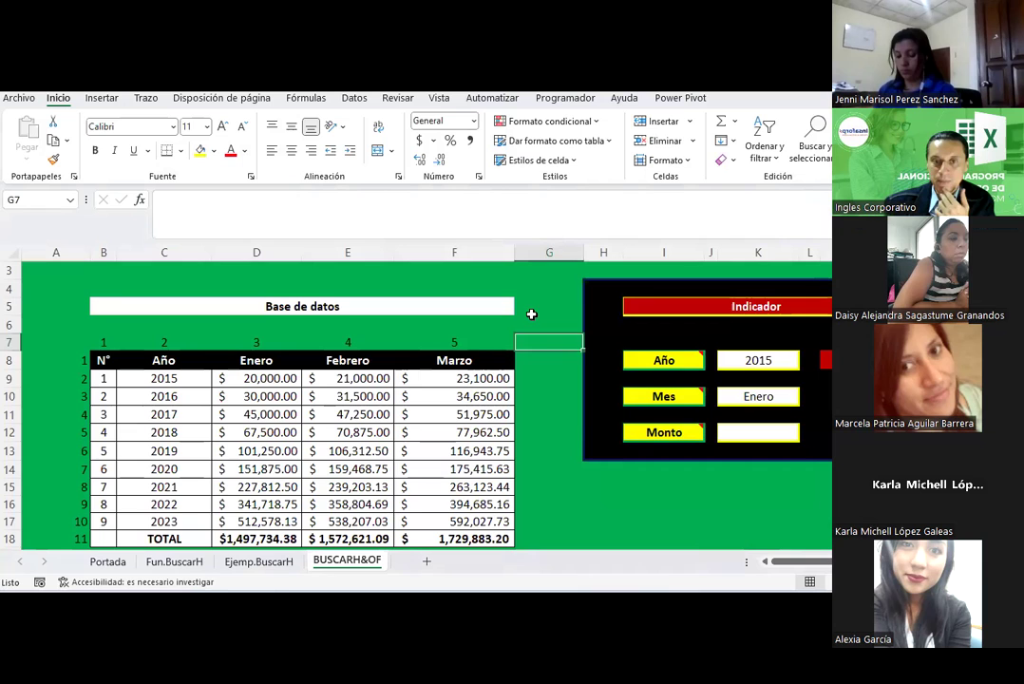
left_click(518, 304)
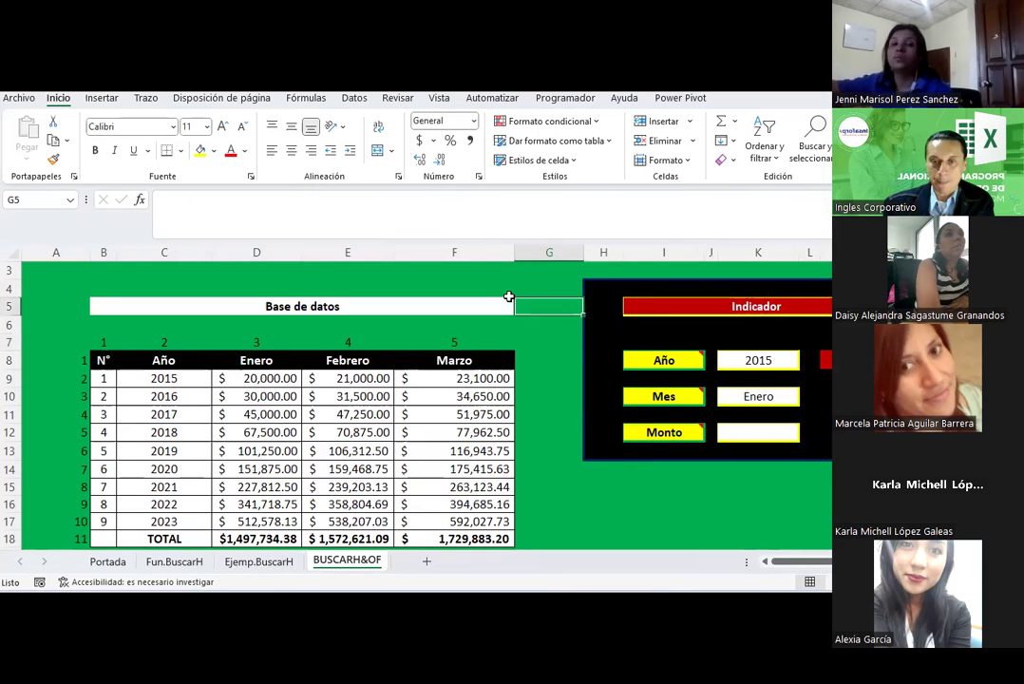
scroll(494, 381, "down", 2)
scroll(494, 381, "down", 3)
scroll(494, 381, "down", 2)
scroll(494, 381, "up", 3)
scroll(494, 382, "up", 2)
scroll(496, 382, "up", 2)
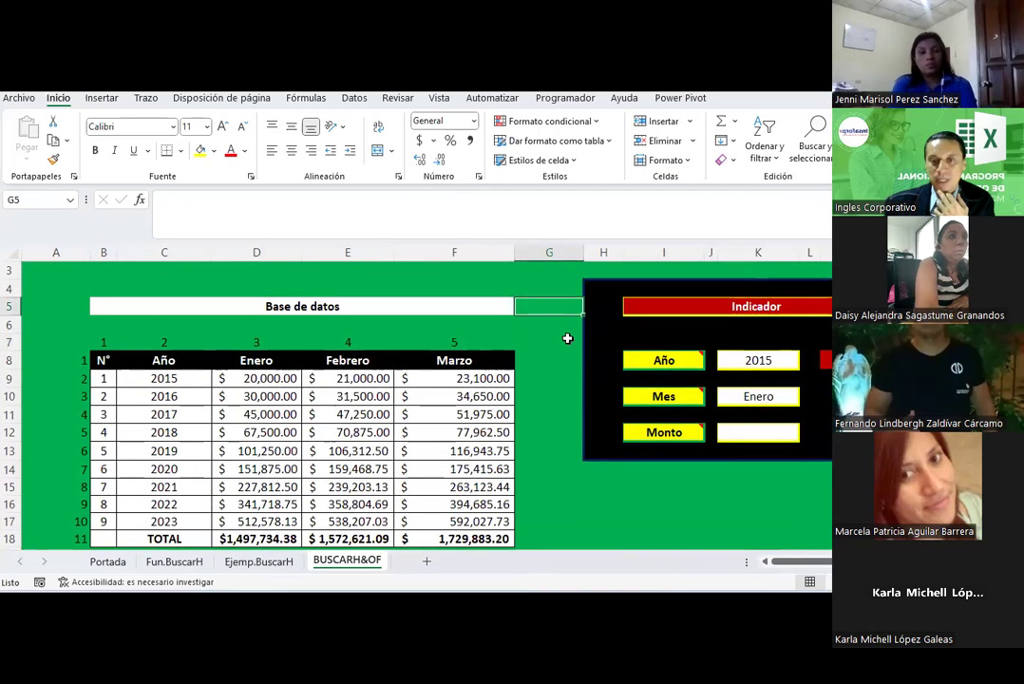
- Check the Indicador inputs Año 2015 (K8) and Mes Enero (K10) and their label notes
left_click(776, 361)
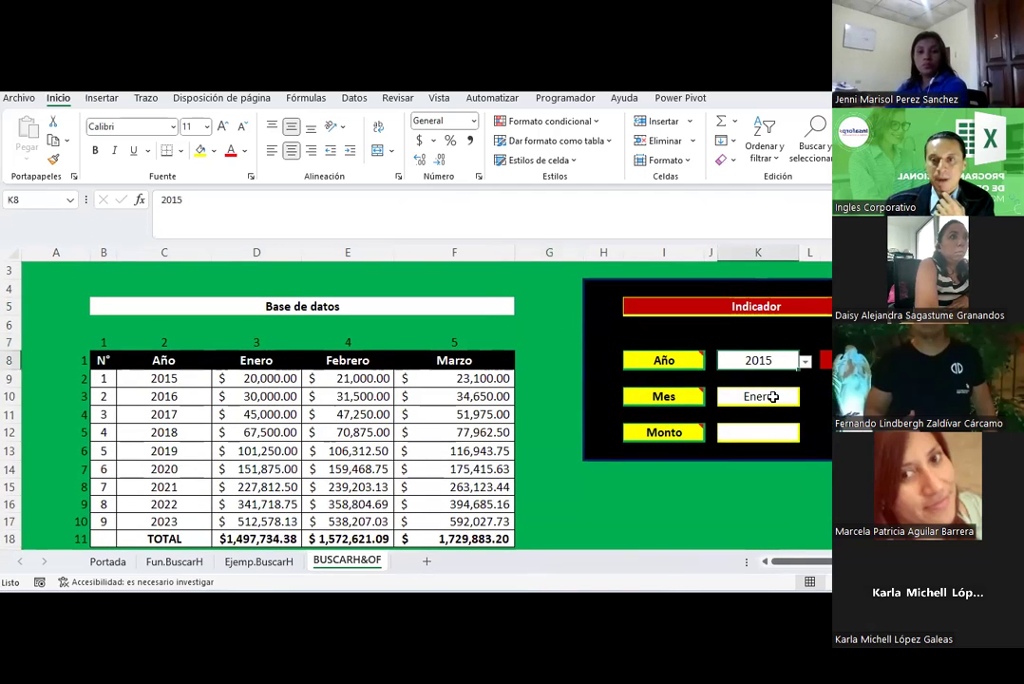
left_click(774, 397)
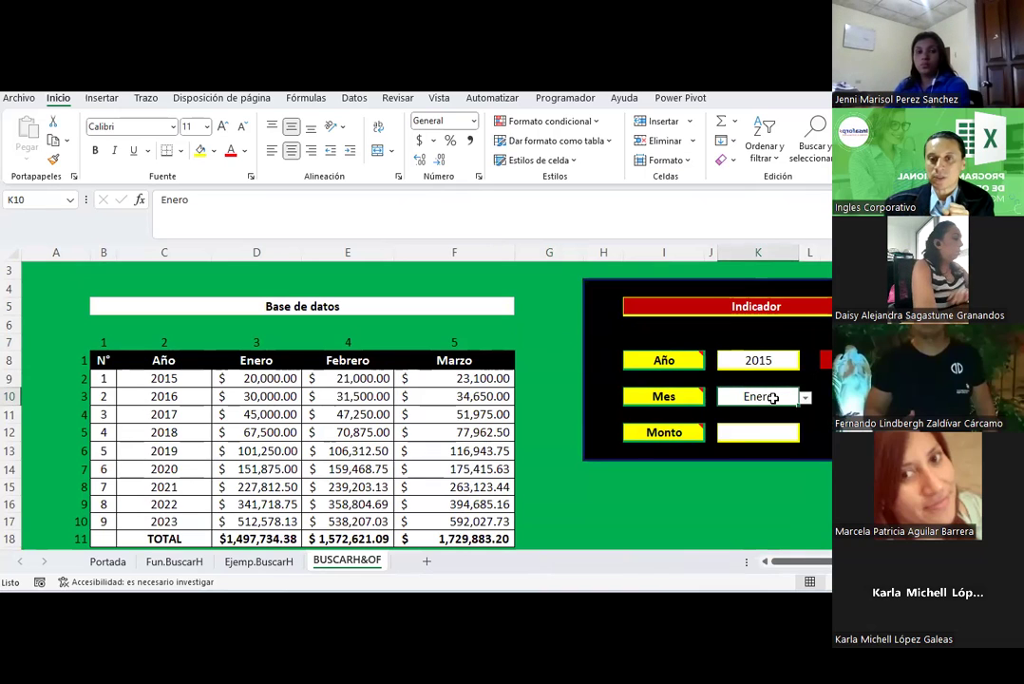
left_click(674, 364)
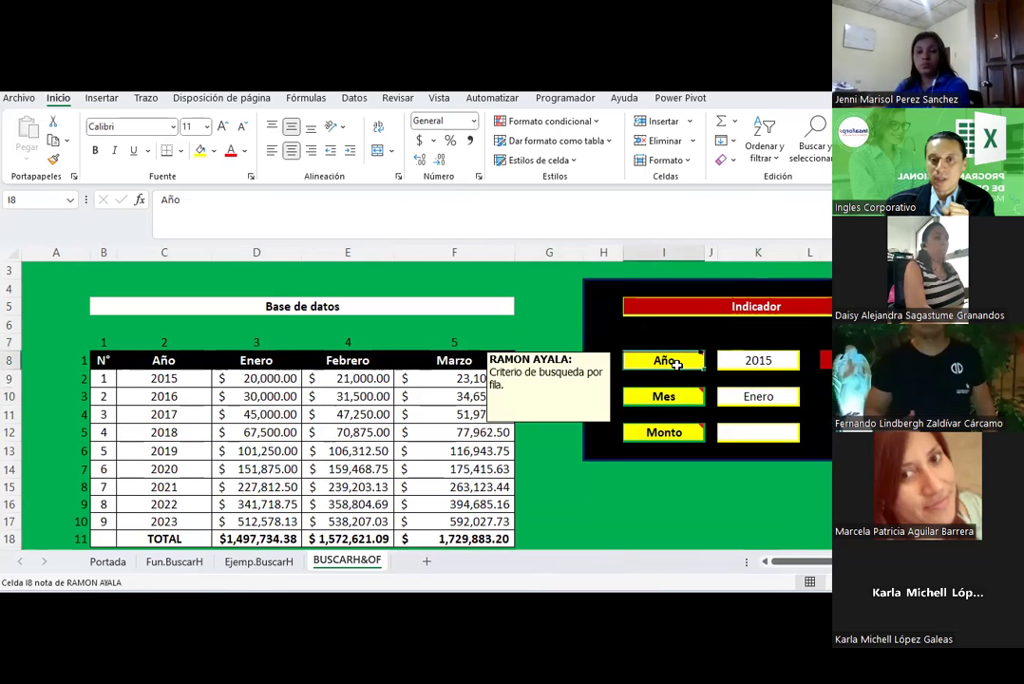
left_click(679, 400)
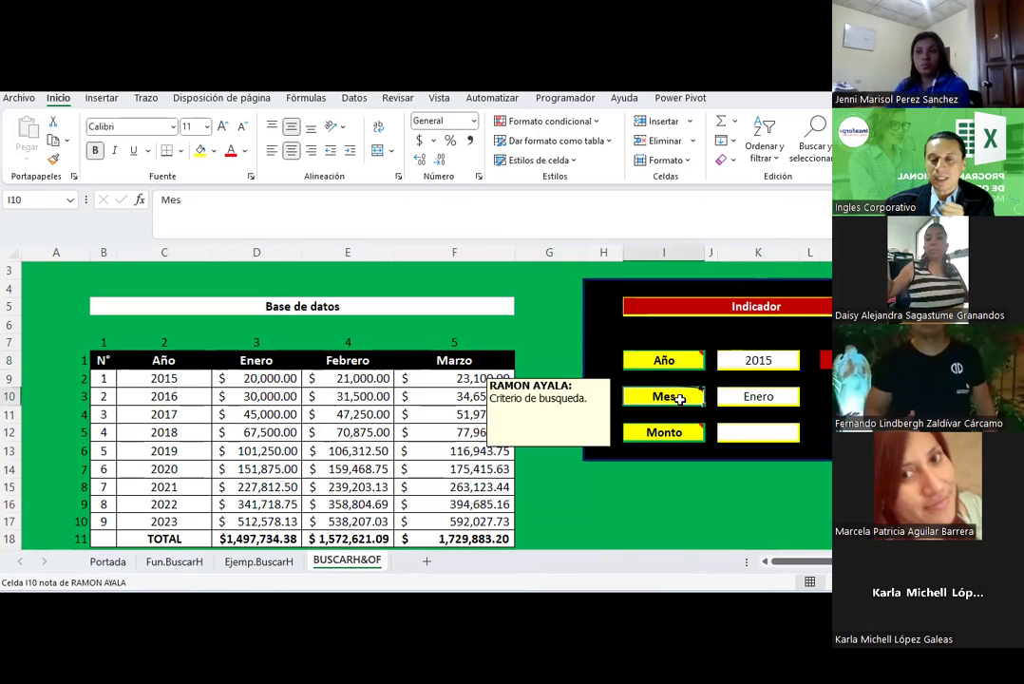
left_click(725, 481)
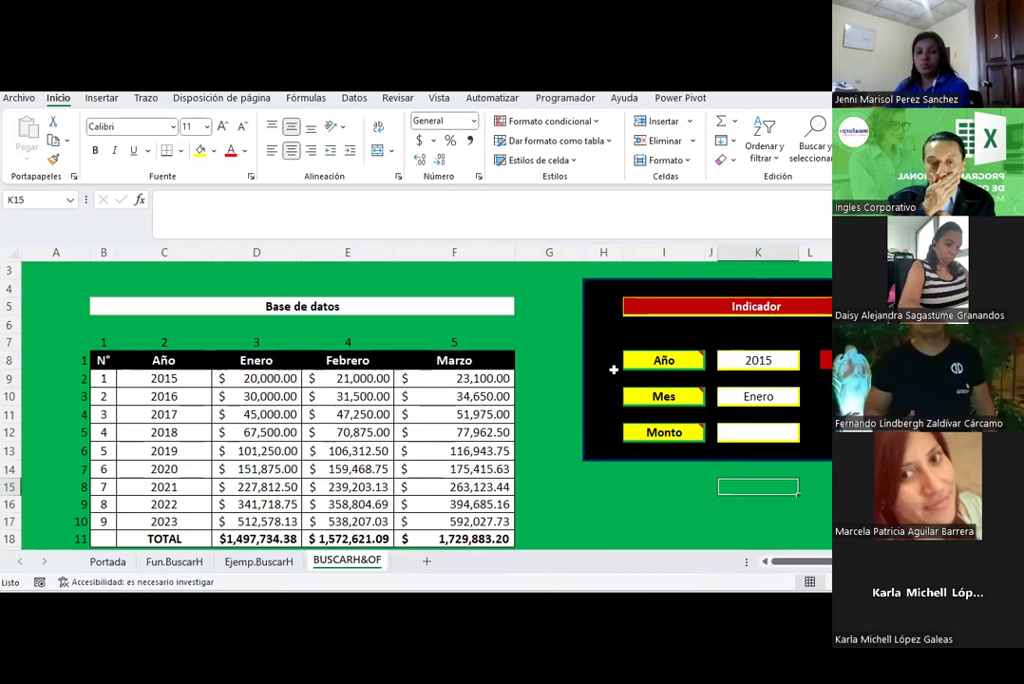
- Review the workbook's defined range names, confirming the year table is named Matriz
scroll(75, 365, "down", 2)
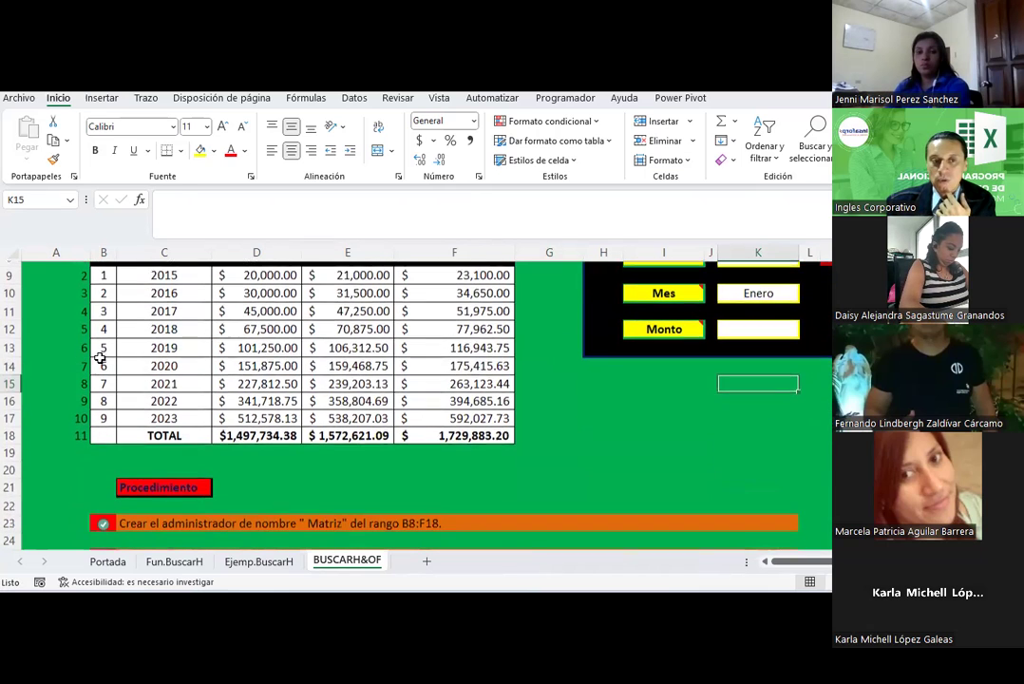
left_click(184, 365)
key("F3")
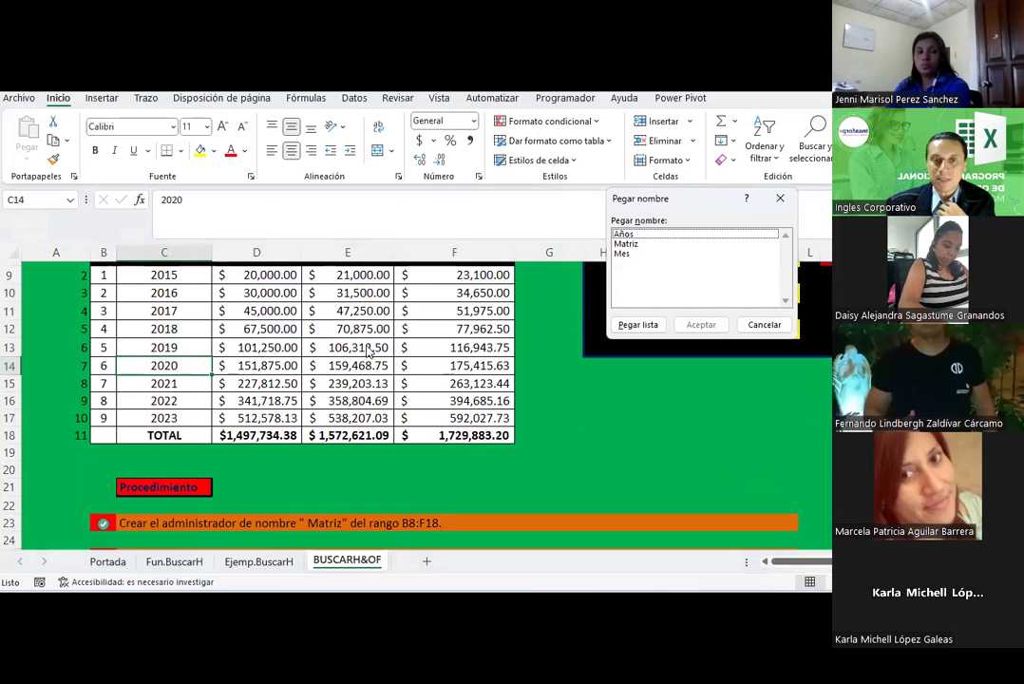
left_click(764, 324)
scroll(274, 377, "up", 2)
scroll(275, 377, "down", 1)
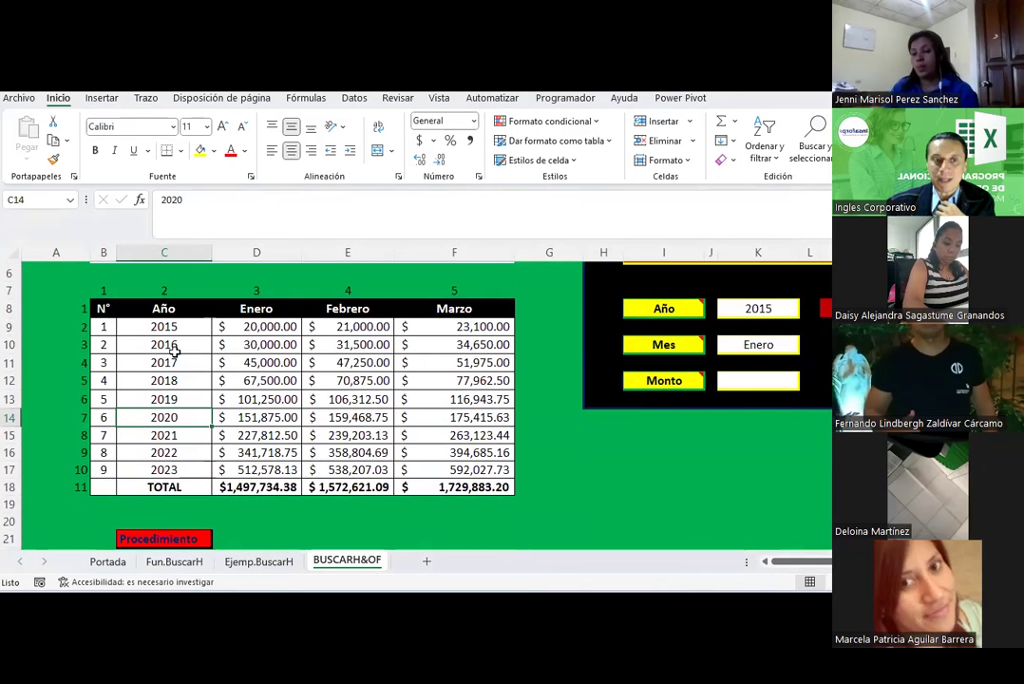
left_click_drag(103, 309, 492, 490)
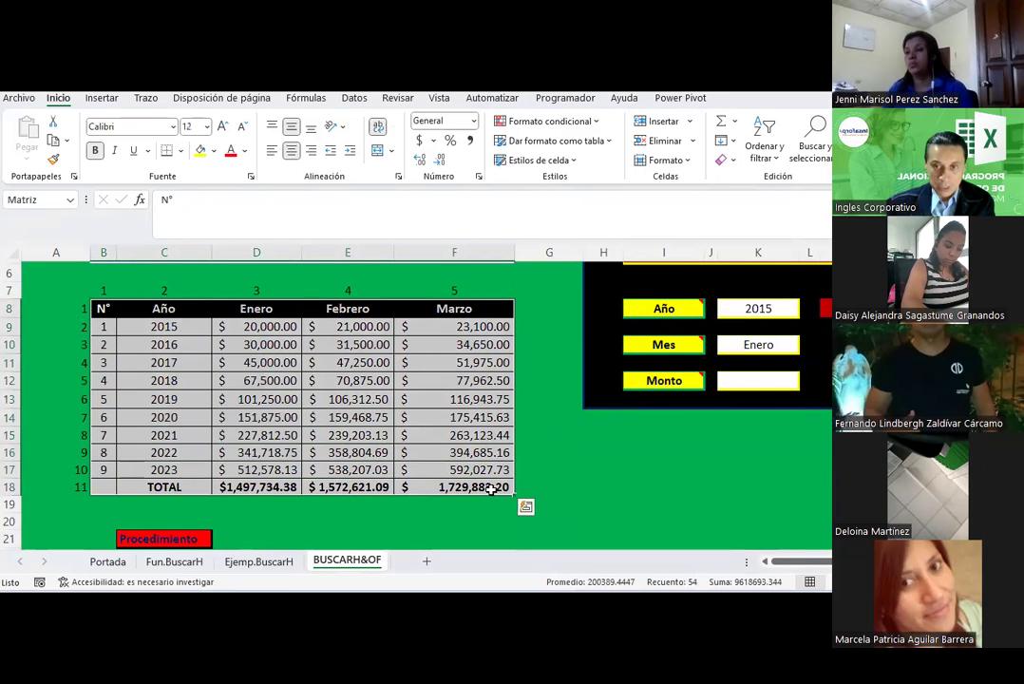
key("F3")
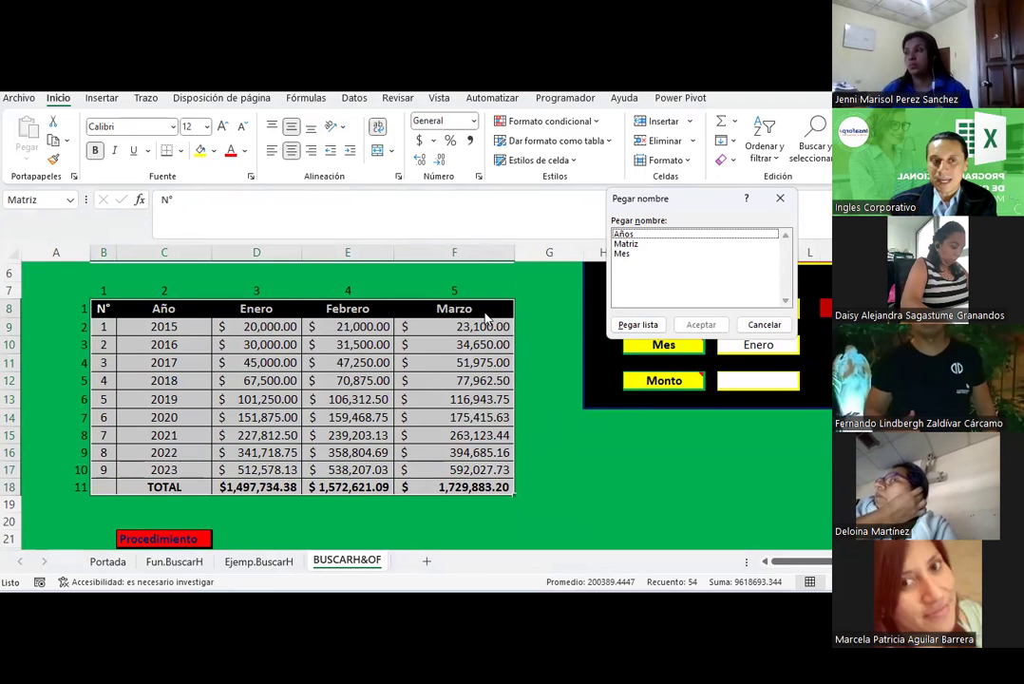
left_click(761, 324)
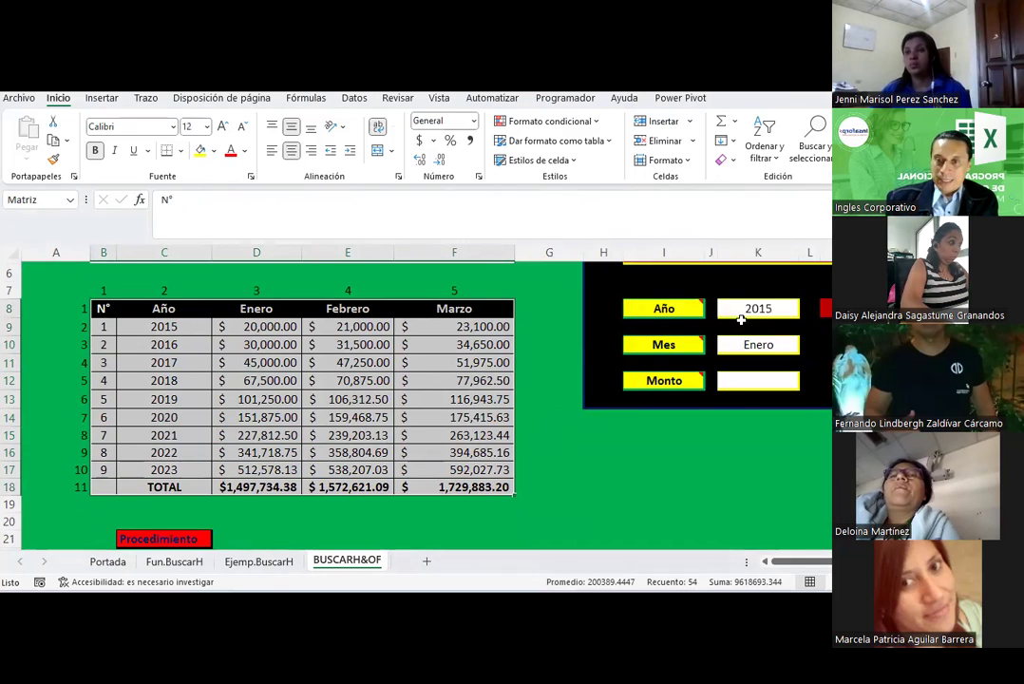
- Go back to rows 6–18 and select the year cell K8
scroll(649, 384, "down", 2)
scroll(608, 394, "down", 2)
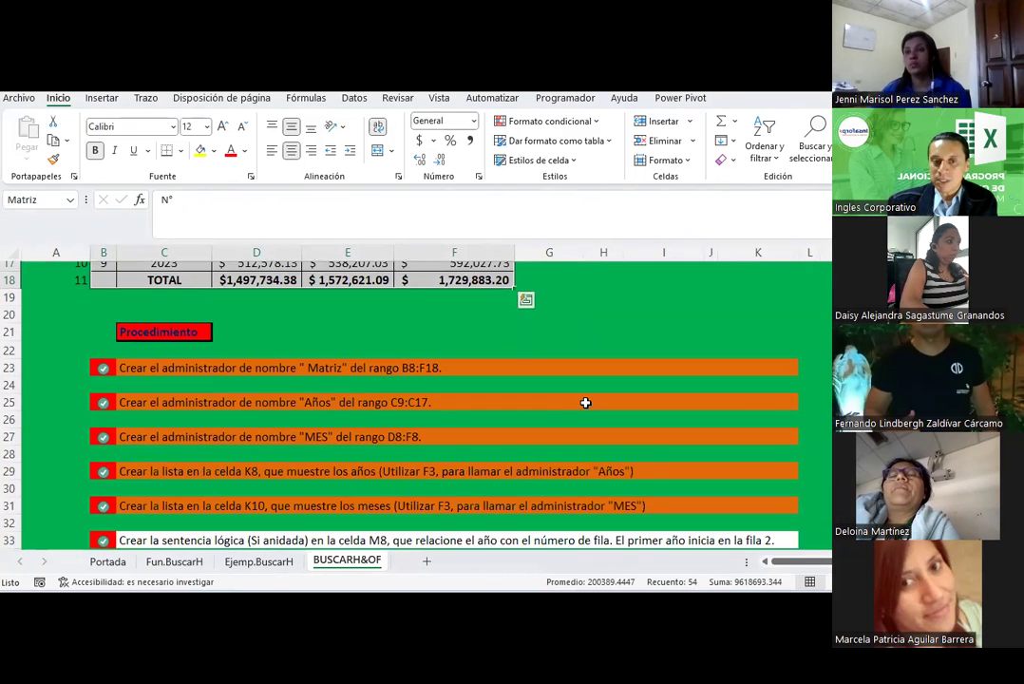
scroll(586, 403, "up", 2)
scroll(585, 403, "up", 2)
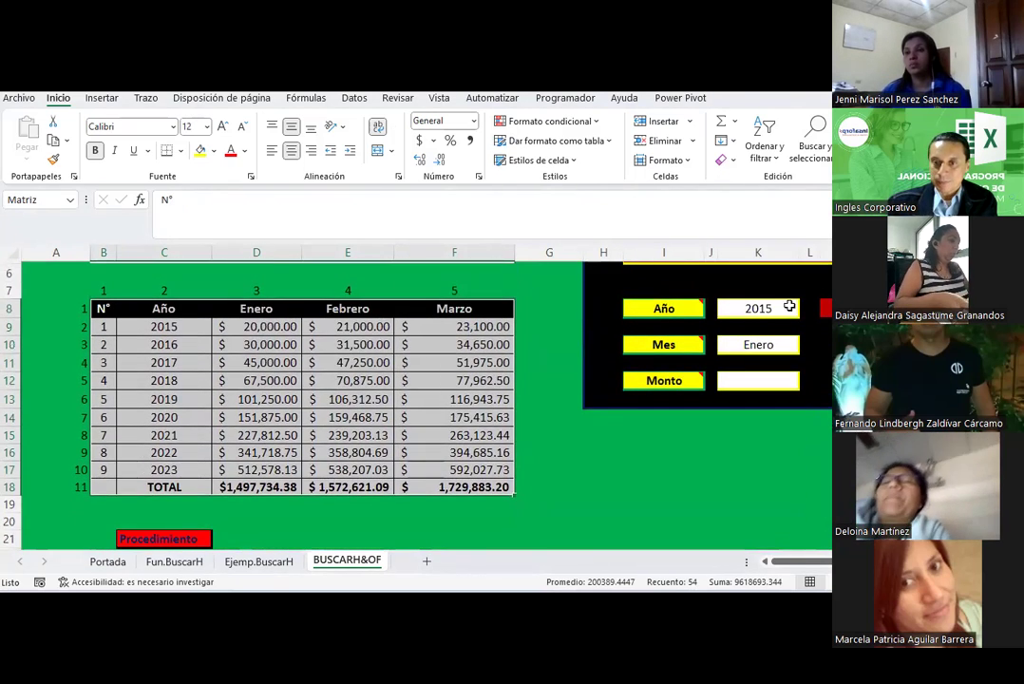
left_click(783, 309)
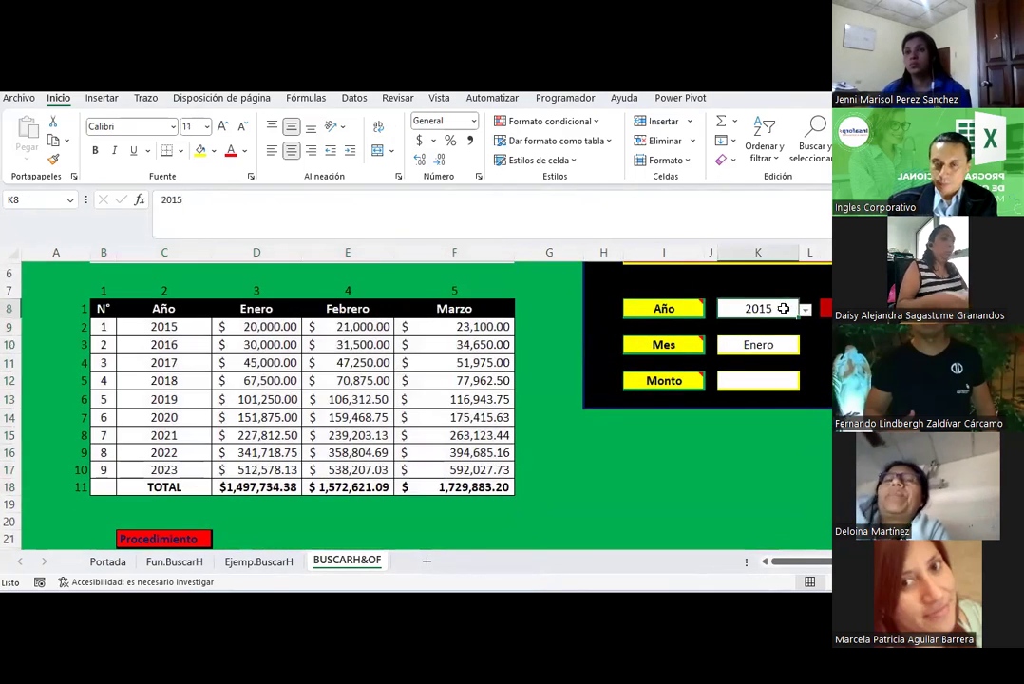
- Inspect K8's data validation, a Lista sourced from the named range =Años
left_click(355, 98)
left_click(706, 159)
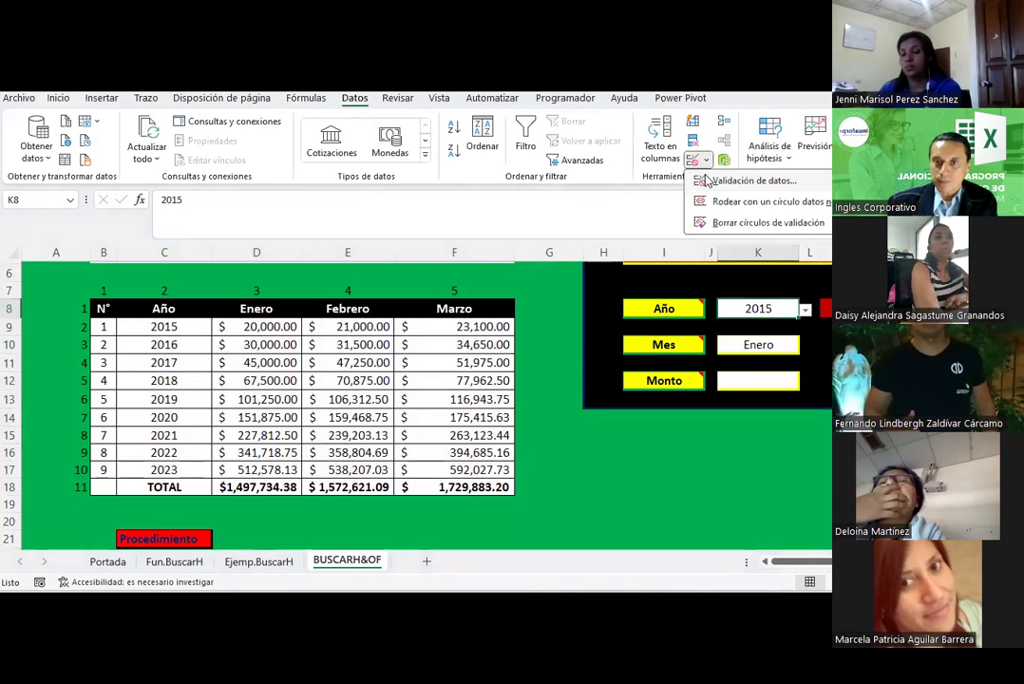
left_click(732, 178)
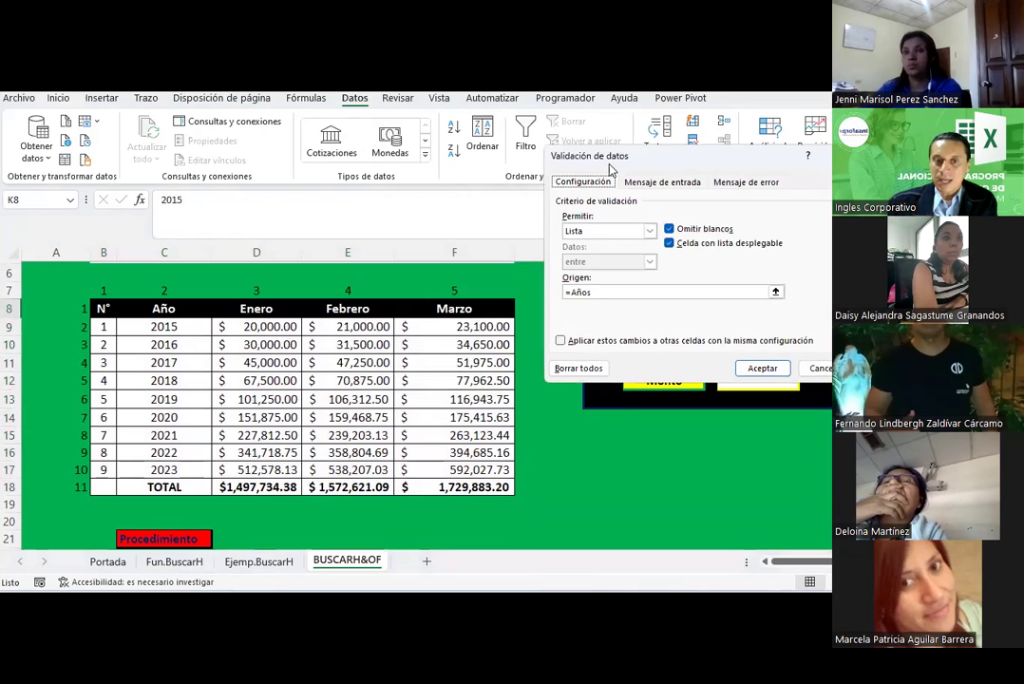
left_click_drag(610, 169, 375, 212)
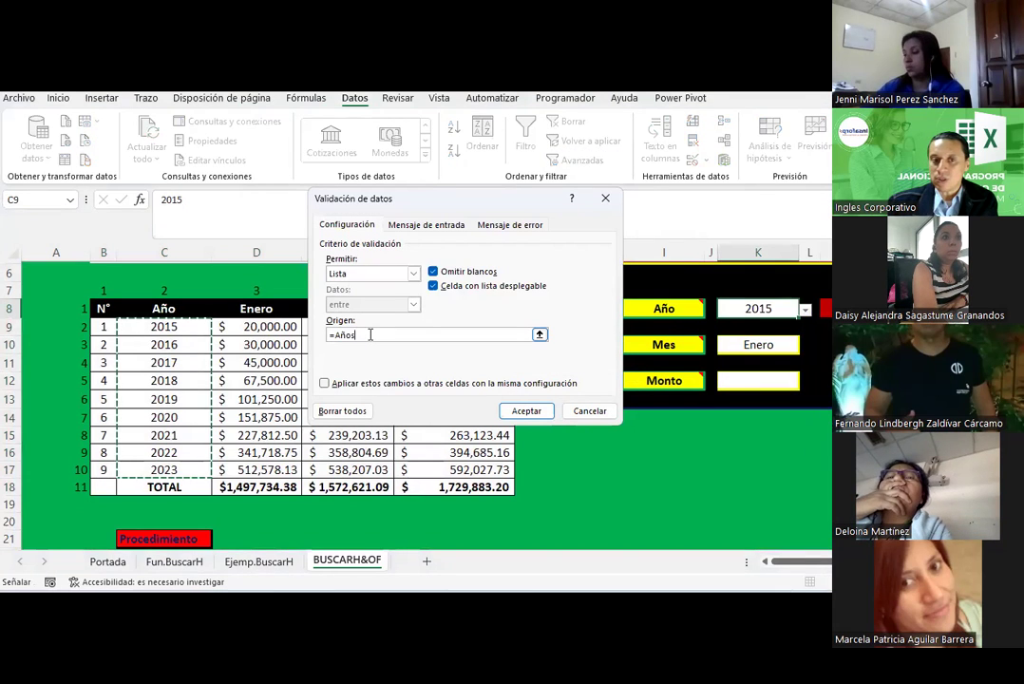
key("F3")
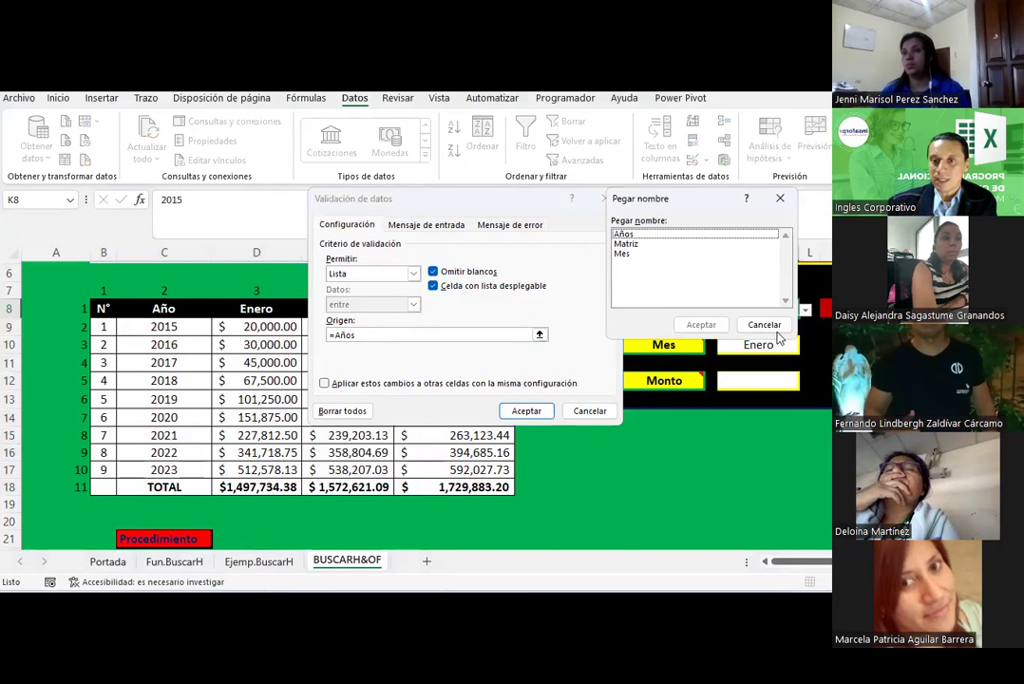
left_click(771, 326)
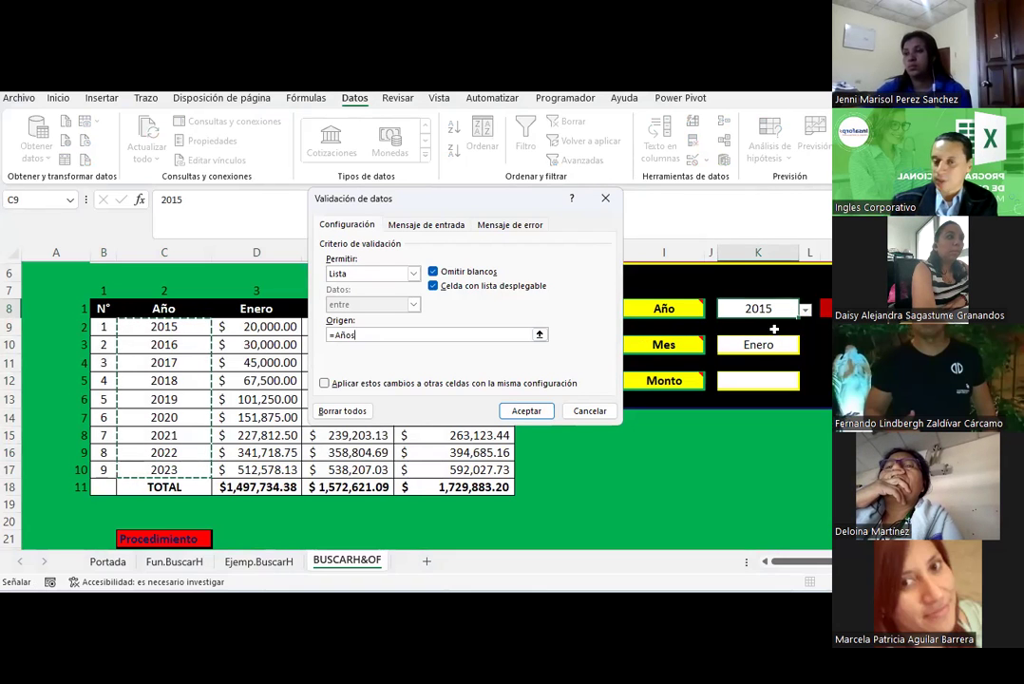
- Set the Indicador year to 2021 and the month to Marzo from their dropdowns
left_click(590, 412)
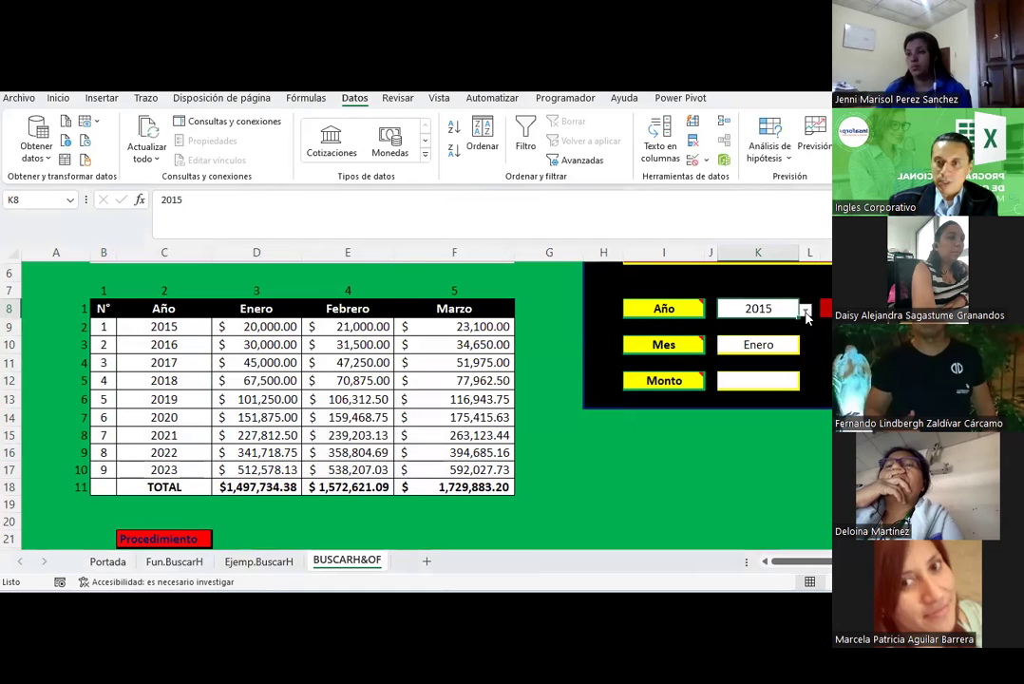
left_click(804, 313)
left_click(737, 400)
left_click(760, 344)
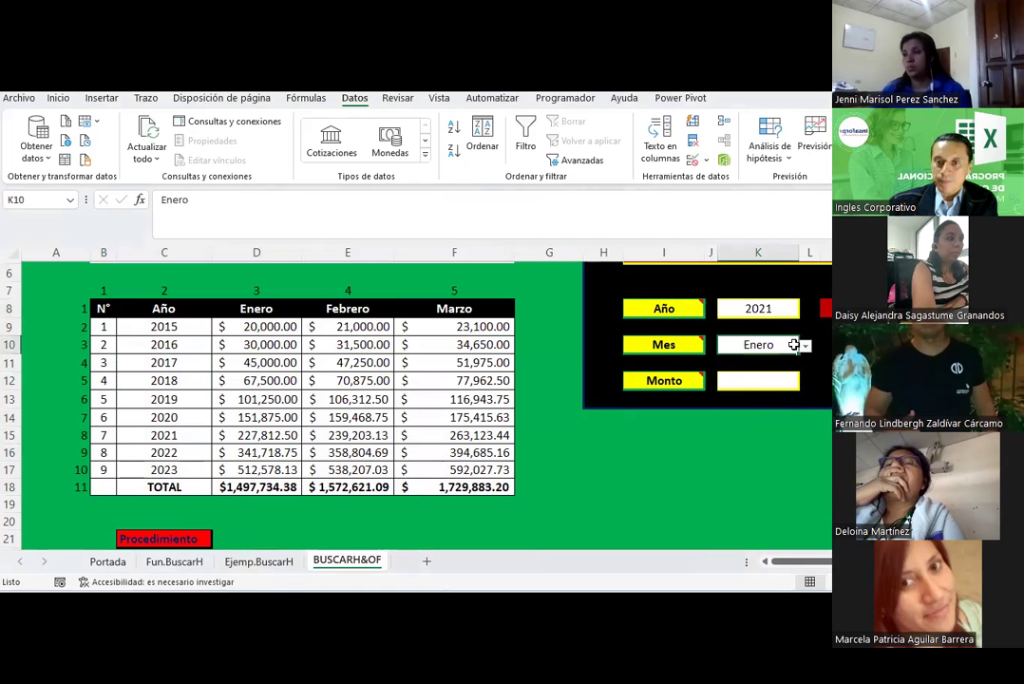
left_click(804, 346)
left_click(769, 383)
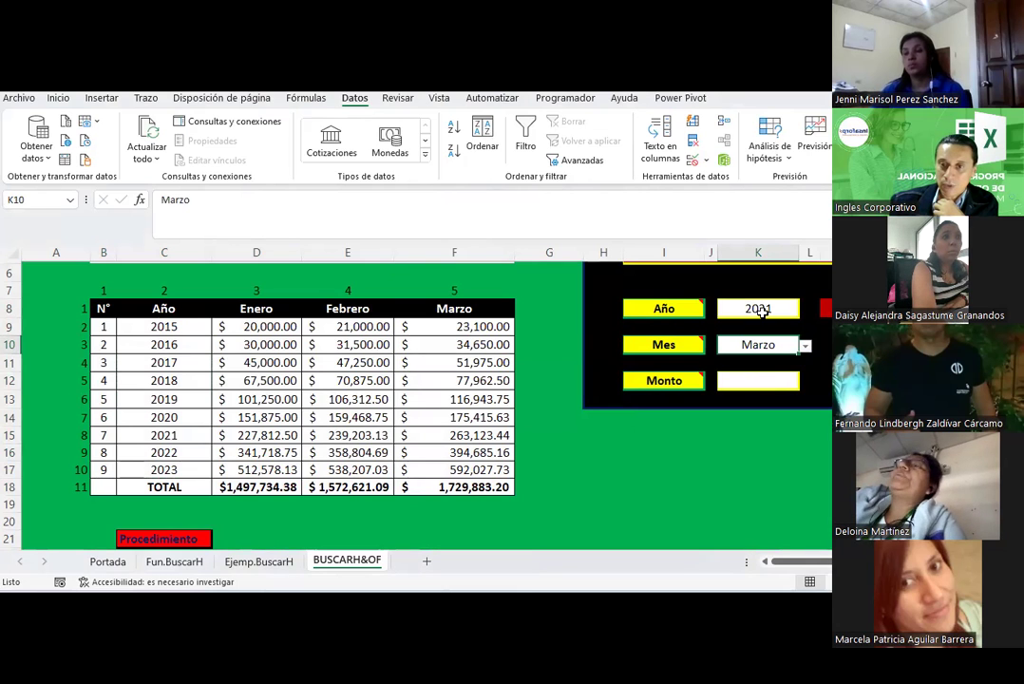
- Review the panel cells, the Enero heading and 2016 row, ending on Monto cell K12
left_click(762, 313)
left_click(748, 344)
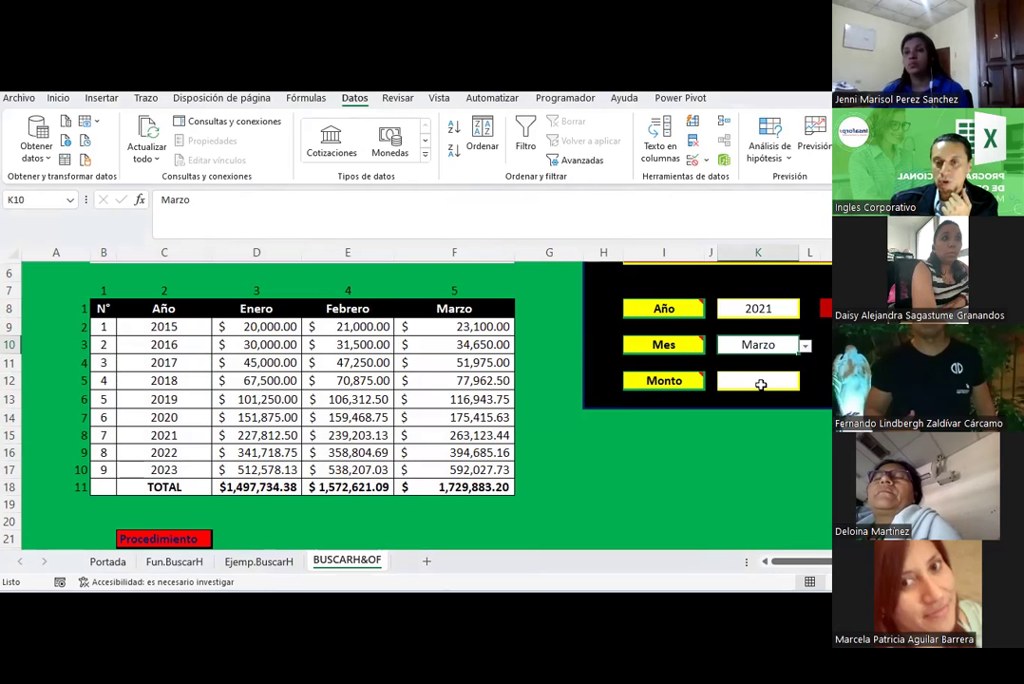
left_click(762, 381)
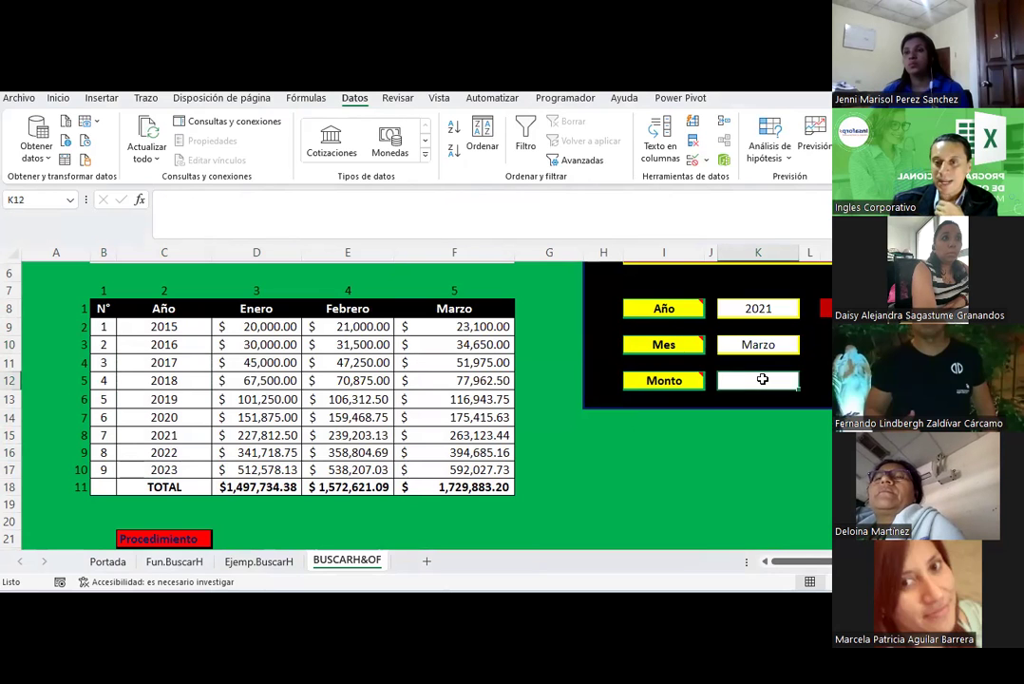
left_click(256, 309)
left_click(166, 344)
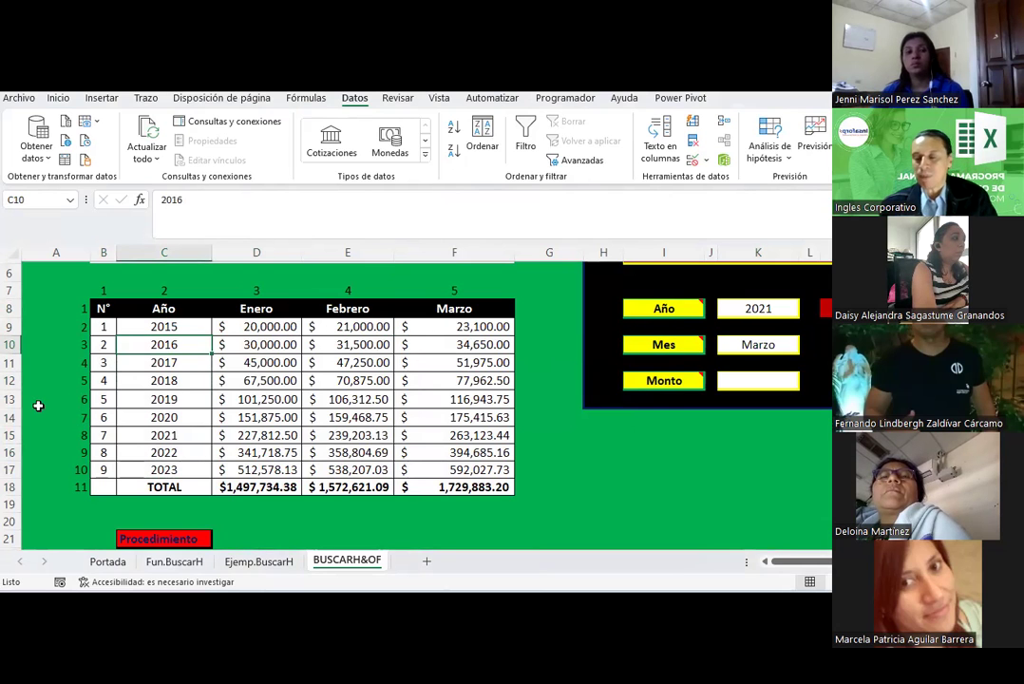
left_click(825, 564)
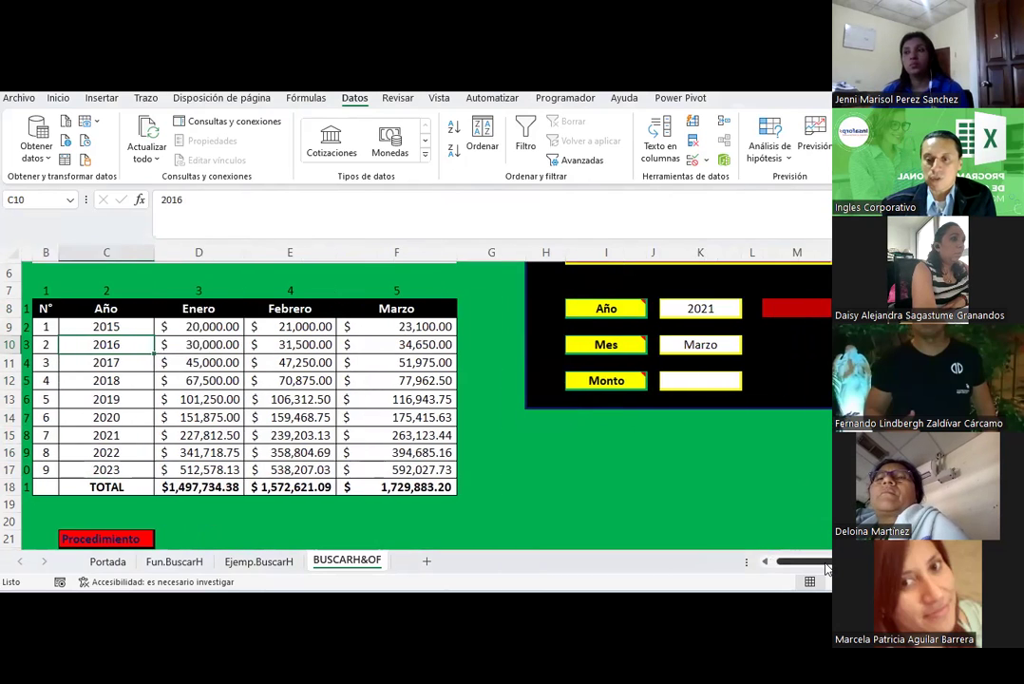
mouse_move(826, 568)
left_mouse_down()
mouse_move(799, 568)
mouse_move(823, 567)
left_mouse_up()
left_click(682, 309)
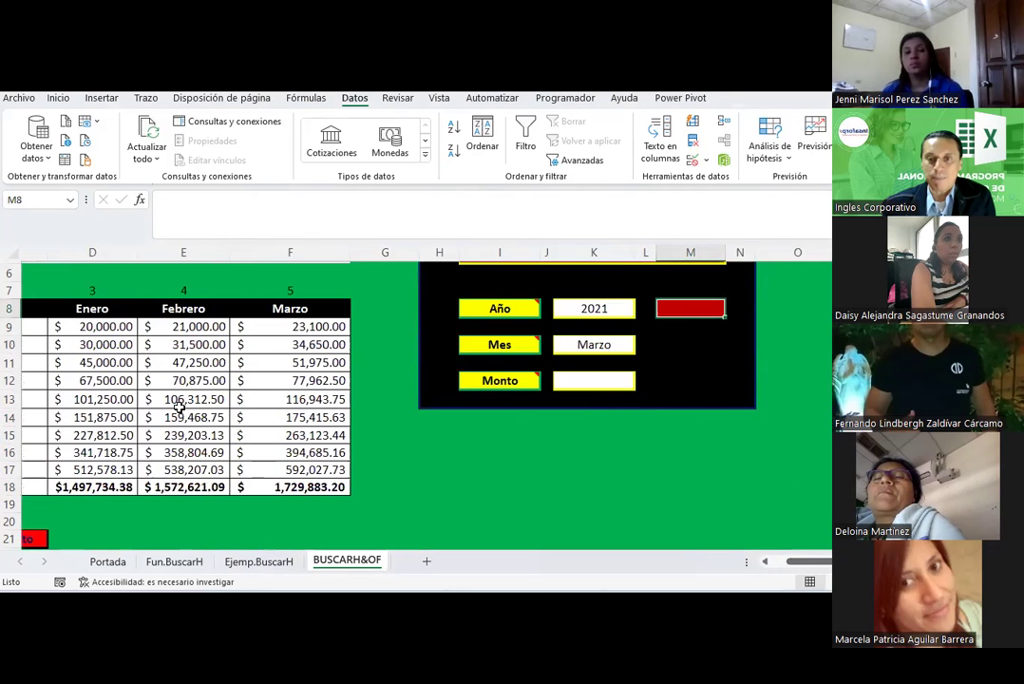
left_click(580, 378)
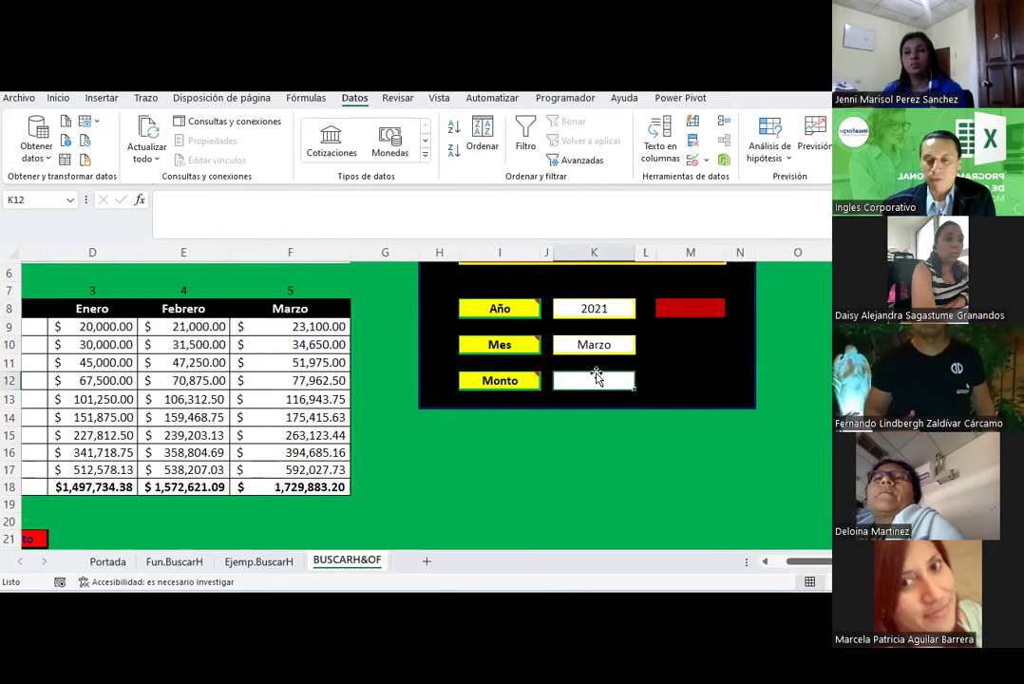
left_click(140, 200)
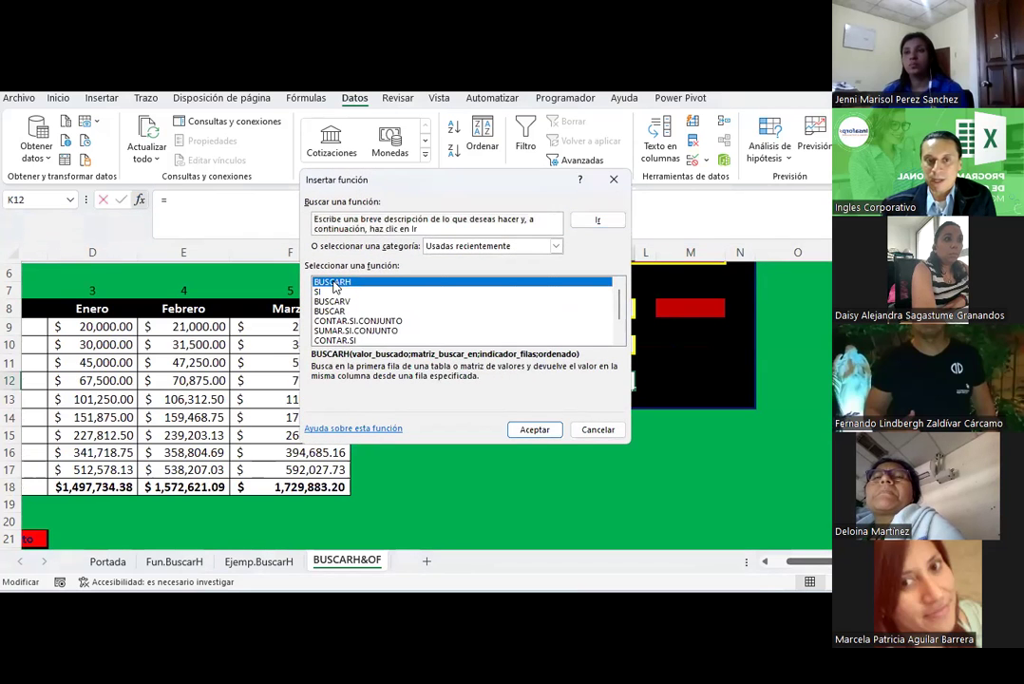
double_click(332, 282)
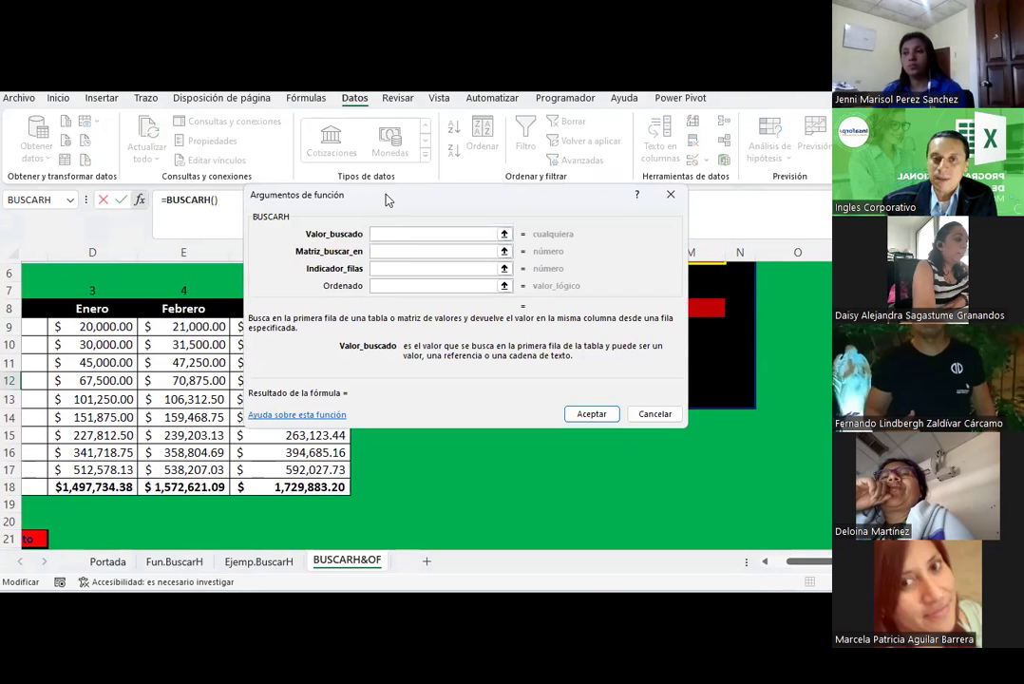
left_click_drag(402, 215, 552, 421)
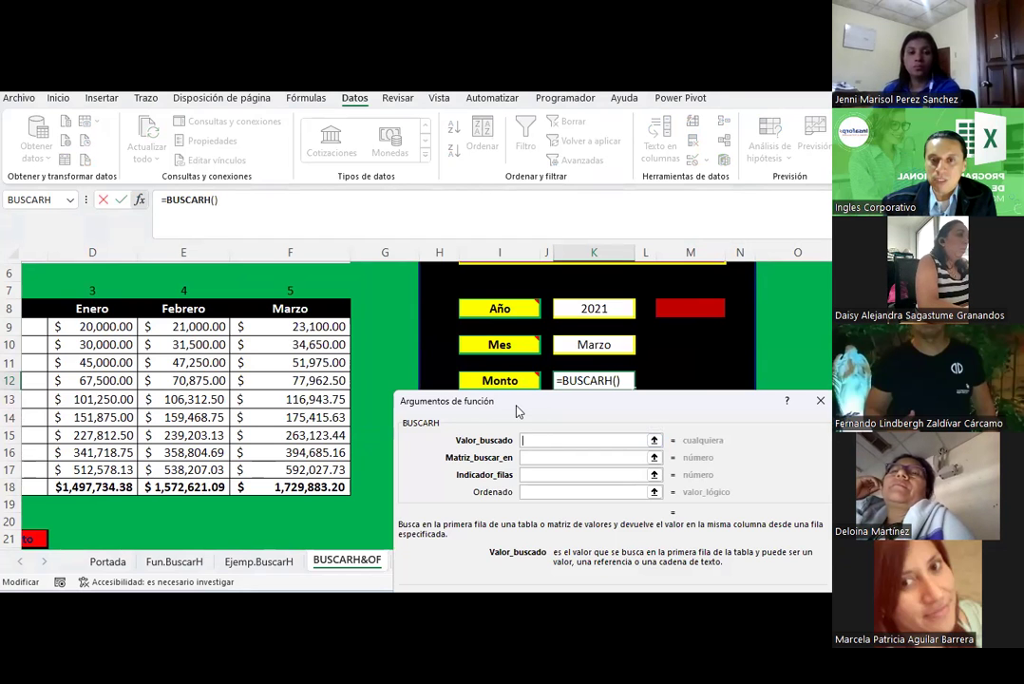
- Cancel the unfinished BUSCARH formula and read the BuscarH procedure rows below
key("Escape")
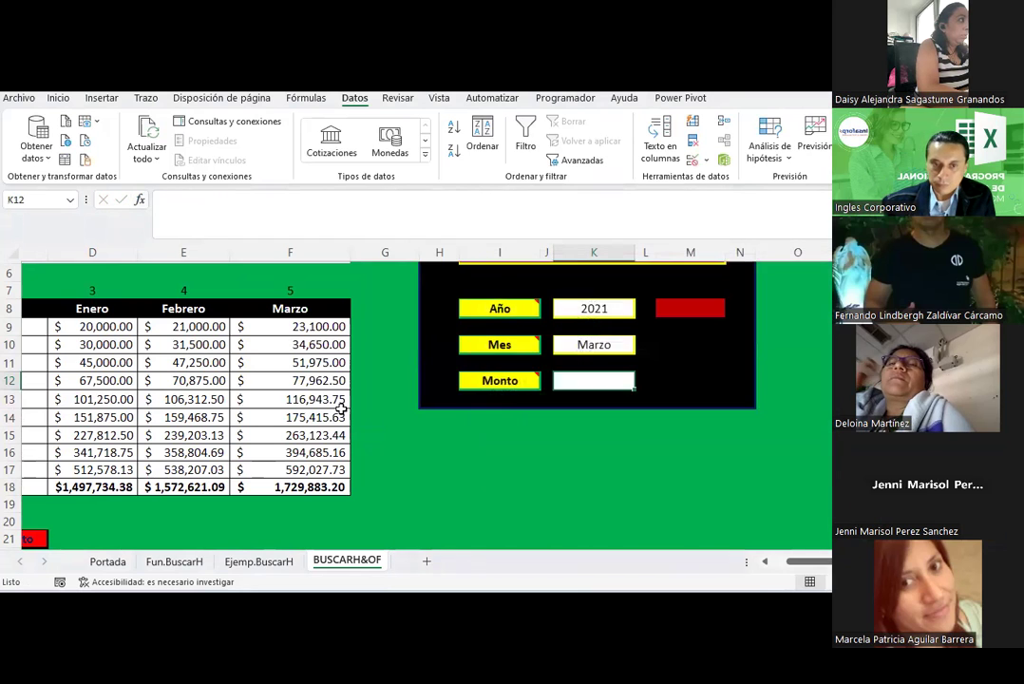
scroll(338, 406, "down", 4)
scroll(777, 537, "down", 2)
scroll(475, 437, "left", 3)
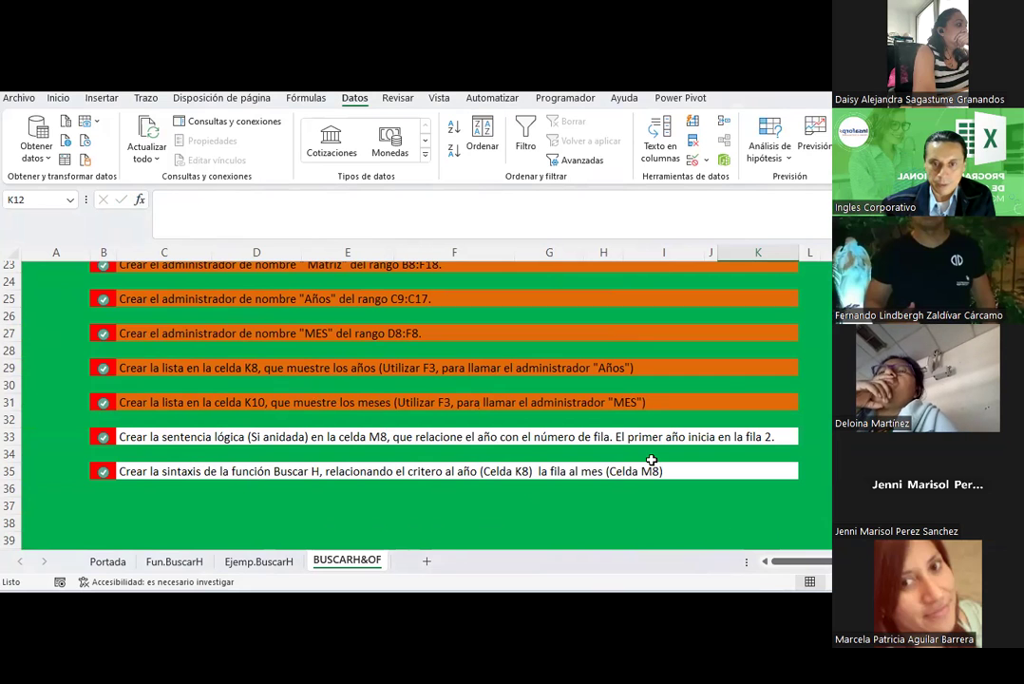
scroll(560, 461, "up", 2)
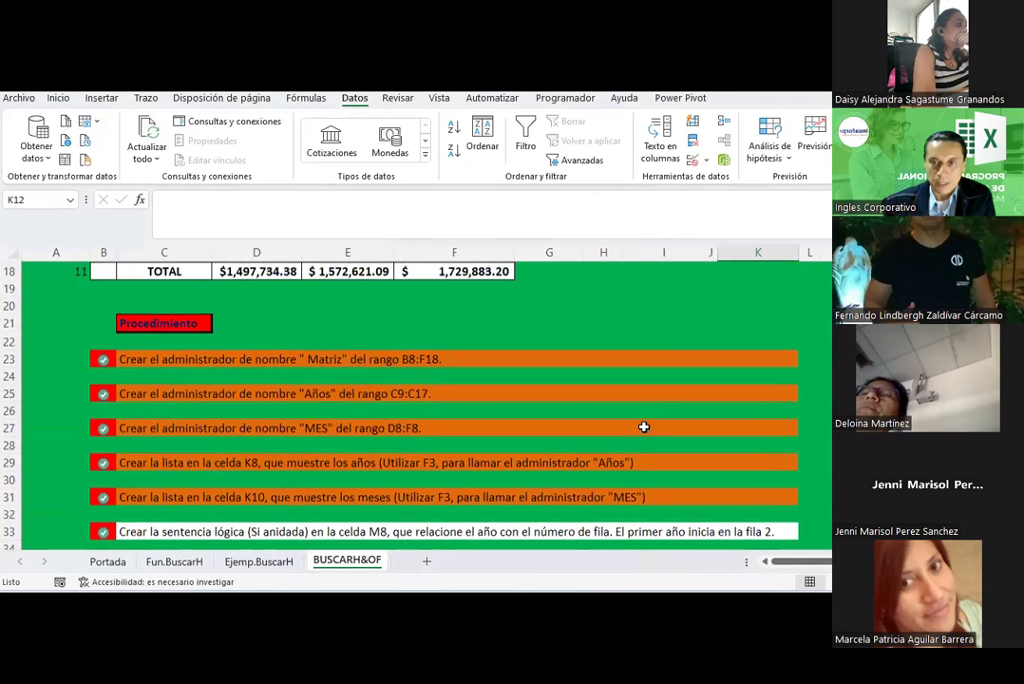
scroll(750, 344, "up", 2)
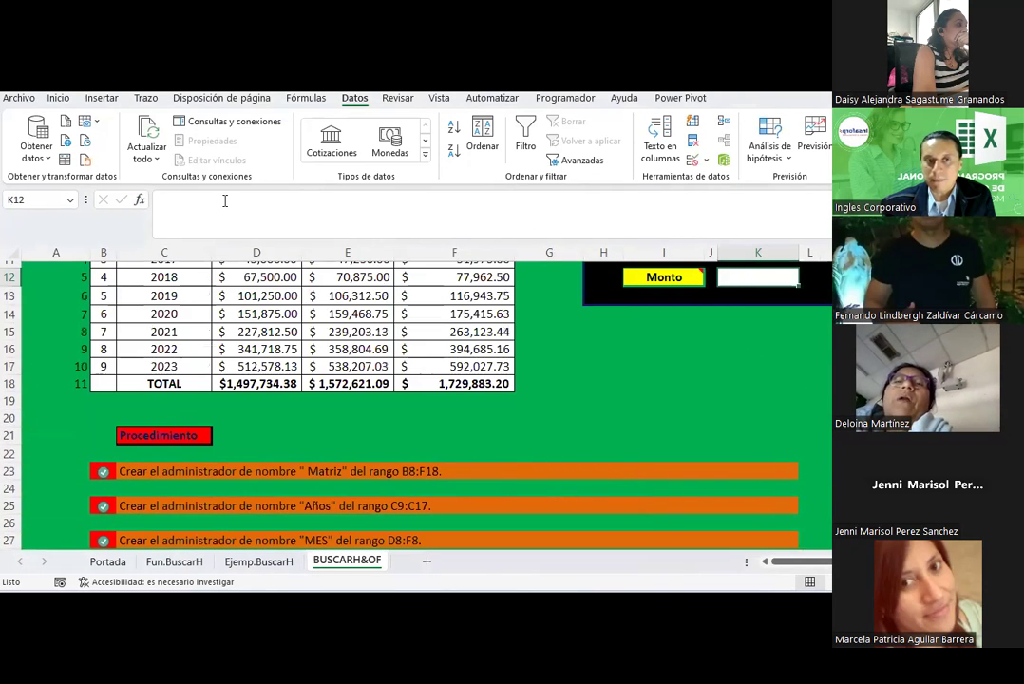
- Insert BUSCARH into K12, moving its arguments dialog clear of the Año/Mes panel
left_click(139, 200)
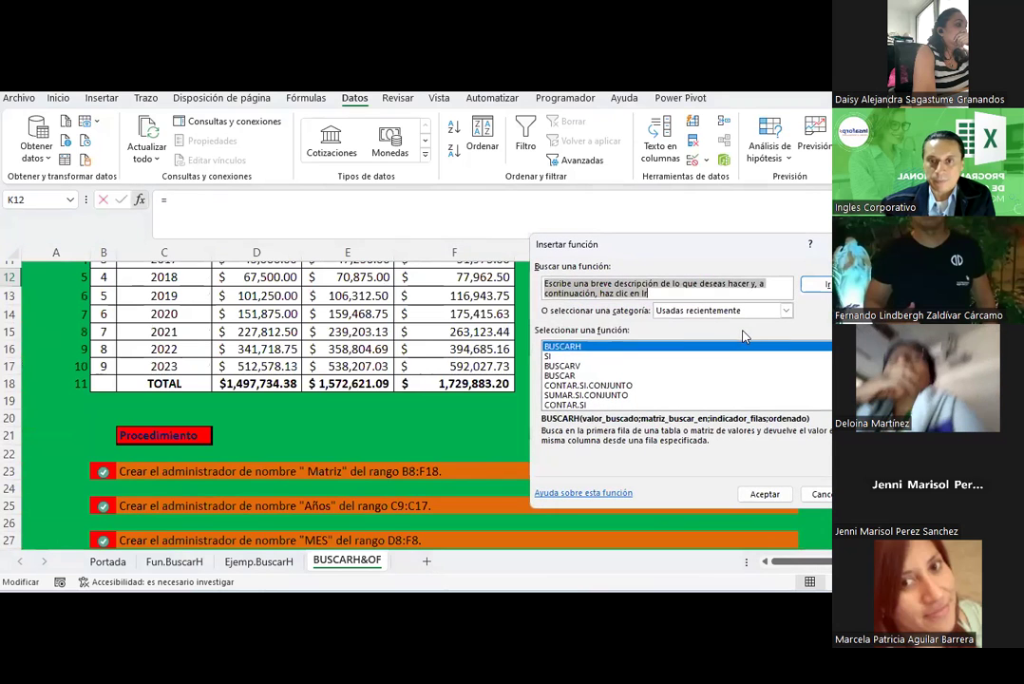
double_click(583, 346)
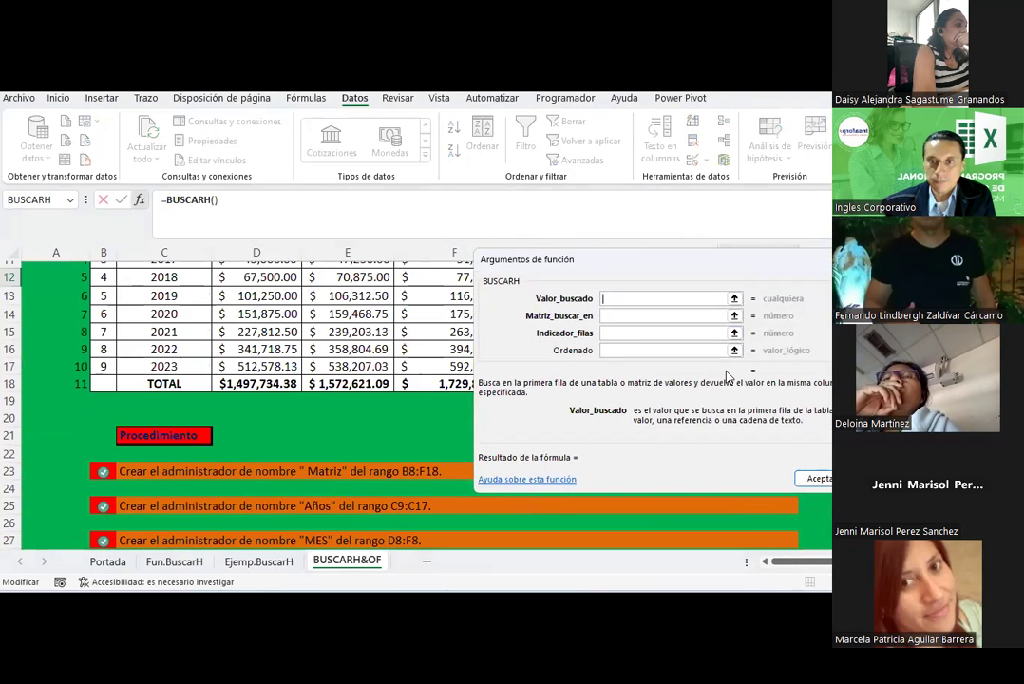
left_click_drag(649, 283, 678, 398)
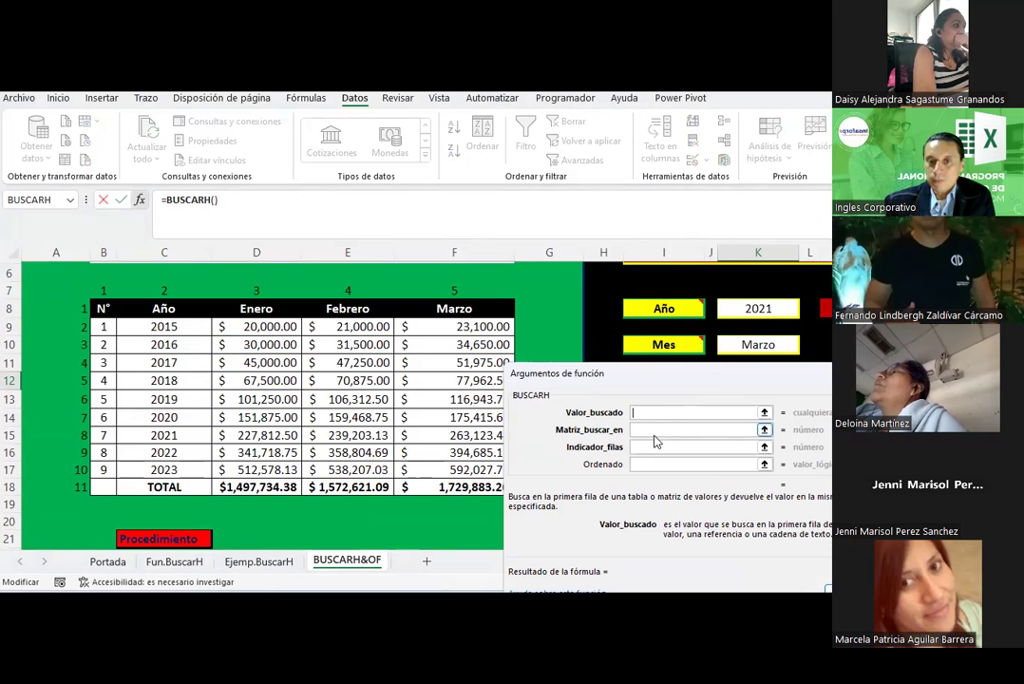
left_click(653, 429)
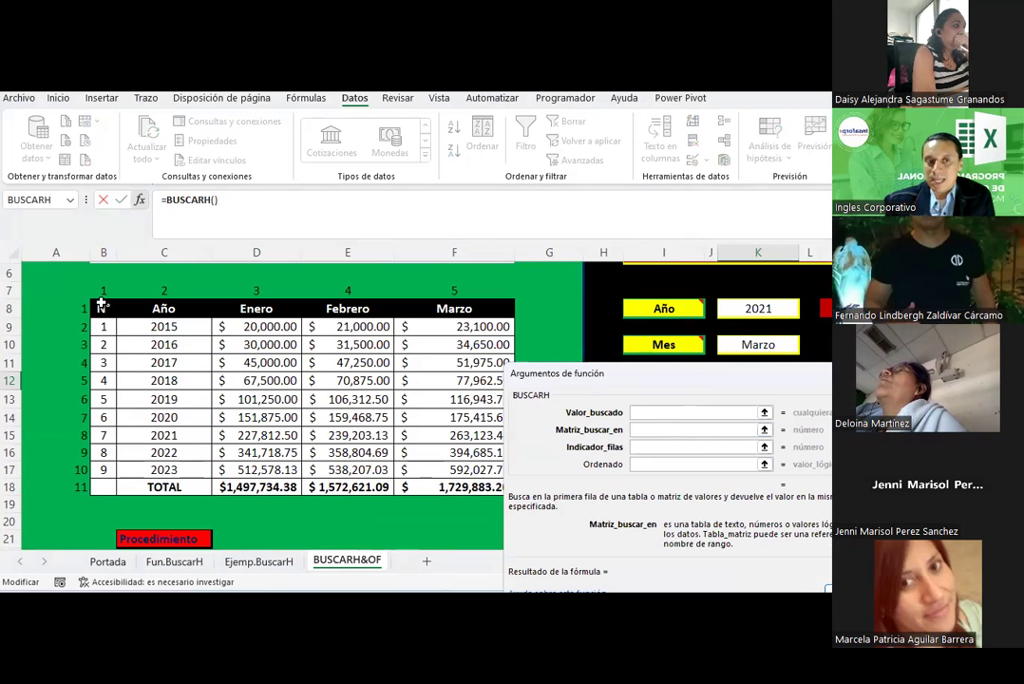
- Select the Indicador_filas argument box and shift the arguments dialog aside
left_click(654, 447)
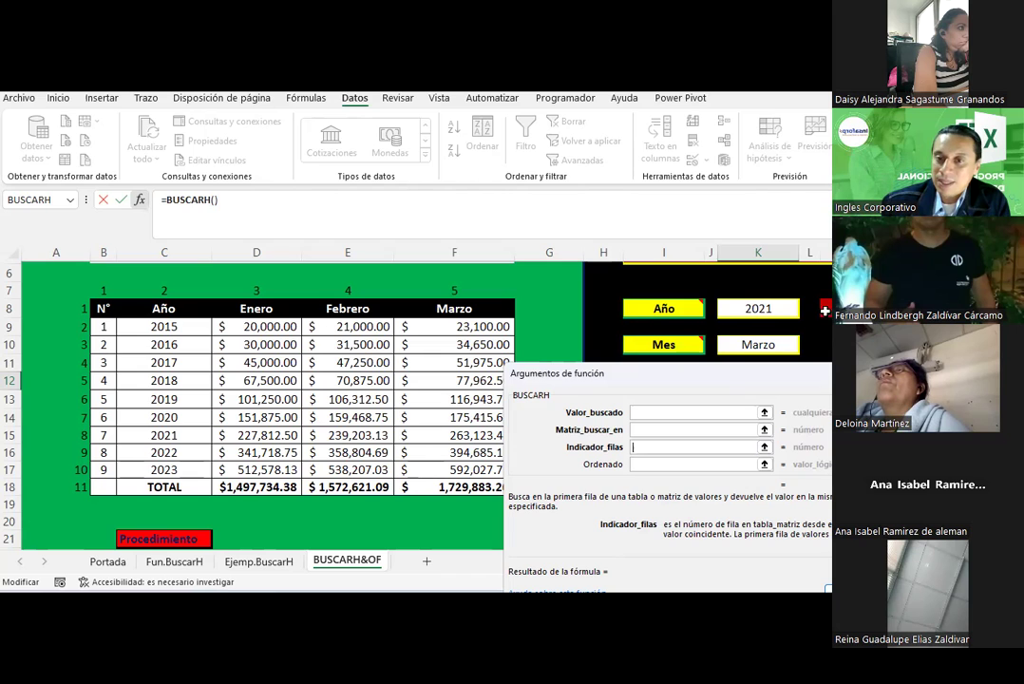
mouse_move(748, 372)
left_mouse_down()
mouse_move(703, 326)
mouse_move(386, 94)
left_mouse_up()
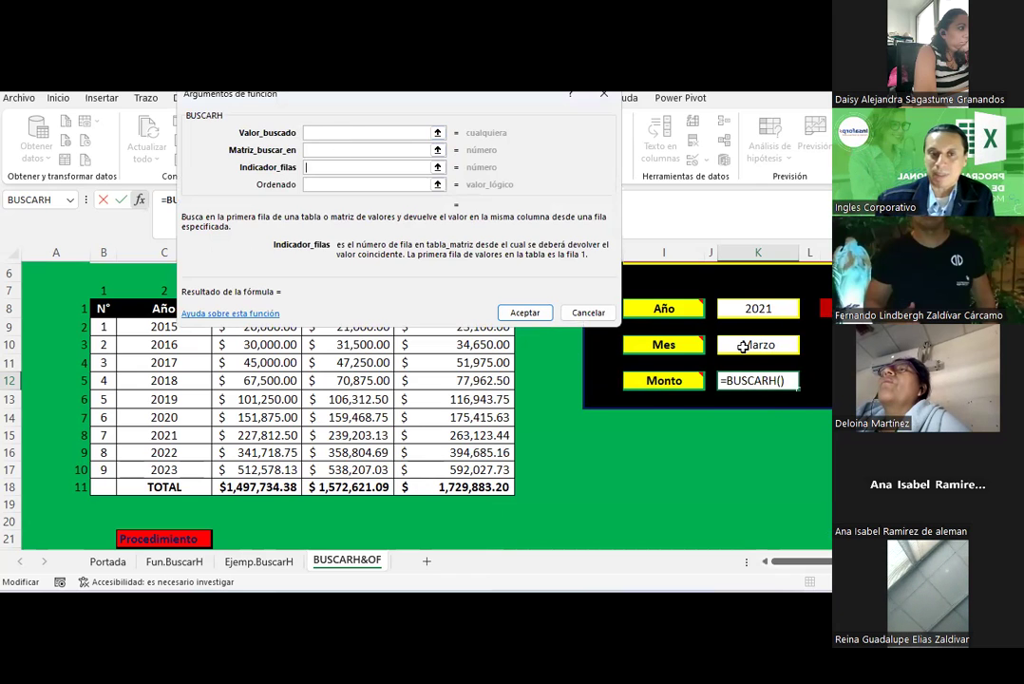
key("Escape")
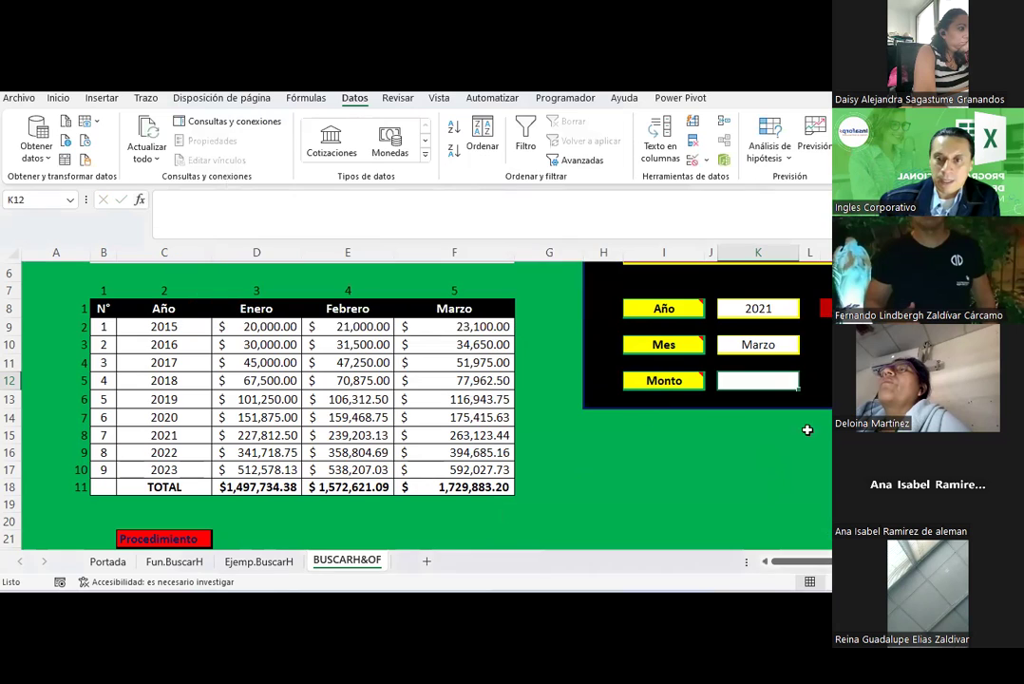
left_click(826, 308)
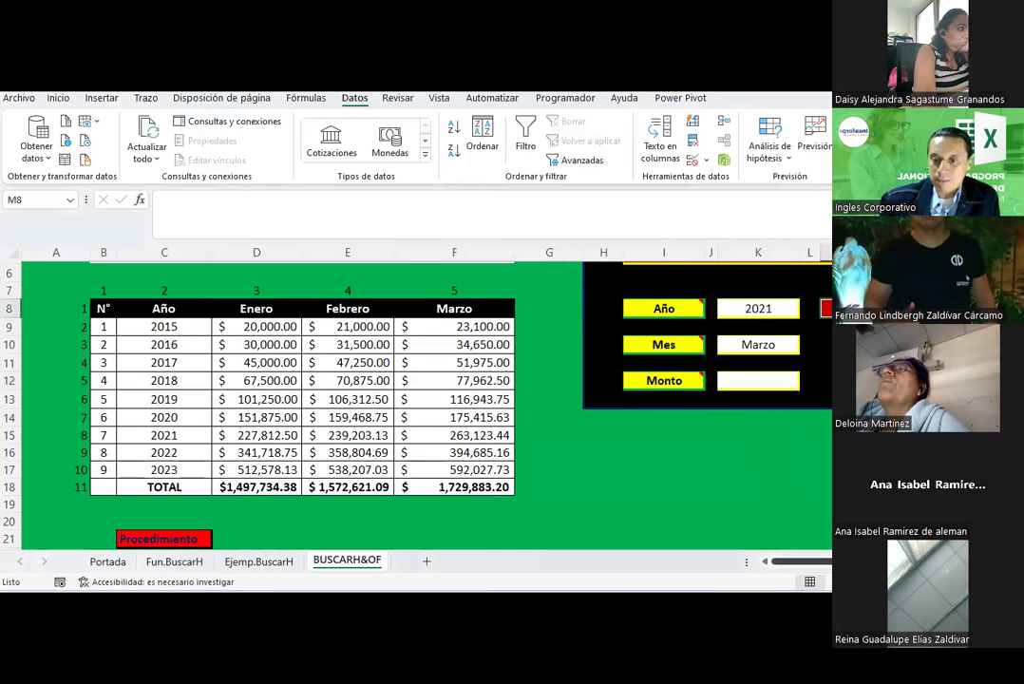
scroll(427, 380, "right", 3)
scroll(427, 380, "right", 2)
scroll(427, 380, "right", 2)
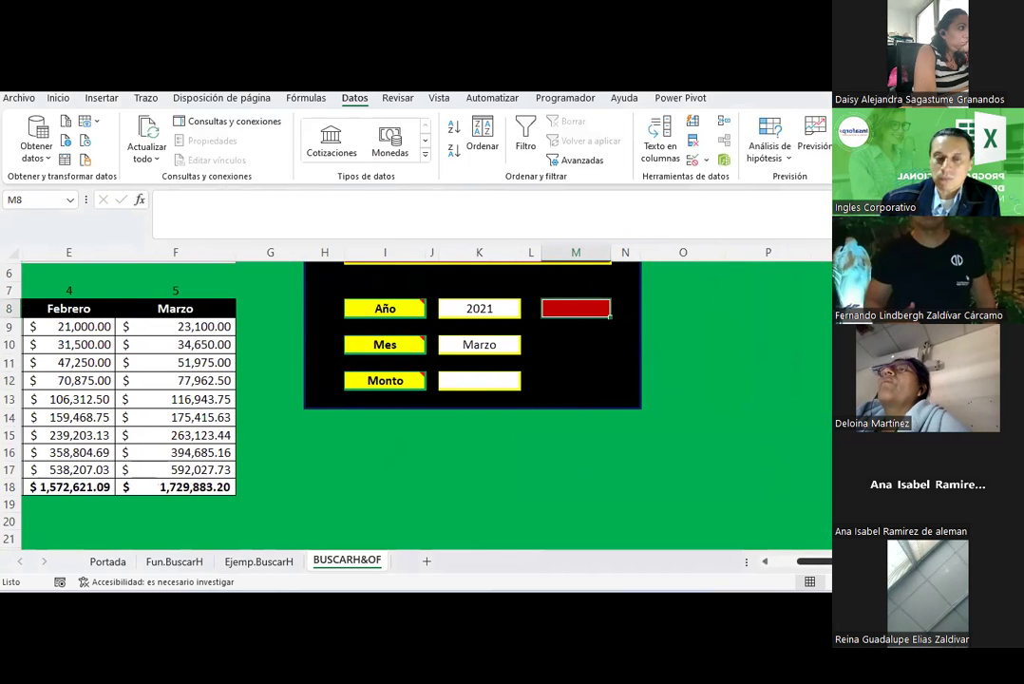
scroll(427, 380, "left", 3)
scroll(428, 380, "right", 4)
scroll(427, 380, "left", 1)
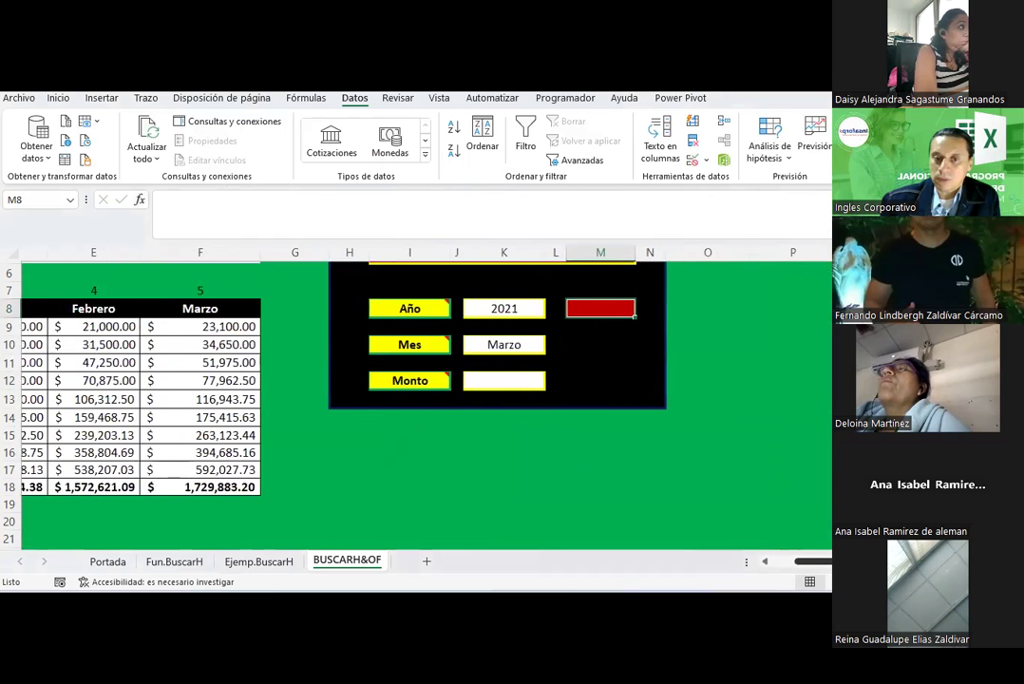
scroll(428, 380, "left", 3)
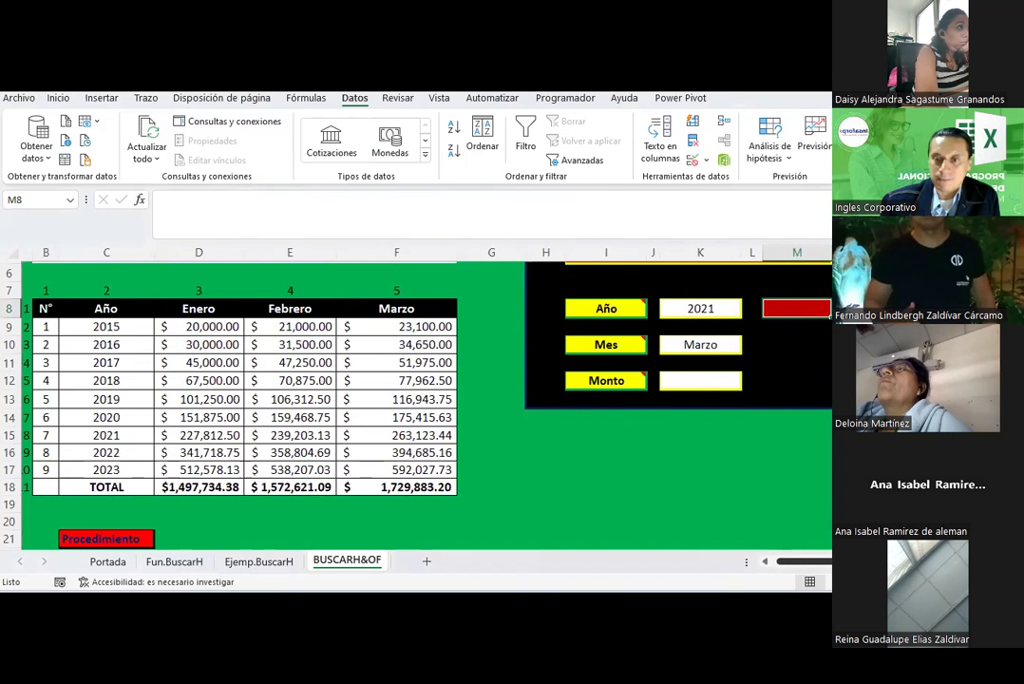
scroll(427, 380, "right", 1)
scroll(427, 380, "right", 1)
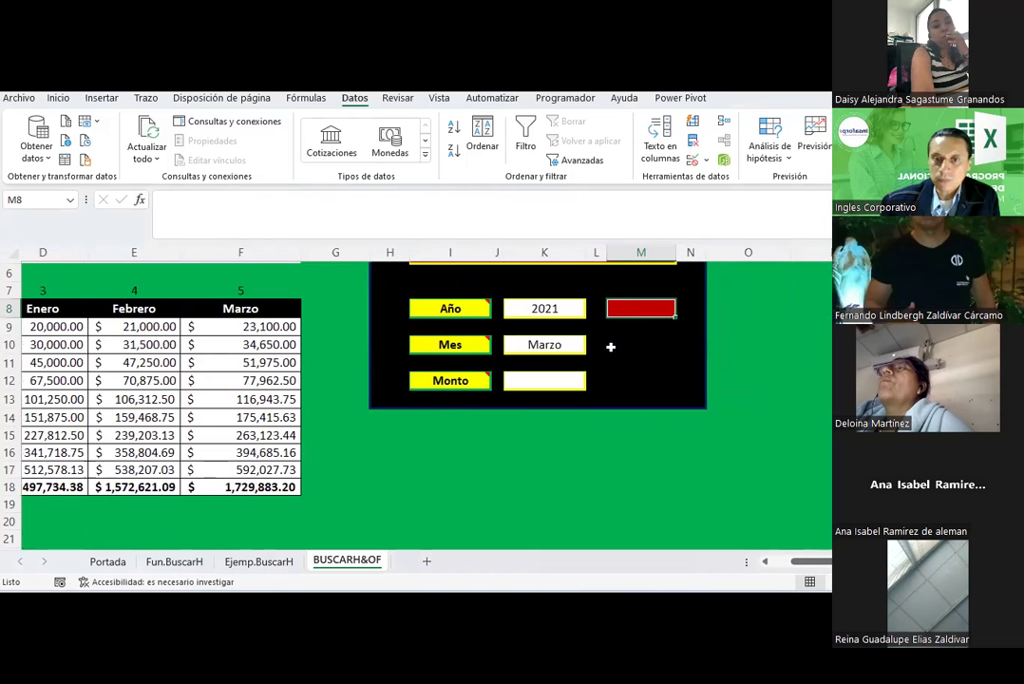
left_click(539, 346)
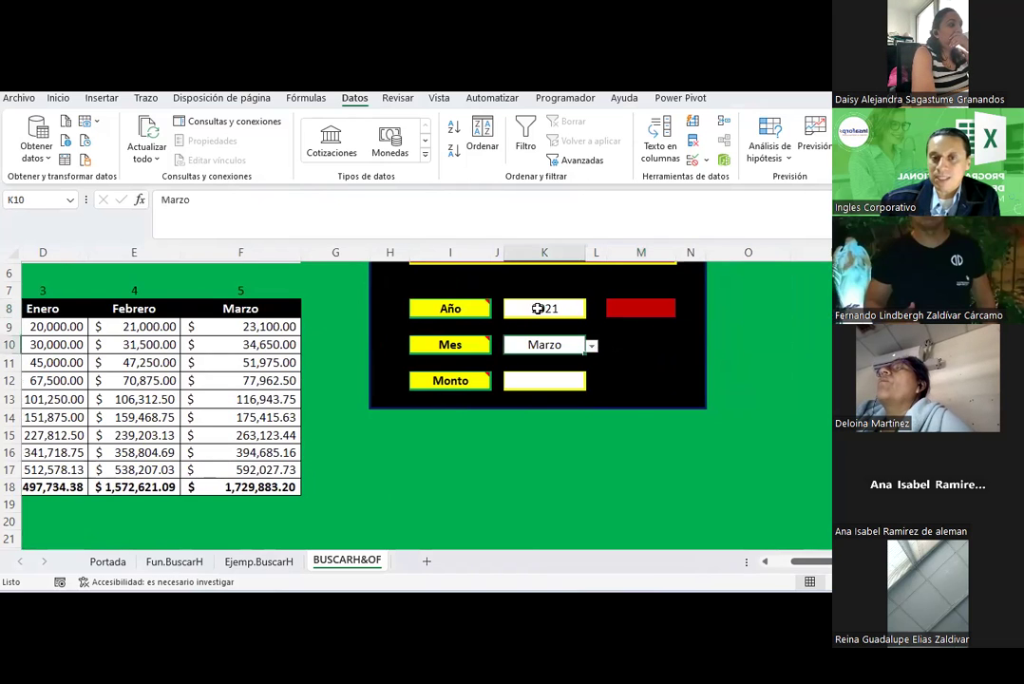
key("Up")
key("Up")
key("Down")
key("Down")
left_click(543, 285)
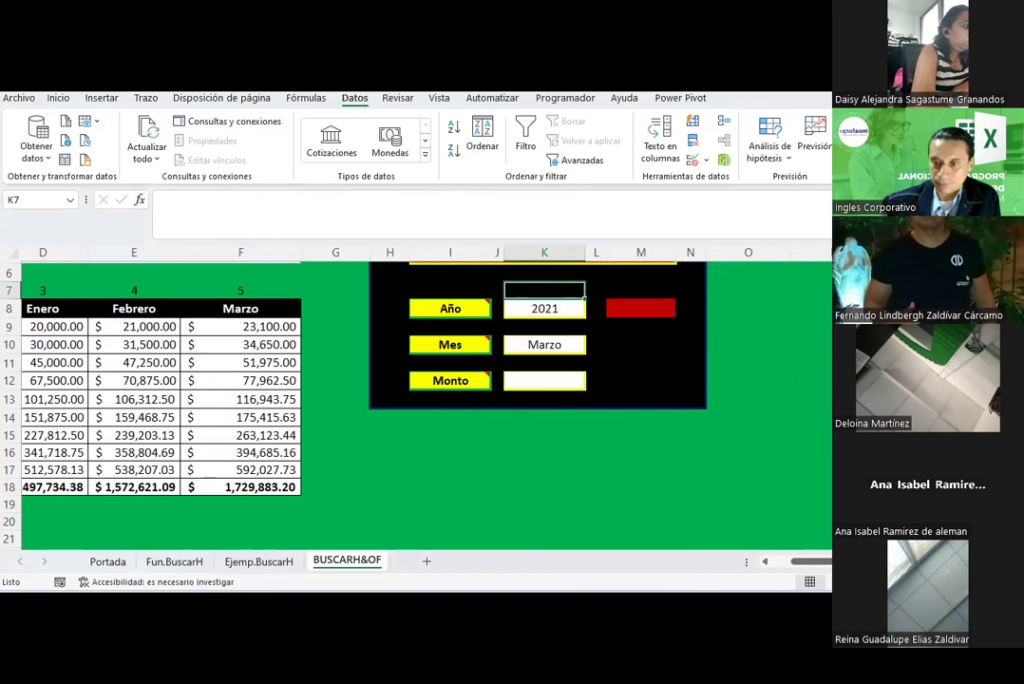
key("super+a")
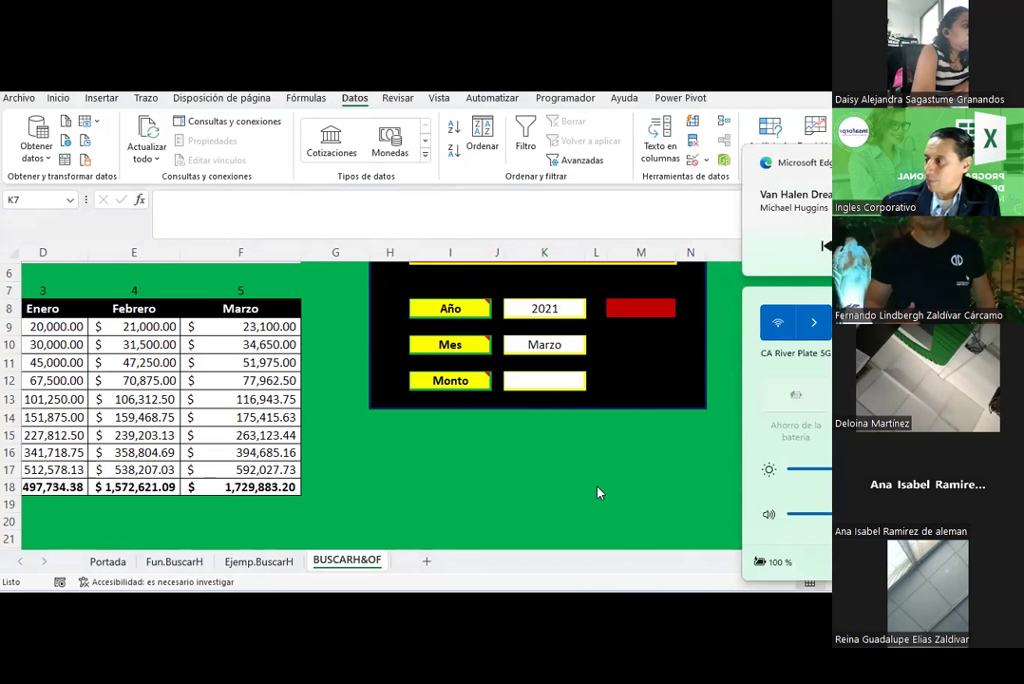
left_click(537, 476)
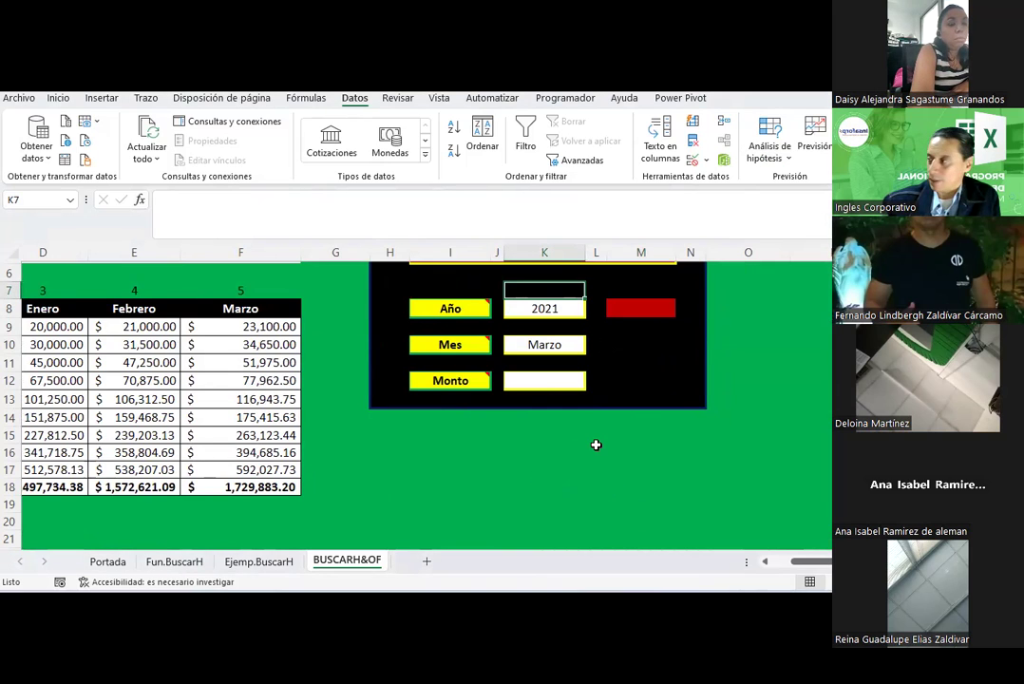
left_click(649, 304)
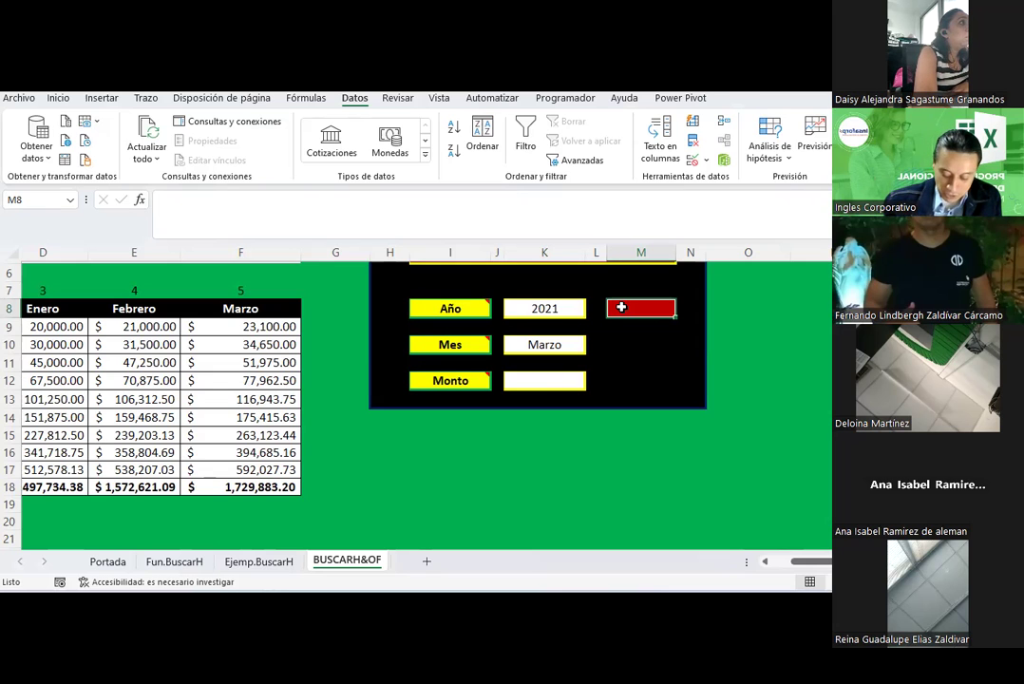
type("=")
key("Escape")
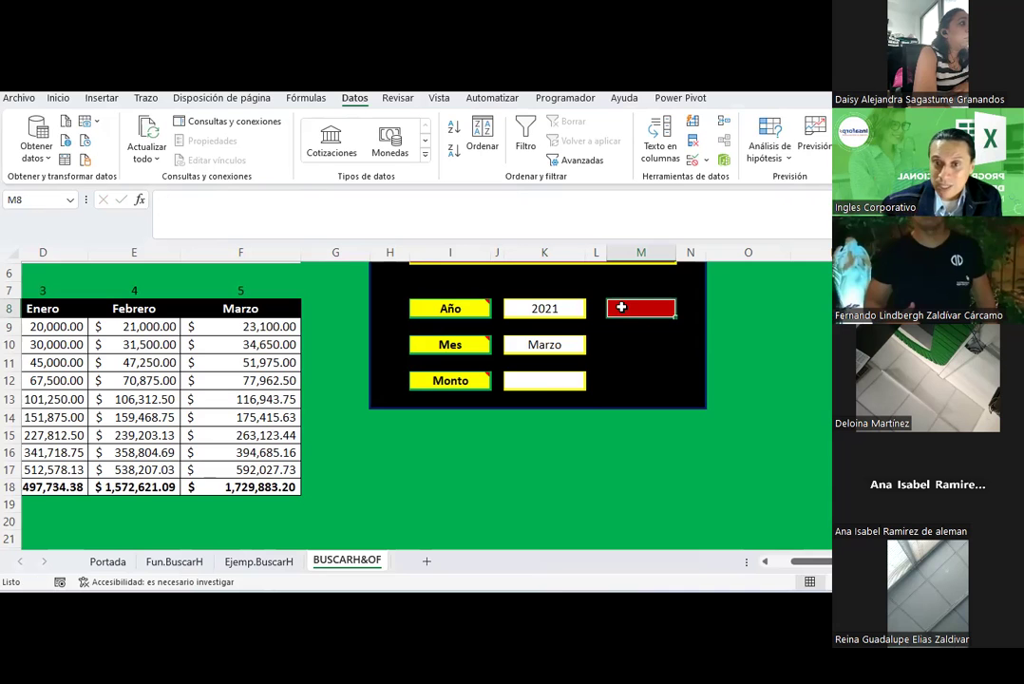
scroll(684, 475, "left", 3)
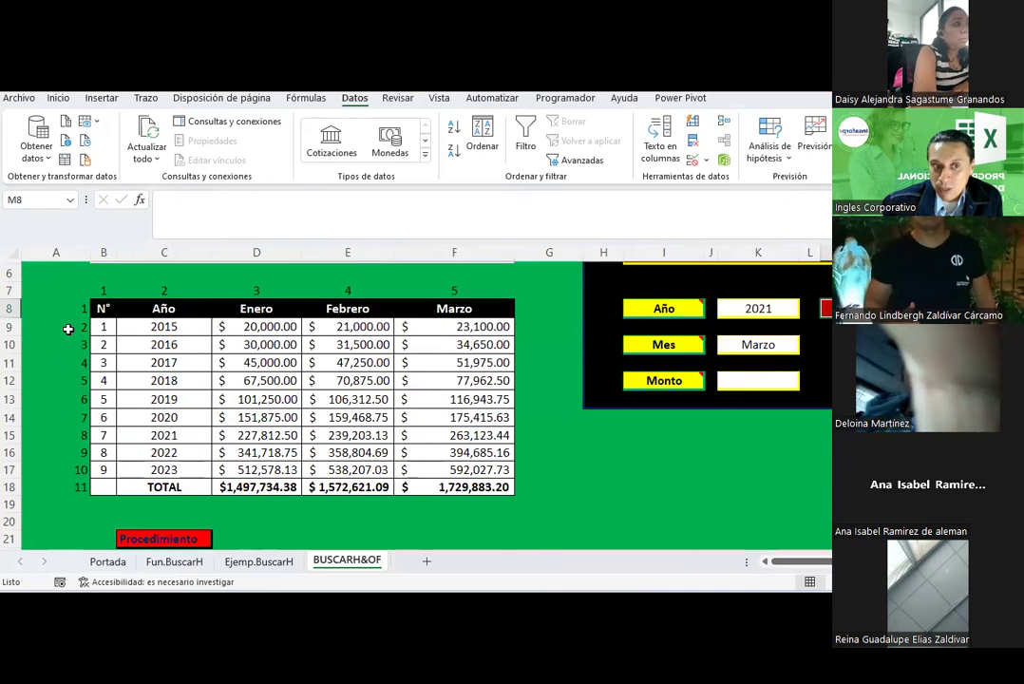
left_click(68, 326)
left_click(75, 349)
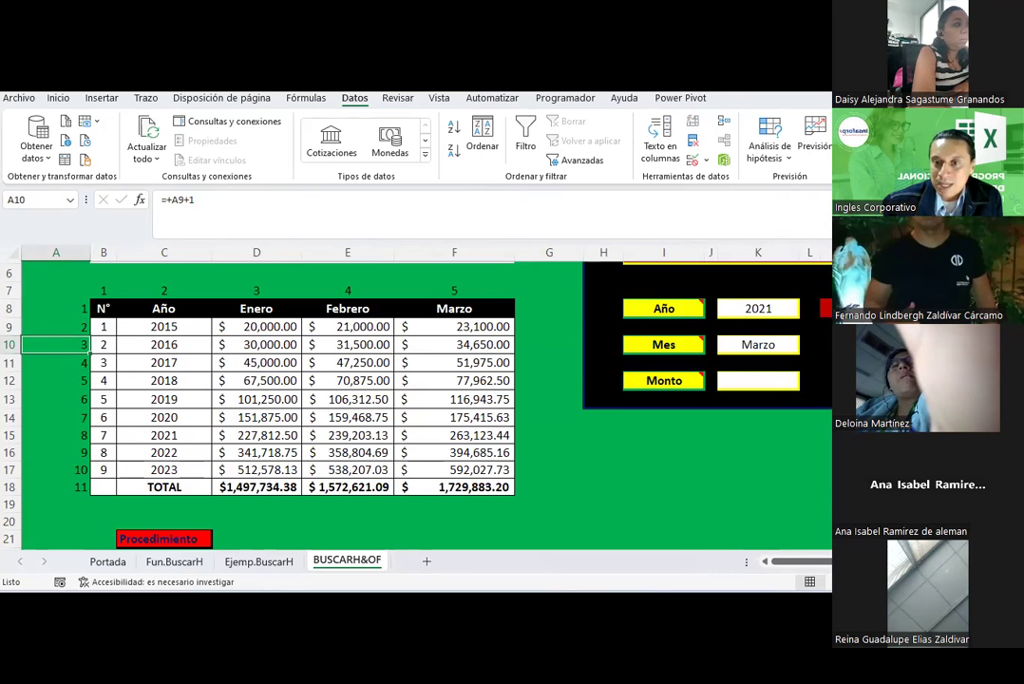
left_click(750, 378)
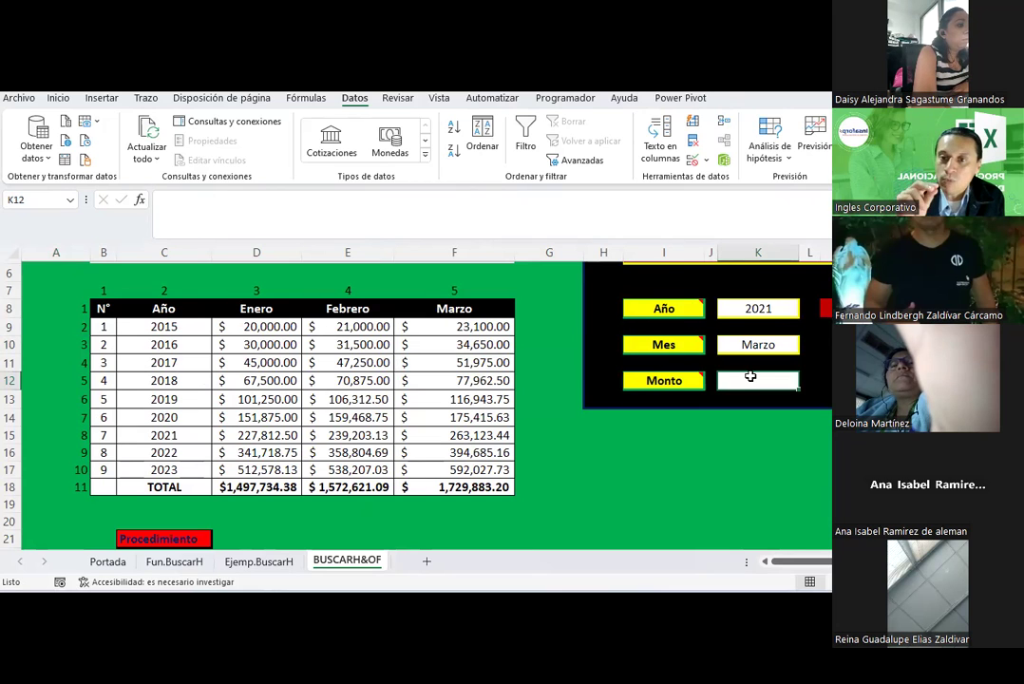
left_click(825, 308)
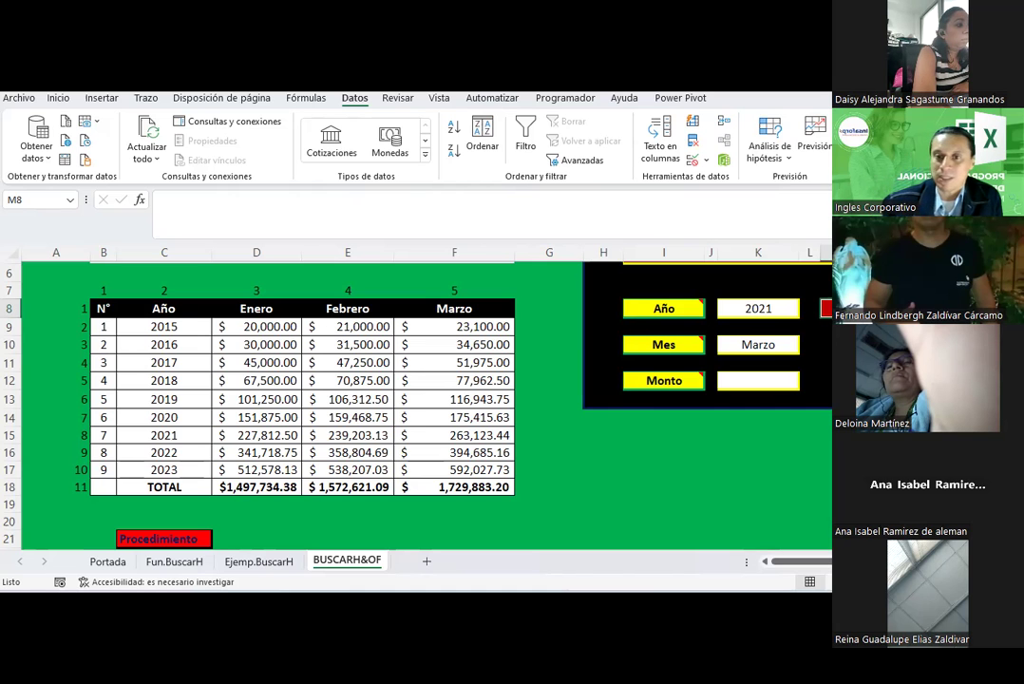
- Begin a =si( formula referencing K8, then cancel it
mouse_move(634, 317)
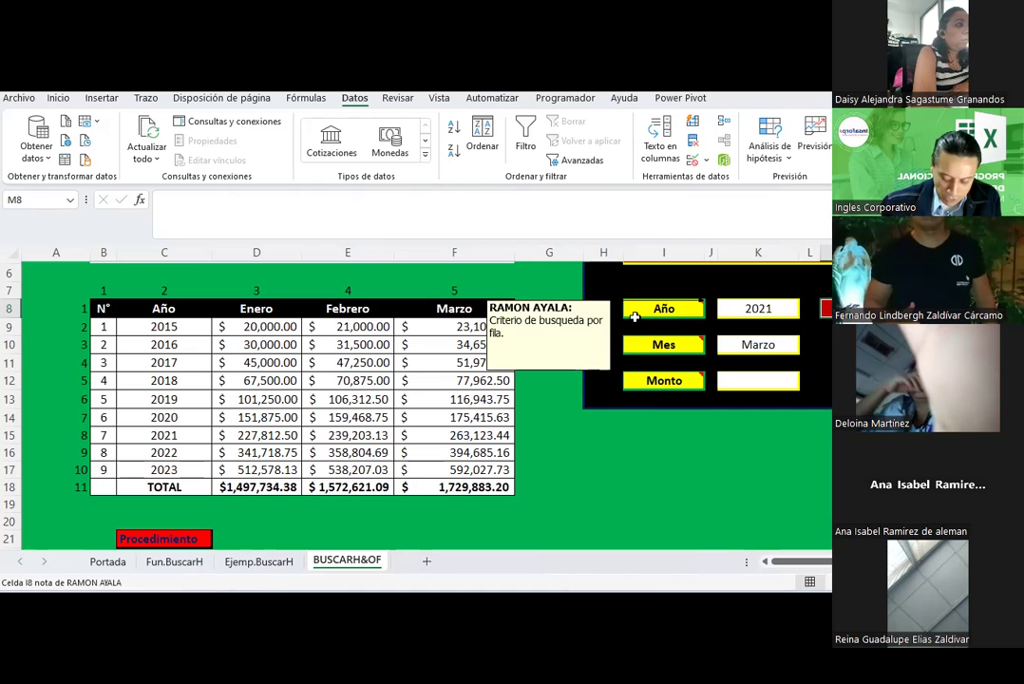
type("=si(")
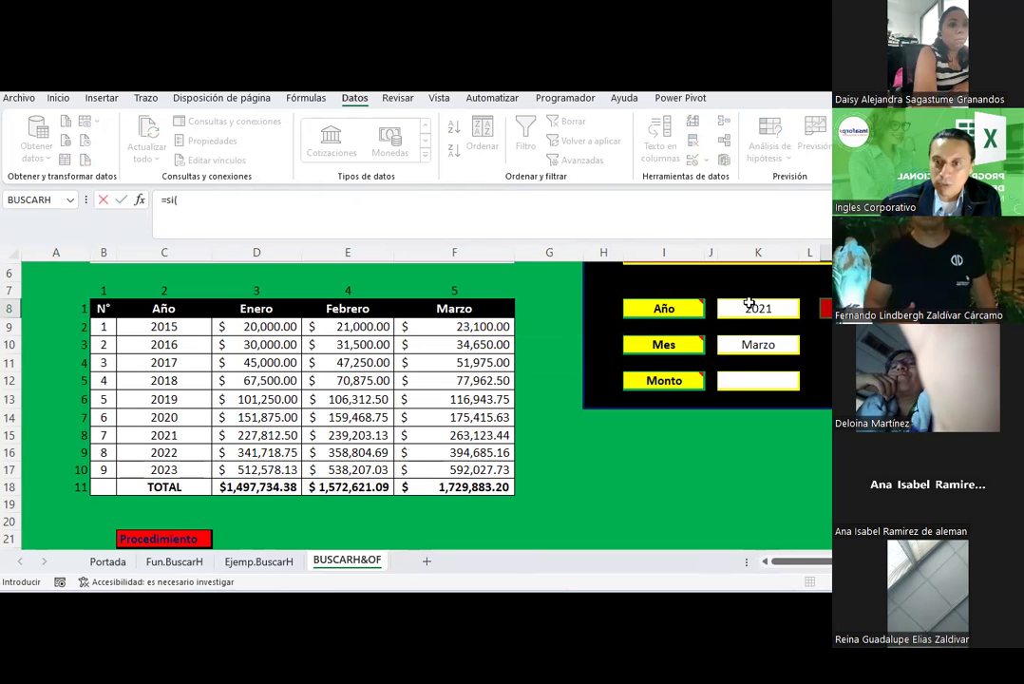
left_click(751, 304)
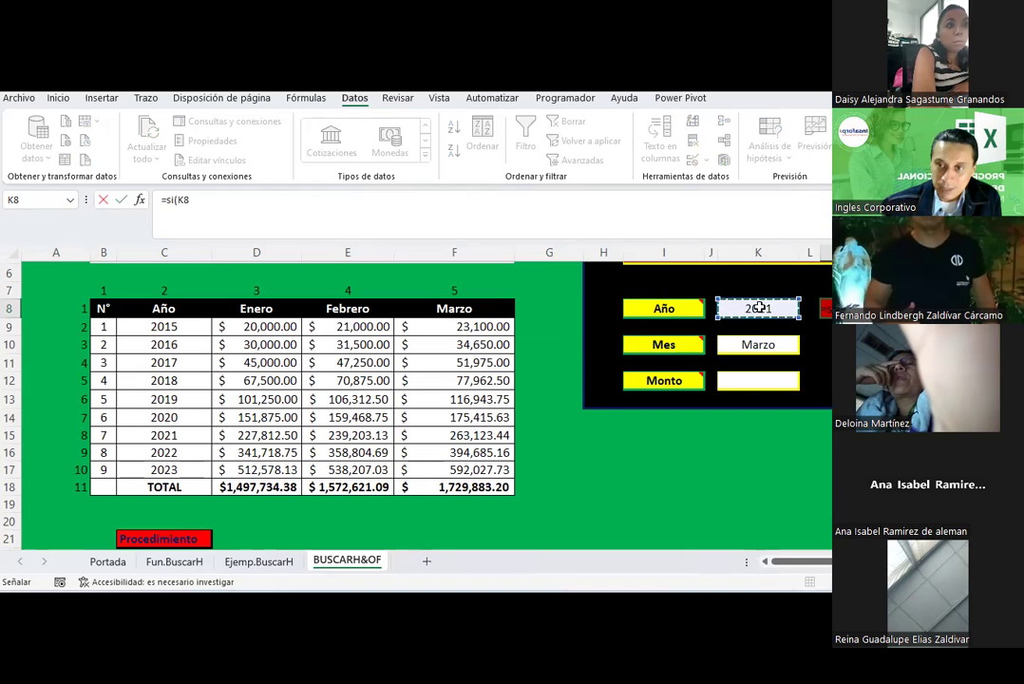
key("Escape")
- Pick 2015 as the year in K8, then start =si(K8 in cell M8
left_click(760, 309)
left_click(805, 311)
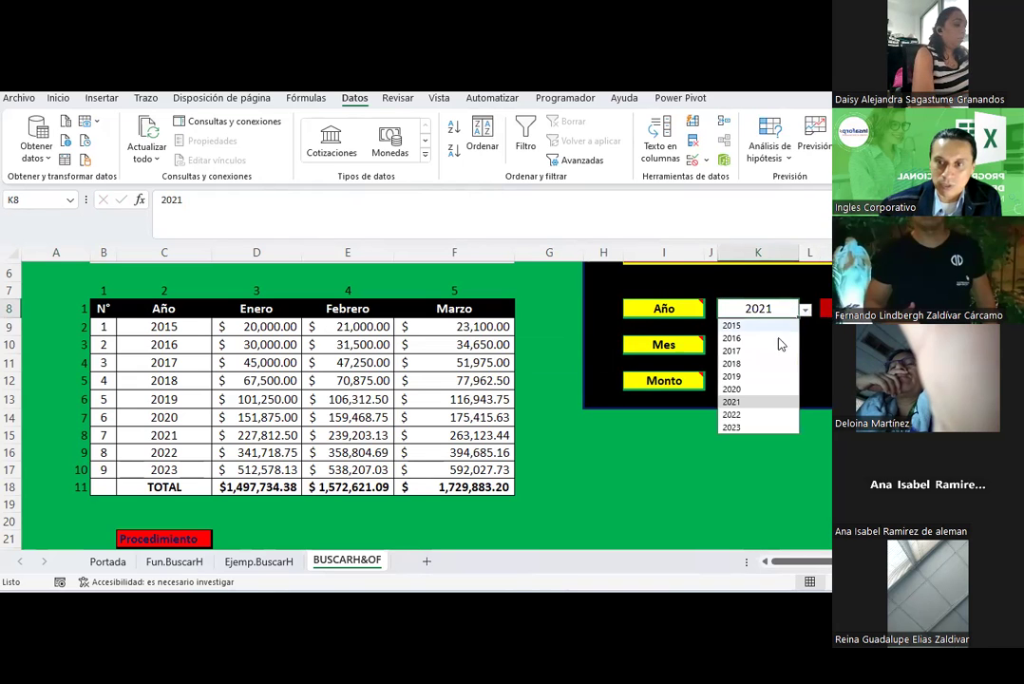
left_click(765, 324)
left_click(824, 309)
type("=si(")
left_click(737, 310)
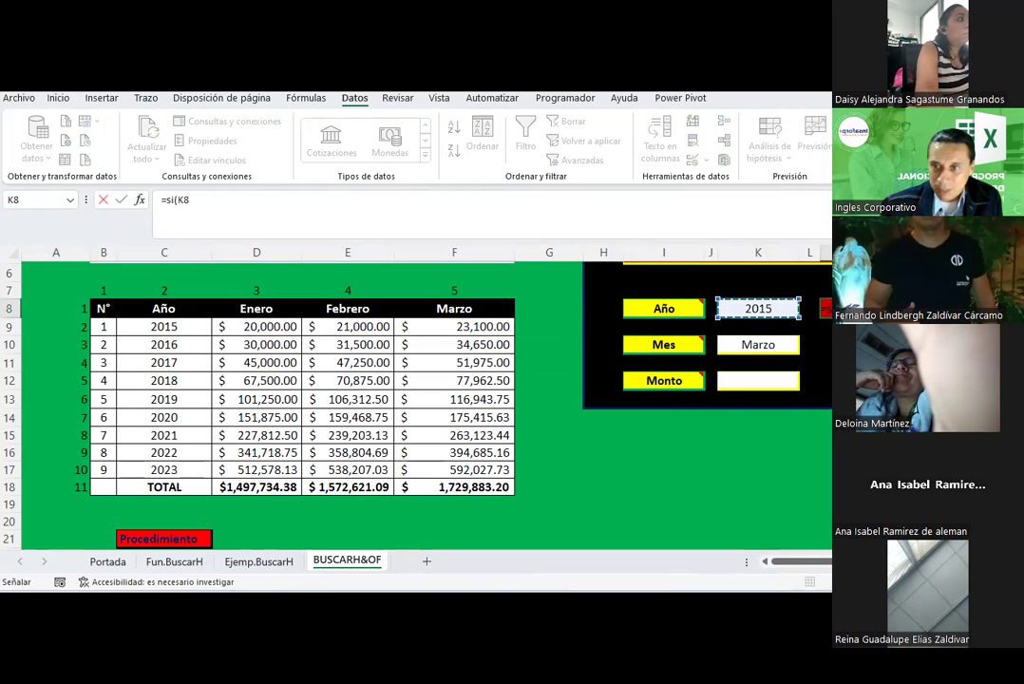
left_click(213, 202)
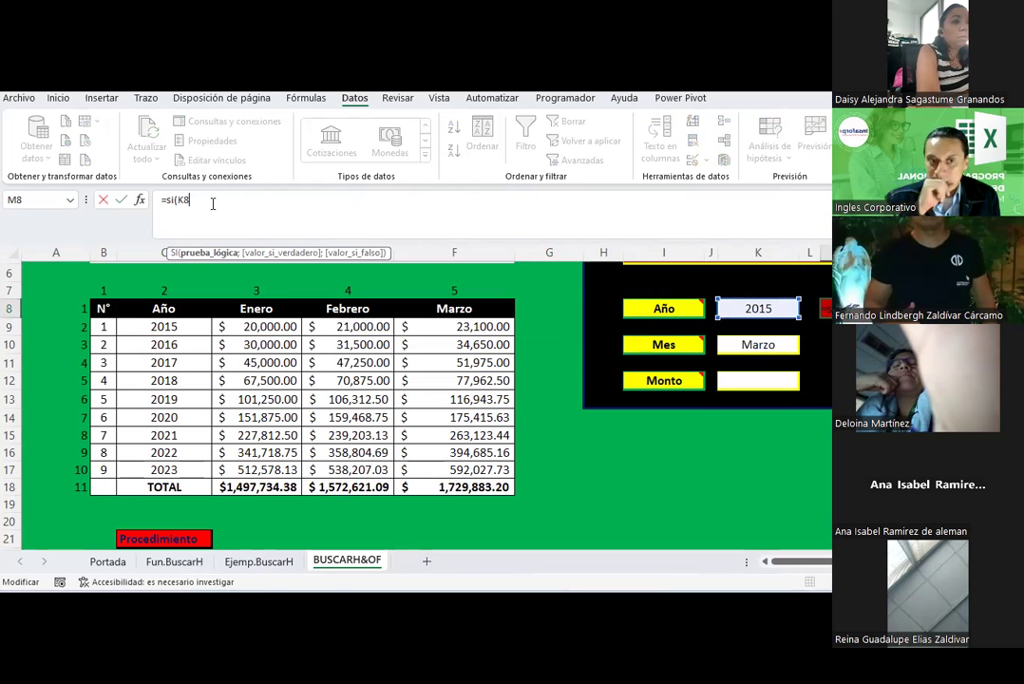
- Extend M8 to =si(K8=C9;2;si( so year 2015 returns 2, opening a nested SI
type("=")
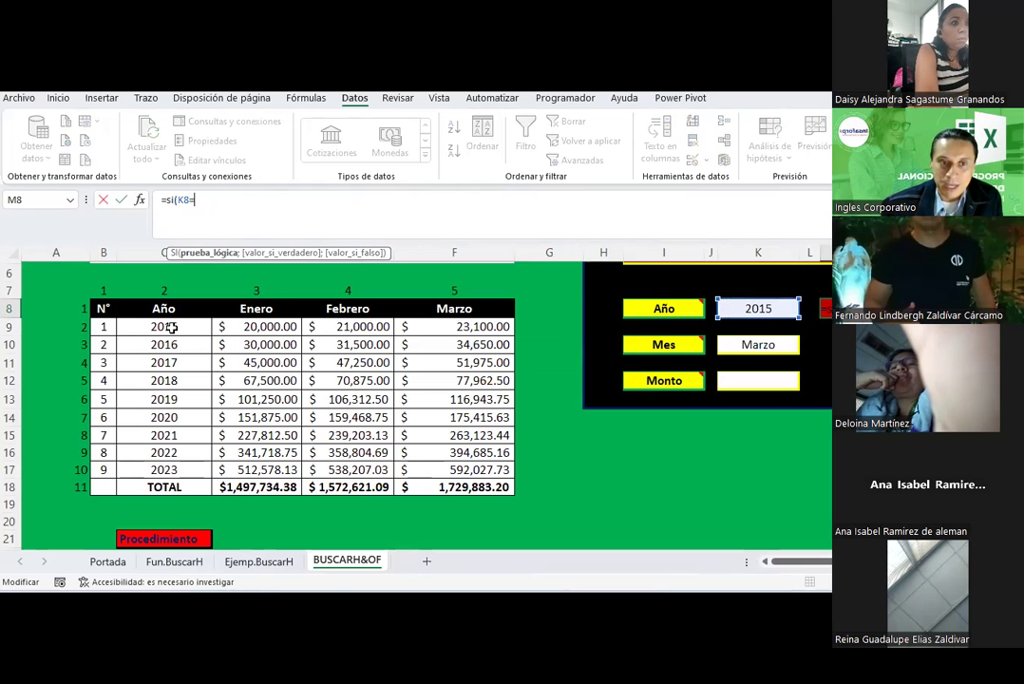
left_click(169, 328)
type(";1")
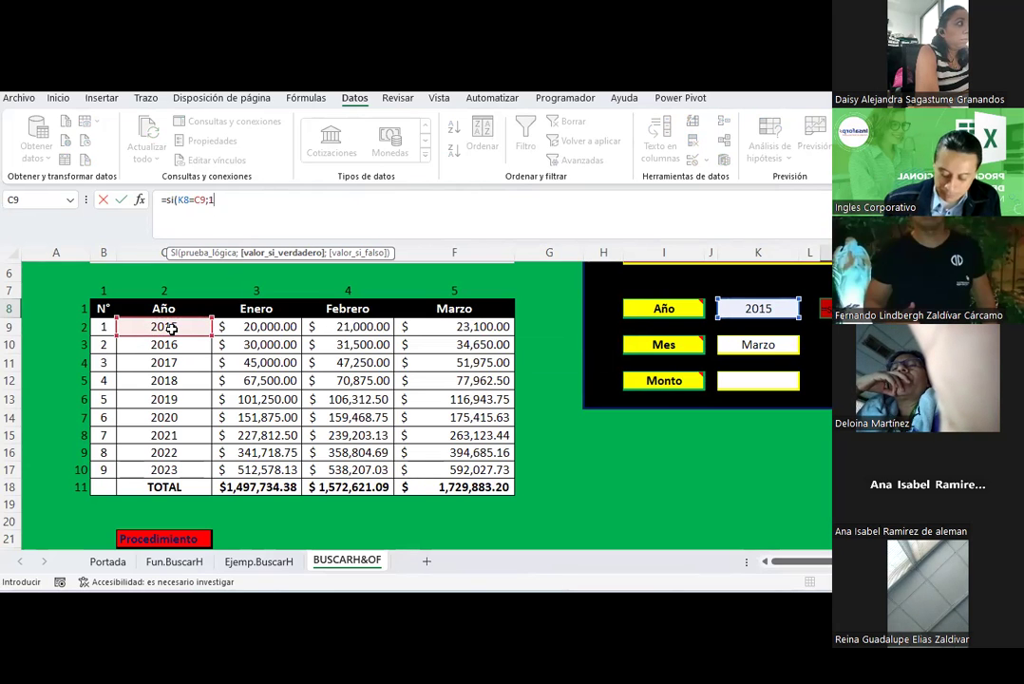
key("BackSpace")
type("2")
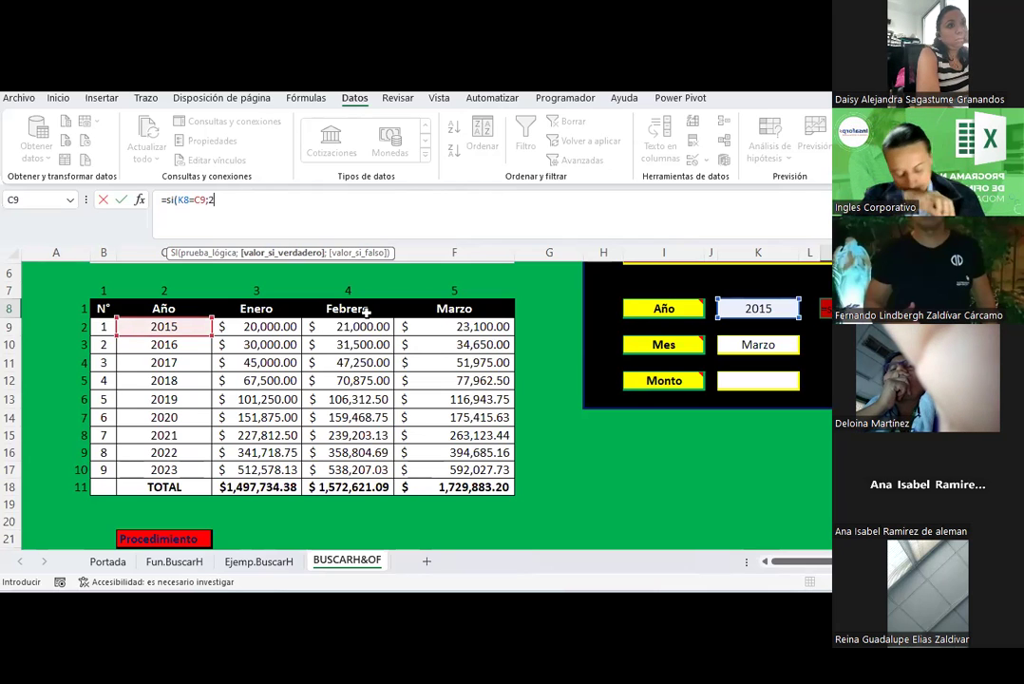
type(";")
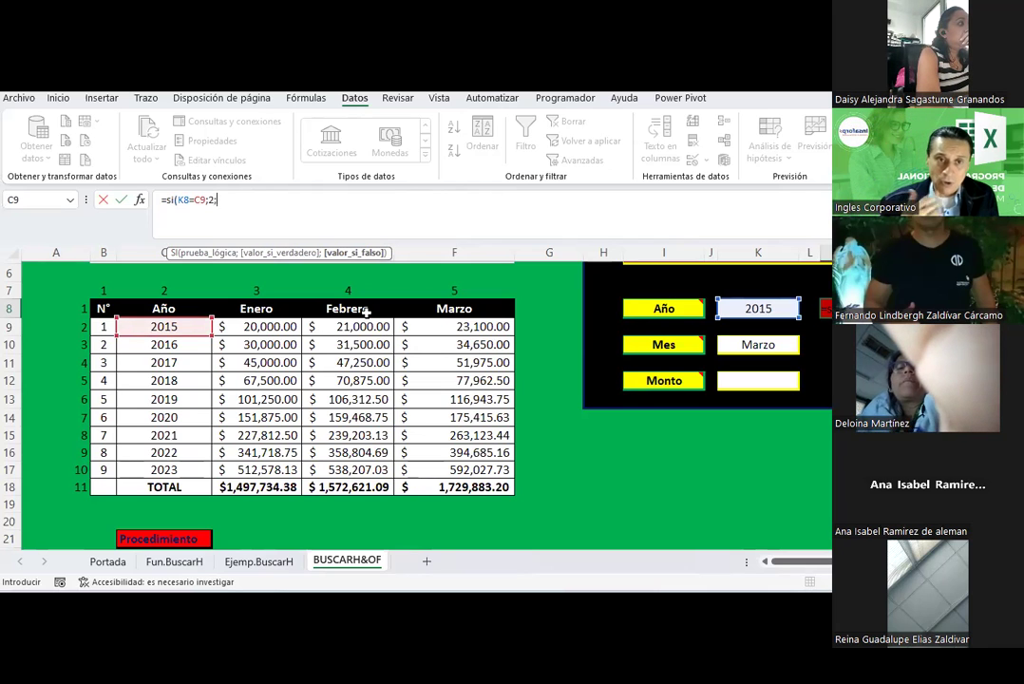
type("si")
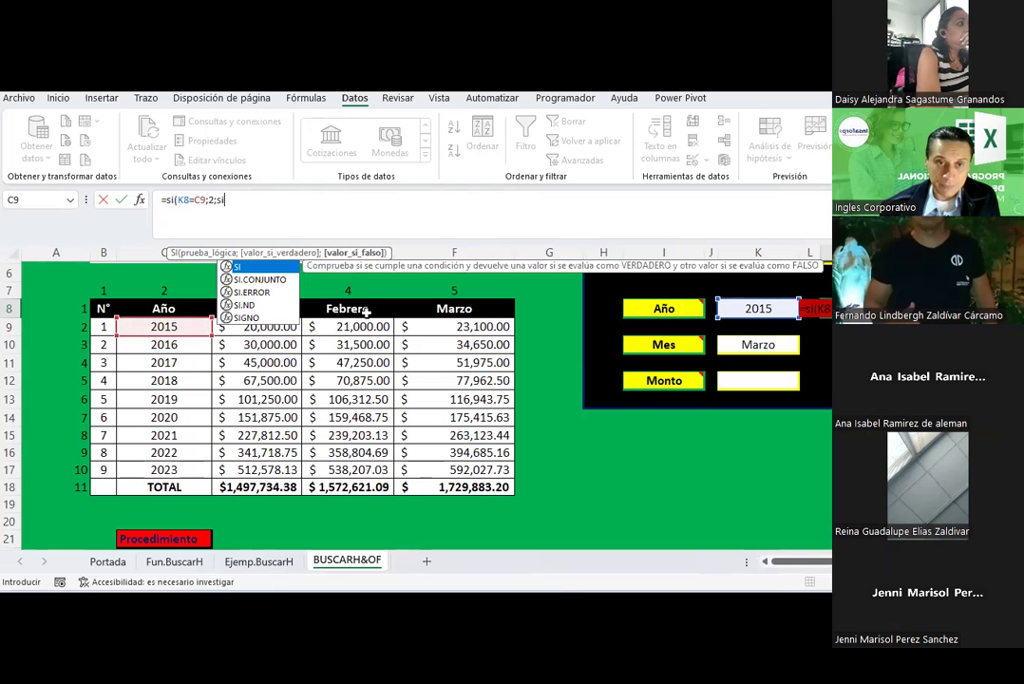
type("(")
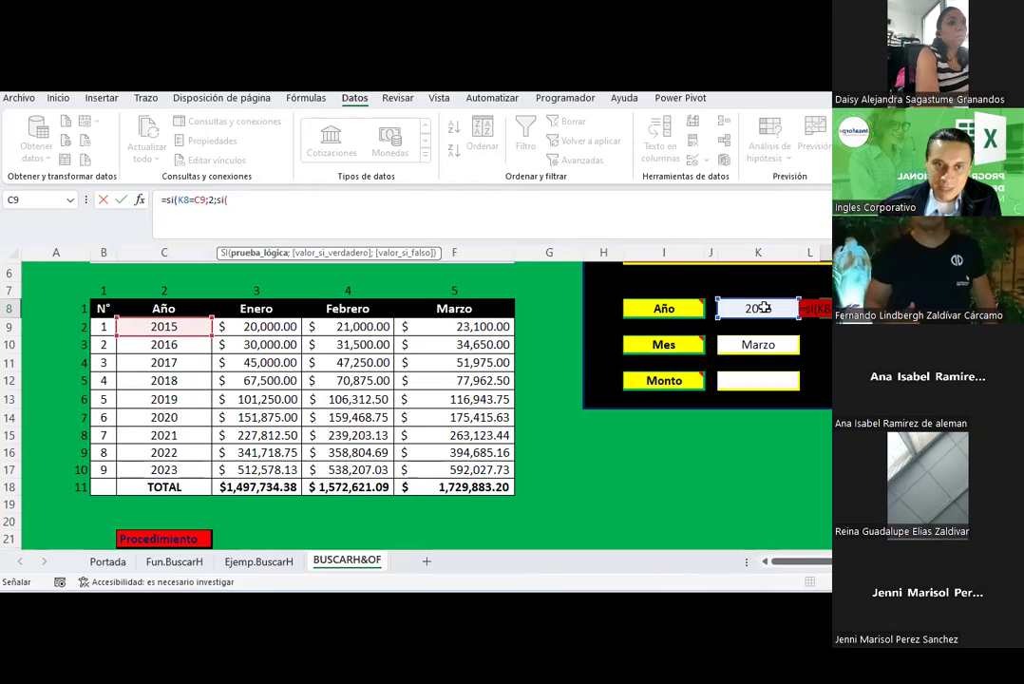
- Finish the second SI's K8=C10 test and begin a third SI testing K8=C11
left_click(764, 308)
type("=")
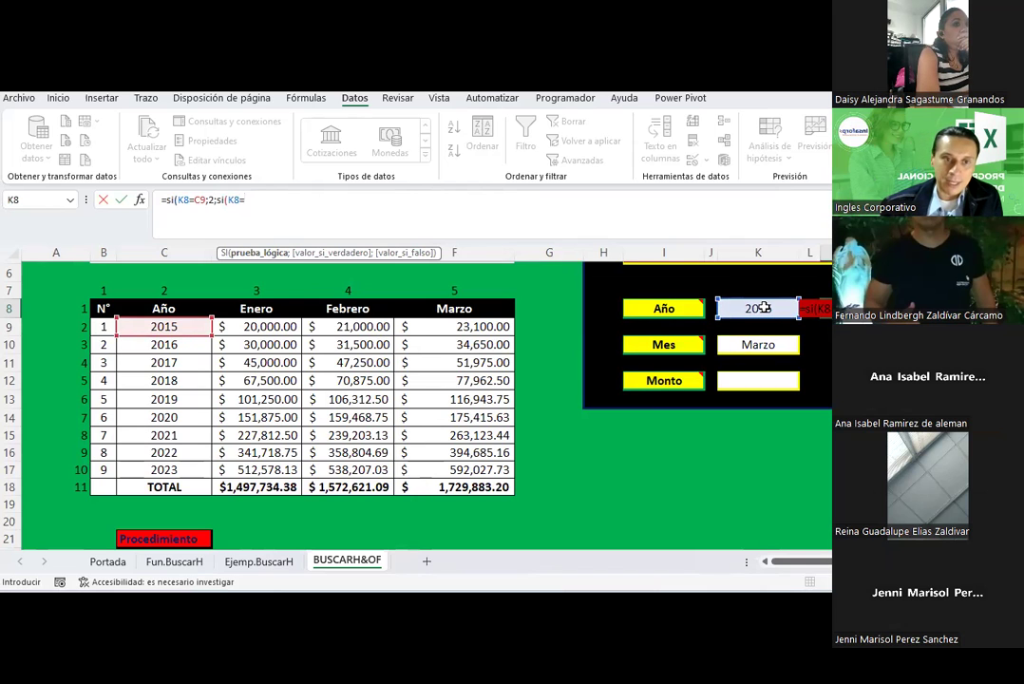
left_click(178, 344)
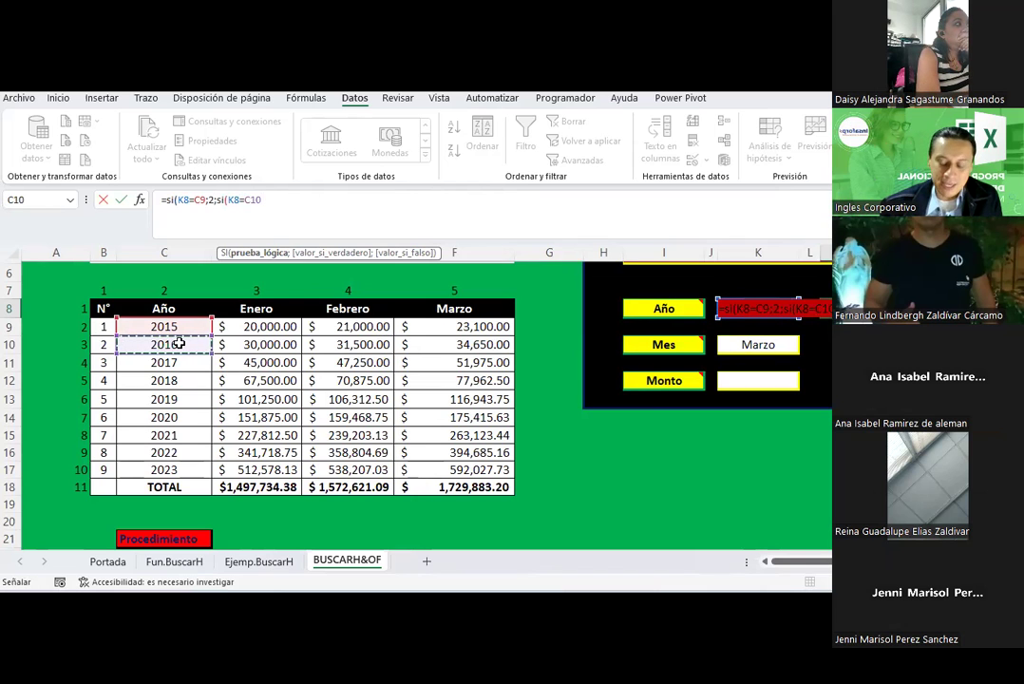
type(";3")
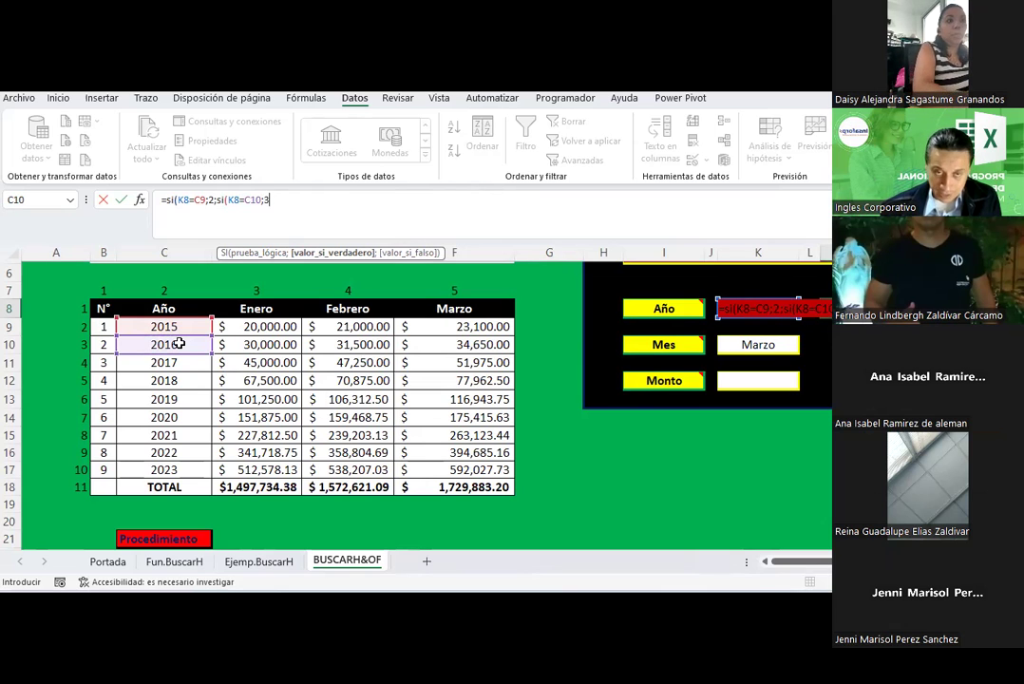
type(";si(")
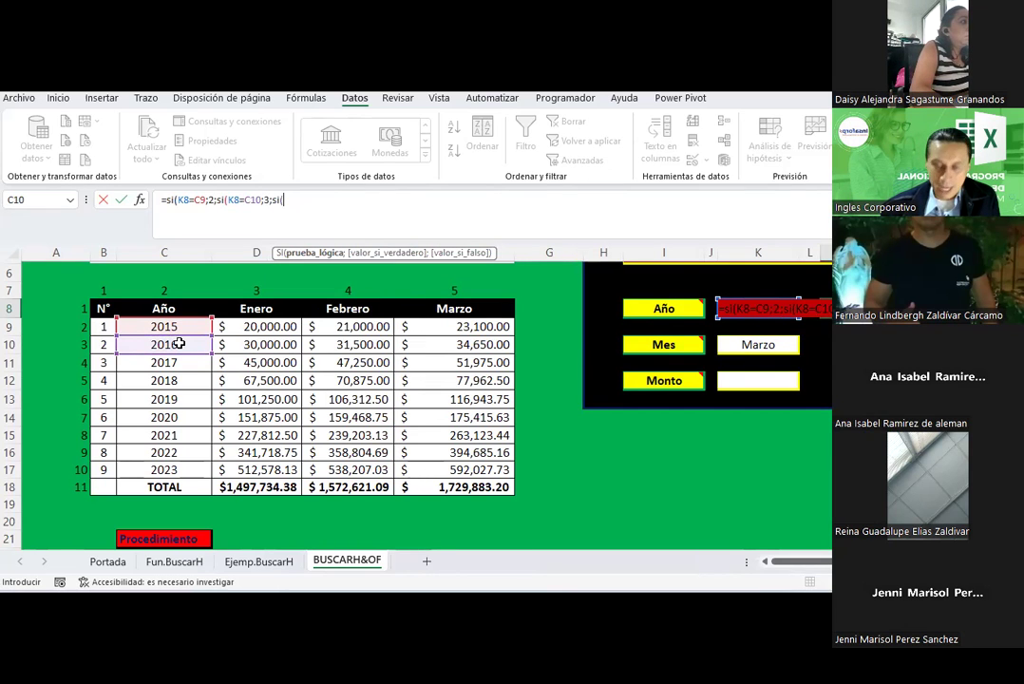
type("K8")
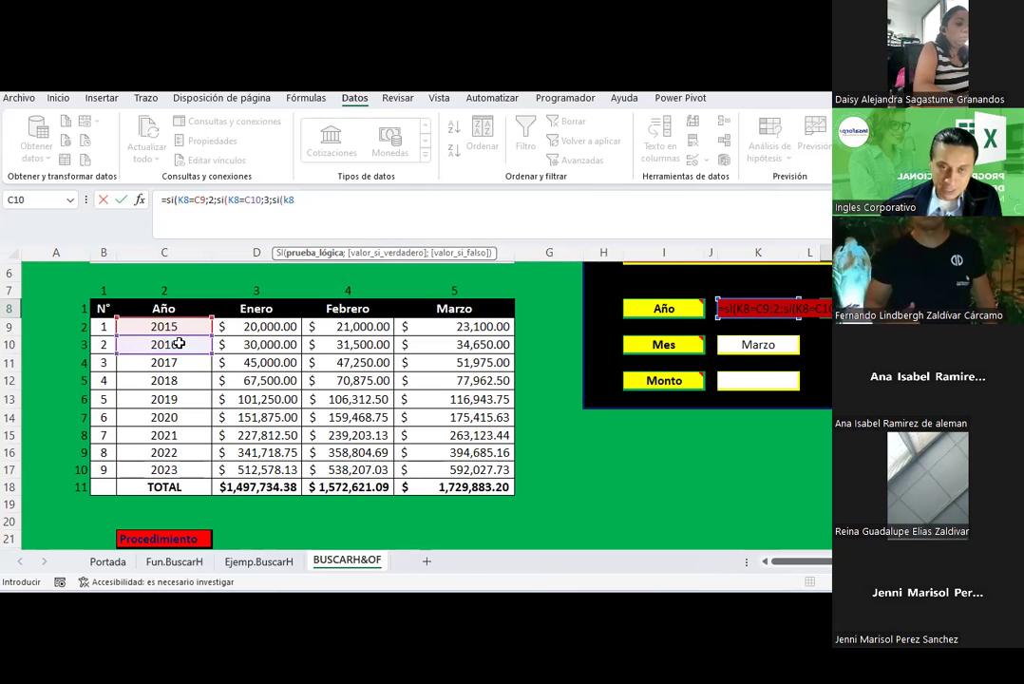
type("=")
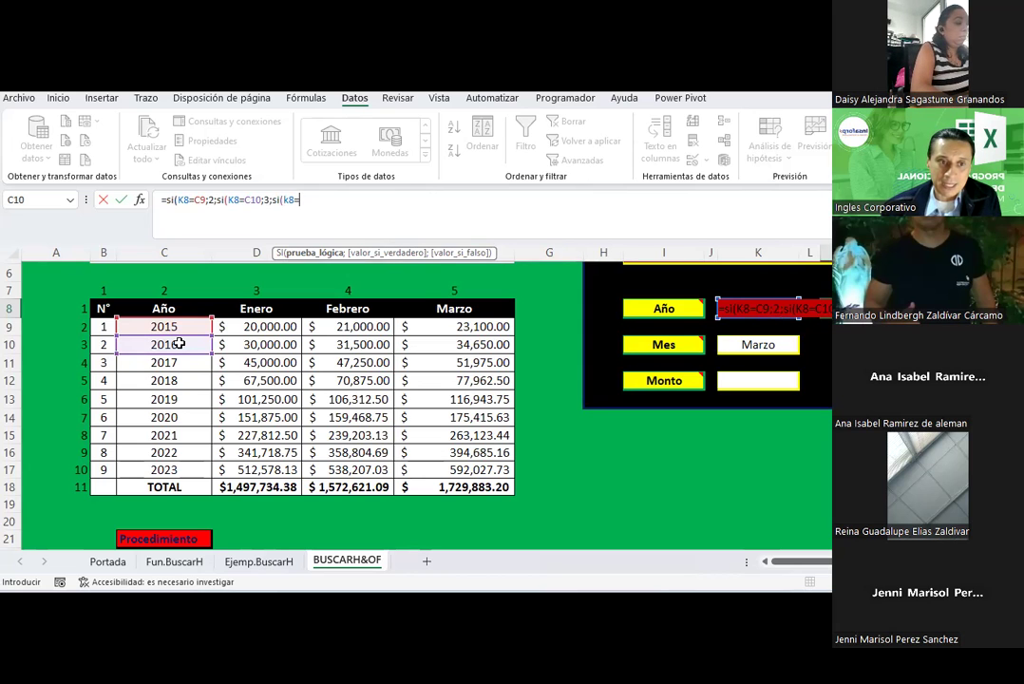
type("c11")
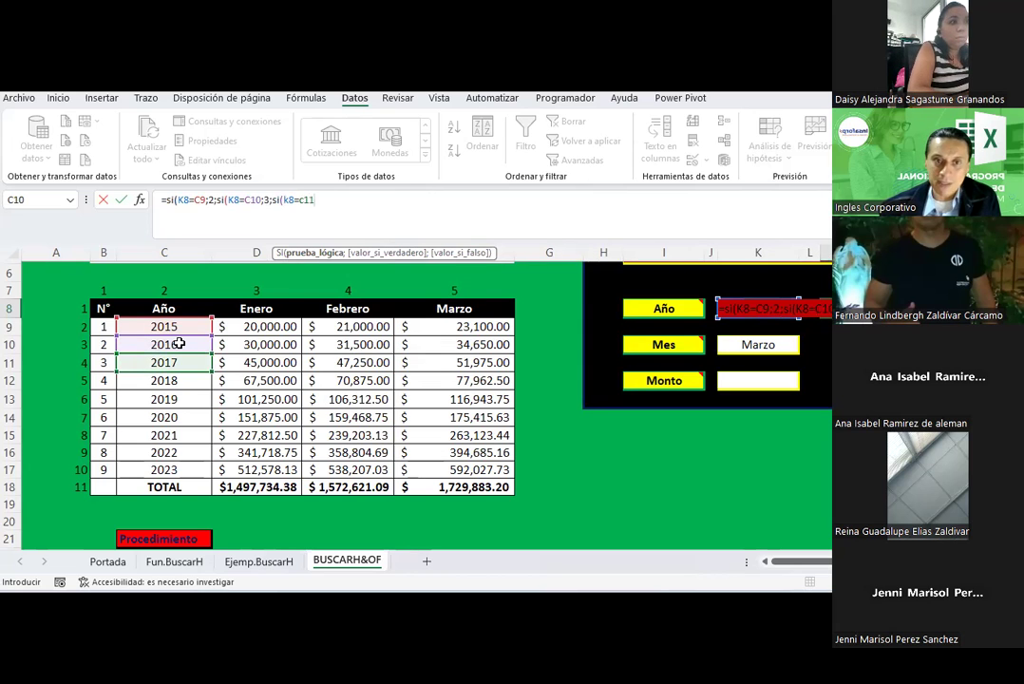
type(";4")
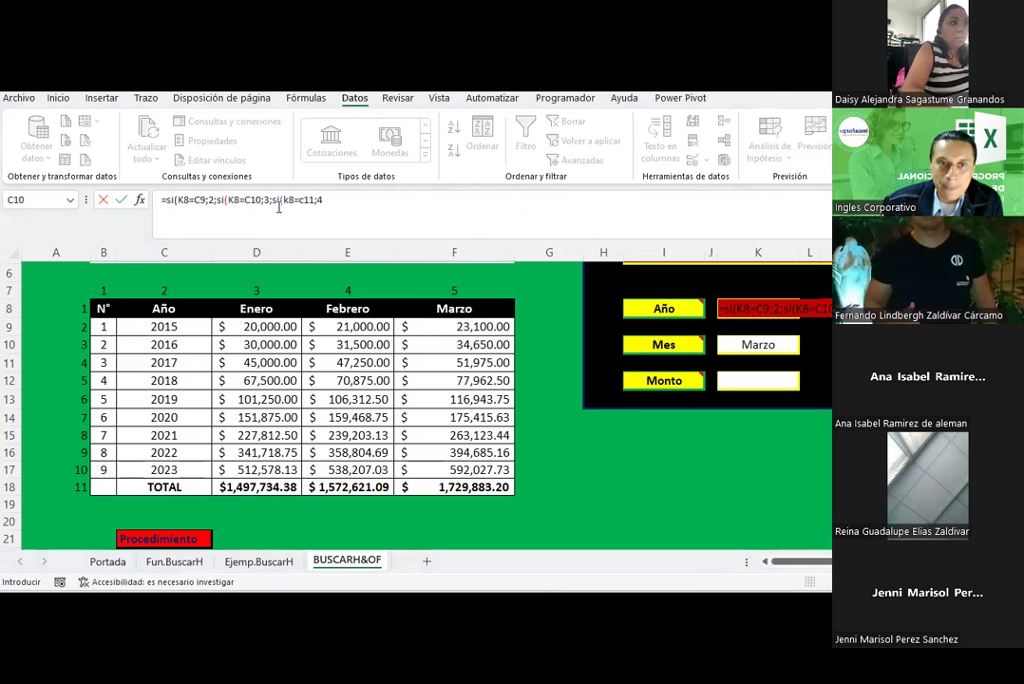
- Add a semicolon after the third SI's result 4 and review the K8=C11 condition
left_click(326, 197)
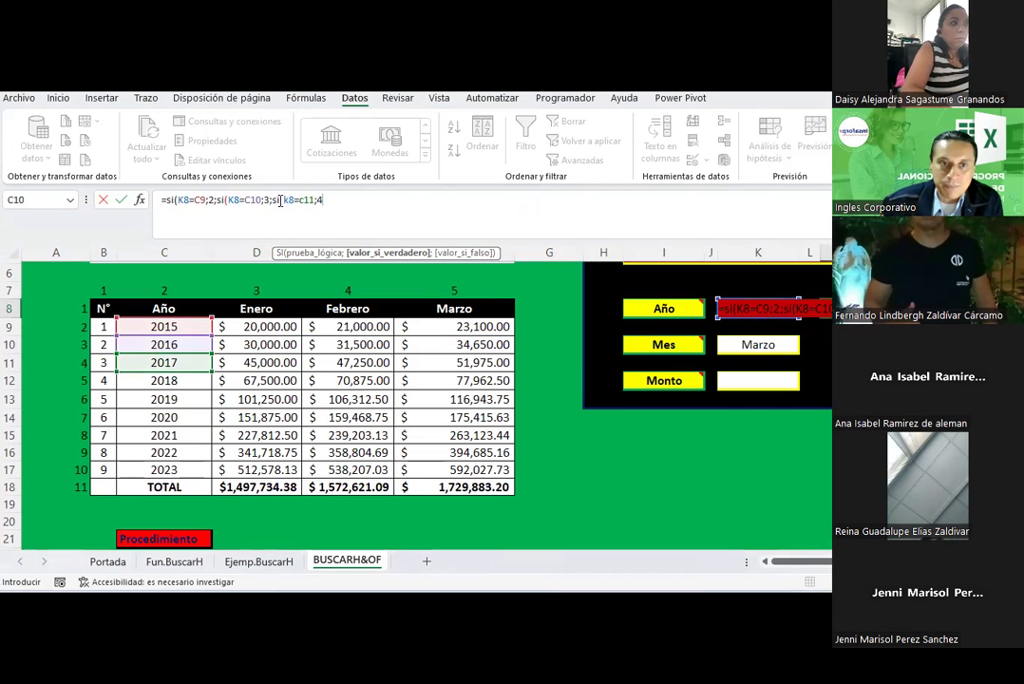
type(";")
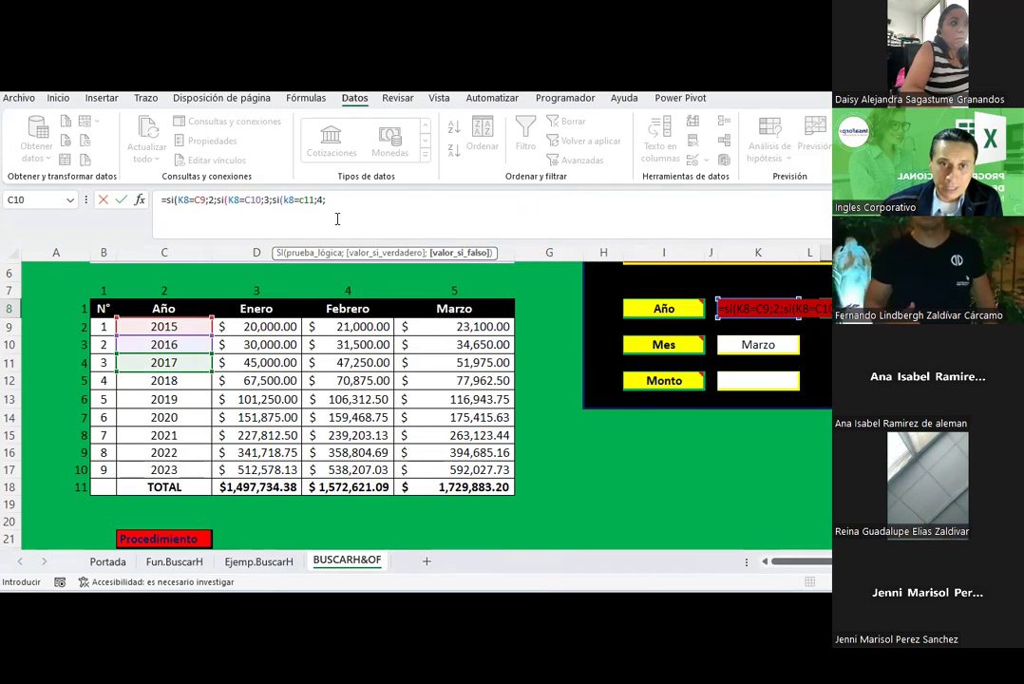
left_click_drag(272, 199, 310, 198)
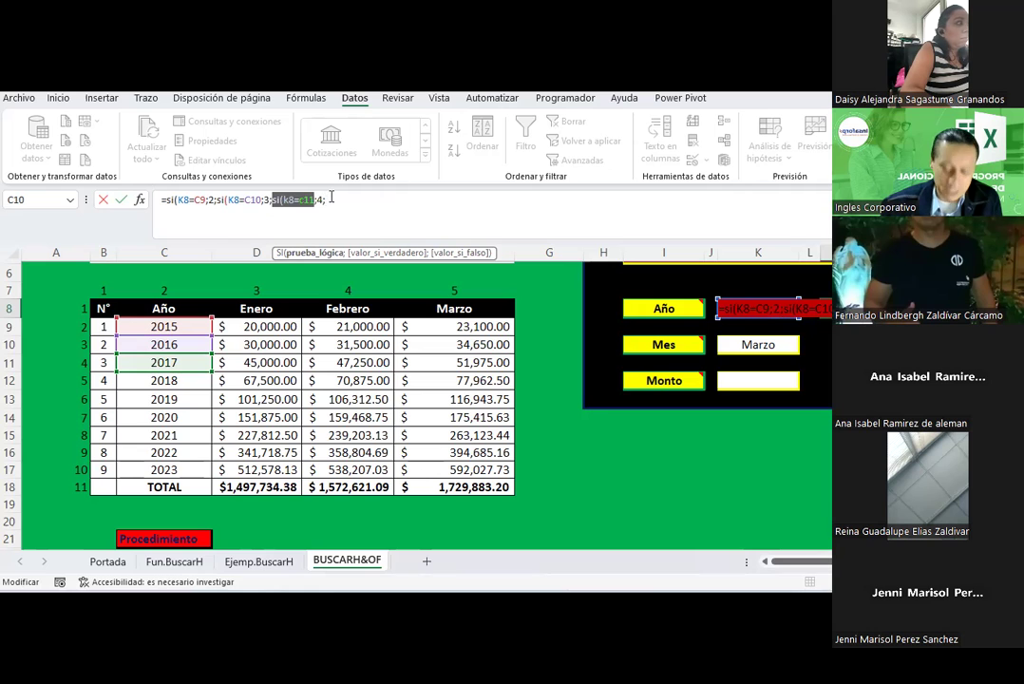
left_click(272, 199)
left_click_drag(272, 199, 314, 200)
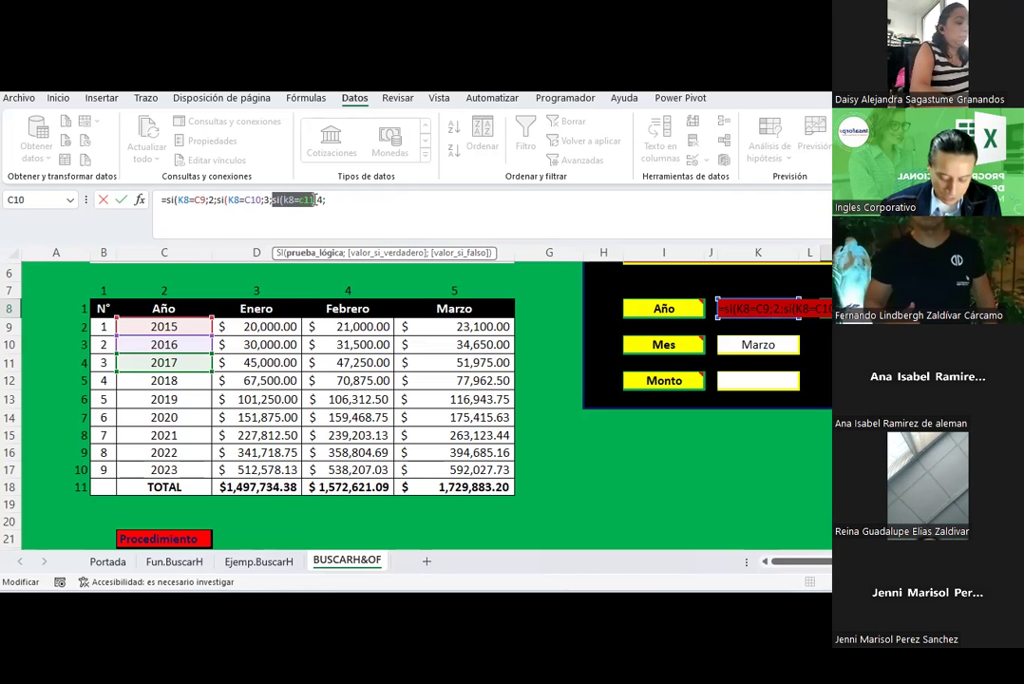
left_click(336, 201)
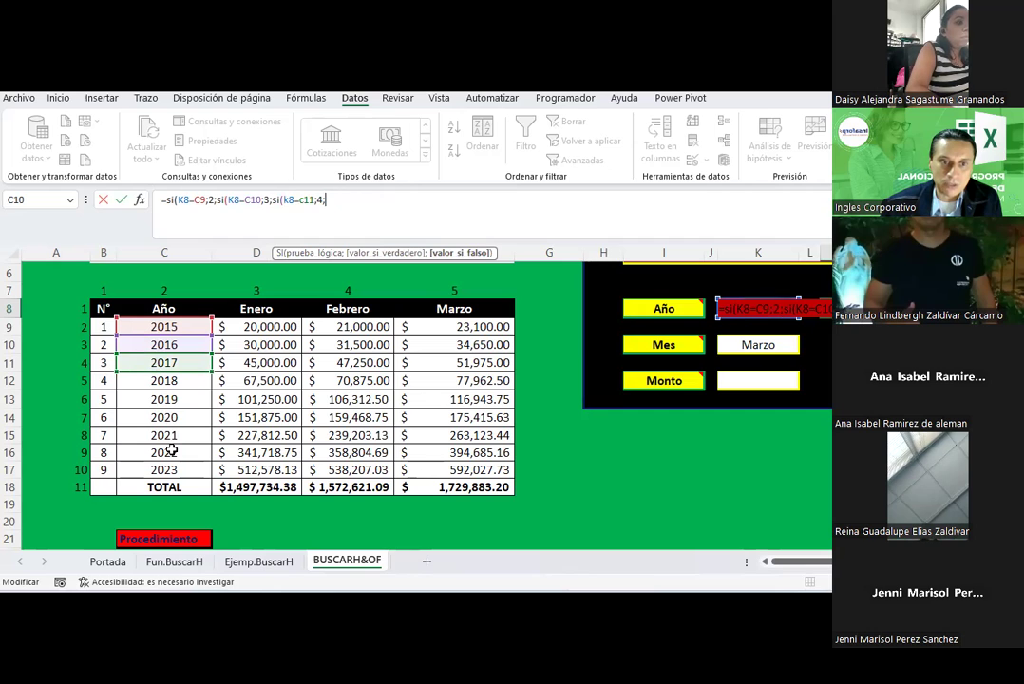
- Append a run of duplicate si(k8=c11;4 conditions to extend the nesting
type("si(k8=c11")
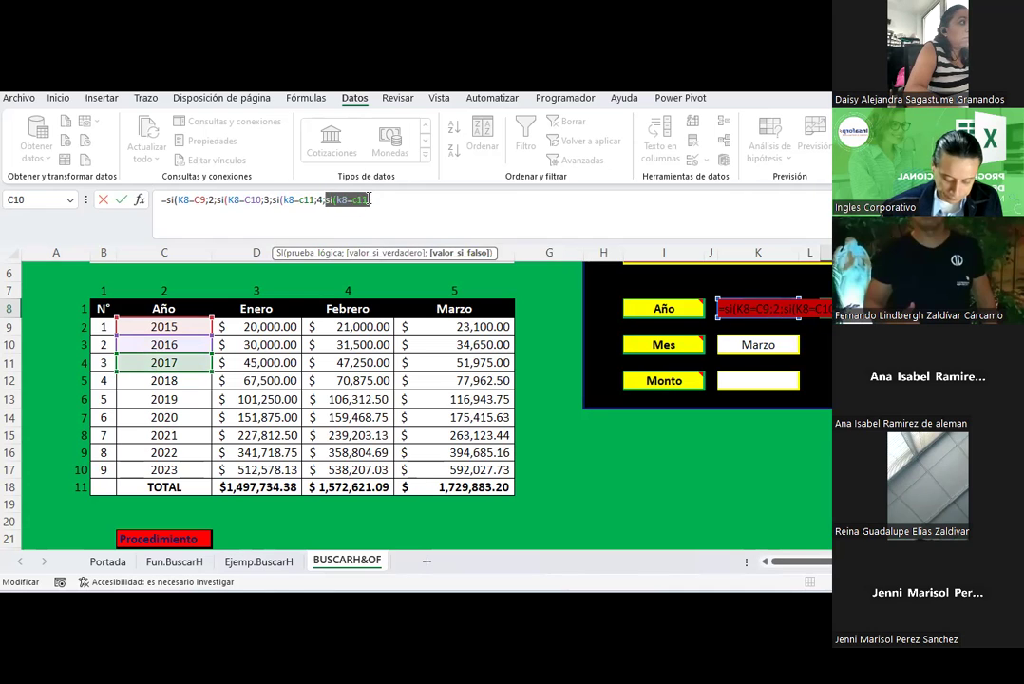
type(";si(k8=c11;")
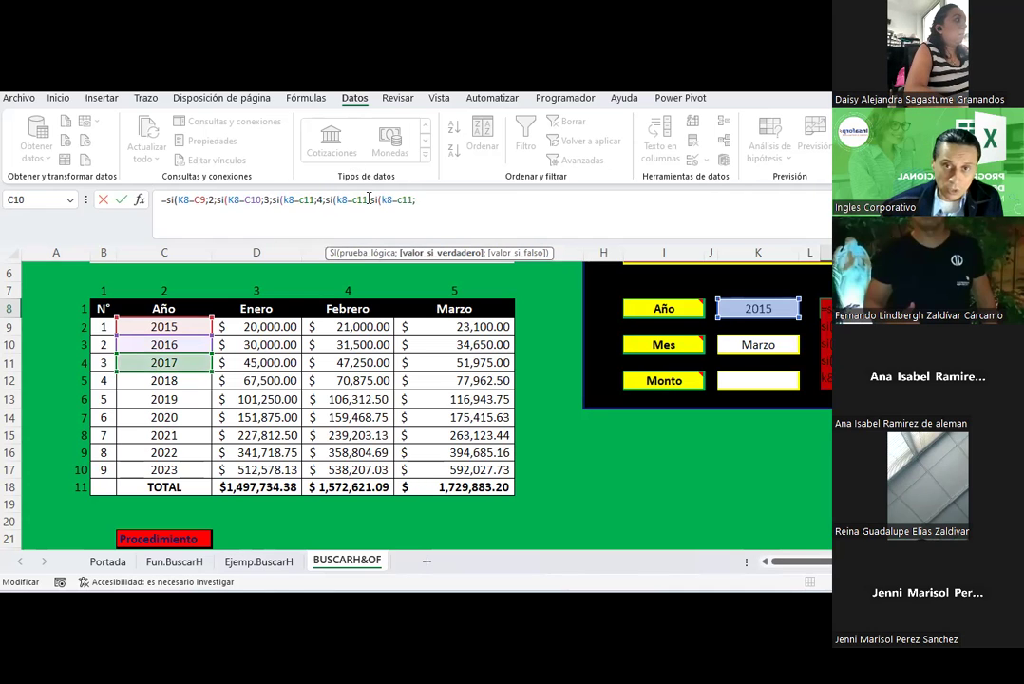
type("si(k8=c11;si(k8=c11;si(k8=c11;")
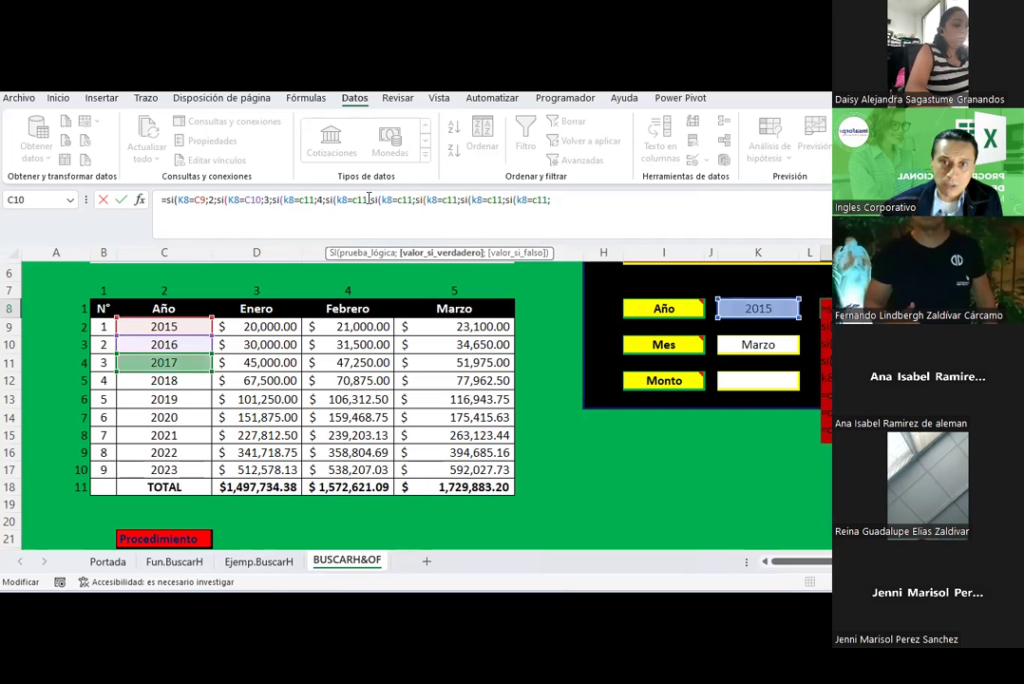
type("si(k8=c11;")
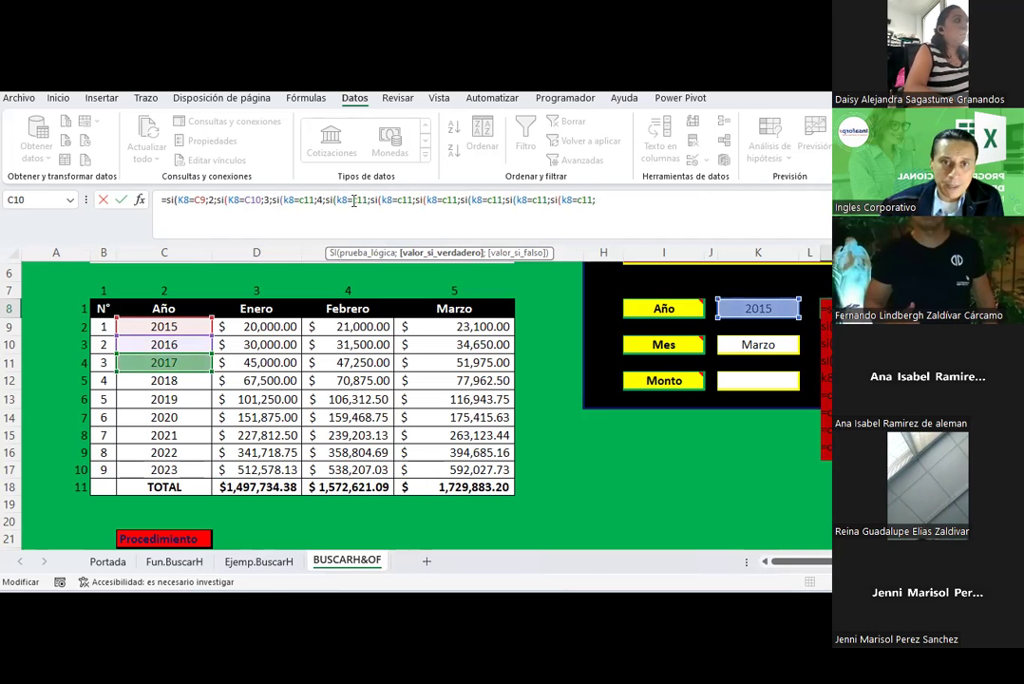
left_click(367, 200)
key("BackSpace")
type("2")
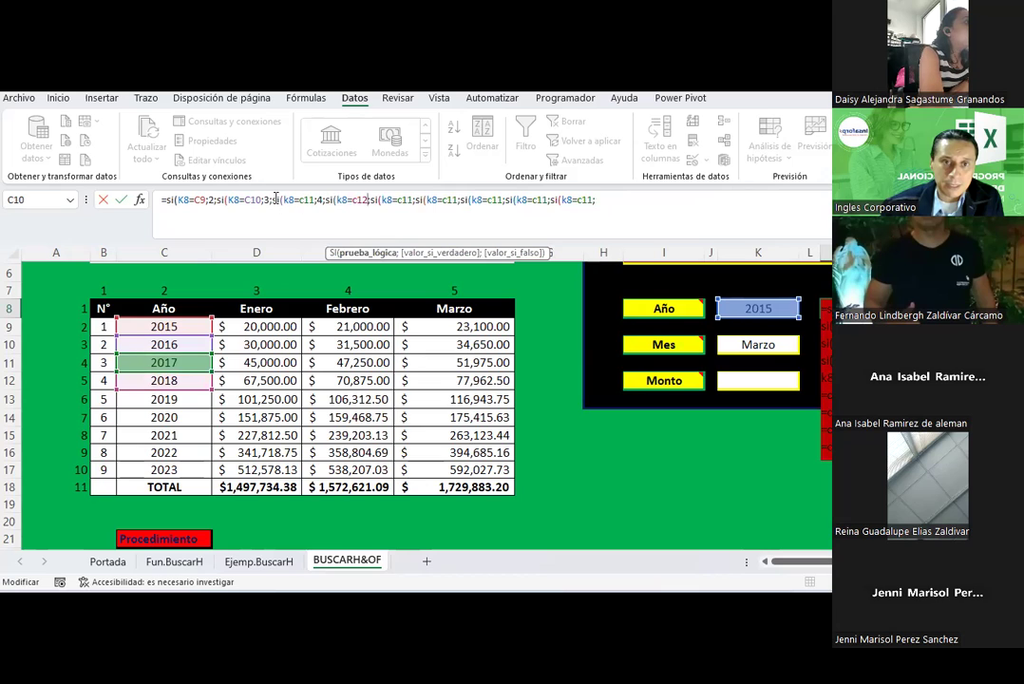
left_click_drag(272, 199, 312, 198)
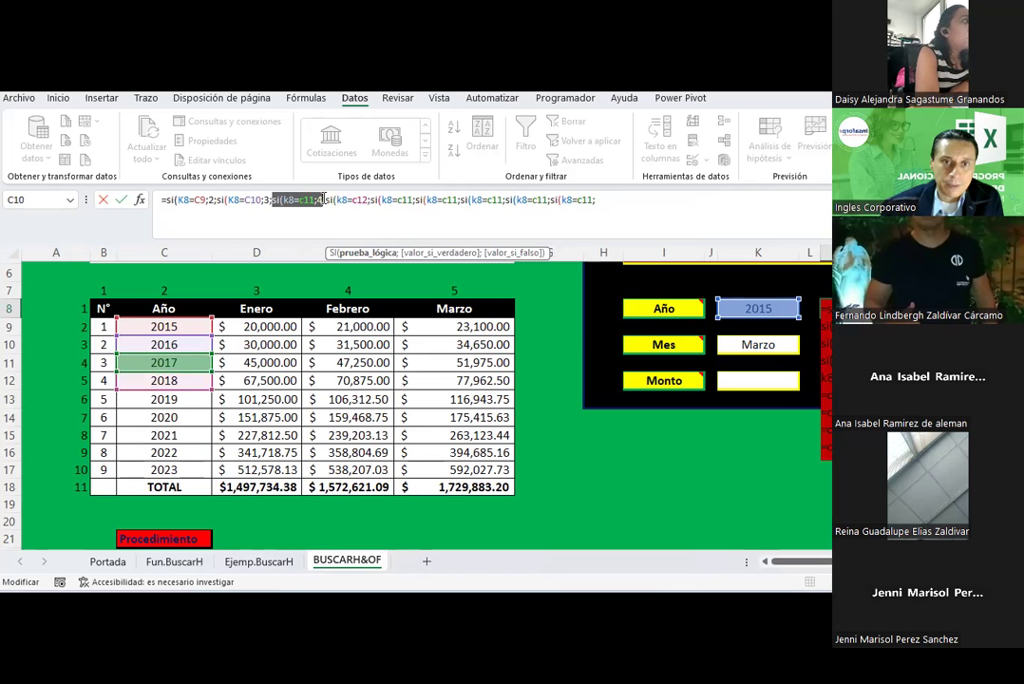
left_click_drag(323, 199, 319, 199)
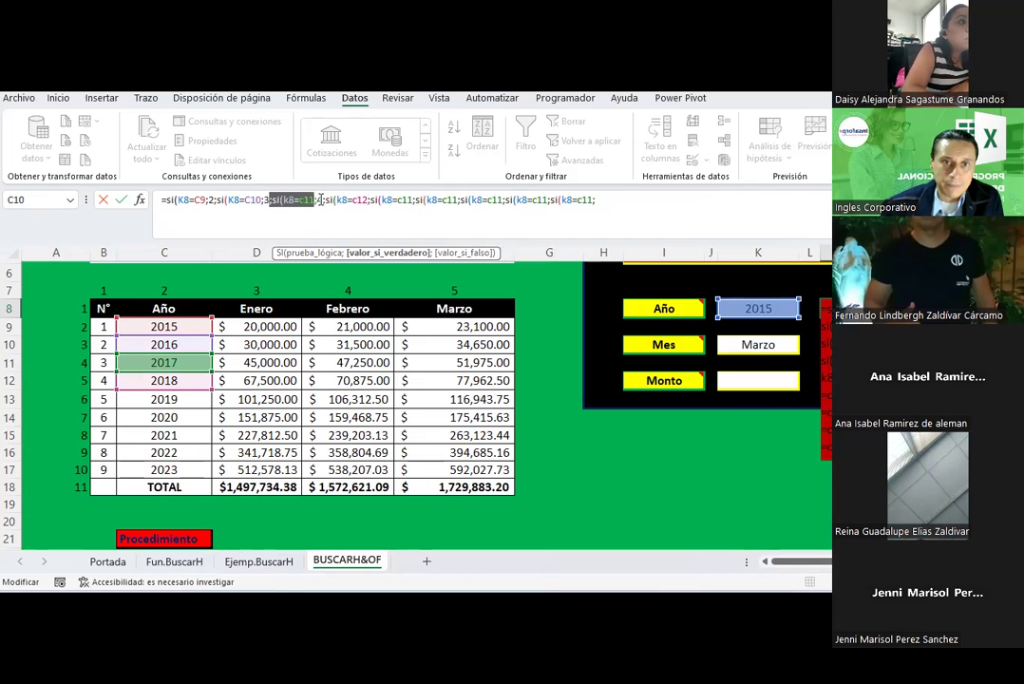
type(";4")
left_click_drag(320, 199, 709, 226)
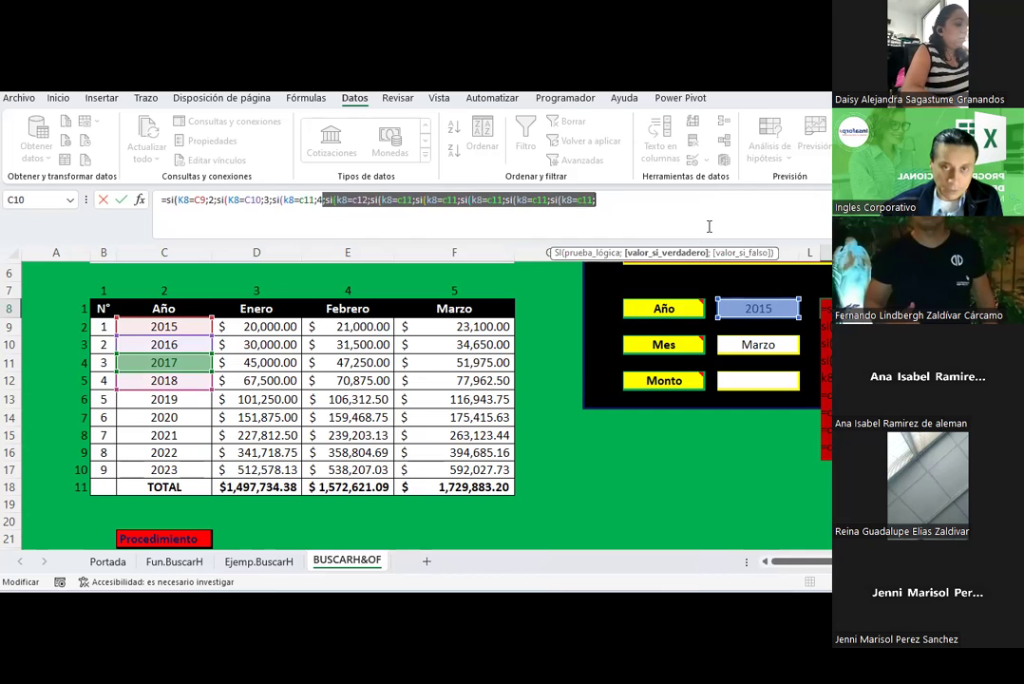
type("si(k8=c11;4;si(k8=c11;4;si(k8=c11;4;si(k8=c11;4;si(k8=c11;4")
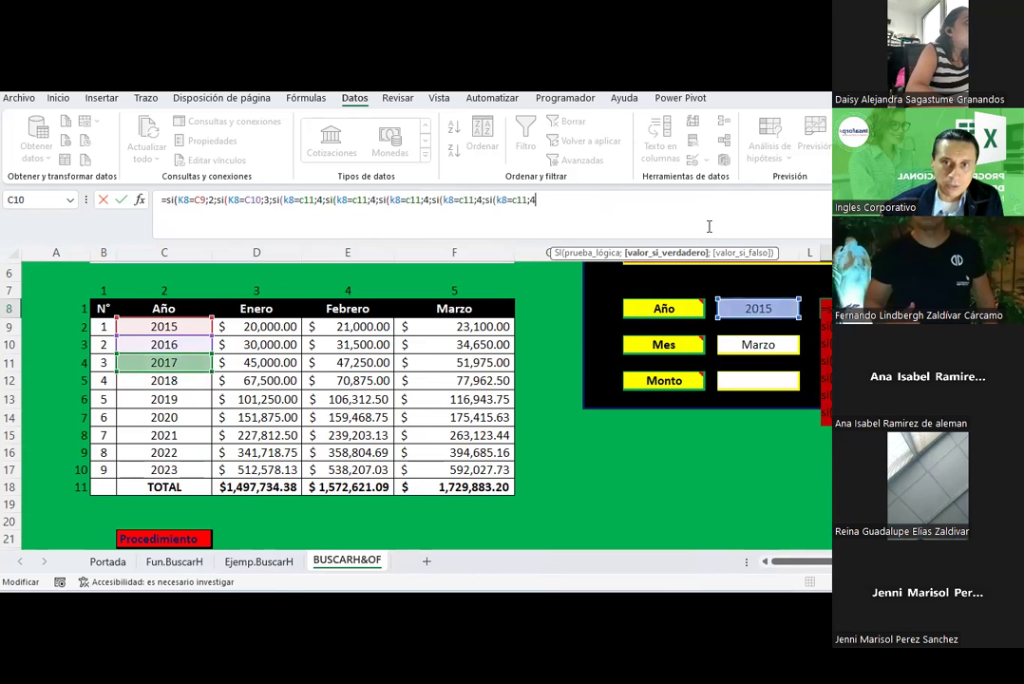
type(";si(k8=c11;4;si(k8=c11;4")
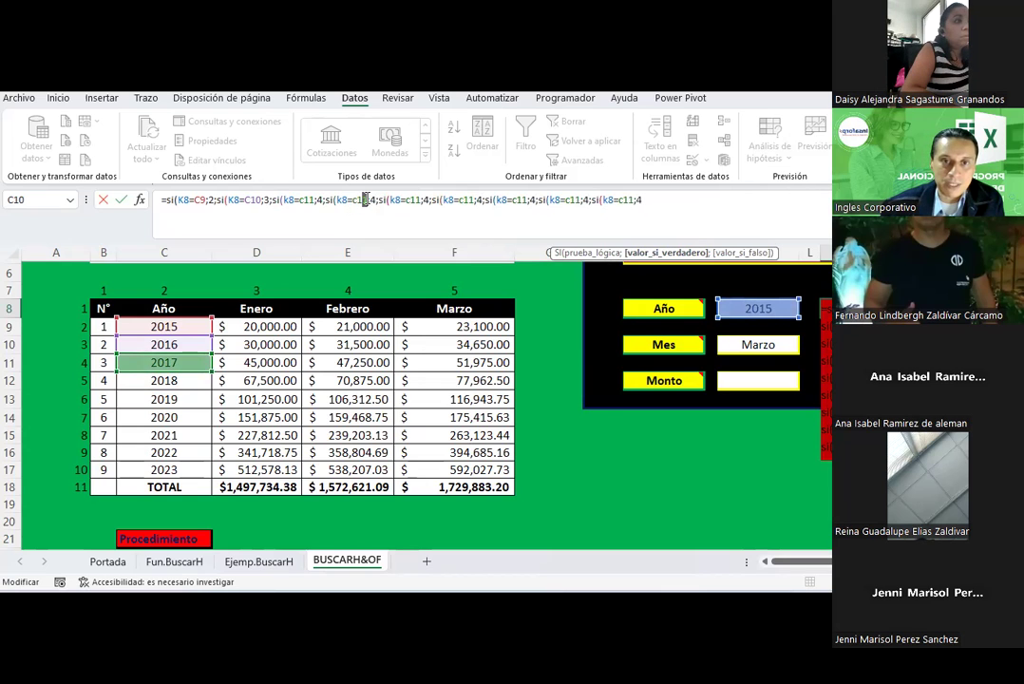
- Change the next conditions to K8=C12 returning 5 and K8=C13 returning 6
left_click(369, 199)
key("BackSpace")
type("2")
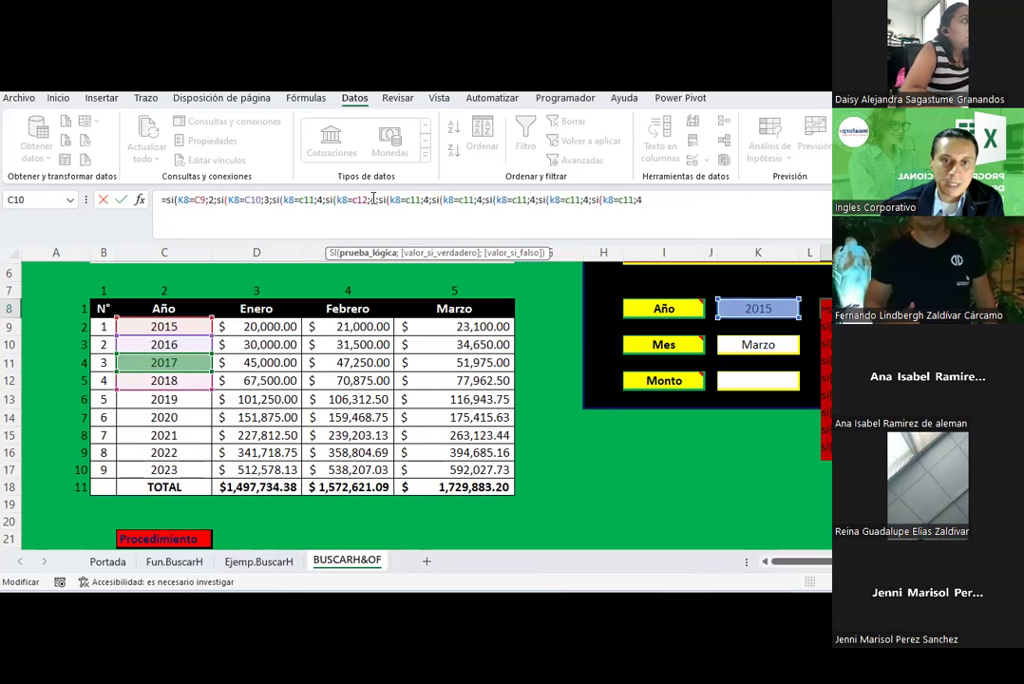
left_click(376, 200)
key("BackSpace")
type("5")
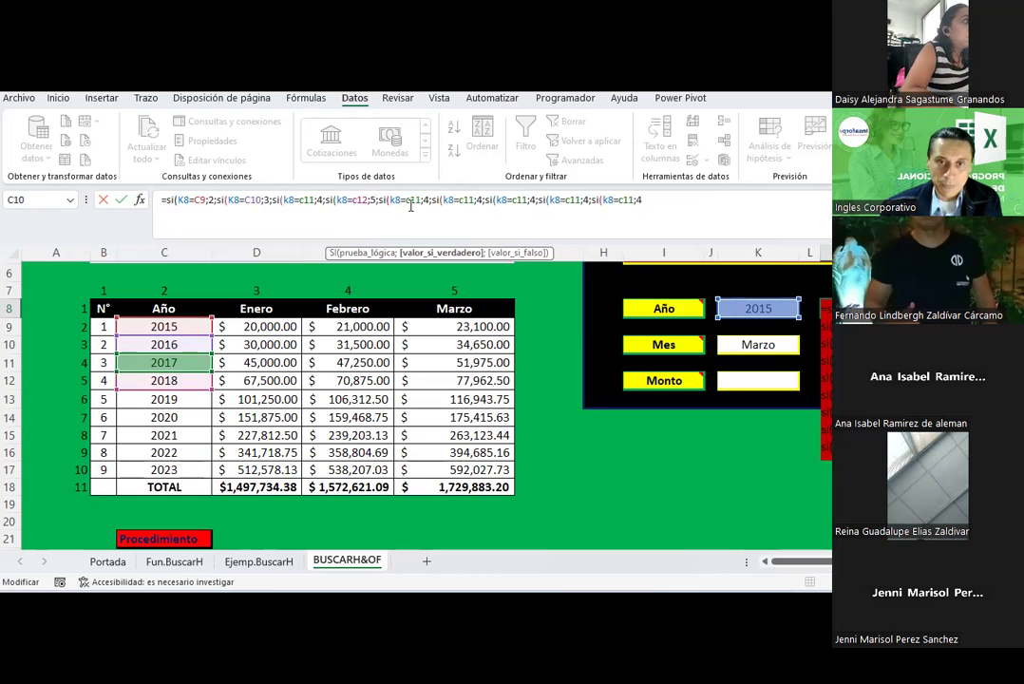
left_click(419, 200)
key("BackSpace")
type("3")
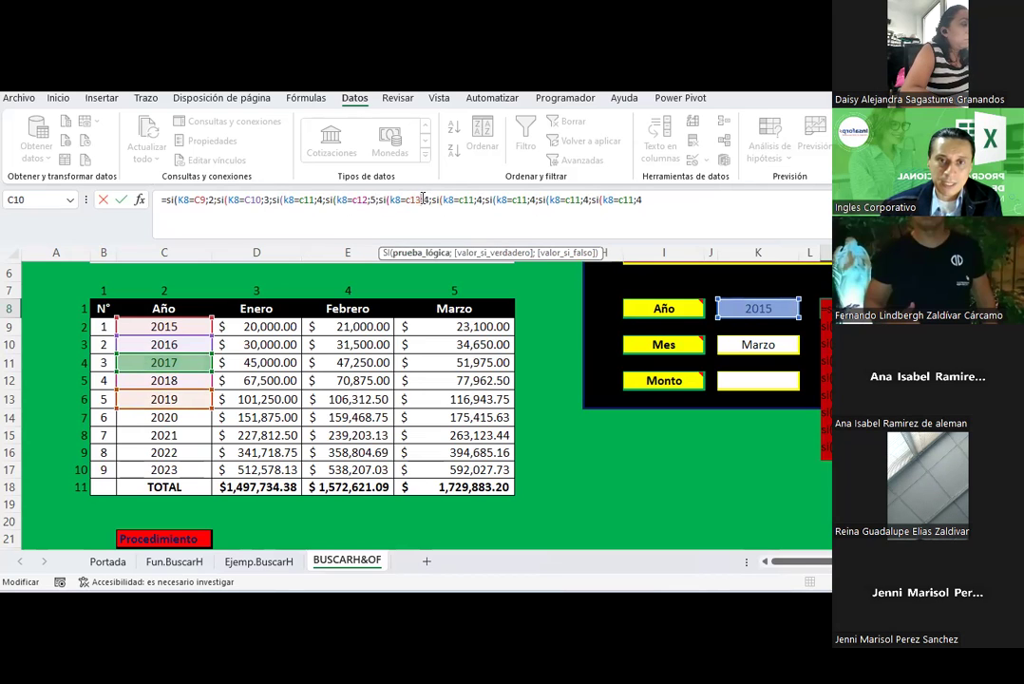
double_click(427, 200)
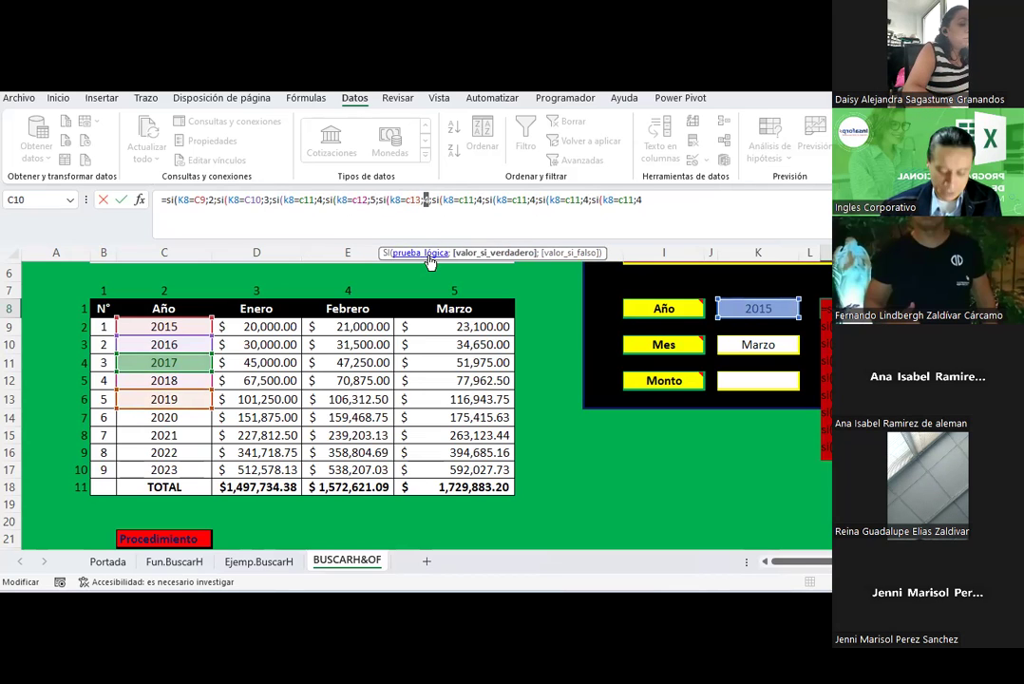
type("6")
- Change the following conditions to K8=C14 returning 7 and K8=C15 returning 8
left_click(470, 199)
key("BackSpace")
type("4")
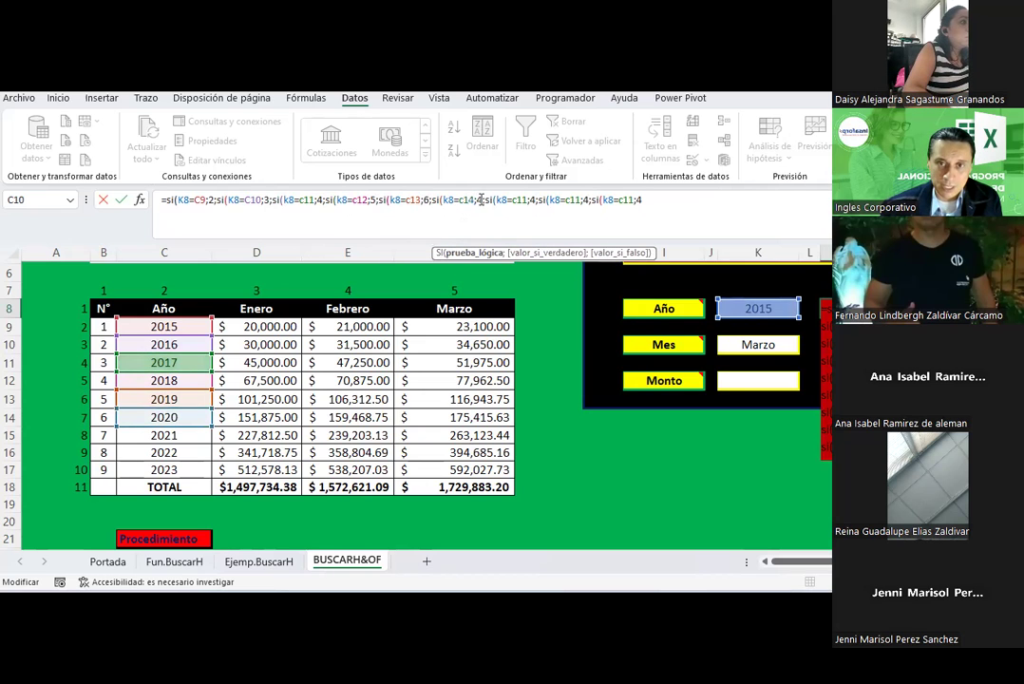
double_click(480, 199)
type("7;")
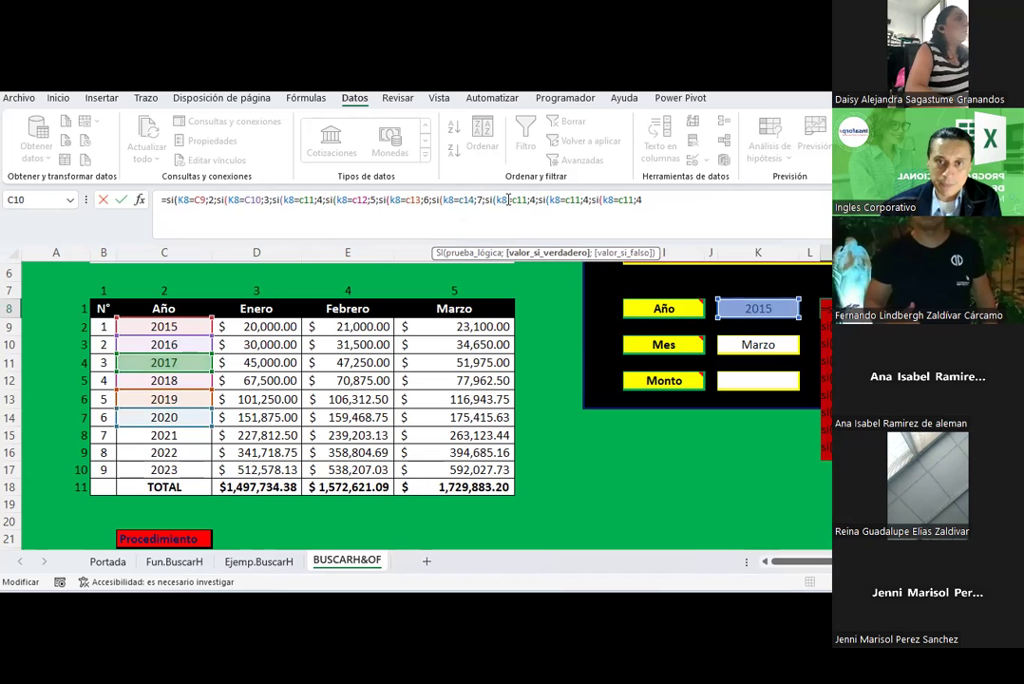
left_click(523, 199)
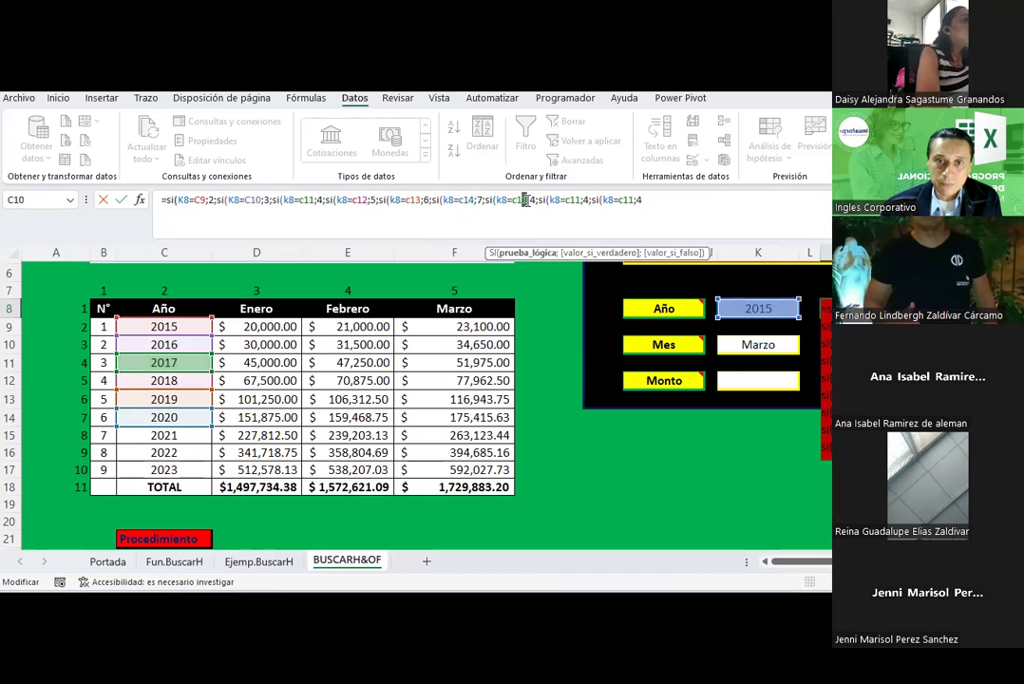
key("BackSpace")
type("5")
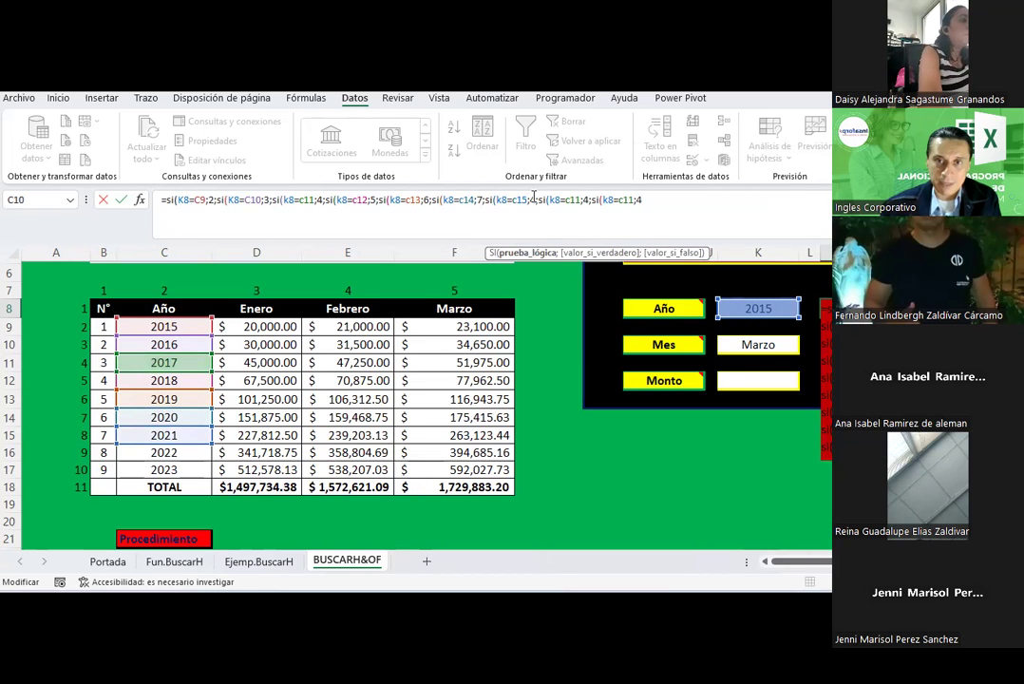
double_click(532, 199)
type("8;")
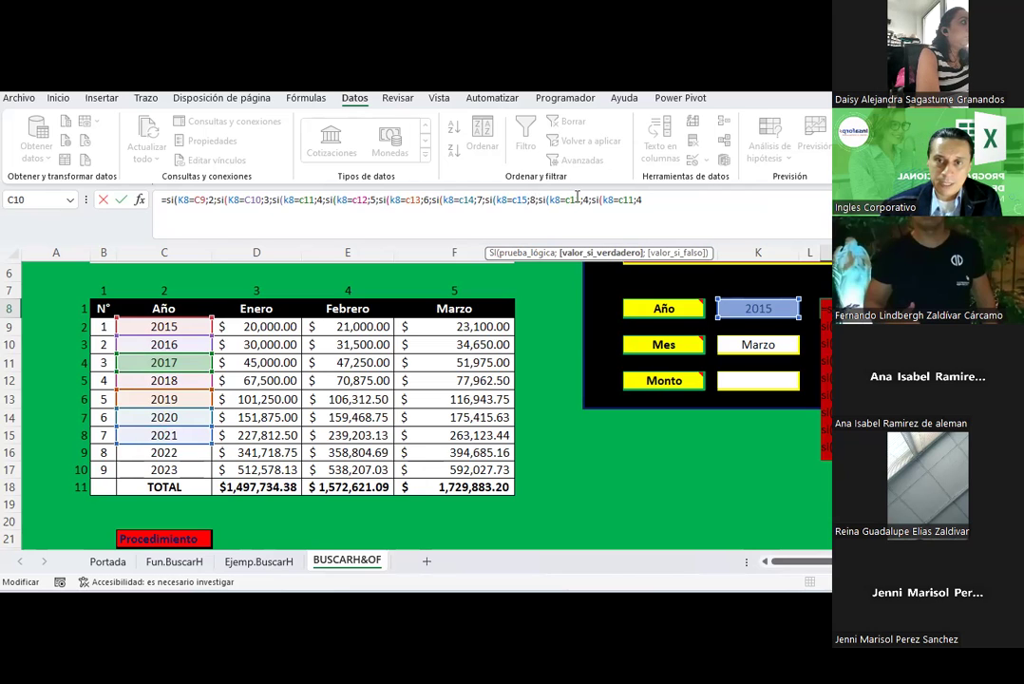
- Make the last condition K8=C16 return 9, delete the leftover duplicate, and end with 10
left_click_drag(573, 200, 577, 199)
type("6;")
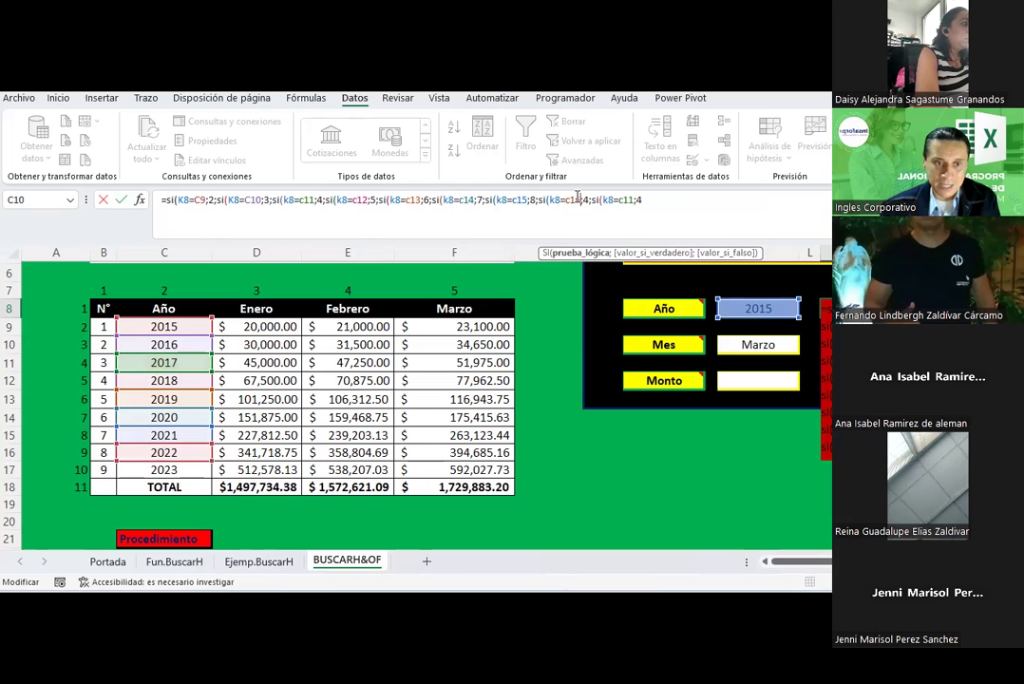
type("8")
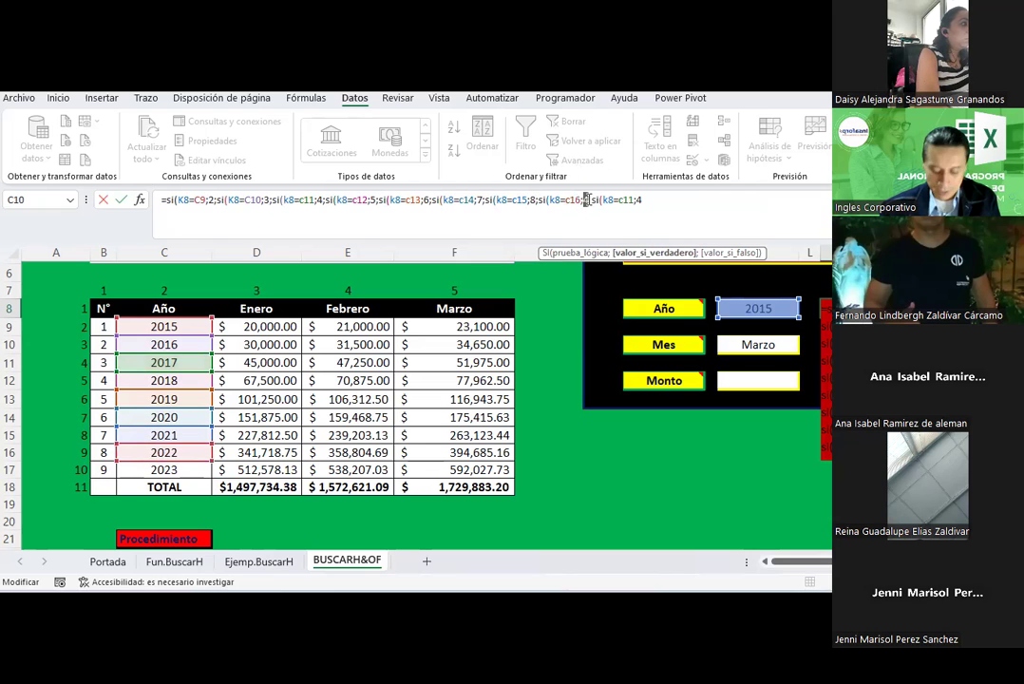
key("BackSpace")
type("9")
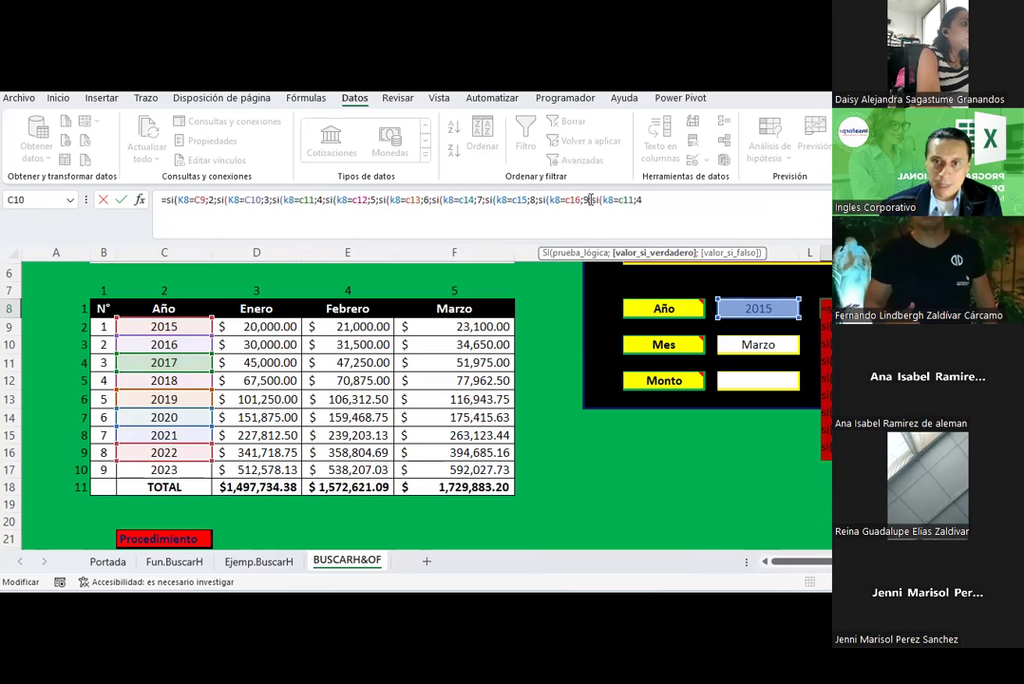
left_click_drag(591, 200, 715, 211)
key("BackSpace")
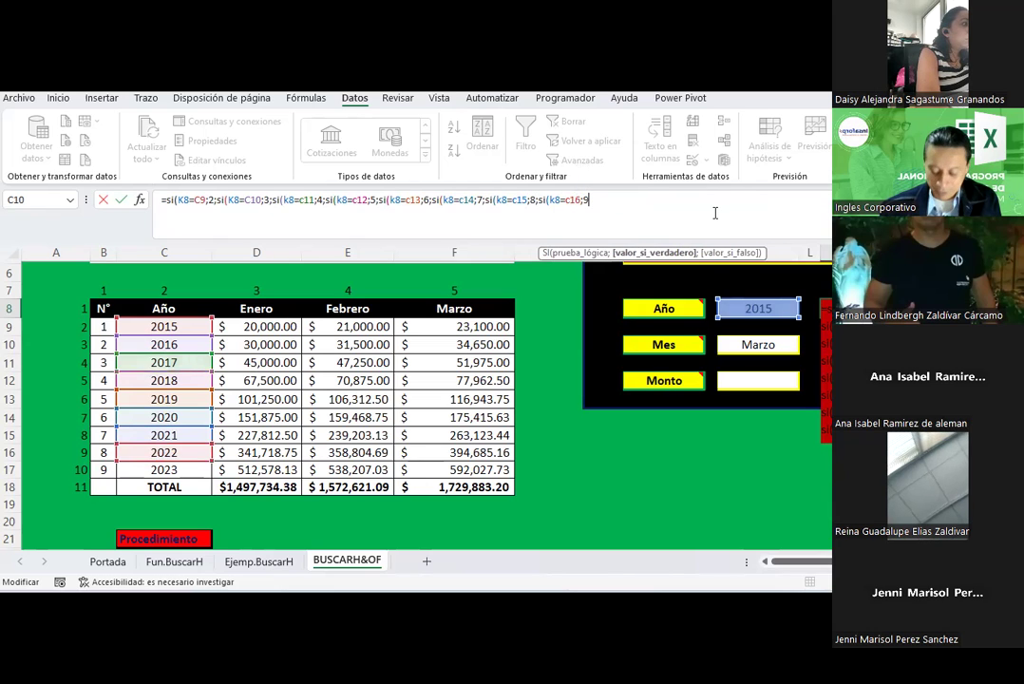
type(";10")
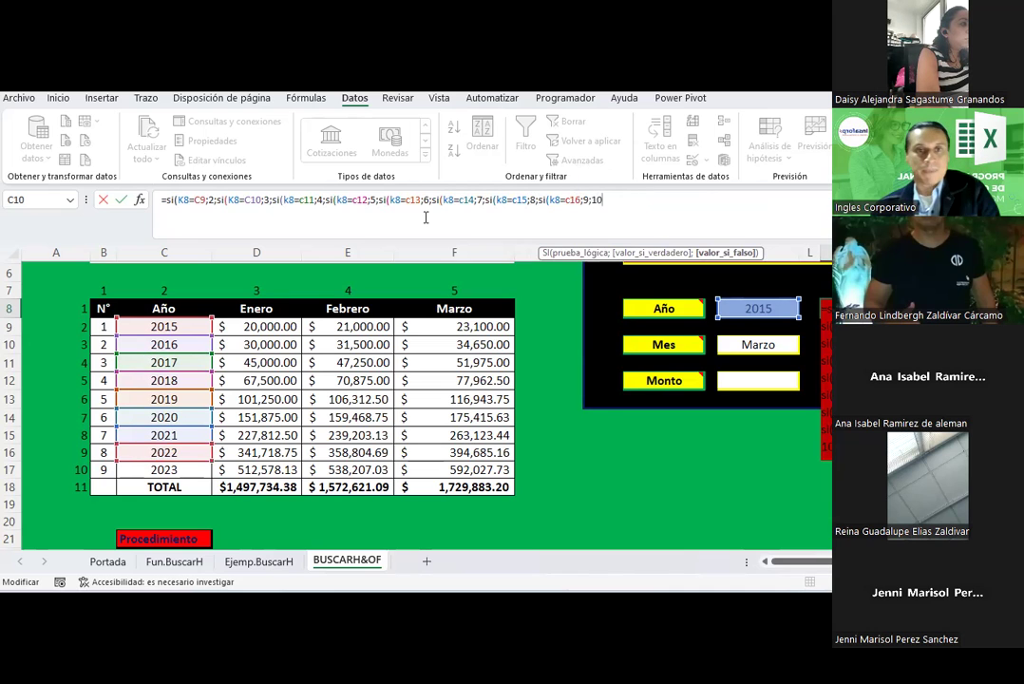
- Close every nested SI parenthesis and commit the year-to-row formula in M8
left_click(192, 223)
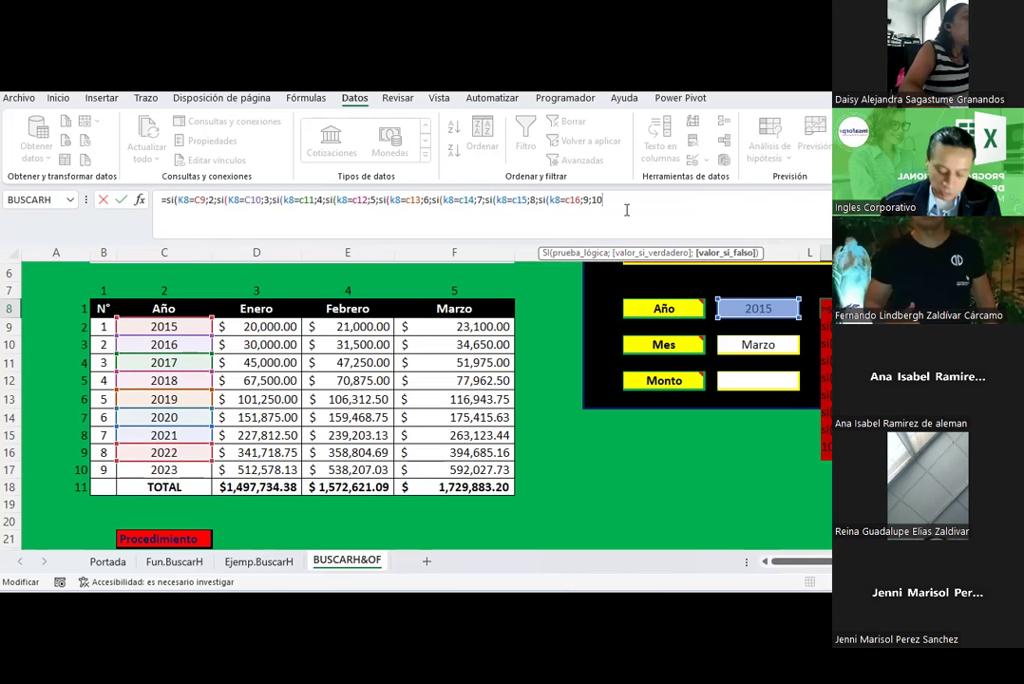
type(")")
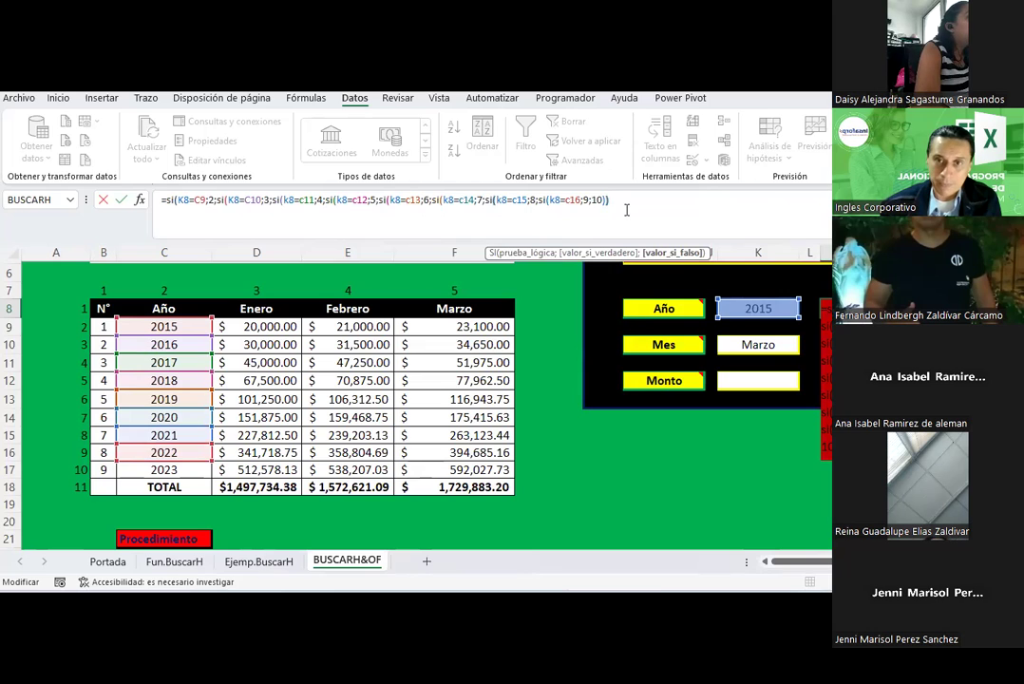
type("))")
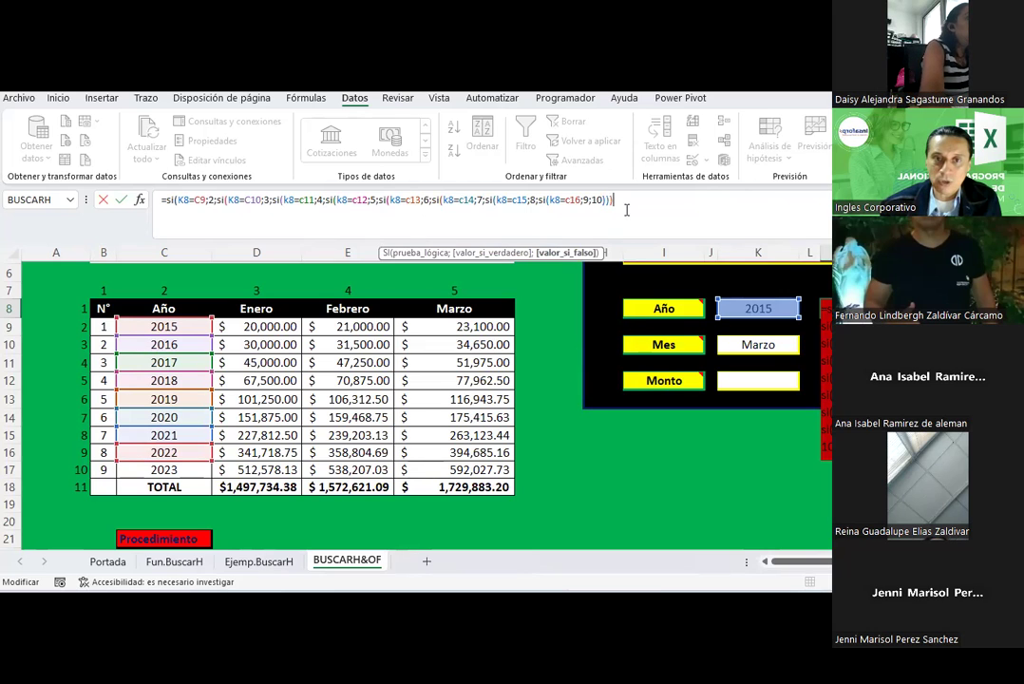
type(")")
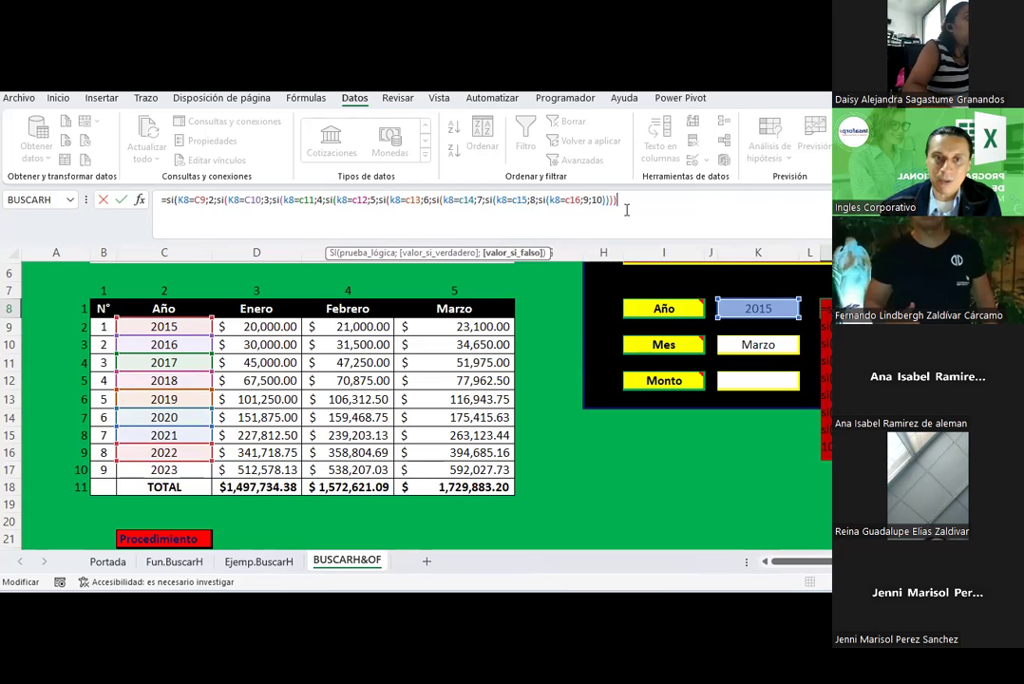
type(")")
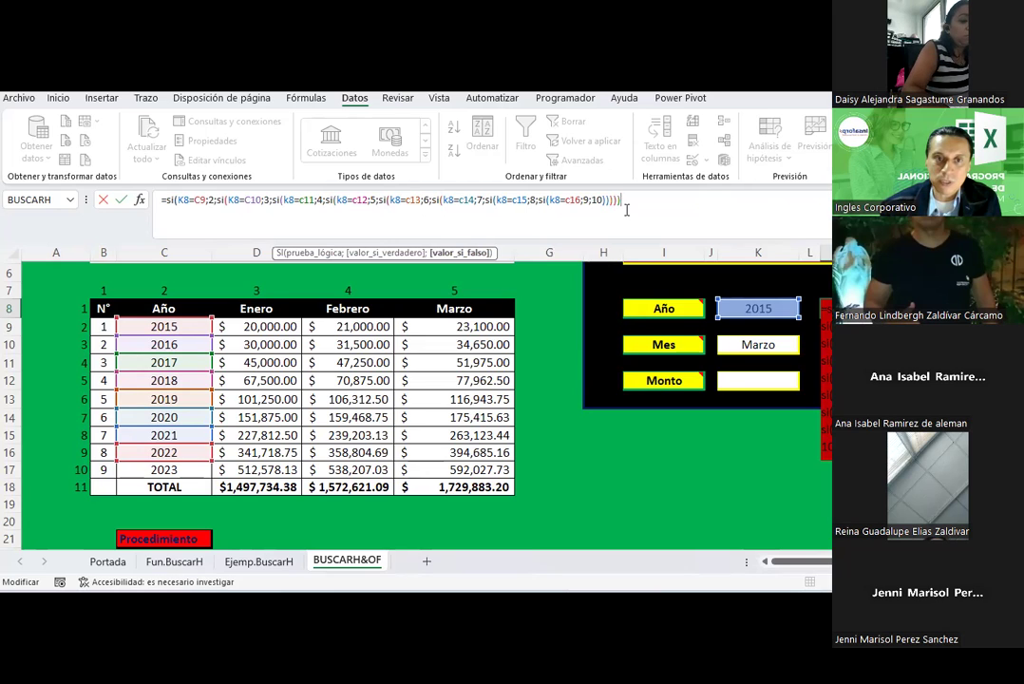
type(")")
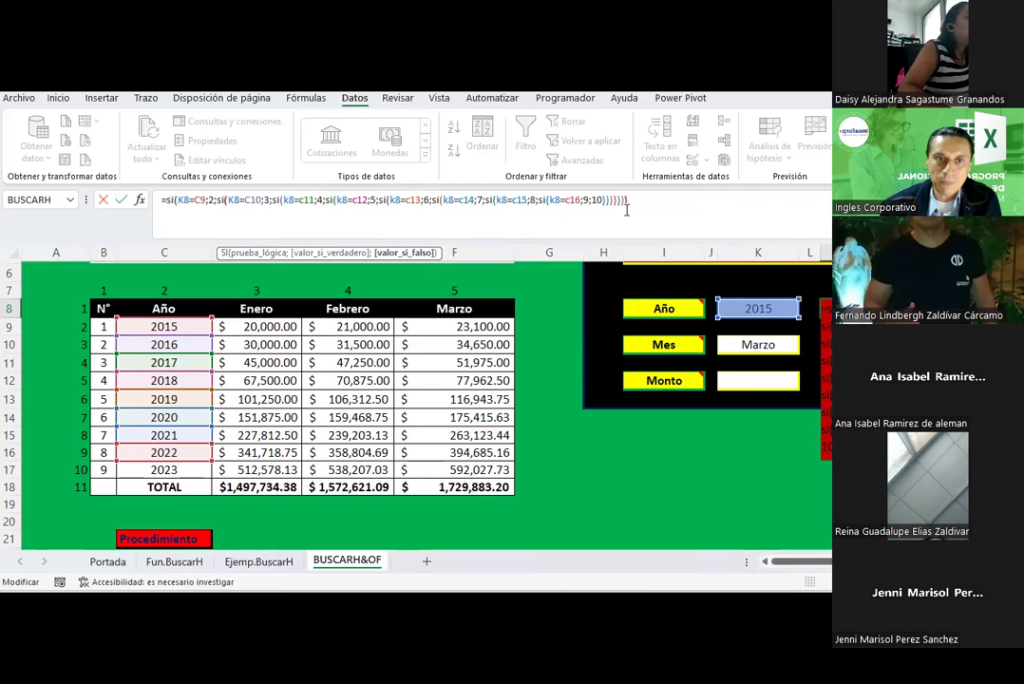
type("))")
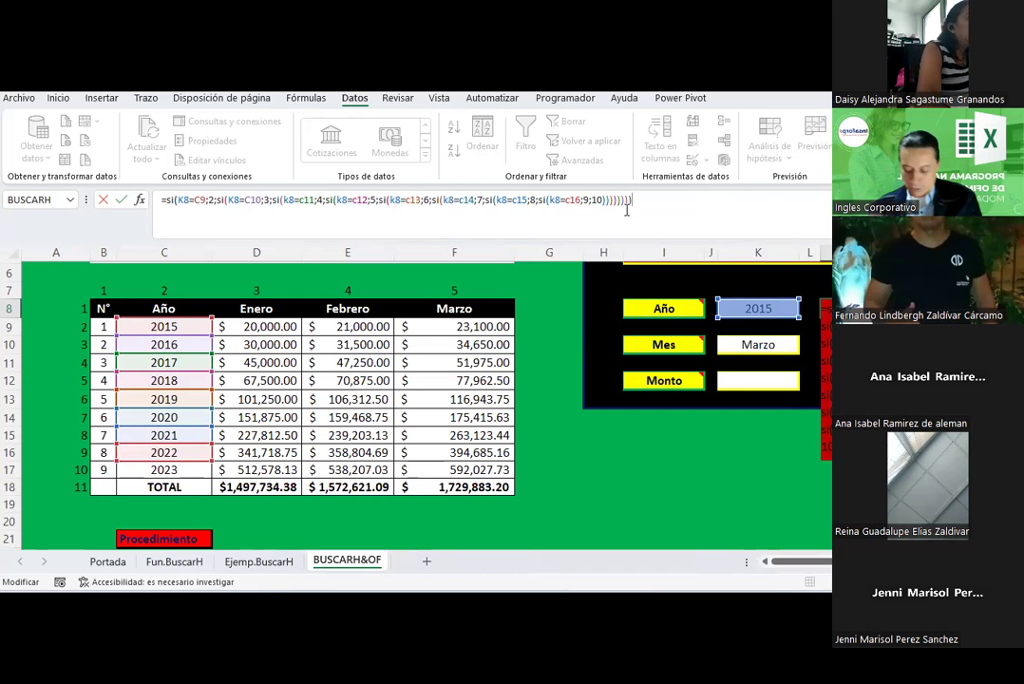
key("Return")
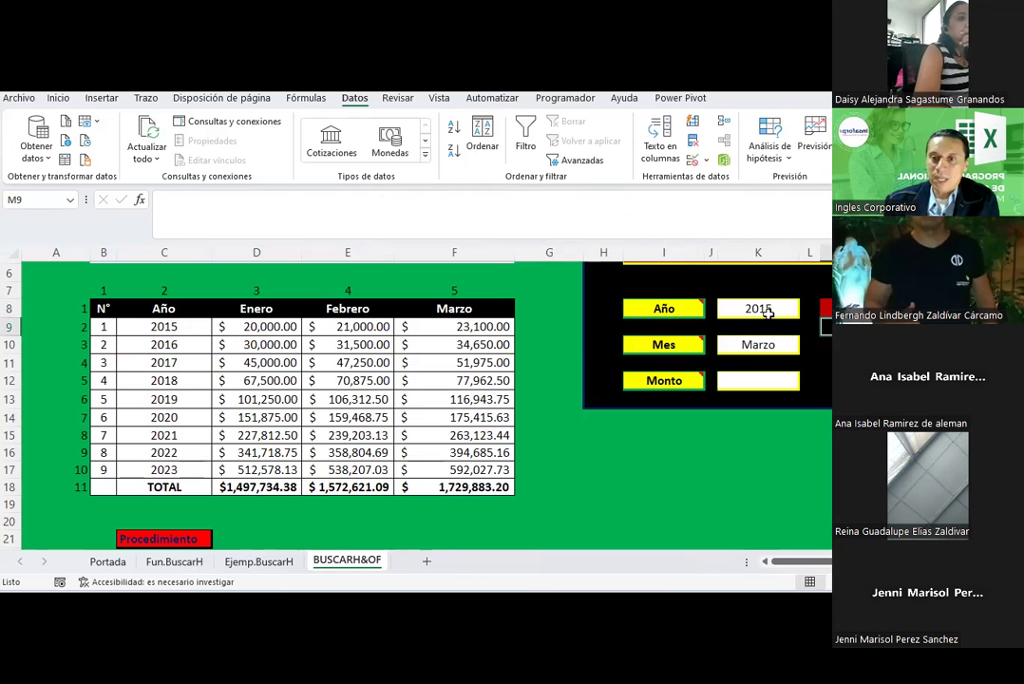
- Try Año values 2016, 2017, 2023, 2022 and 2015, ending on 2023, and check M8
left_click(754, 305)
left_click(825, 309)
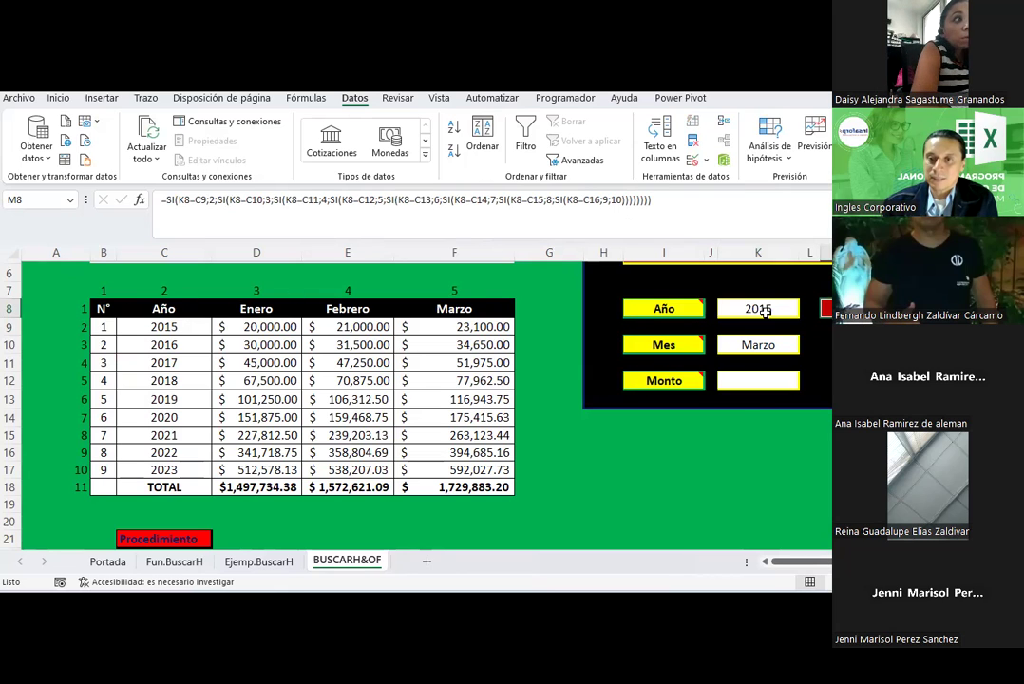
left_click(758, 309)
left_click(803, 311)
left_click(767, 339)
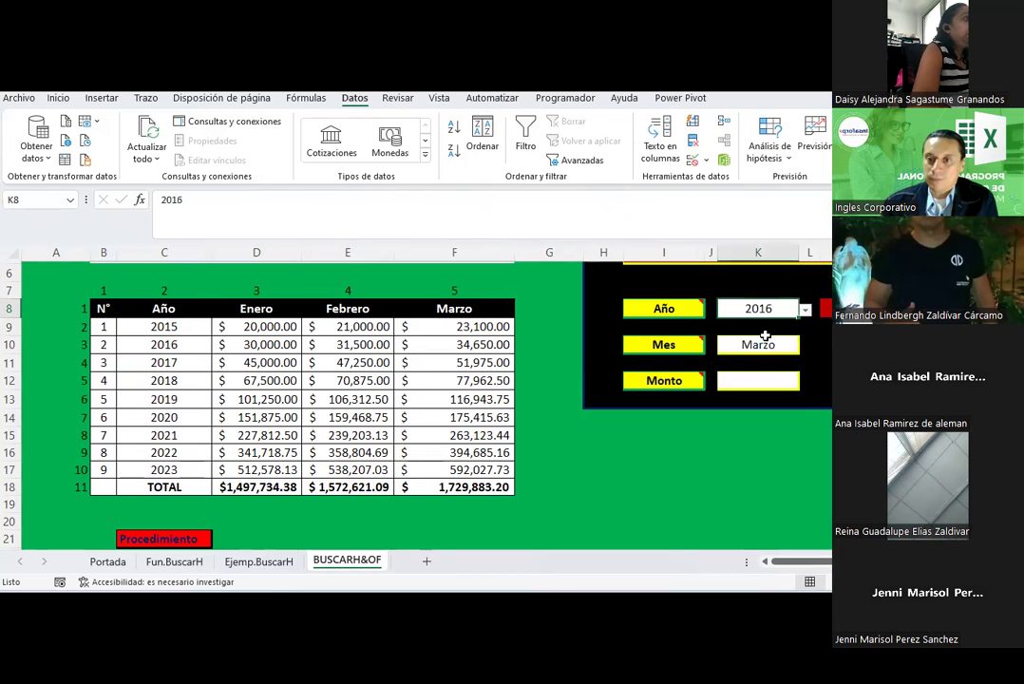
left_click(803, 311)
left_click(769, 352)
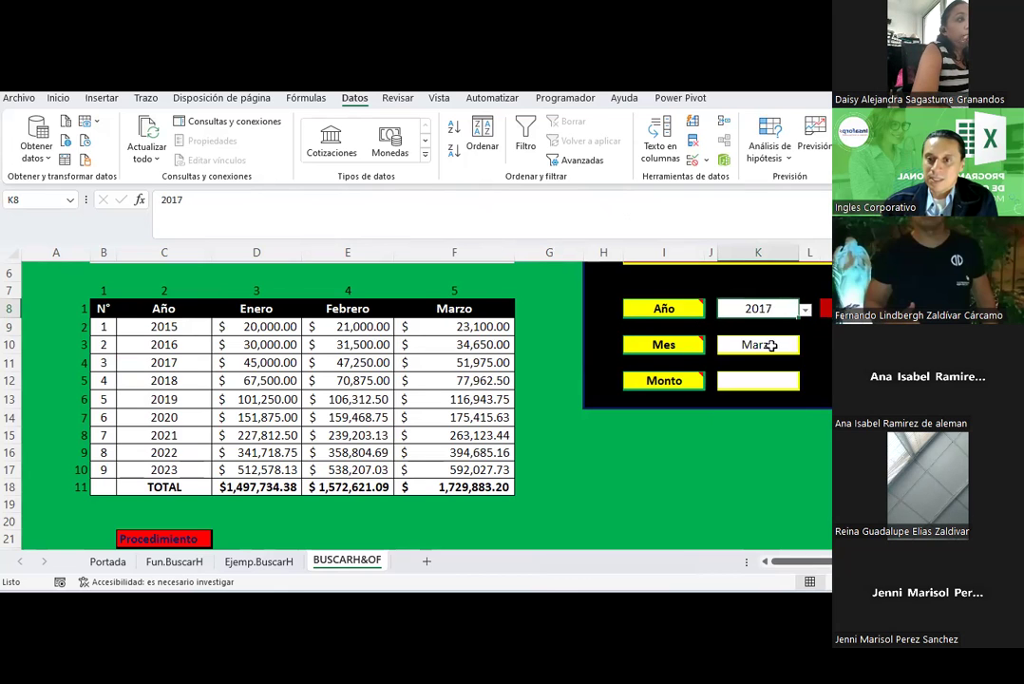
left_click(803, 311)
left_click(759, 428)
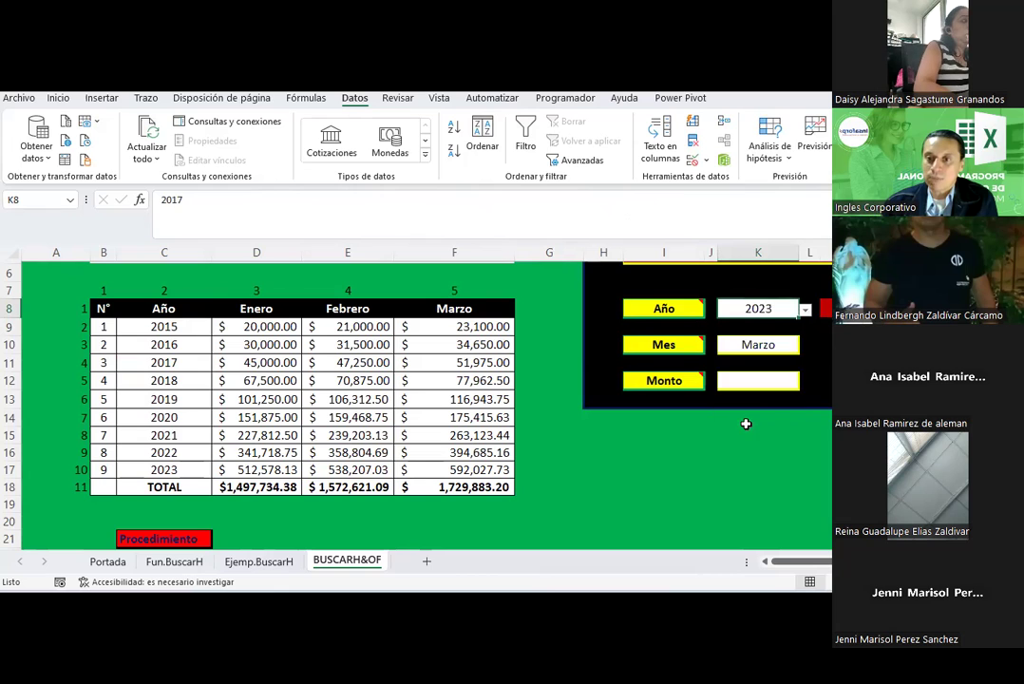
left_click(804, 310)
left_click(760, 414)
left_click(804, 311)
left_click(770, 325)
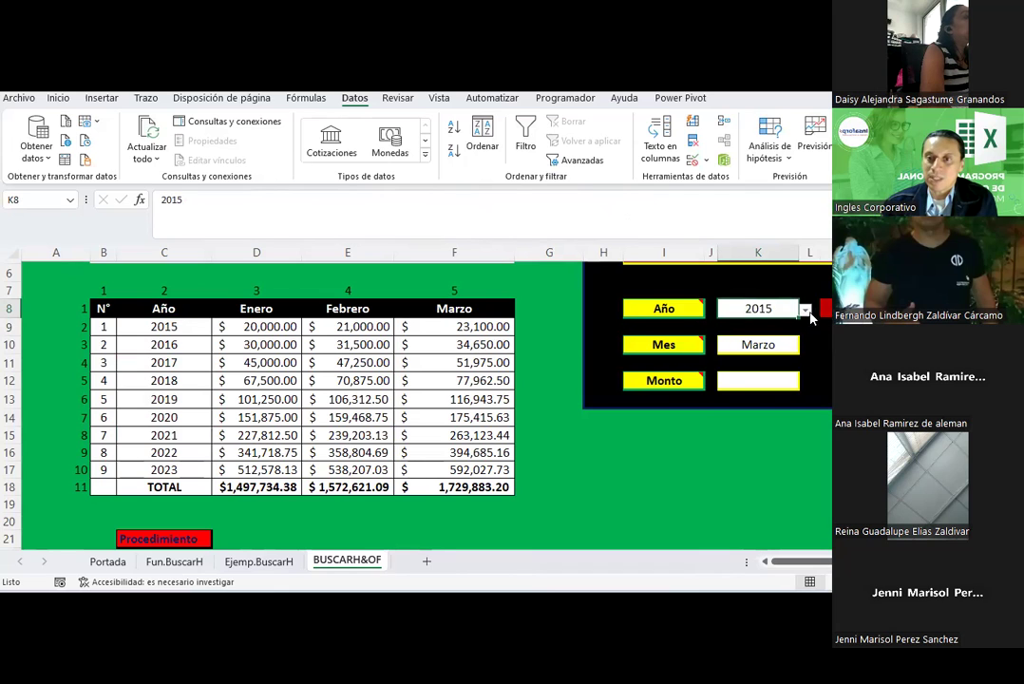
left_click(804, 310)
left_click(760, 427)
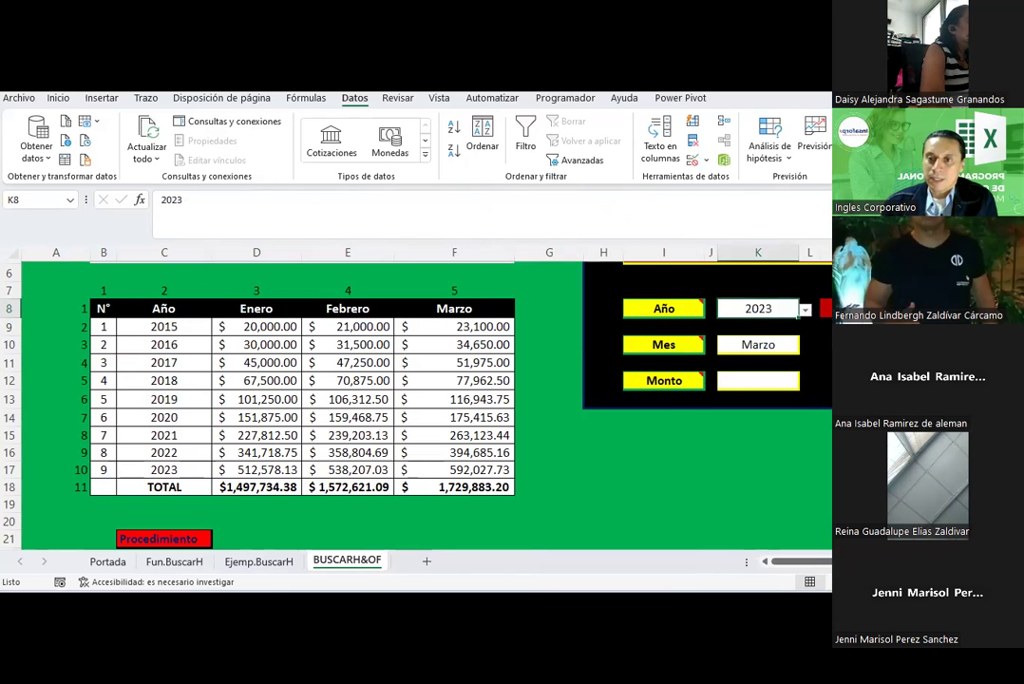
left_click(80, 469)
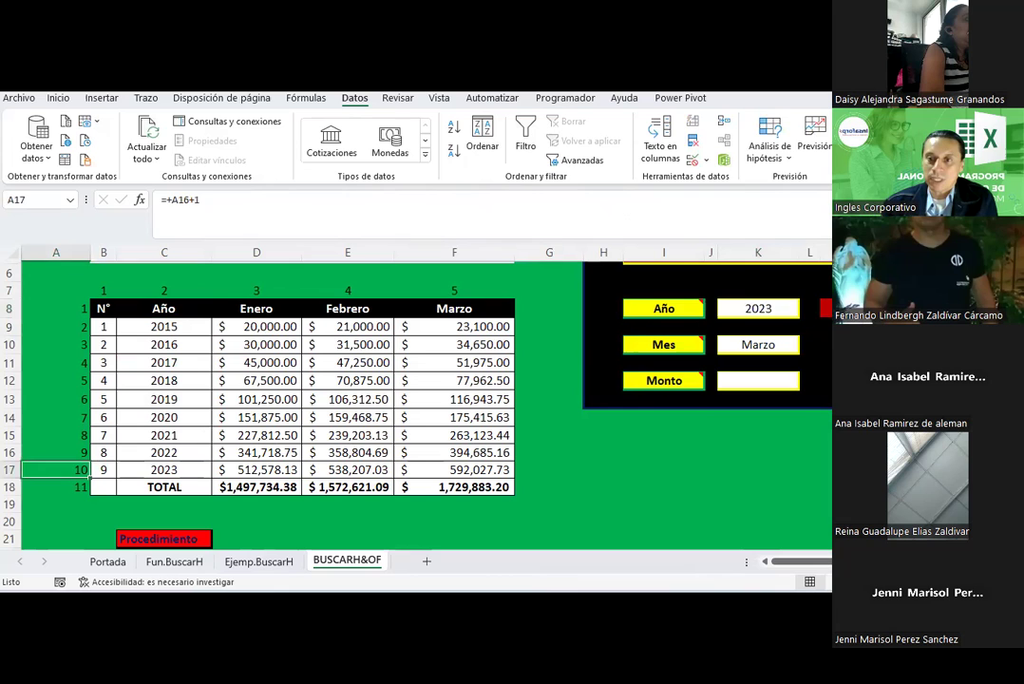
left_click(826, 308)
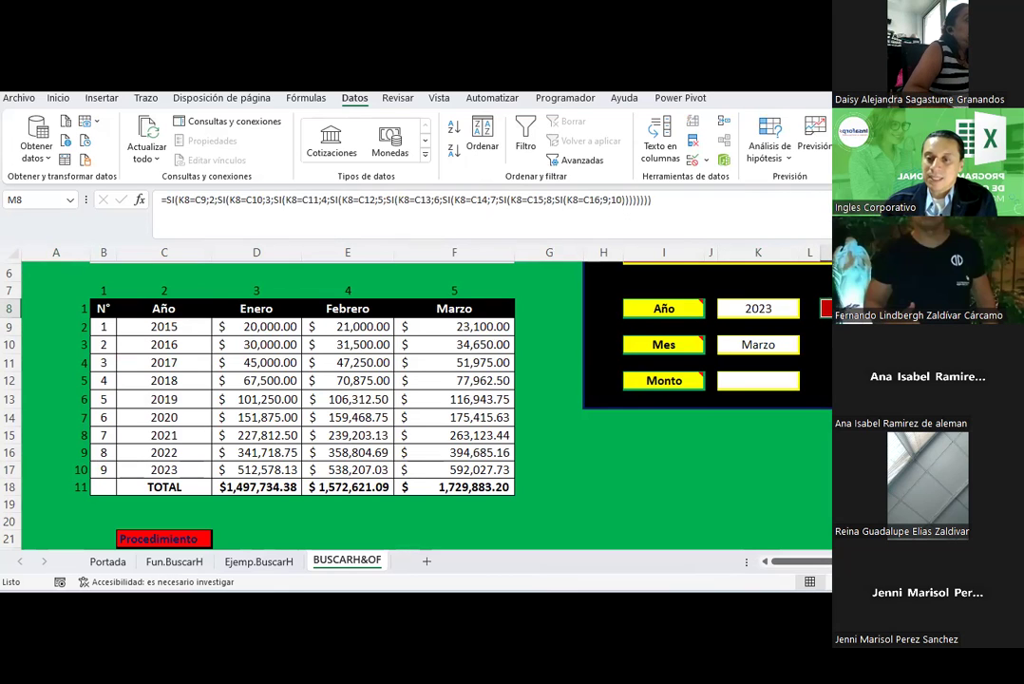
- Give M8 a data validation rule of text length equal to a value
scroll(627, 323, "right", 3)
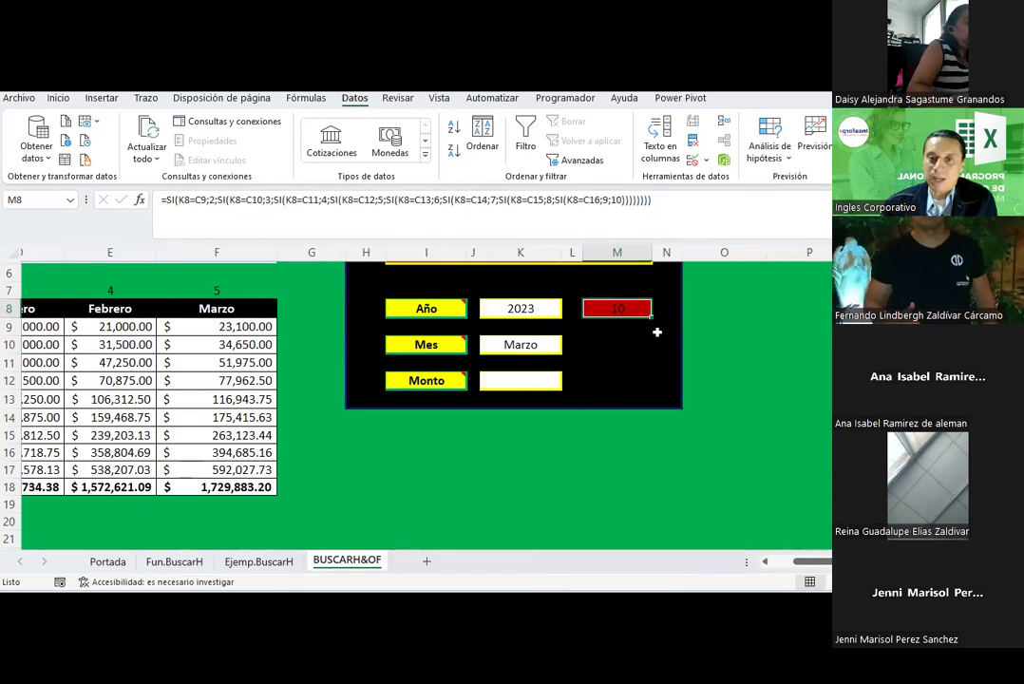
left_click(705, 160)
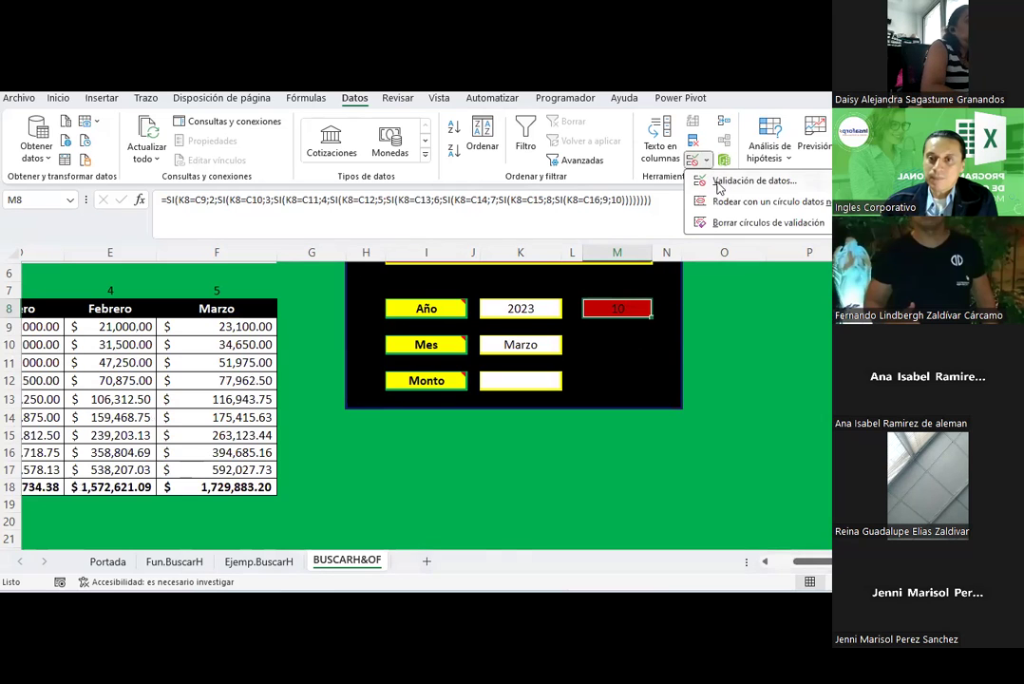
left_click(722, 183)
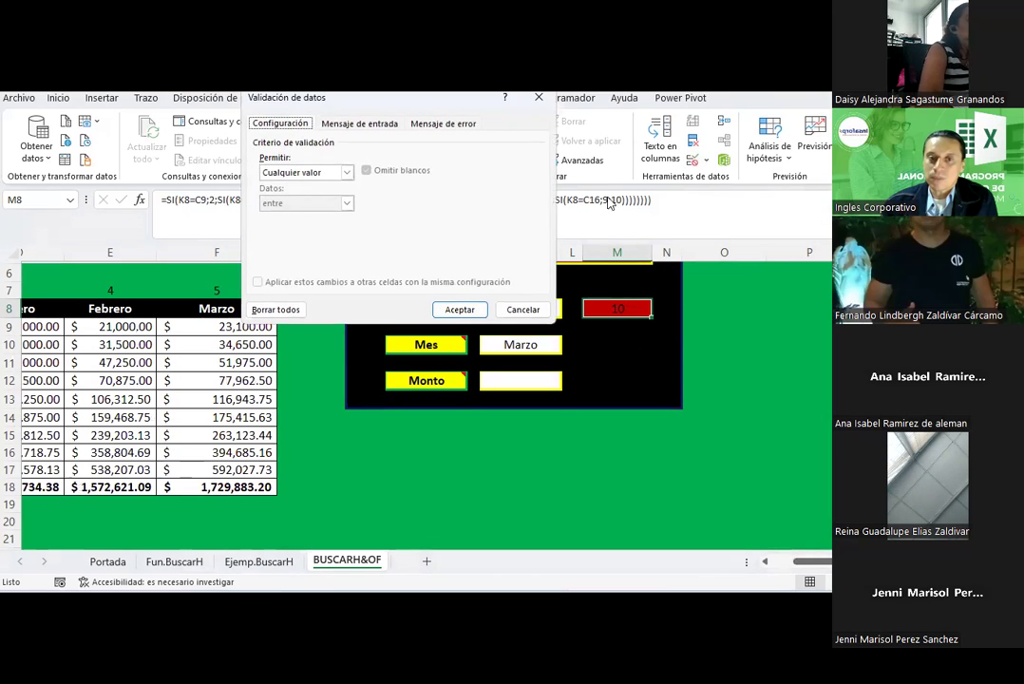
left_click(316, 175)
left_click(295, 243)
left_click(294, 203)
left_click(281, 233)
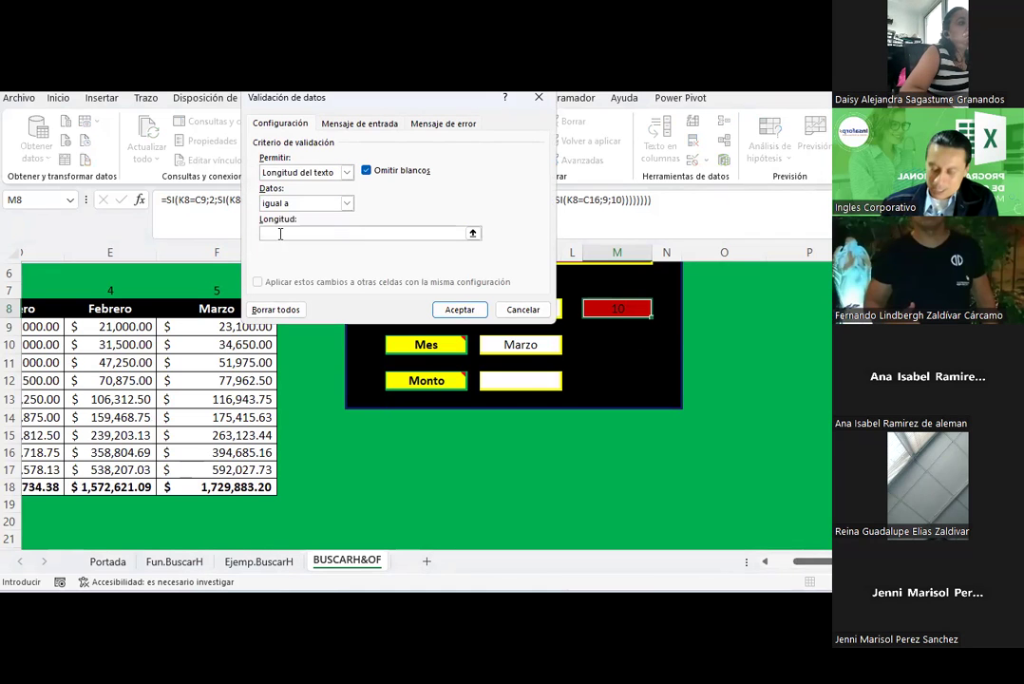
type("0")
key("Return")
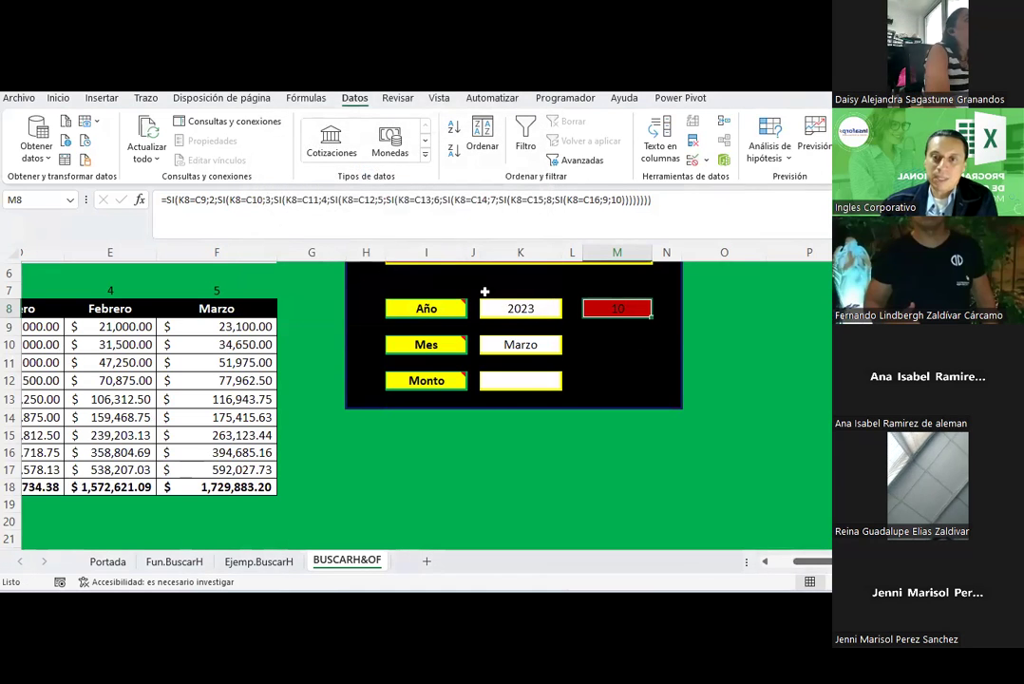
type("dsad")
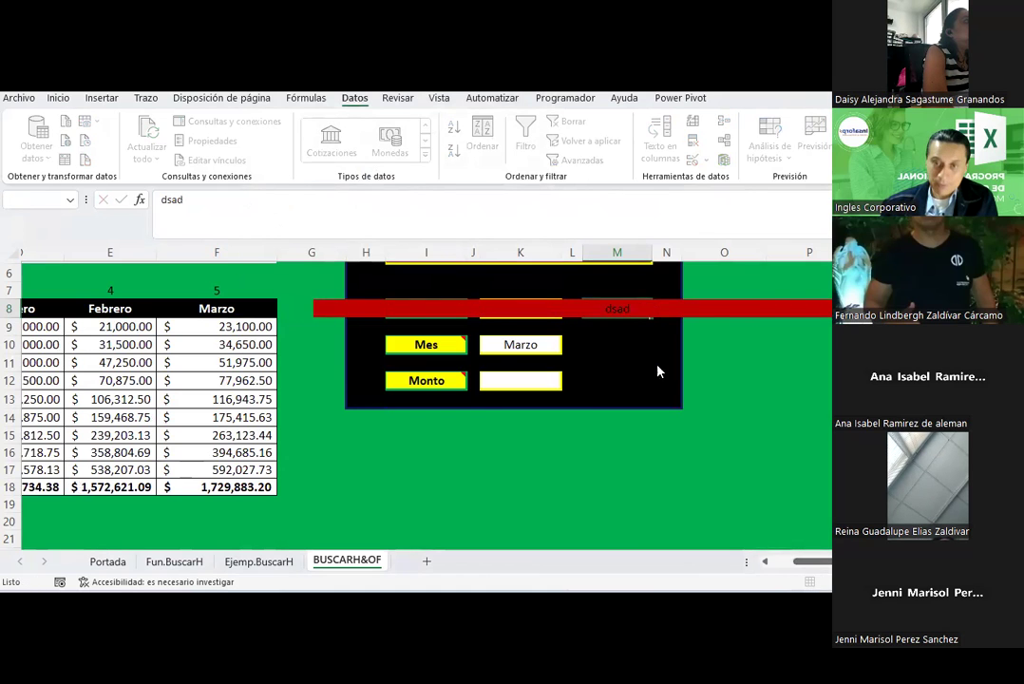
key("Return")
key("Escape")
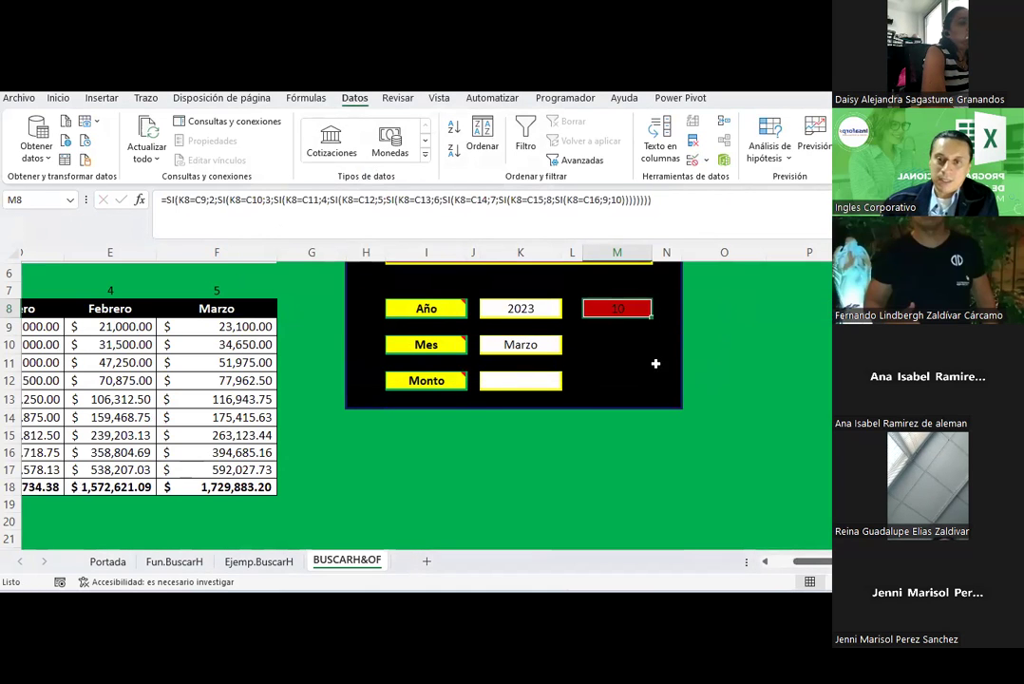
left_click(59, 98)
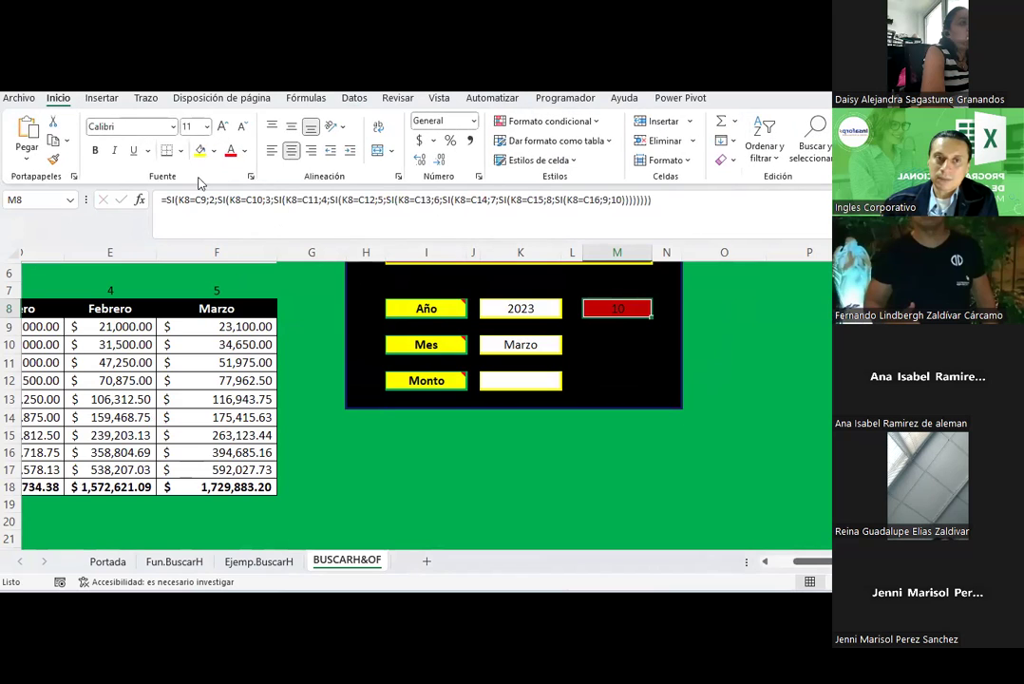
left_click(244, 152)
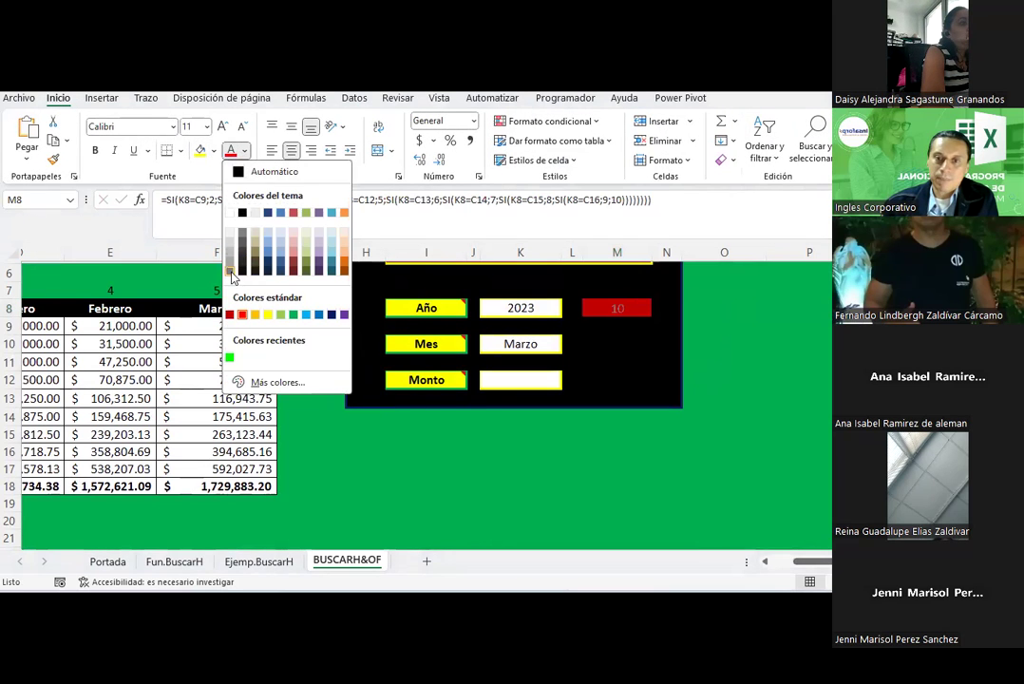
left_click(229, 270)
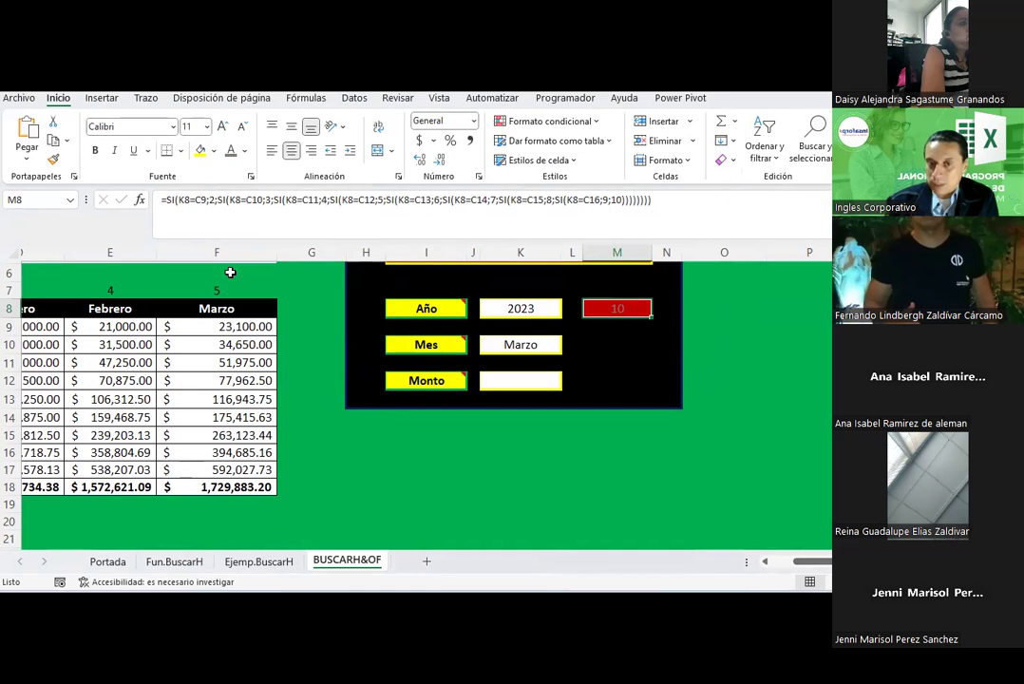
left_click(213, 151)
left_click(240, 359)
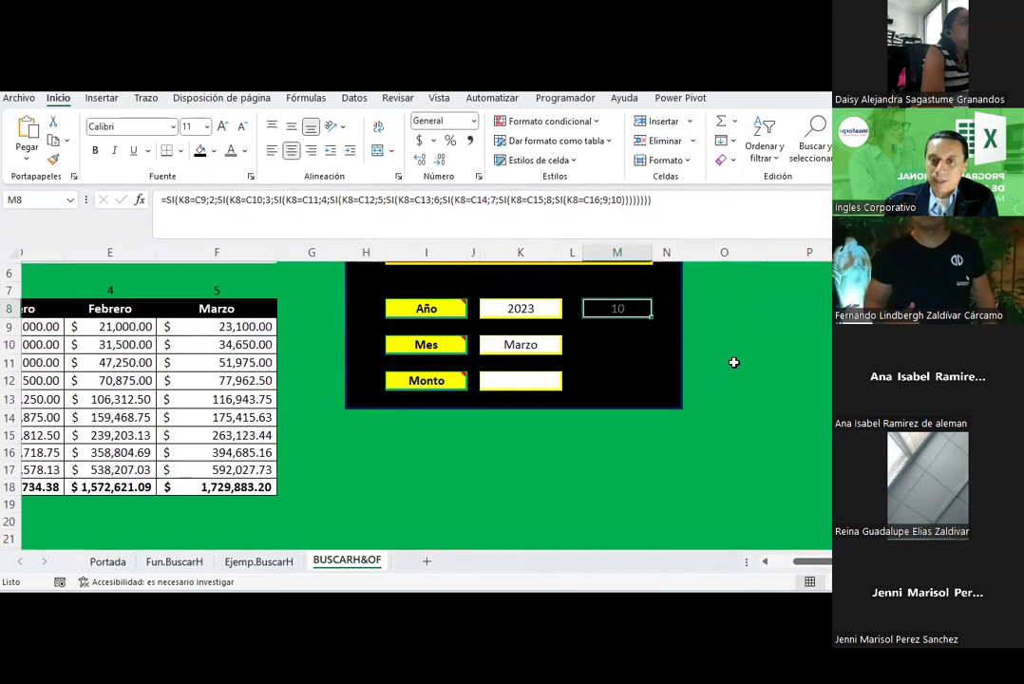
left_click(722, 344)
left_click(632, 307)
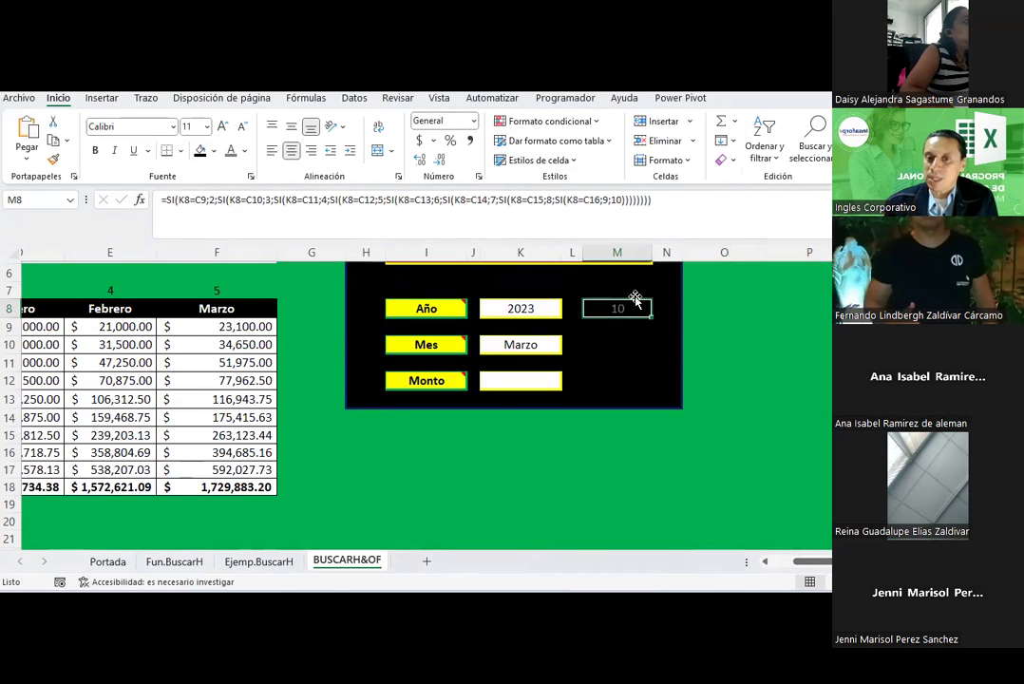
left_click(721, 345)
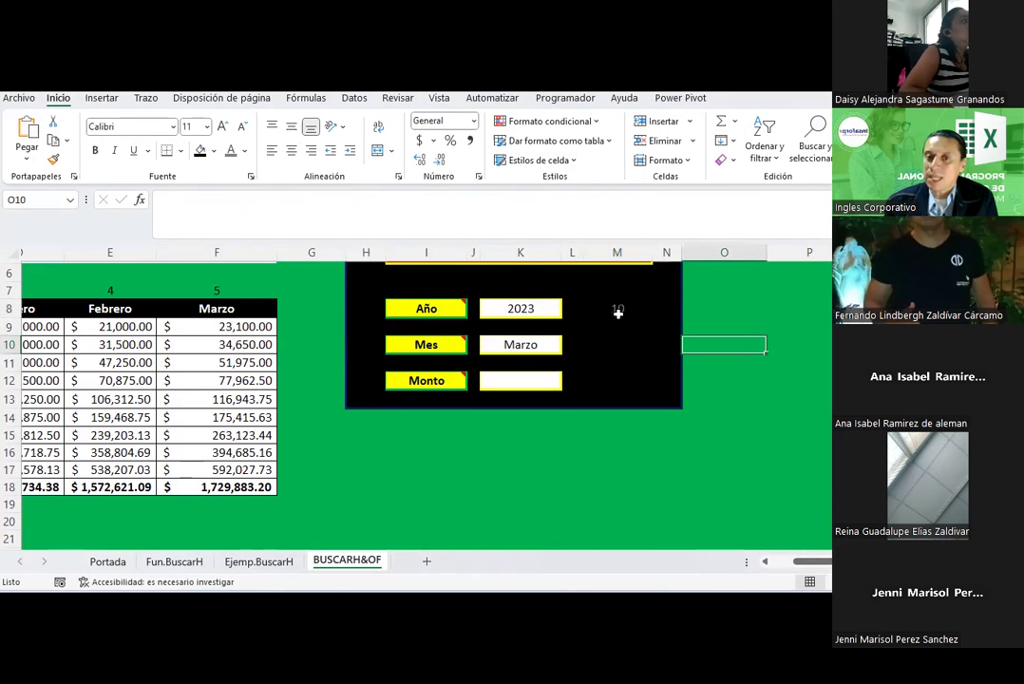
left_click(618, 313)
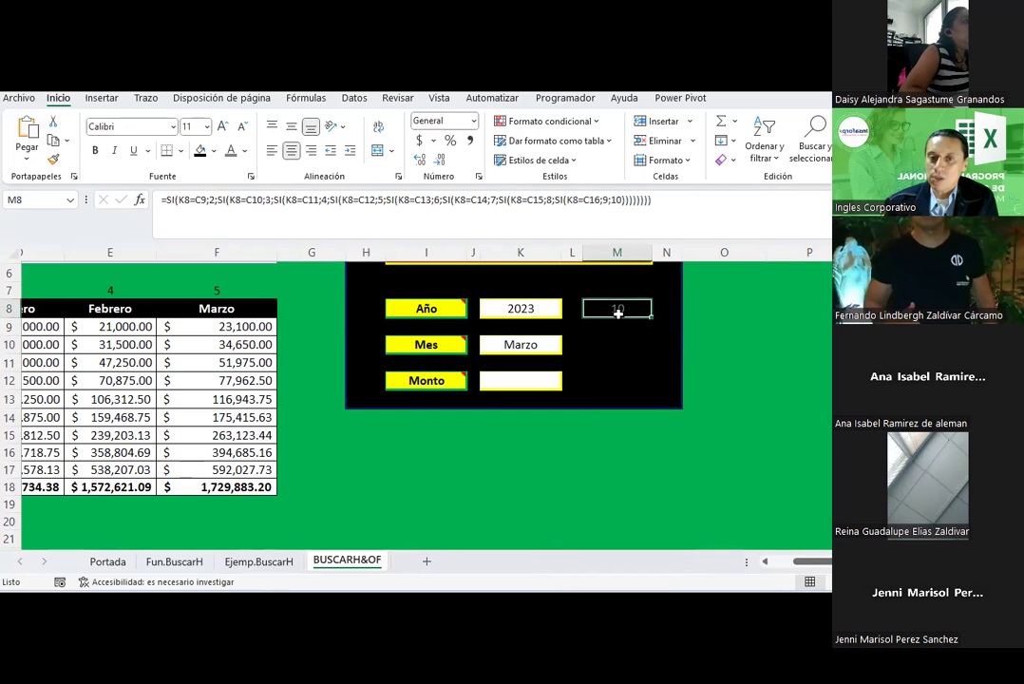
left_click(624, 454)
left_click(606, 307)
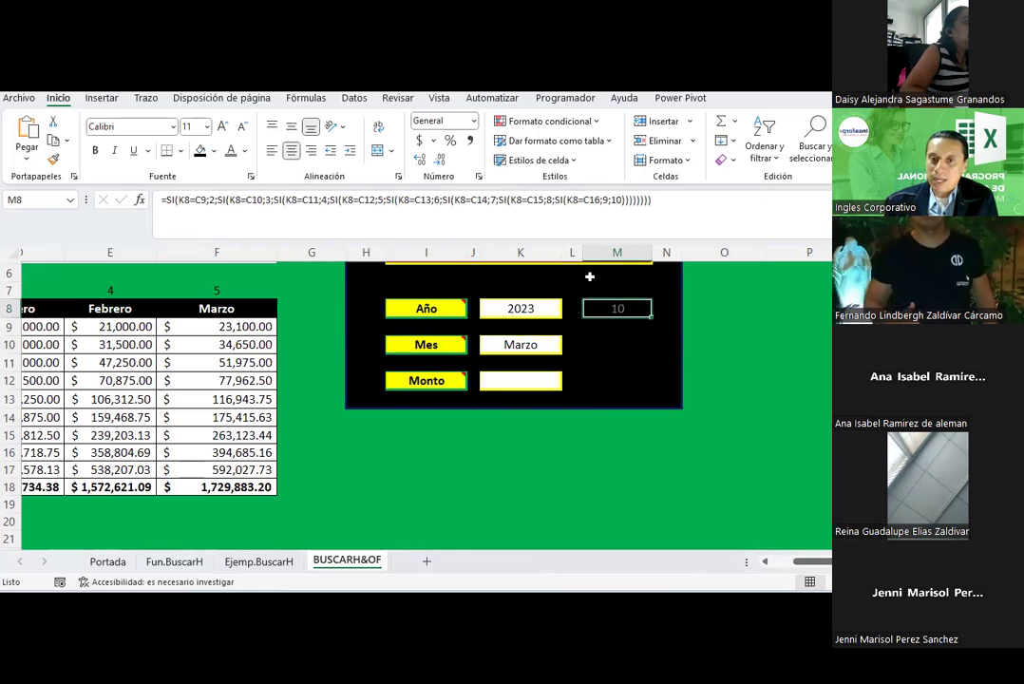
mouse_move(807, 562)
left_mouse_down()
mouse_move(822, 566)
mouse_move(811, 561)
left_mouse_up()
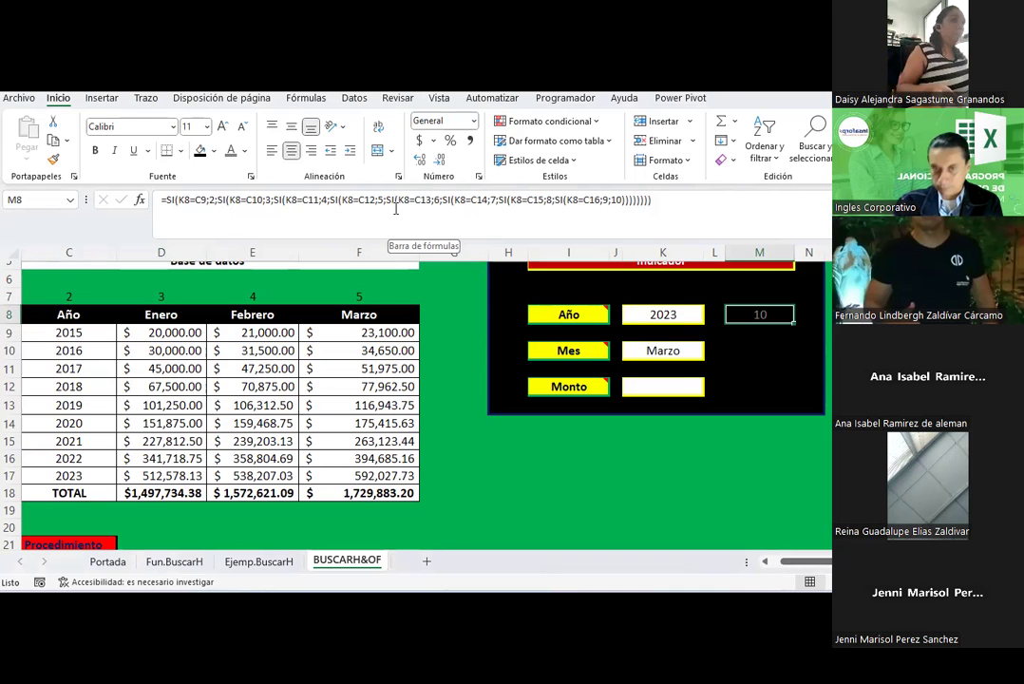
- Review M8's formula returning 10 for 2023, then select the Monto cell K12
left_click(827, 458)
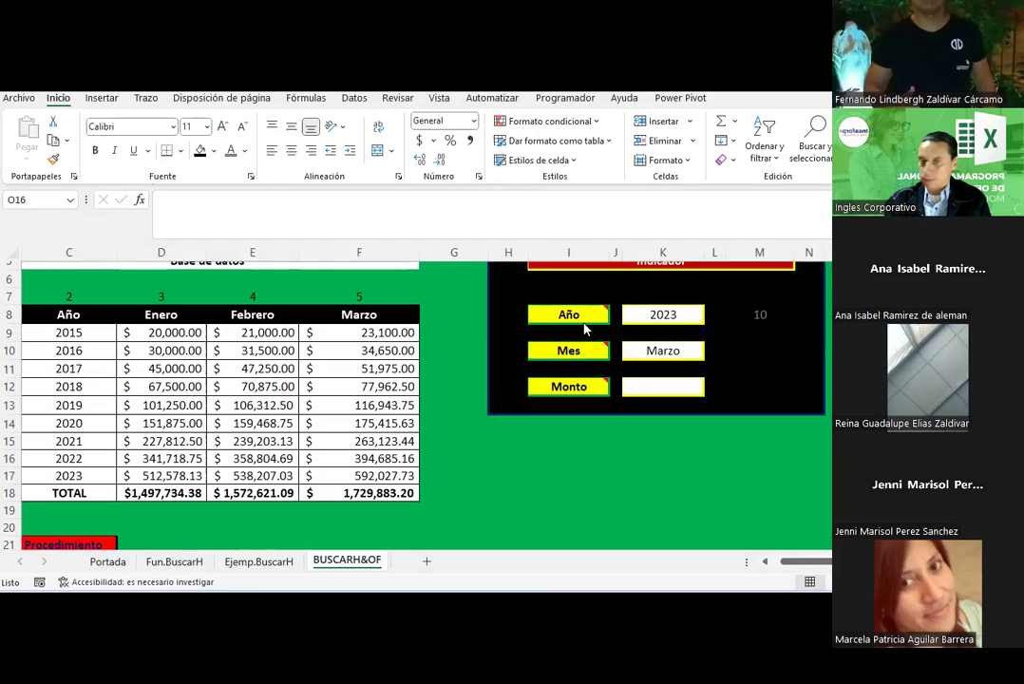
left_click(764, 313)
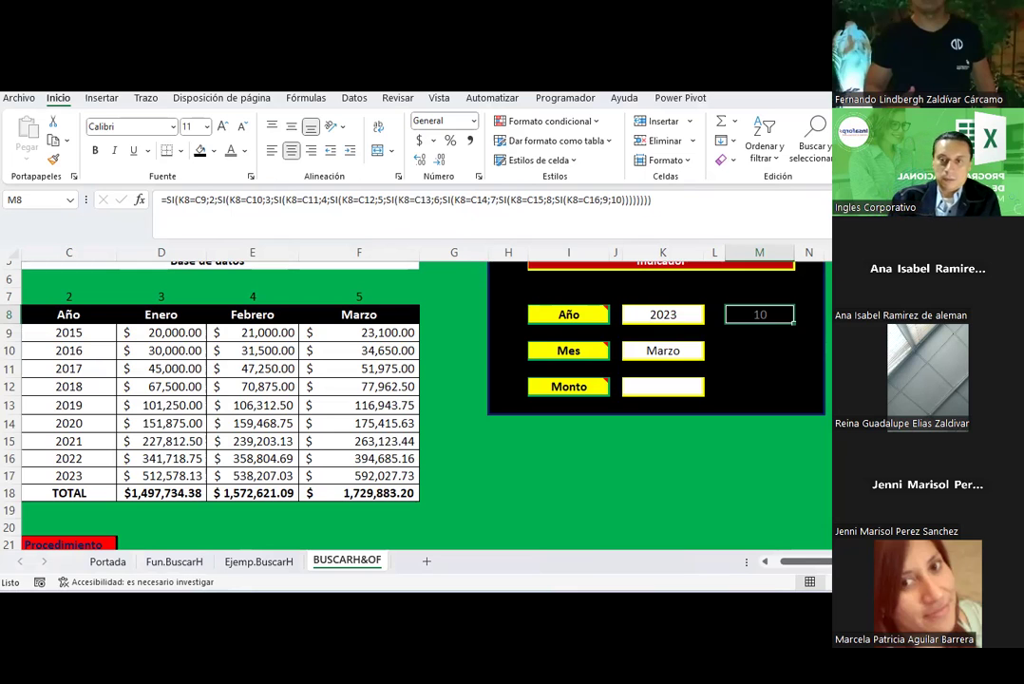
left_click(781, 445)
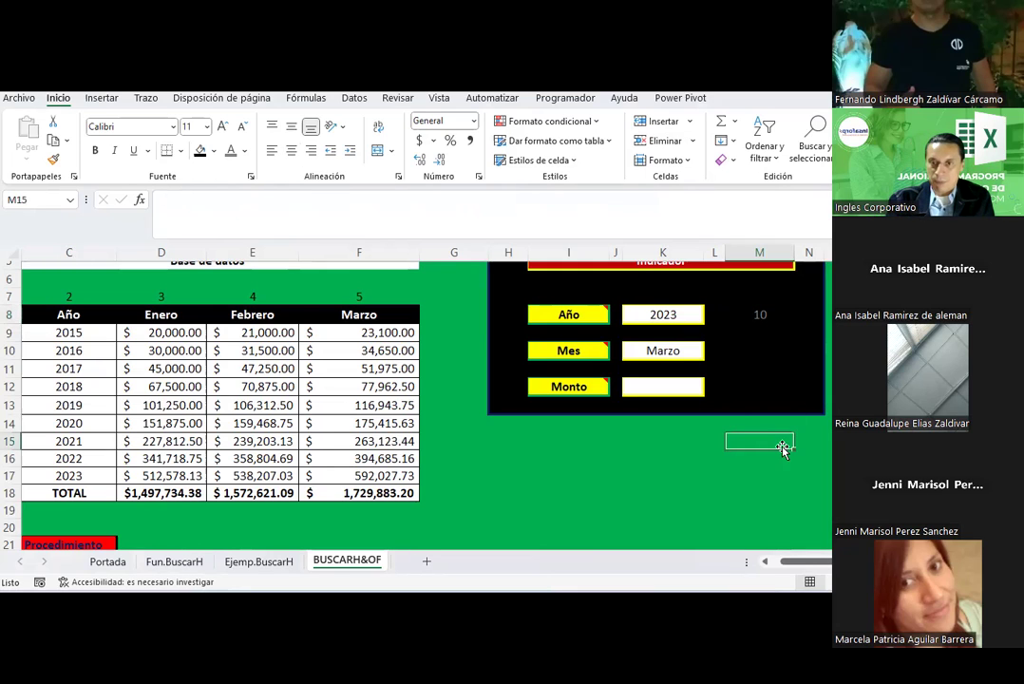
left_click(670, 389)
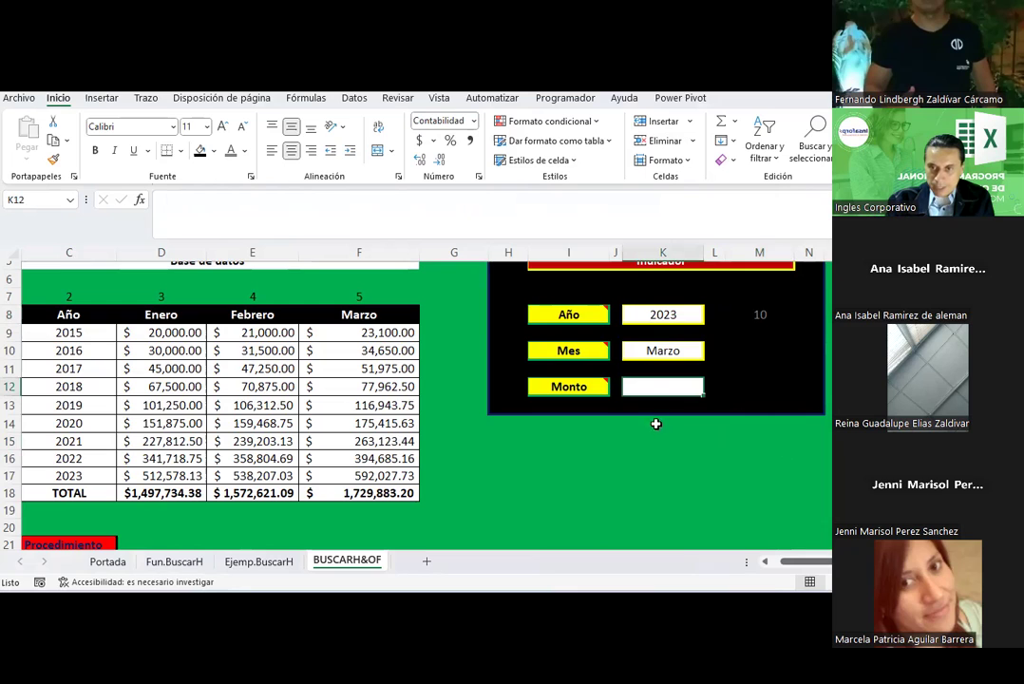
left_click(755, 309)
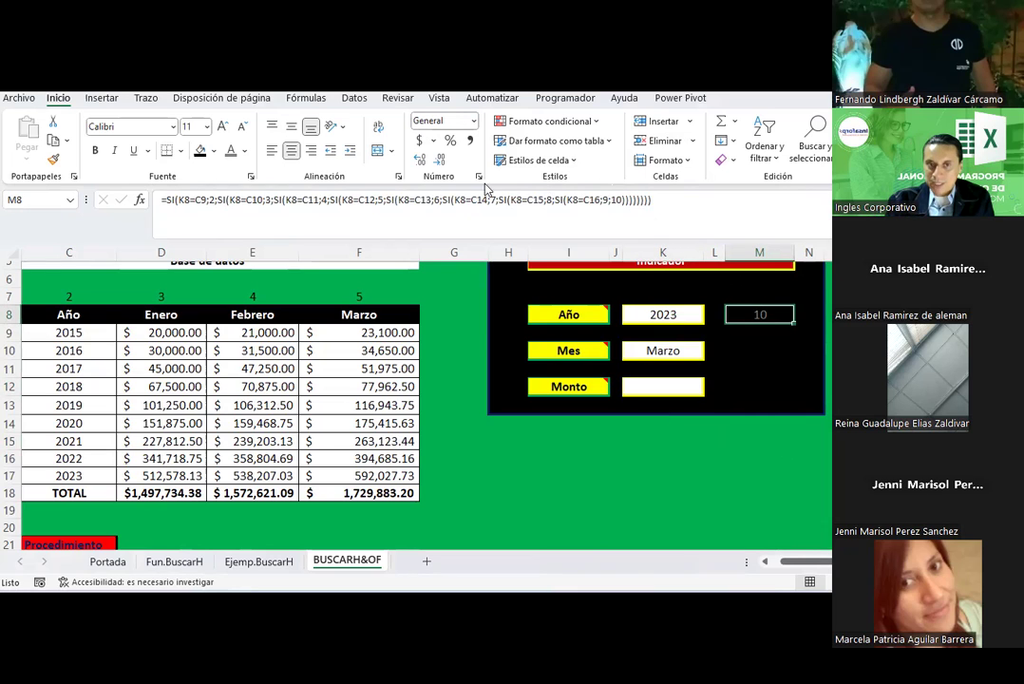
left_click(812, 441)
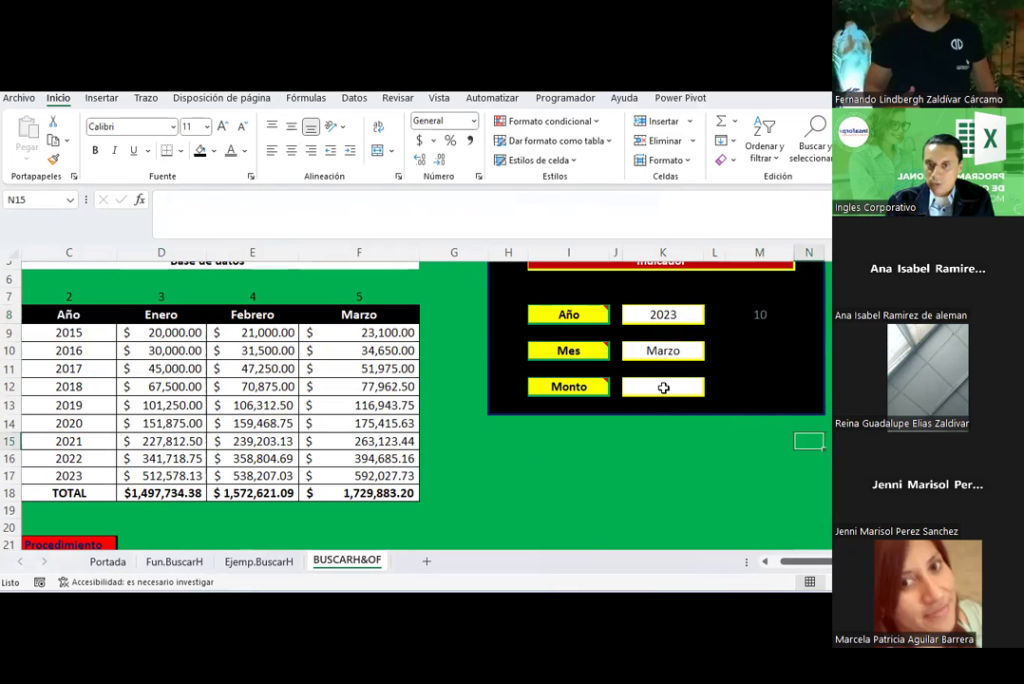
left_click(663, 386)
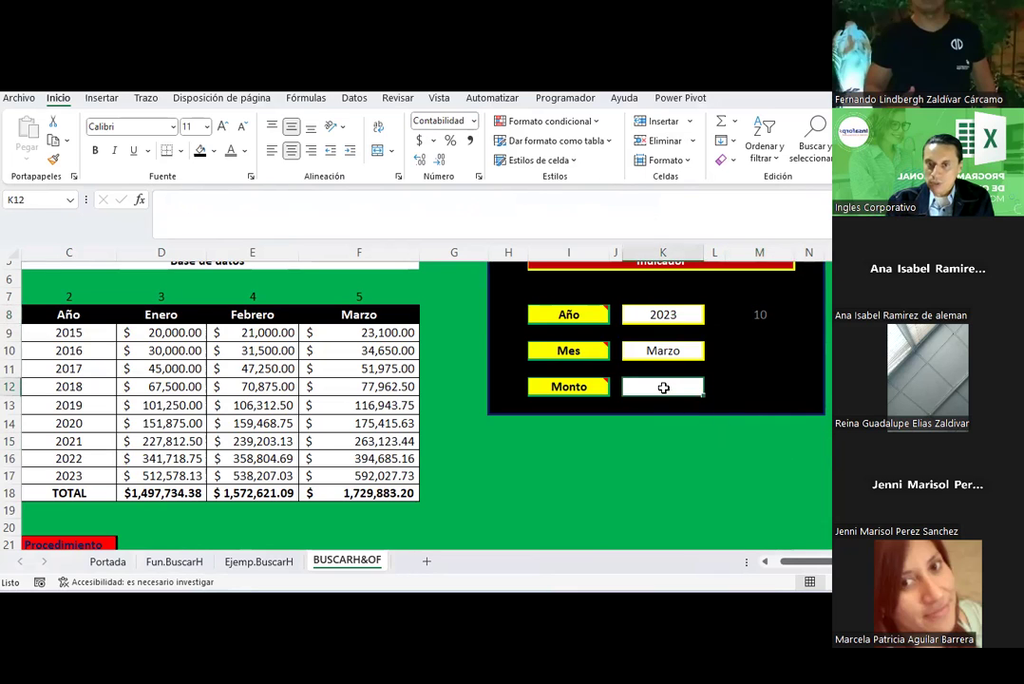
- Enter =BUSCARH(K10;Matriz;M8;0) in K12 through Insert Function
left_click(139, 199)
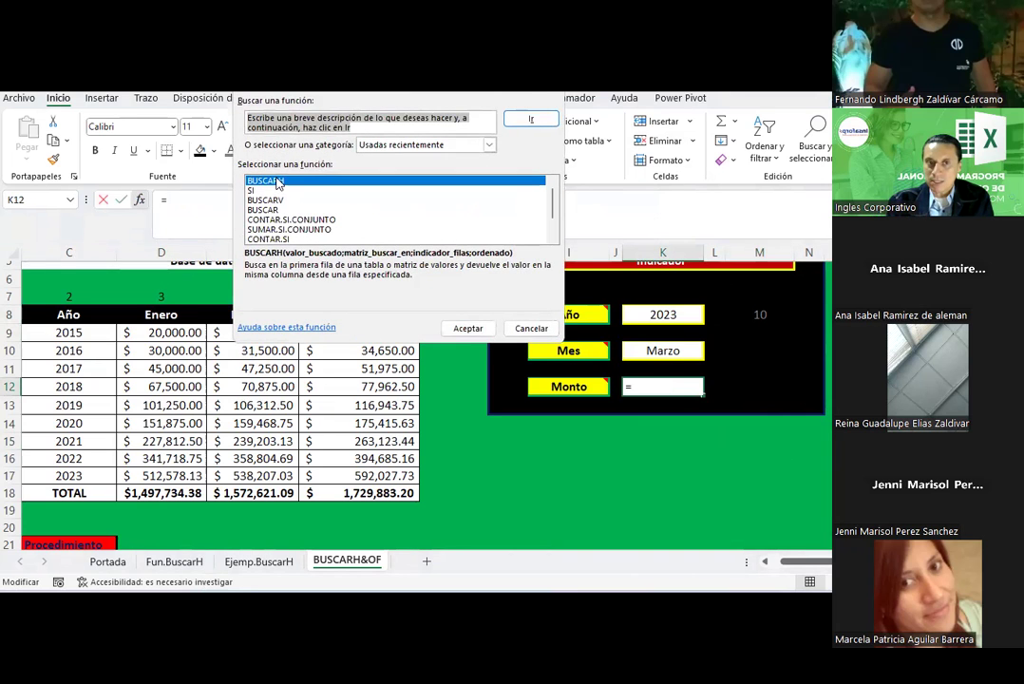
double_click(265, 181)
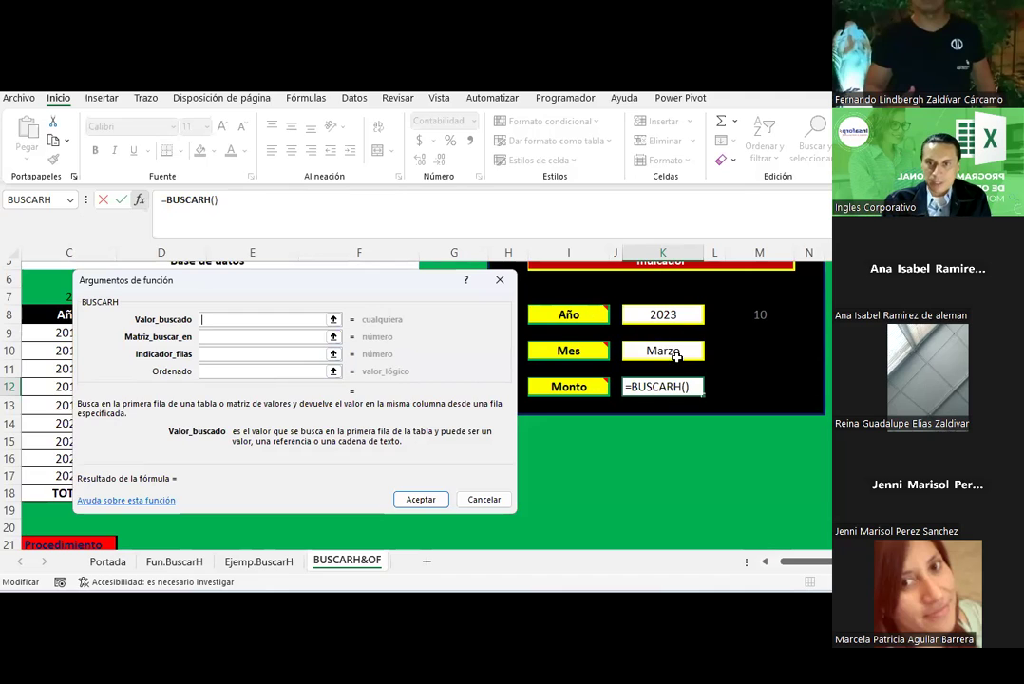
left_click(675, 349)
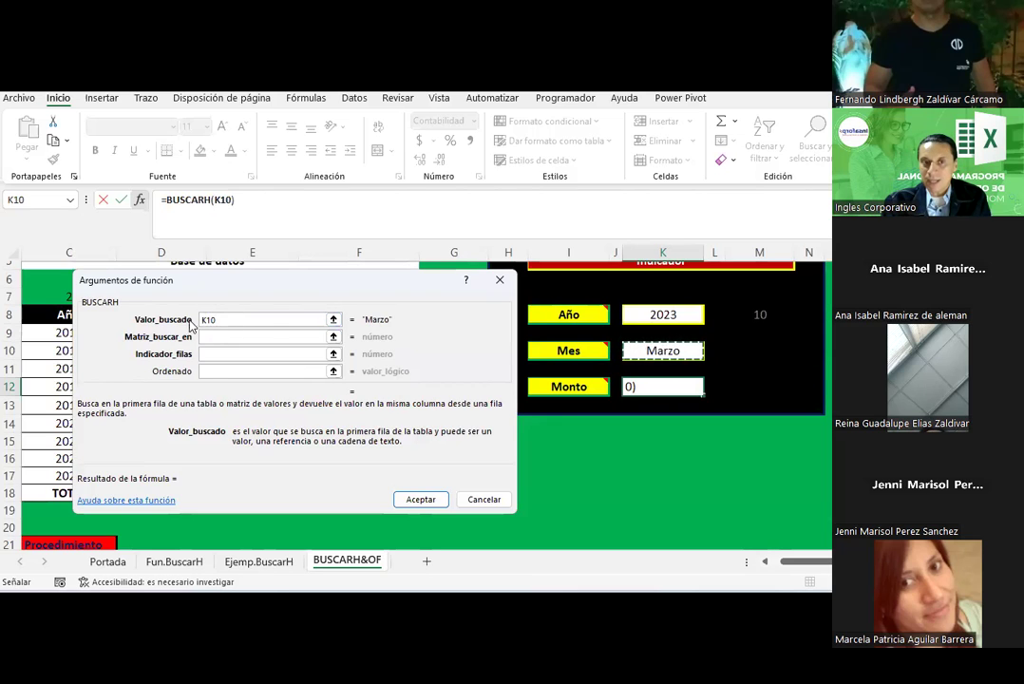
left_click(208, 336)
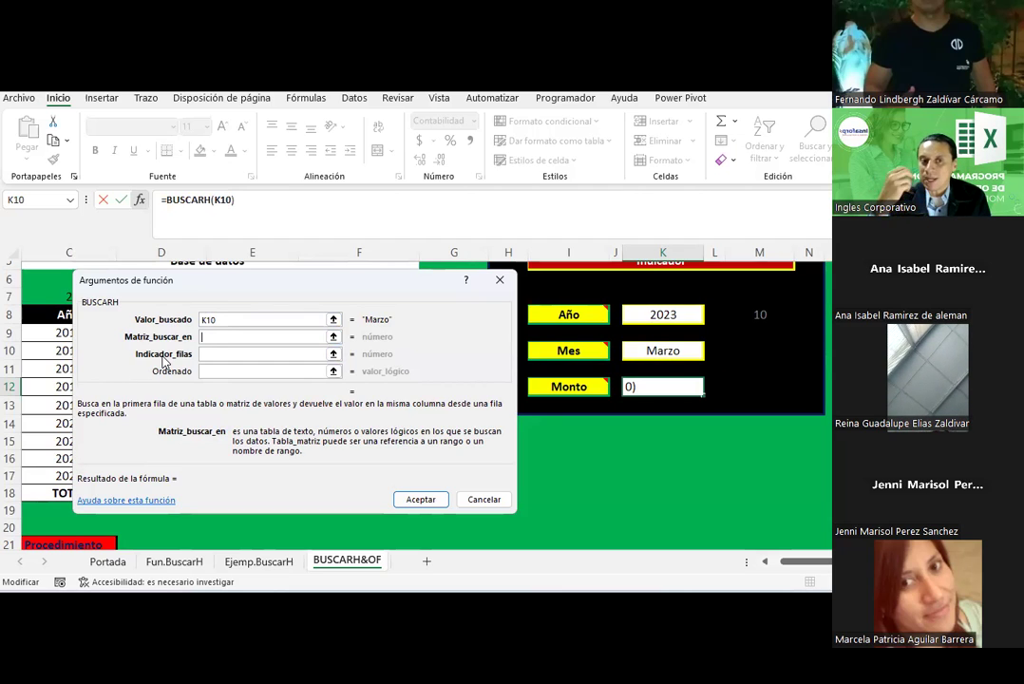
type("am")
key("BackSpace")
key("BackSpace")
type("Matriz")
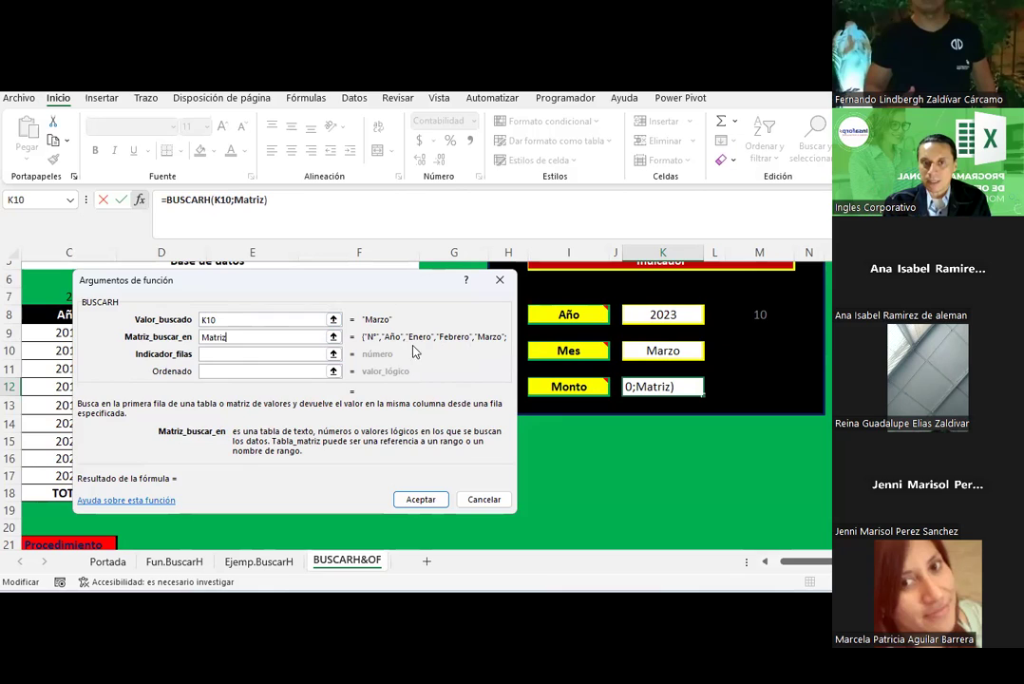
left_click(228, 356)
left_click(228, 355)
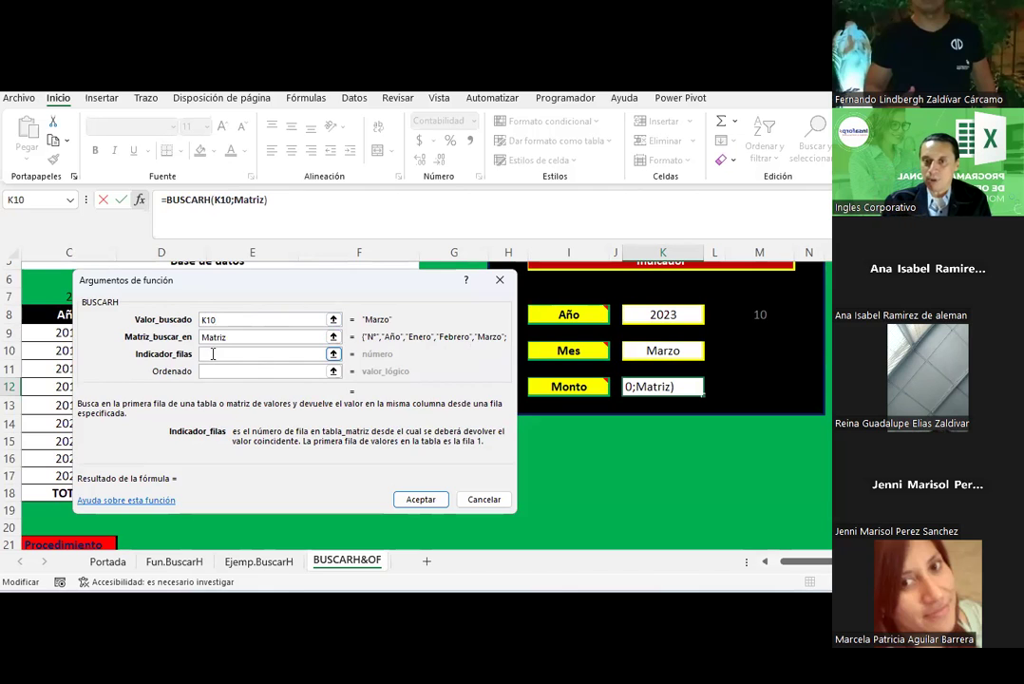
left_click(766, 315)
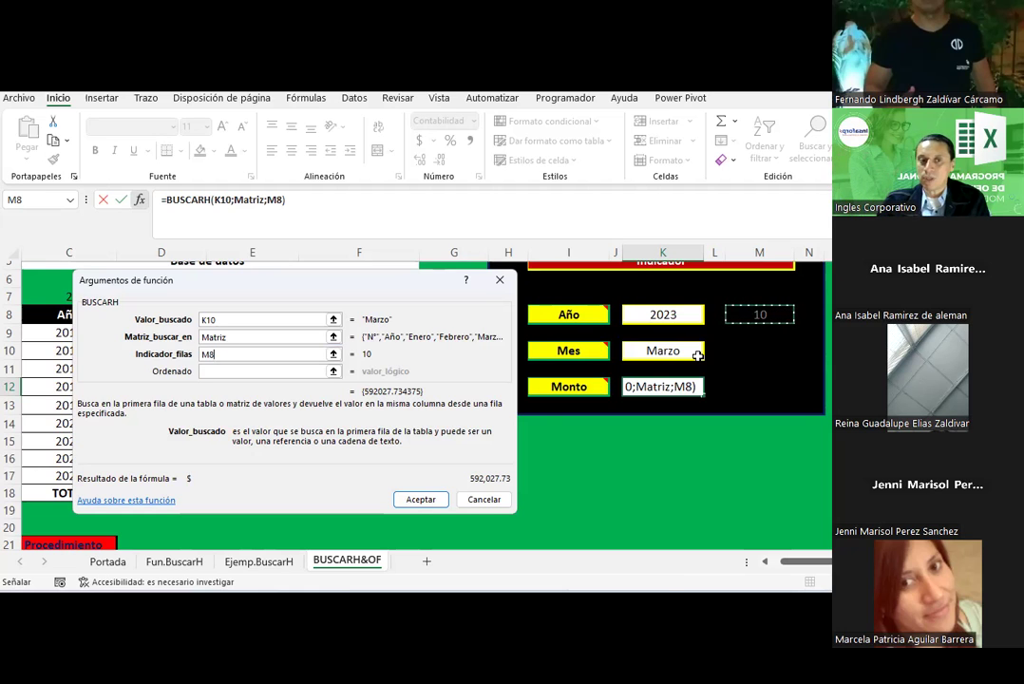
left_click(279, 372)
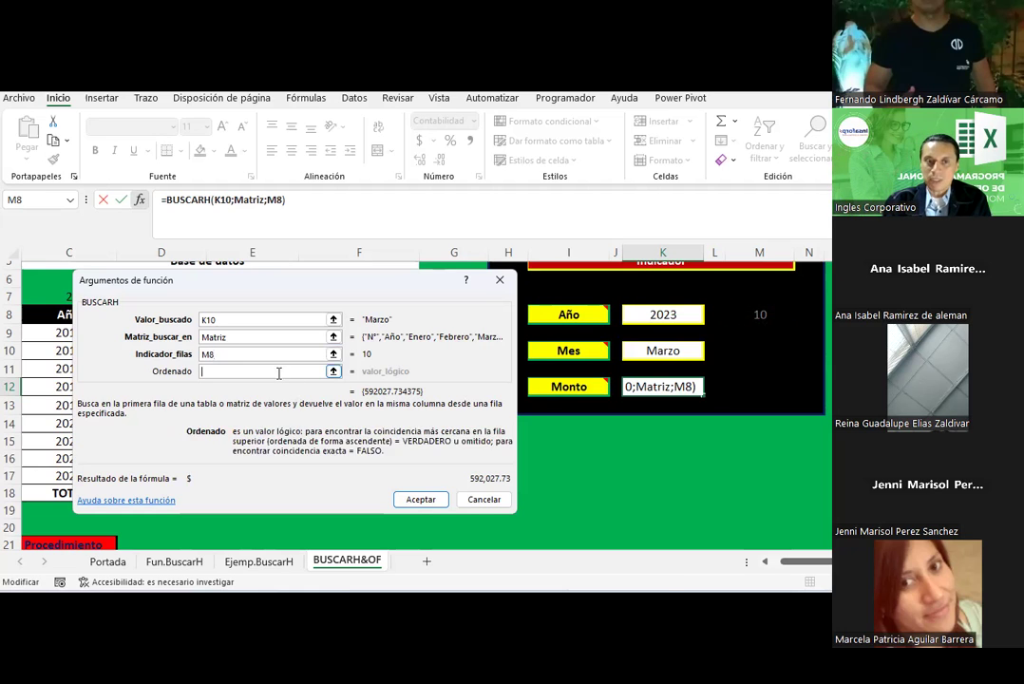
type("0")
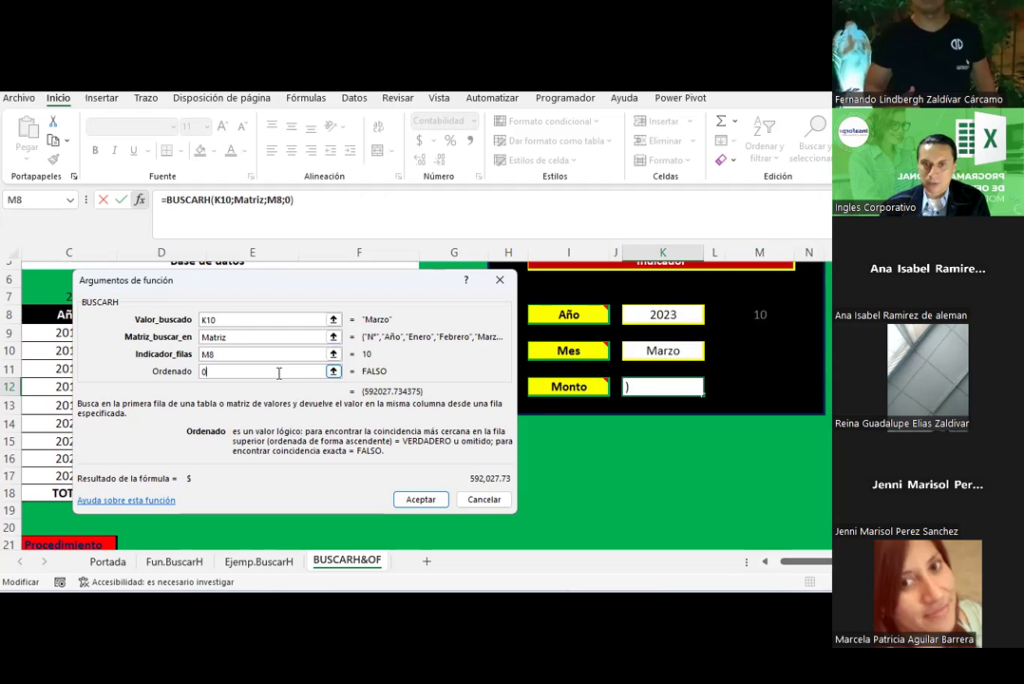
key("Return")
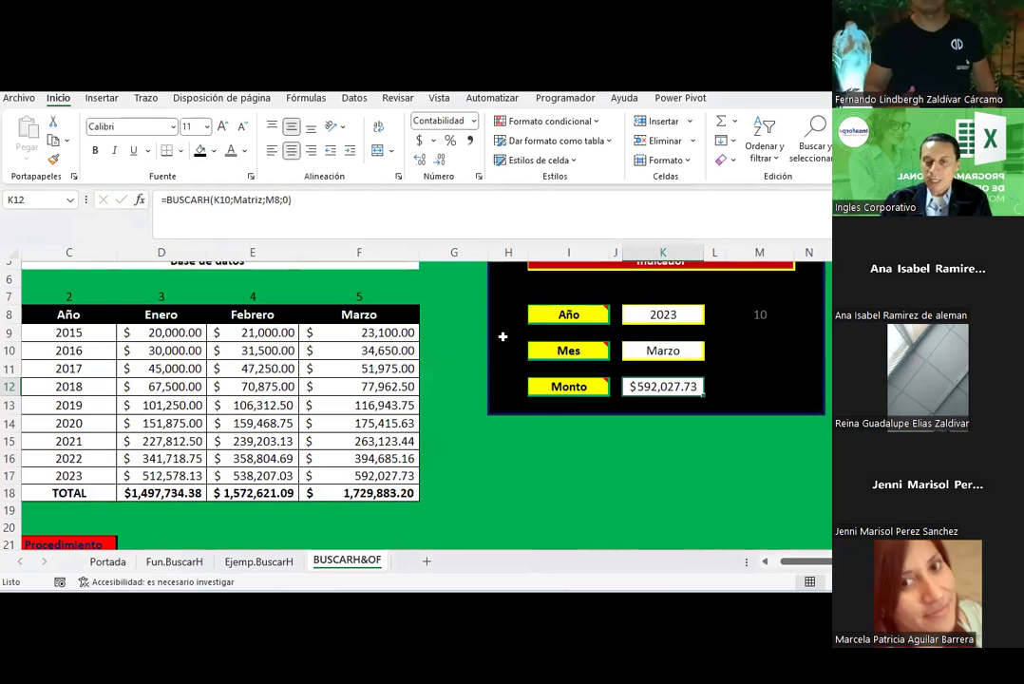
- Compare the $592,027.73 Monto with the Marzo 2023 amount in the sales table
left_click(668, 312)
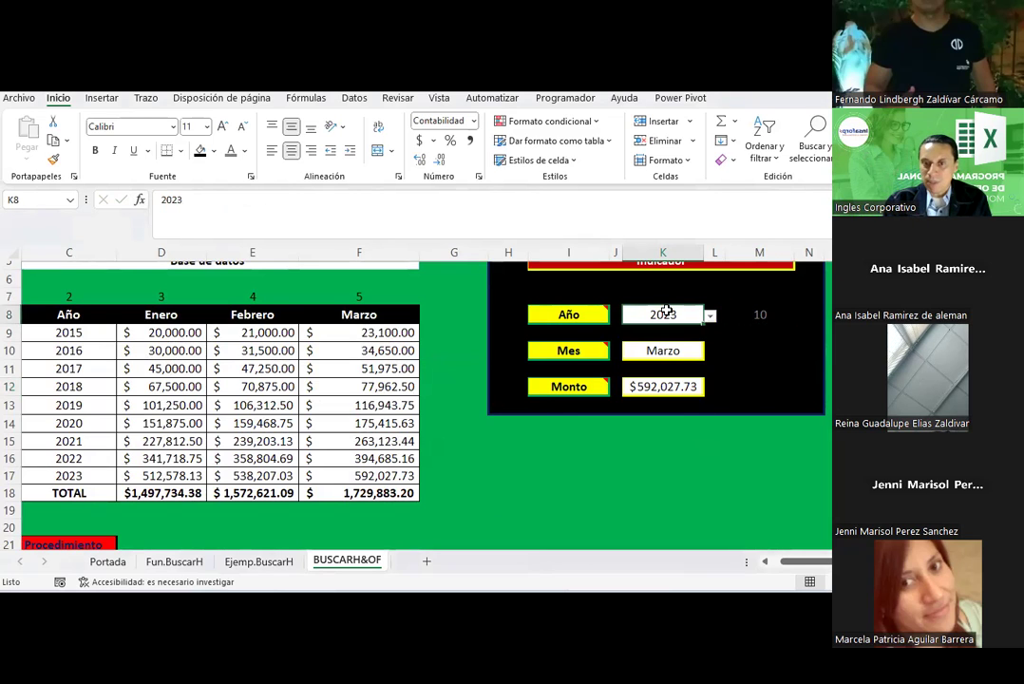
left_click(670, 352)
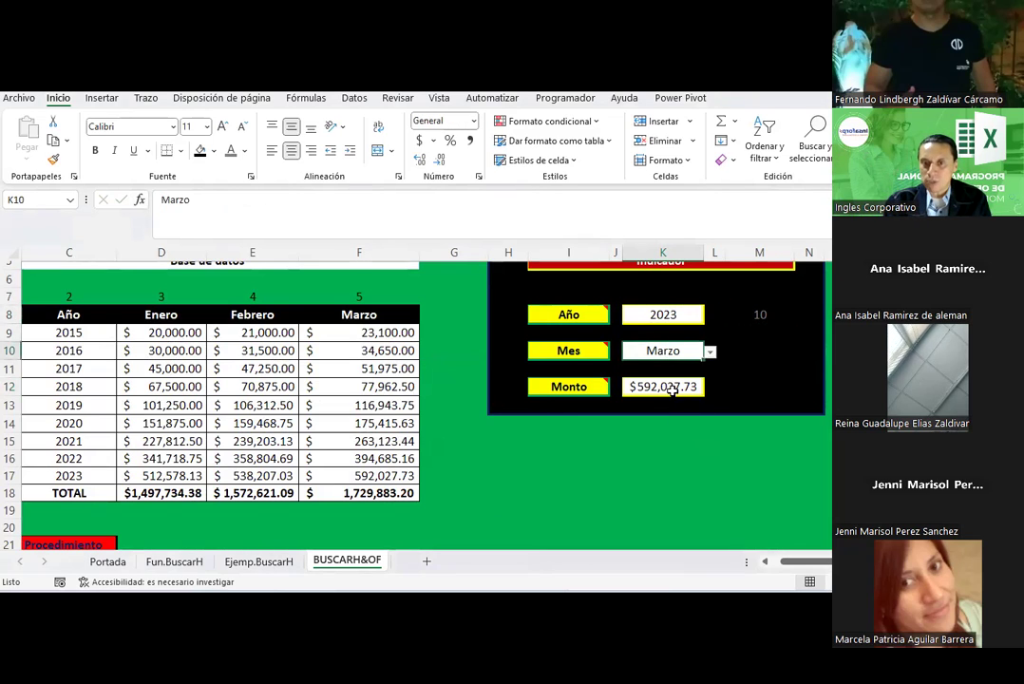
left_click(671, 386)
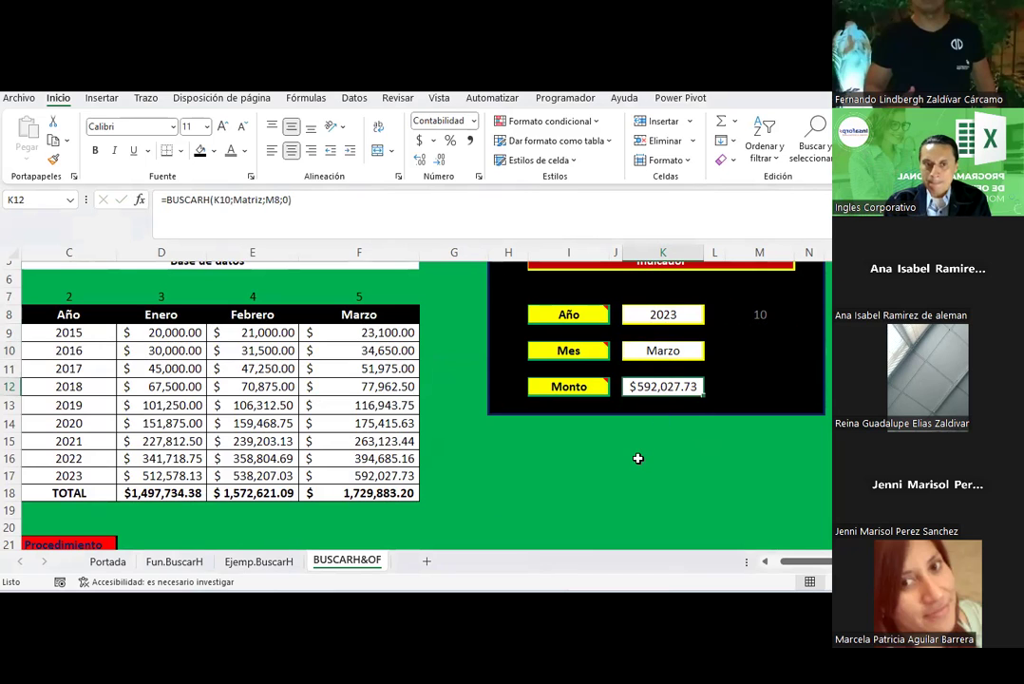
mouse_move(361, 316)
left_mouse_down()
mouse_move(359, 489)
mouse_move(359, 474)
left_mouse_up()
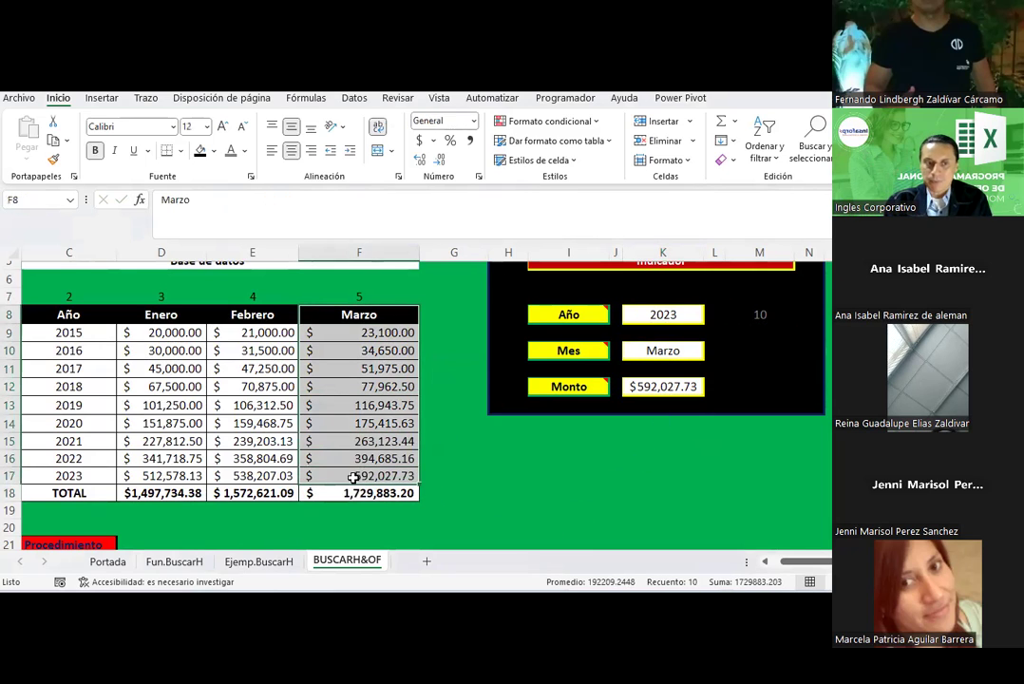
left_click(8, 475, "ctrl")
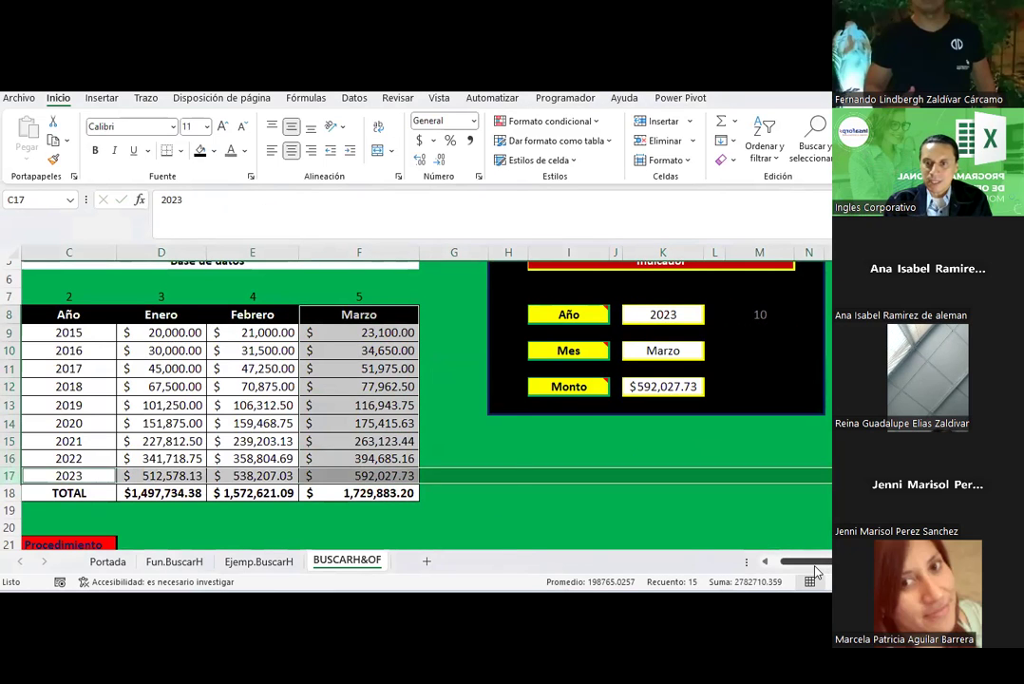
left_click_drag(802, 568, 774, 565)
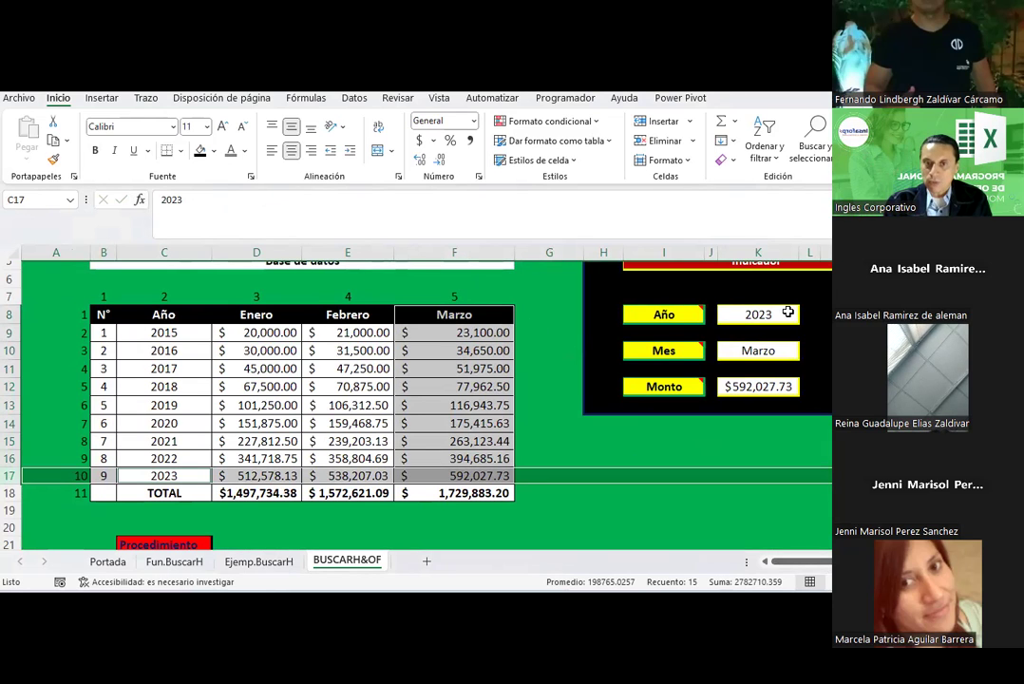
- Try year 2015 with months Febrero and Enero, comparing Monto with the table
left_click(785, 317)
left_click(804, 316)
left_click(765, 331)
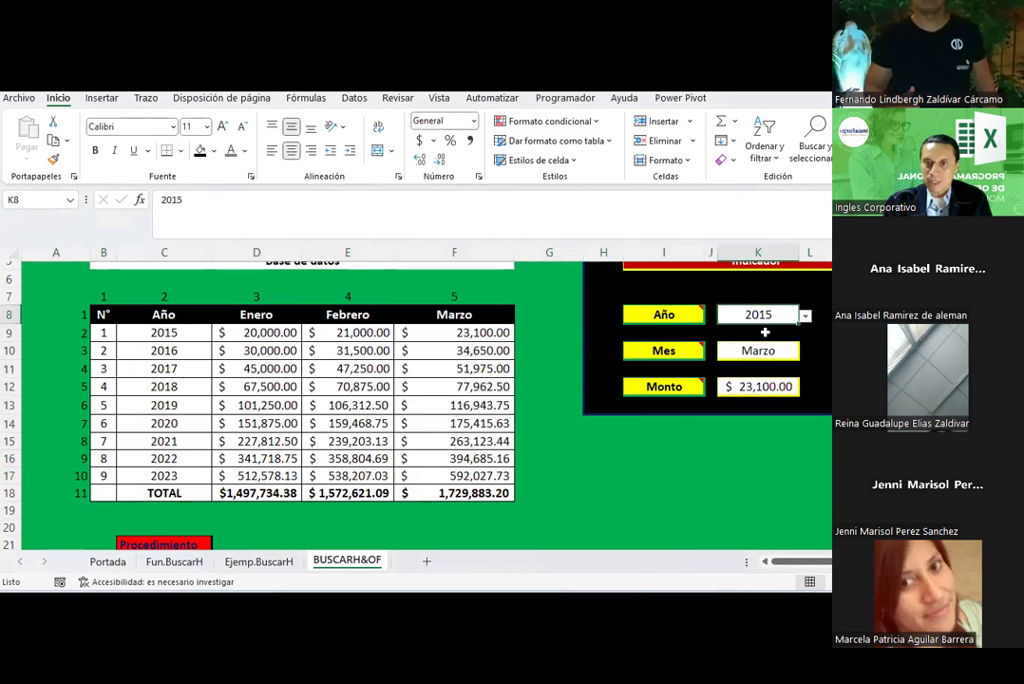
left_click(464, 333)
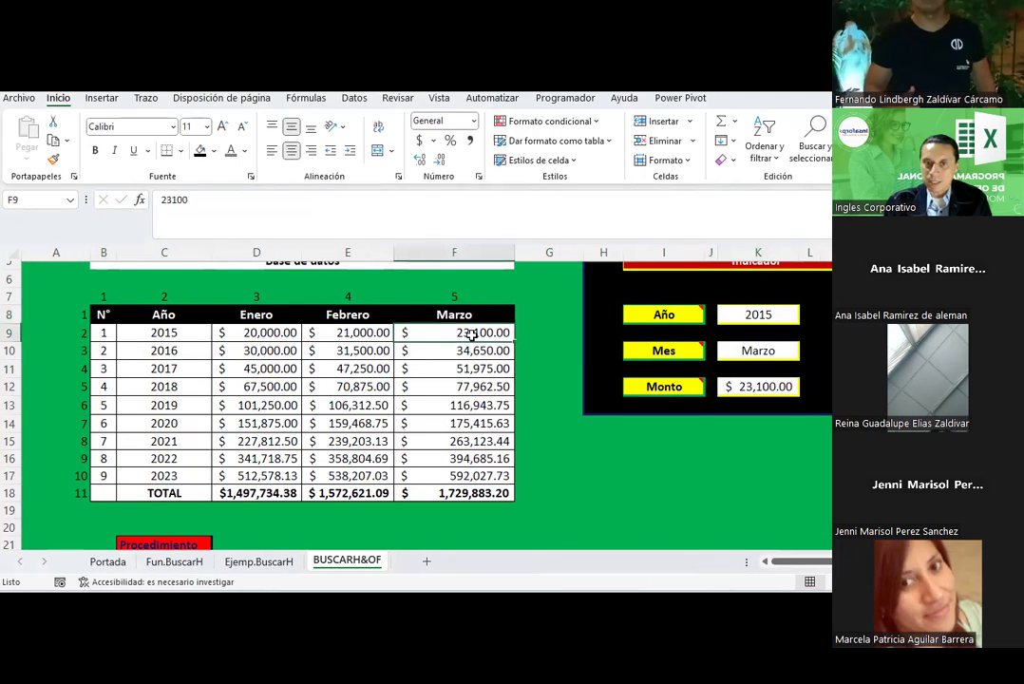
left_click(782, 351)
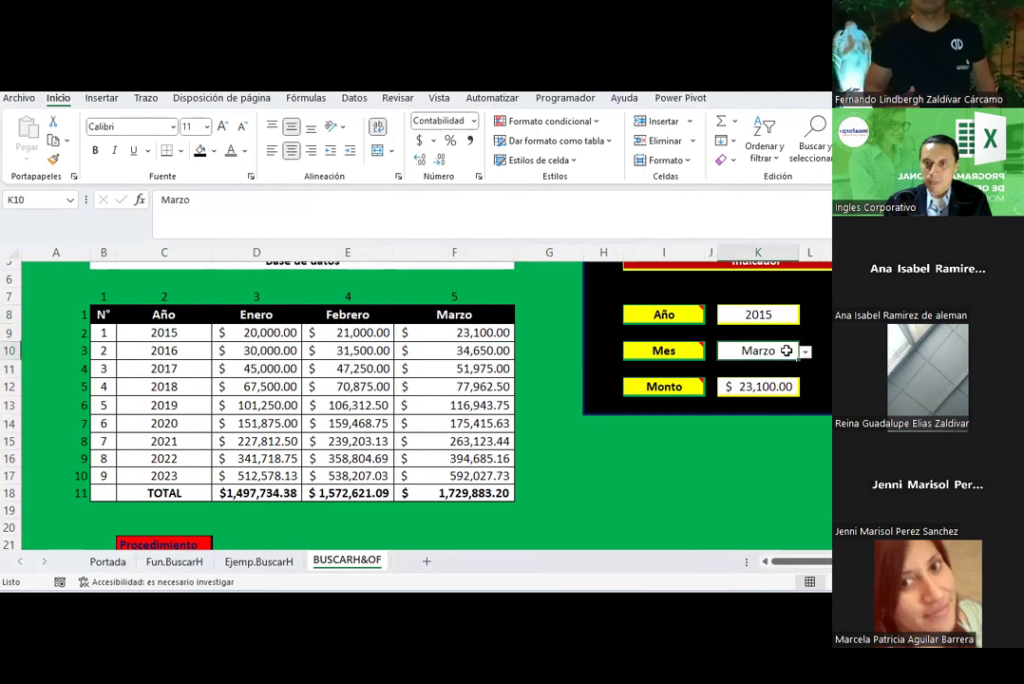
left_click(804, 352)
left_click(750, 380)
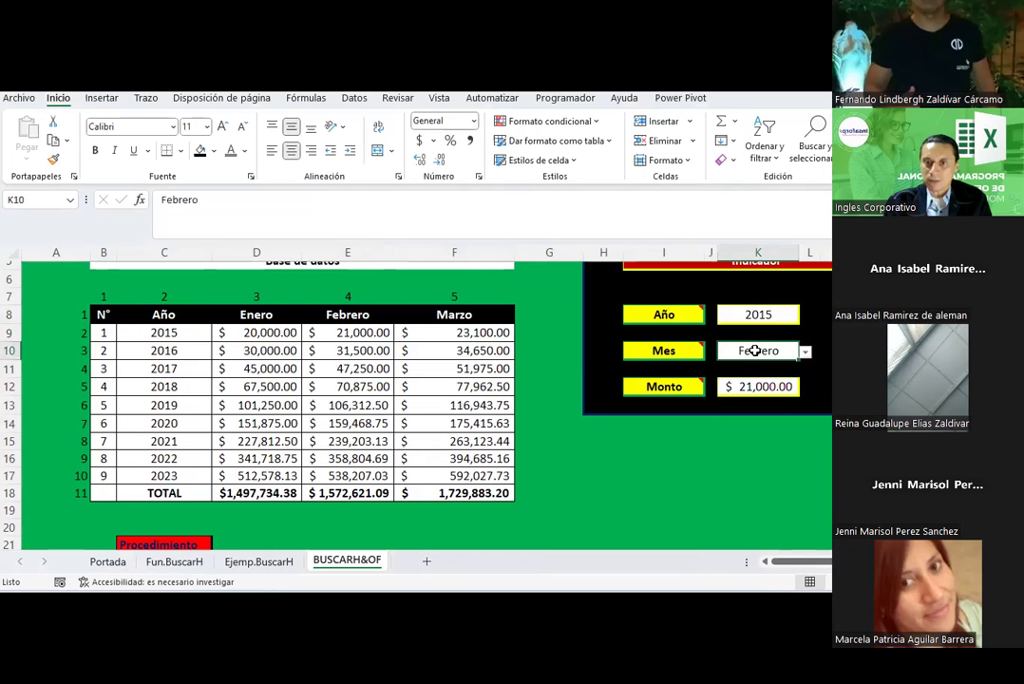
left_click(365, 333)
left_click(750, 351)
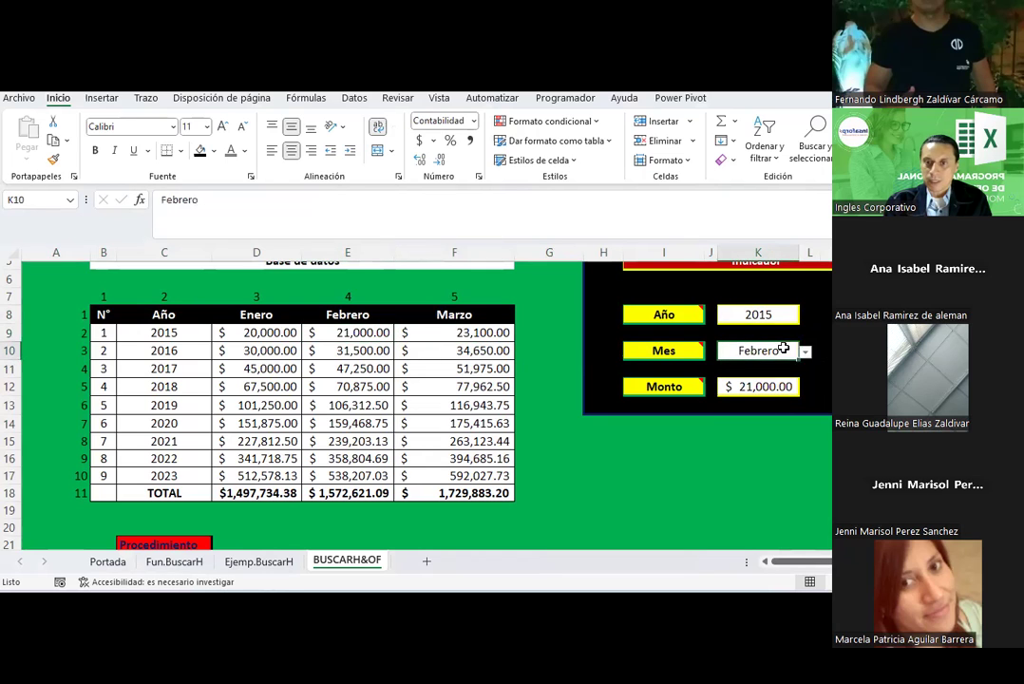
left_click(805, 353)
left_click(748, 376)
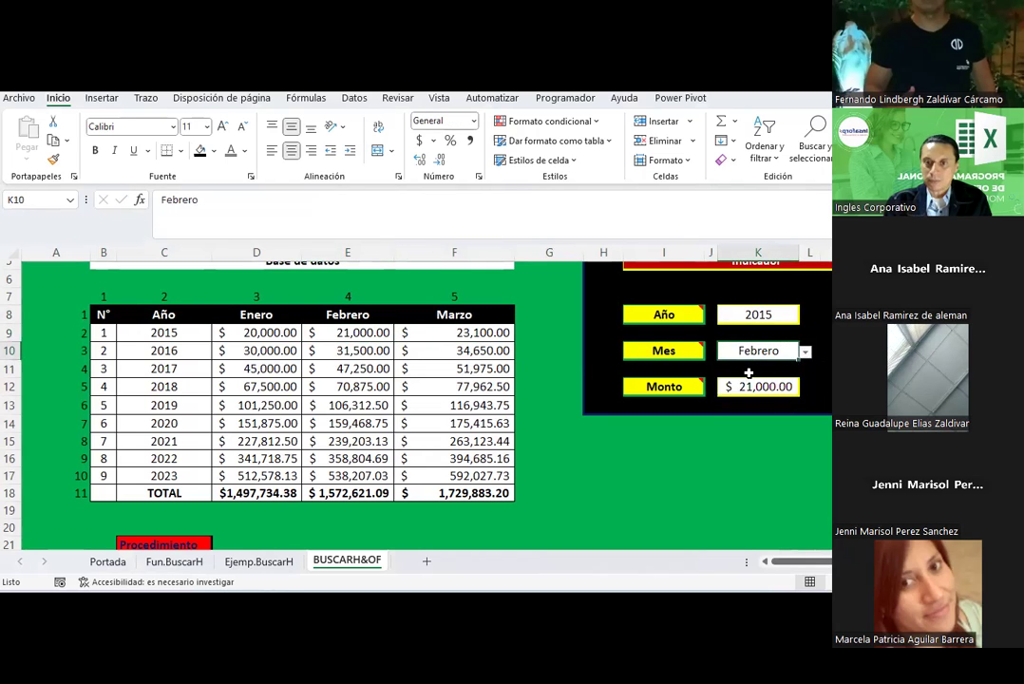
left_click(804, 353)
left_click(741, 366)
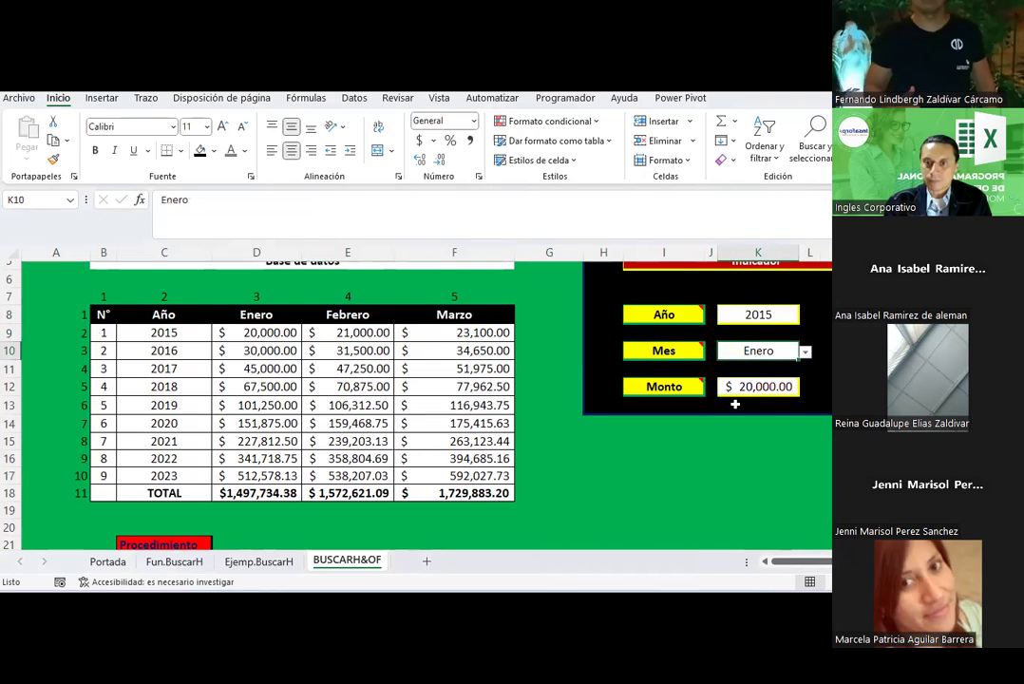
left_click(285, 333)
- Set Año to 2021 and Mes to Febrero, verifying Monto in K12
left_click(789, 315)
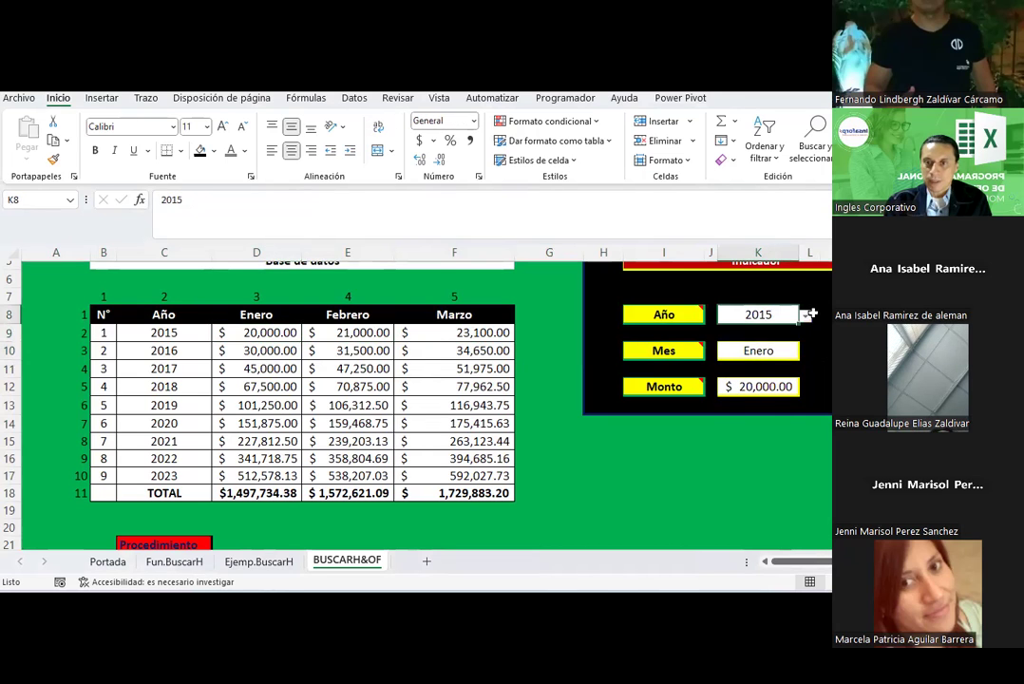
left_click(805, 316)
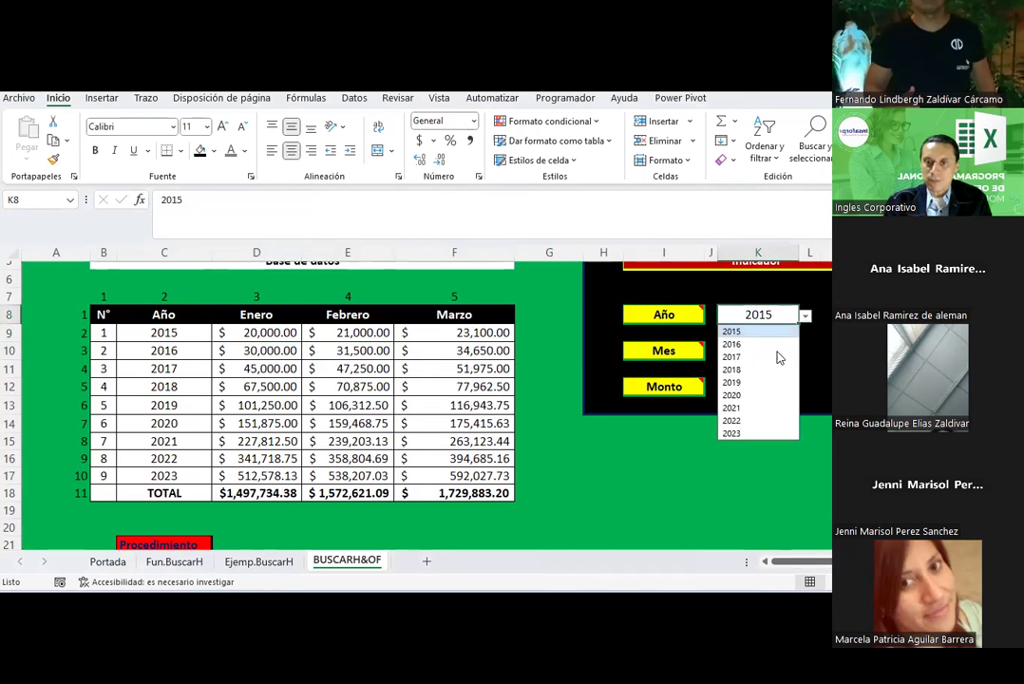
left_click(749, 409)
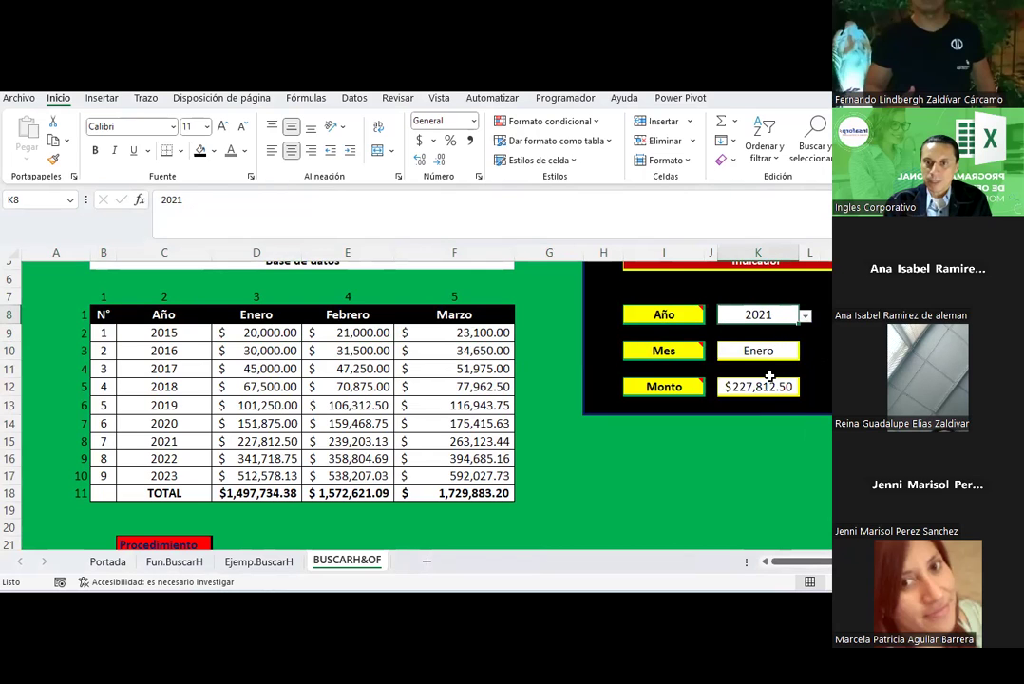
left_click(757, 385)
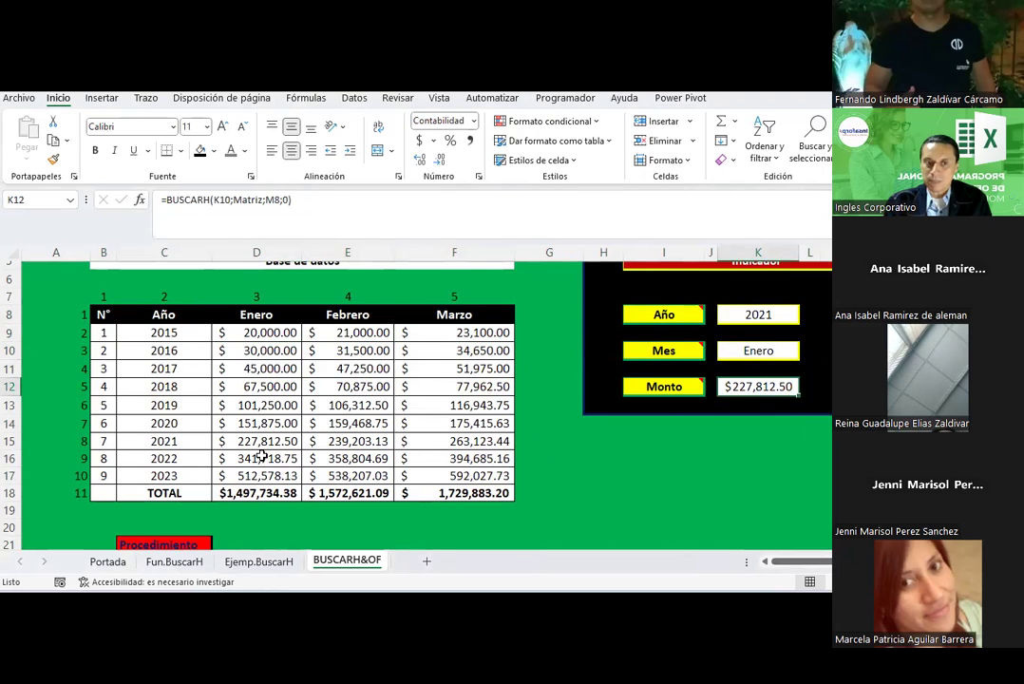
left_click(259, 441)
left_click(791, 354)
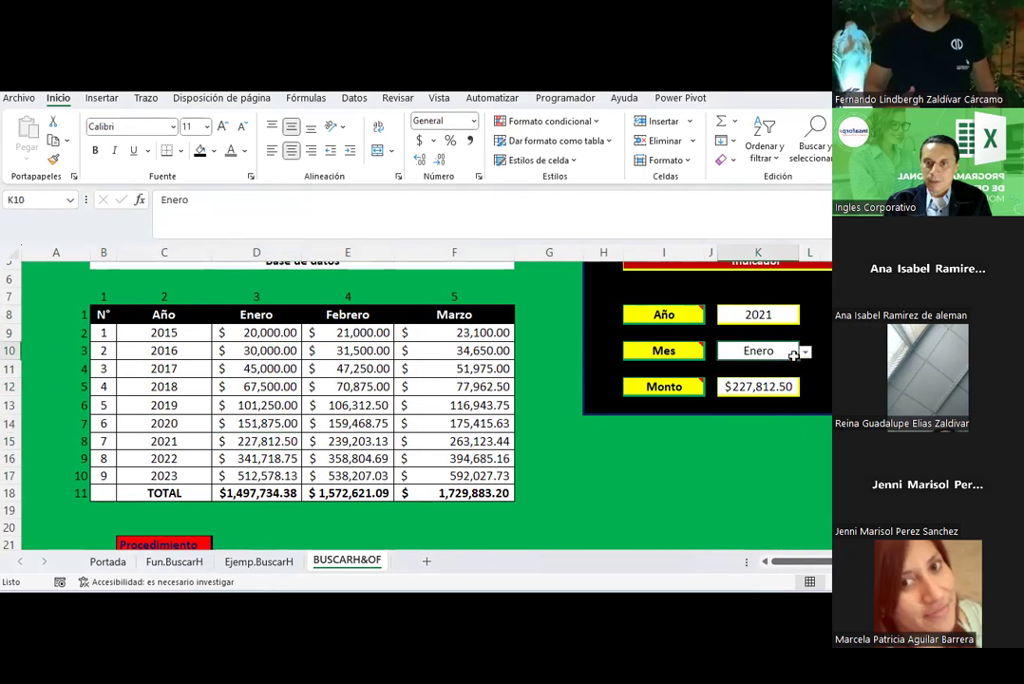
left_click(805, 351)
left_click(741, 376)
left_click(758, 439)
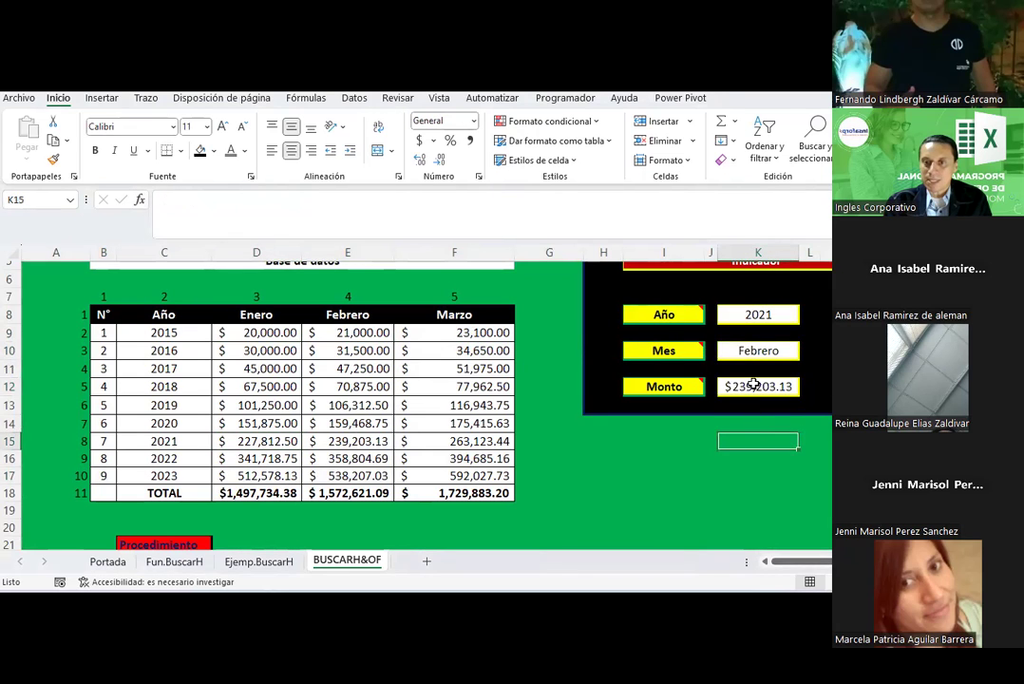
left_click(753, 384)
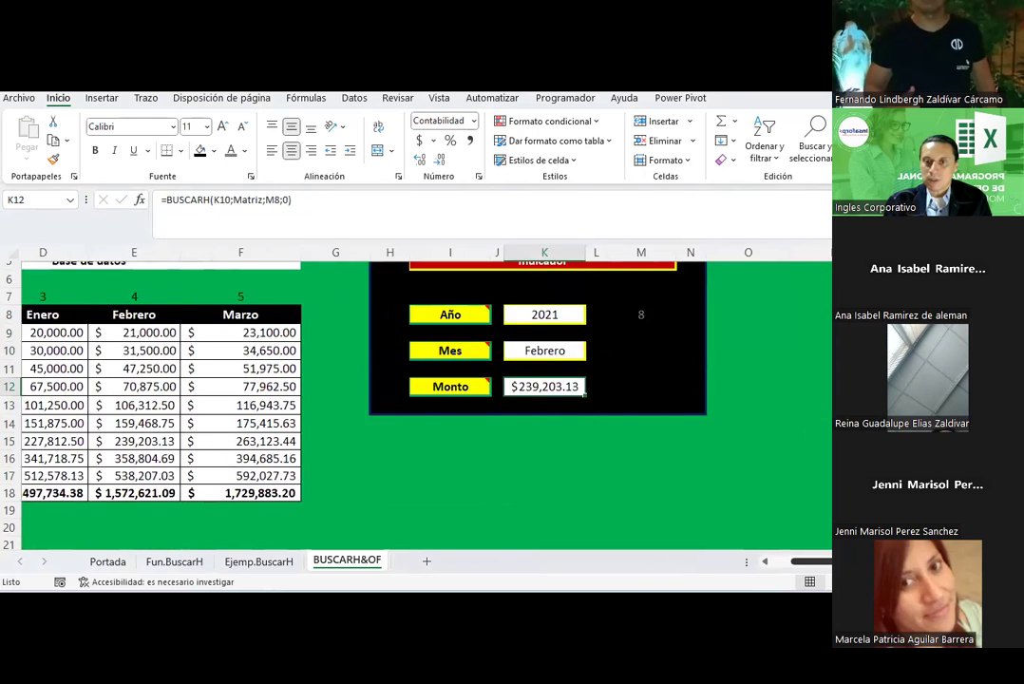
scroll(823, 558, "right", 3)
scroll(823, 558, "left", 3)
scroll(753, 400, "up", 1)
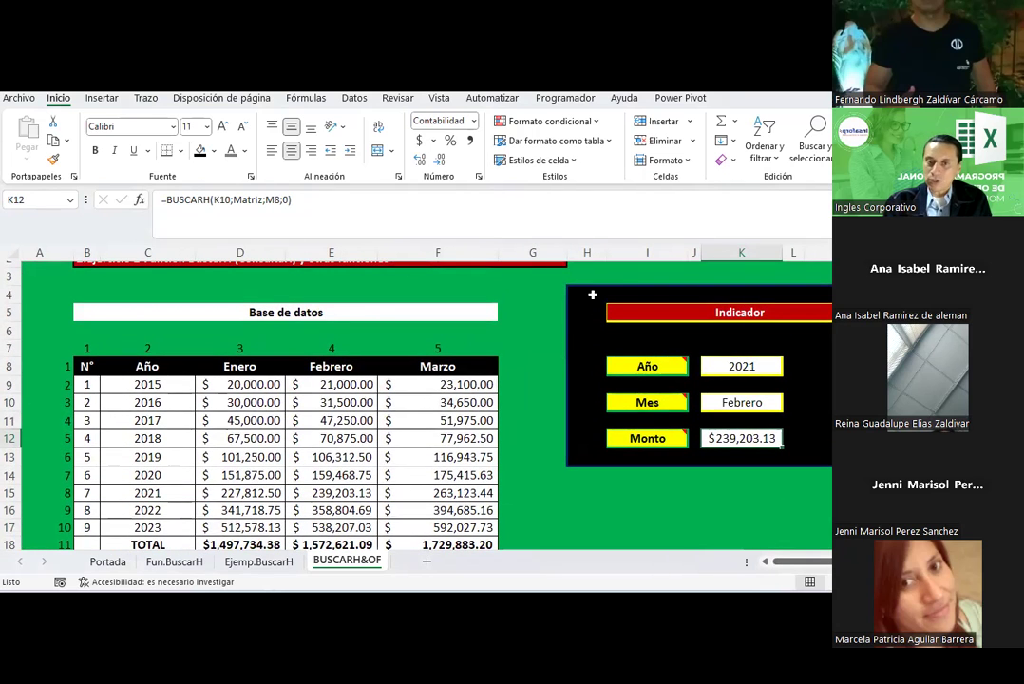
left_click_drag(590, 292, 826, 464)
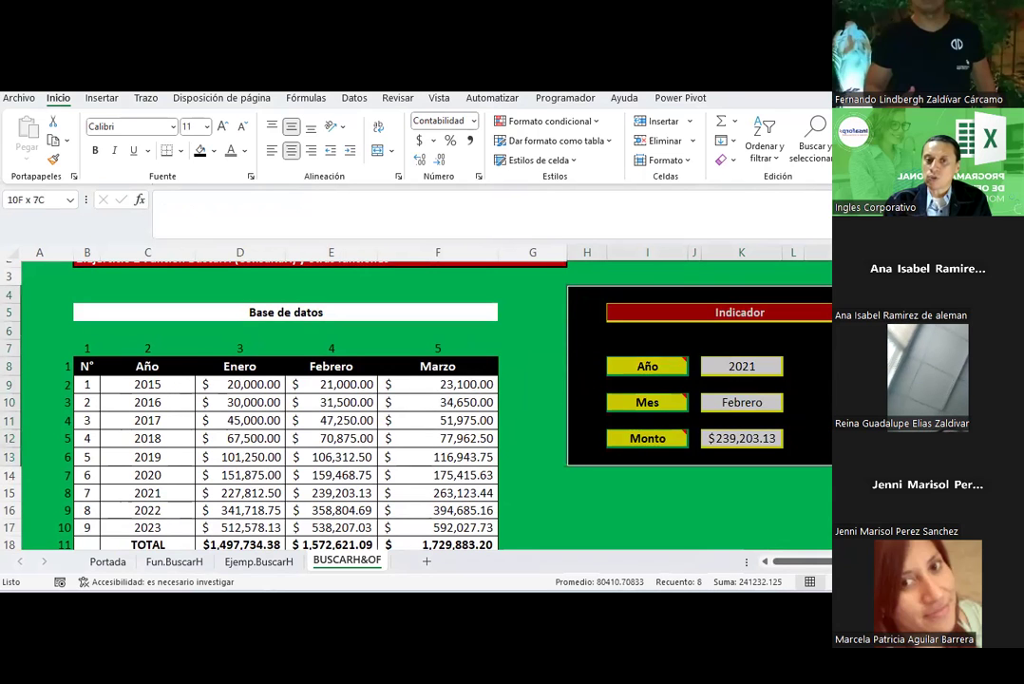
mouse_move(86, 366)
left_mouse_down()
mouse_move(459, 537)
mouse_move(457, 556)
left_mouse_up()
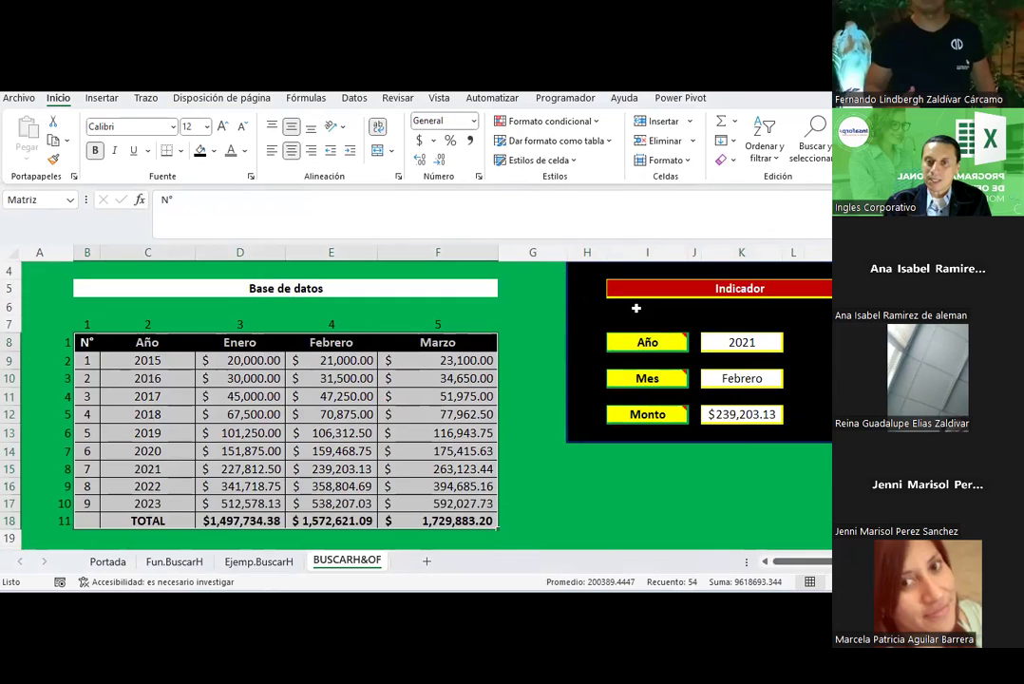
scroll(636, 304, "up", 1)
left_click_drag(584, 325, 822, 494)
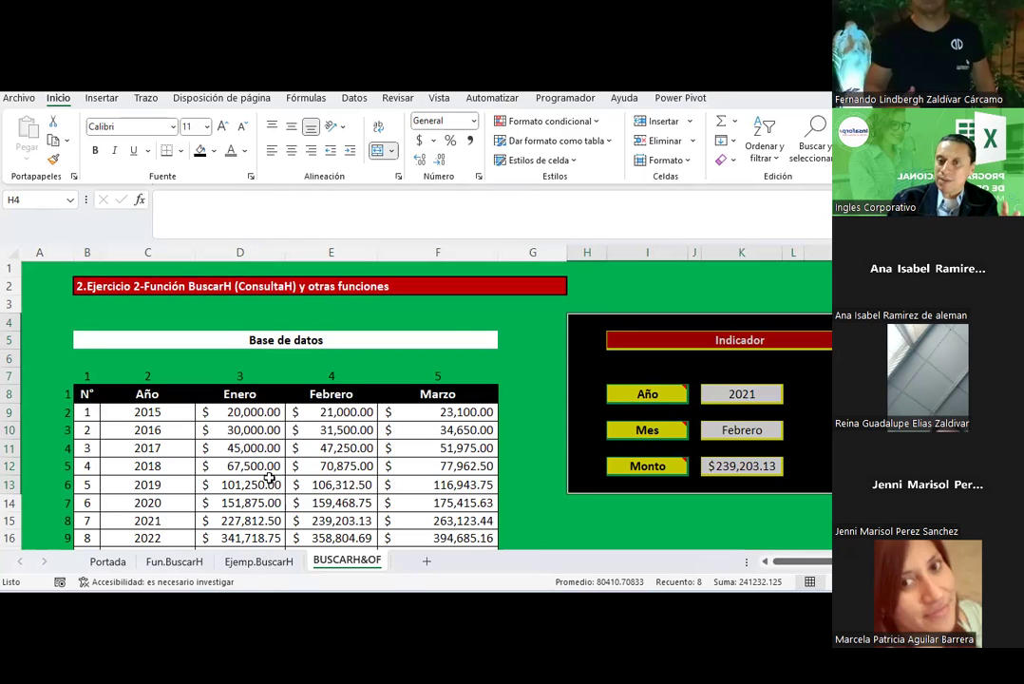
left_click(644, 321)
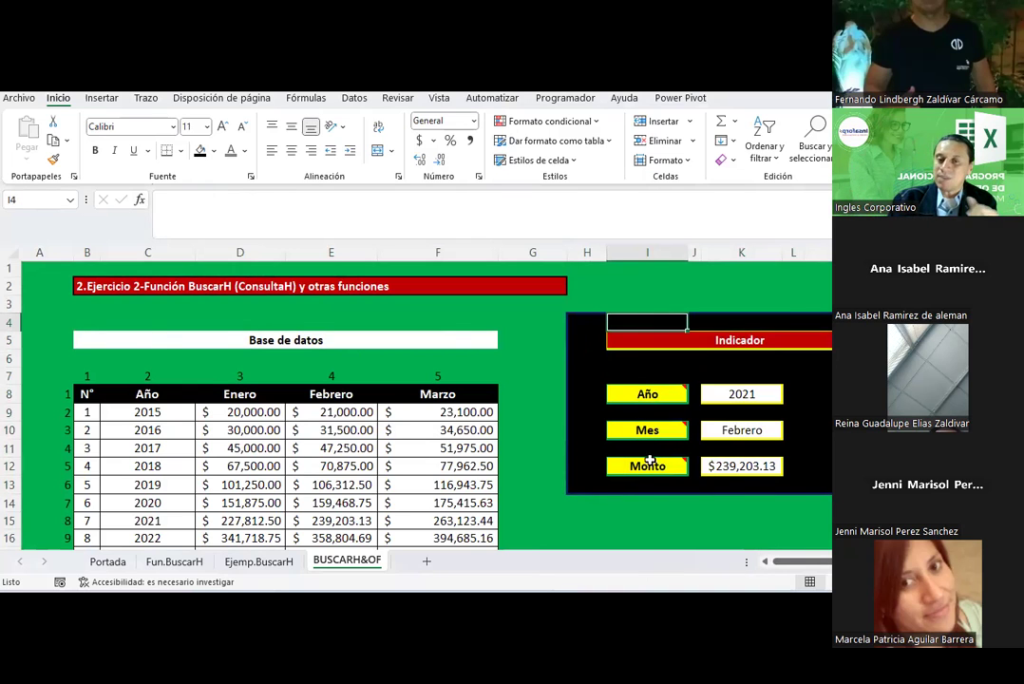
scroll(456, 408, "down", 3)
left_click(368, 363)
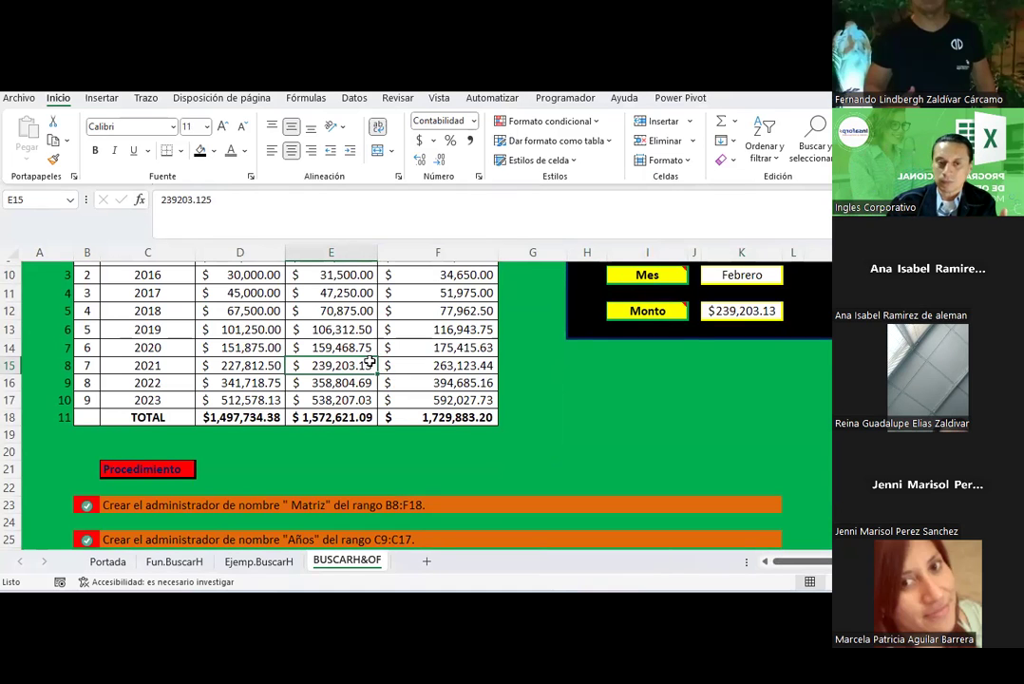
- Pick 2016 from the K8 year dropdown, then review K12's BUSCARH formula against the table's header row
scroll(369, 363, "up", 1)
scroll(368, 363, "up", 2)
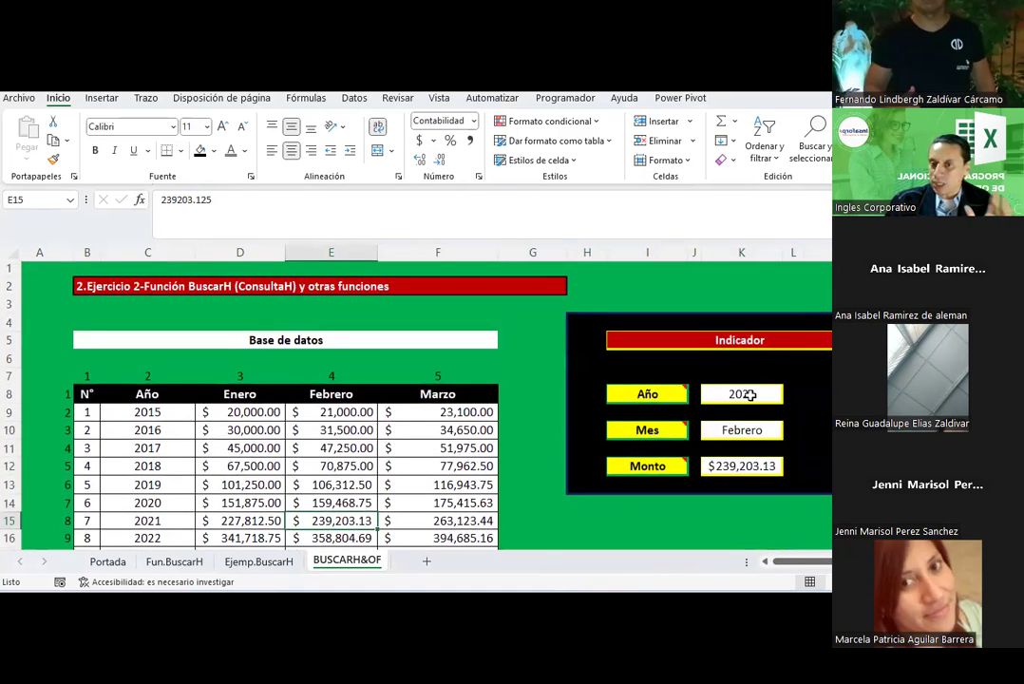
left_click(749, 394)
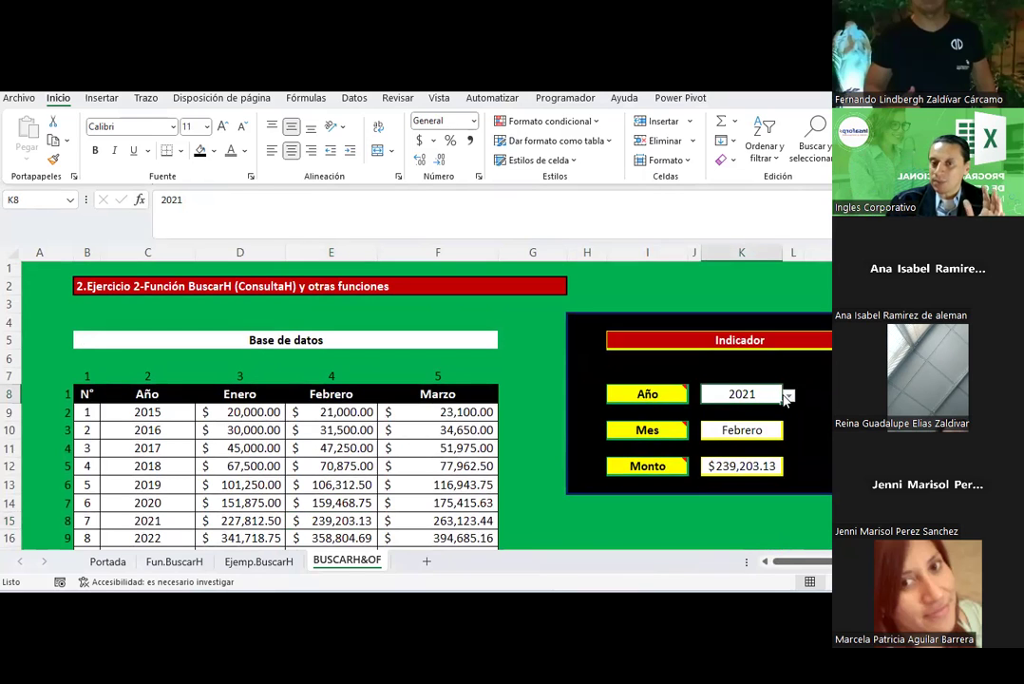
left_click(788, 396)
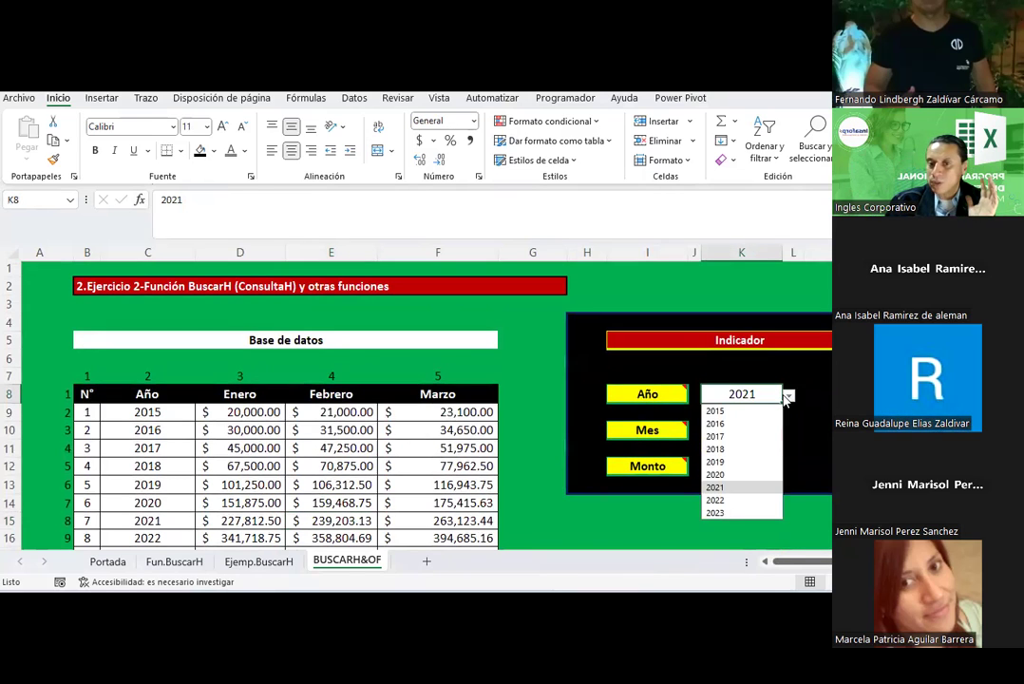
left_click(723, 425)
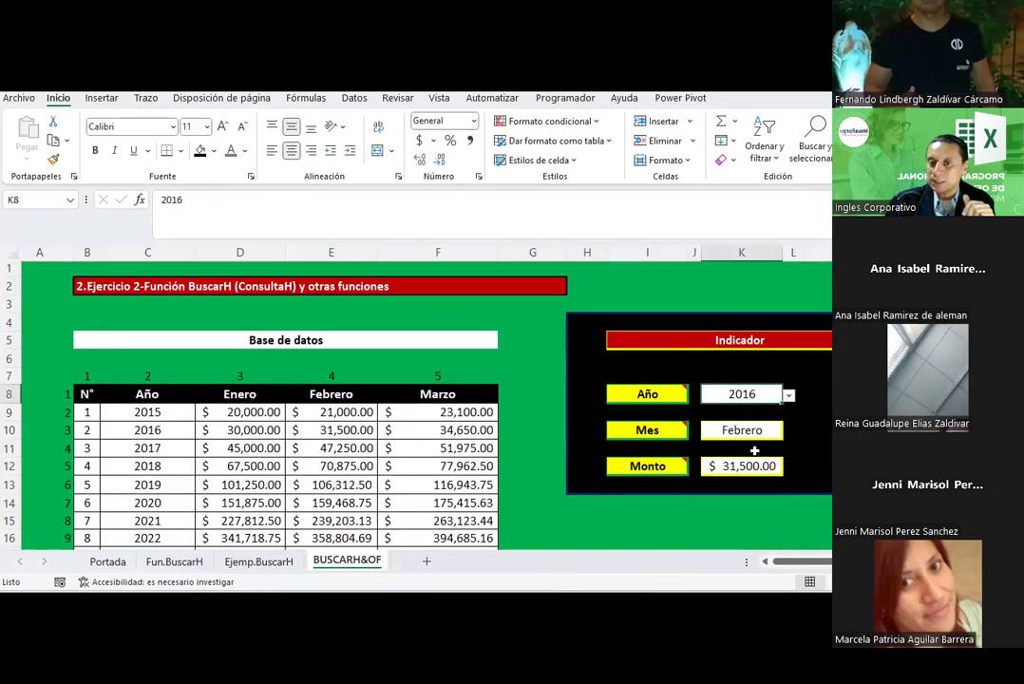
left_click(750, 468)
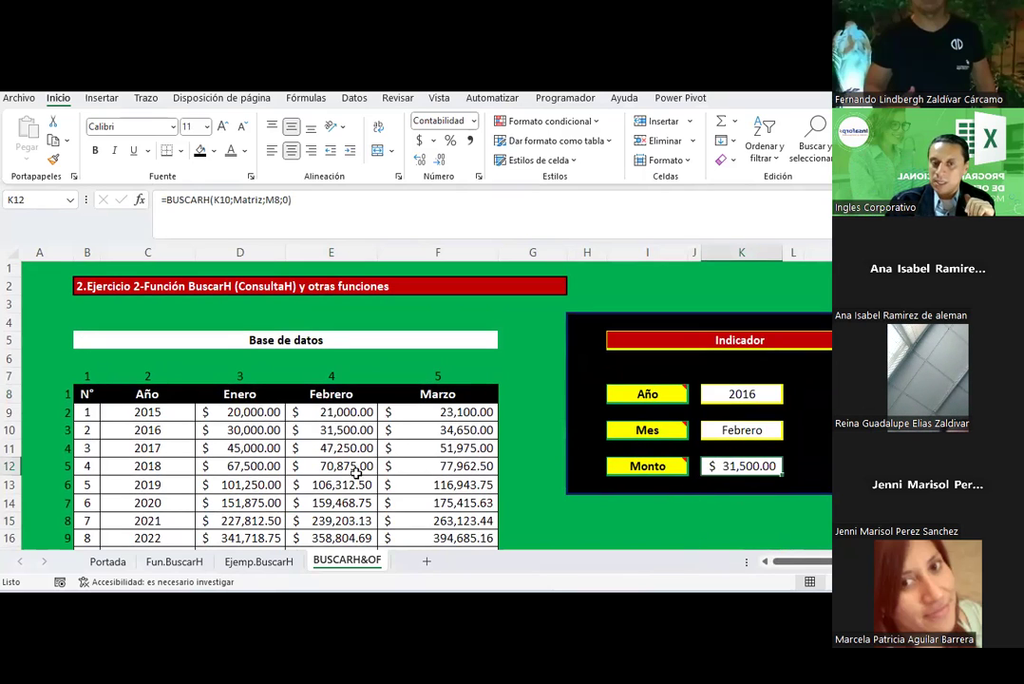
left_click_drag(86, 394, 430, 393)
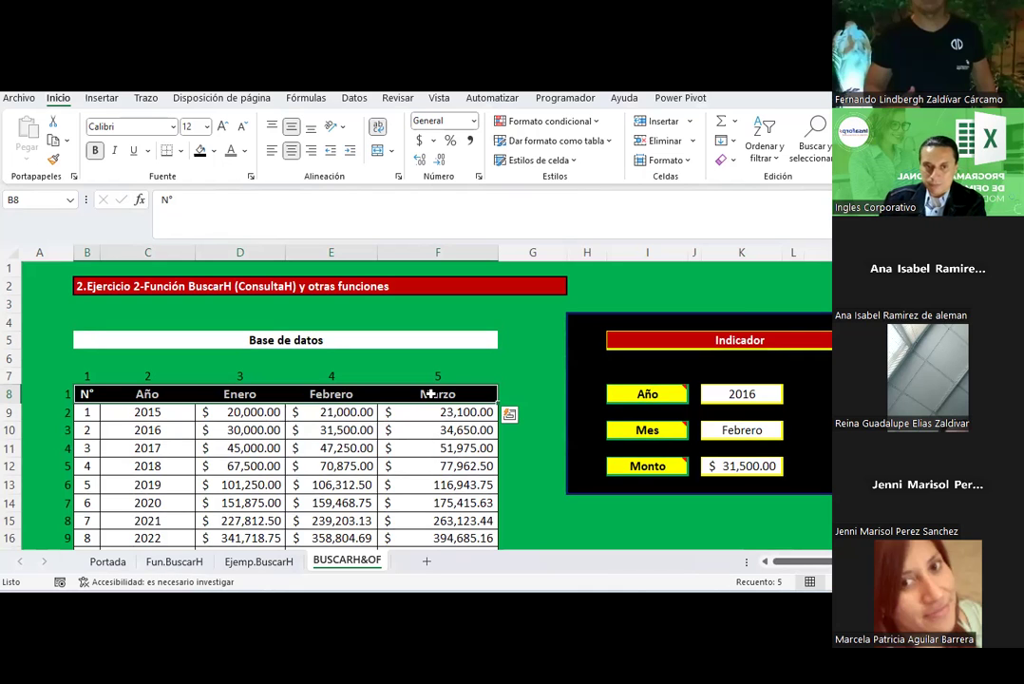
key("Right")
key("Right")
key("Right")
key("Right")
key("Right")
key("Right")
key("Right")
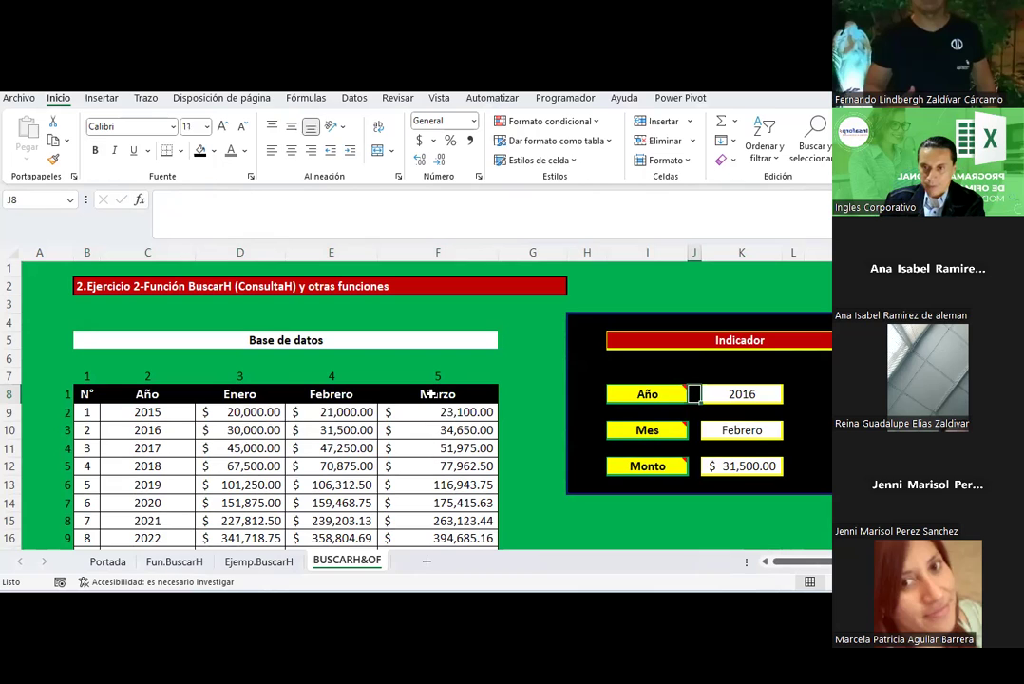
key("Right")
key("Down")
key("Down")
key("Down")
key("Down")
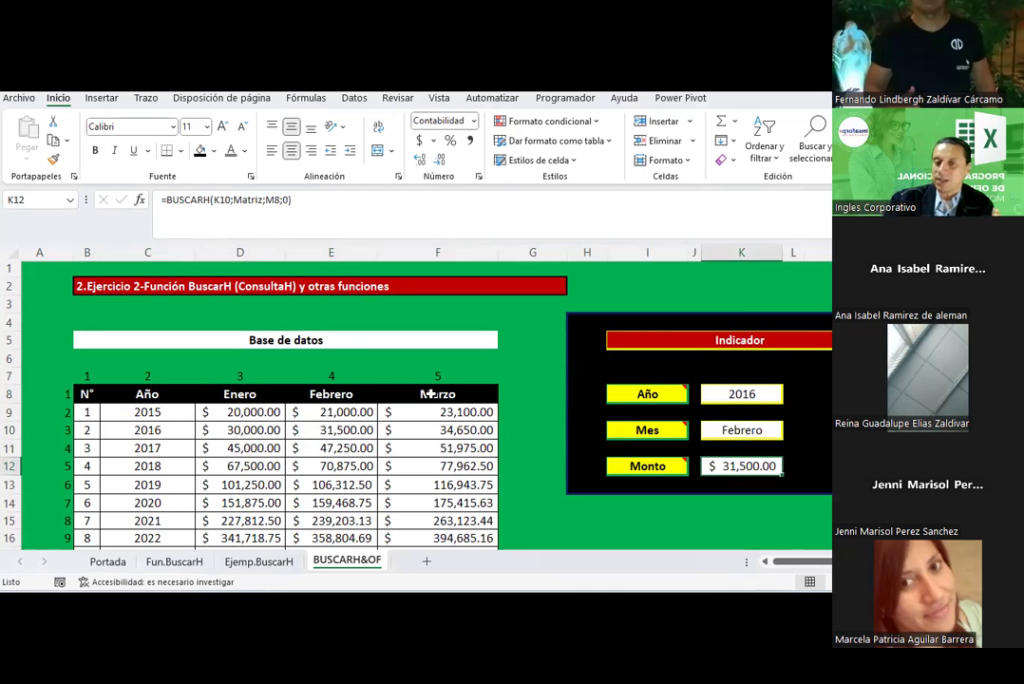
left_click(536, 324)
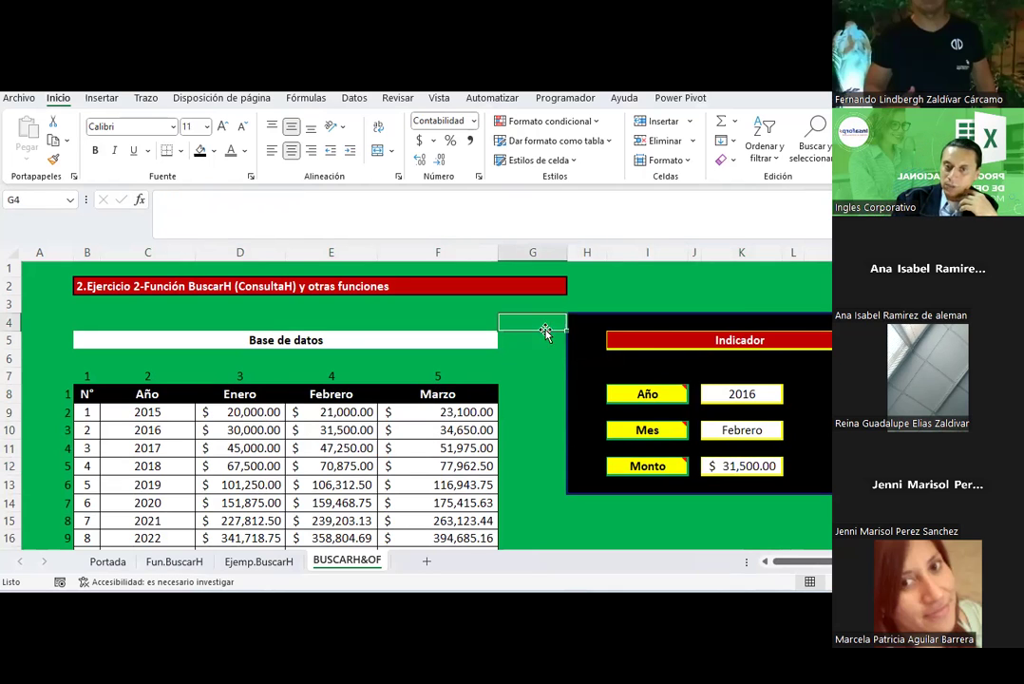
scroll(731, 372, "down", 1)
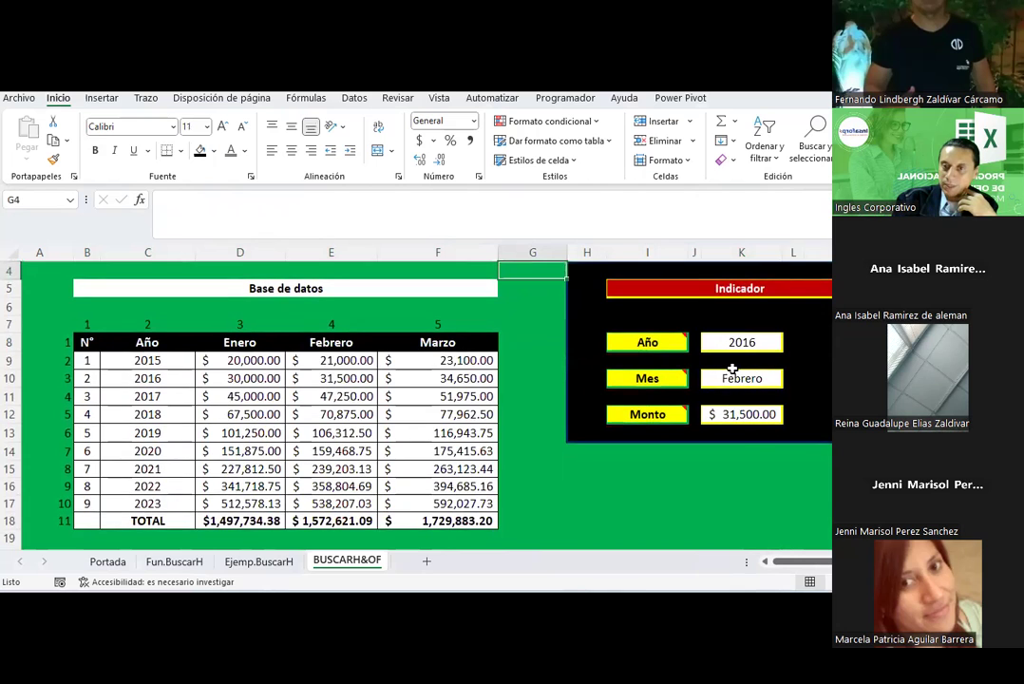
scroll(613, 295, "up", 1)
left_click(717, 394)
left_click(731, 432)
left_click(727, 471)
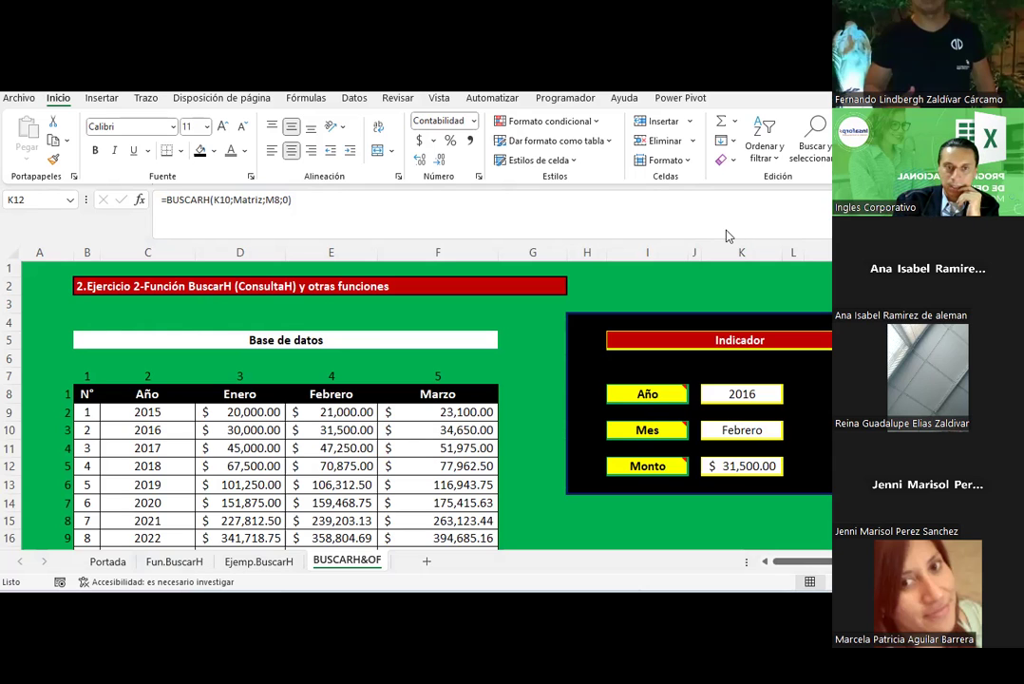
scroll(378, 380, "down", 2)
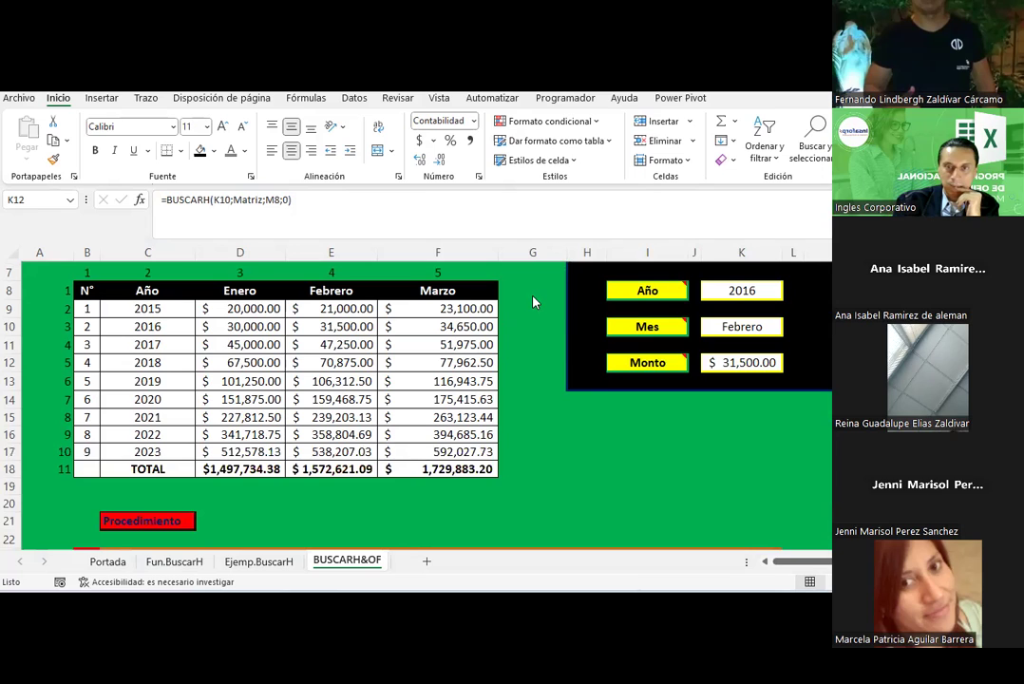
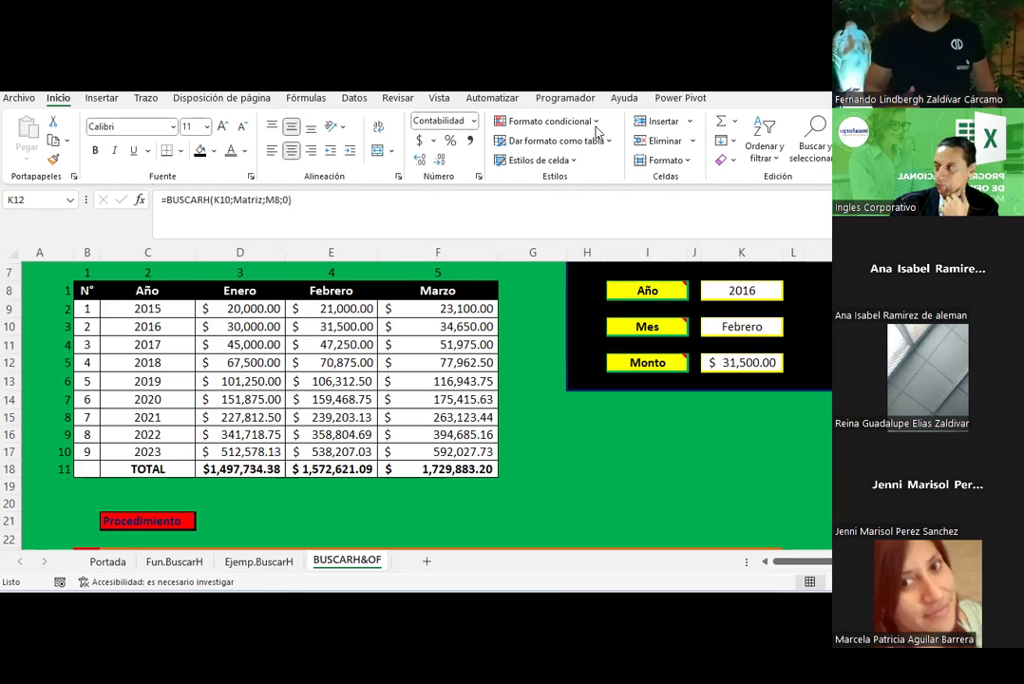
- Review the nested SI formula in M8, then switch to the 02-Excel Interm folder in File Explorer
left_click(817, 291)
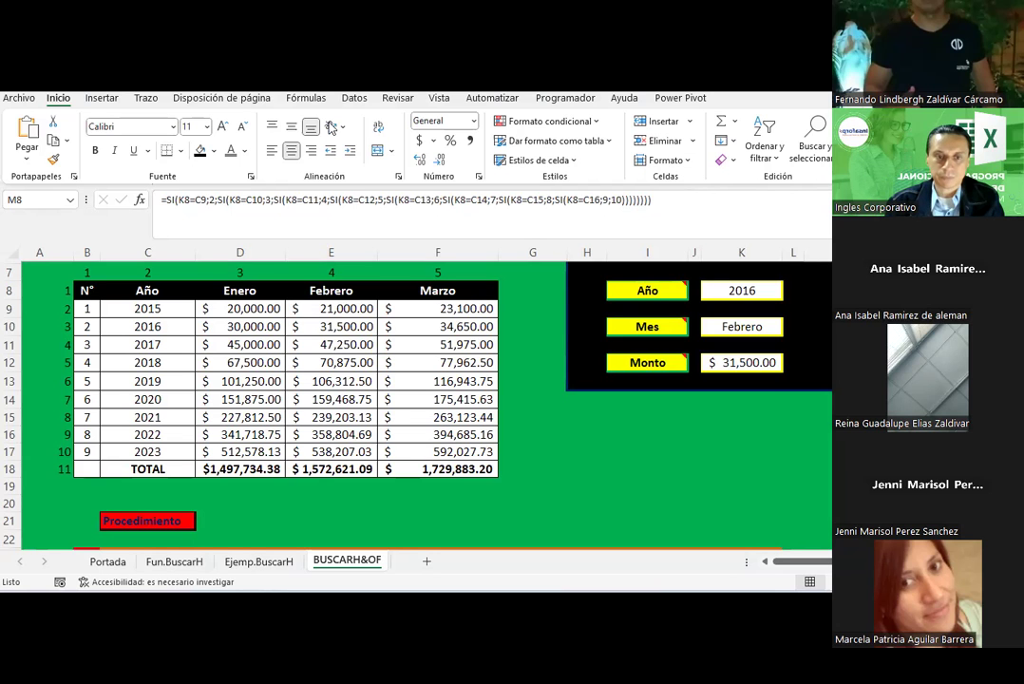
key("alt+Tab")
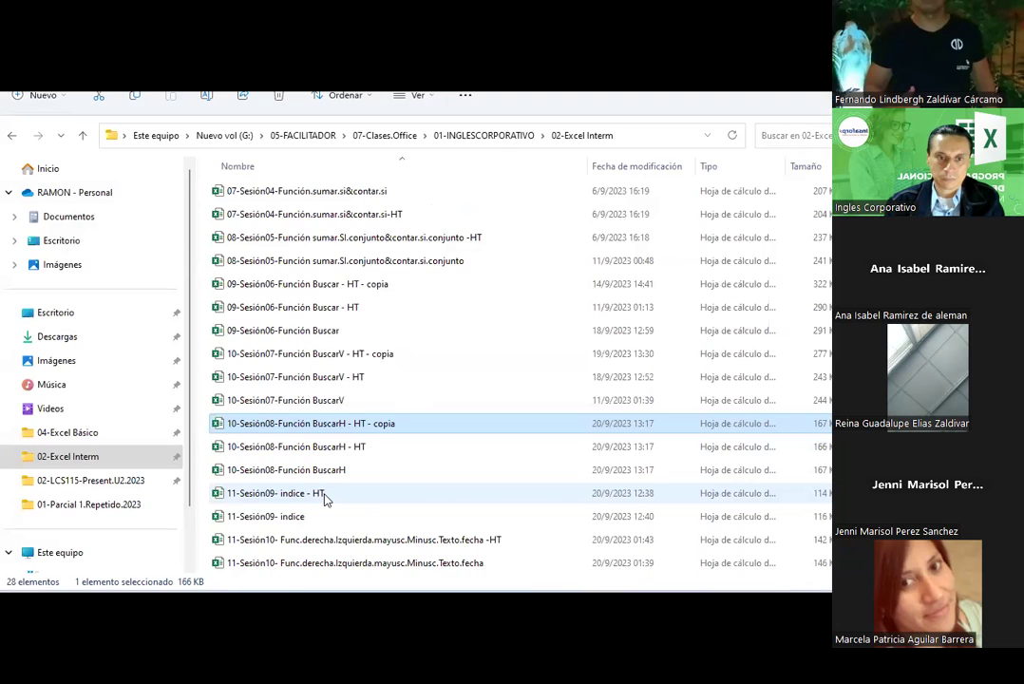
- Copy the indice - HT workbook and paste a duplicate into the same folder
left_click(323, 495)
right_click(323, 495)
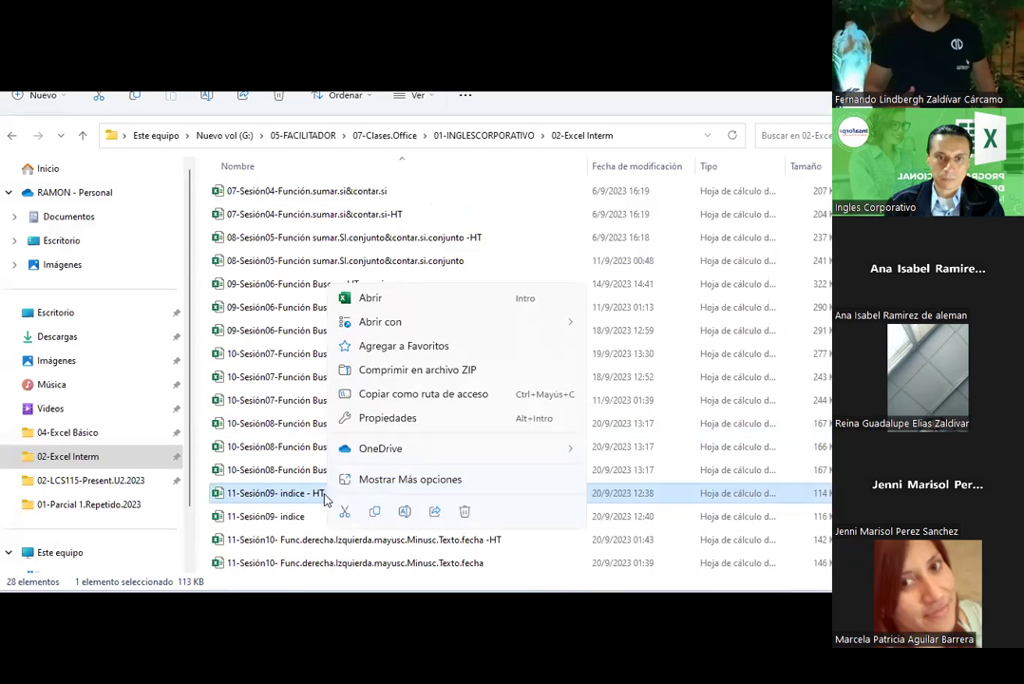
left_click(441, 523)
right_click(442, 521)
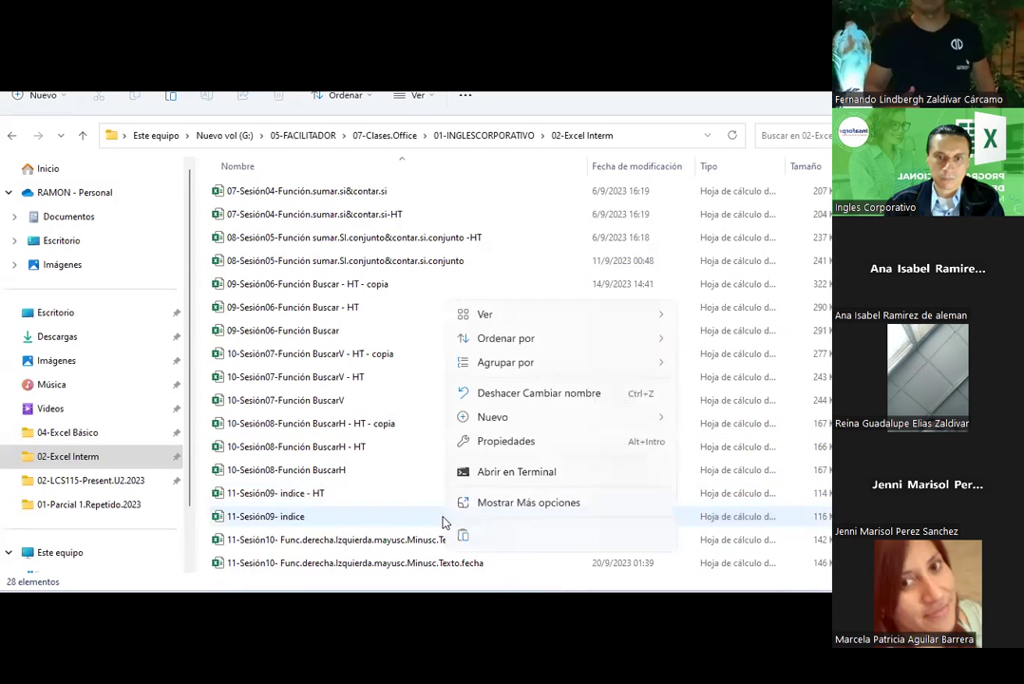
left_click(462, 534)
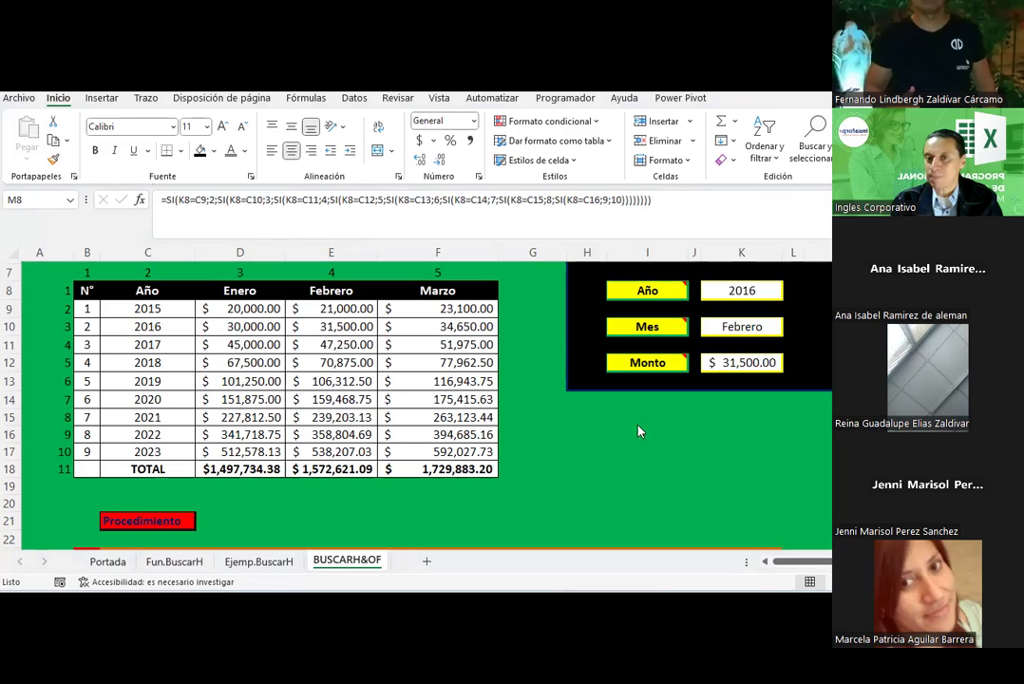
scroll(428, 409, "up", 2)
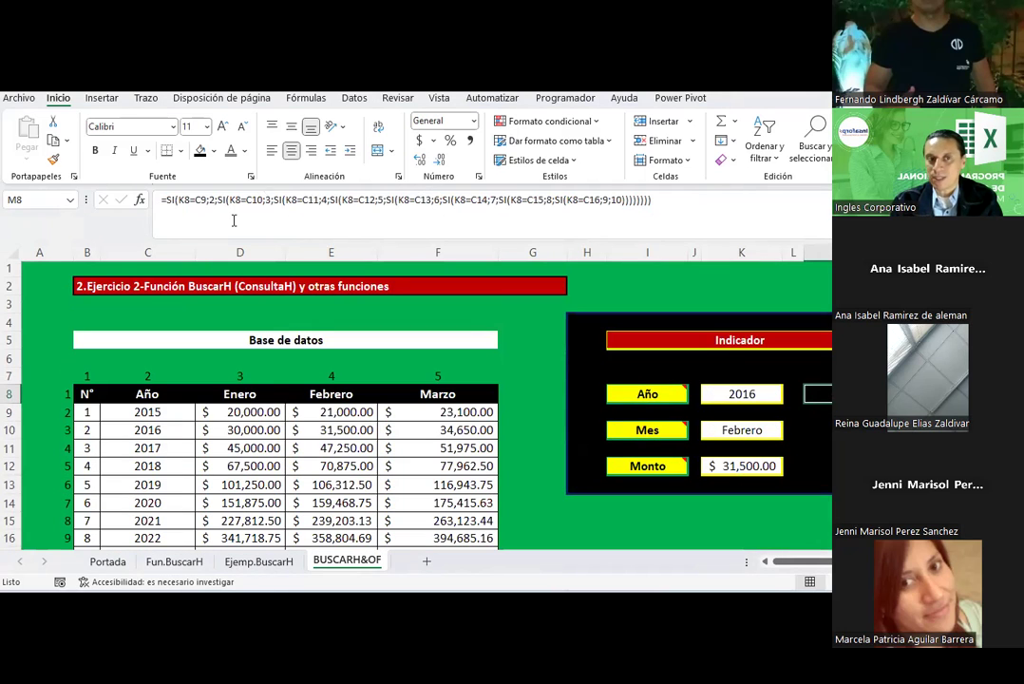
left_click(244, 151)
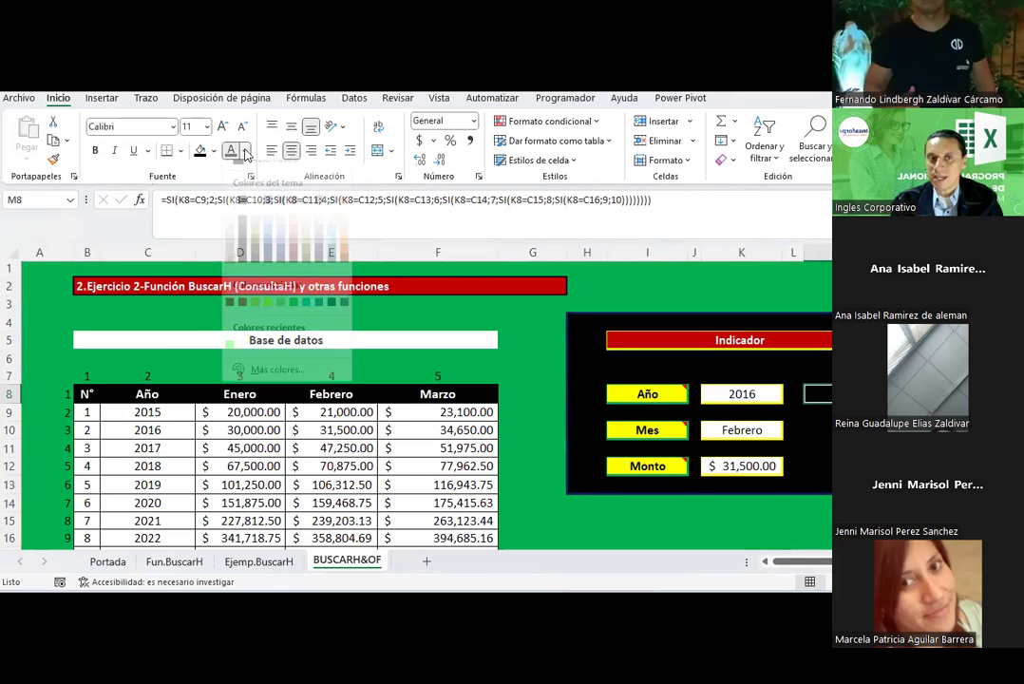
left_click(241, 209)
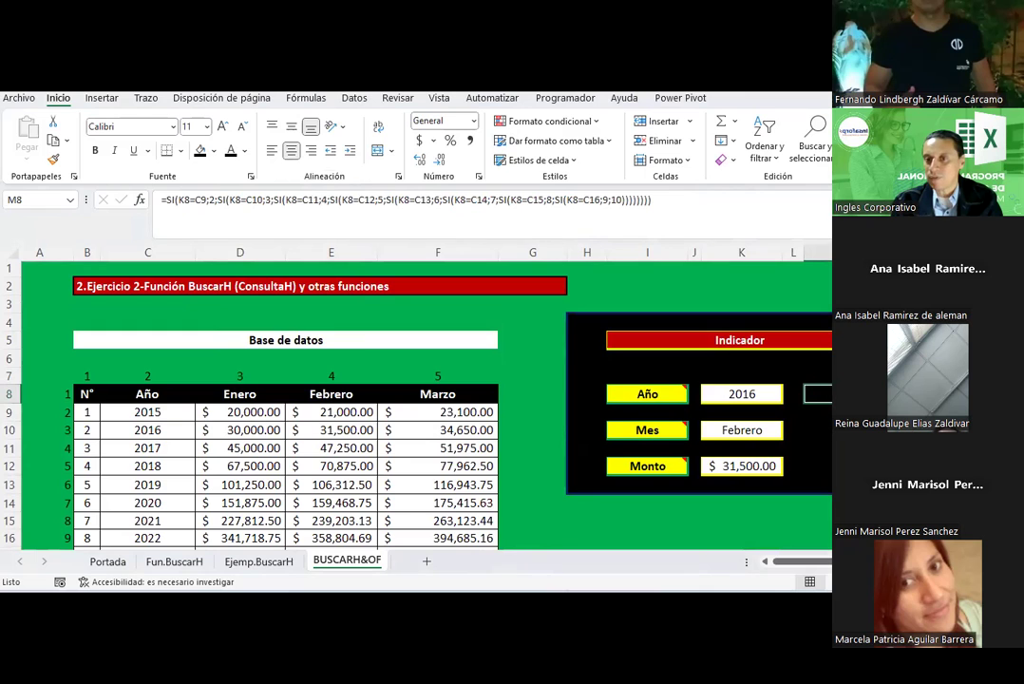
left_click(742, 393)
type("asdasd")
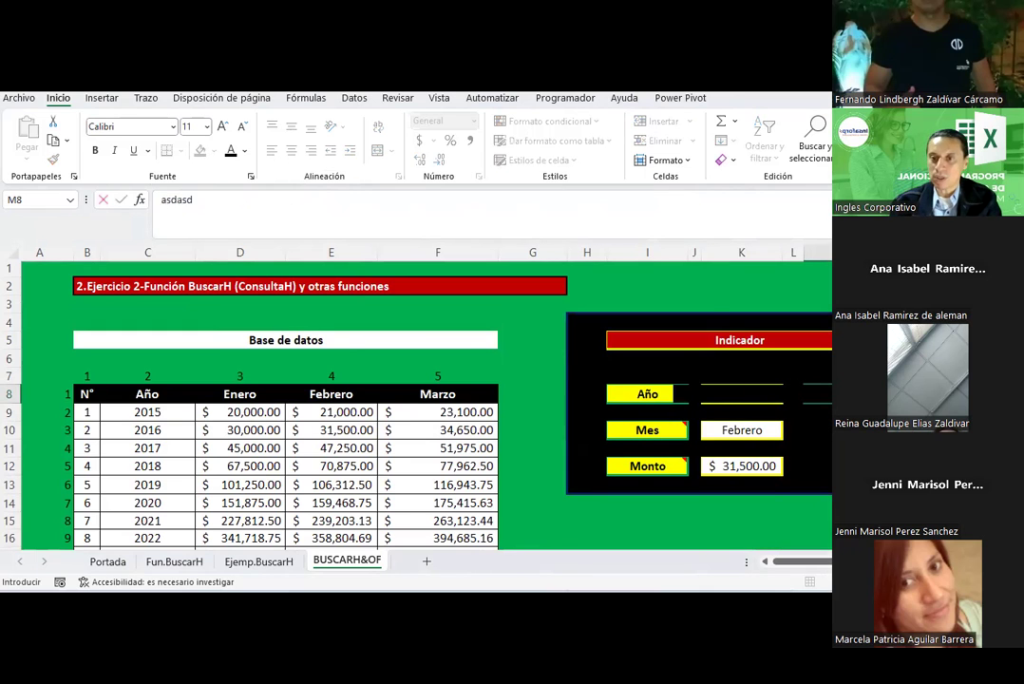
key("Return")
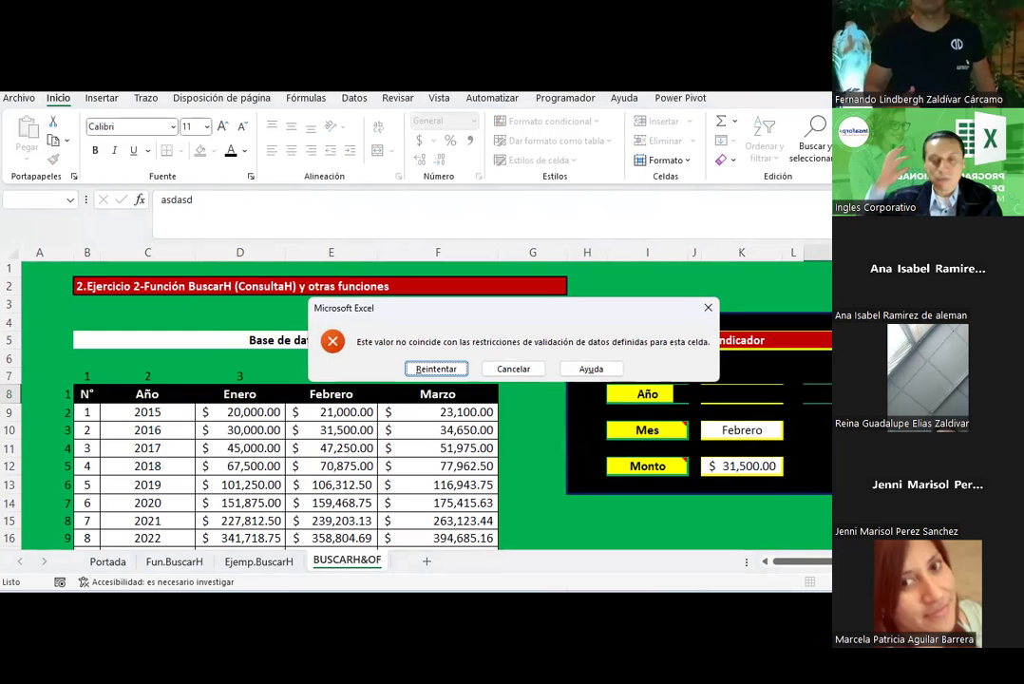
key("Escape")
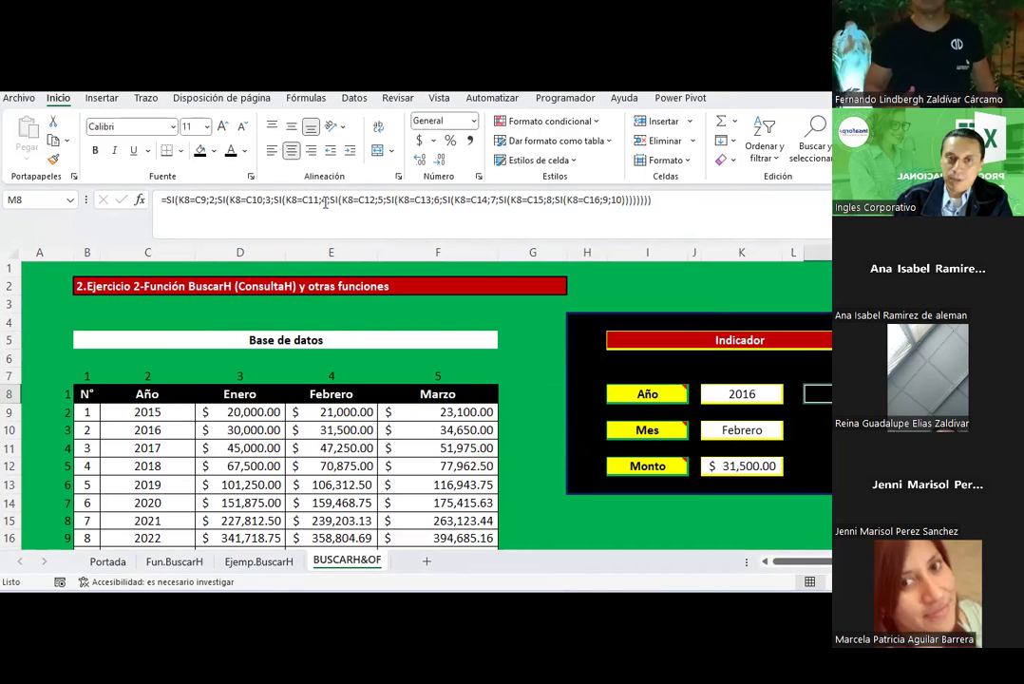
left_click(244, 151)
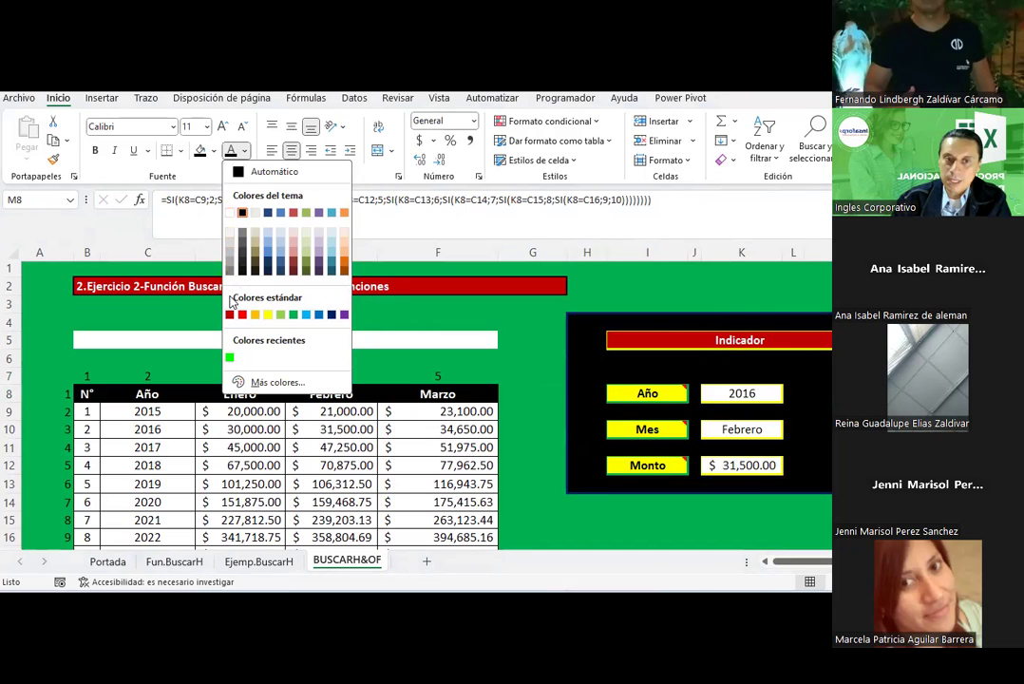
left_click(231, 271)
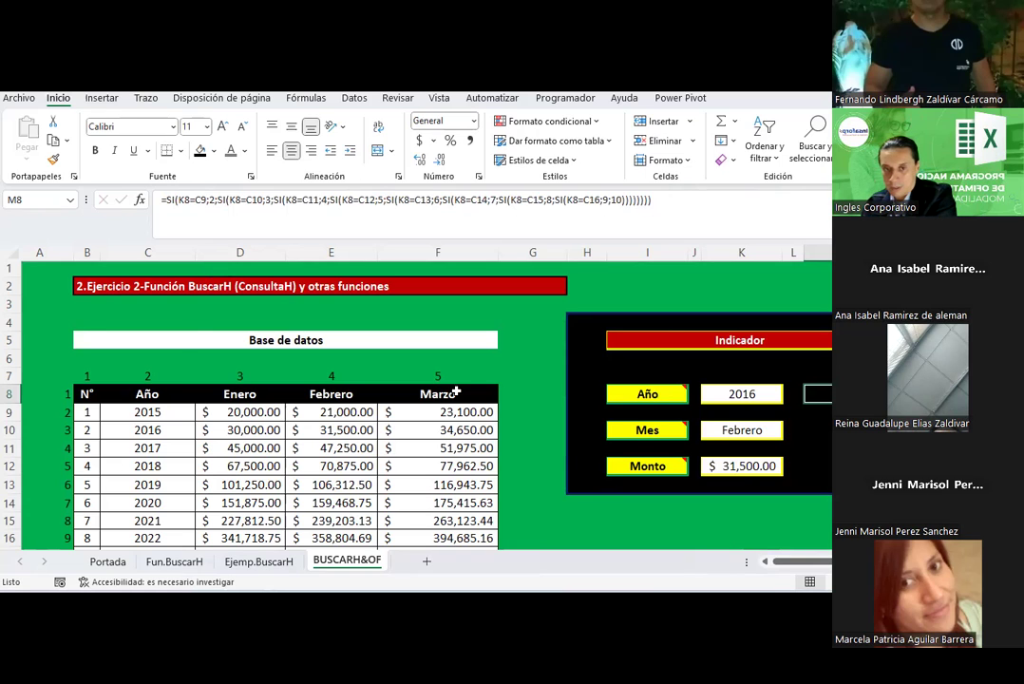
left_click(744, 466)
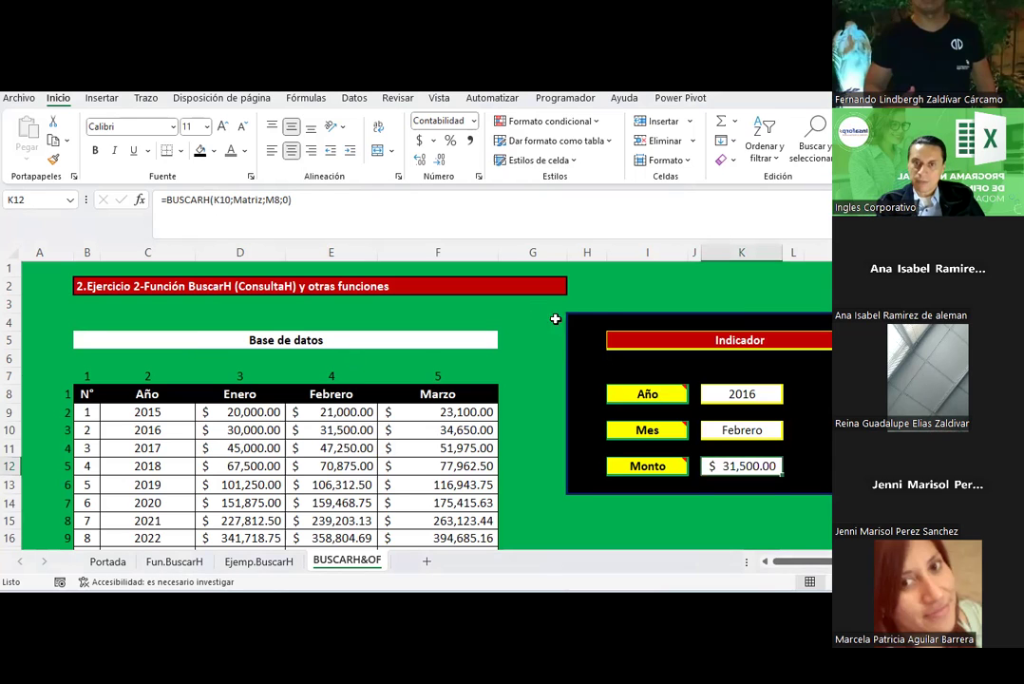
left_click(628, 340)
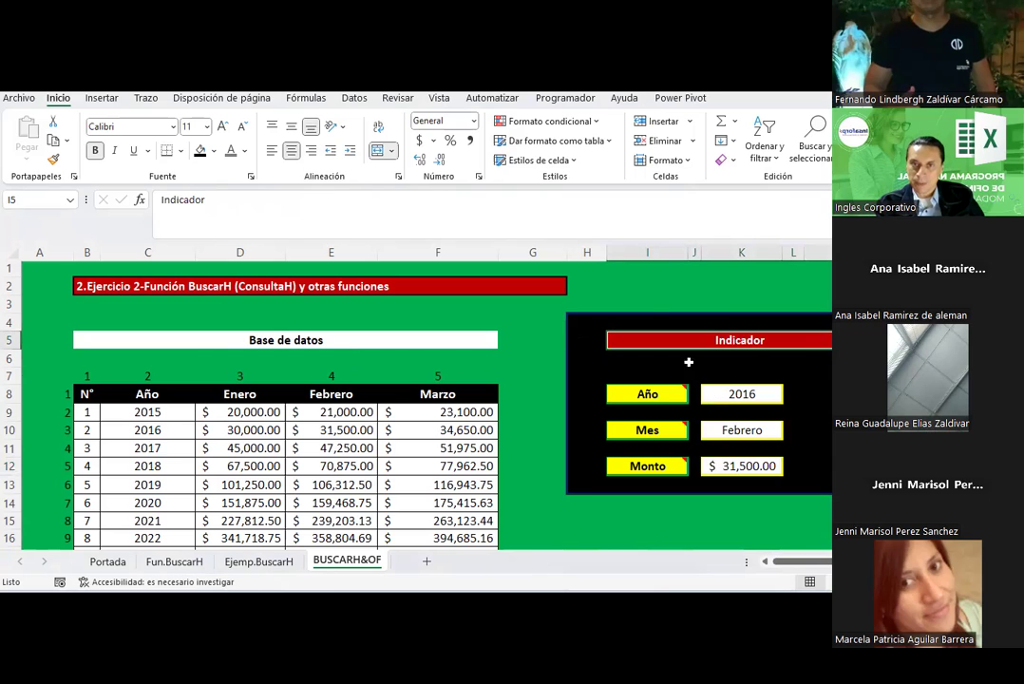
- Add a Data Validation rule so the Indicador cell allows only text of length equal to 3
left_click(354, 99)
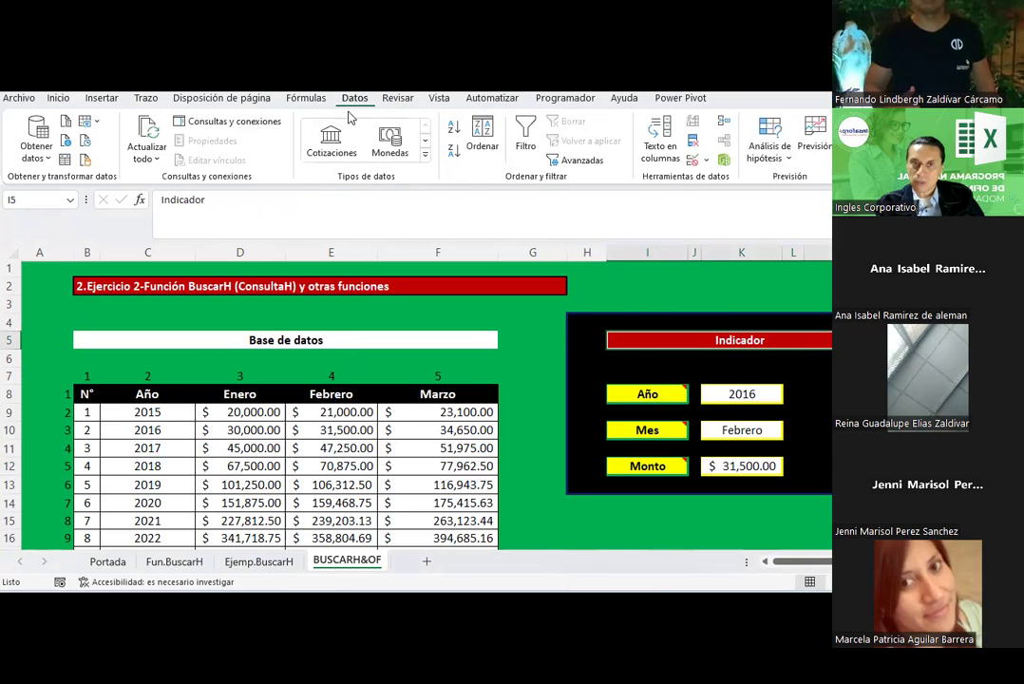
left_click(707, 162)
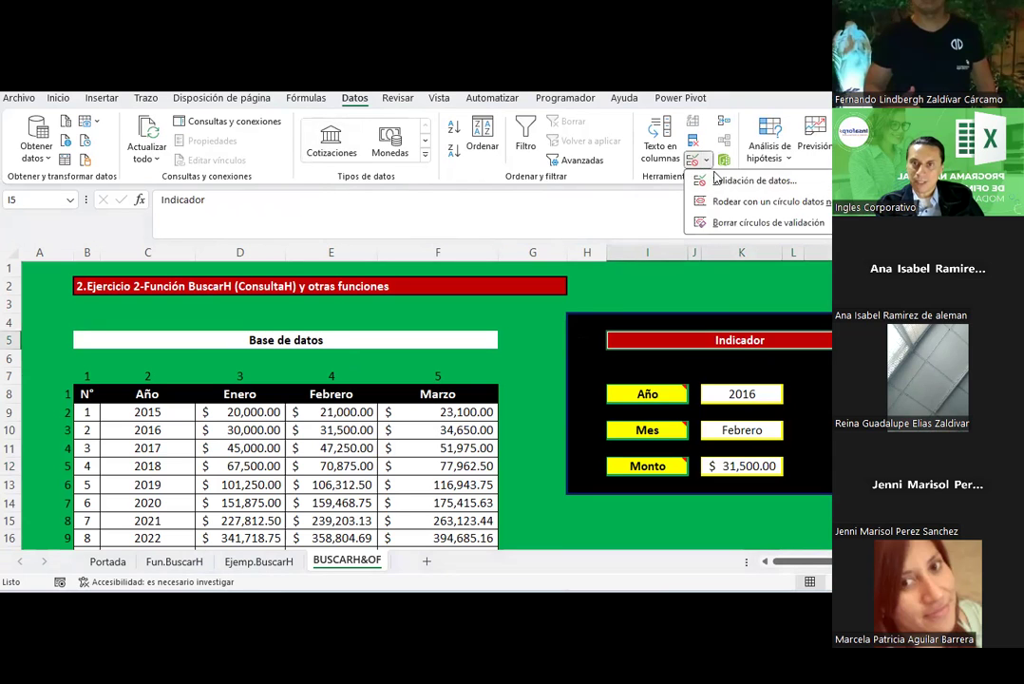
left_click(717, 180)
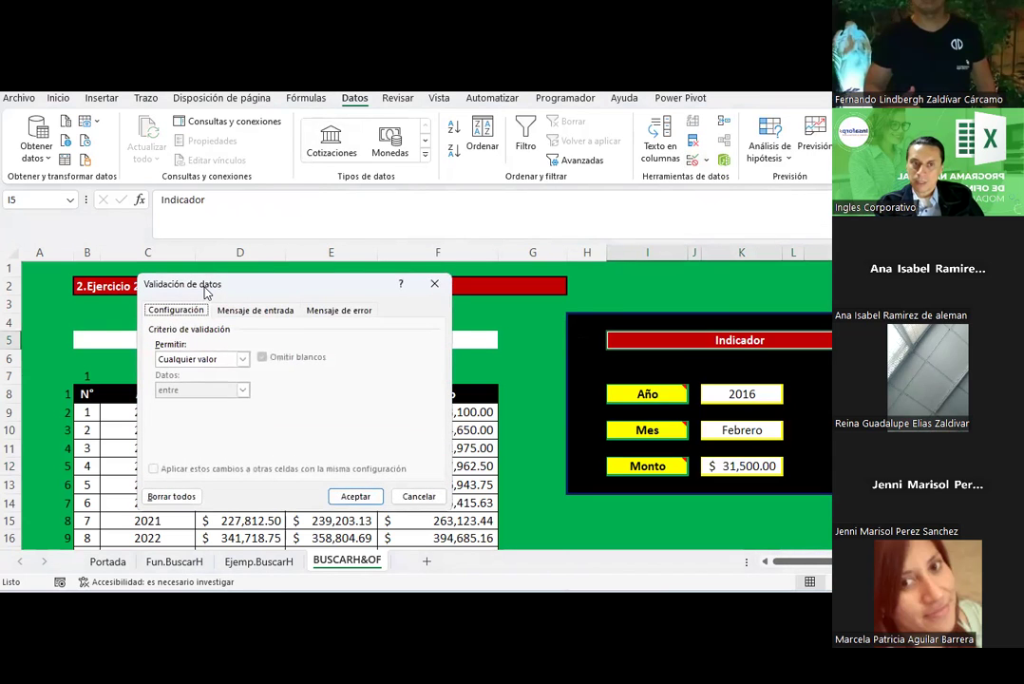
left_click_drag(205, 294, 314, 141)
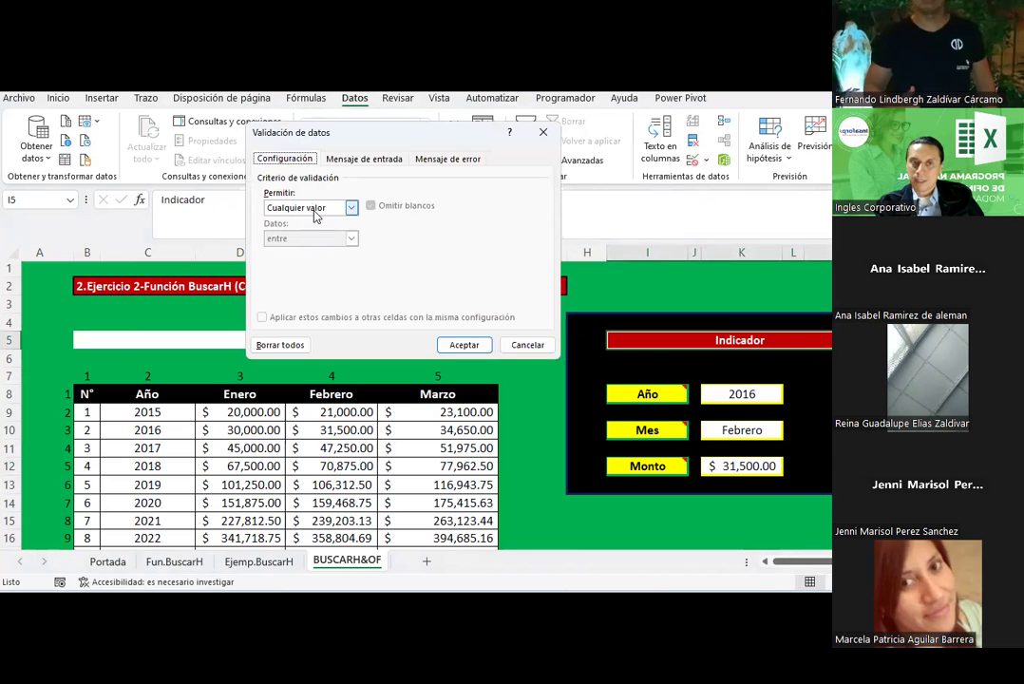
left_click(350, 209)
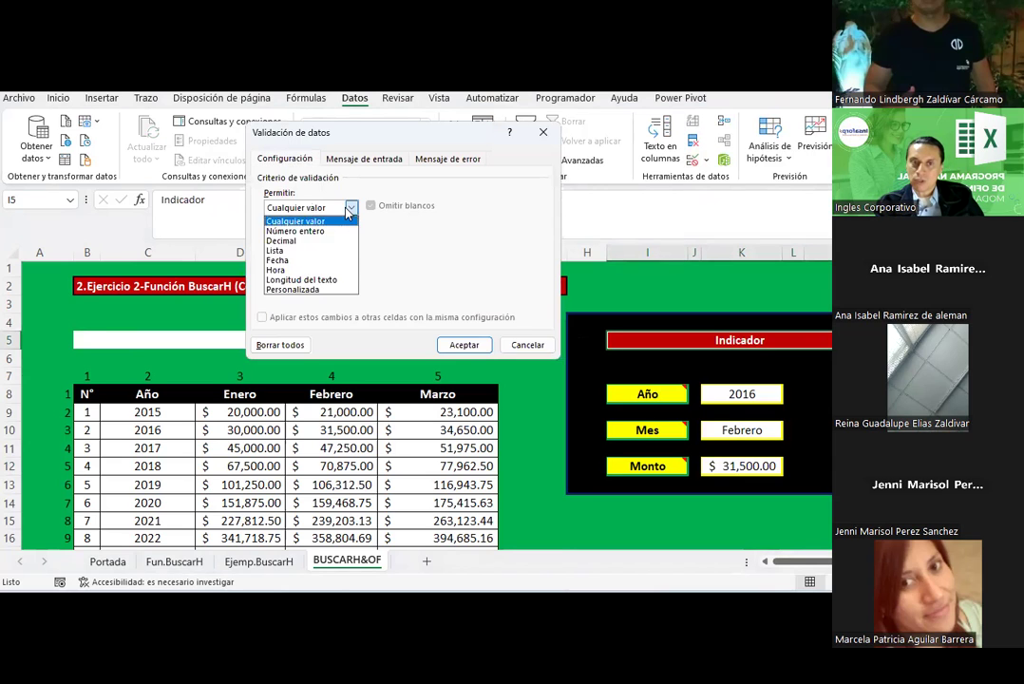
left_click(282, 252)
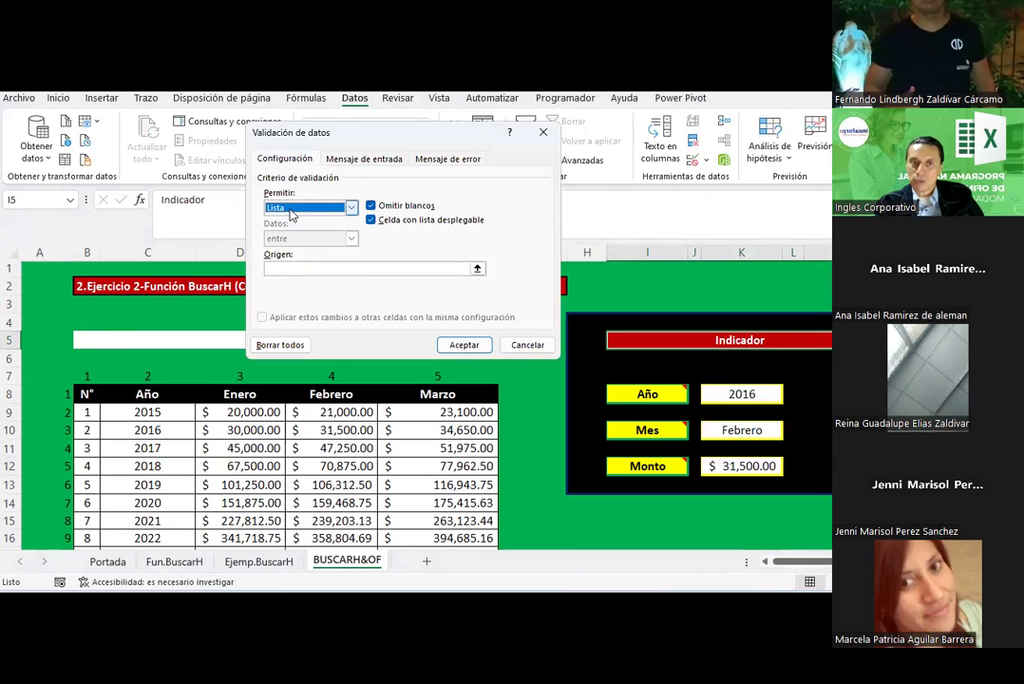
left_click(304, 207)
left_click(299, 279)
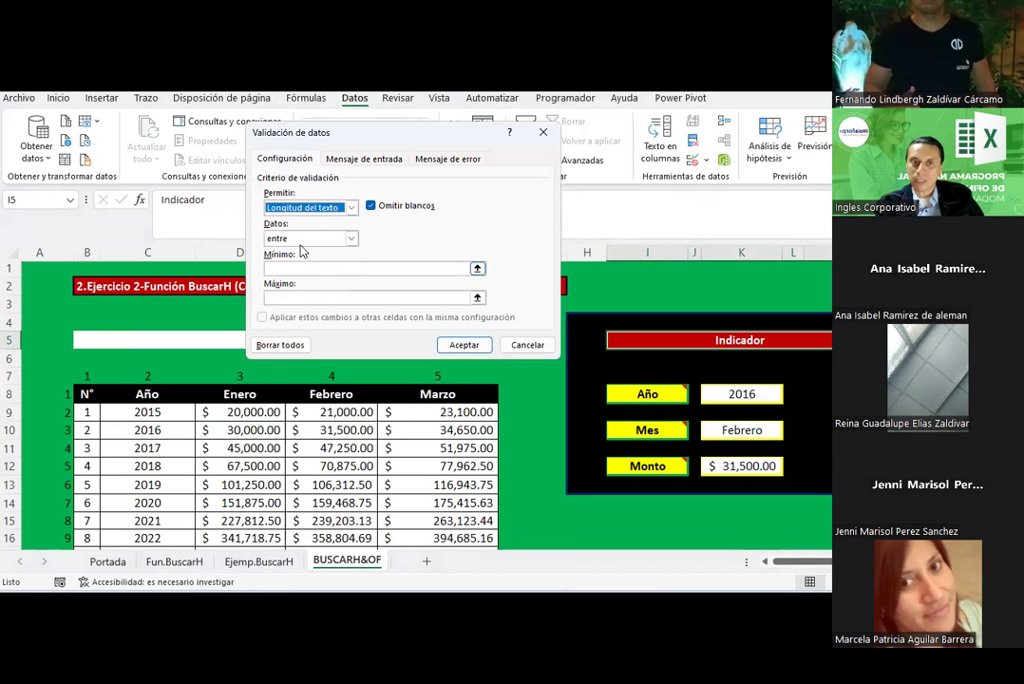
left_click(351, 240)
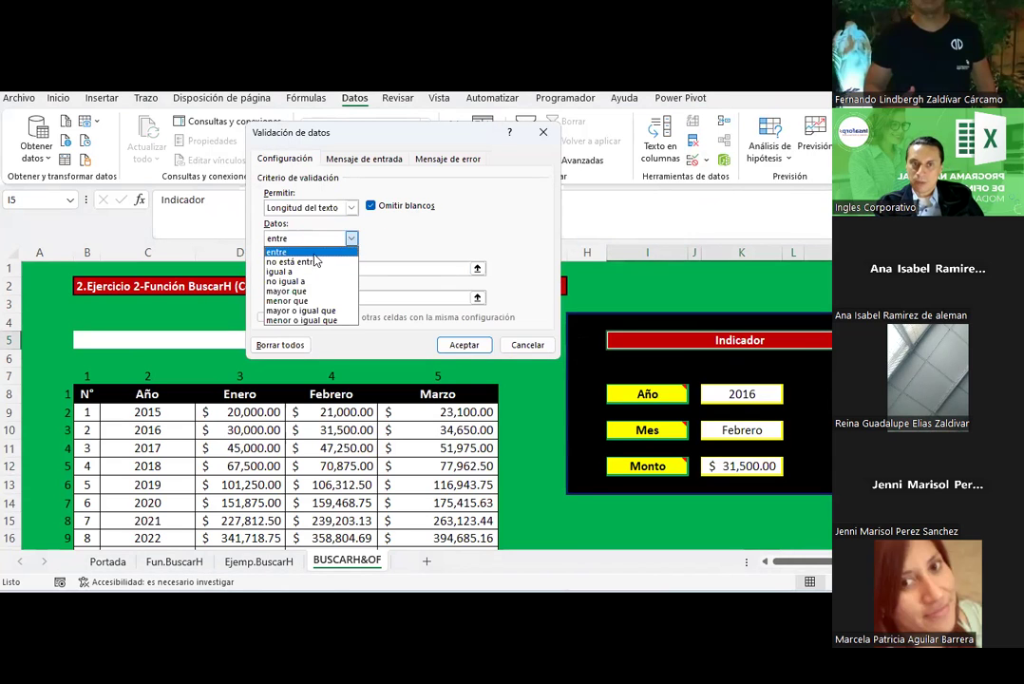
left_click(283, 272)
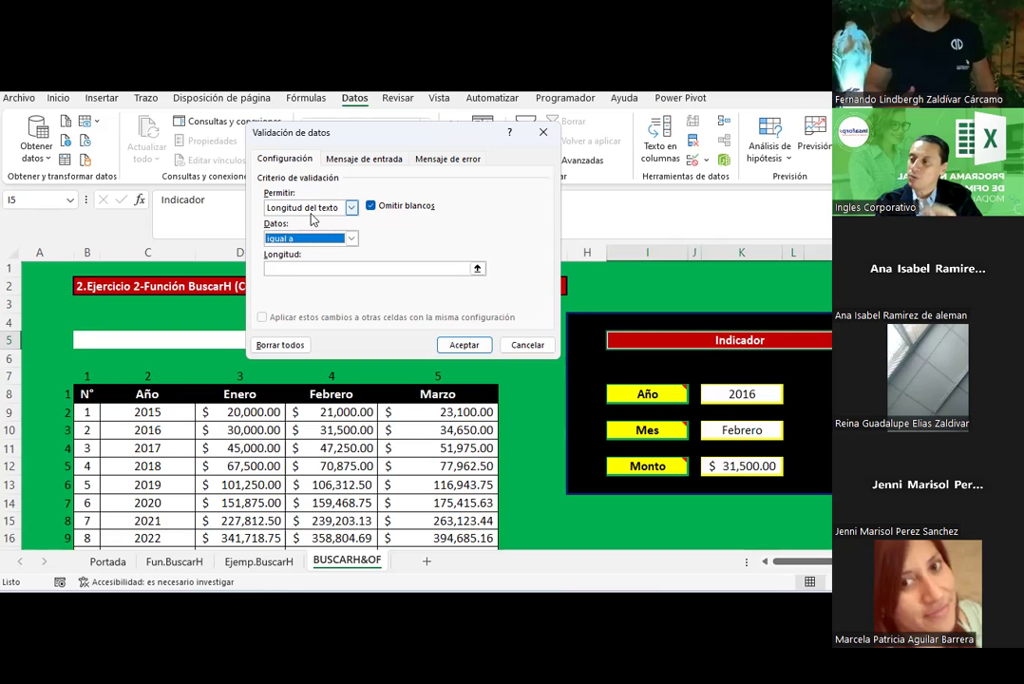
left_click(299, 269)
type("5")
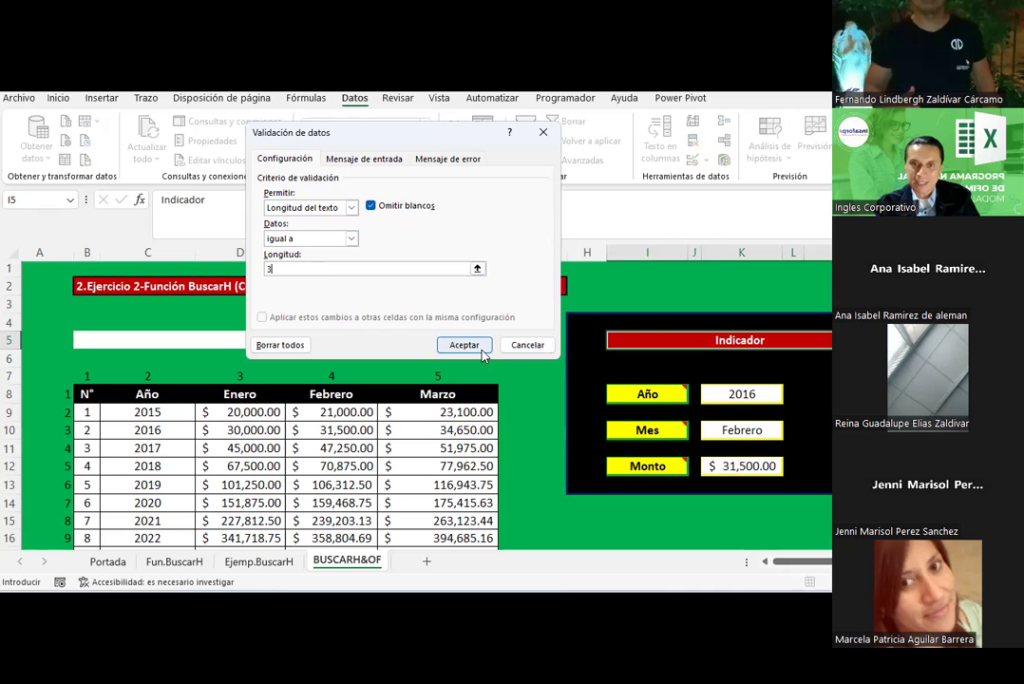
left_click(464, 345)
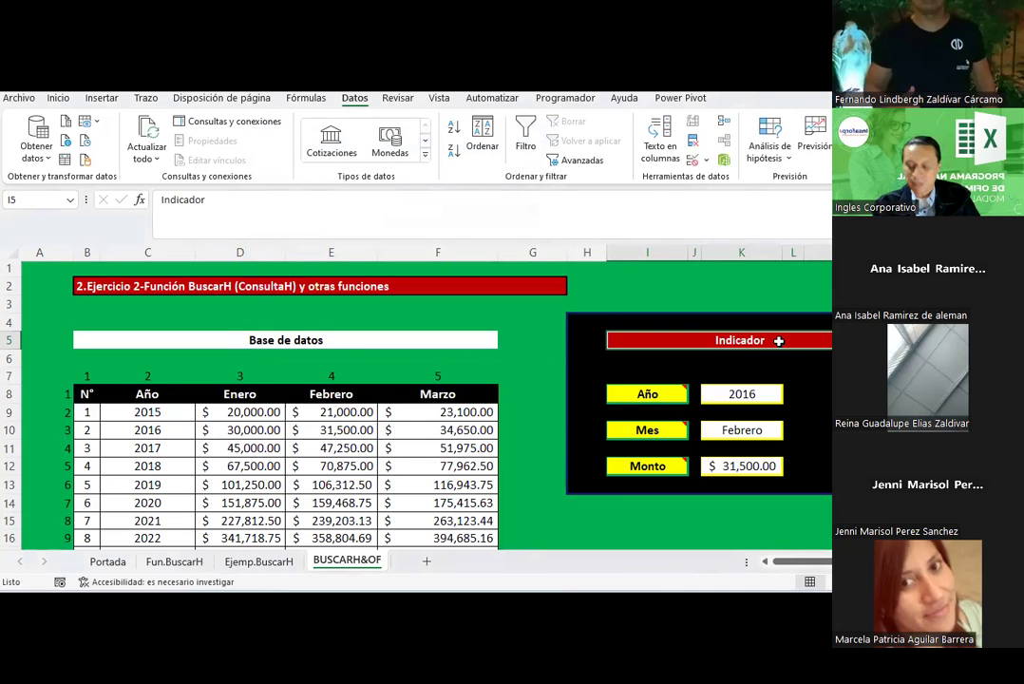
type("Ind")
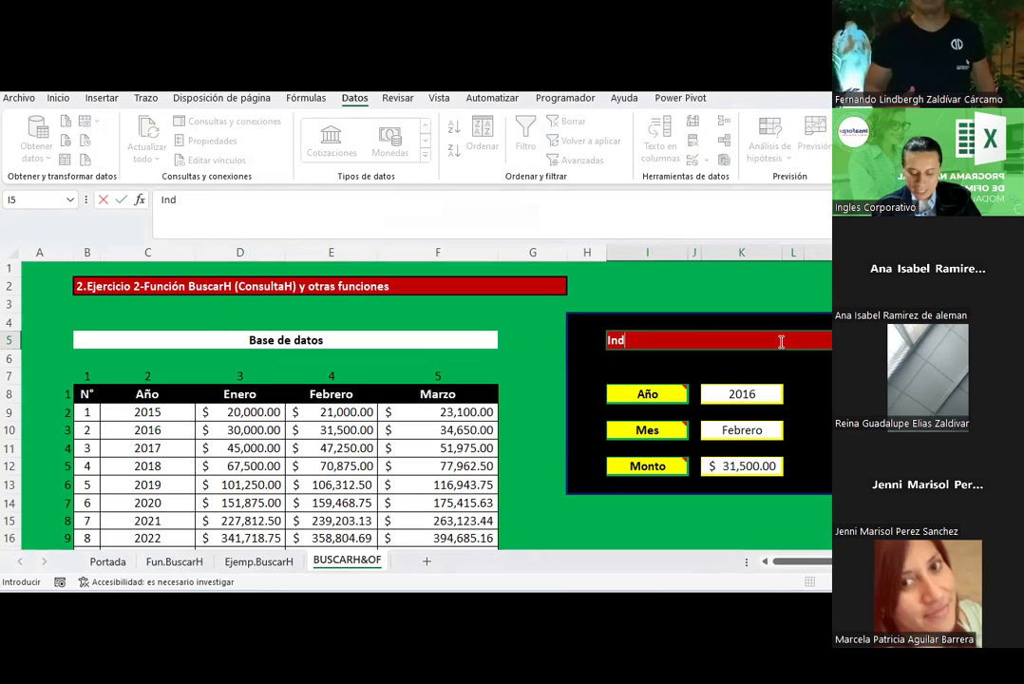
type("icador")
key("Return")
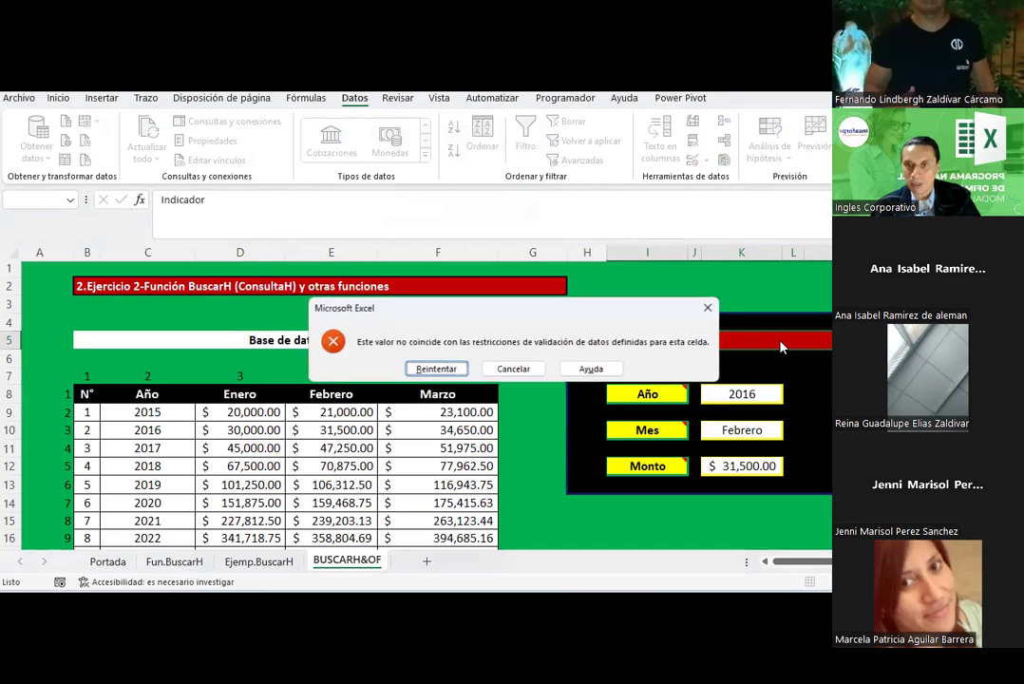
key("Escape")
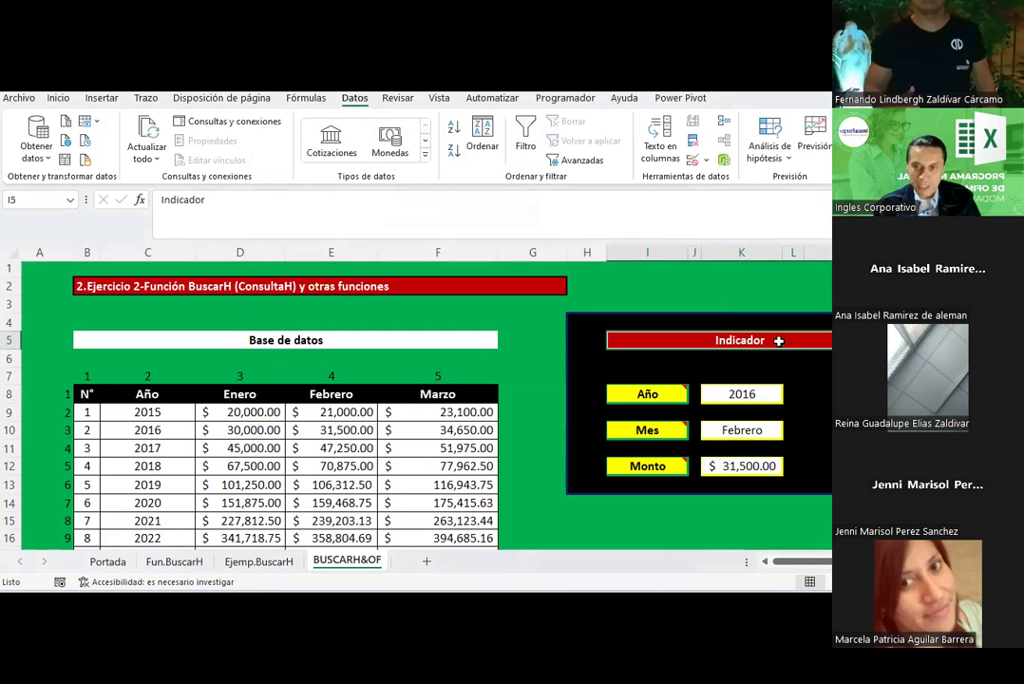
type("Ind")
key("Return")
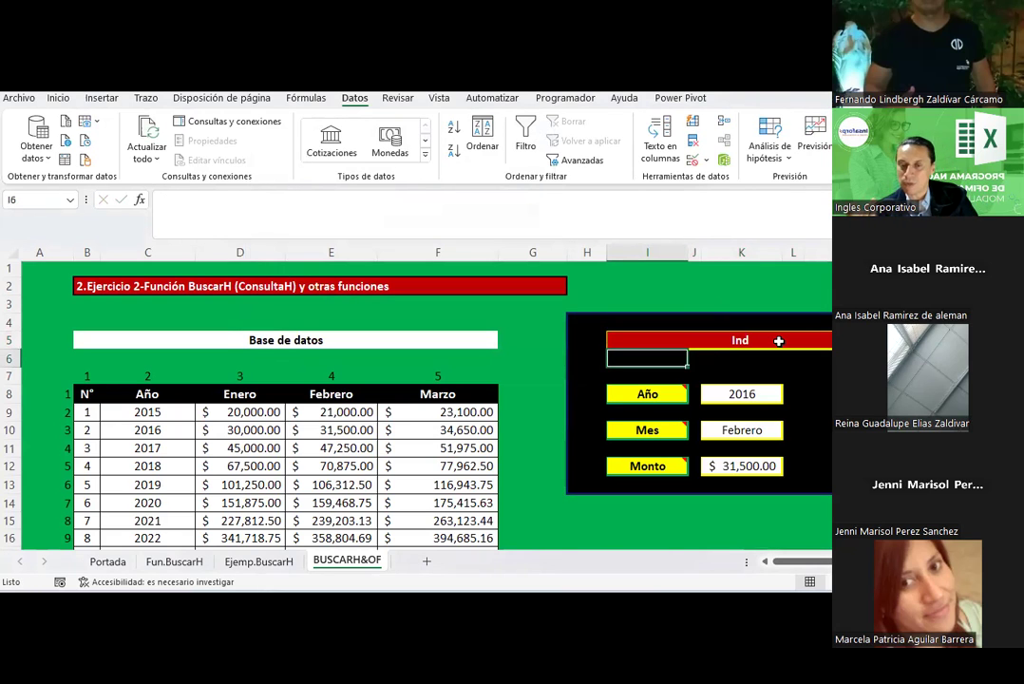
left_click(777, 340)
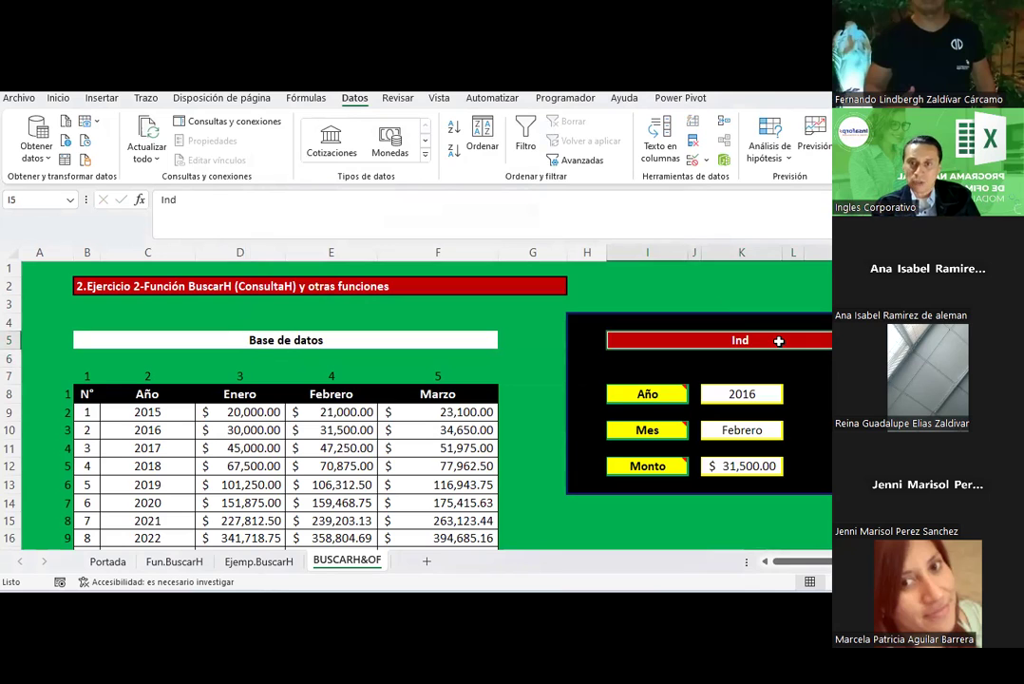
left_click(705, 159)
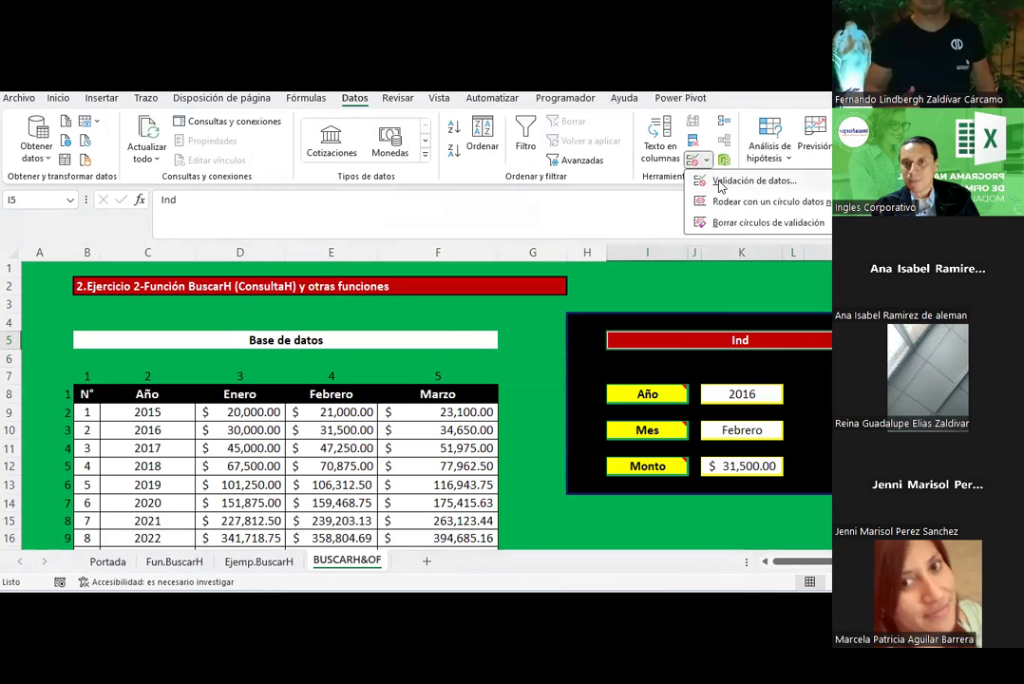
left_click(720, 181)
left_click(269, 270)
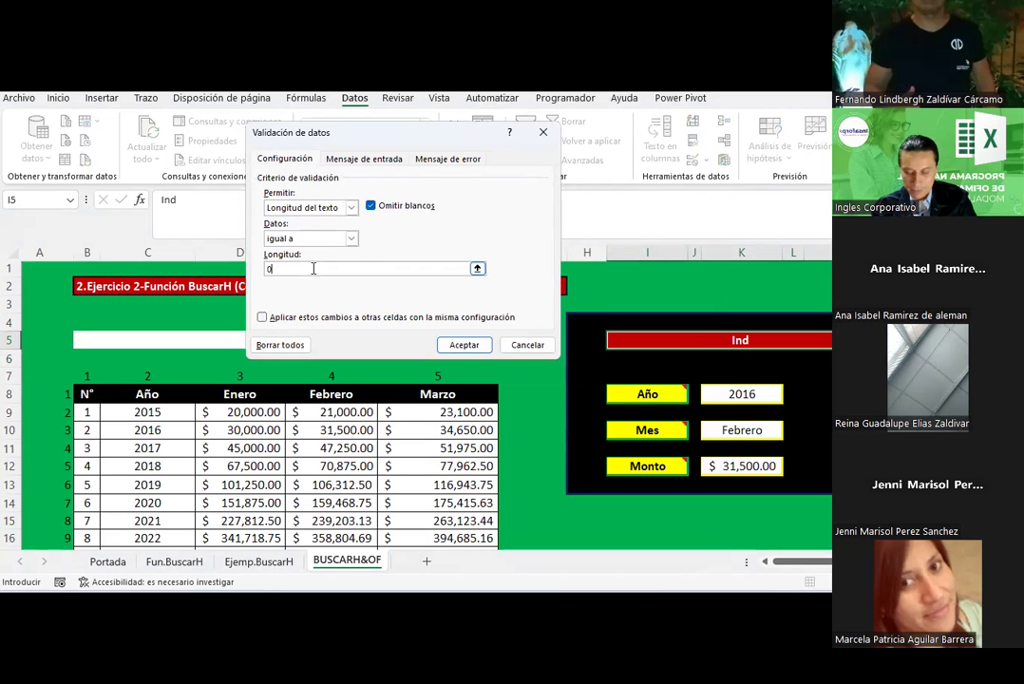
key("Return")
type("dasd")
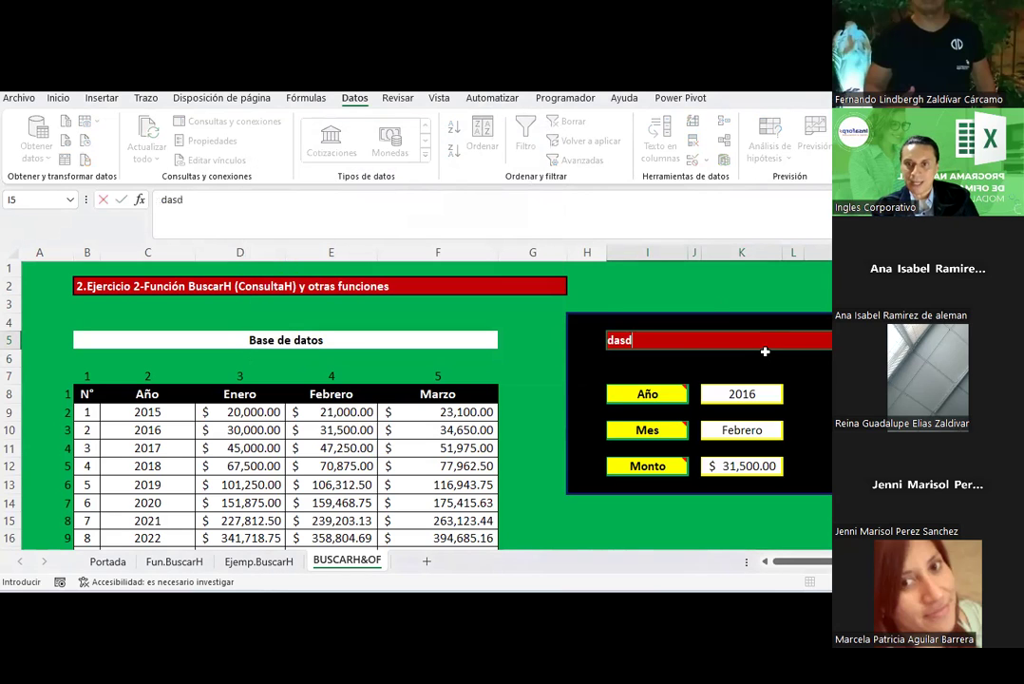
key("Return")
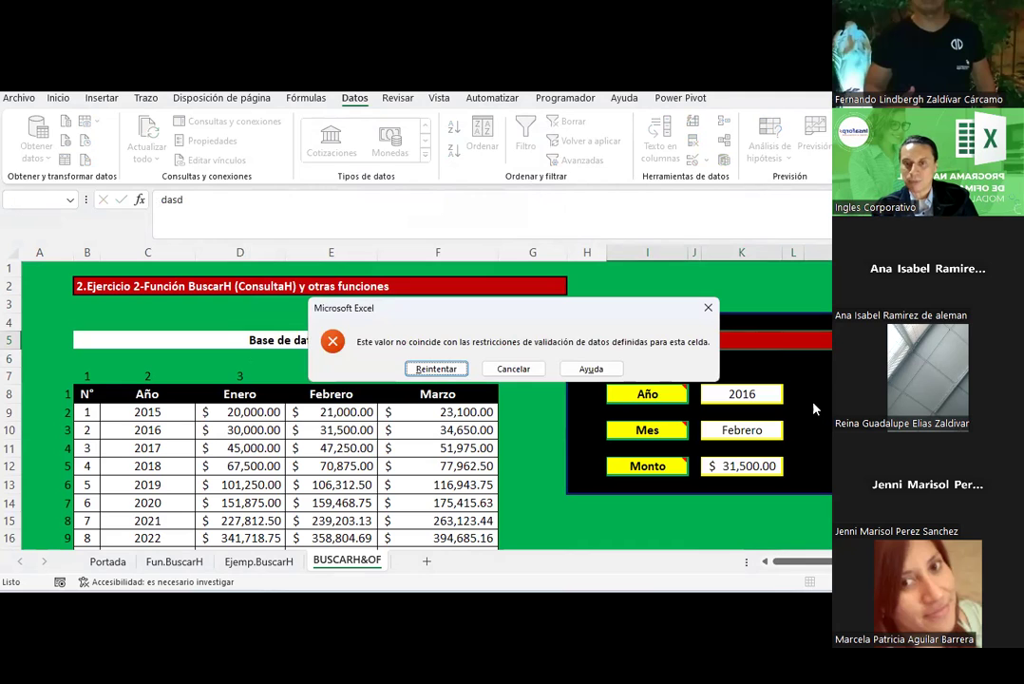
key("Escape")
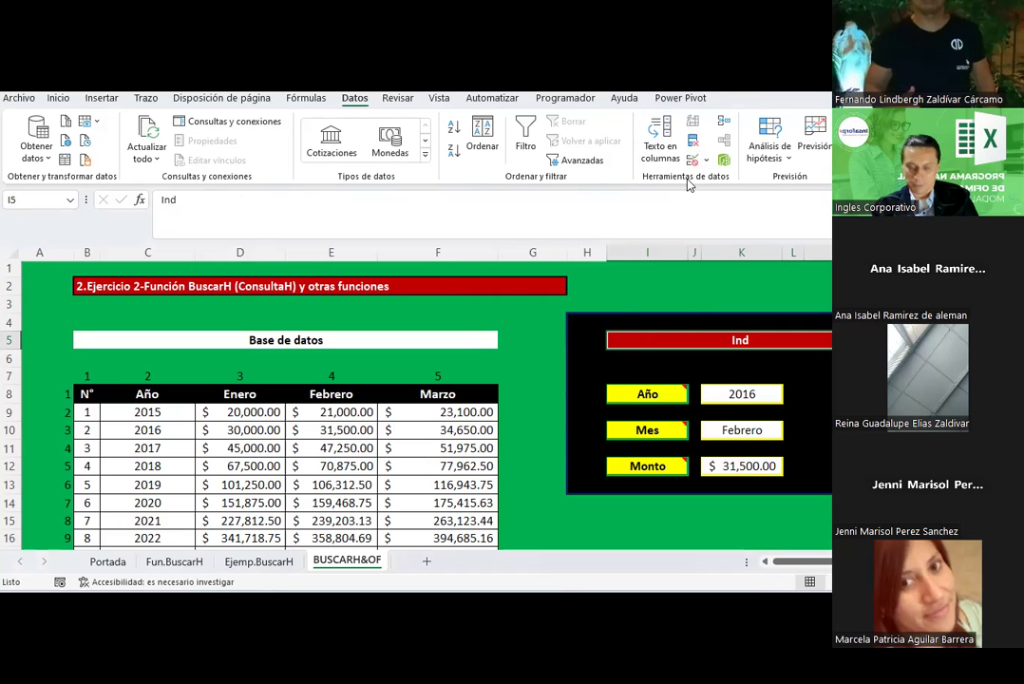
type("icador")
- Confirm the Indicador header in I5 and move off the indicator panel cells
left_click(755, 393)
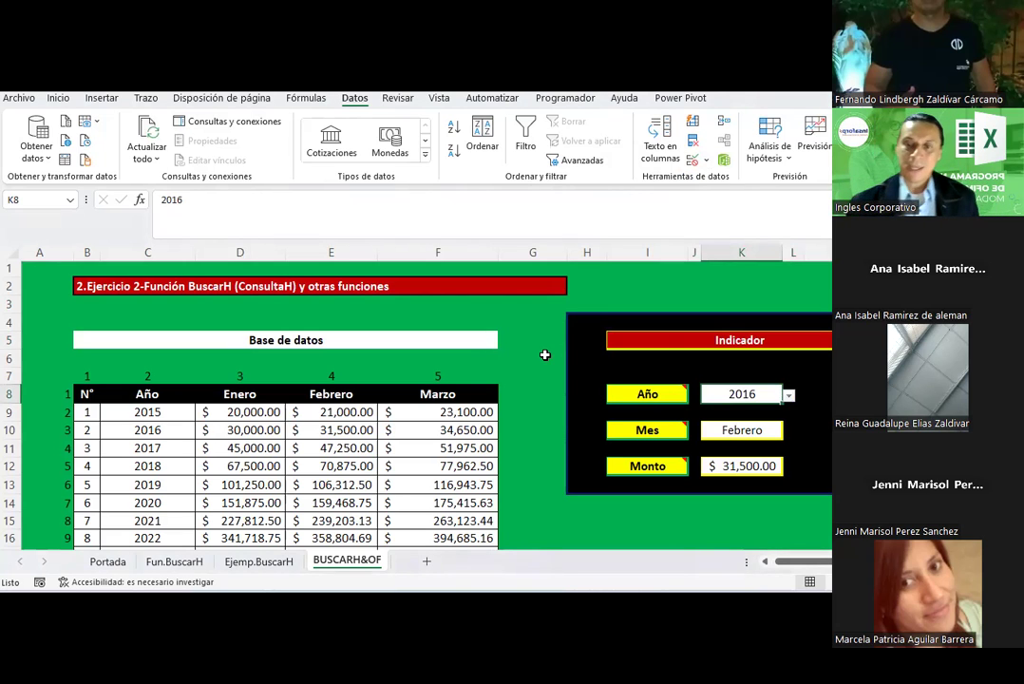
left_click(544, 356)
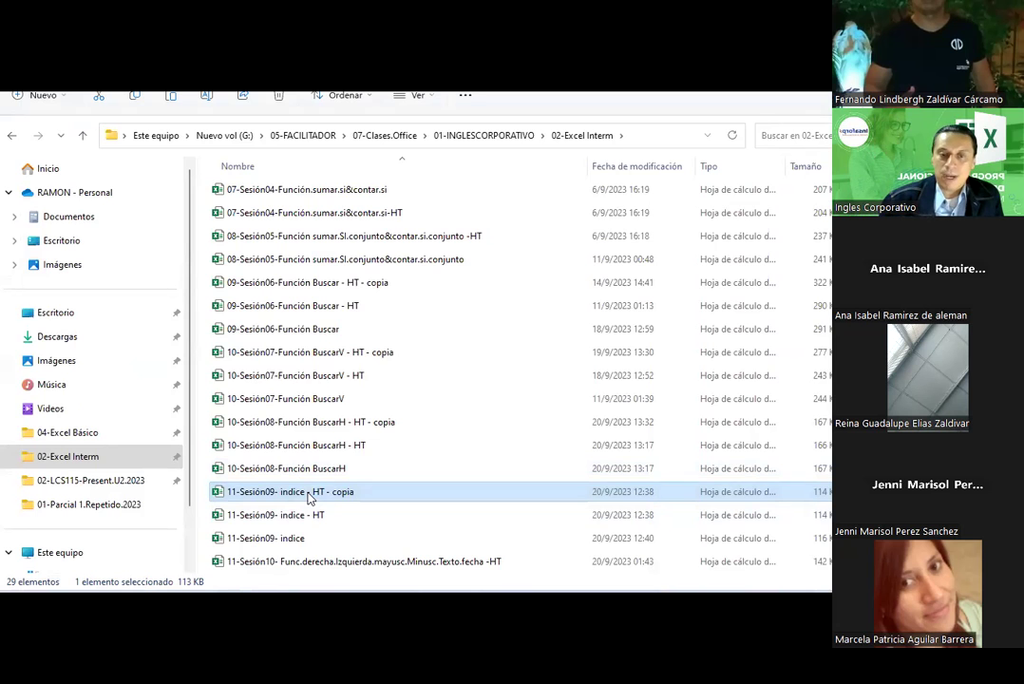
- Open the 11-Sesión09- indice - HT - copia workbook from File Explorer
double_click(309, 498)
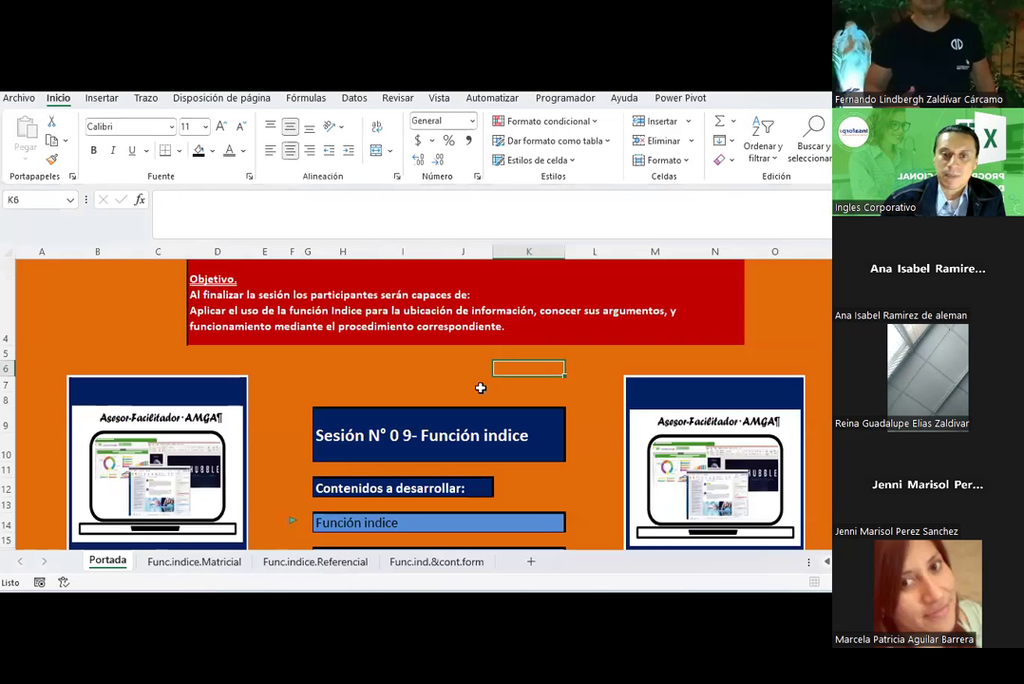
left_click(481, 388)
scroll(480, 388, "down", 3)
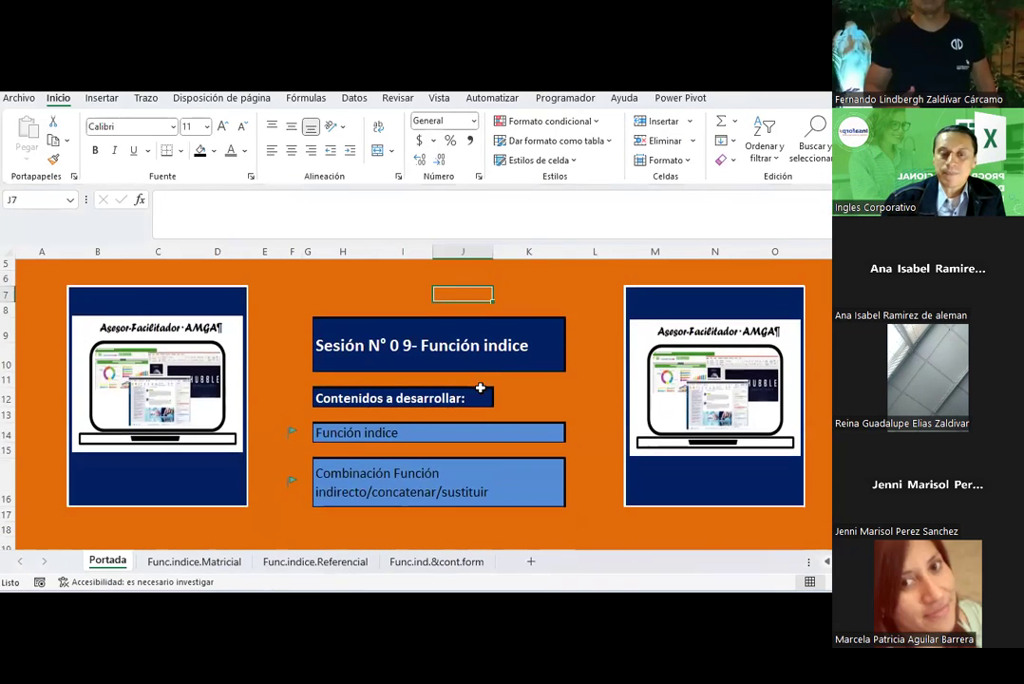
scroll(481, 387, "down", 2)
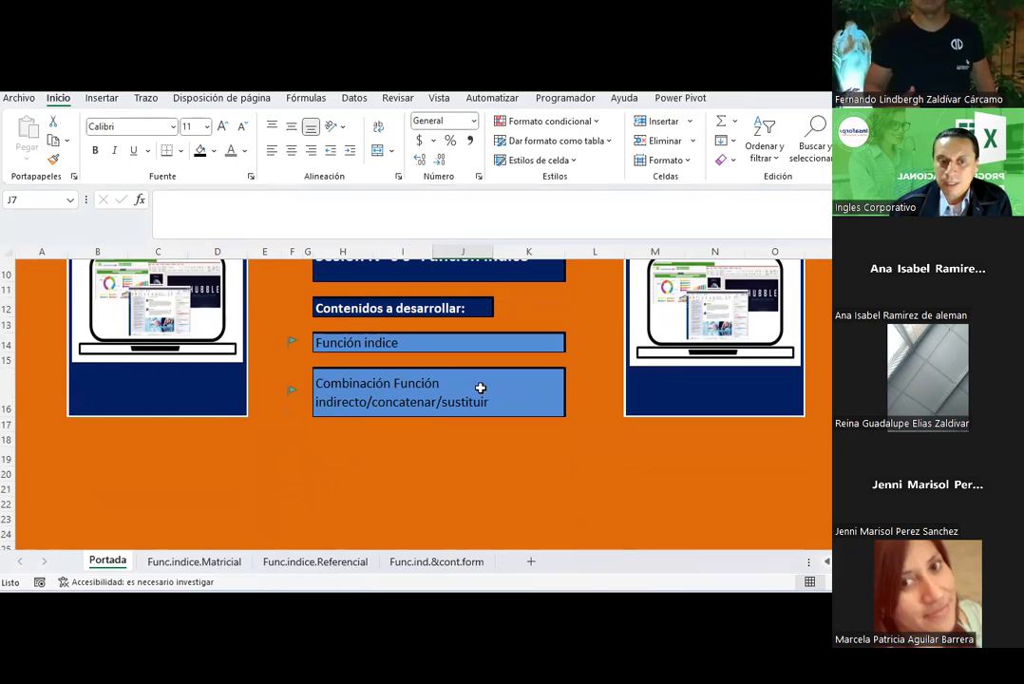
left_click(480, 387)
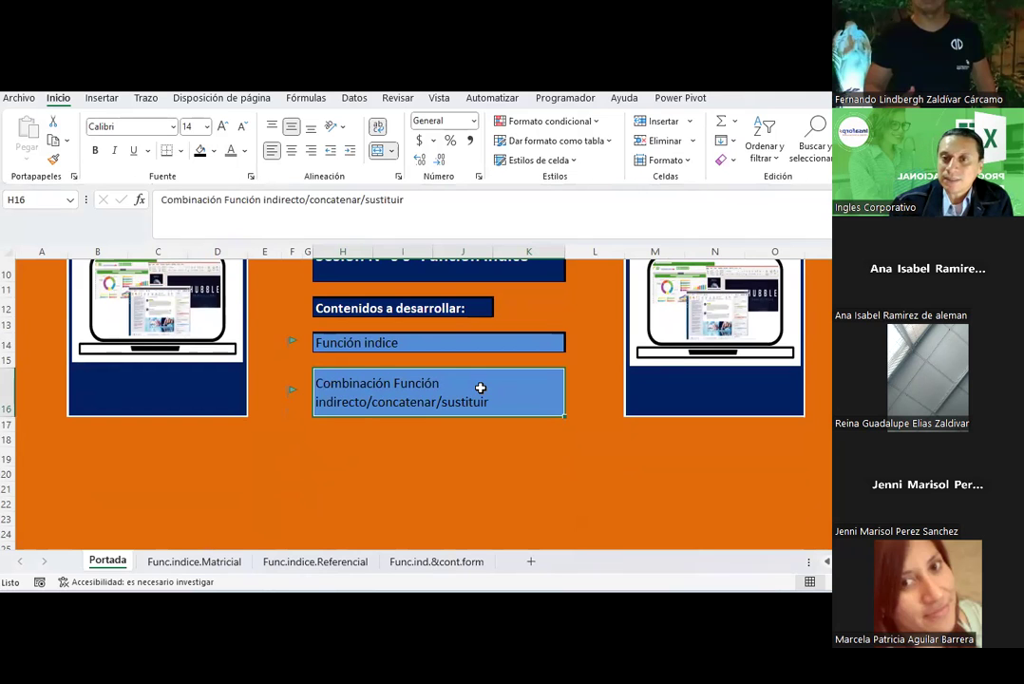
- Go to the Func.indice.Matricial sheet and scroll down to the Búsqueda matricial area
left_click(201, 561)
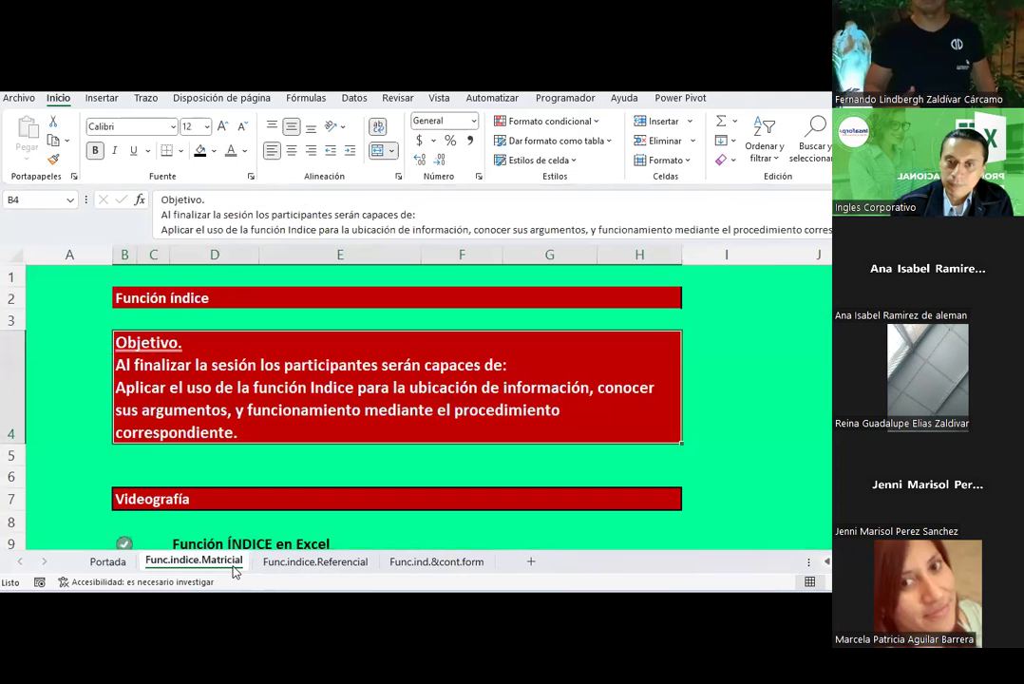
scroll(331, 373, "down", 3)
scroll(331, 373, "down", 3)
scroll(332, 372, "down", 3)
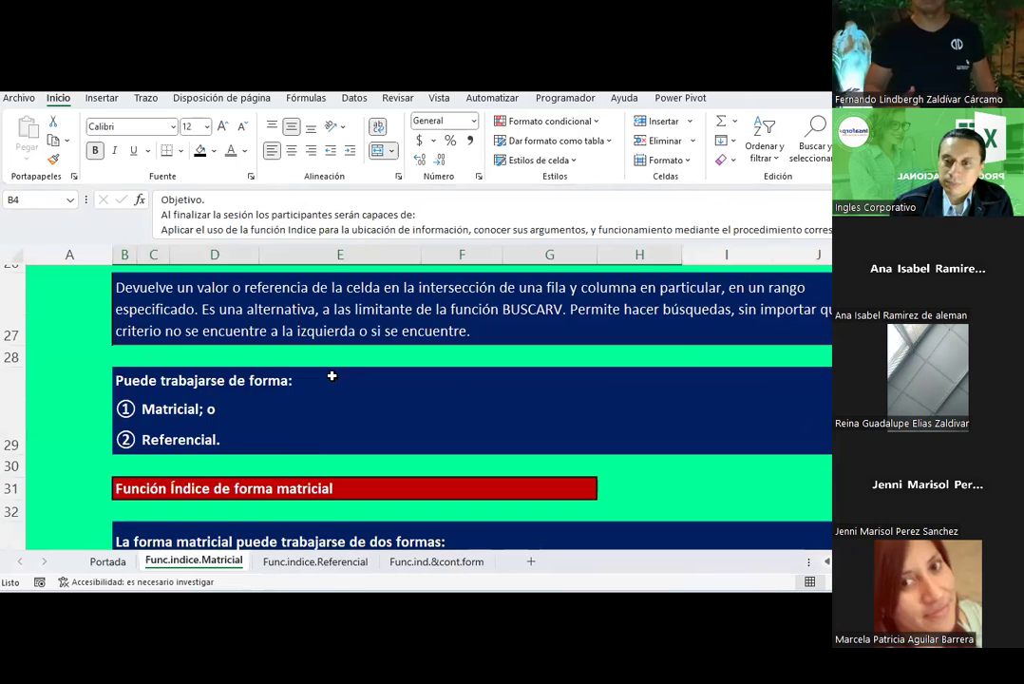
scroll(332, 376, "down", 2)
scroll(331, 376, "down", 3)
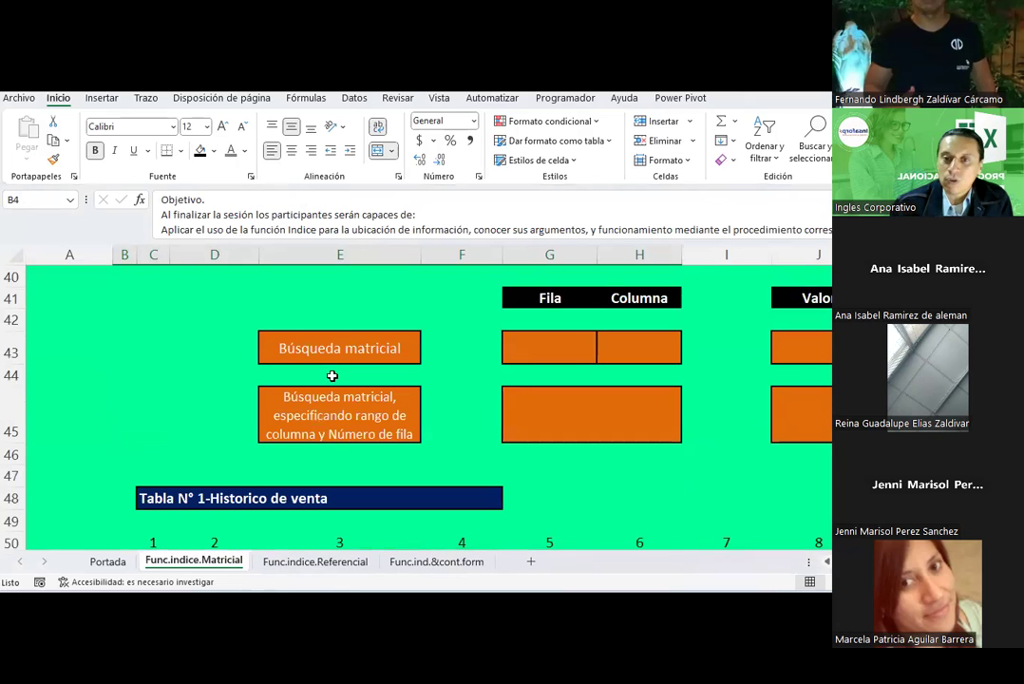
scroll(331, 377, "up", 2)
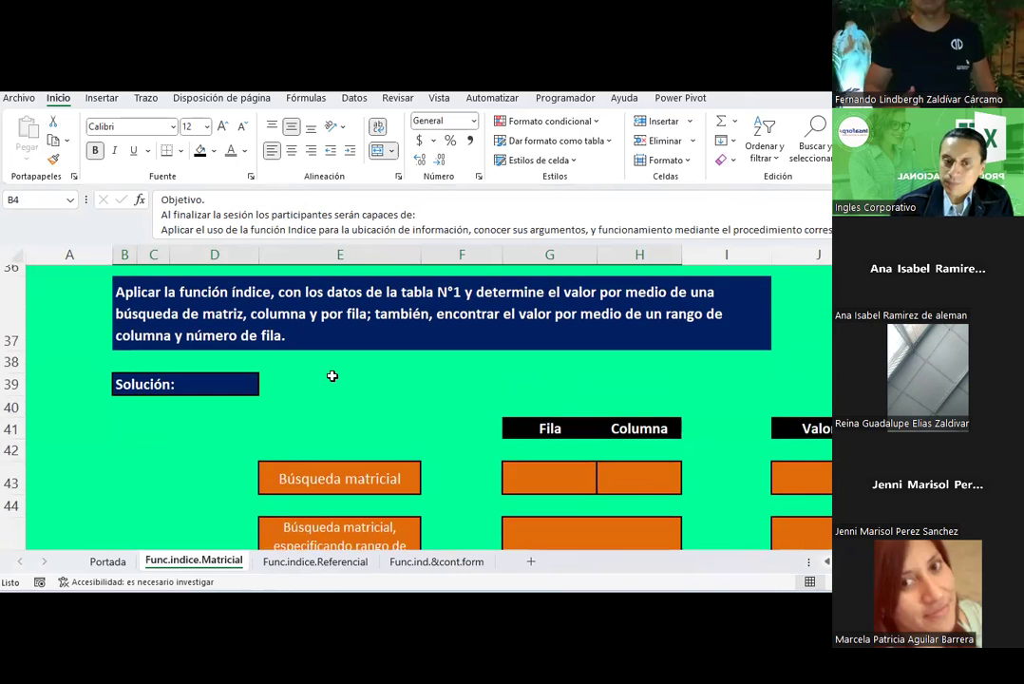
scroll(332, 376, "down", 3)
scroll(338, 373, "down", 1)
scroll(314, 370, "down", 1)
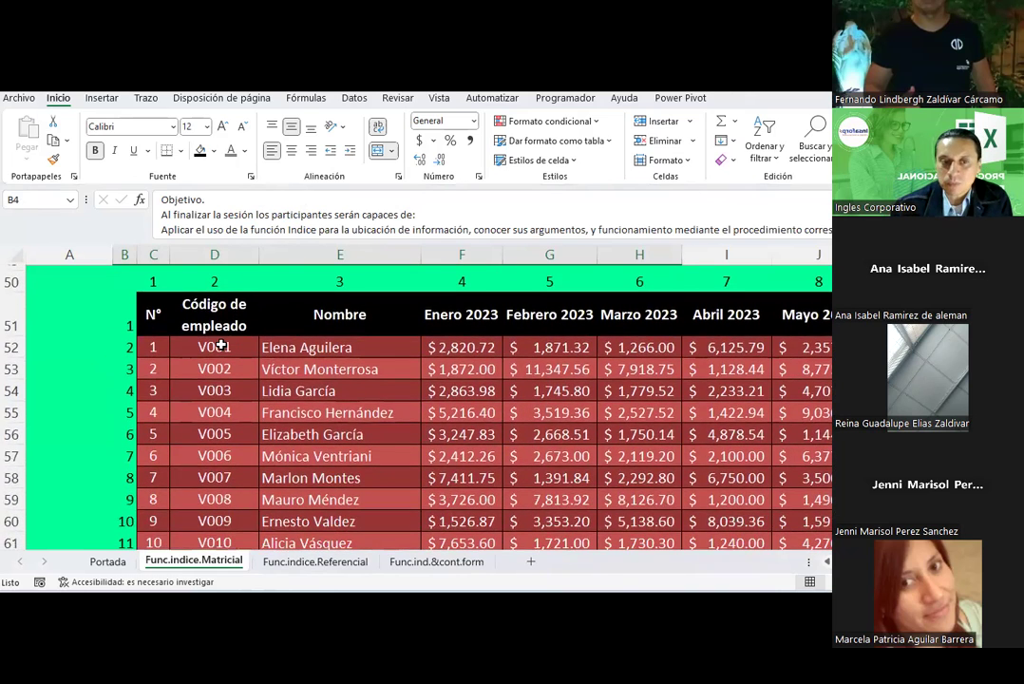
mouse_move(220, 347)
left_mouse_down()
mouse_move(689, 444)
mouse_move(825, 537)
left_mouse_up()
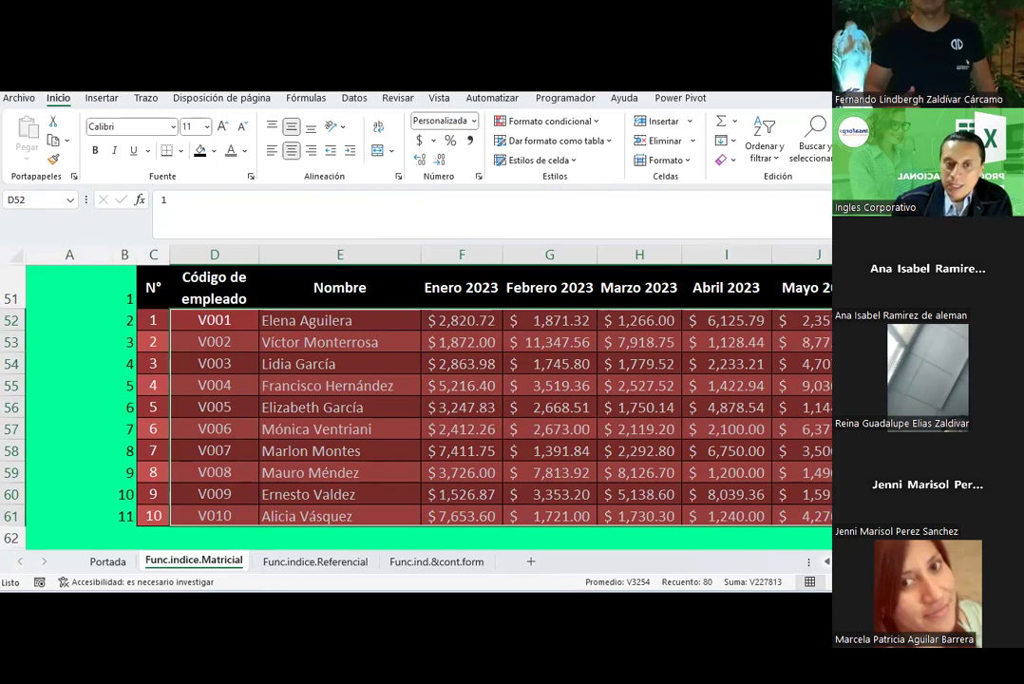
left_click(108, 561)
scroll(347, 407, "up", 3)
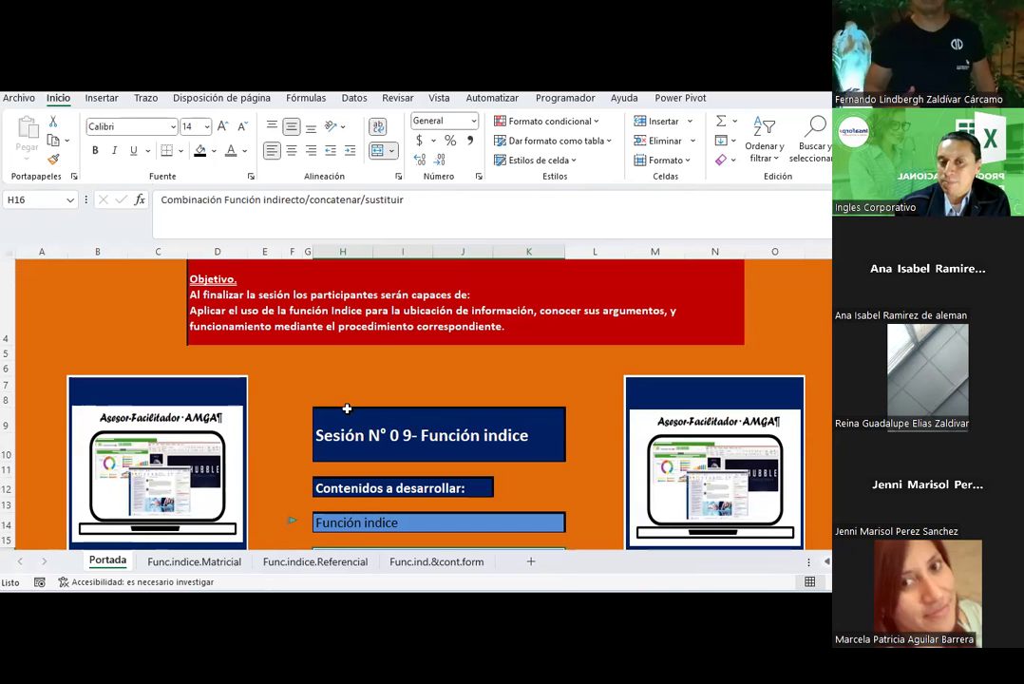
left_click(344, 368)
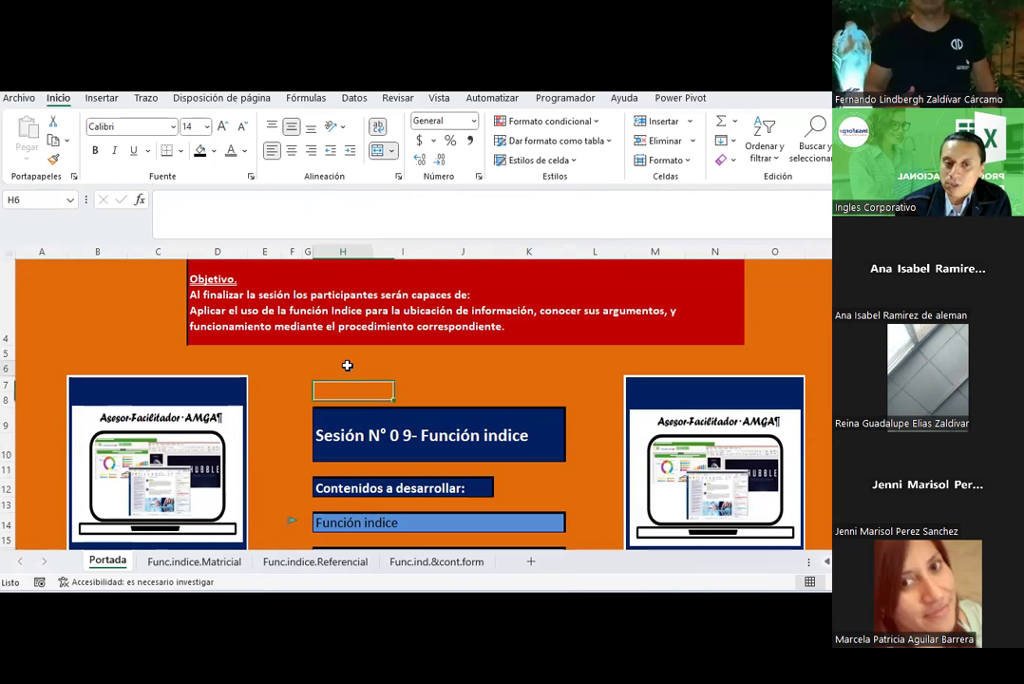
left_click(204, 562)
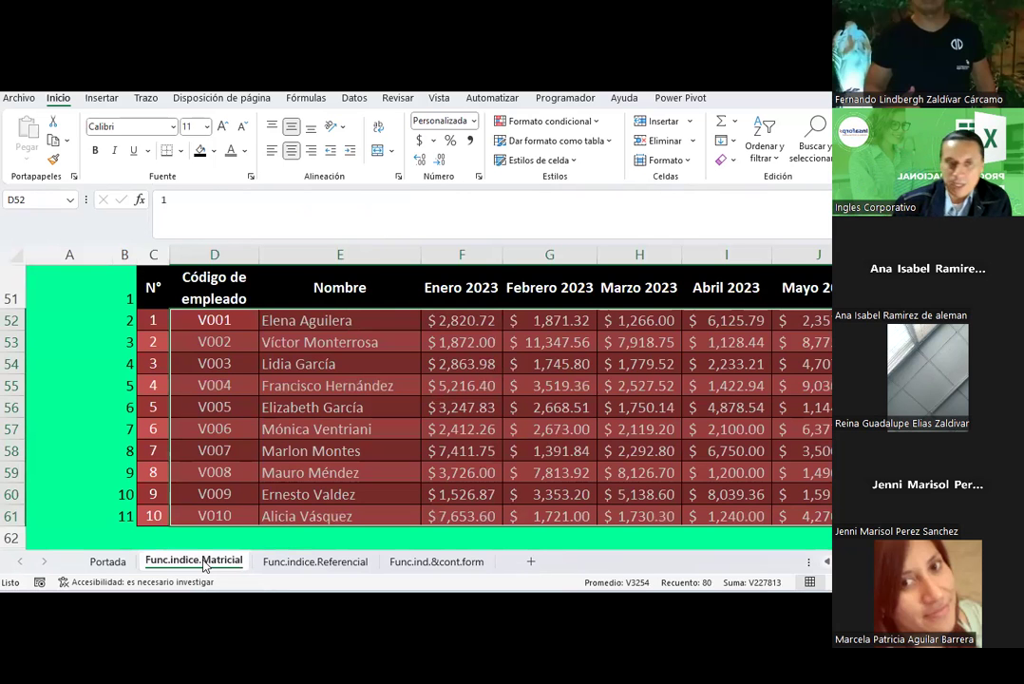
left_click(309, 385)
scroll(307, 389, "up", 5)
scroll(307, 389, "up", 9)
scroll(307, 389, "up", 2)
scroll(307, 389, "up", 1)
scroll(306, 390, "down", 4)
scroll(307, 390, "down", 5)
scroll(307, 389, "up", 1)
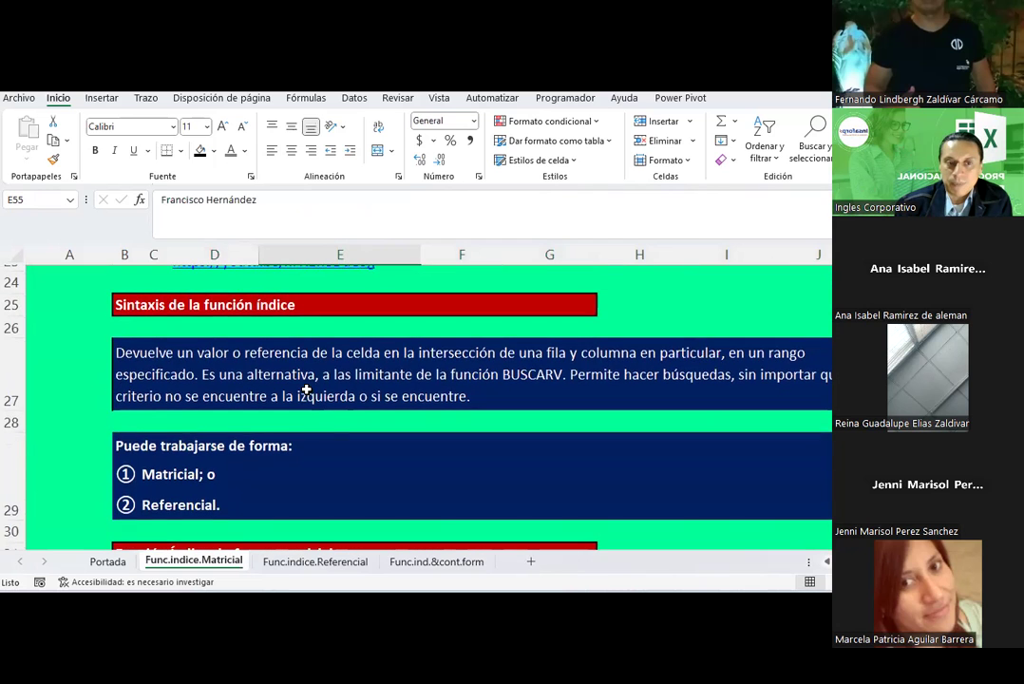
scroll(307, 389, "up", 1)
scroll(306, 390, "down", 1)
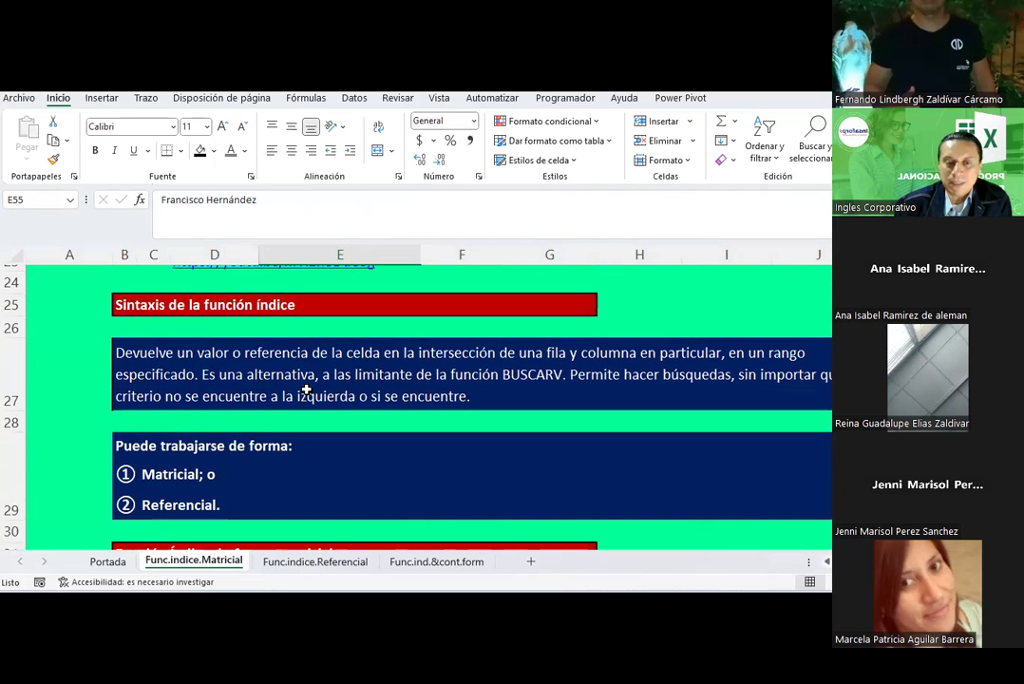
left_click(307, 389)
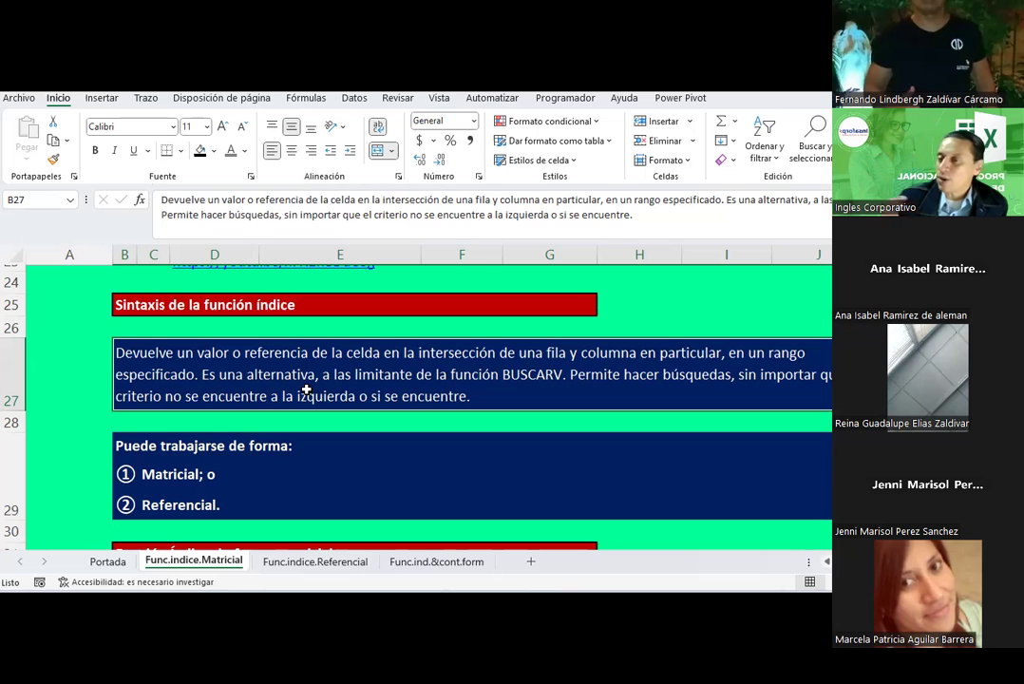
scroll(306, 389, "down", 2)
scroll(306, 390, "down", 2)
scroll(306, 390, "down", 2)
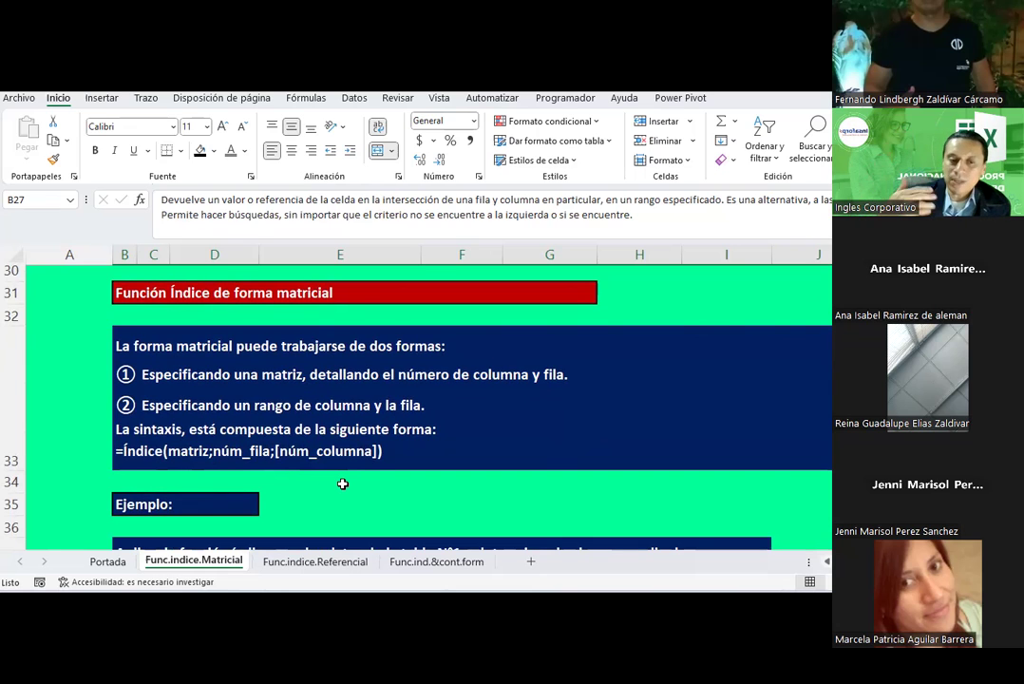
scroll(343, 485, "down", 2)
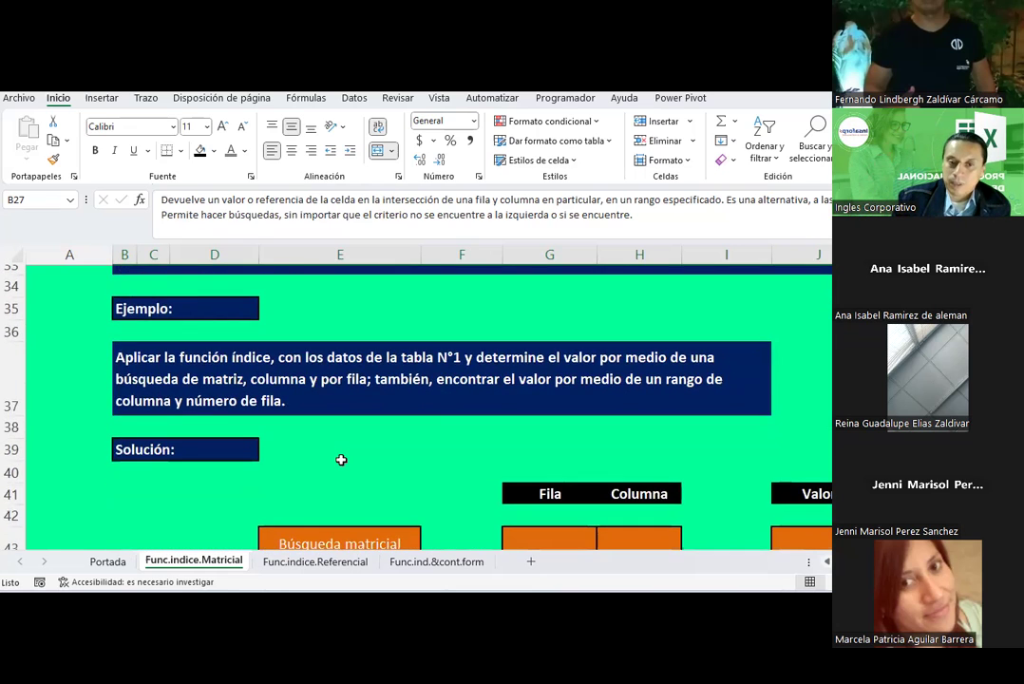
scroll(341, 460, "down", 1)
scroll(341, 460, "down", 3)
scroll(341, 460, "down", 1)
scroll(341, 459, "up", 2)
scroll(341, 459, "up", 2)
scroll(341, 460, "up", 1)
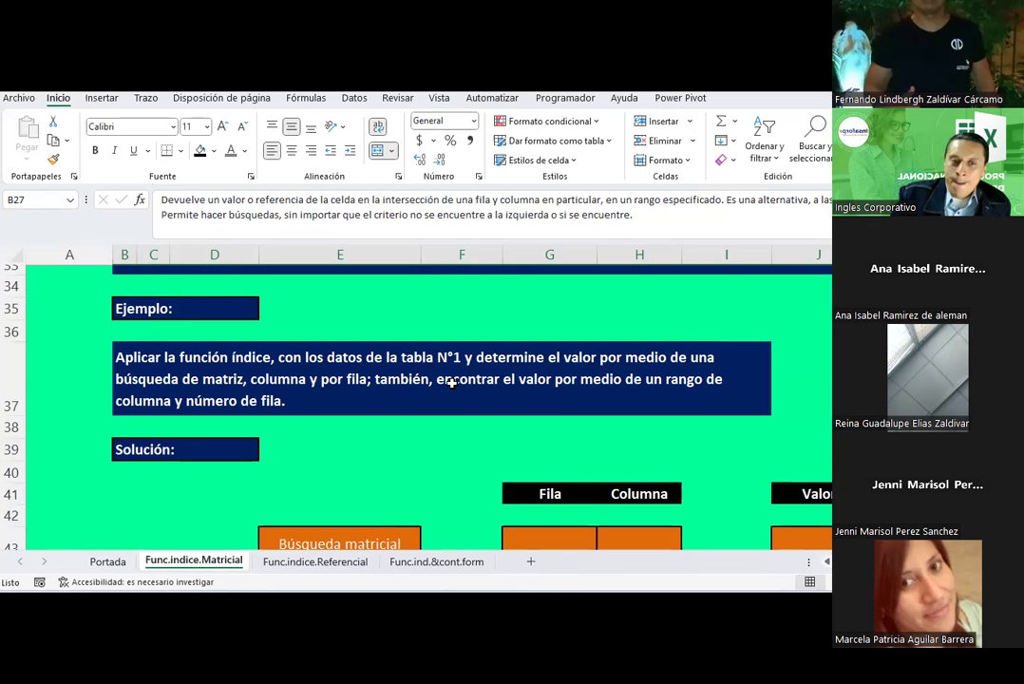
scroll(452, 383, "down", 2)
scroll(452, 383, "down", 4)
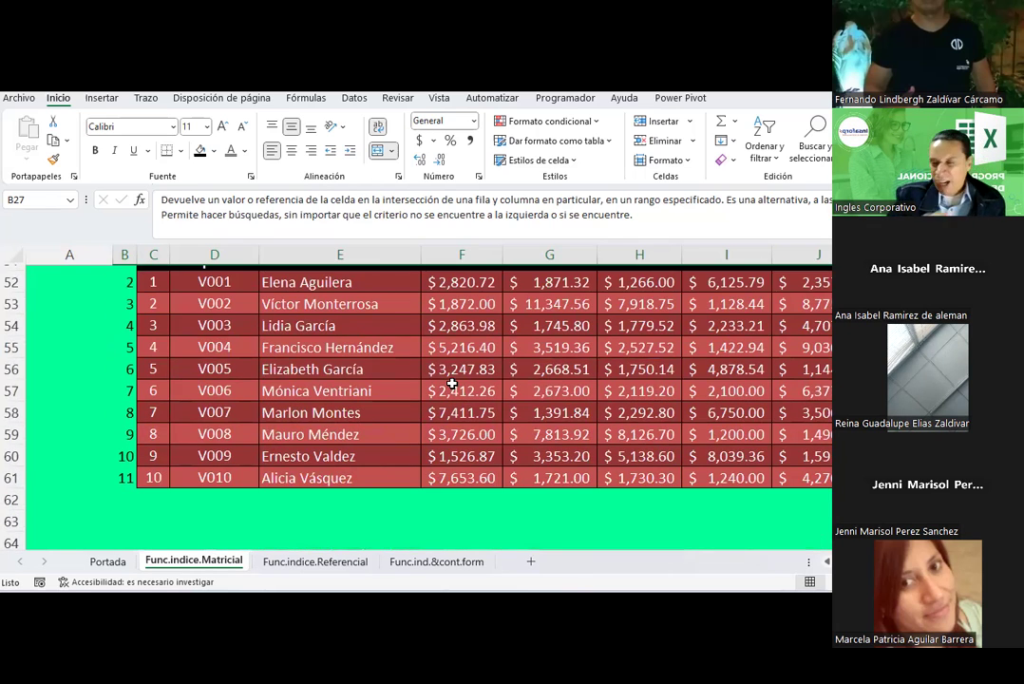
scroll(452, 383, "up", 2)
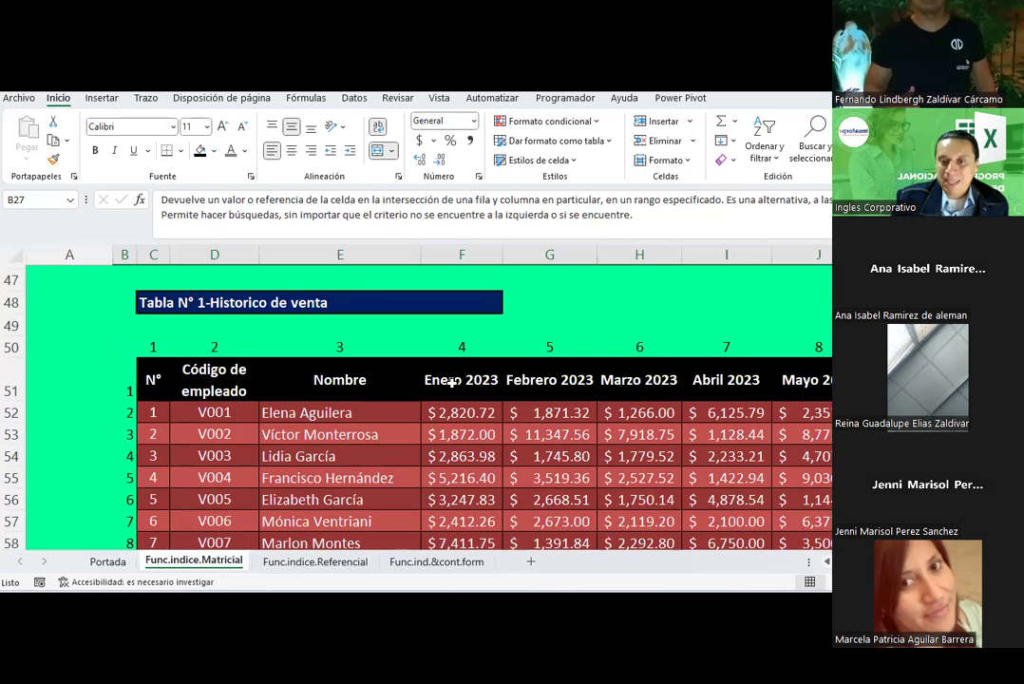
scroll(452, 382, "down", 1)
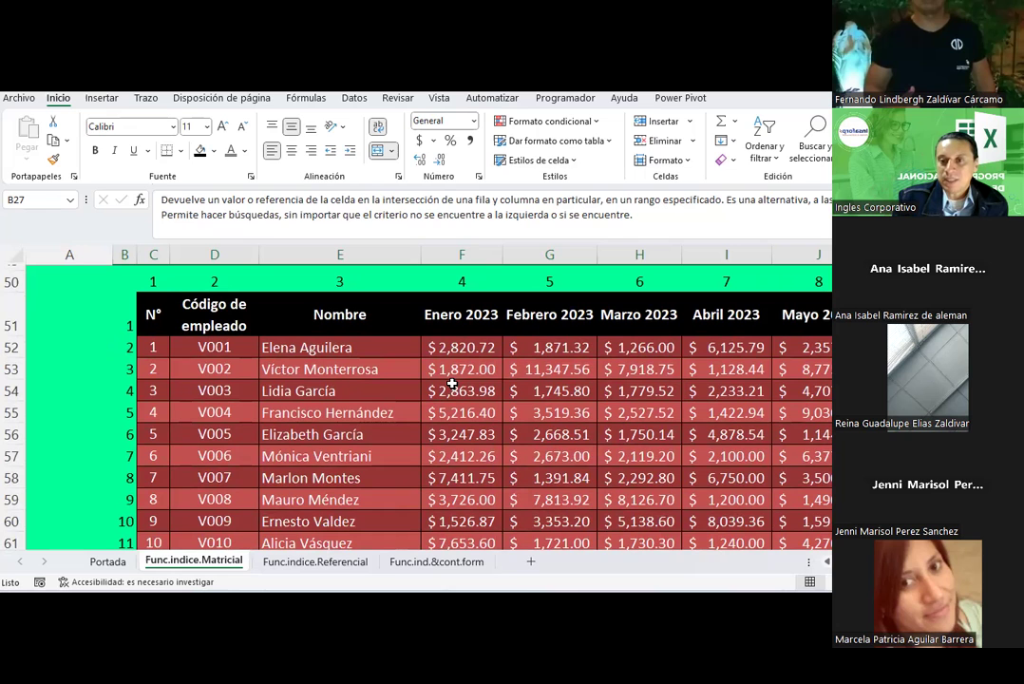
scroll(452, 383, "down", 1)
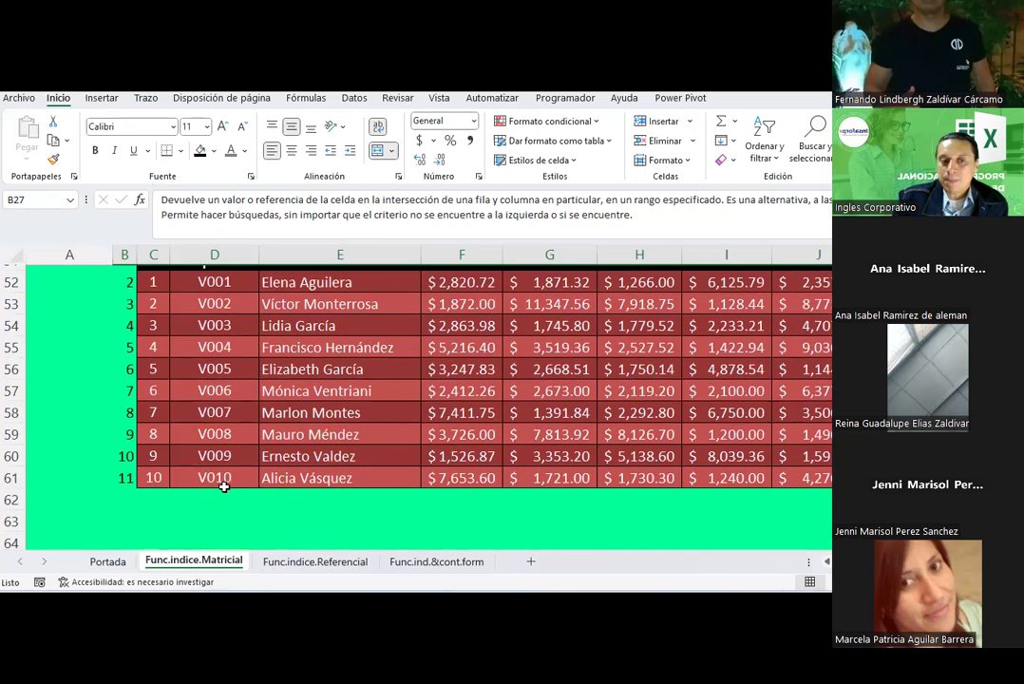
scroll(224, 486, "up", 1)
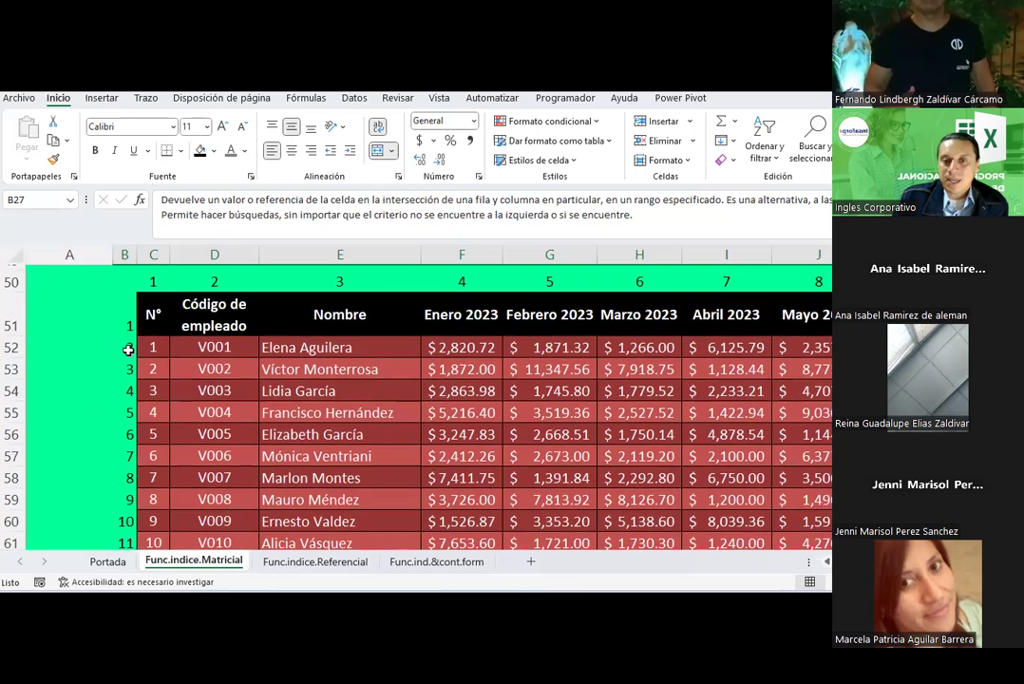
mouse_move(149, 282)
left_mouse_down()
mouse_move(673, 277)
mouse_move(902, 321)
left_mouse_up()
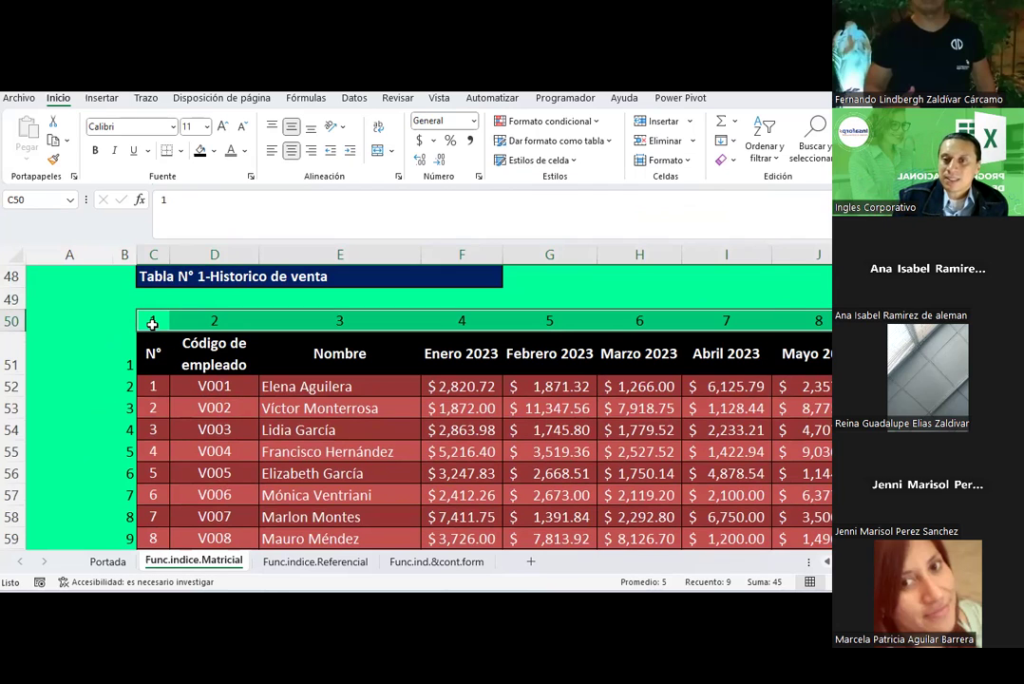
scroll(150, 326, "down", 3)
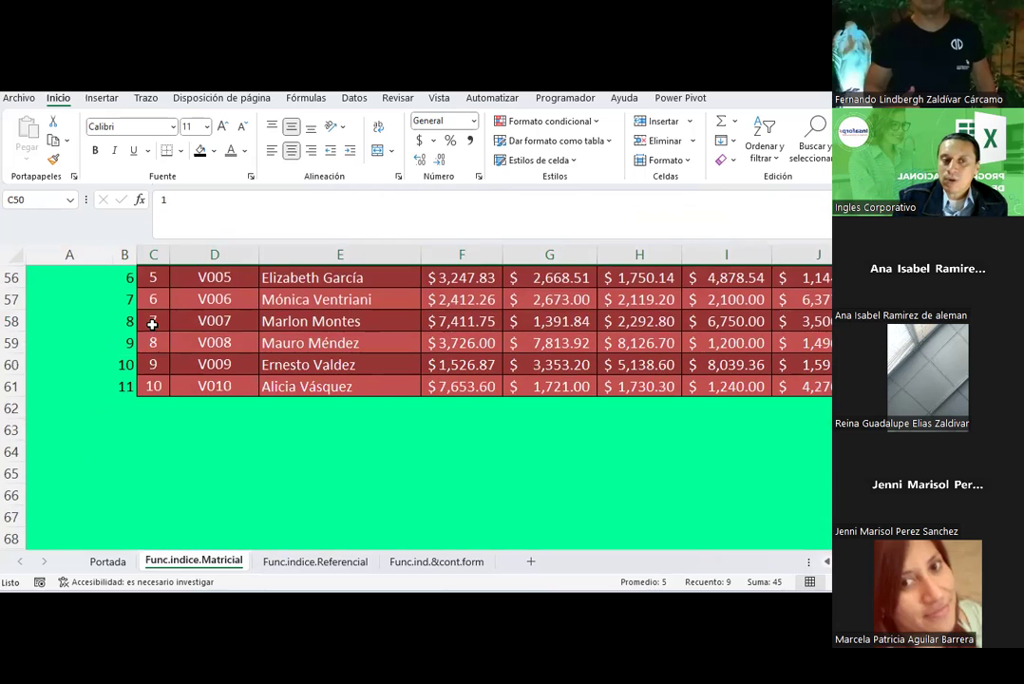
left_click(124, 388)
scroll(125, 379, "up", 3)
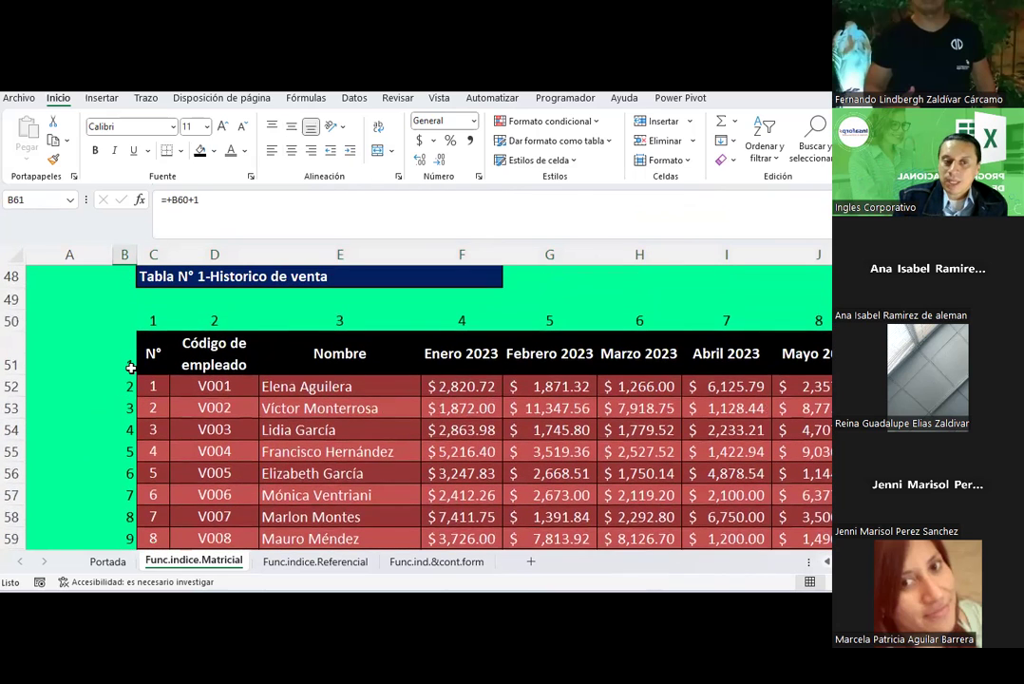
left_click(126, 429)
left_click(124, 452)
left_click(124, 474)
left_click(124, 495)
left_click(127, 518)
left_click(126, 538)
scroll(361, 388, "up", 1)
scroll(360, 388, "up", 1)
scroll(362, 389, "up", 1)
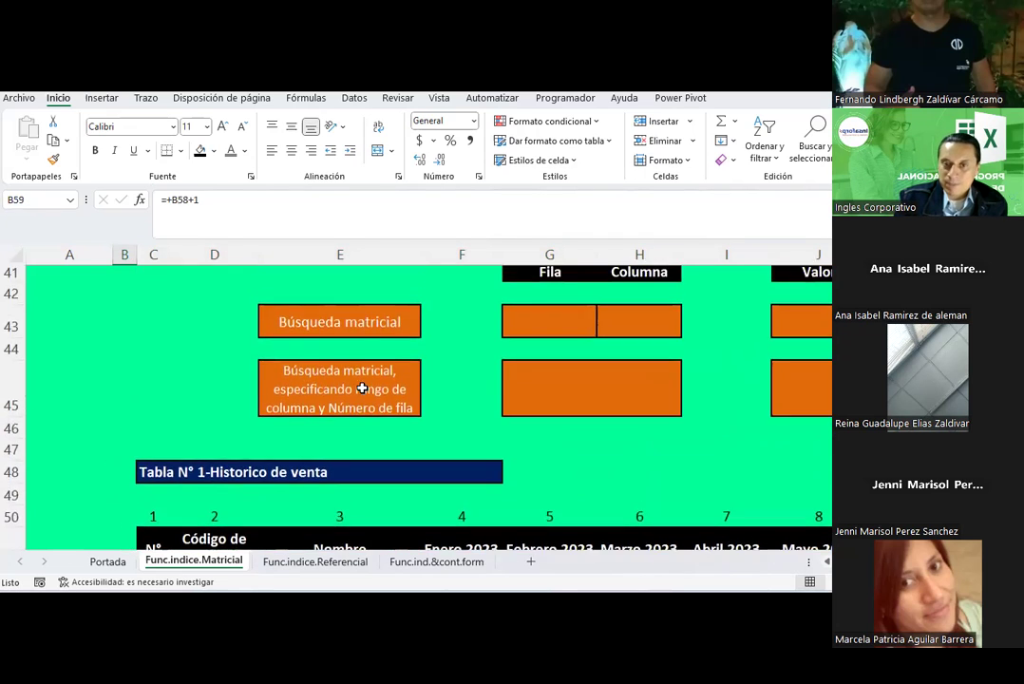
scroll(362, 389, "up", 1)
left_click(364, 388)
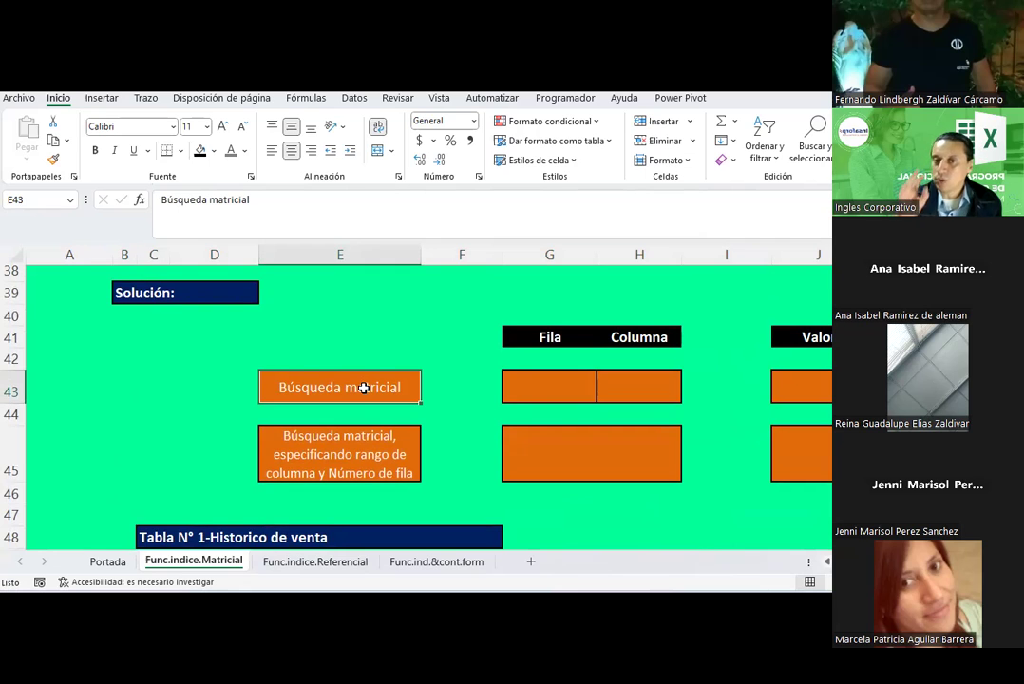
left_click(543, 380)
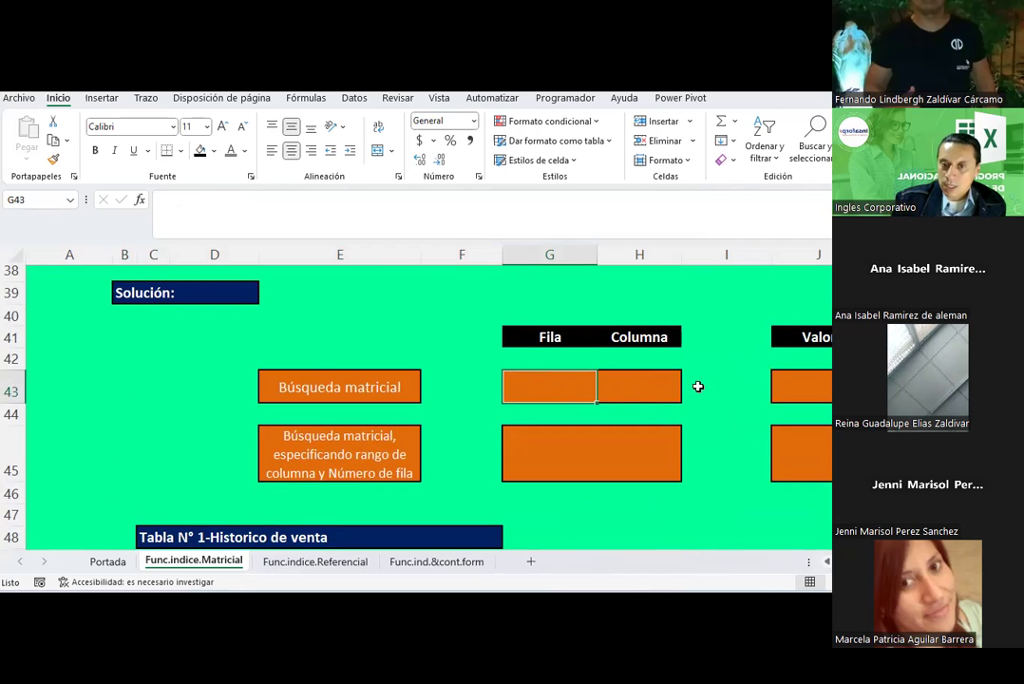
left_click(634, 381)
left_click(530, 394)
left_click(656, 384)
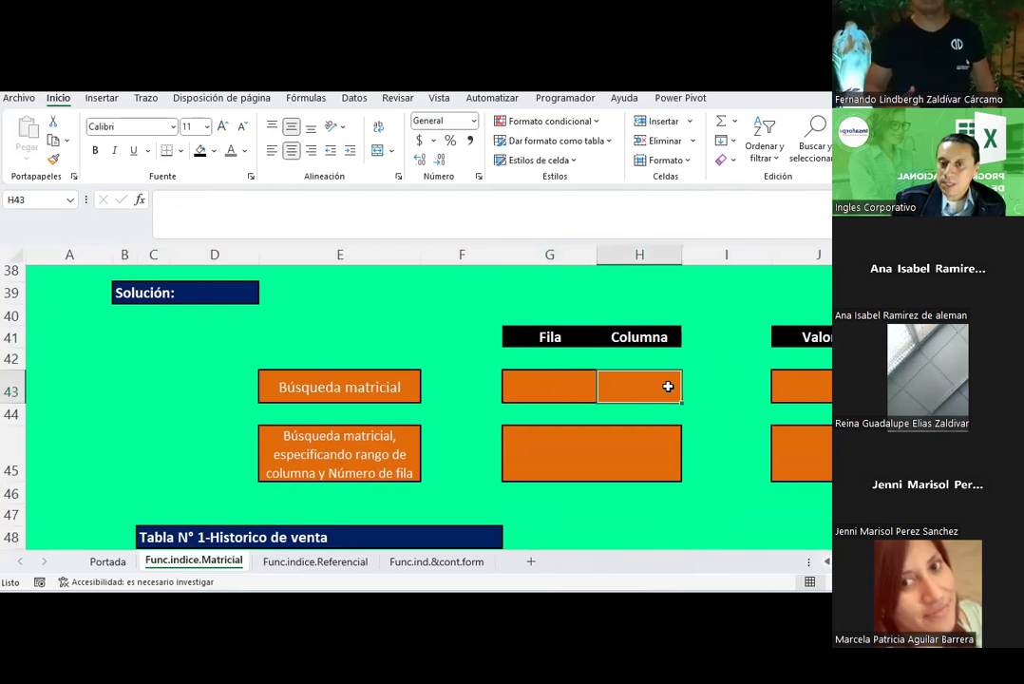
left_click(532, 387)
left_click(642, 389)
left_click(553, 384)
left_click(675, 388)
left_click(825, 376)
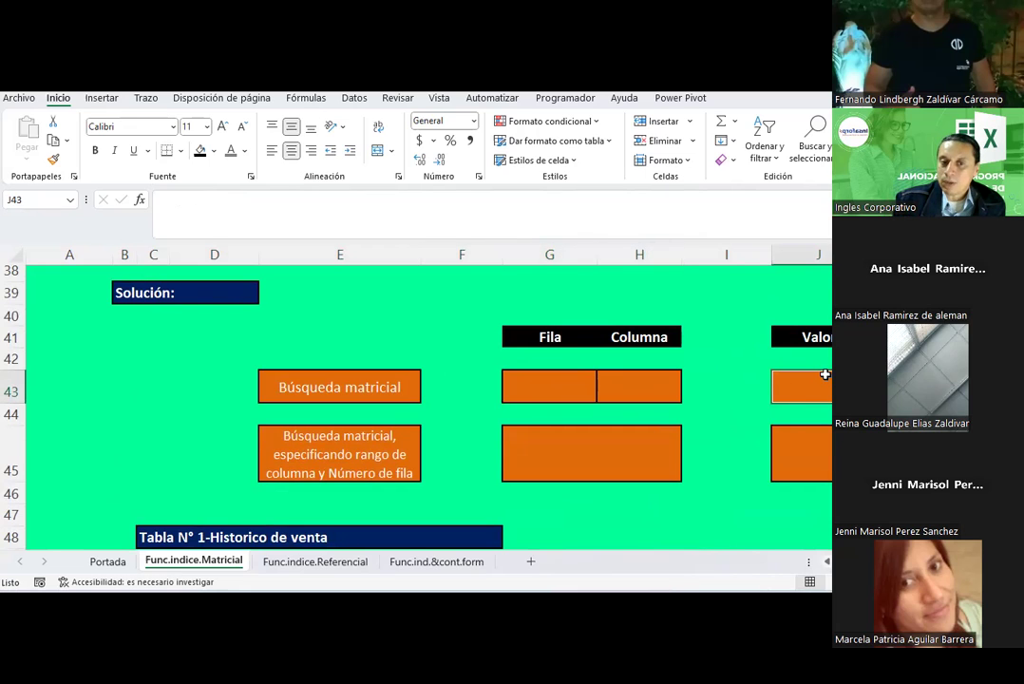
scroll(542, 380, "down", 1)
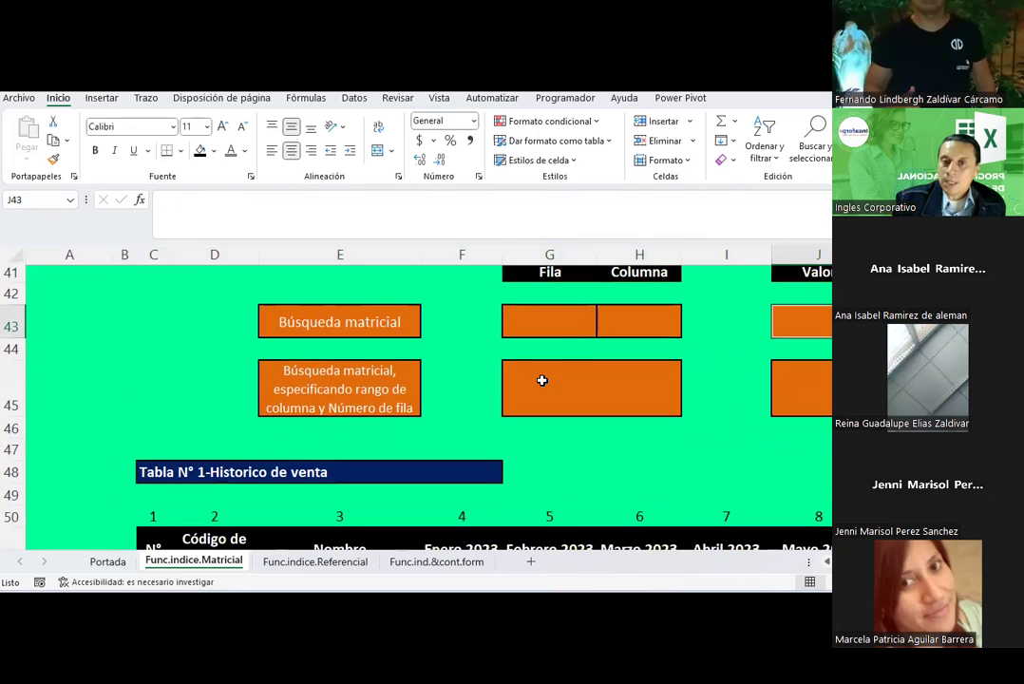
left_click(559, 320)
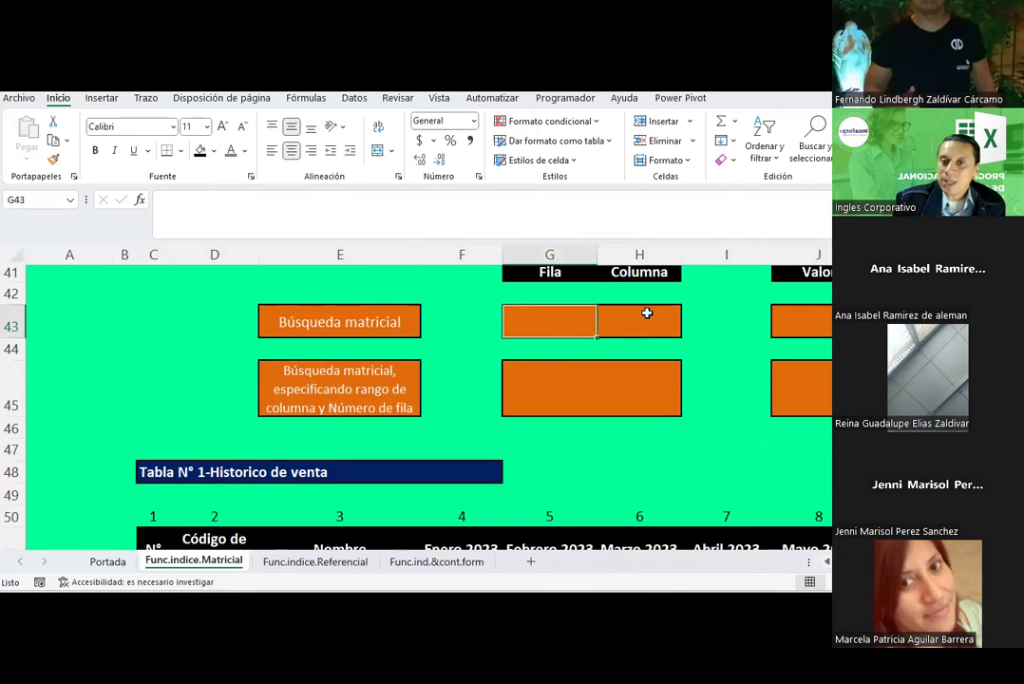
left_click(647, 313)
scroll(289, 392, "down", 2)
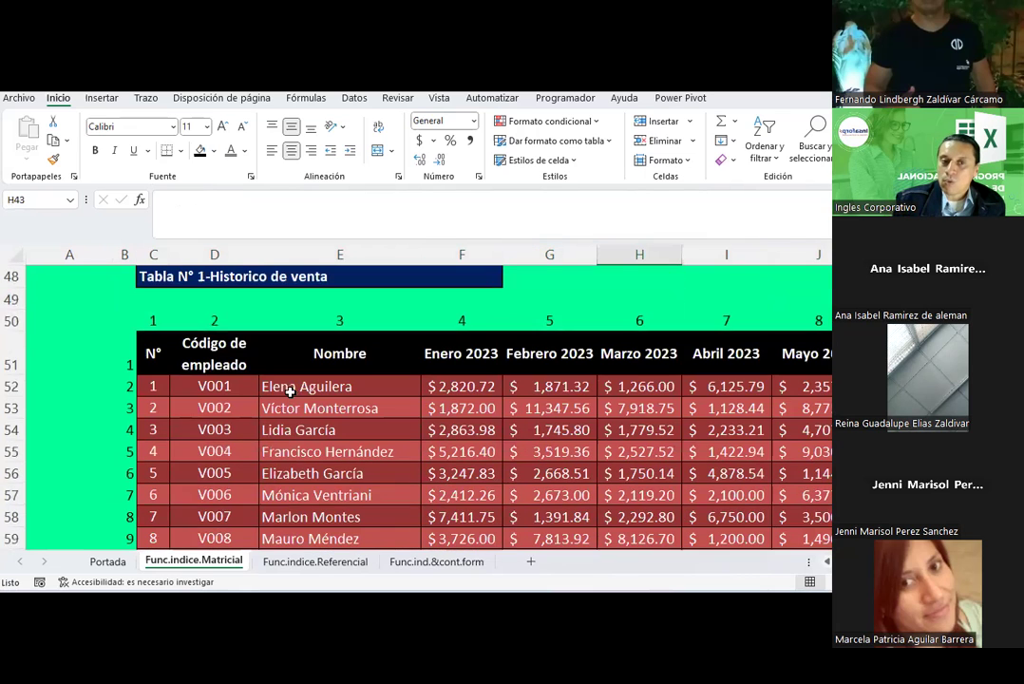
mouse_move(152, 352)
left_mouse_down()
mouse_move(826, 537)
mouse_move(824, 517)
left_mouse_up()
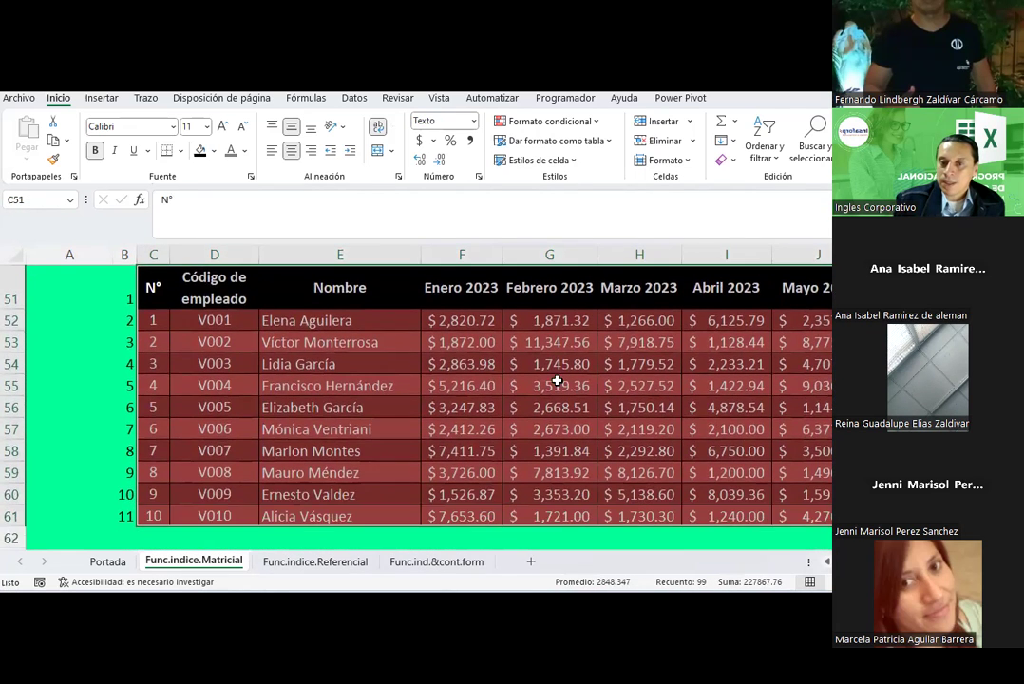
scroll(556, 380, "up", 5)
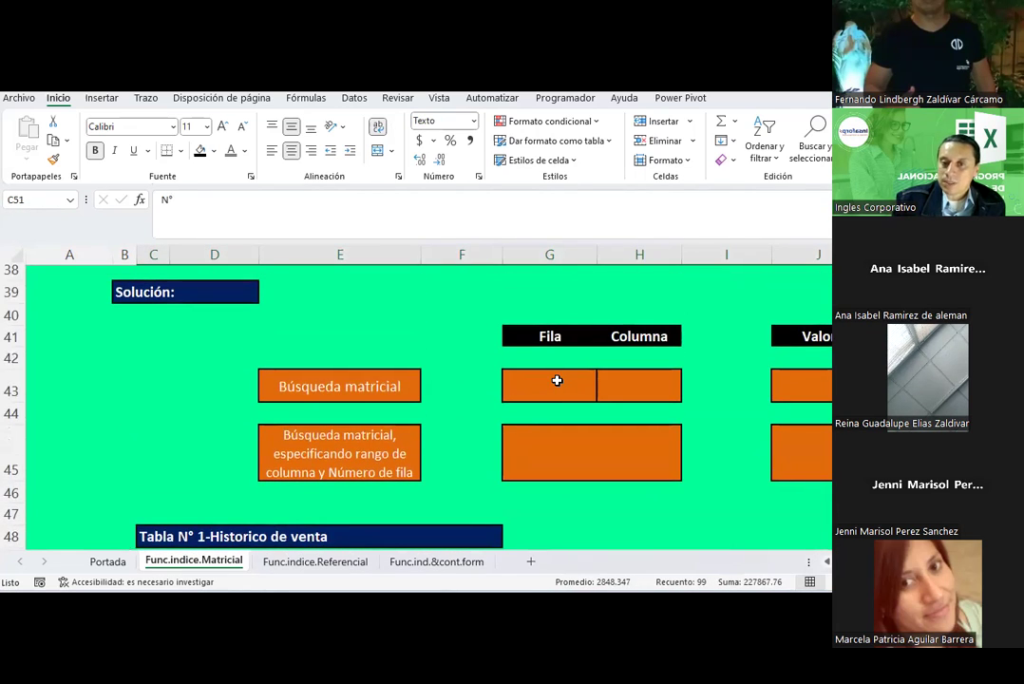
left_click(559, 453)
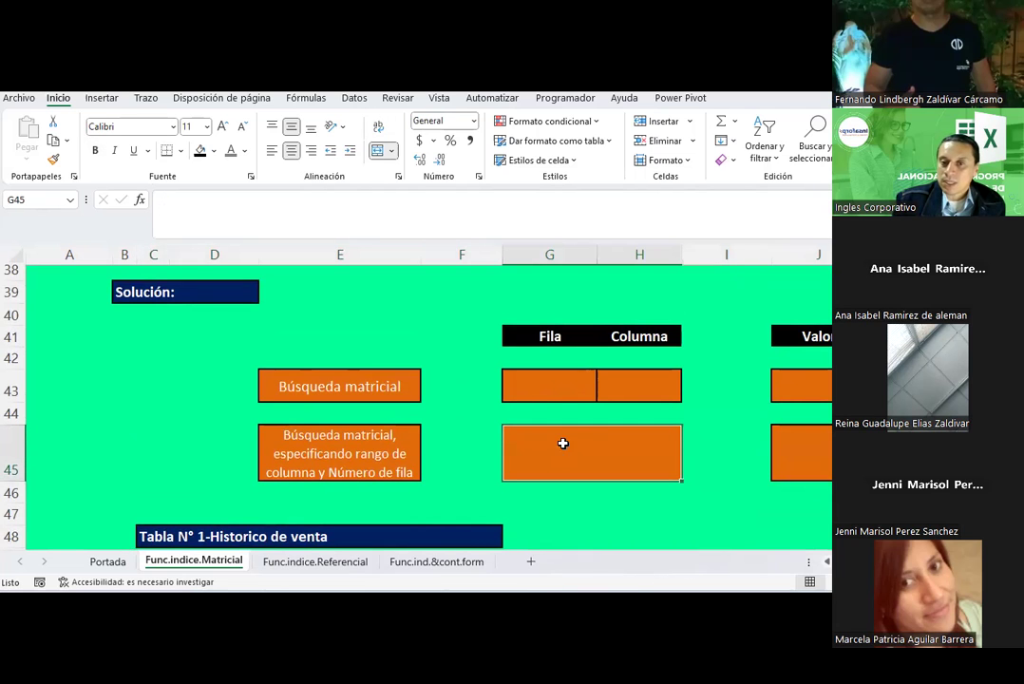
scroll(556, 440, "down", 2)
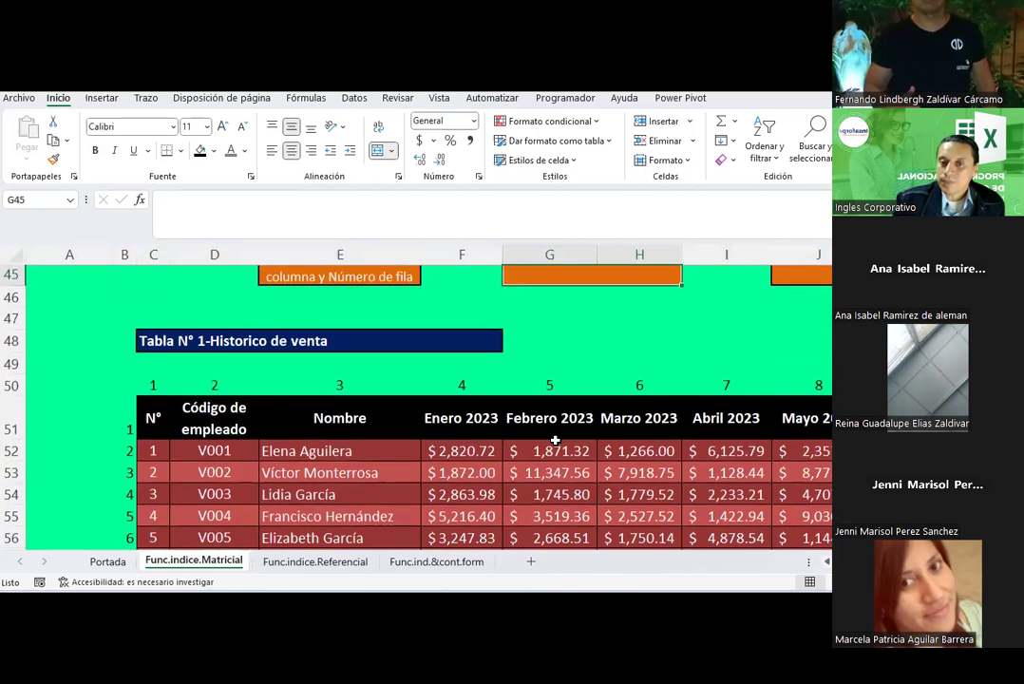
scroll(553, 433, "up", 1)
scroll(553, 439, "down", 1)
scroll(332, 380, "down", 1)
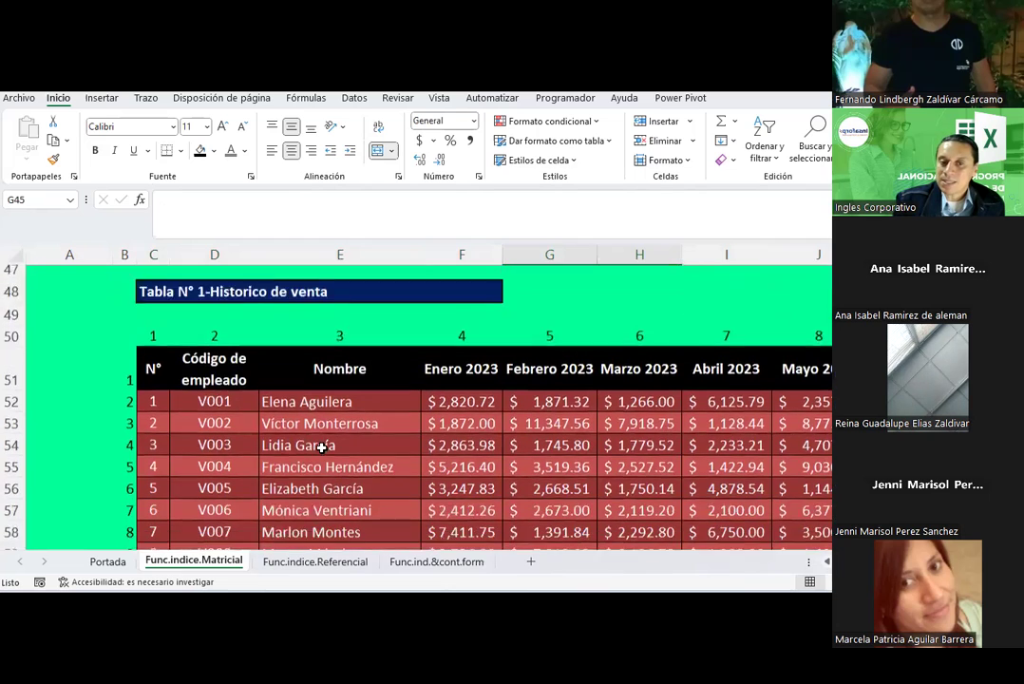
scroll(327, 309, "down", 1)
left_click_drag(332, 287, 342, 522)
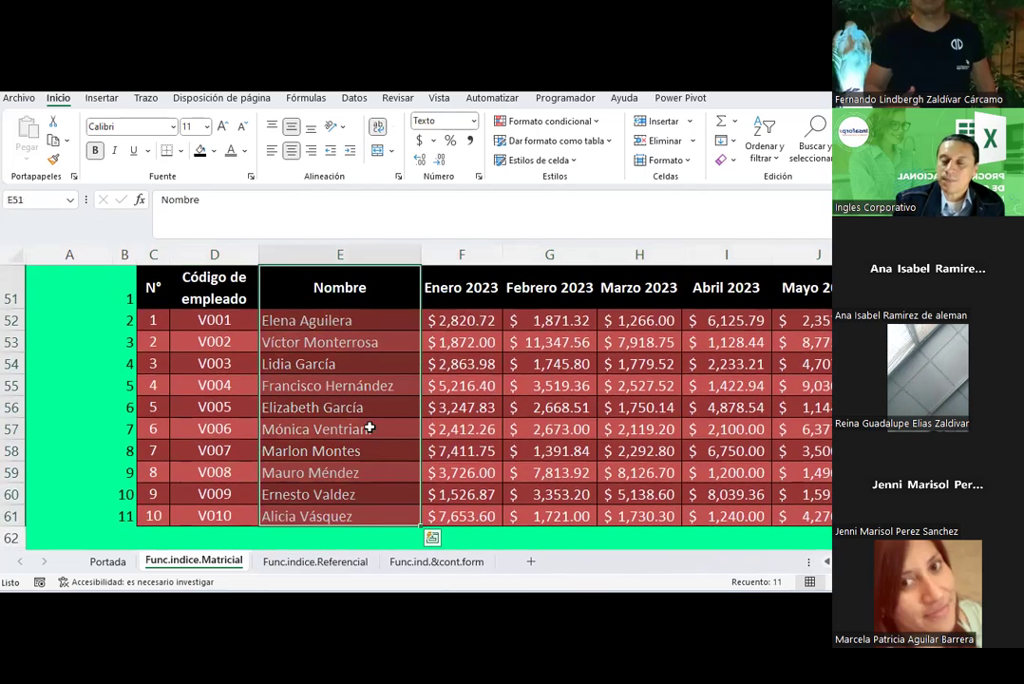
scroll(367, 426, "up", 6)
scroll(368, 426, "down", 1)
scroll(370, 425, "up", 1)
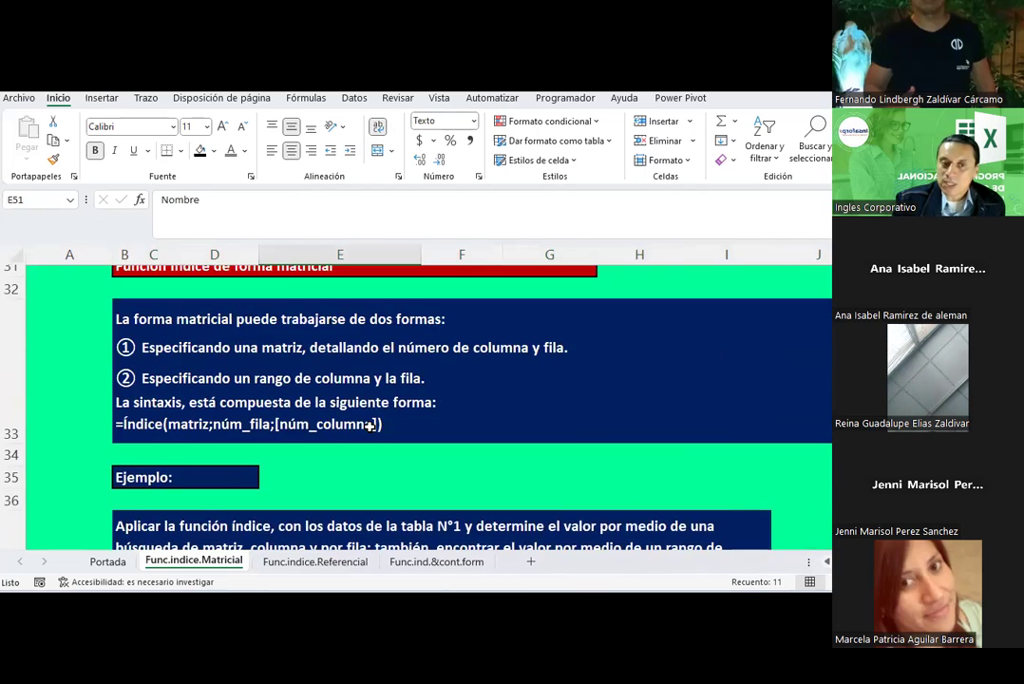
scroll(369, 418, "up", 1)
scroll(367, 423, "down", 1)
scroll(200, 409, "down", 1)
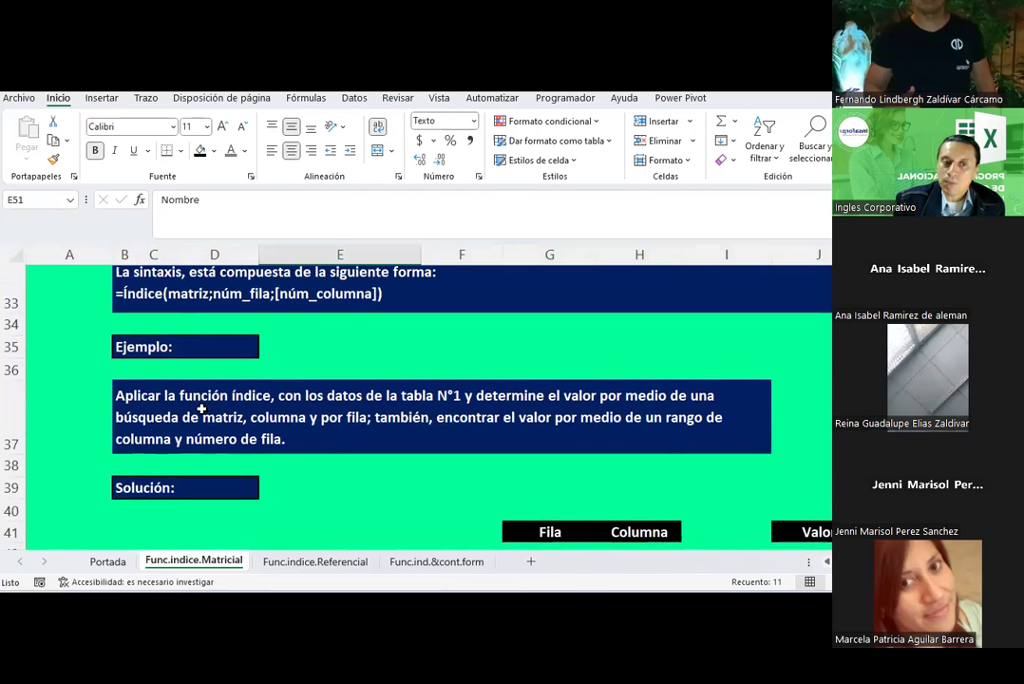
scroll(201, 407, "up", 1)
scroll(201, 407, "up", 1)
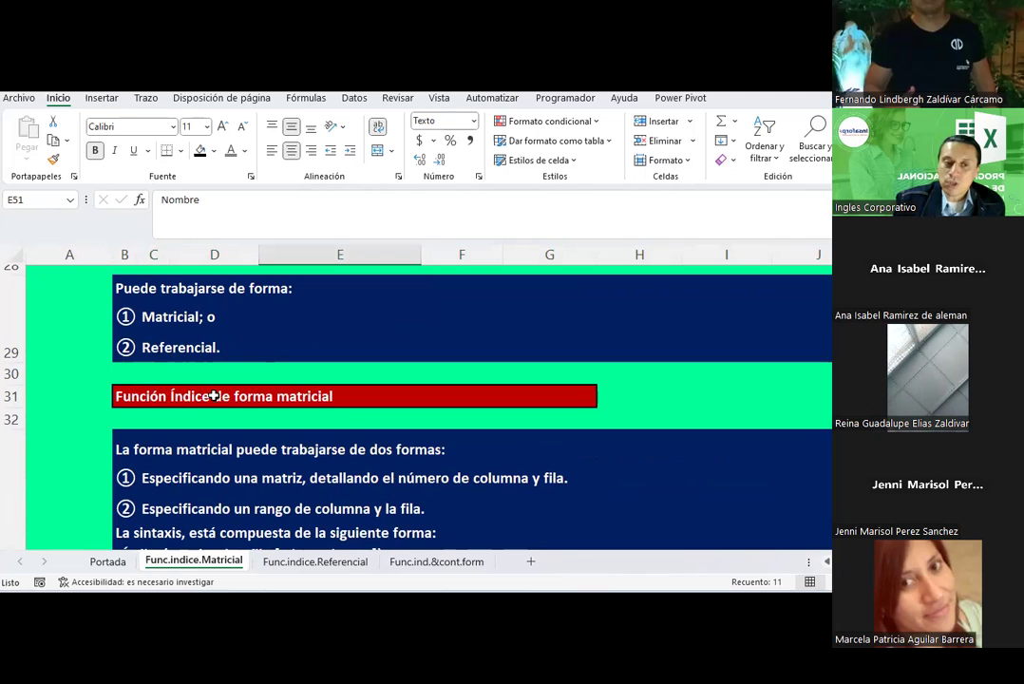
scroll(215, 396, "down", 1)
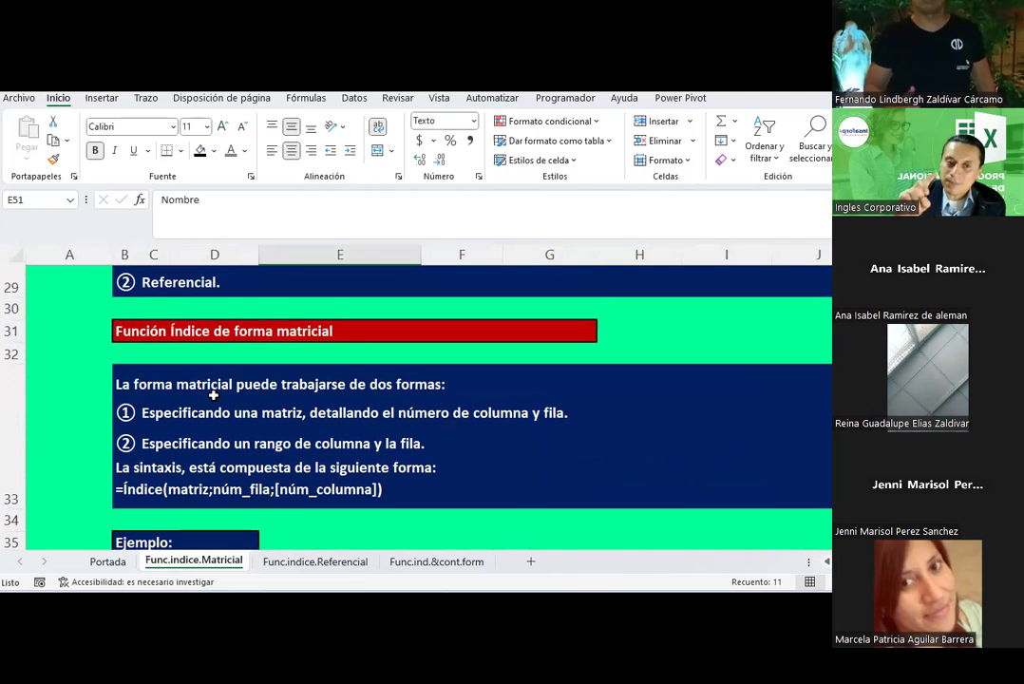
scroll(214, 395, "up", 3)
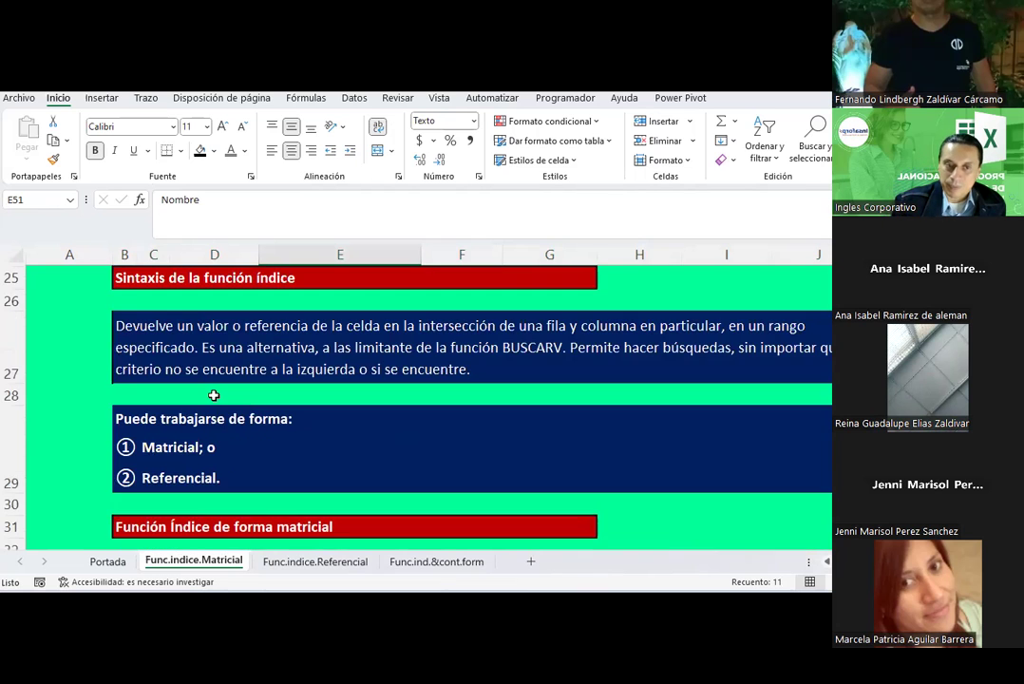
scroll(221, 395, "down", 2)
left_click(181, 315)
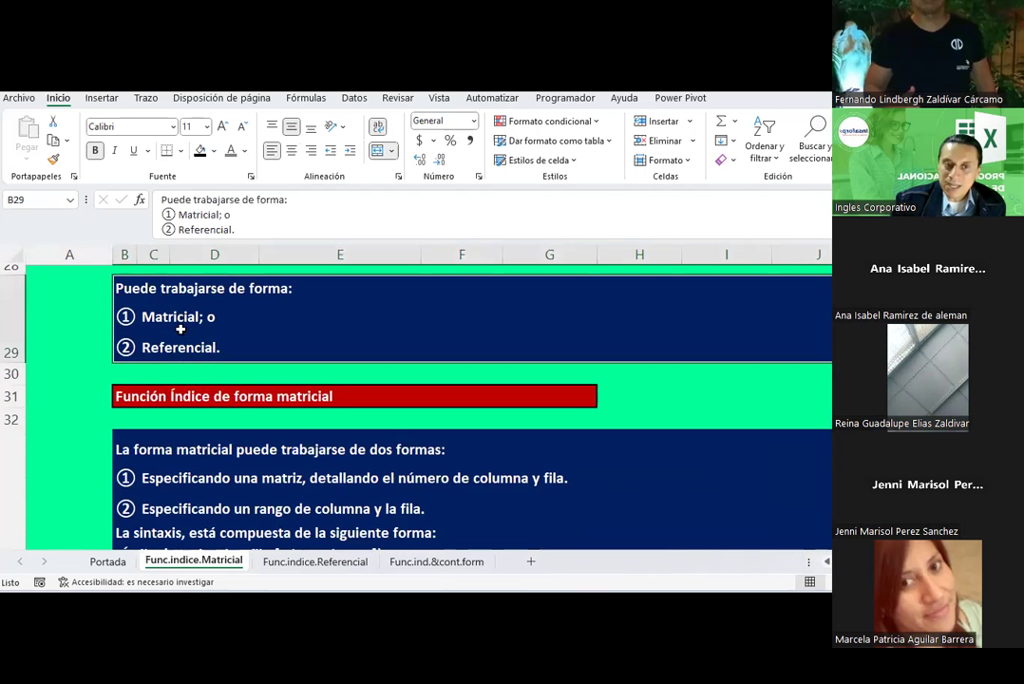
scroll(179, 380, "down", 2)
scroll(178, 419, "up", 1)
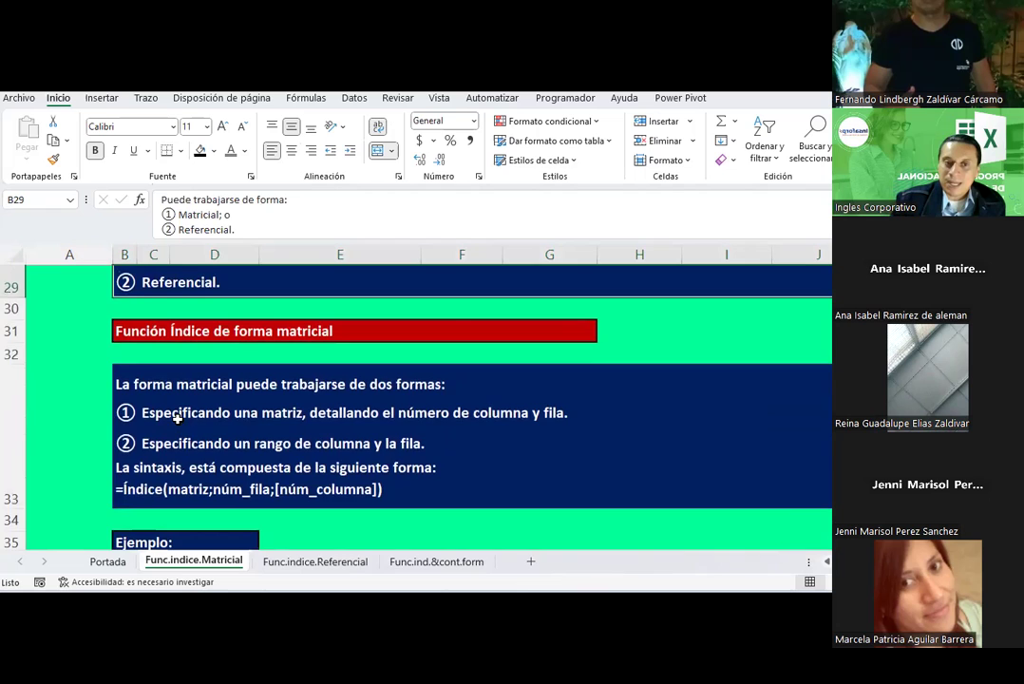
scroll(177, 419, "up", 1)
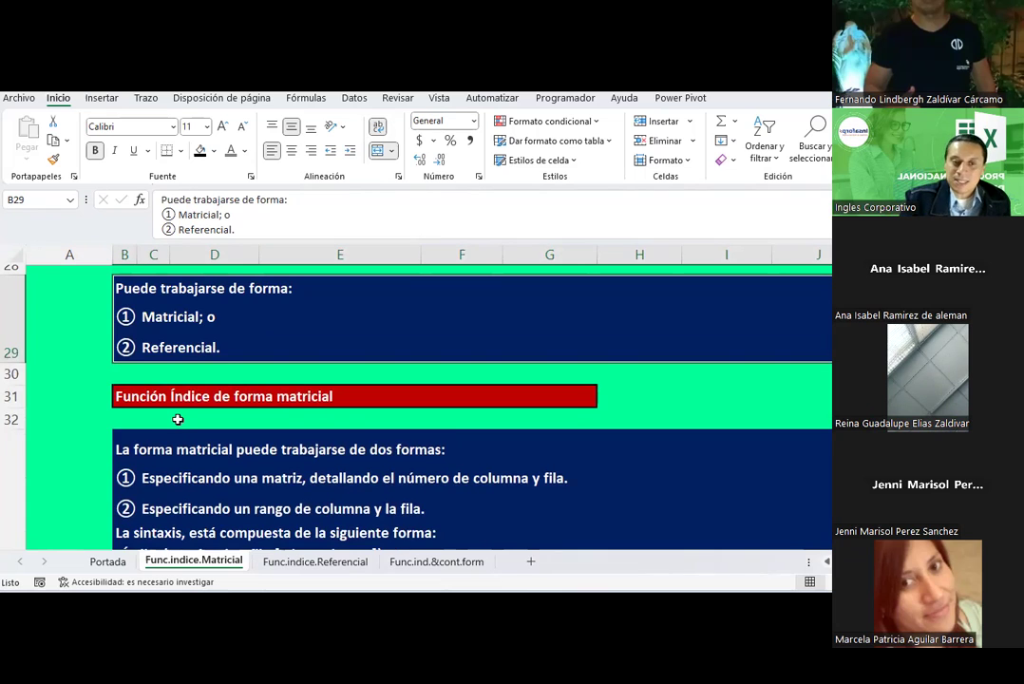
scroll(178, 419, "down", 1)
scroll(178, 419, "down", 1)
scroll(178, 419, "down", 1)
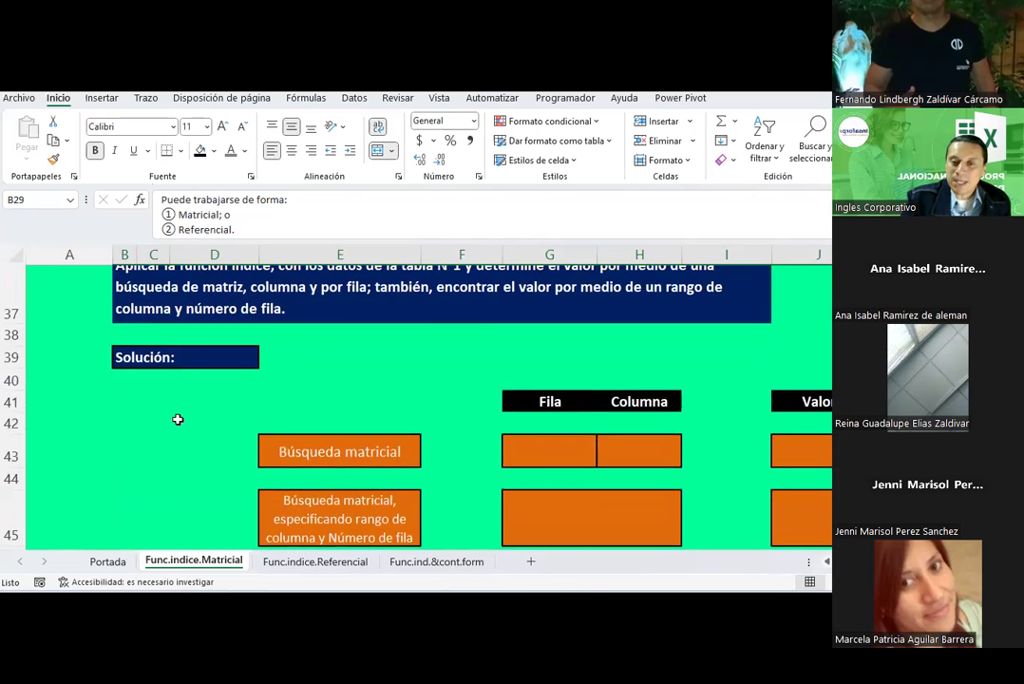
left_click(542, 454)
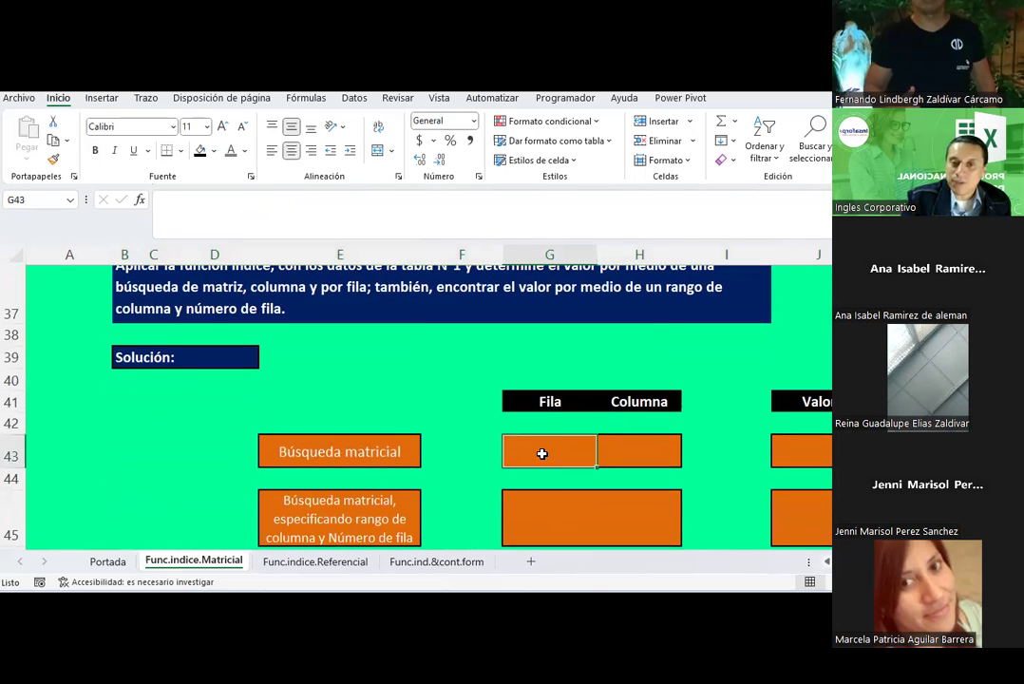
left_click(633, 439)
scroll(597, 462, "down", 1)
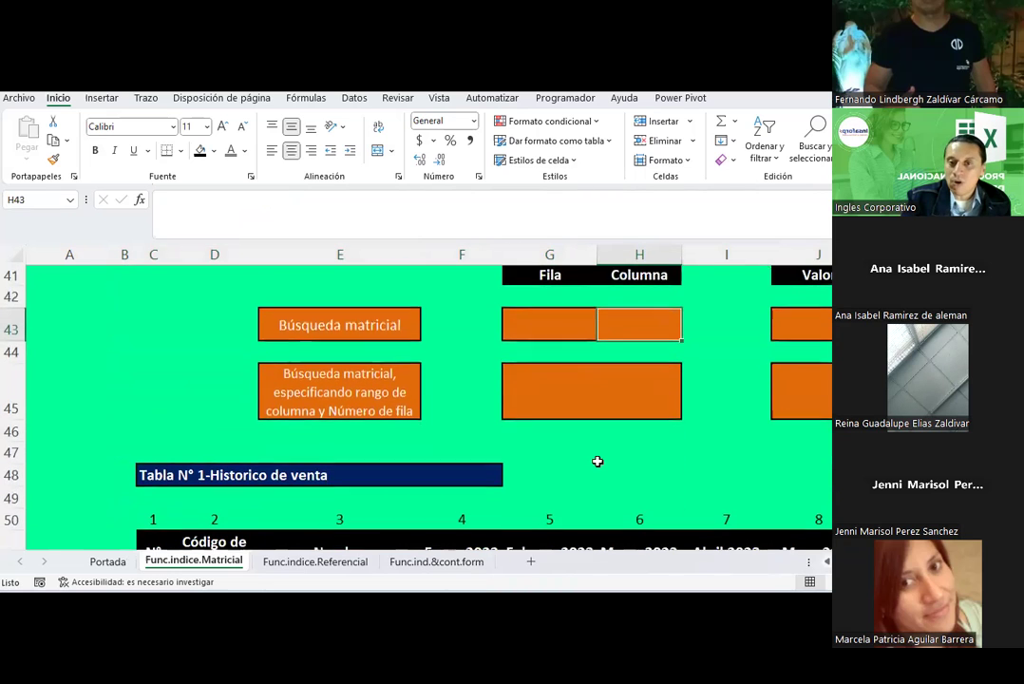
left_click(598, 377)
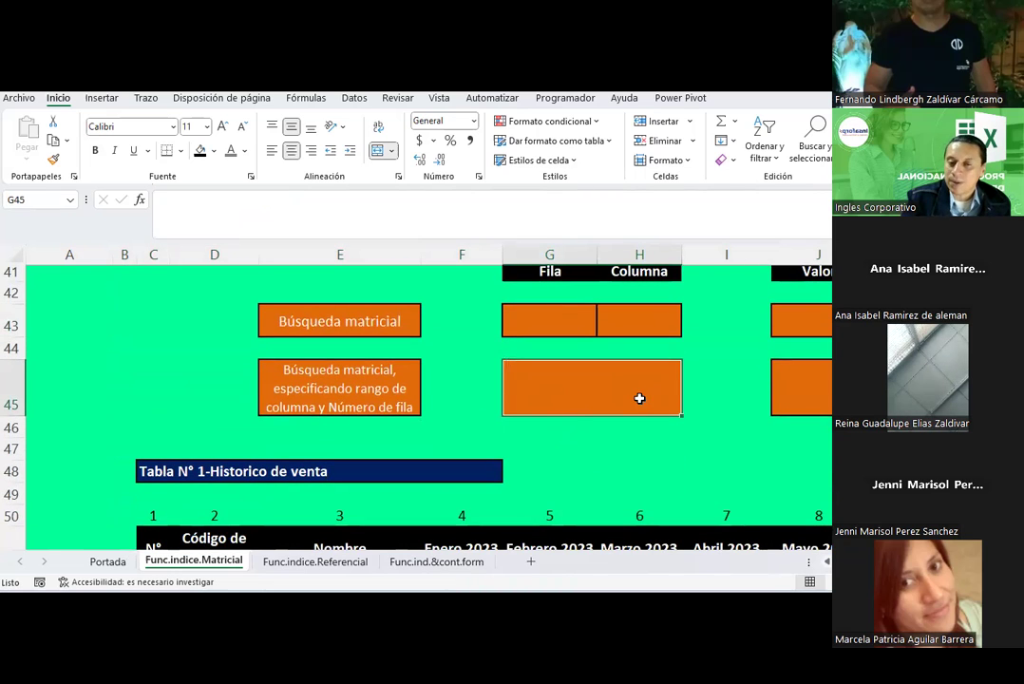
scroll(608, 380, "up", 2)
scroll(560, 375, "up", 1)
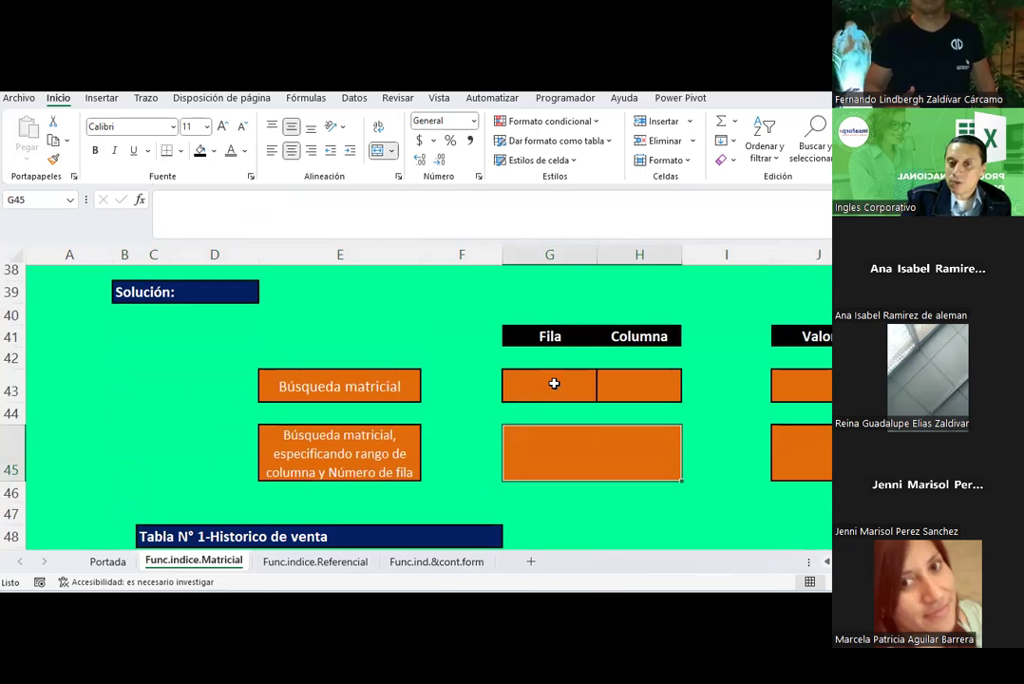
left_click(660, 386)
scroll(297, 398, "down", 3)
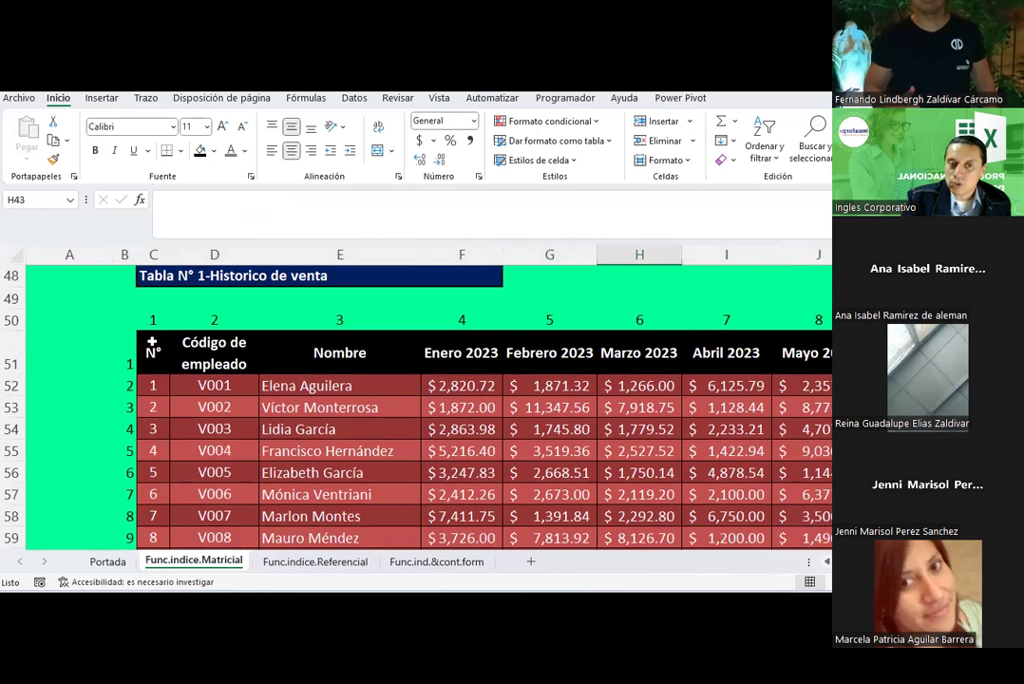
scroll(613, 390, "up", 2)
left_click(617, 387)
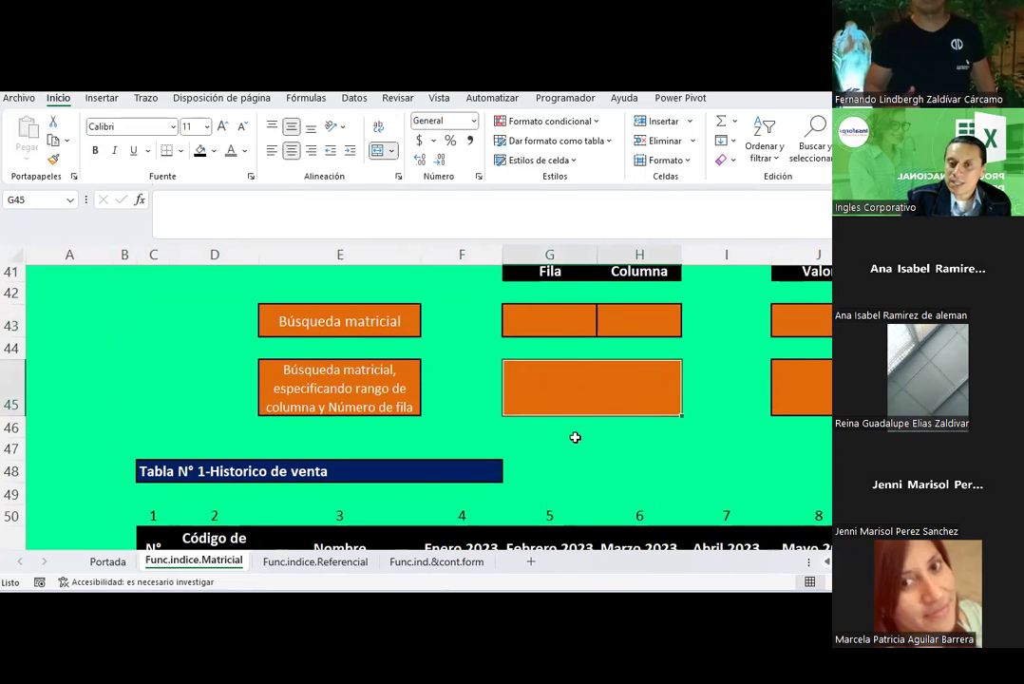
scroll(574, 438, "down", 3)
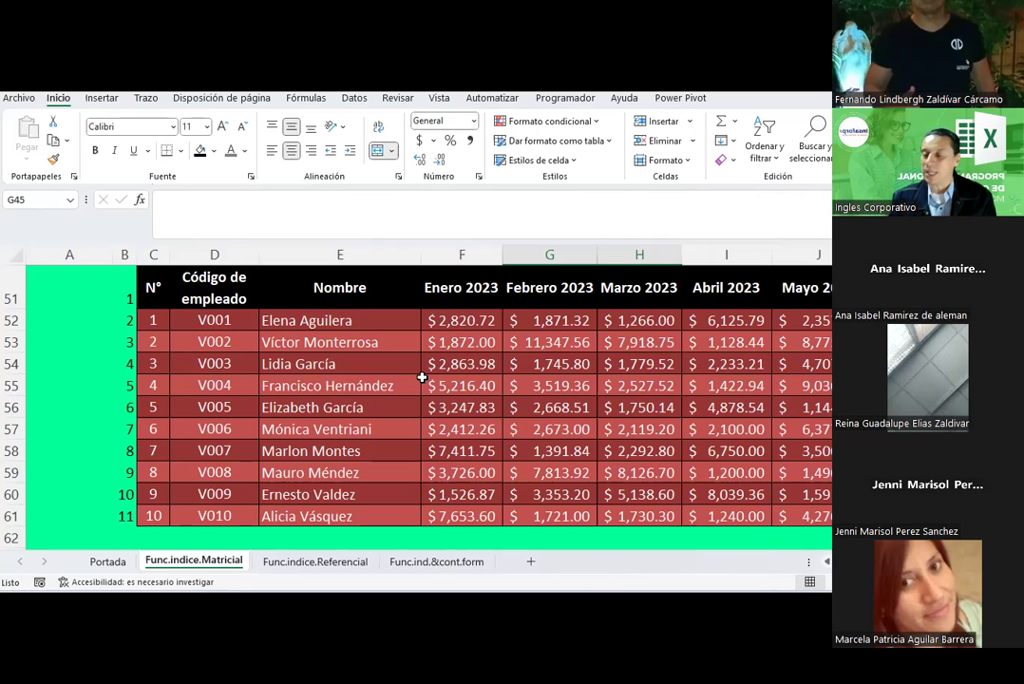
left_click(425, 382)
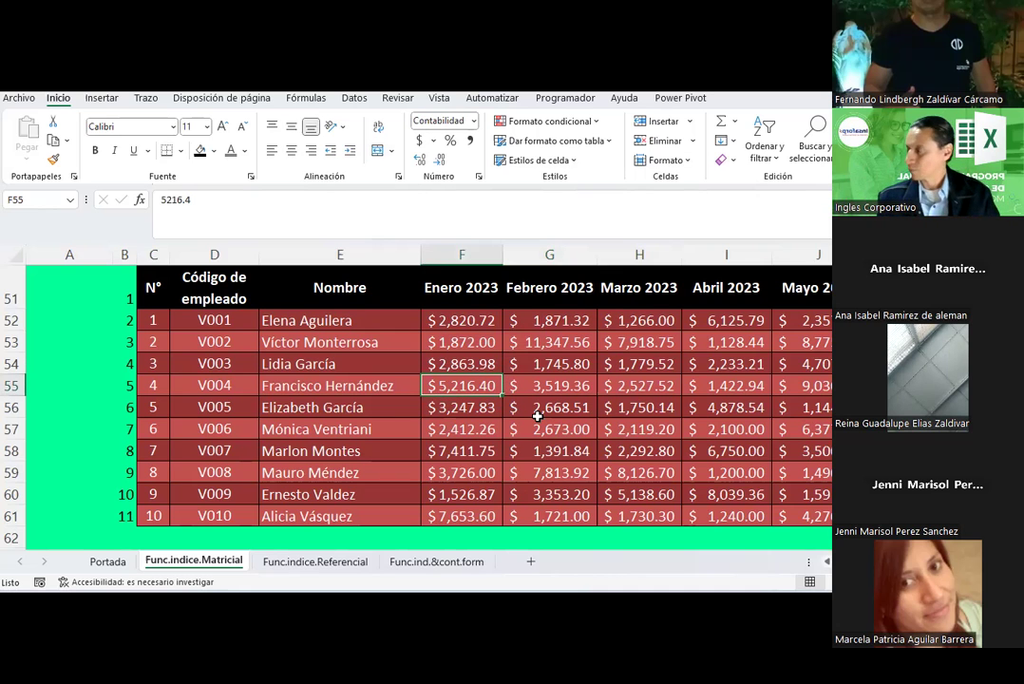
scroll(537, 416, "up", 3)
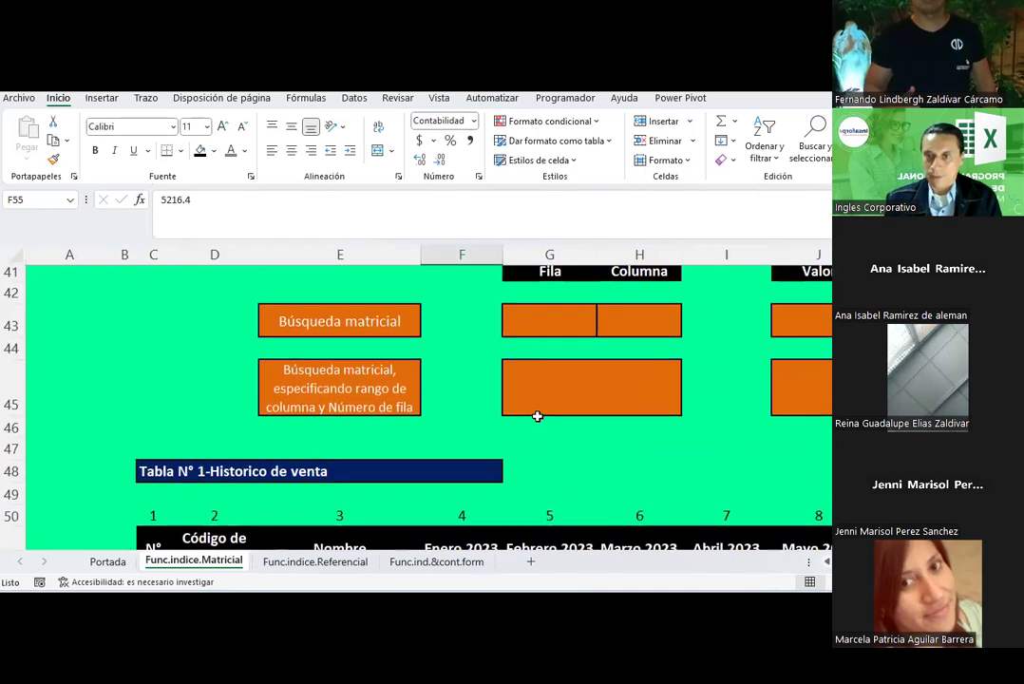
scroll(536, 416, "up", 1)
left_click(570, 384)
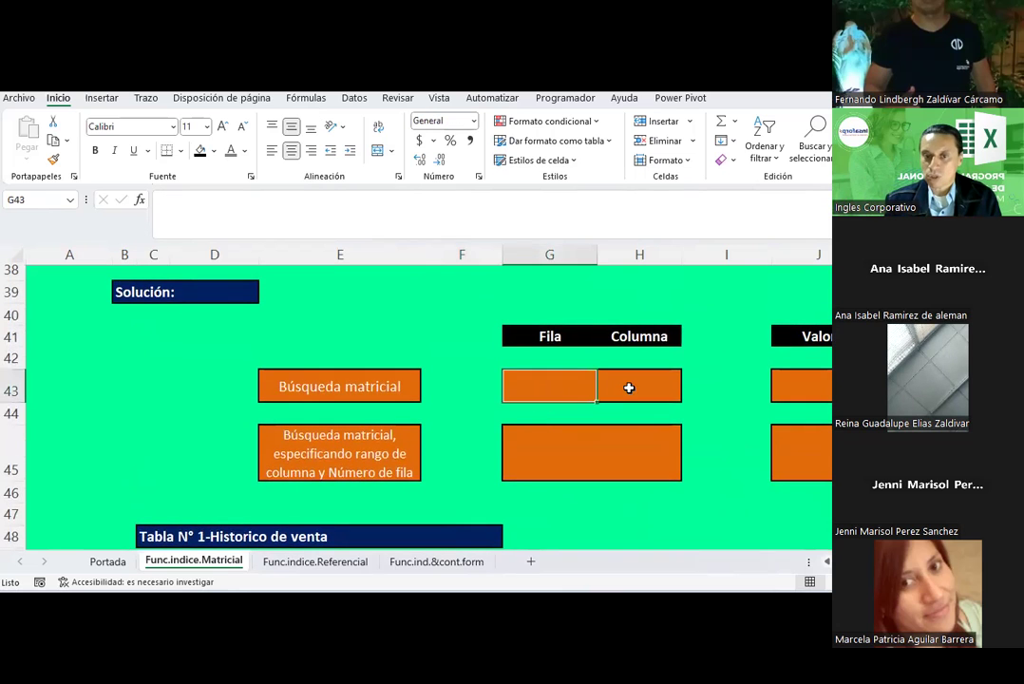
left_click(655, 385)
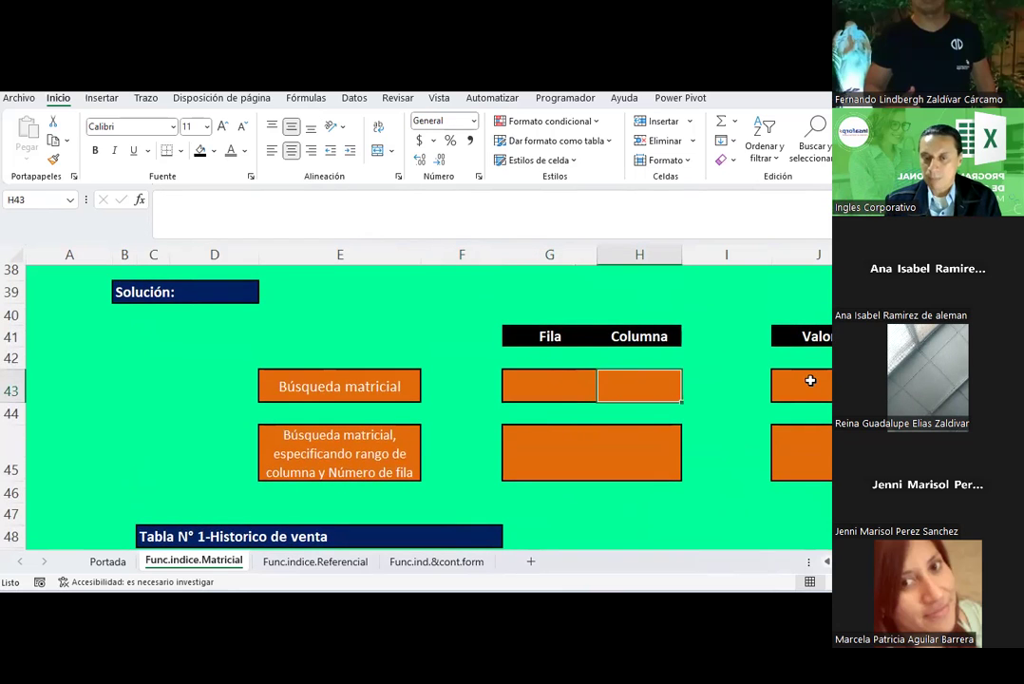
scroll(219, 372, "down", 3)
scroll(219, 372, "down", 1)
scroll(219, 373, "up", 3)
scroll(220, 372, "down", 2)
- Select B51:B61 and fill it with mint green
left_click_drag(123, 355, 113, 506)
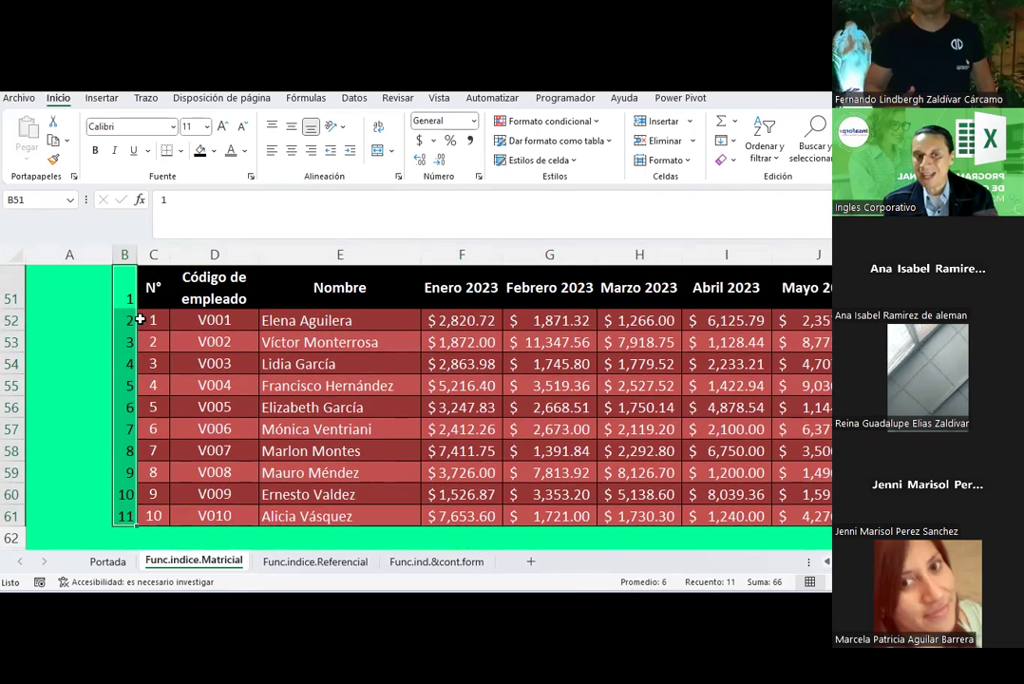
scroll(139, 320, "up", 1)
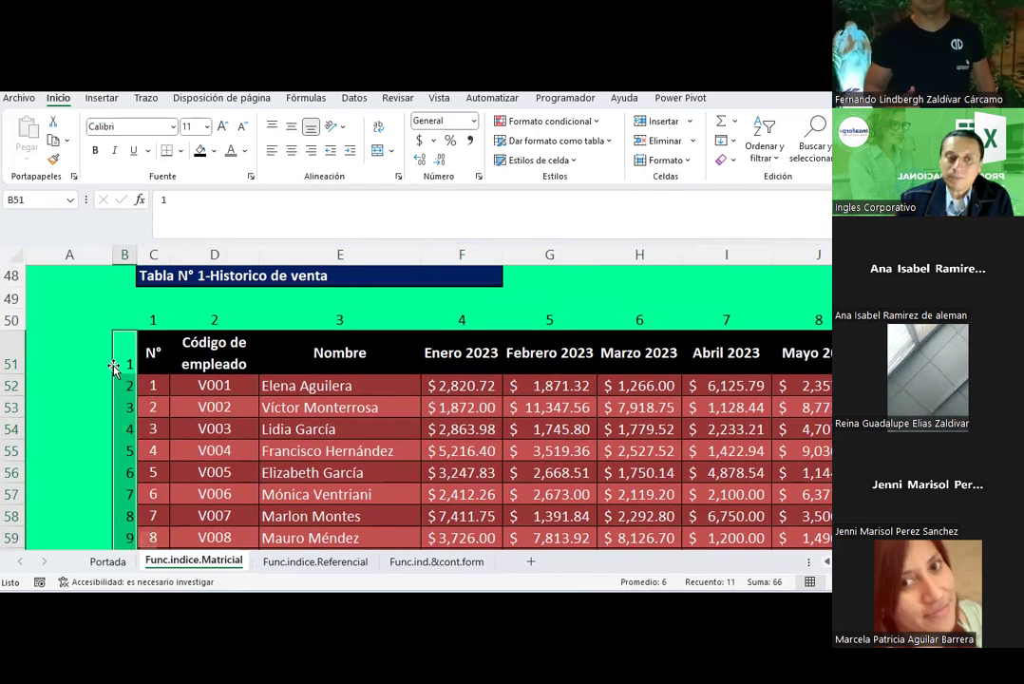
left_click(215, 152)
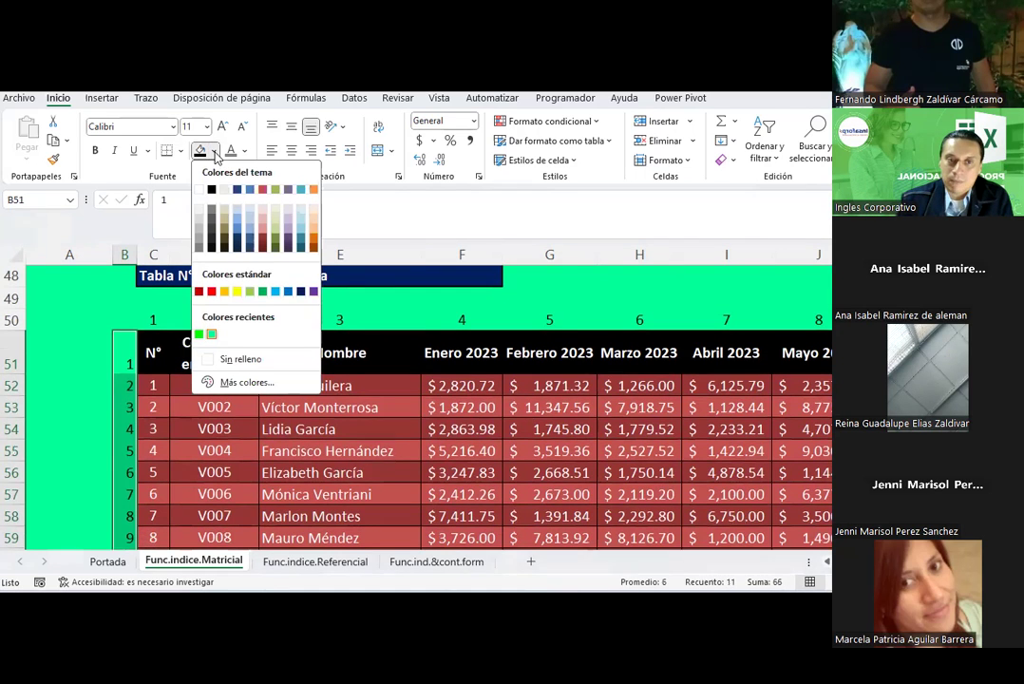
left_click(213, 336)
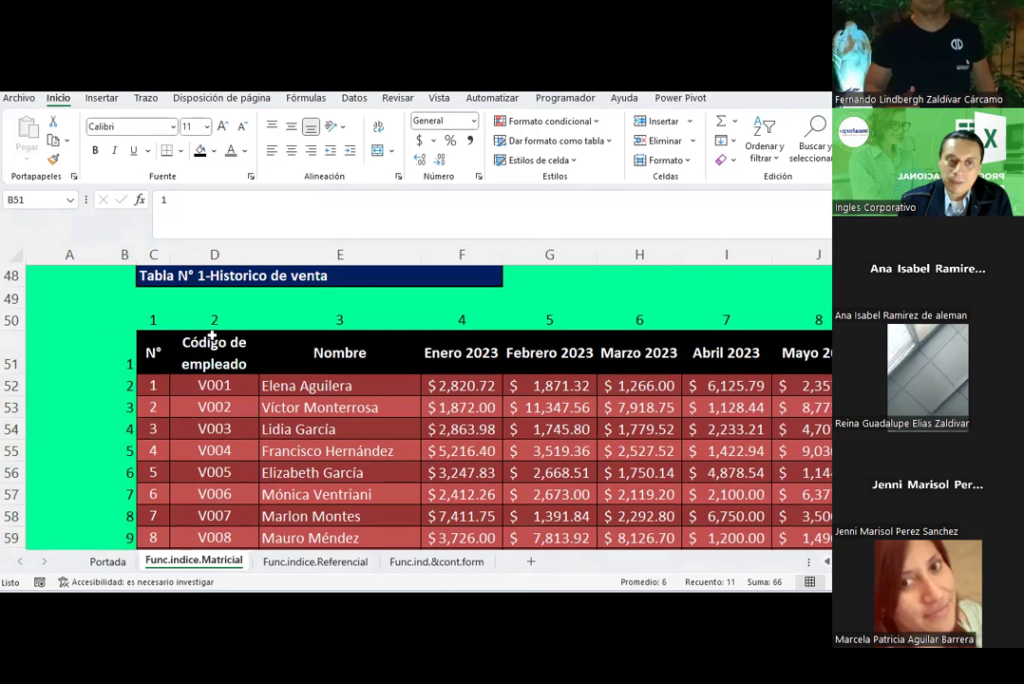
- Give the B51:B61 numbers a darker font colour and centre them horizontally and vertically
left_click(245, 152)
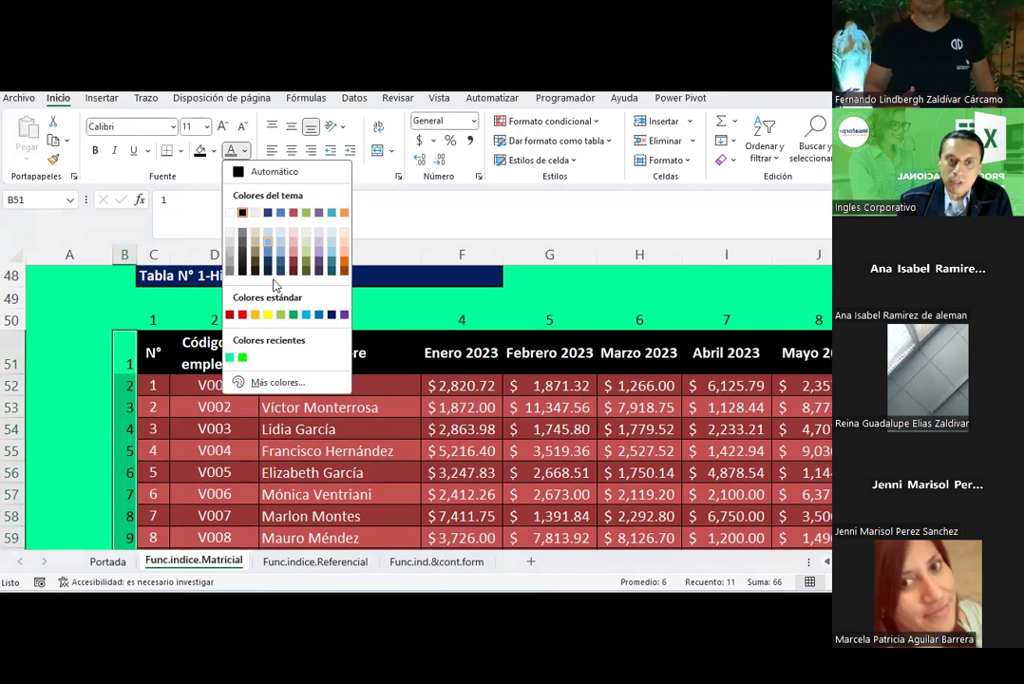
left_click(242, 358)
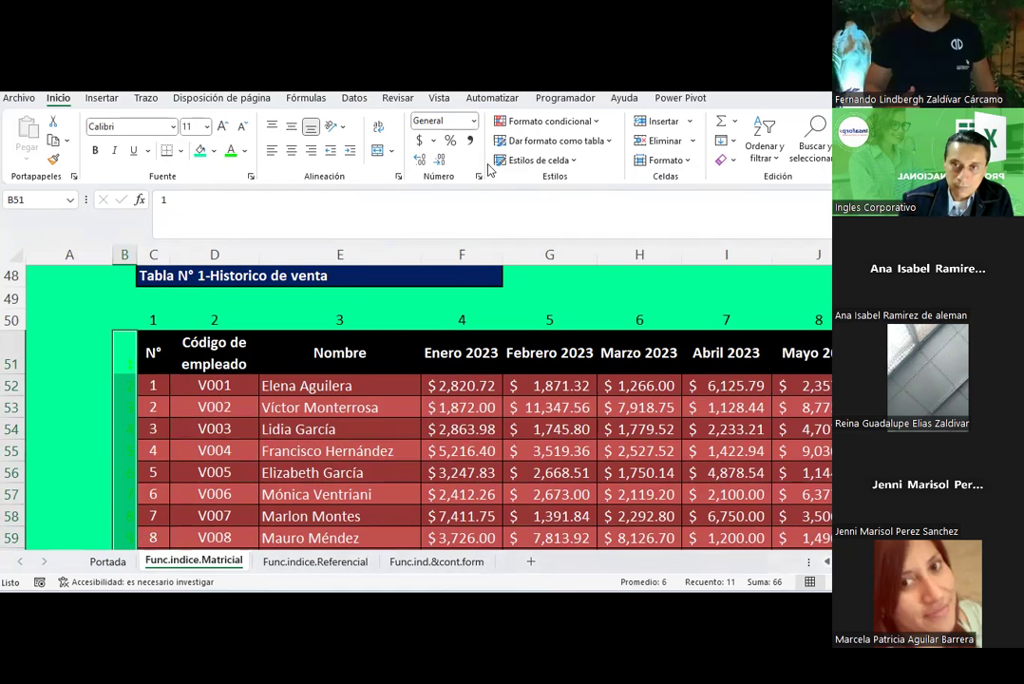
left_click(244, 151)
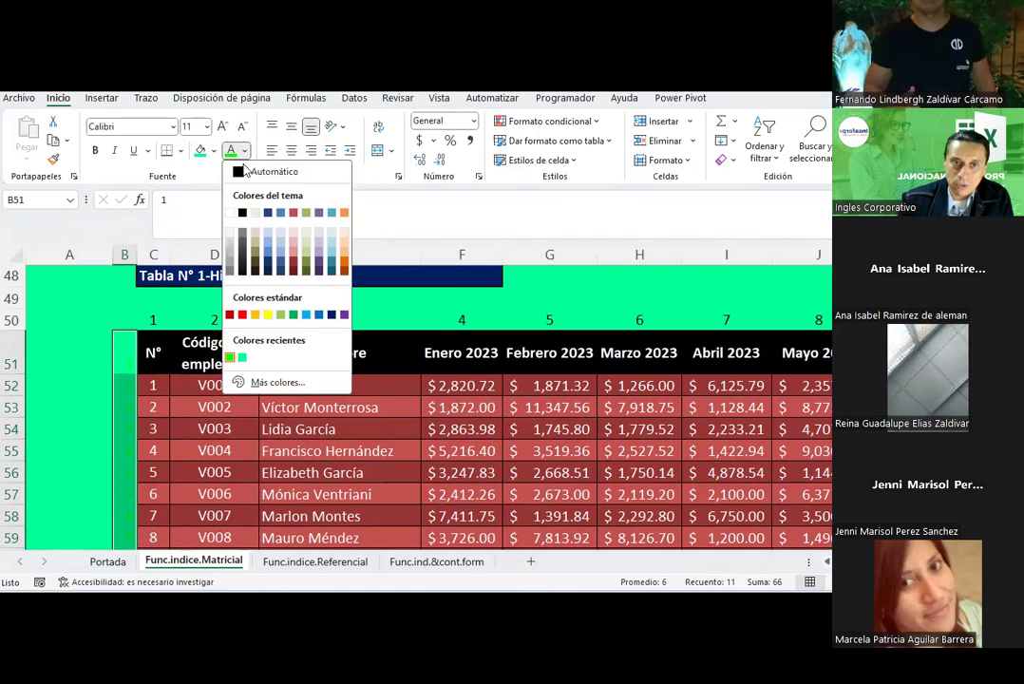
left_click(230, 236)
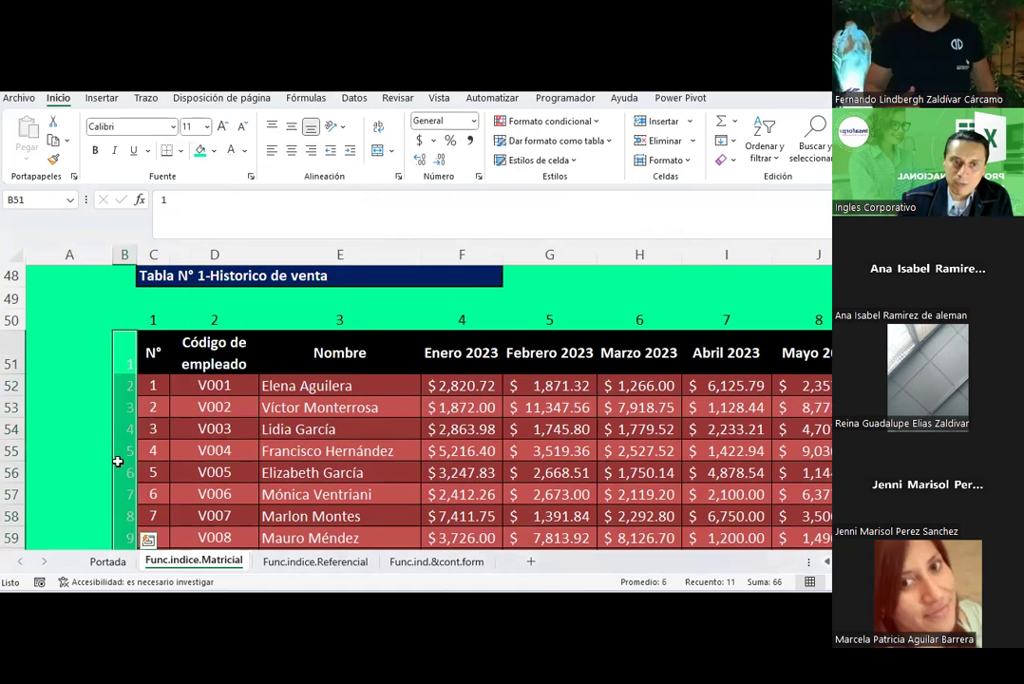
left_click(244, 150)
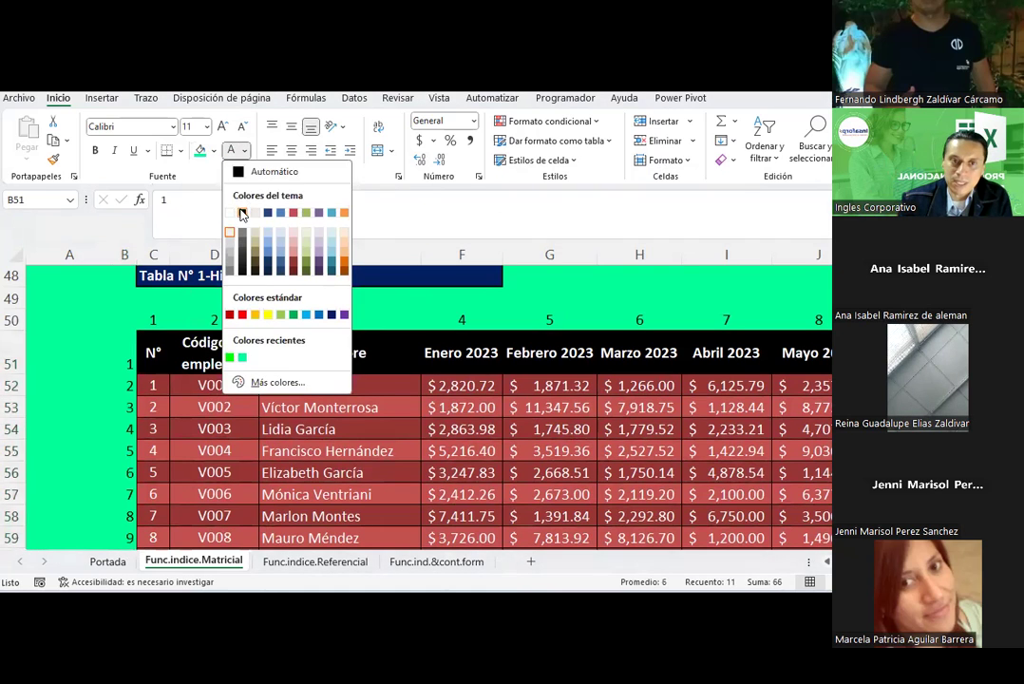
left_click(237, 208)
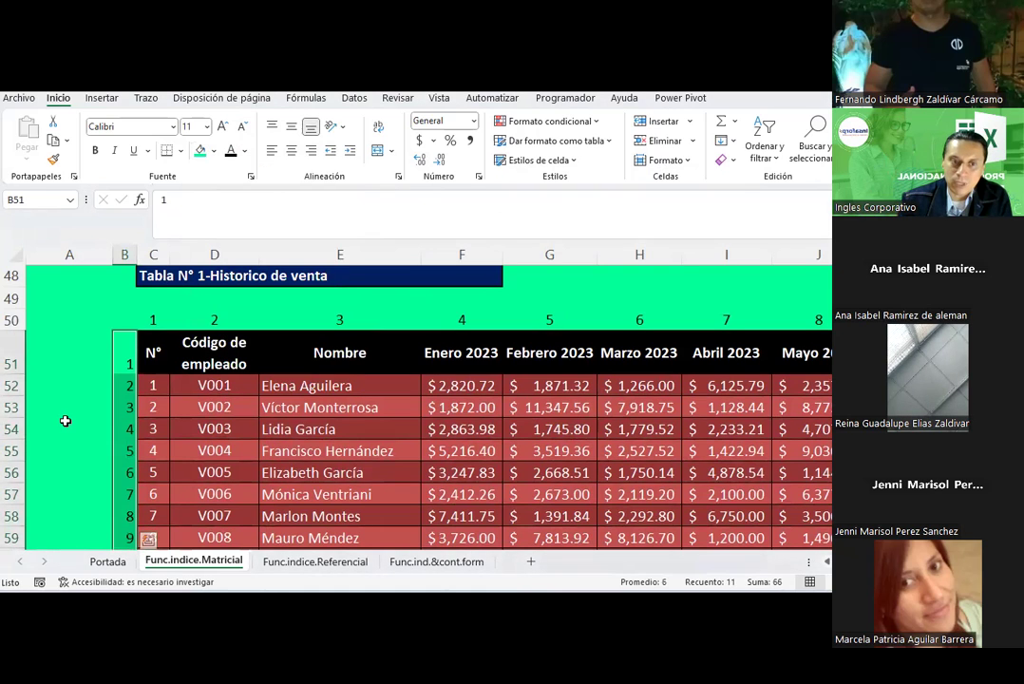
left_click(291, 150)
left_click(291, 127)
left_click(63, 199)
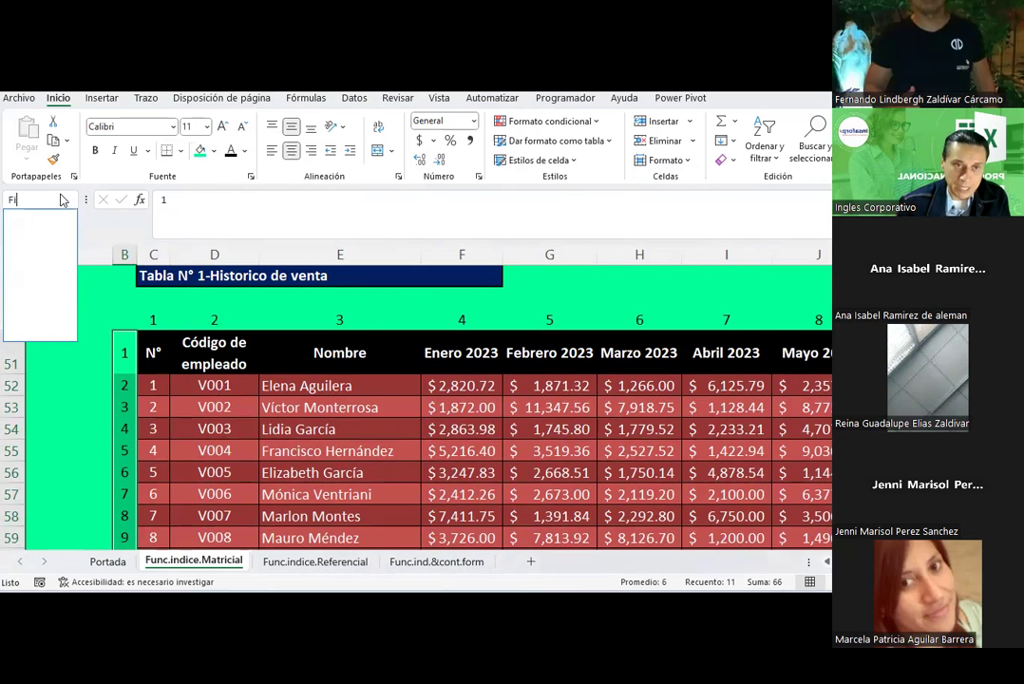
- Name the row 50 column numbers from C50 rightward Columnas via the Name Box
left_click(62, 197)
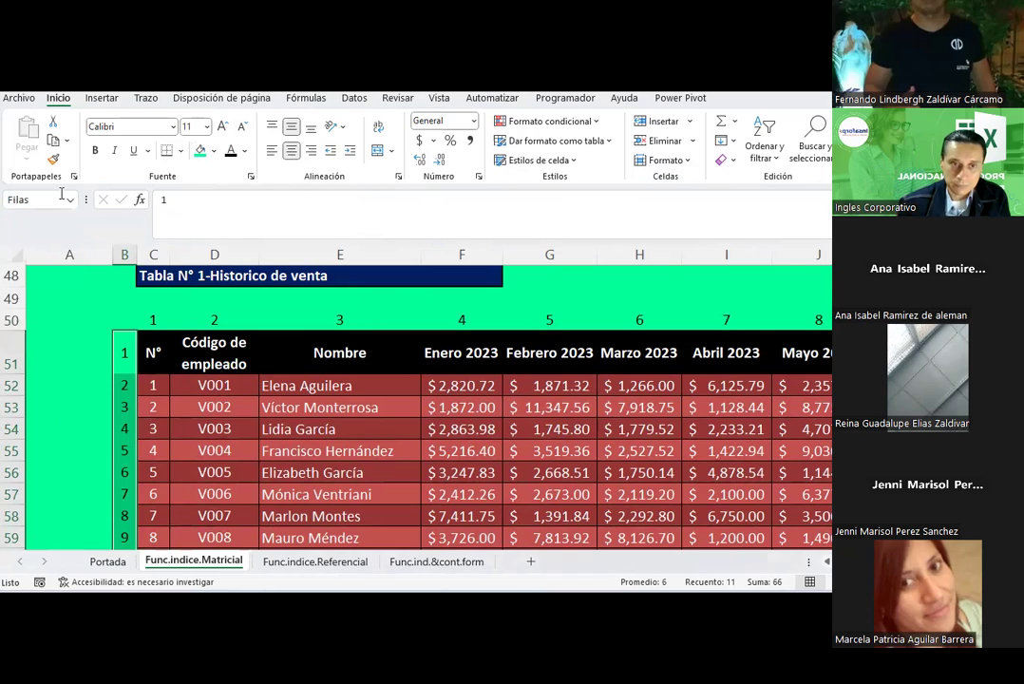
left_click_drag(152, 320, 822, 320)
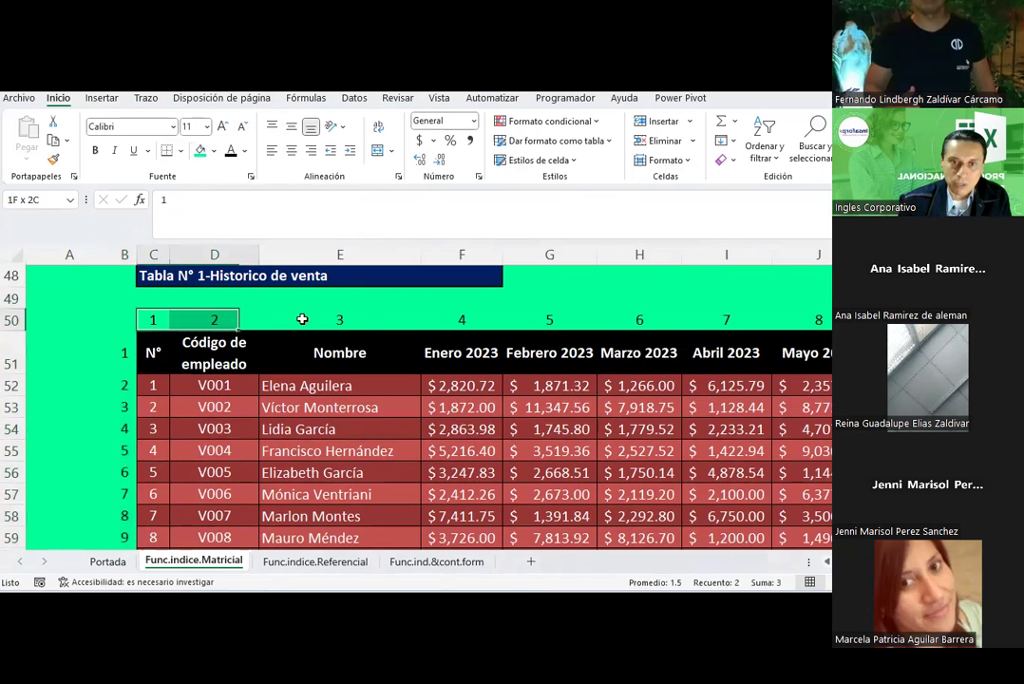
left_click(39, 200)
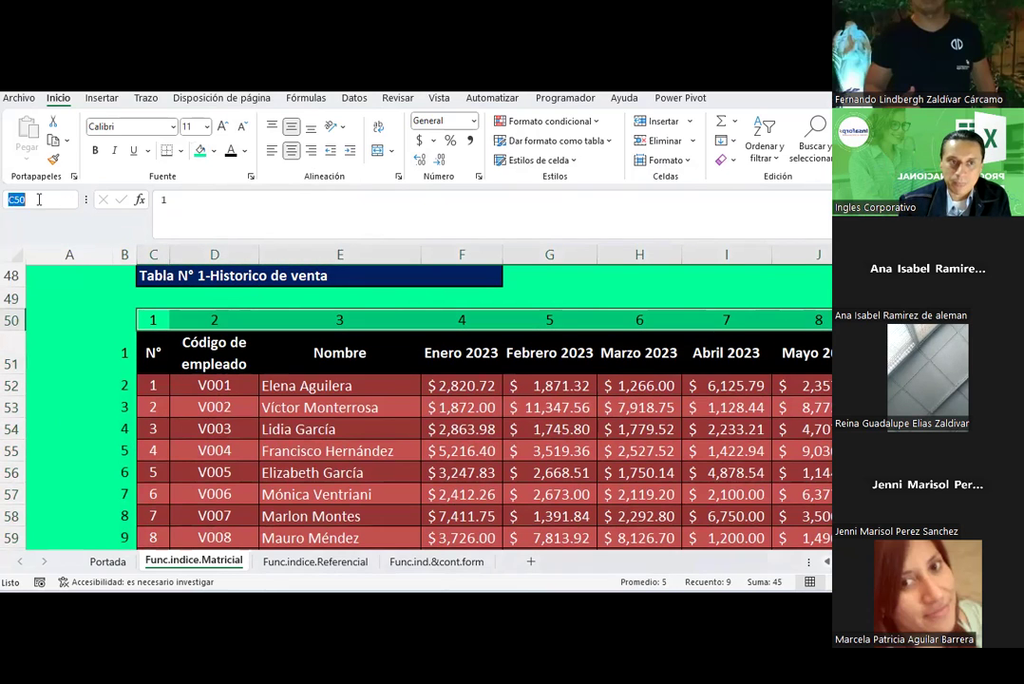
type("olumna")
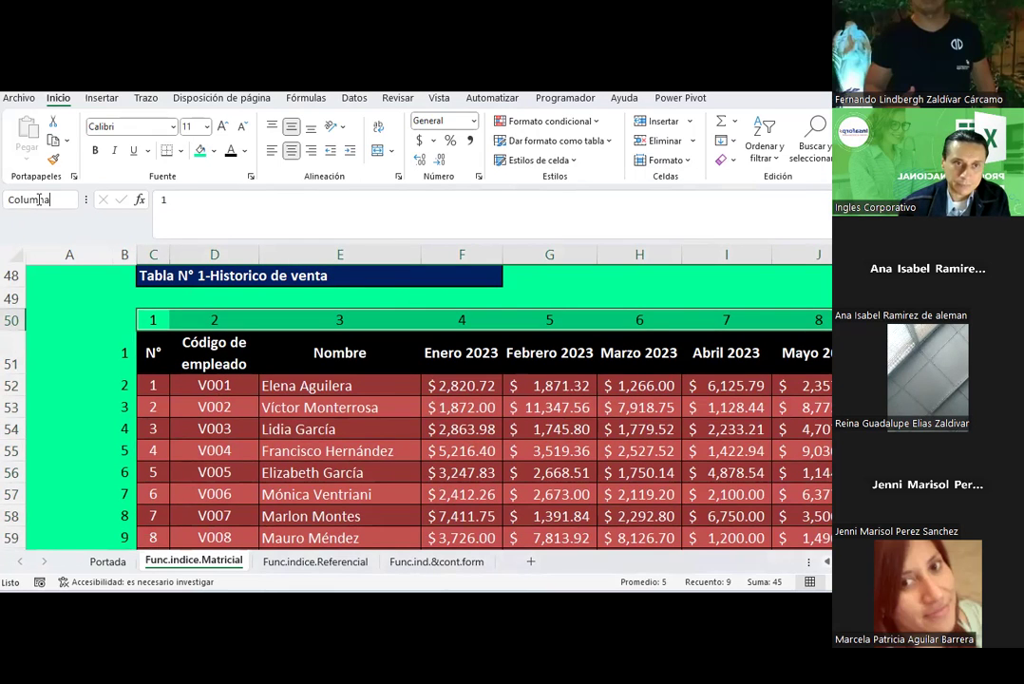
key("Return")
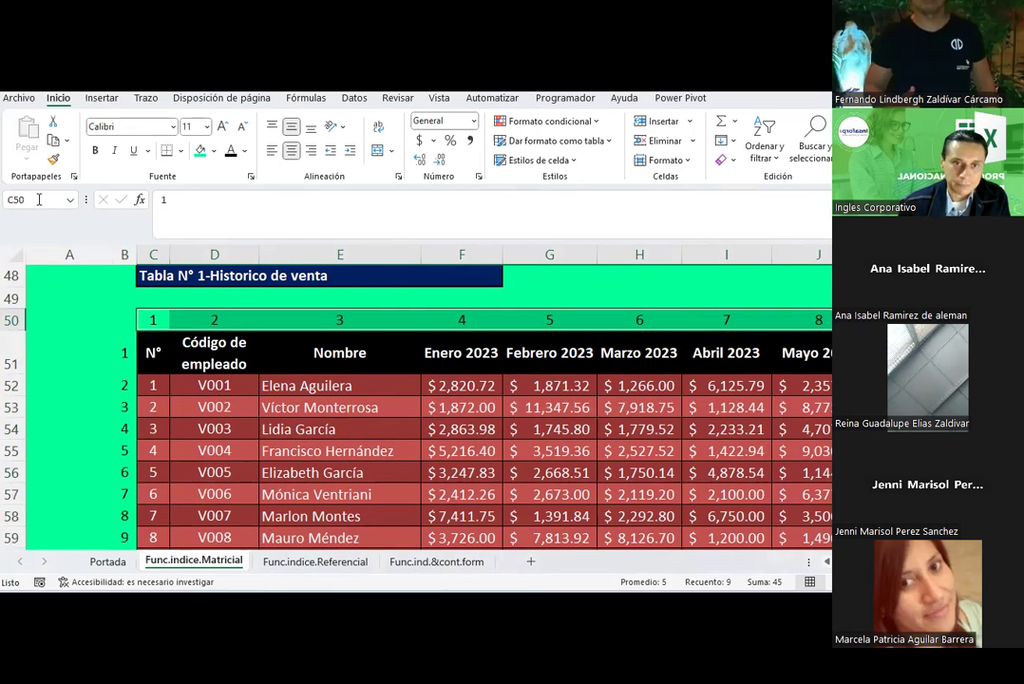
- Check D55 and the Fila, Columna and result cells G43, H43 and J43
left_click(250, 455)
scroll(250, 446, "up", 3)
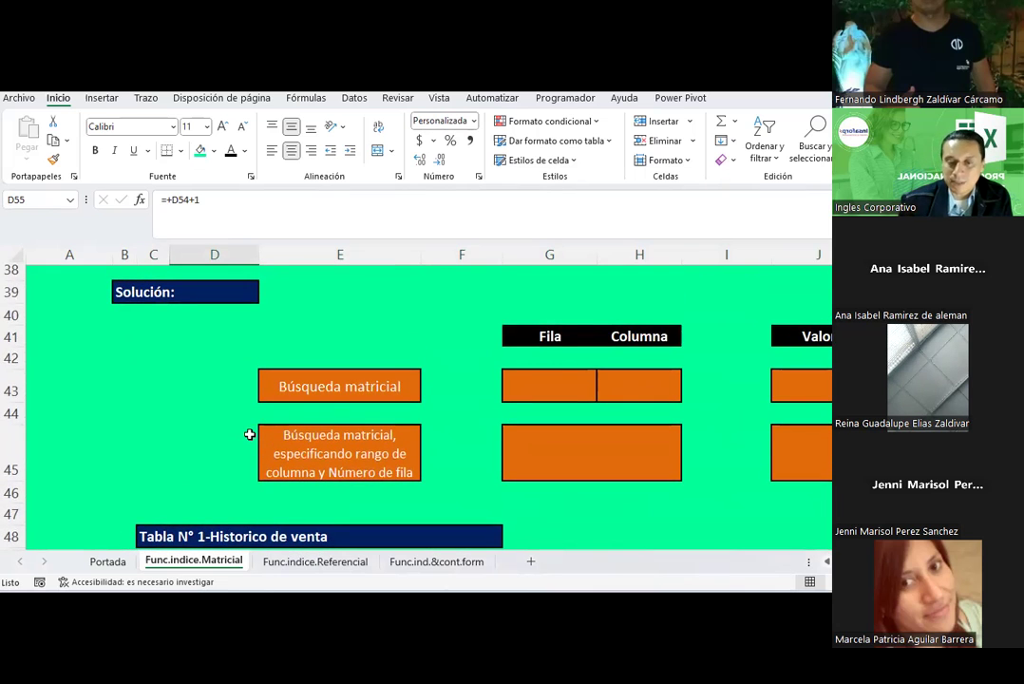
scroll(249, 434, "down", 1)
scroll(262, 410, "down", 2)
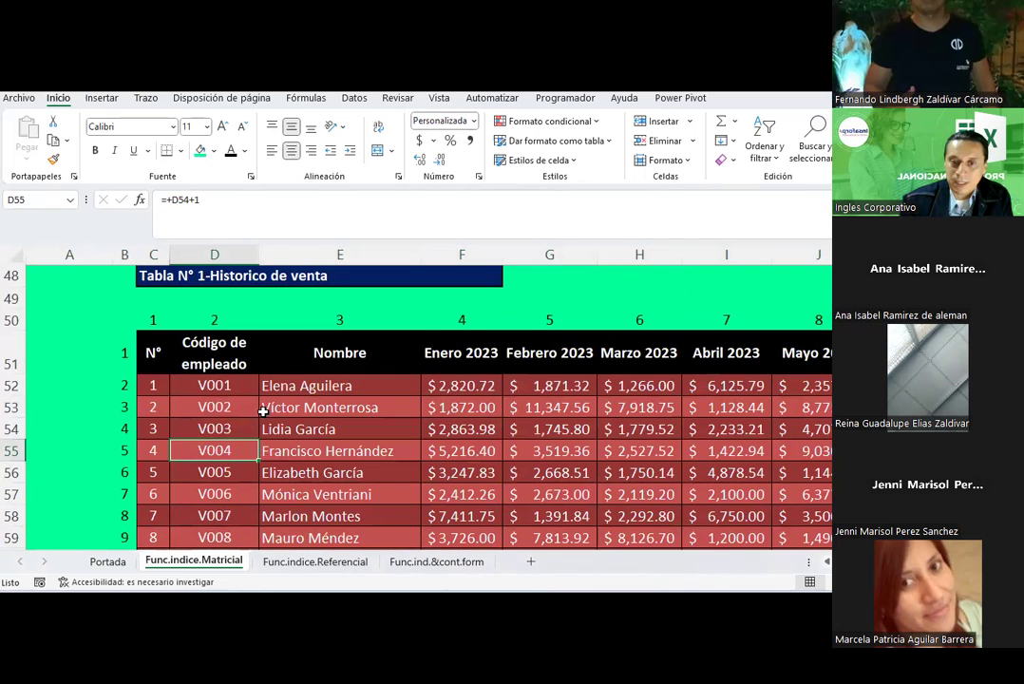
scroll(476, 375, "up", 1)
scroll(476, 374, "up", 2)
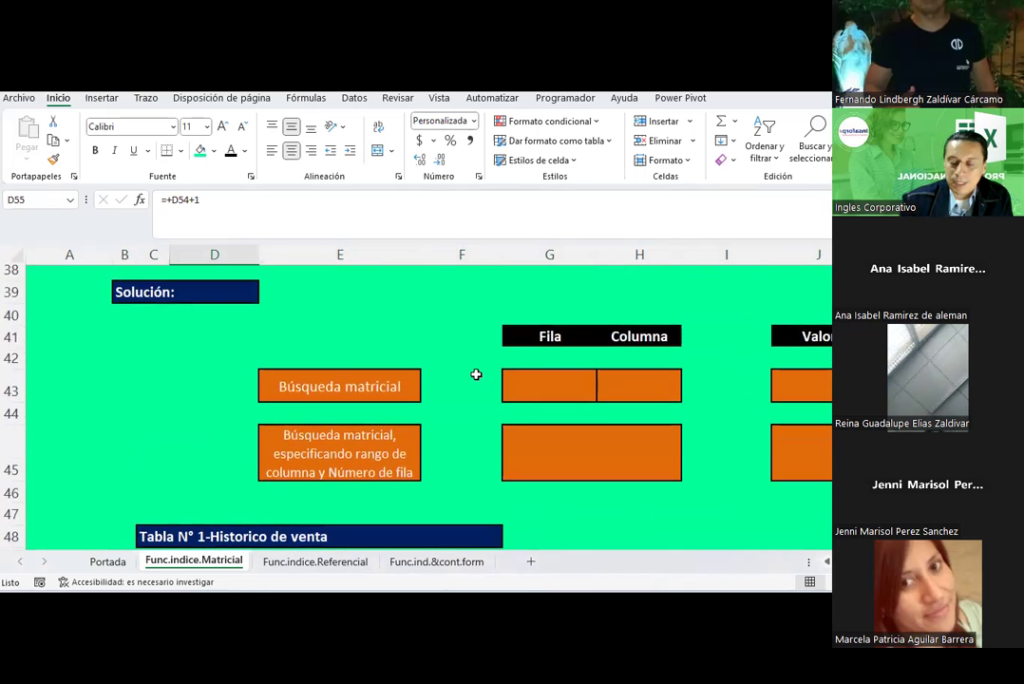
left_click(556, 378)
left_click(642, 384)
left_click(801, 385)
- Step through the row 54 monthly sales values, such as 2,863.98 in F54
scroll(546, 423, "down", 2)
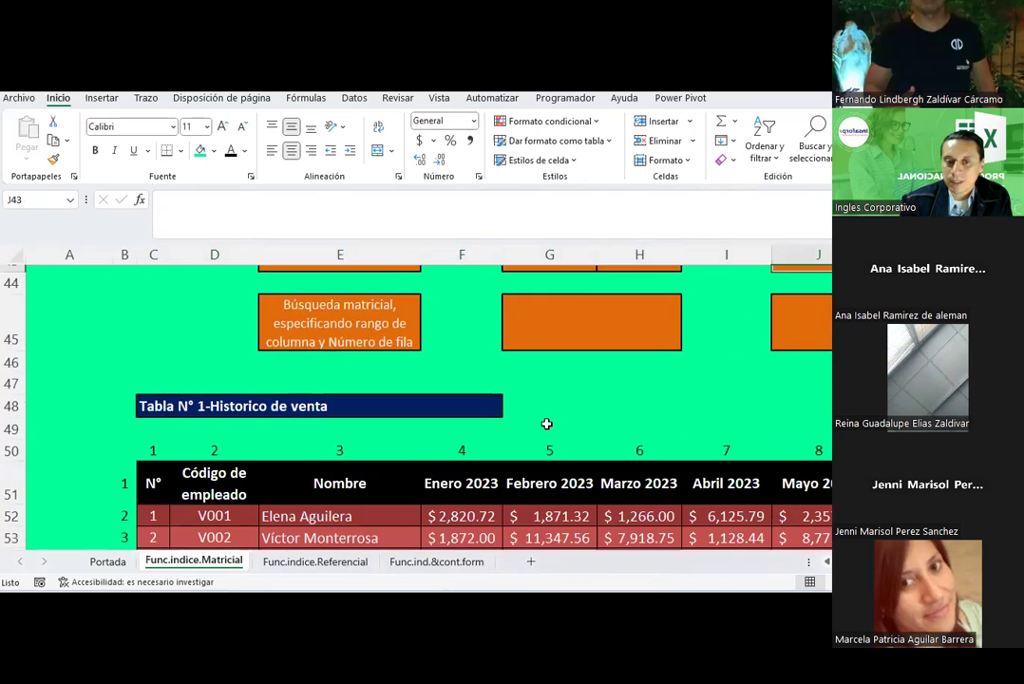
scroll(484, 426, "down", 2)
left_click(482, 428)
left_click(556, 429)
left_click(653, 432)
left_click(715, 429)
left_click(676, 429)
left_click(445, 428)
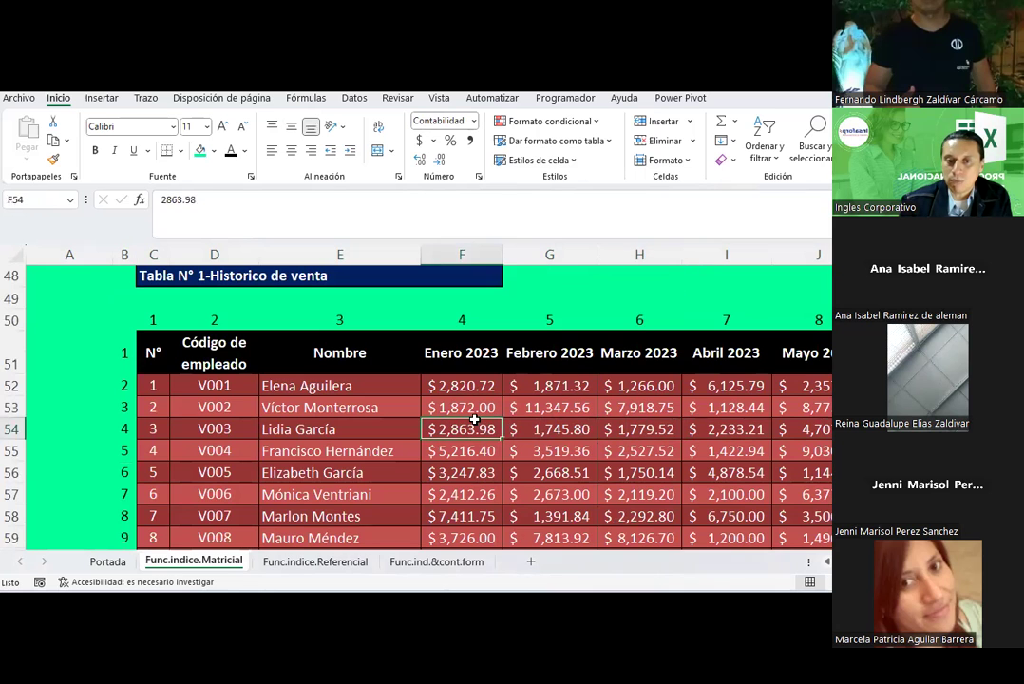
scroll(465, 423, "up", 3)
scroll(478, 420, "down", 2)
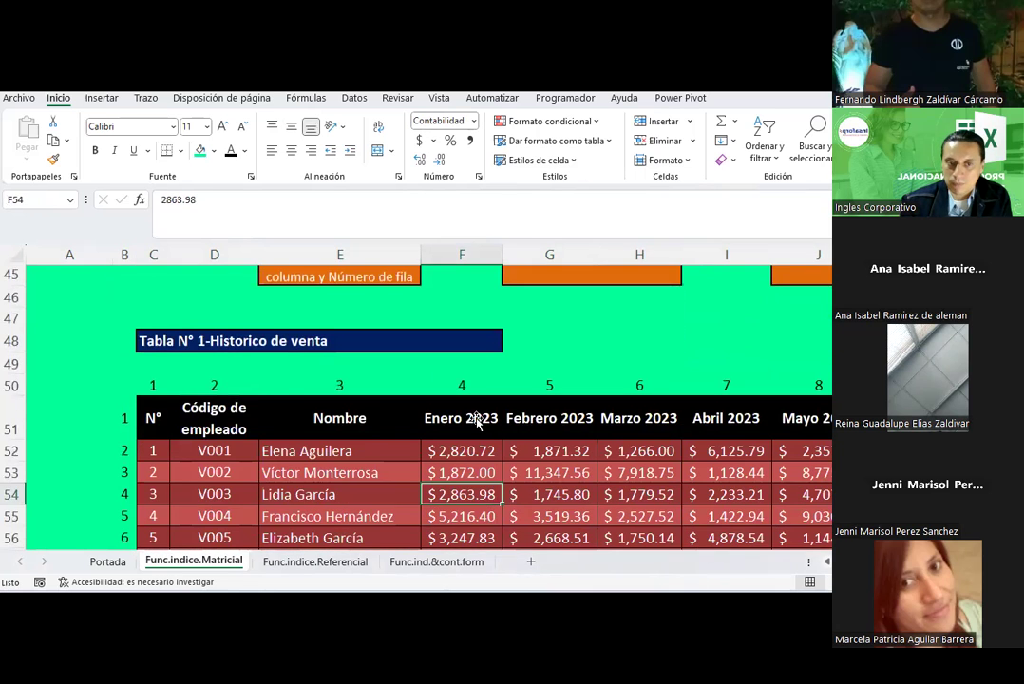
scroll(478, 420, "down", 1)
- Select the sales table C51:K61 and name it Matriz
left_click_drag(152, 352, 822, 517)
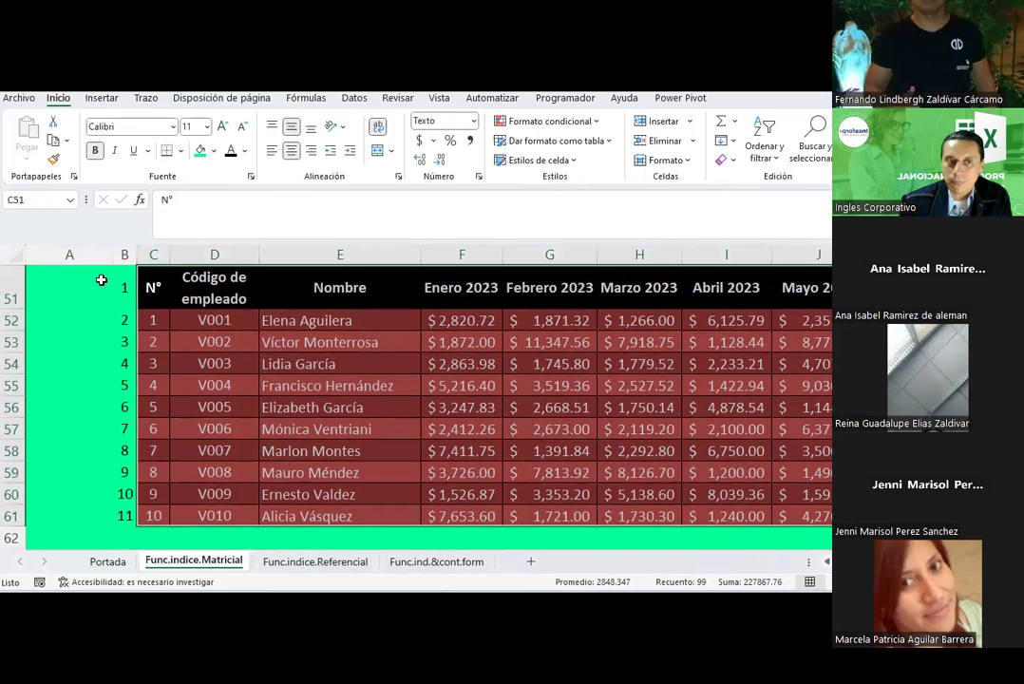
type("Matriz")
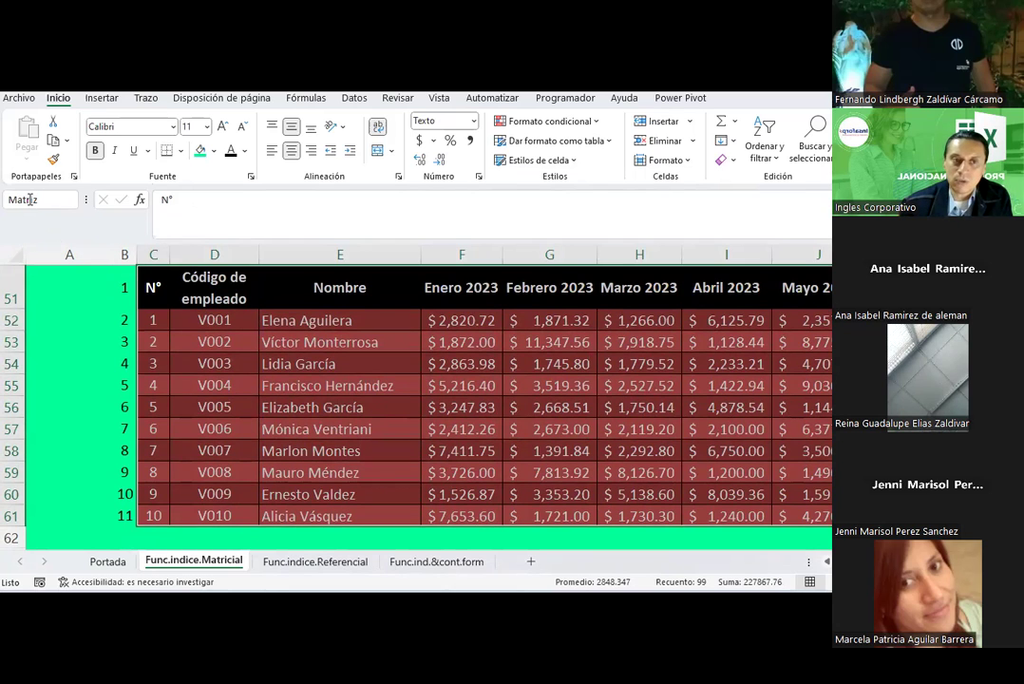
left_click(411, 342)
scroll(400, 377, "up", 5)
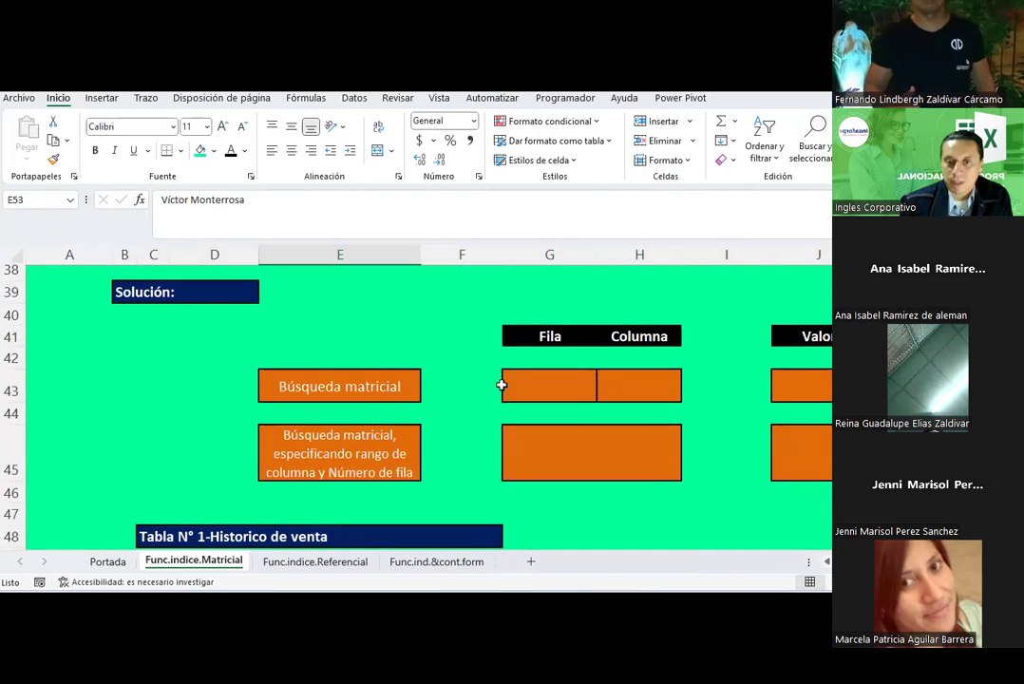
- Begin a list validation on G43, view the defined names with F3, then cancel
left_click(575, 379)
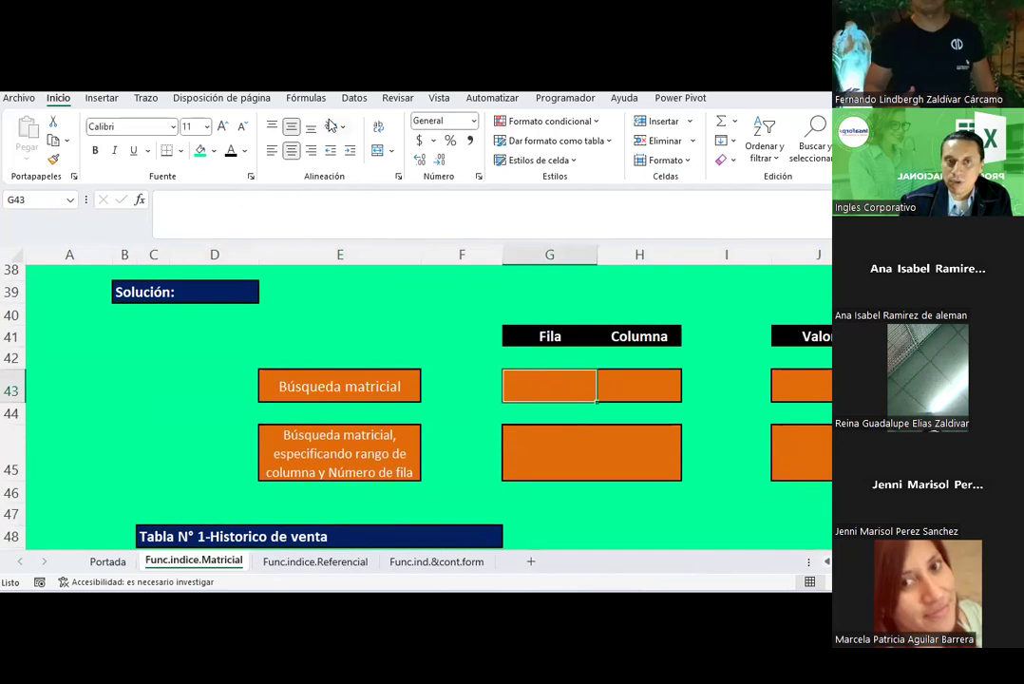
left_click(354, 98)
left_click(706, 160)
left_click(721, 182)
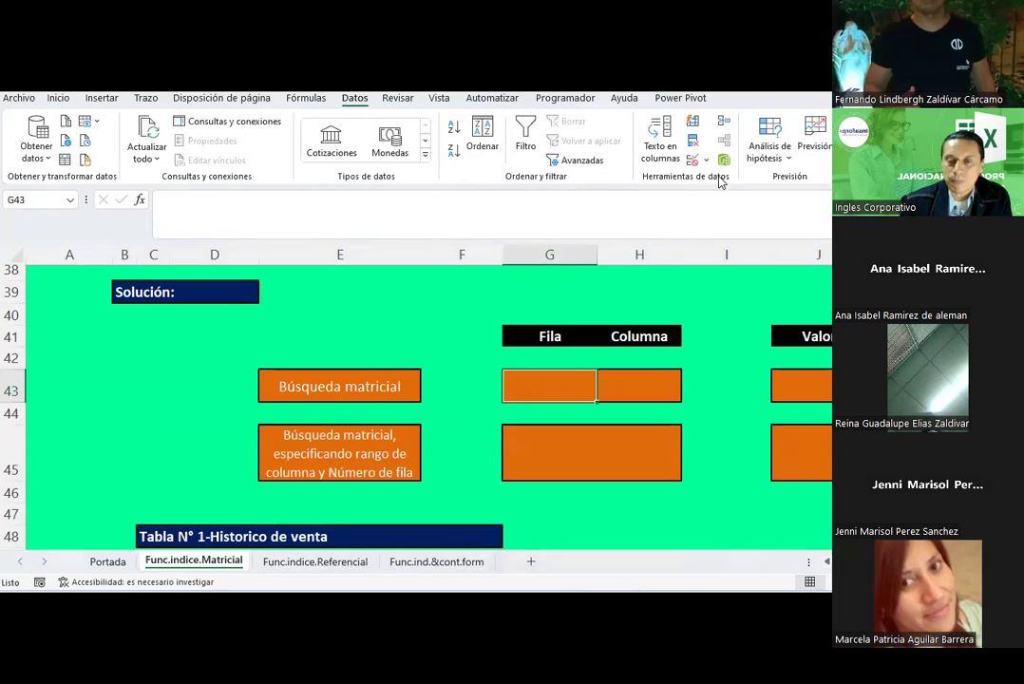
left_click(349, 207)
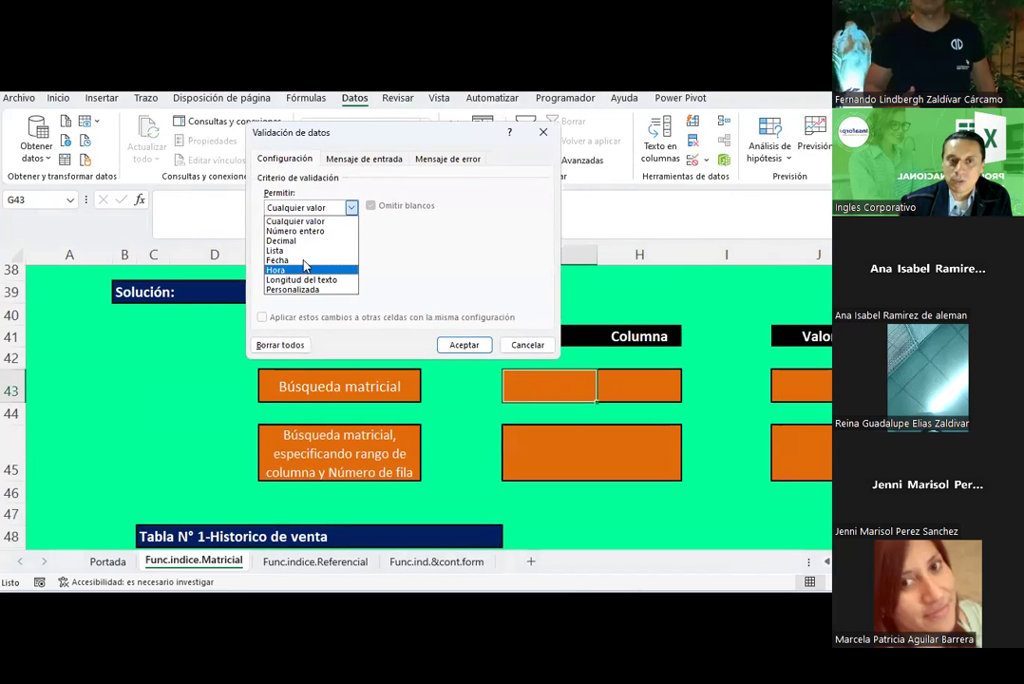
left_click(280, 250)
left_click(293, 269)
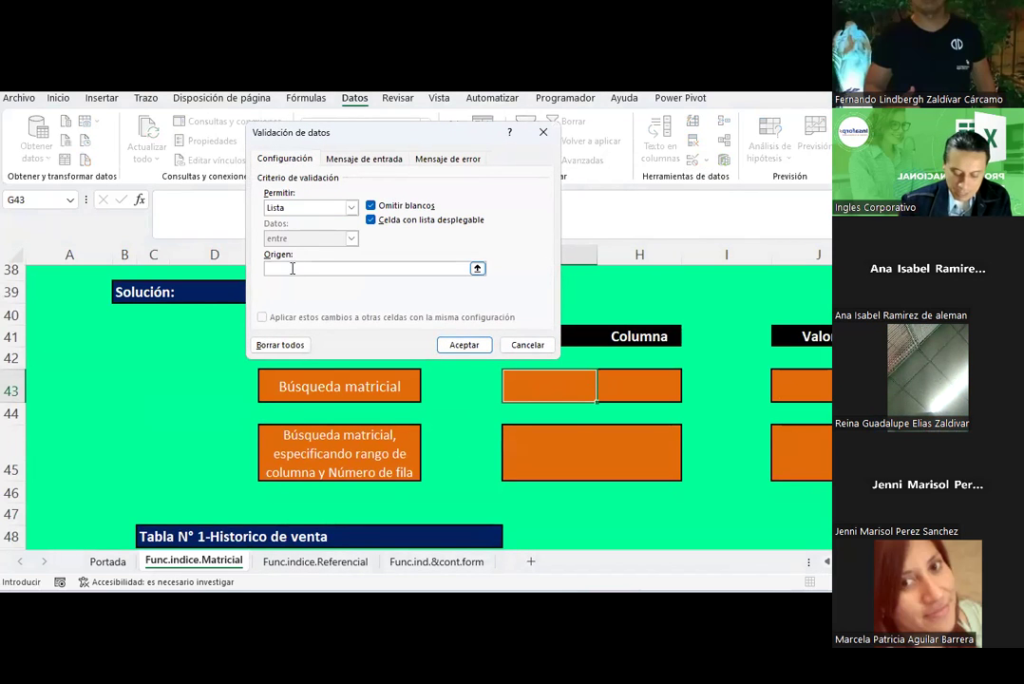
key("F3")
left_click_drag(486, 230, 483, 249)
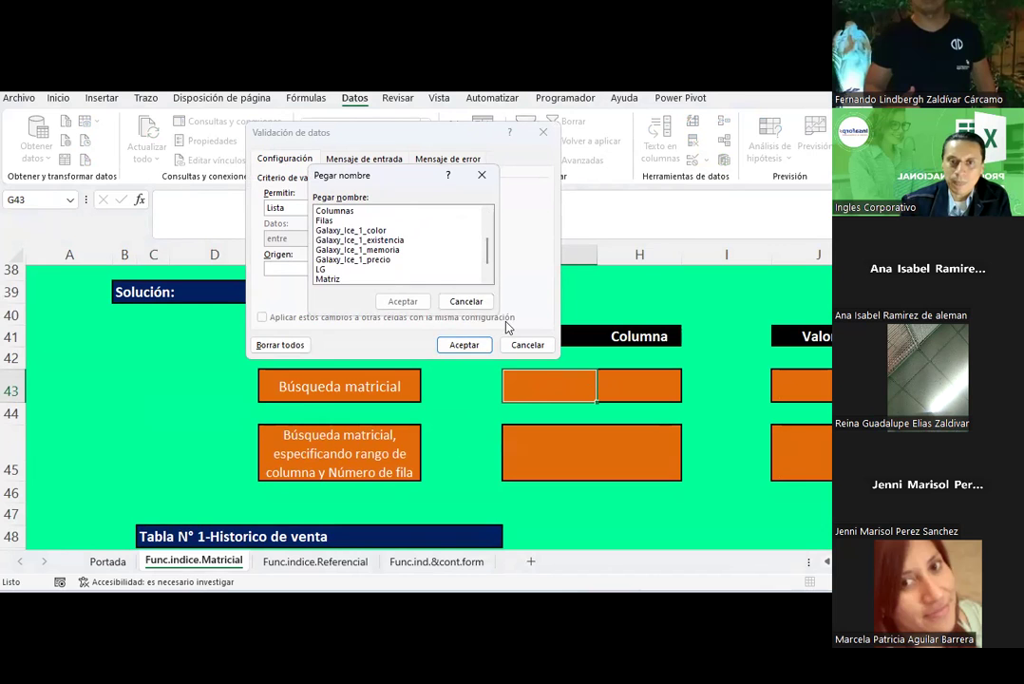
key("Escape")
left_click(525, 346)
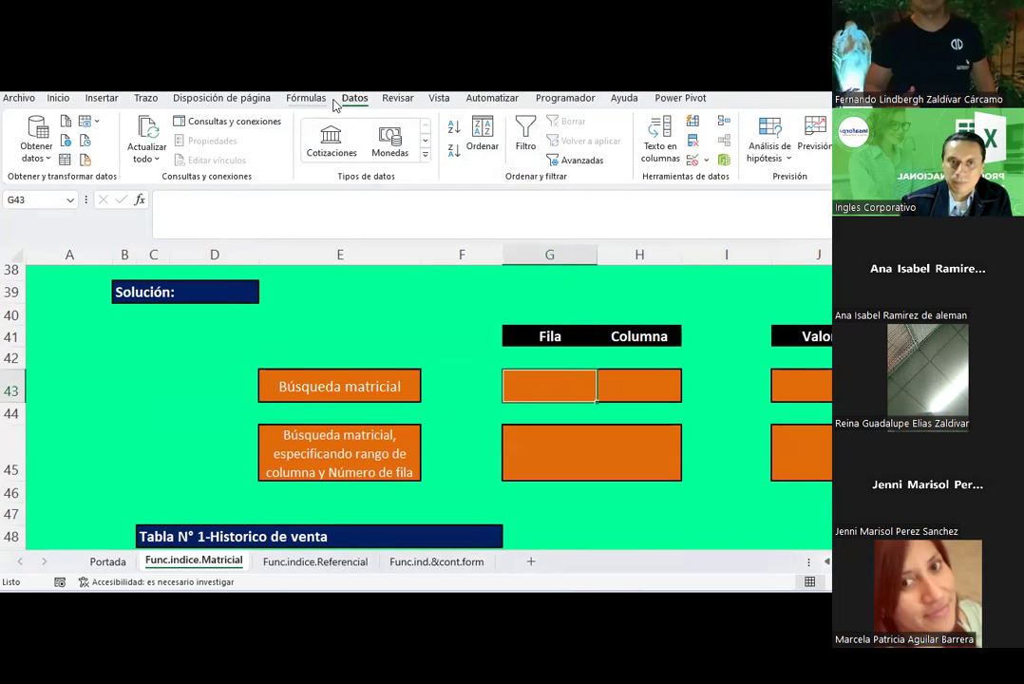
- In Name Manager, delete the broken Cod001 names
left_click(303, 98)
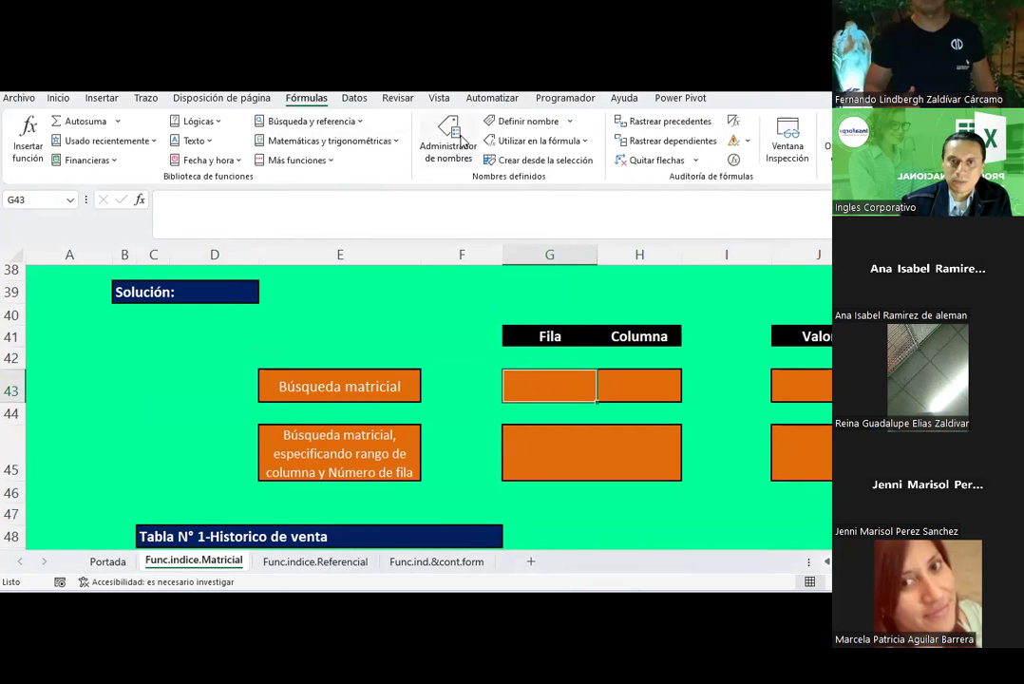
left_click(459, 142)
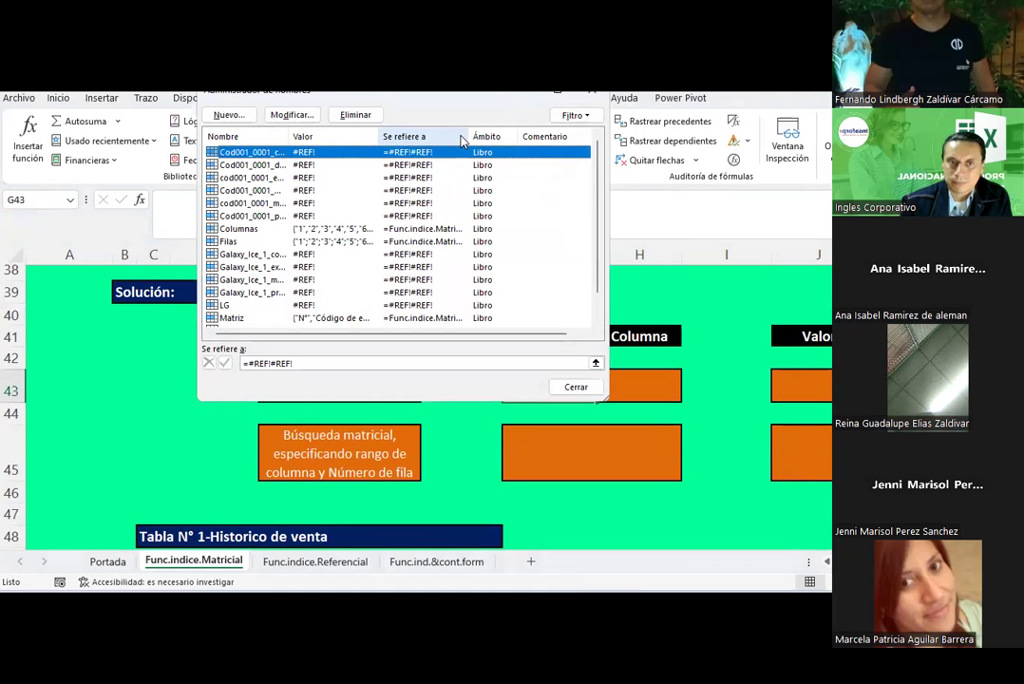
key("shift+Down")
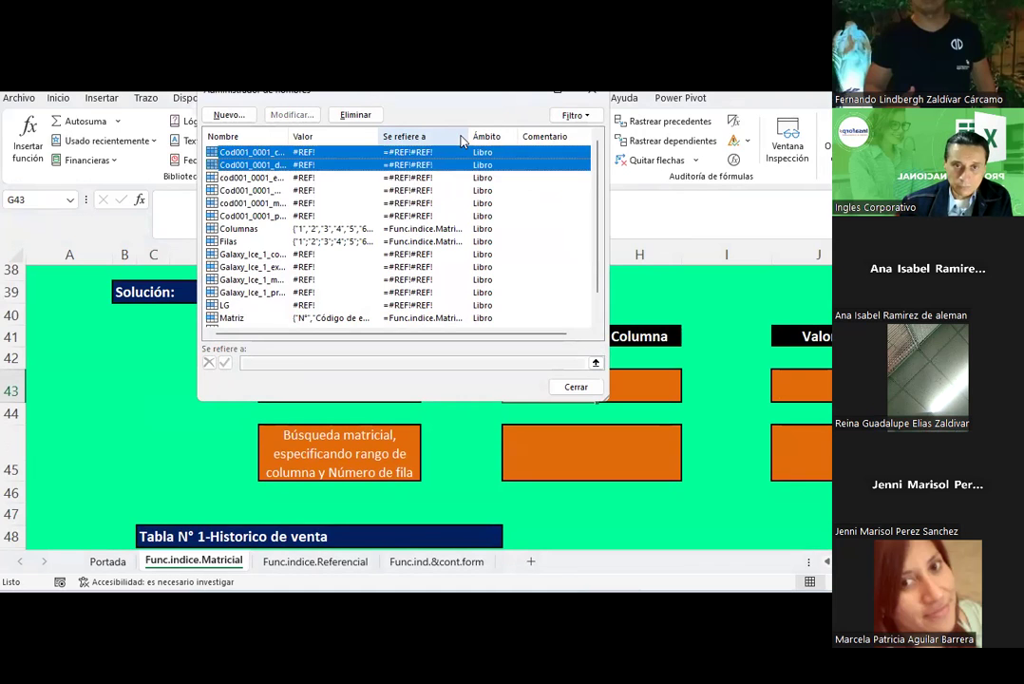
key("shift+Down")
key("shift+Down")
key("shift+Down")
key("shift+Down")
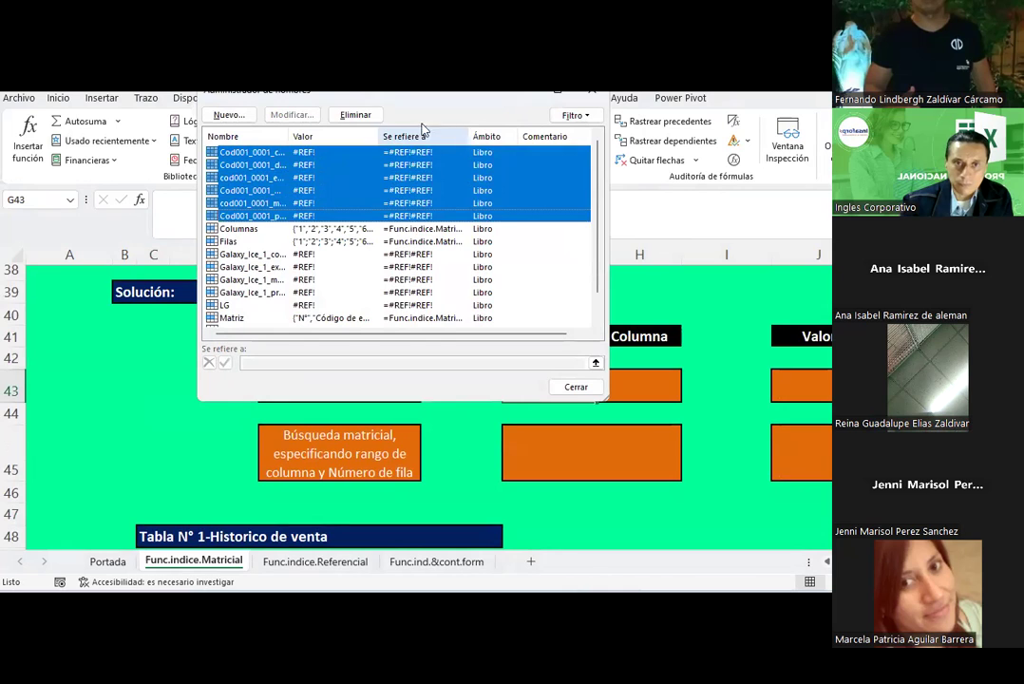
left_click(372, 116)
left_click(476, 369)
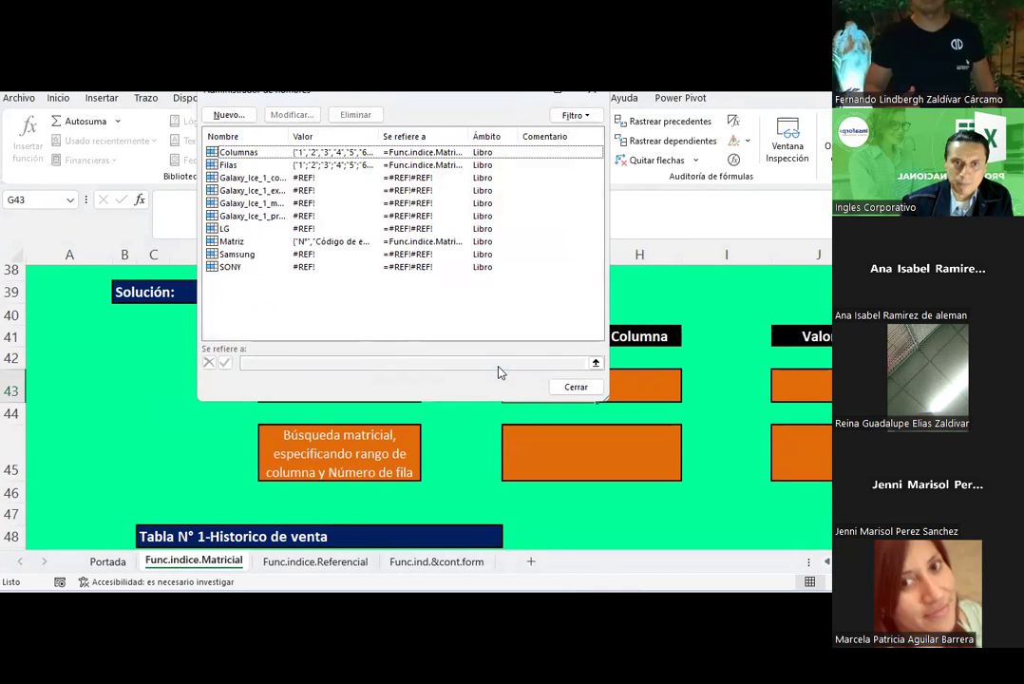
- Delete the broken Galaxy_Ice, LG, Samsung and SONY names and close Name Manager
left_click(266, 177)
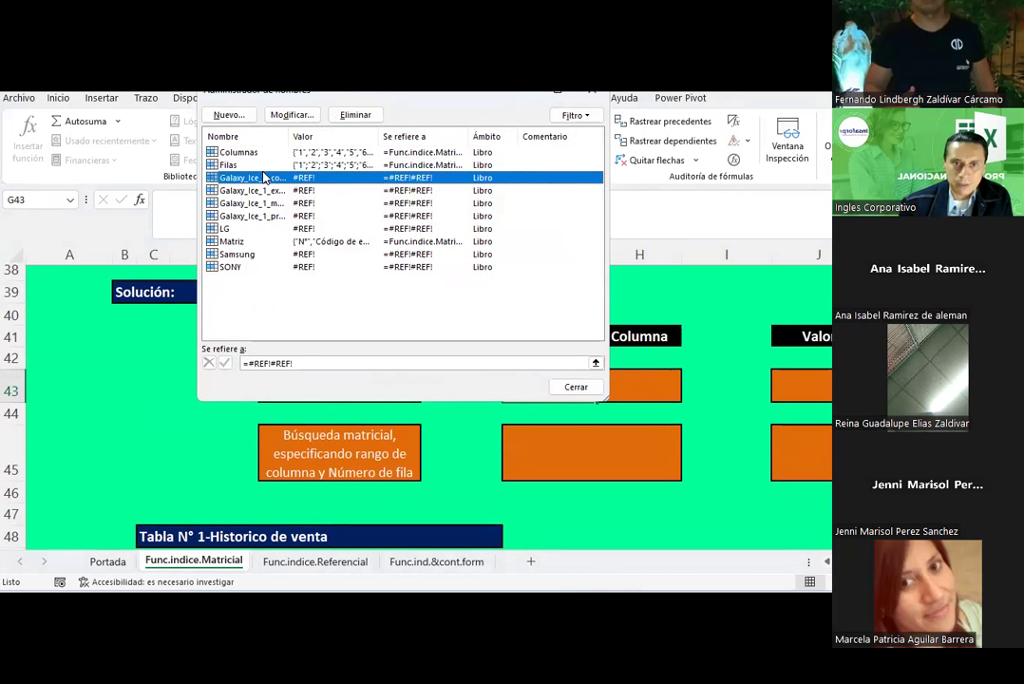
key("shift+Down")
key("shift+Down")
key("shift+Down")
key("shift+Down")
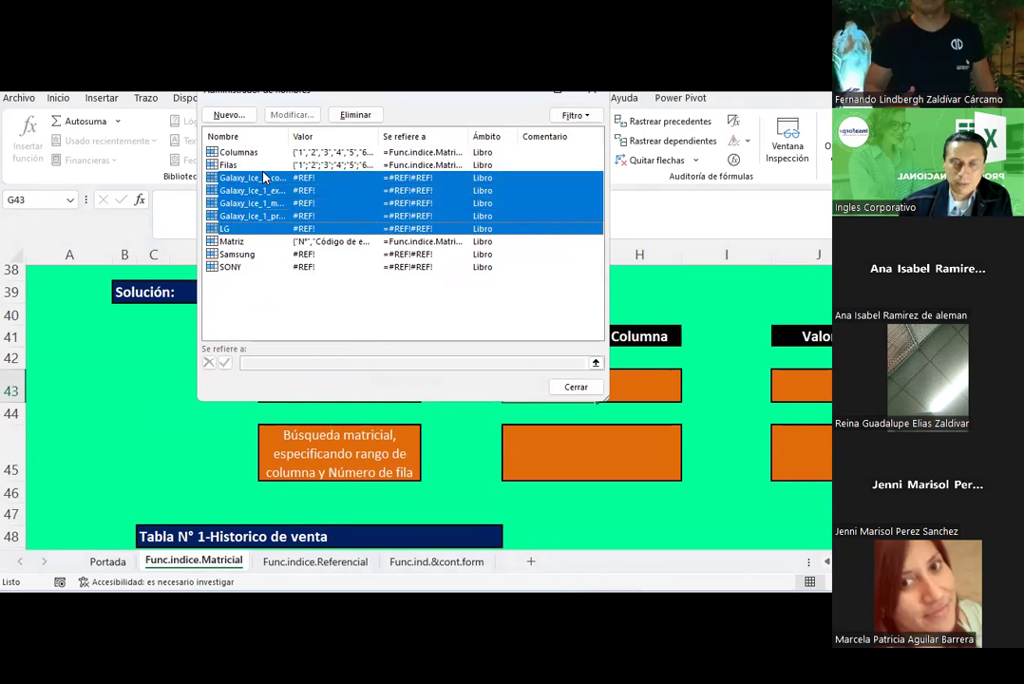
key("Delete")
key("Return")
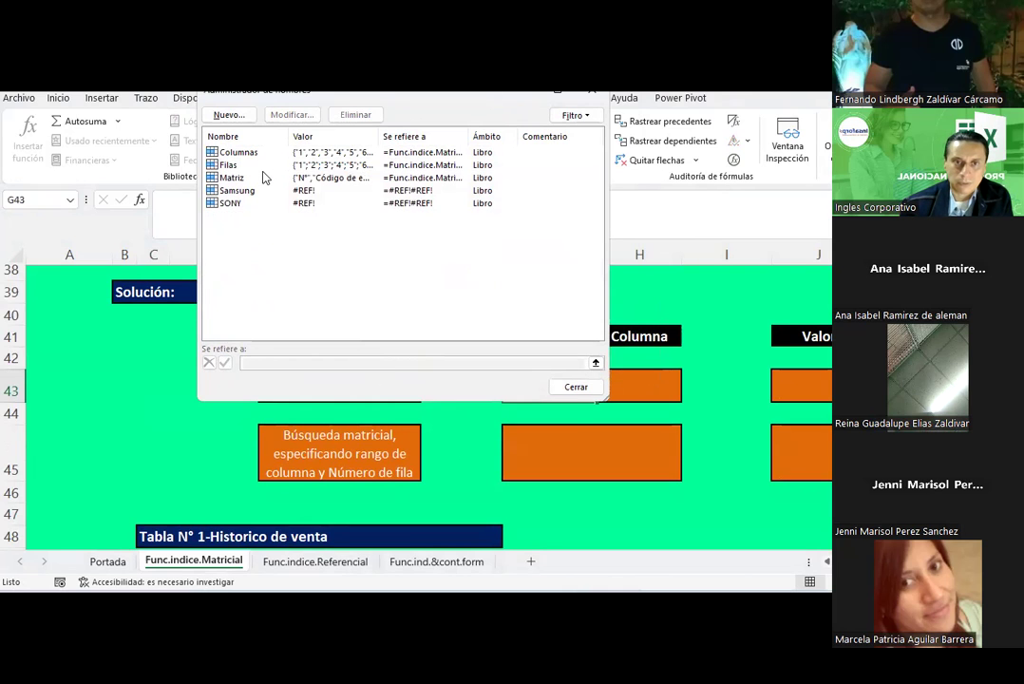
left_click(243, 192)
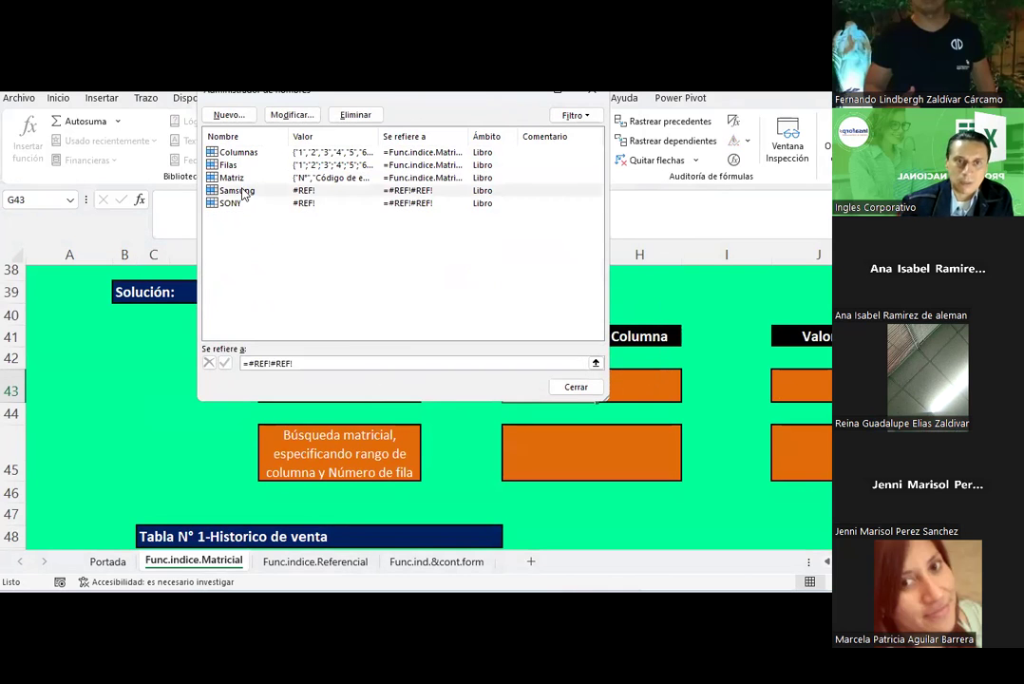
key("shift+Down")
key("Delete")
key("Return")
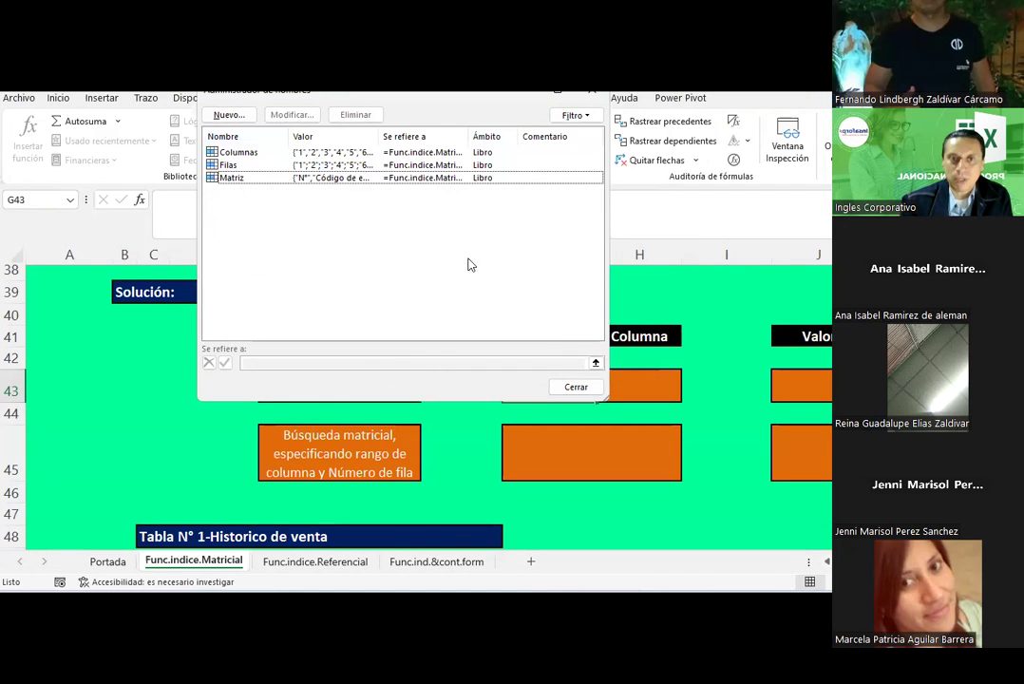
left_click(575, 389)
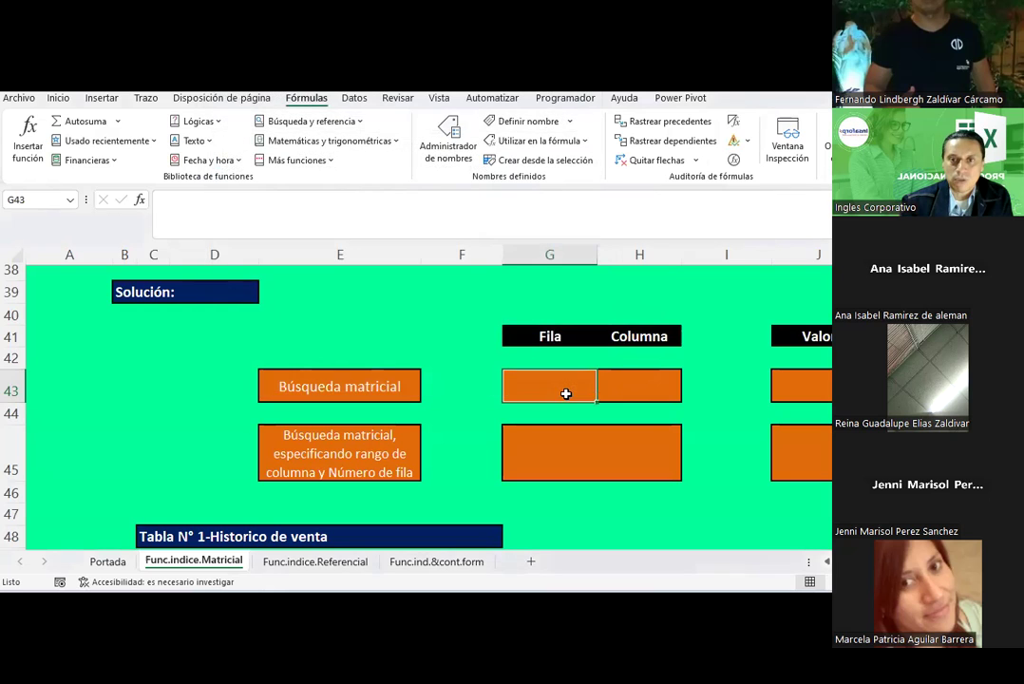
- Restrict G43 to a list validation sourced from the Filas name
left_click(354, 98)
left_click(726, 160)
left_click(714, 176)
left_click(349, 207)
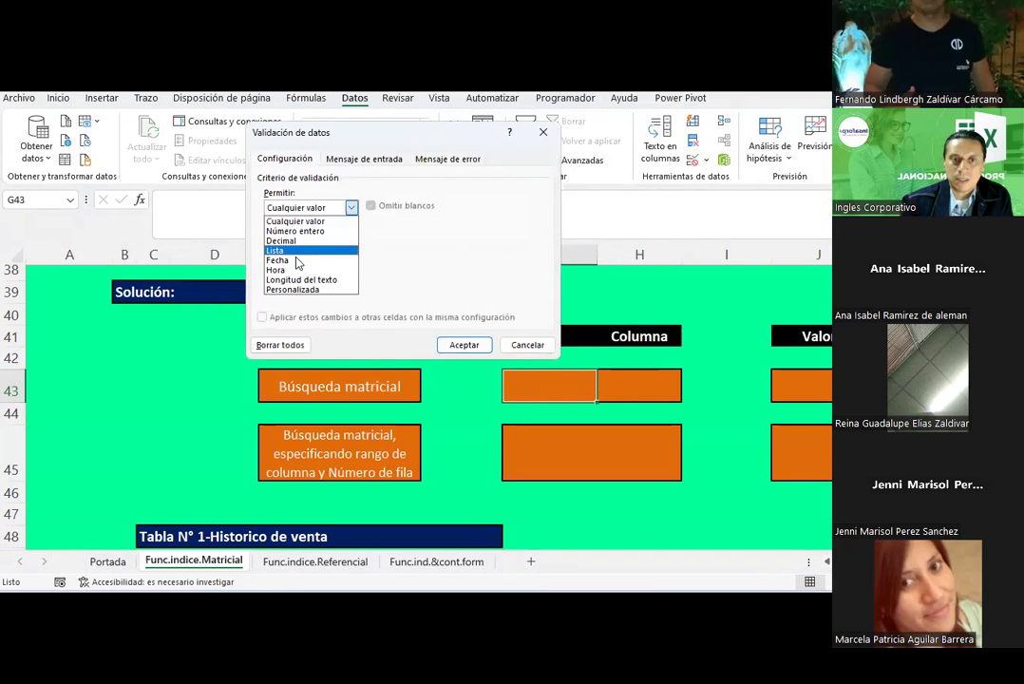
left_click(283, 304)
left_click(282, 268)
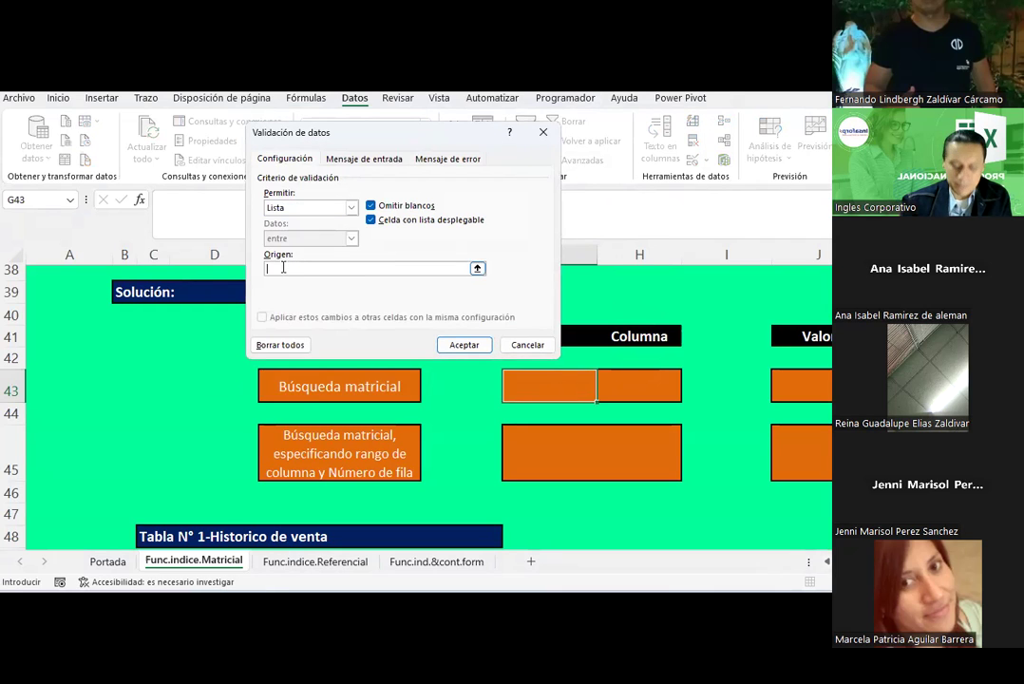
key("F3")
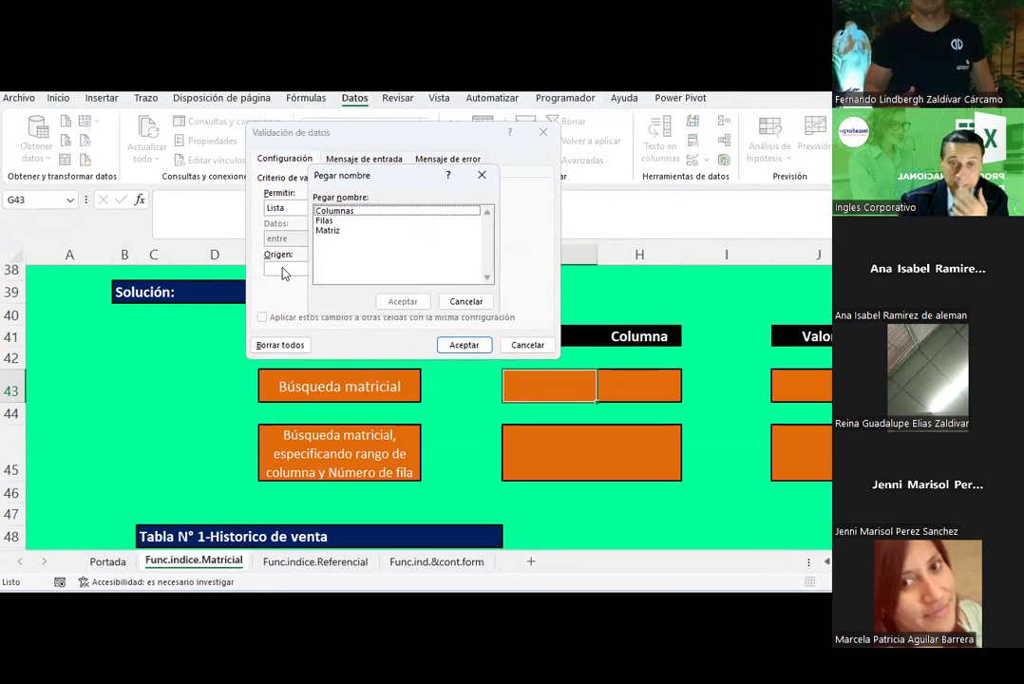
left_click(324, 221)
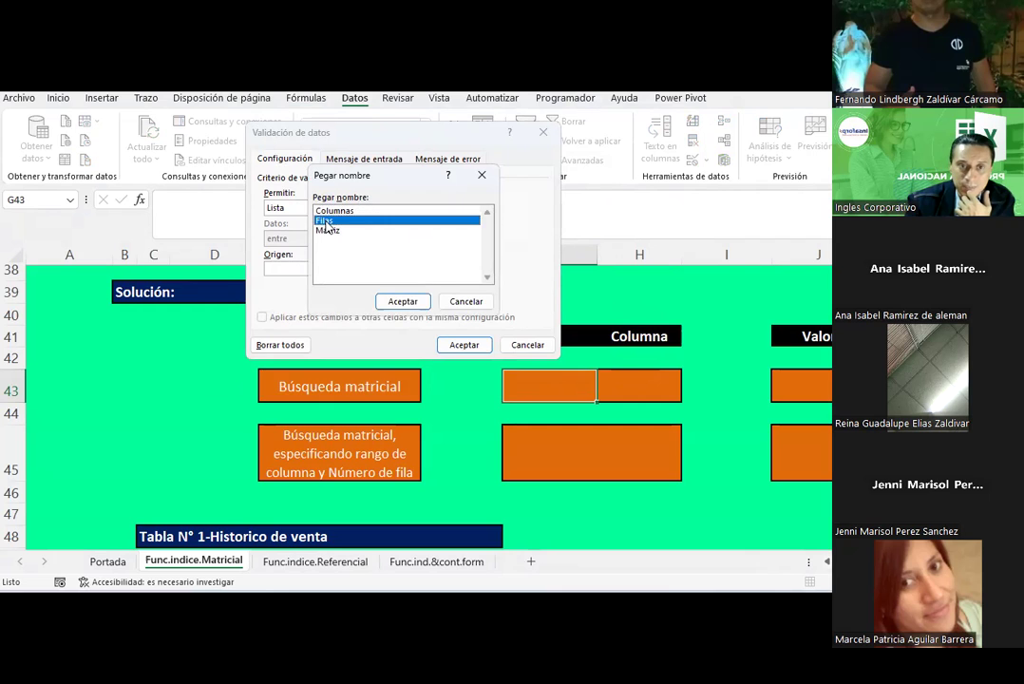
left_click(403, 301)
left_click(460, 344)
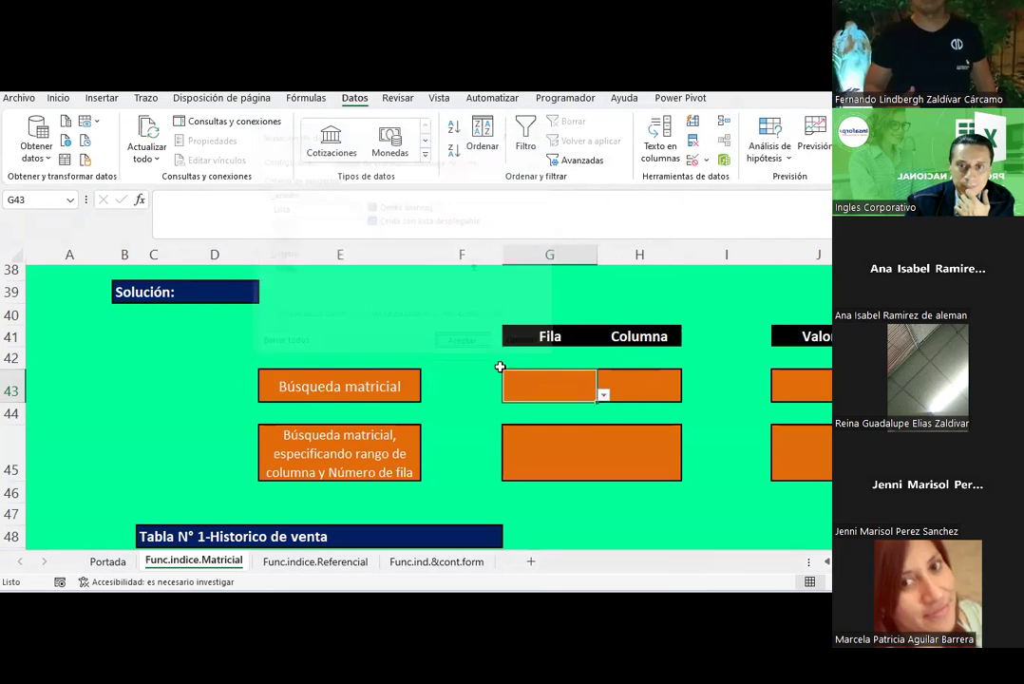
left_click(603, 393)
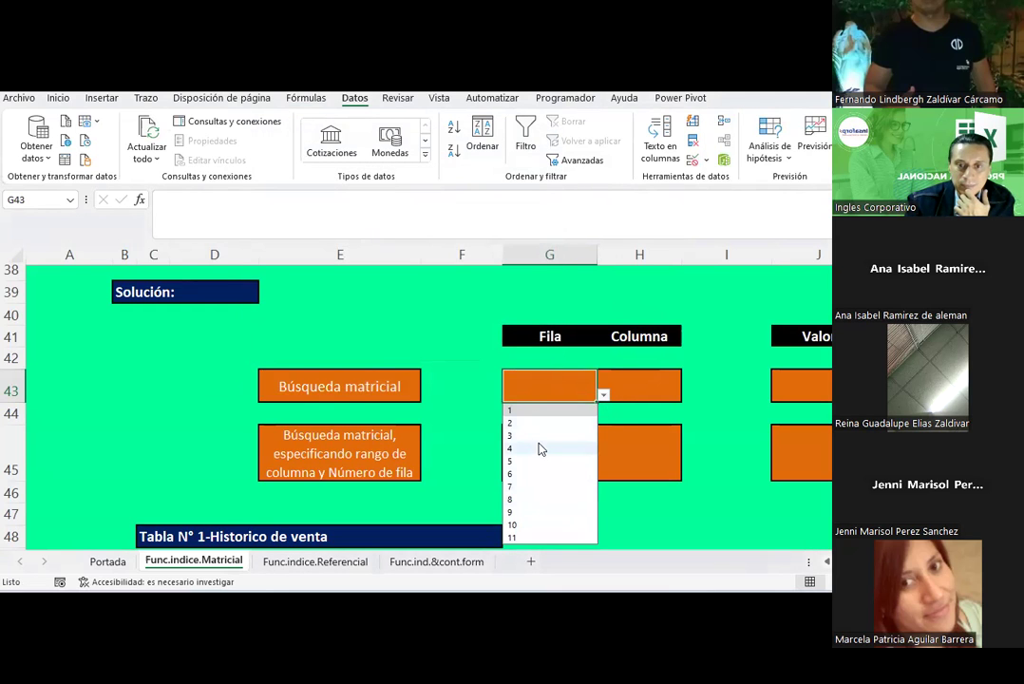
left_click(468, 349)
- Restrict H43 to a list validation sourced from the Columnas name
scroll(285, 409, "down", 2)
scroll(229, 440, "down", 3)
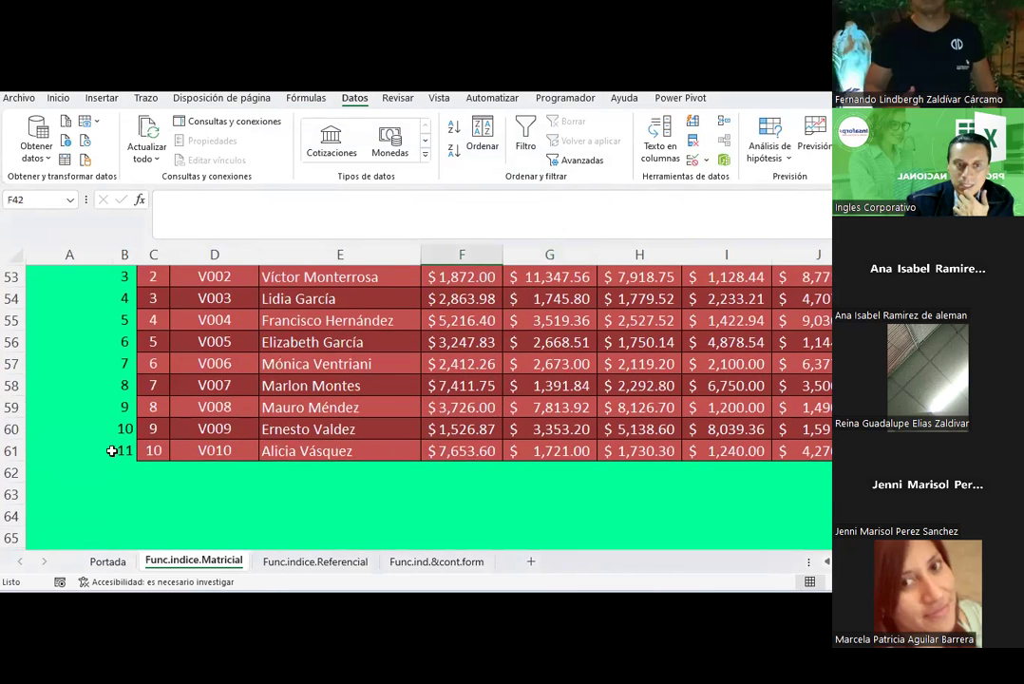
scroll(247, 393, "up", 4)
scroll(247, 393, "up", 1)
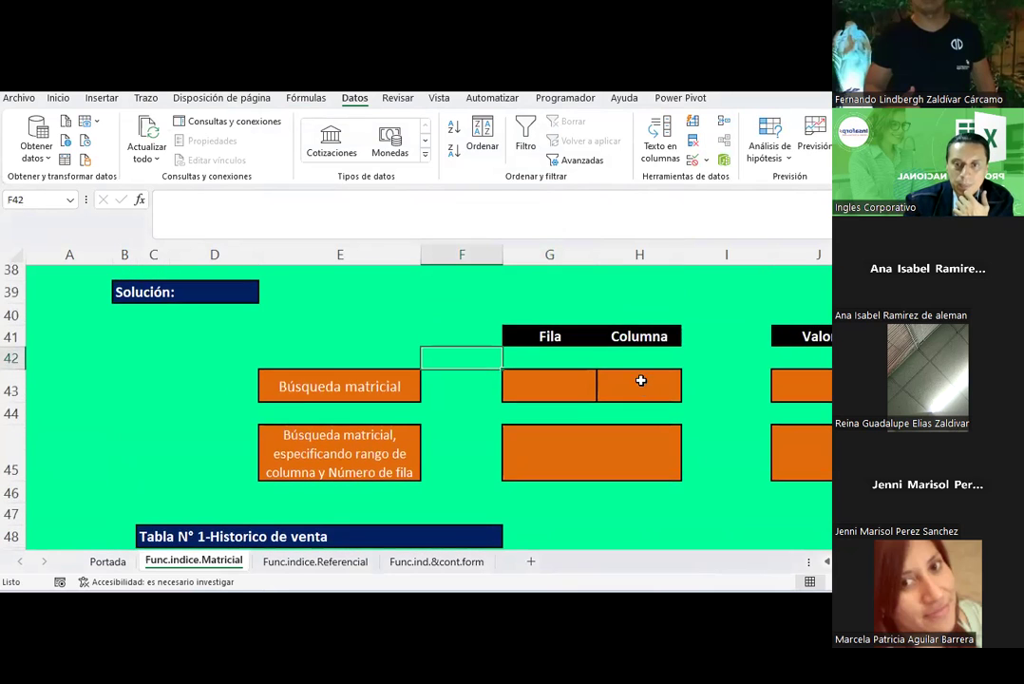
left_click(640, 384)
left_click(704, 160)
left_click(727, 179)
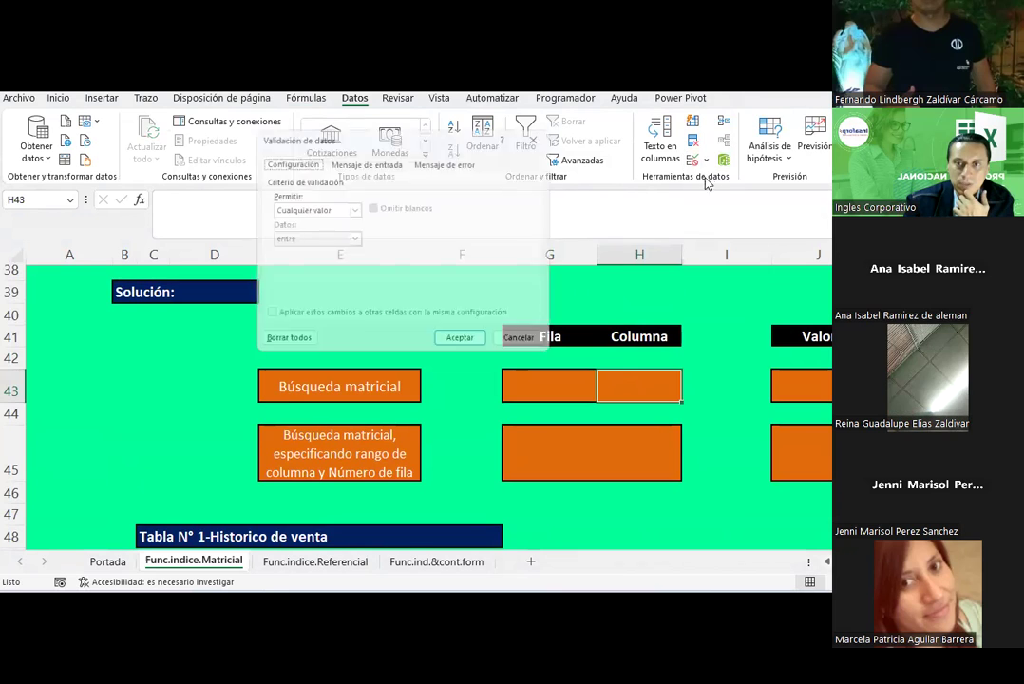
left_click(351, 207)
left_click(297, 249)
left_click(292, 271)
key("F3")
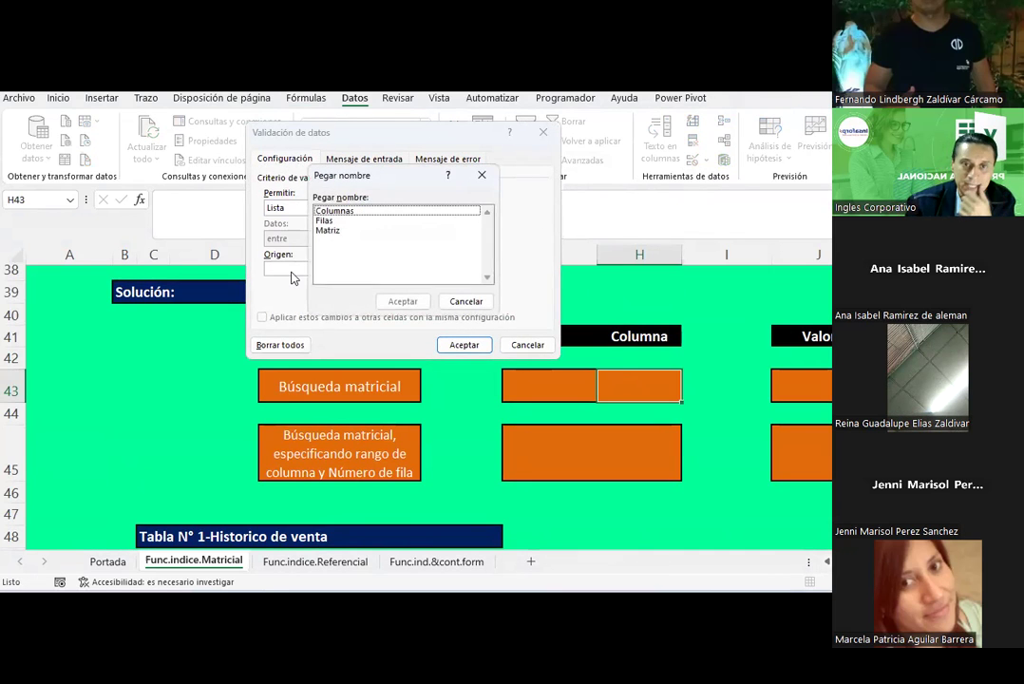
left_click(347, 211)
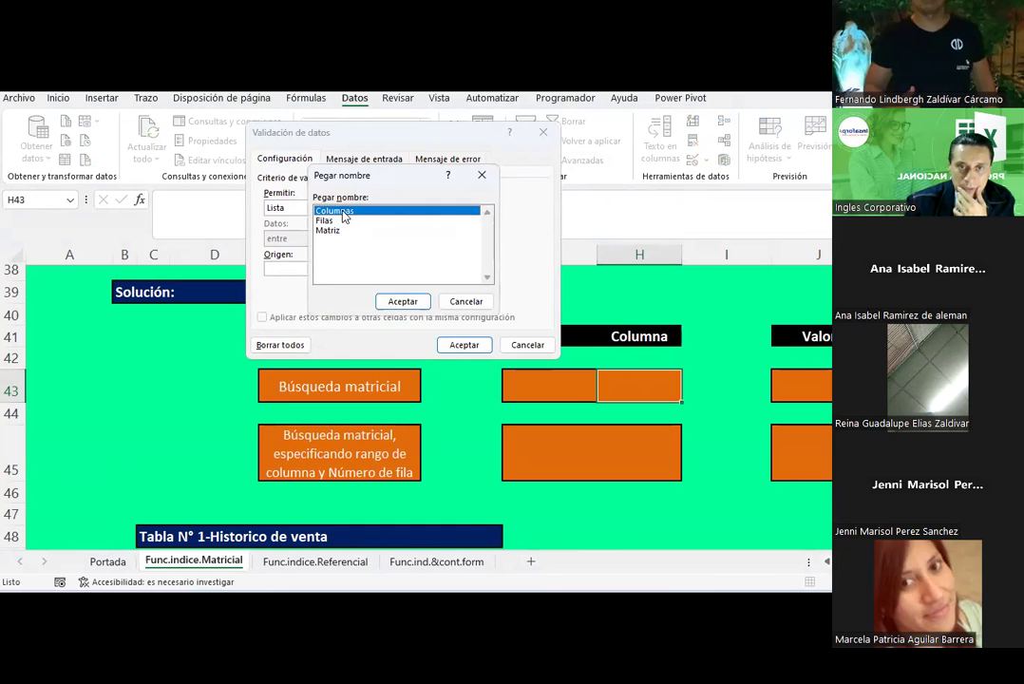
left_click(401, 301)
left_click(463, 346)
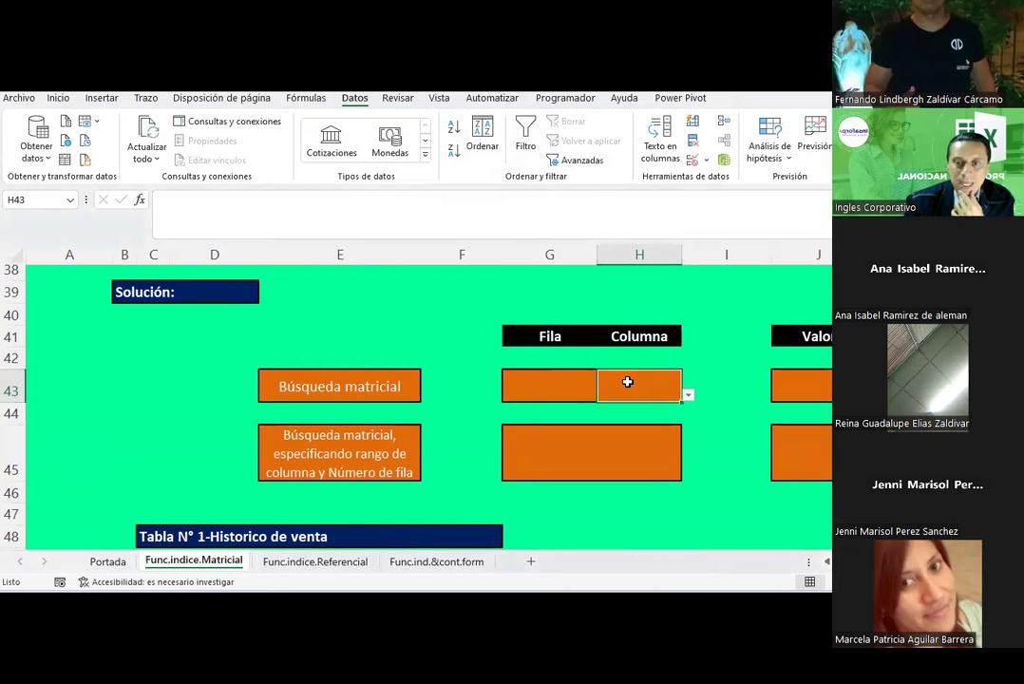
left_click(687, 396)
left_click(706, 373)
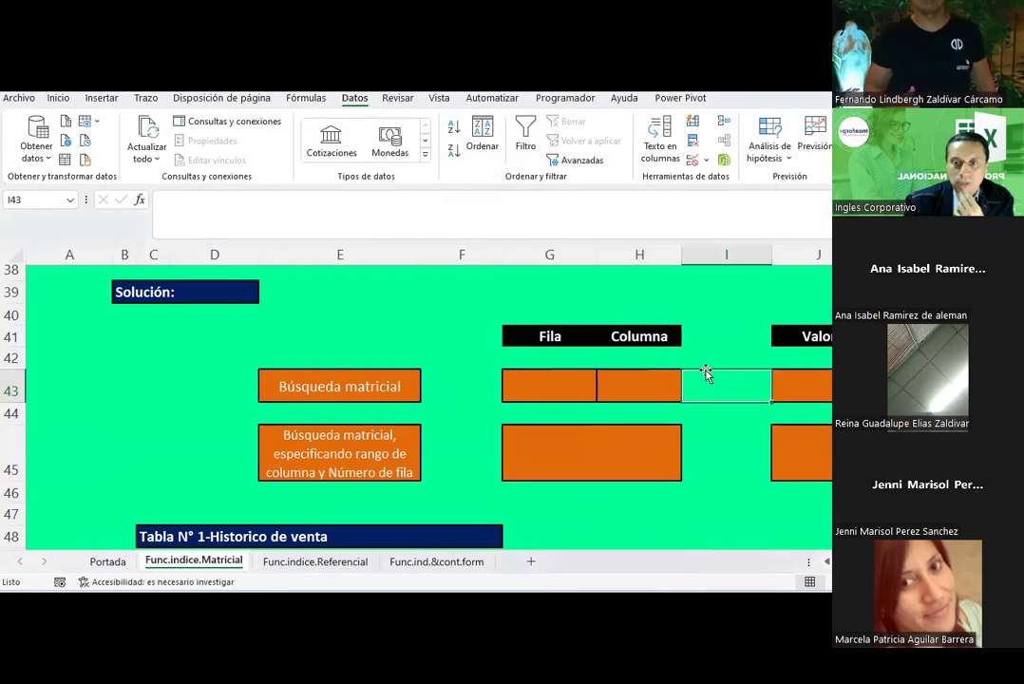
- Choose 3 as the row number in G43 and 3 as the column number in H43
left_click(591, 385)
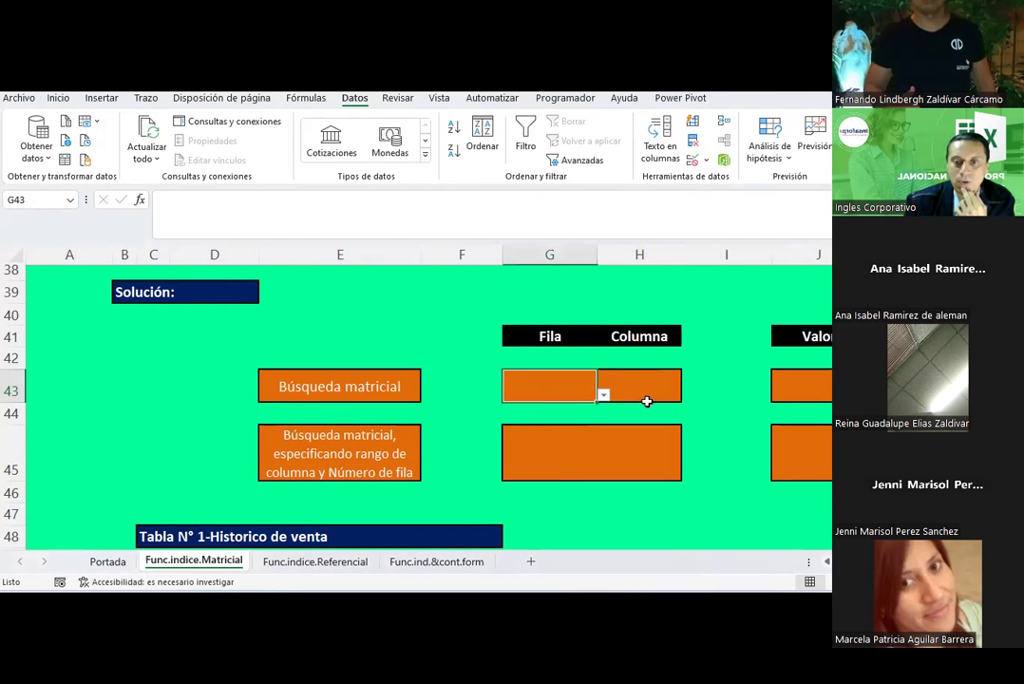
left_click(603, 396)
left_click(584, 435)
left_click(639, 385)
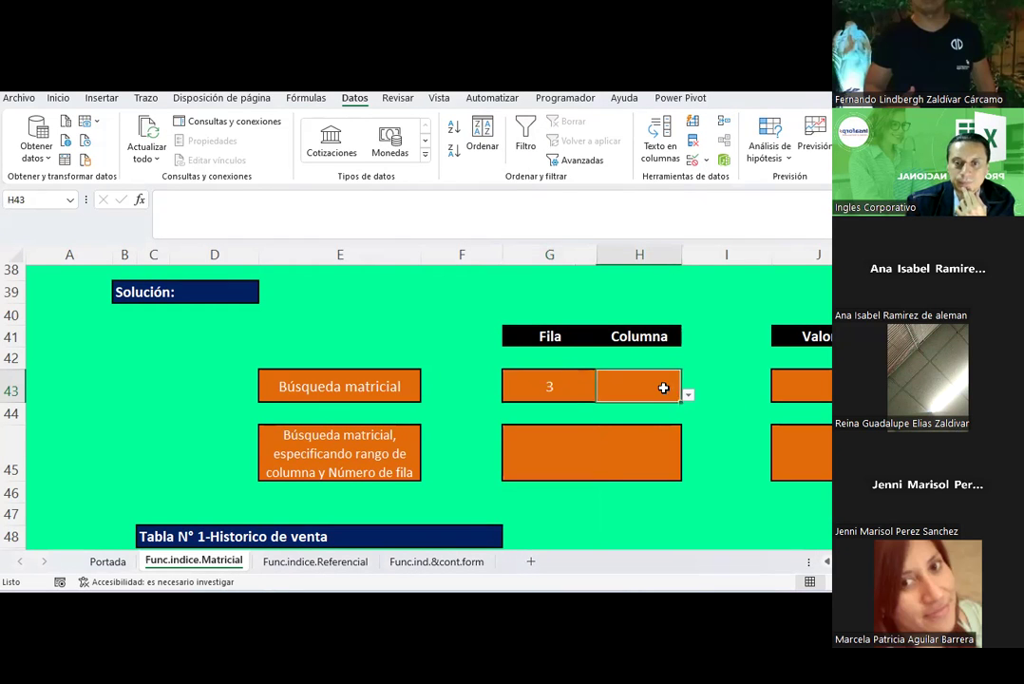
left_click(687, 396)
left_click(627, 435)
left_click(801, 386)
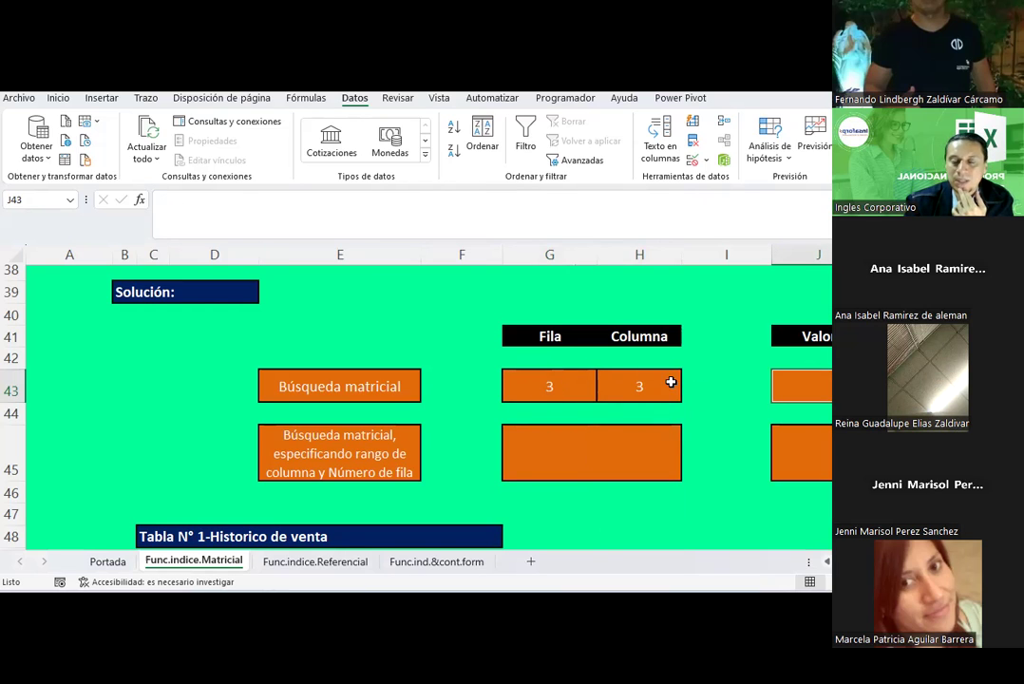
- Search for INDICE in J43 and open its array-form arguments, then cancel the unfinished formula
left_click(140, 201)
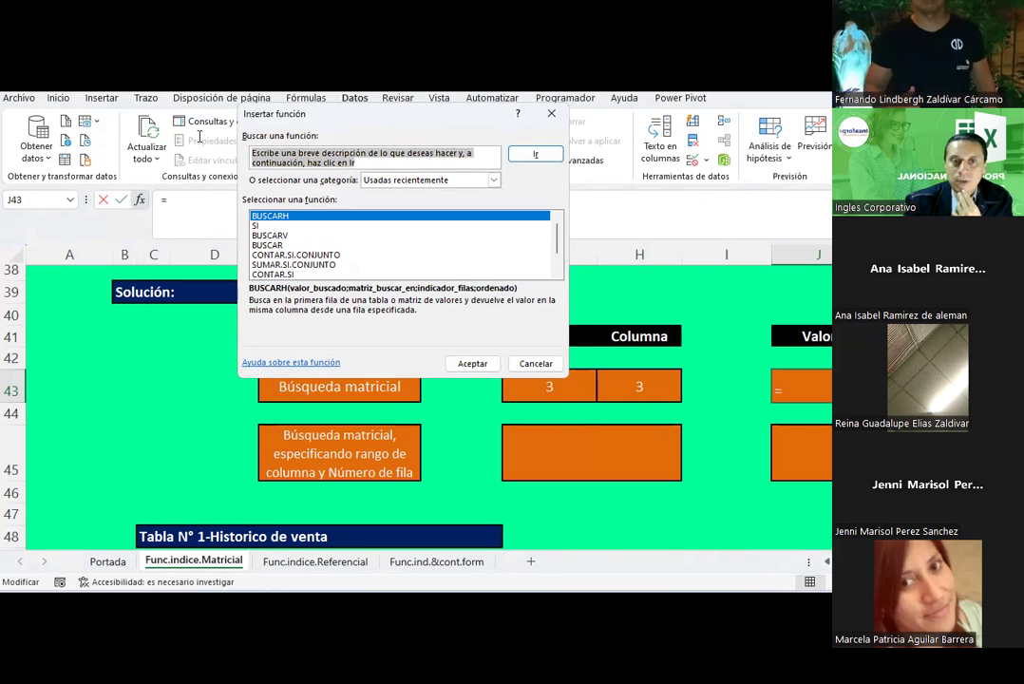
type("indice")
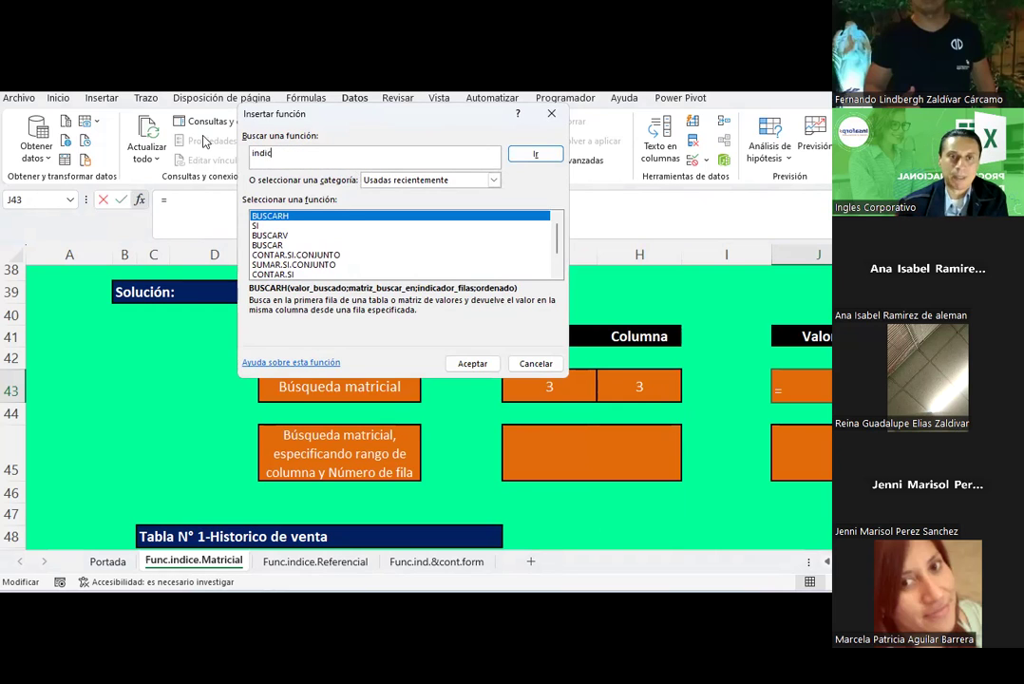
key("Return")
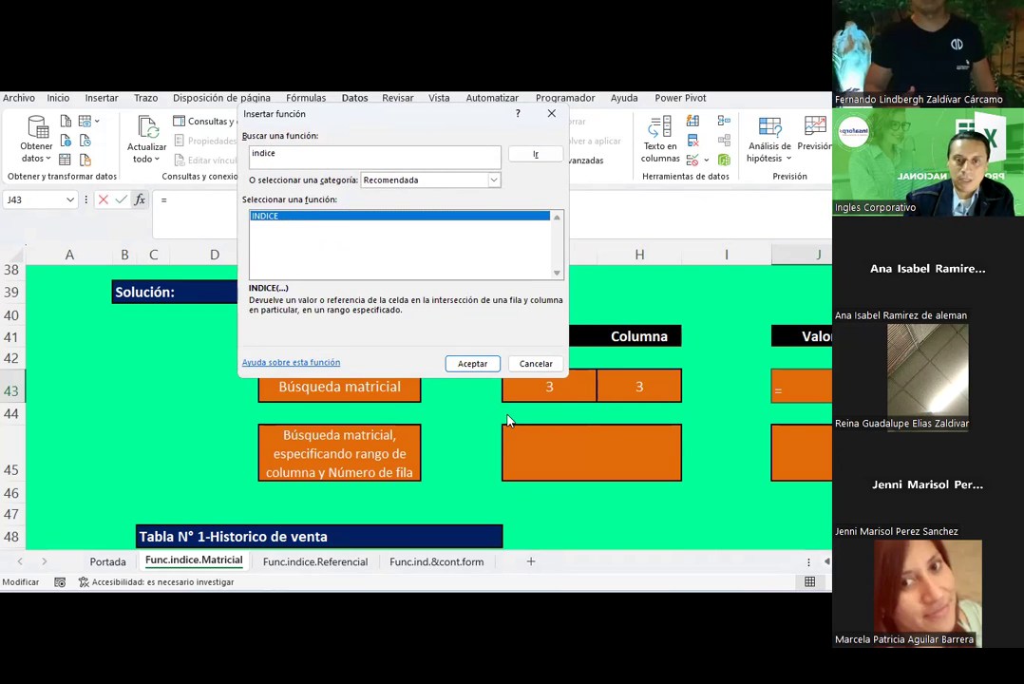
left_click(472, 363)
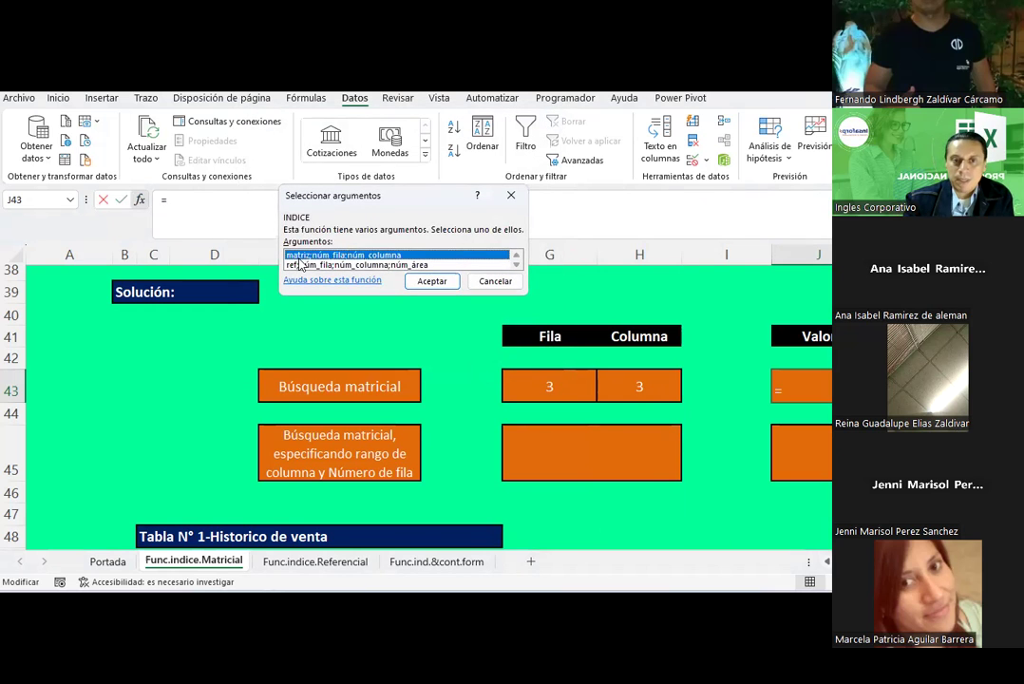
left_click(298, 266)
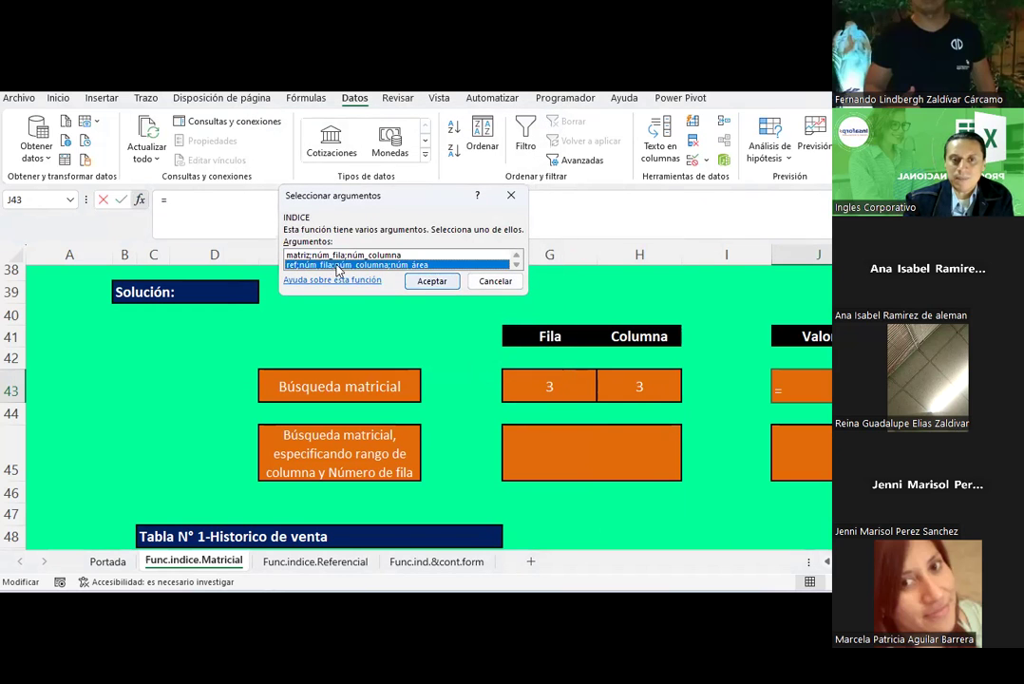
left_click(328, 256)
double_click(327, 263)
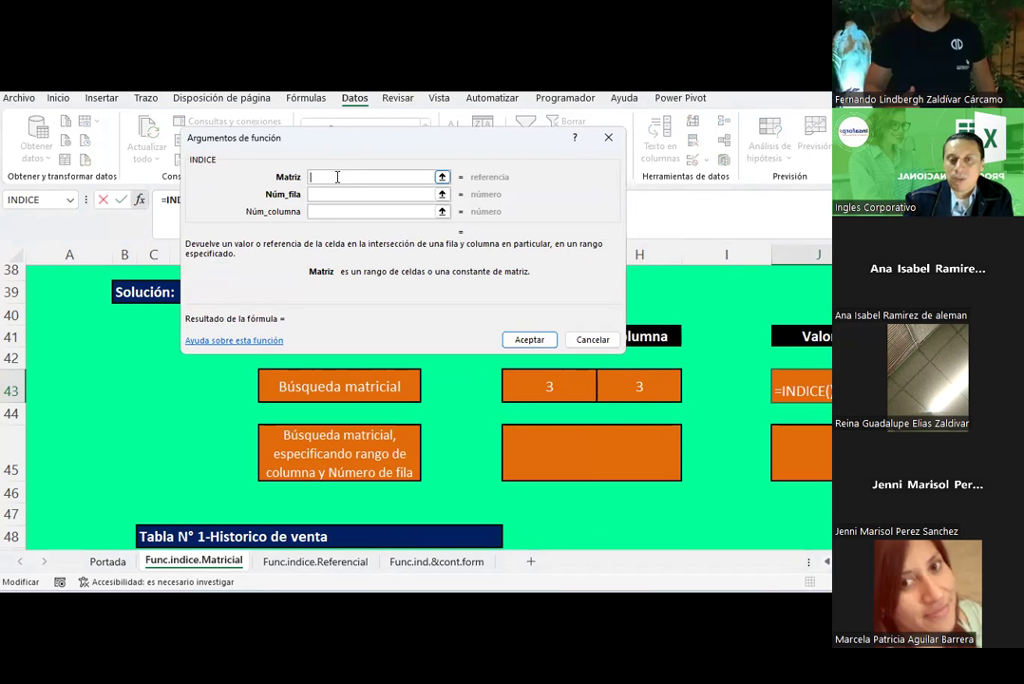
scroll(215, 422, "down", 1)
scroll(190, 432, "down", 2)
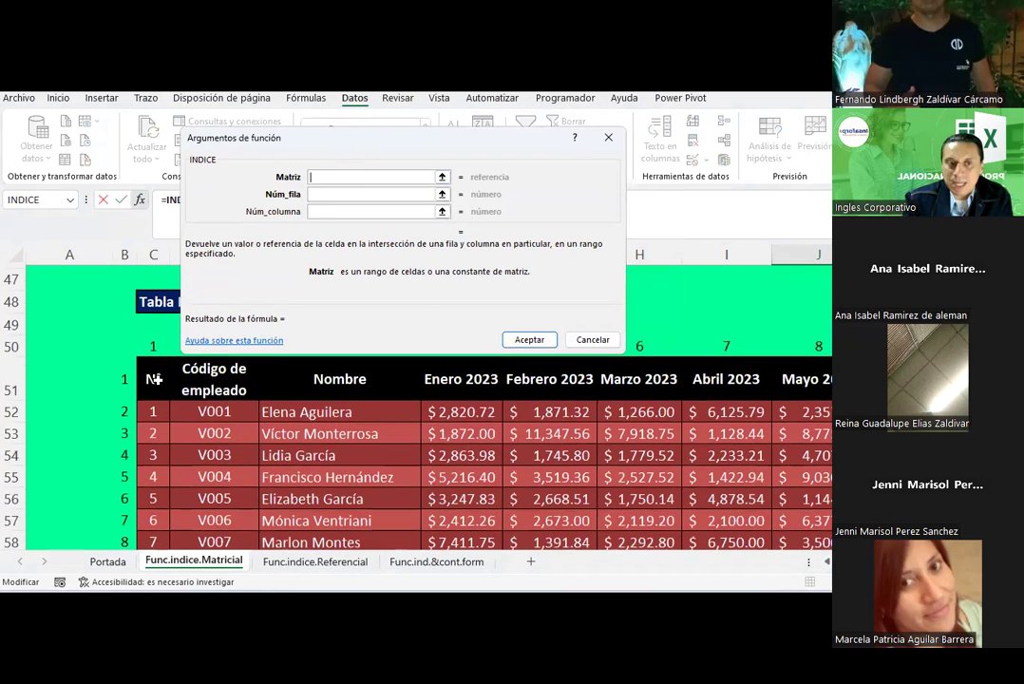
scroll(155, 384, "down", 3)
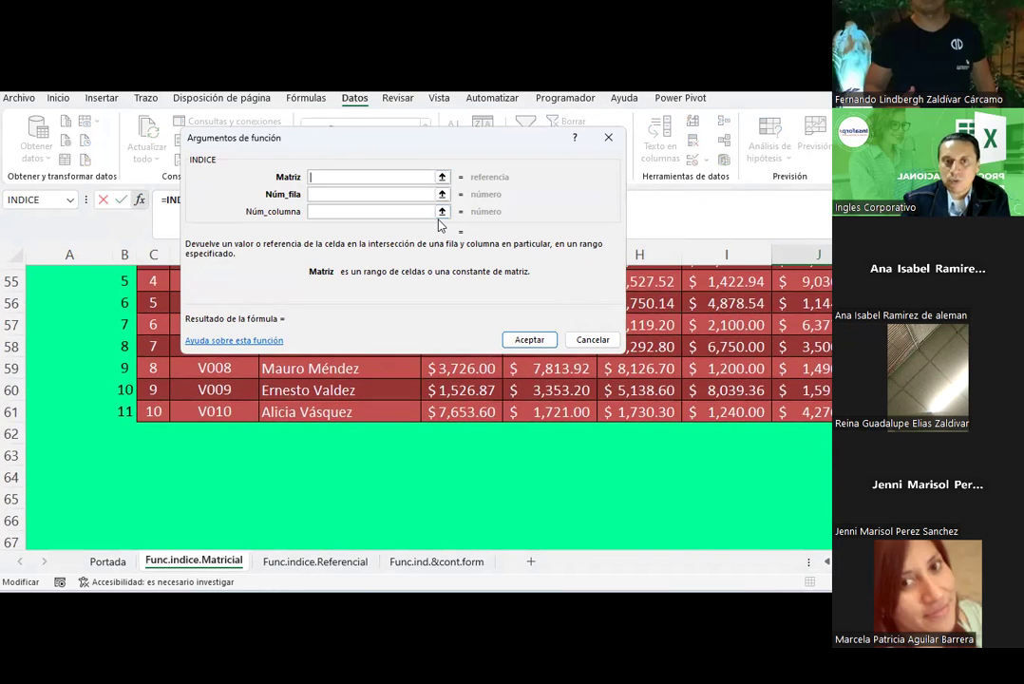
key("Escape")
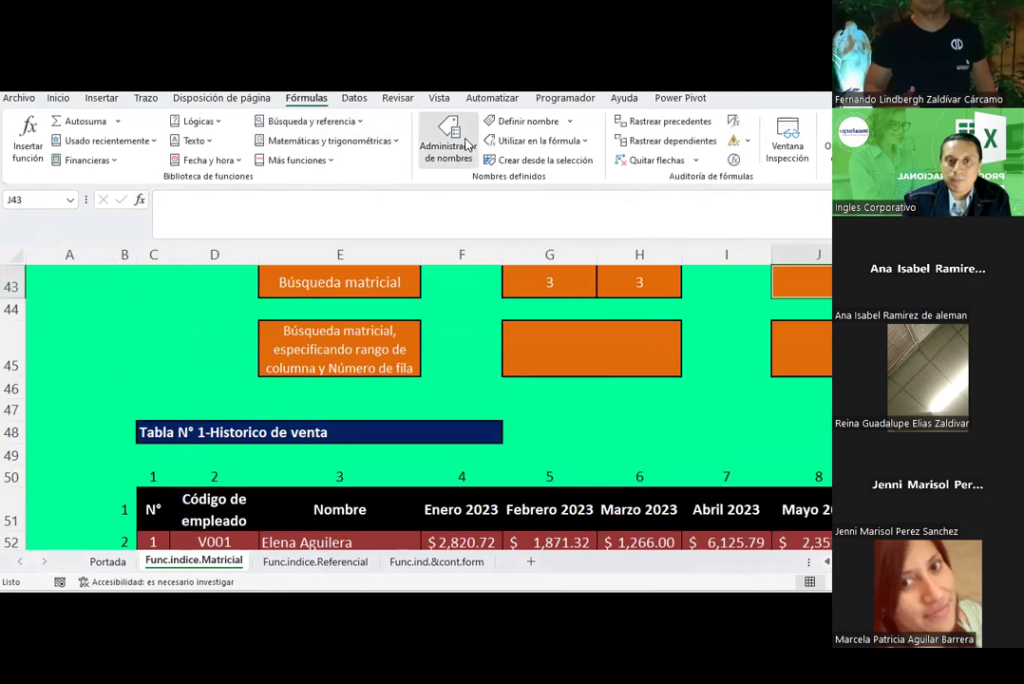
- Check which range the Matriz name covers in Name Manager, then reopen the function finder on J43
left_click(449, 142)
double_click(229, 177)
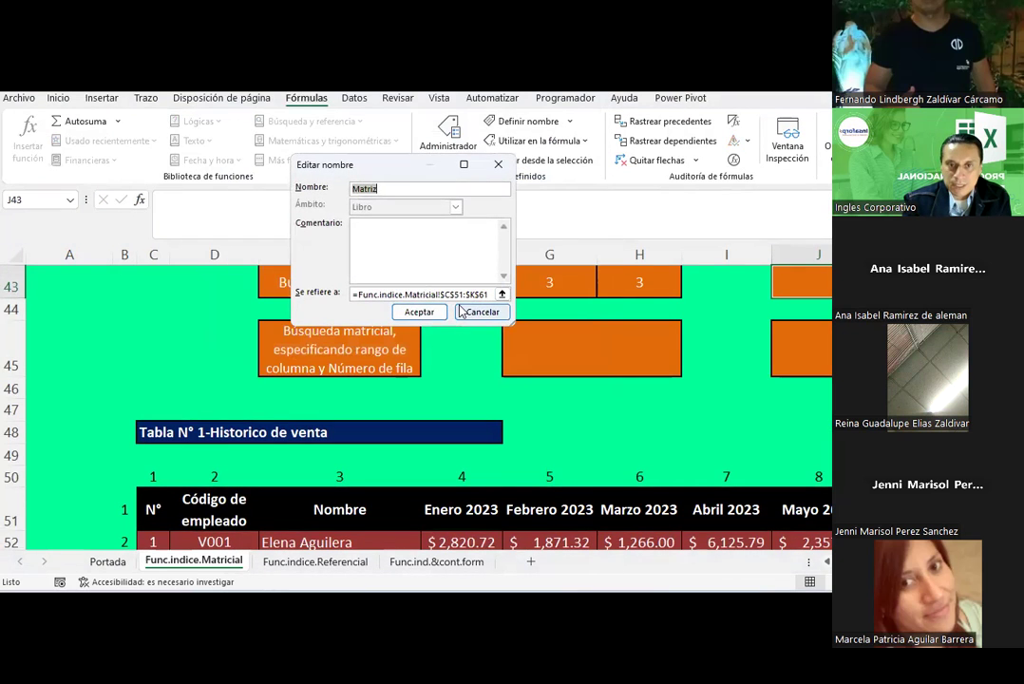
key("Escape")
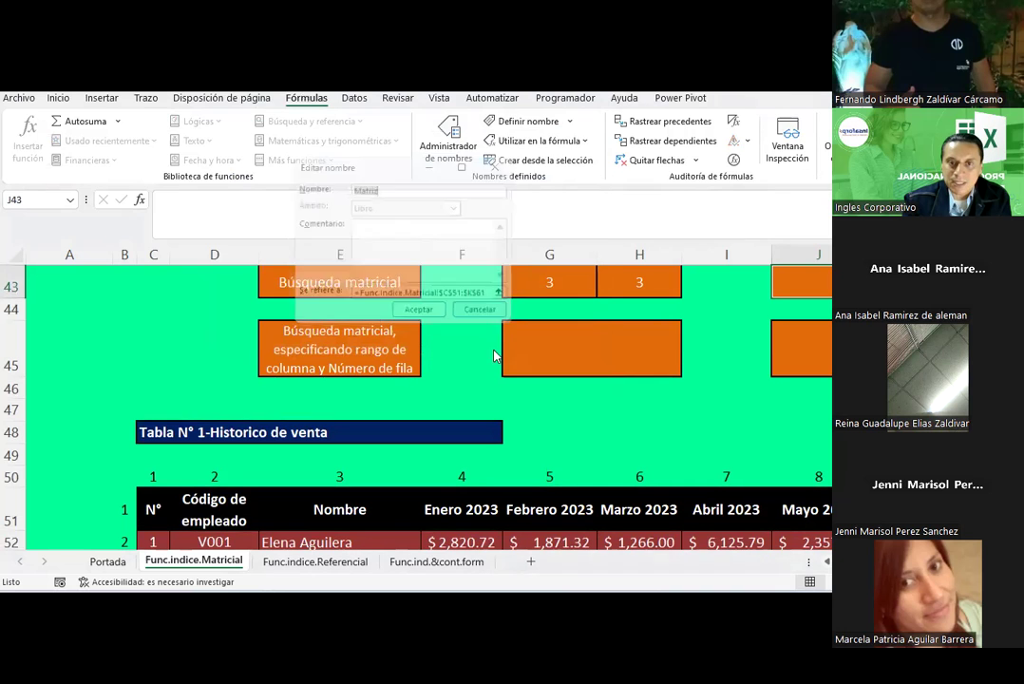
key("Escape")
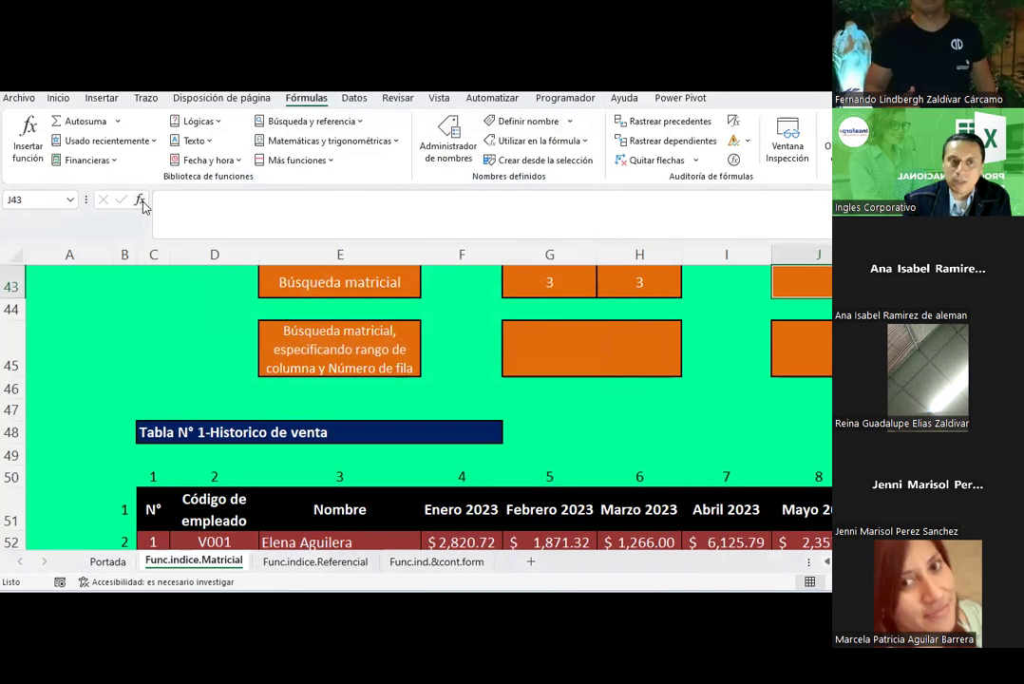
left_click(140, 201)
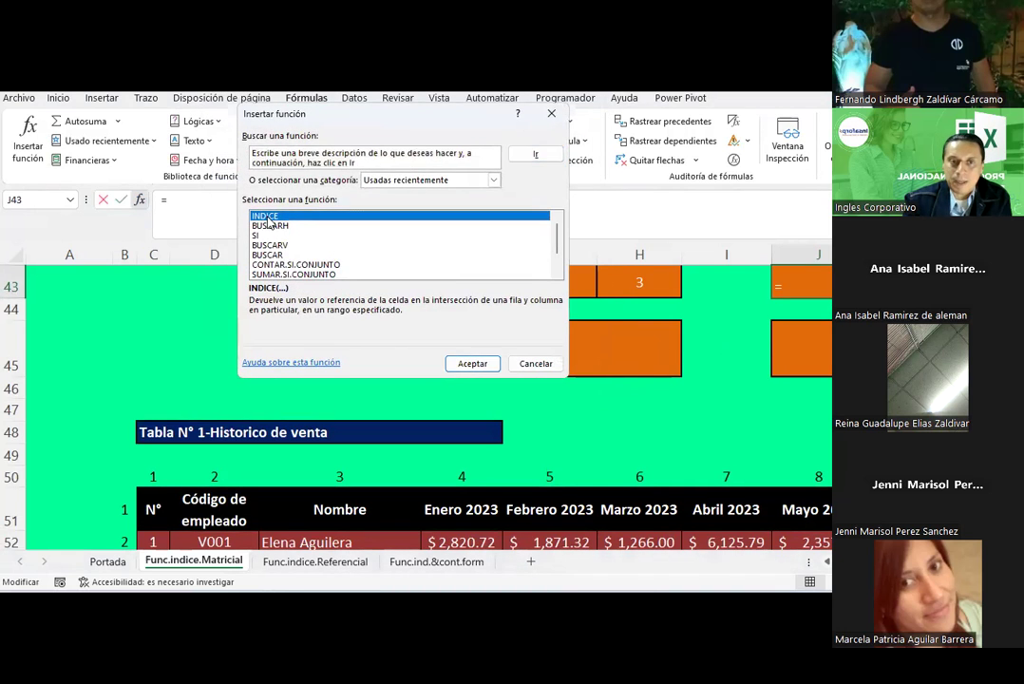
- Build =INDICE(Matriz;G43;H43) in J43 using the array form, then select G43
double_click(267, 217)
left_click(430, 281)
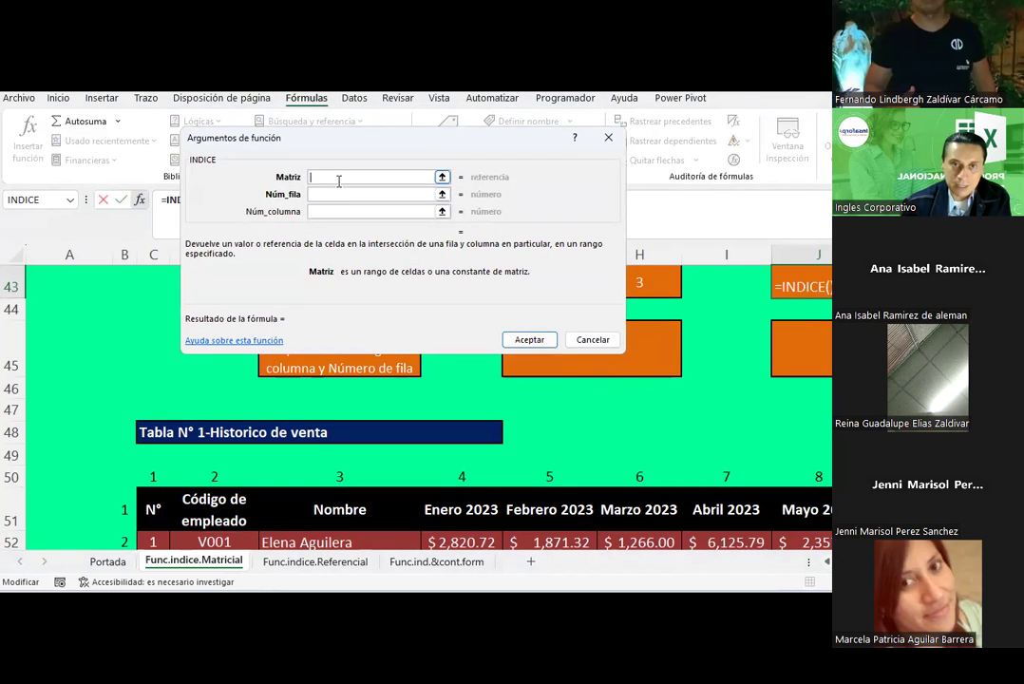
type("Matriz")
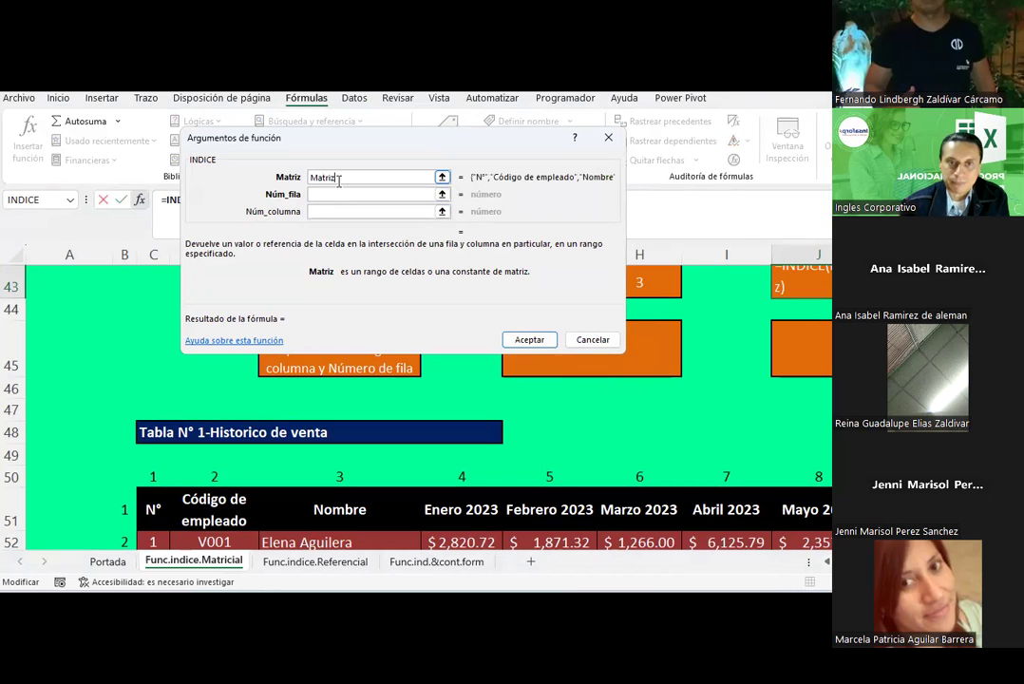
left_click(347, 195)
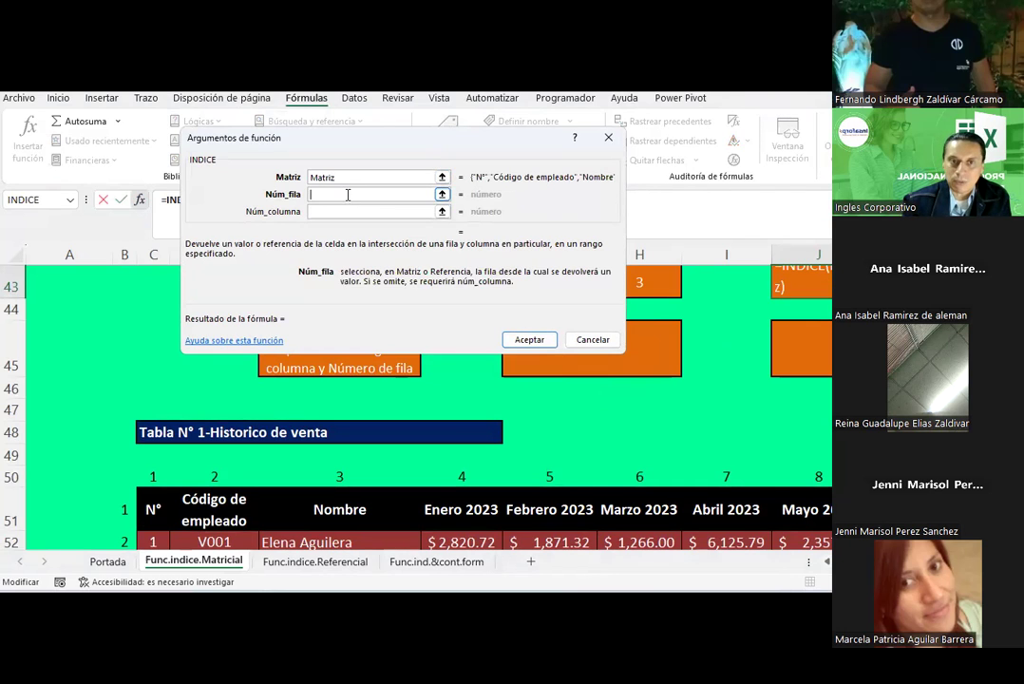
left_click_drag(358, 138, 479, 367)
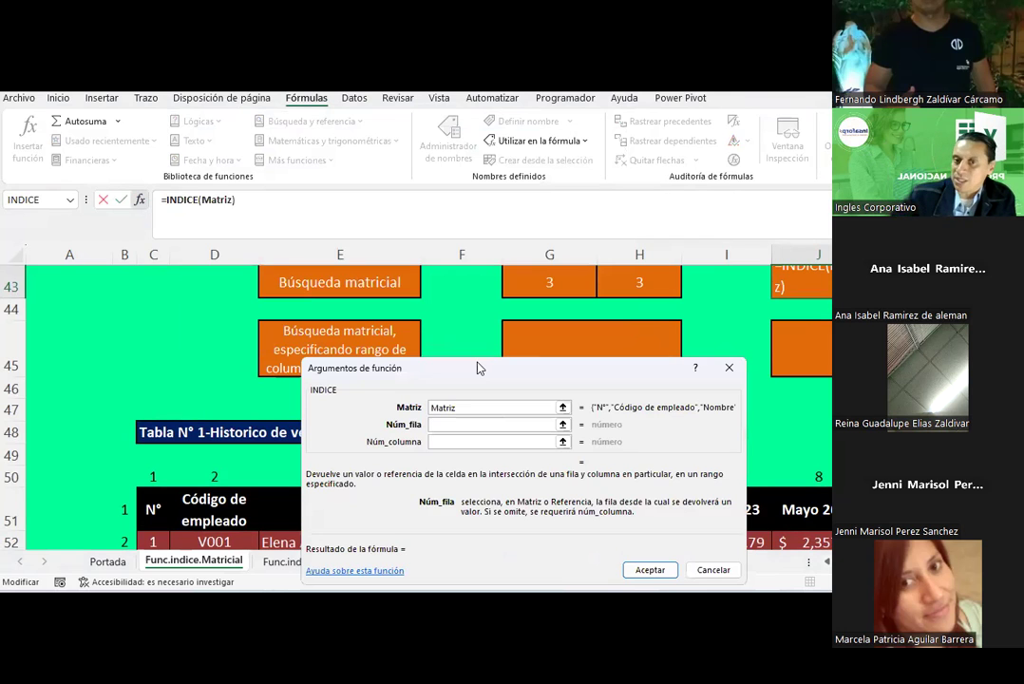
scroll(473, 304, "up", 1)
left_click(549, 347)
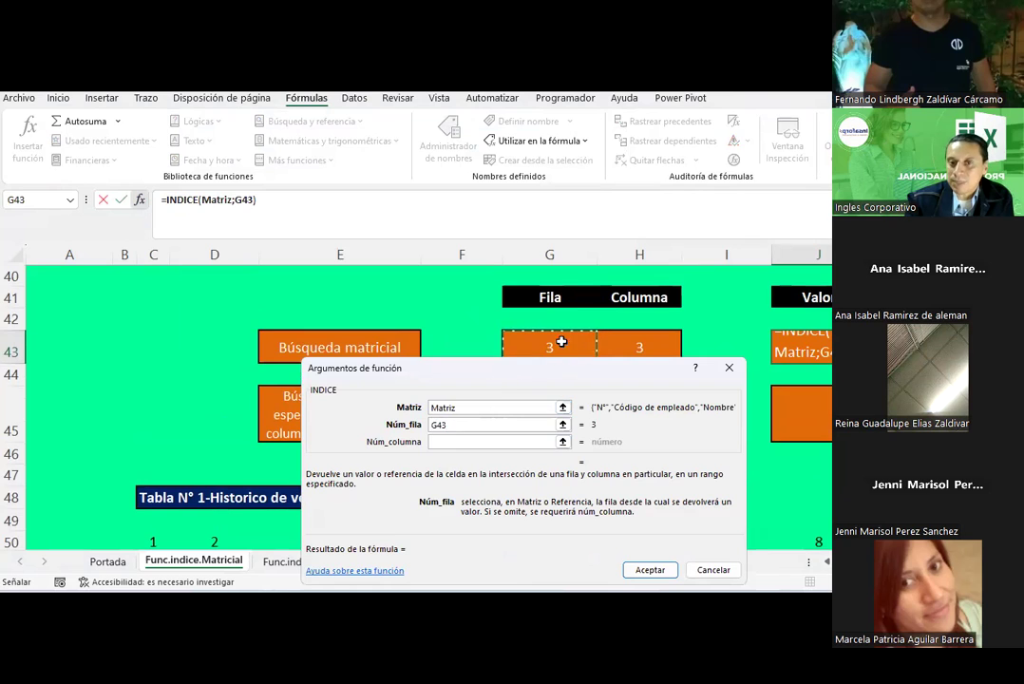
left_click(501, 442)
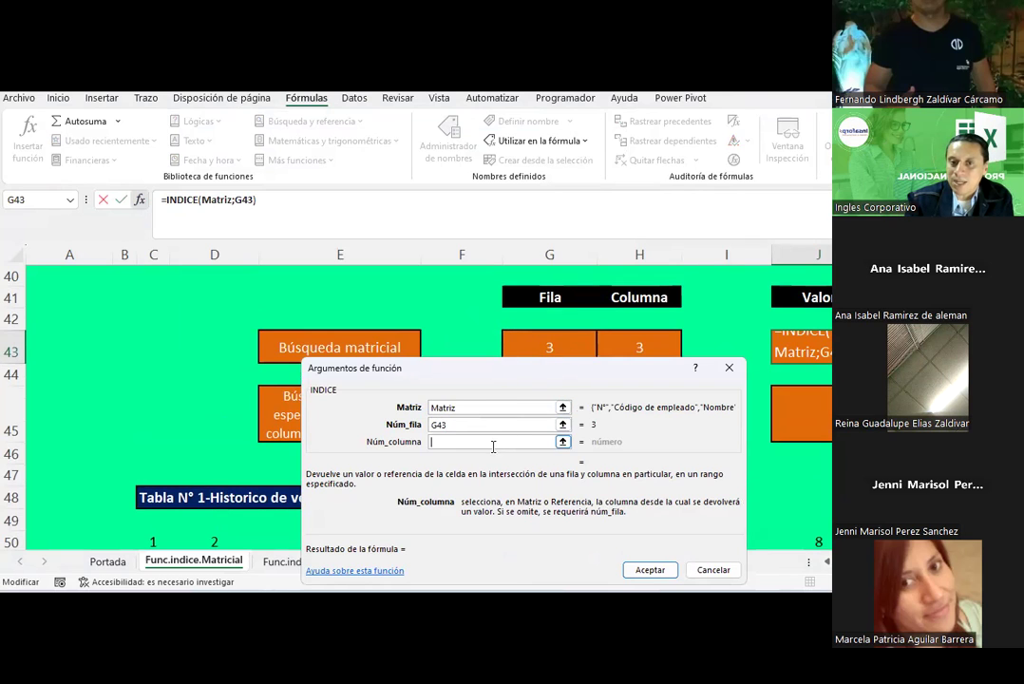
left_click(624, 344)
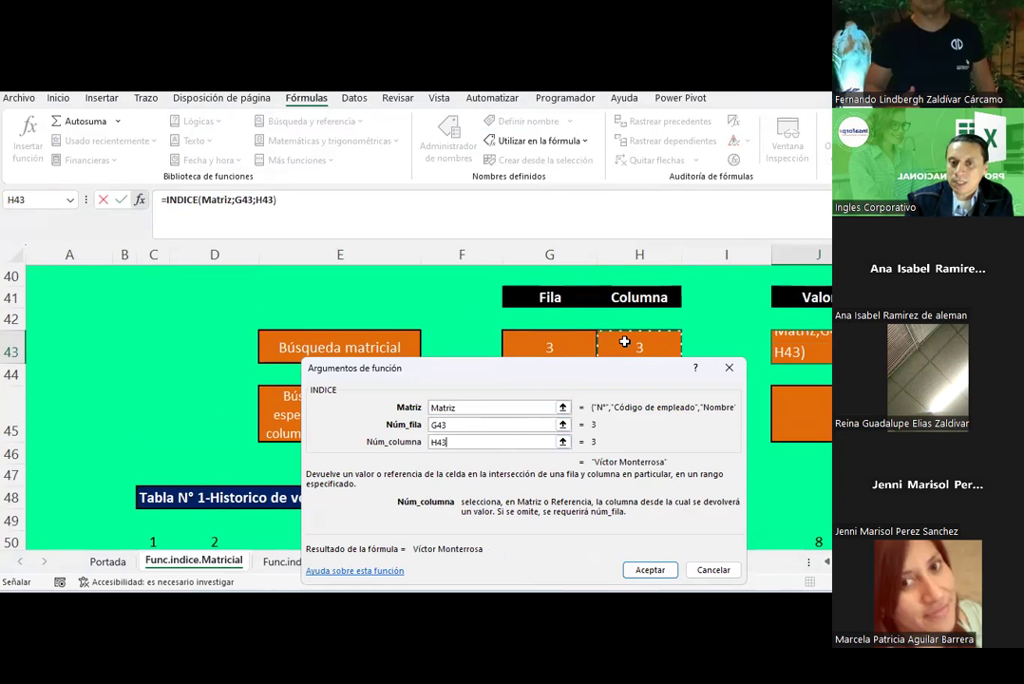
left_click(657, 571)
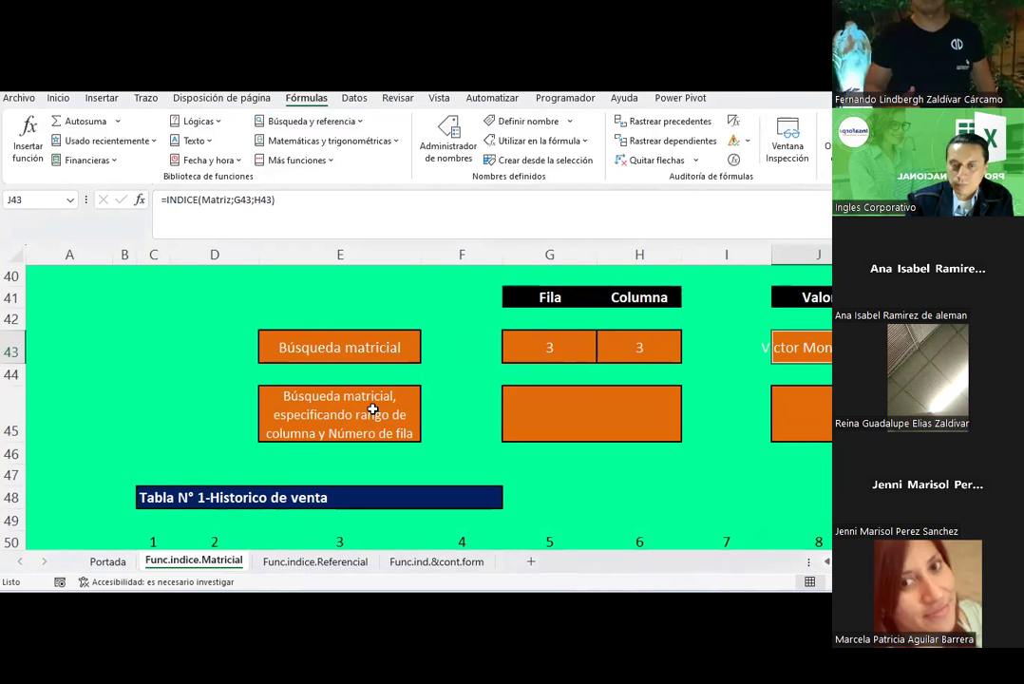
left_click(561, 355)
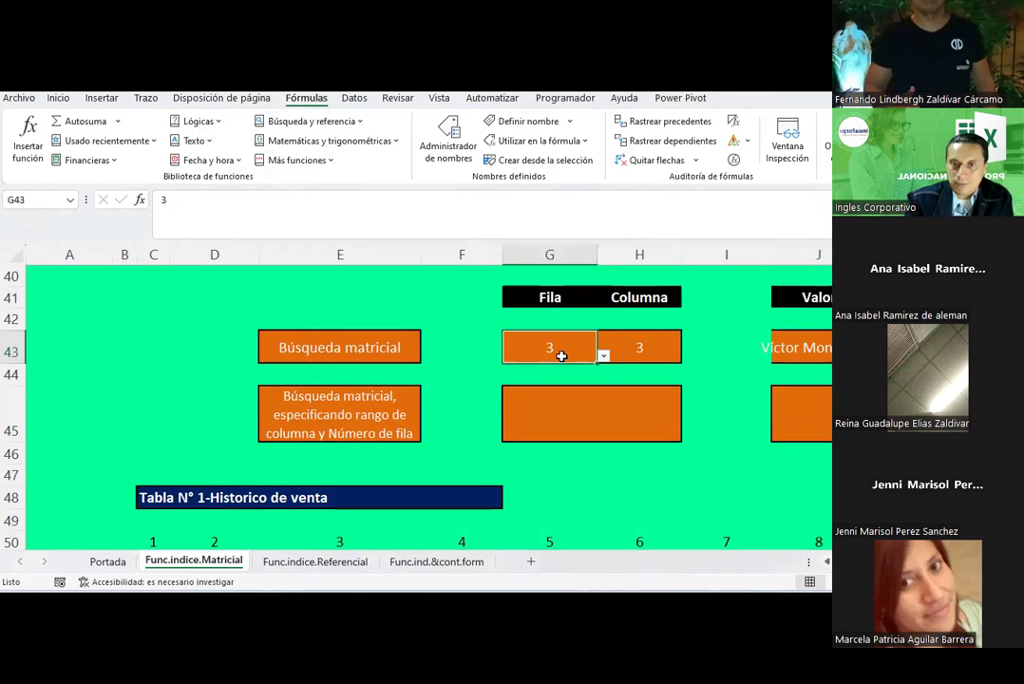
scroll(561, 354, "down", 2)
scroll(557, 349, "down", 1)
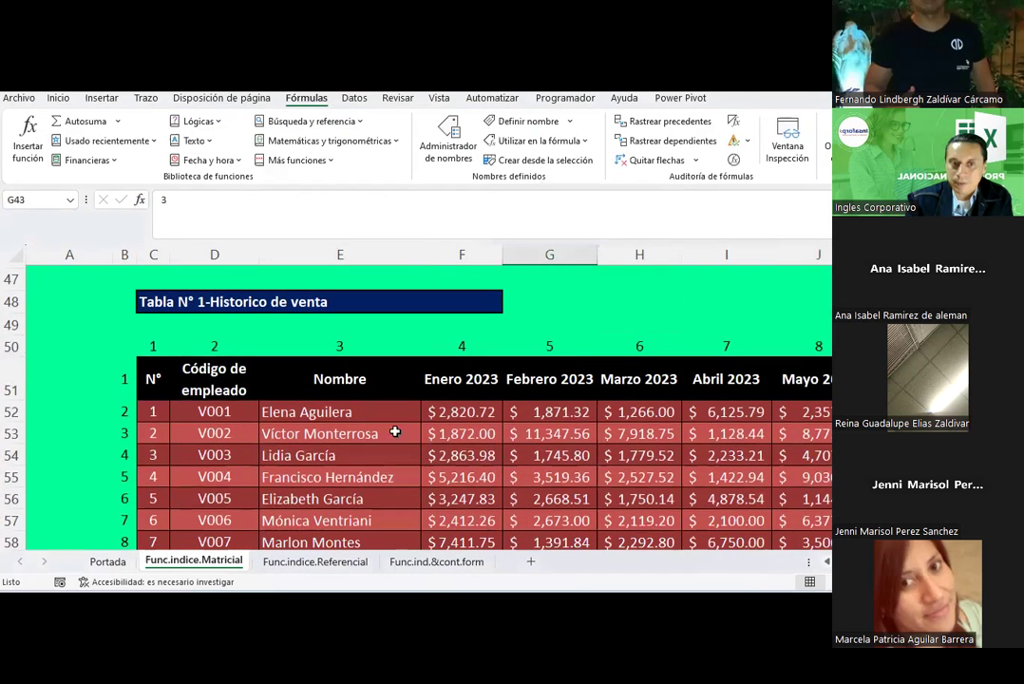
left_click(17, 435)
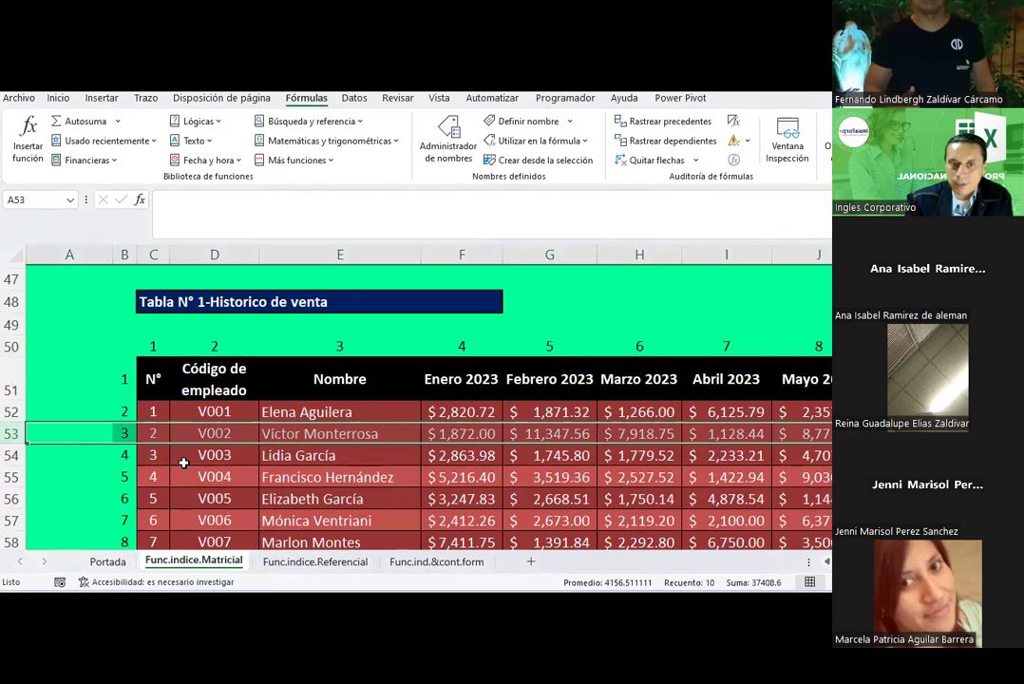
left_click(340, 255, "ctrl")
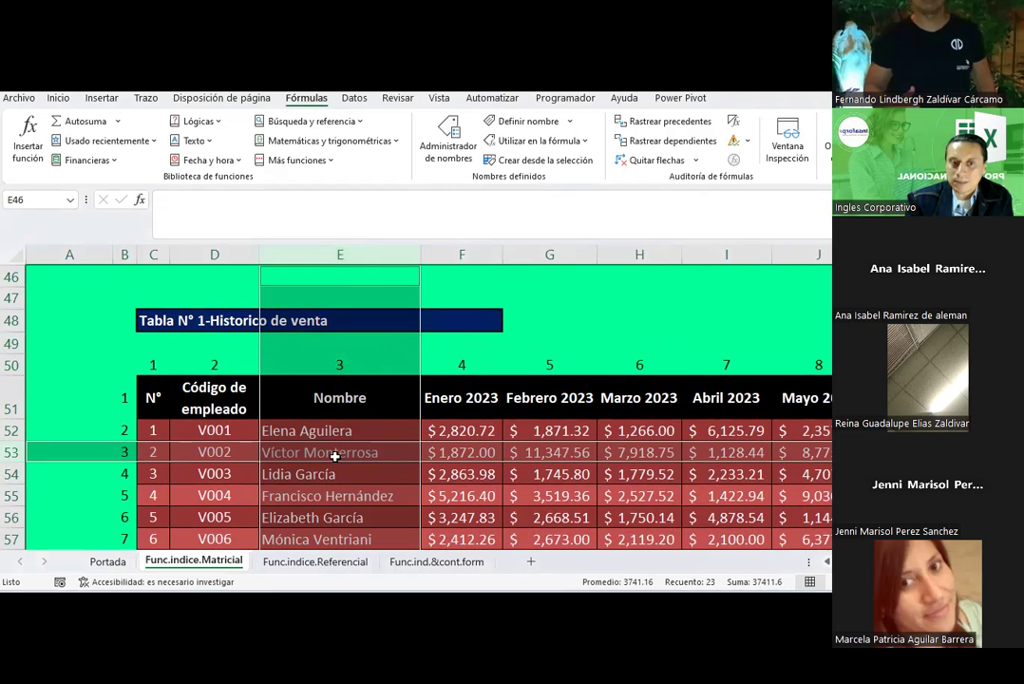
scroll(534, 380, "up", 3)
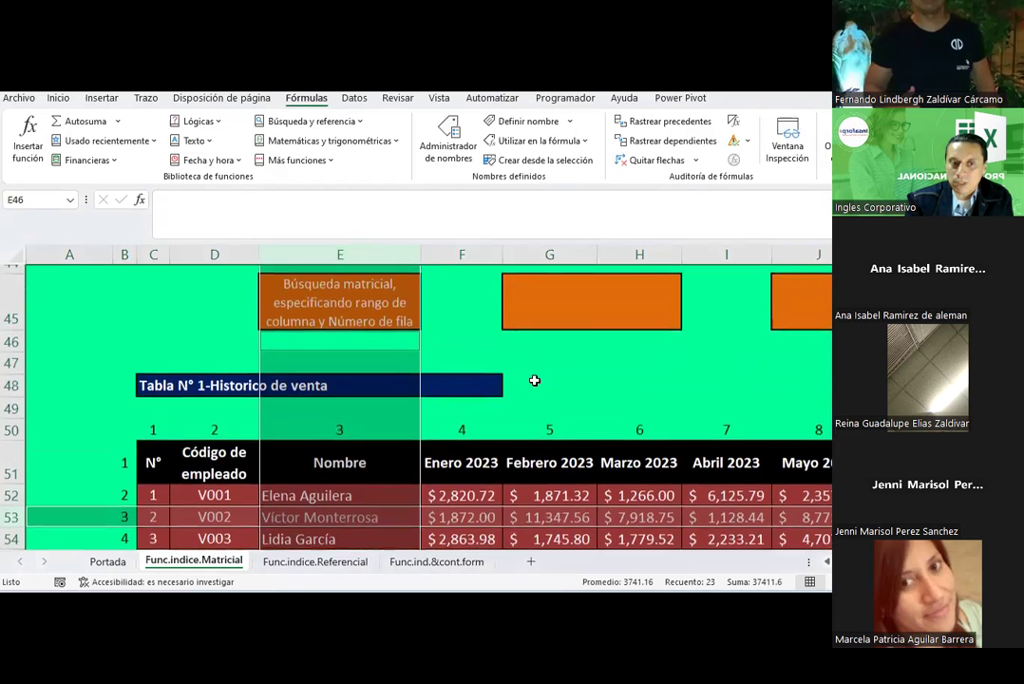
scroll(534, 380, "down", 2)
scroll(534, 380, "down", 2)
scroll(535, 380, "up", 1)
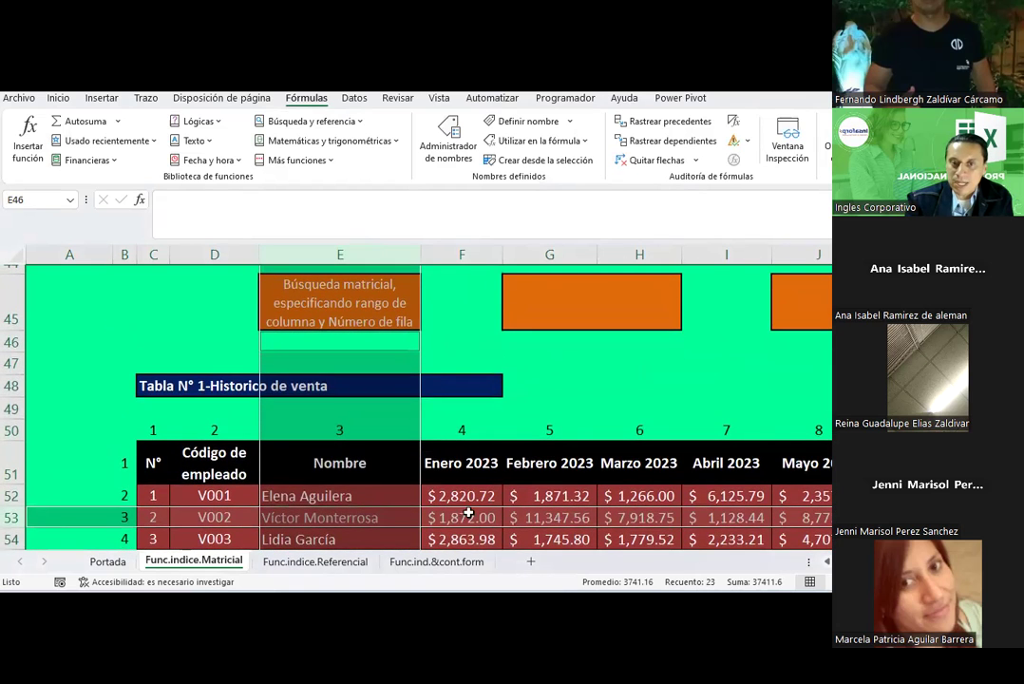
scroll(567, 434, "up", 2)
left_click(639, 366)
- Set the H43 column number to 4 and compare J43's result with the Enero 2023 value 1872
left_click(688, 375)
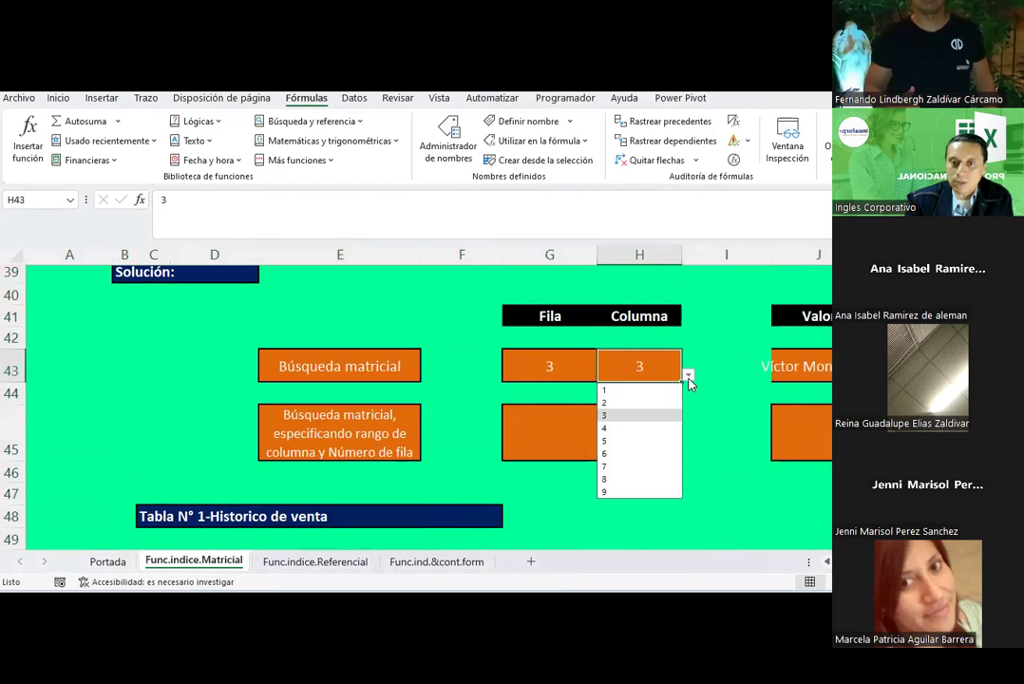
left_click(606, 429)
left_click(822, 378)
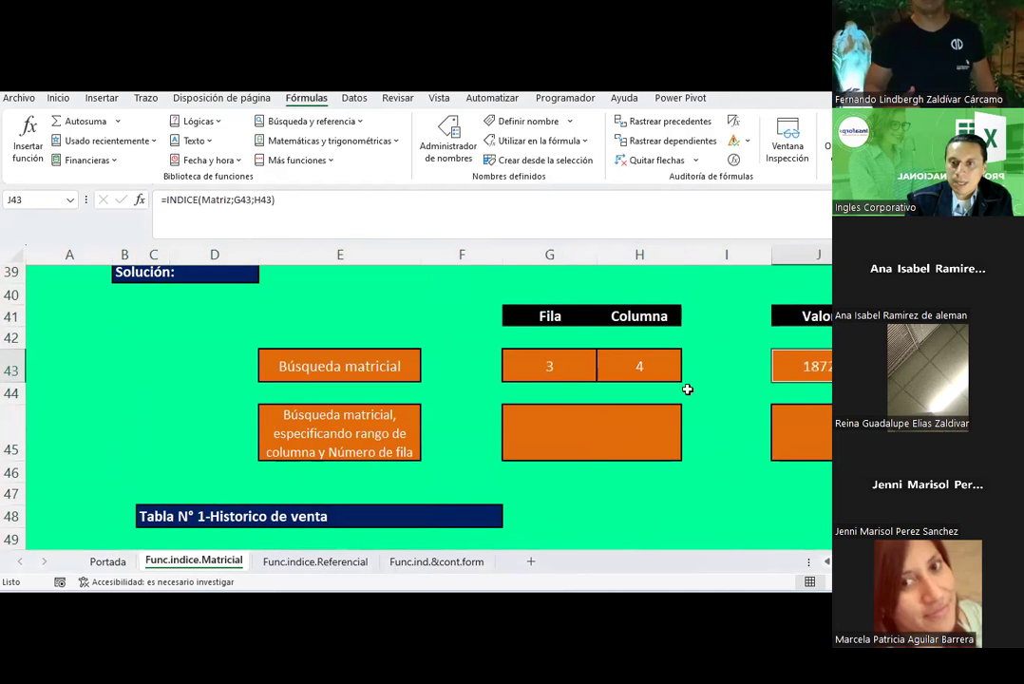
scroll(545, 413, "down", 2)
scroll(544, 348, "down", 1)
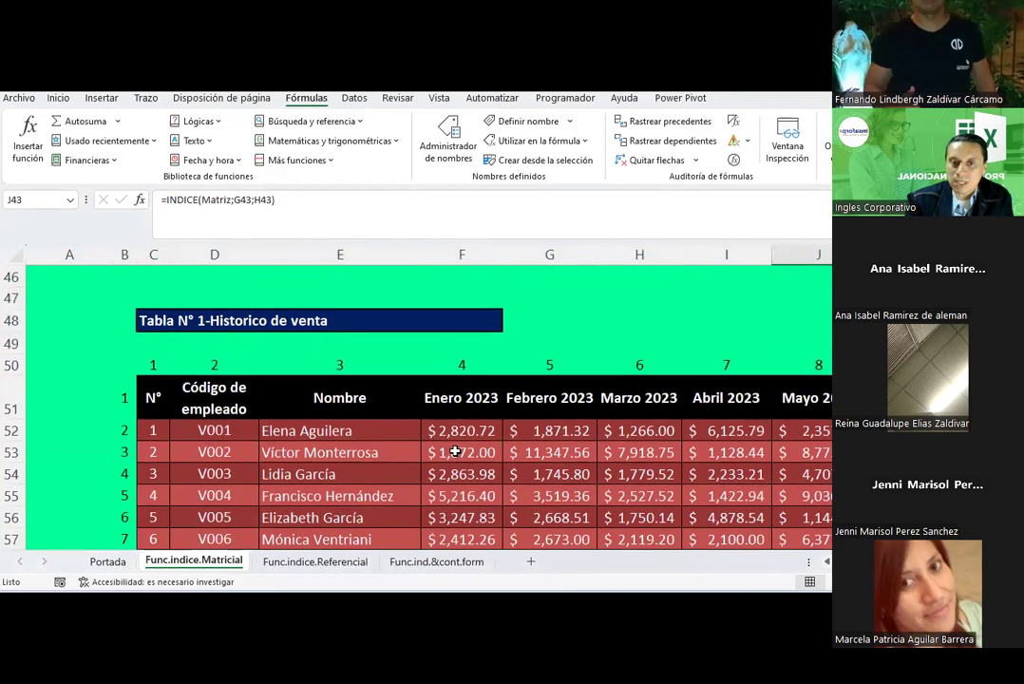
left_click(456, 452)
scroll(652, 414, "up", 1)
scroll(651, 414, "up", 2)
left_click(803, 358)
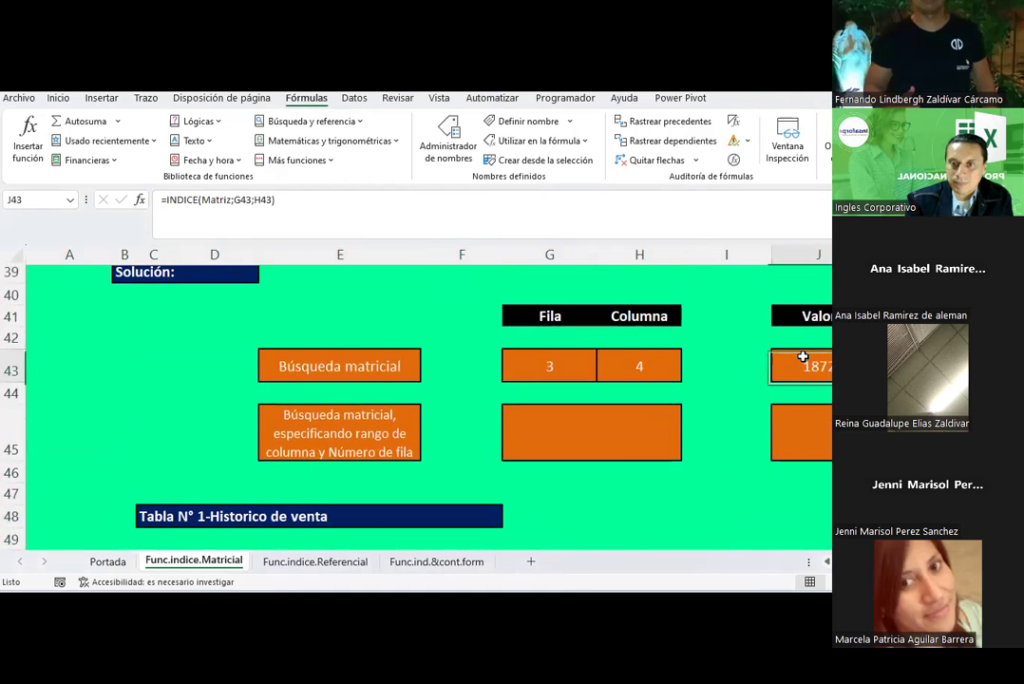
- Switch the H43 column number to 1, then back to 3
left_click(664, 377)
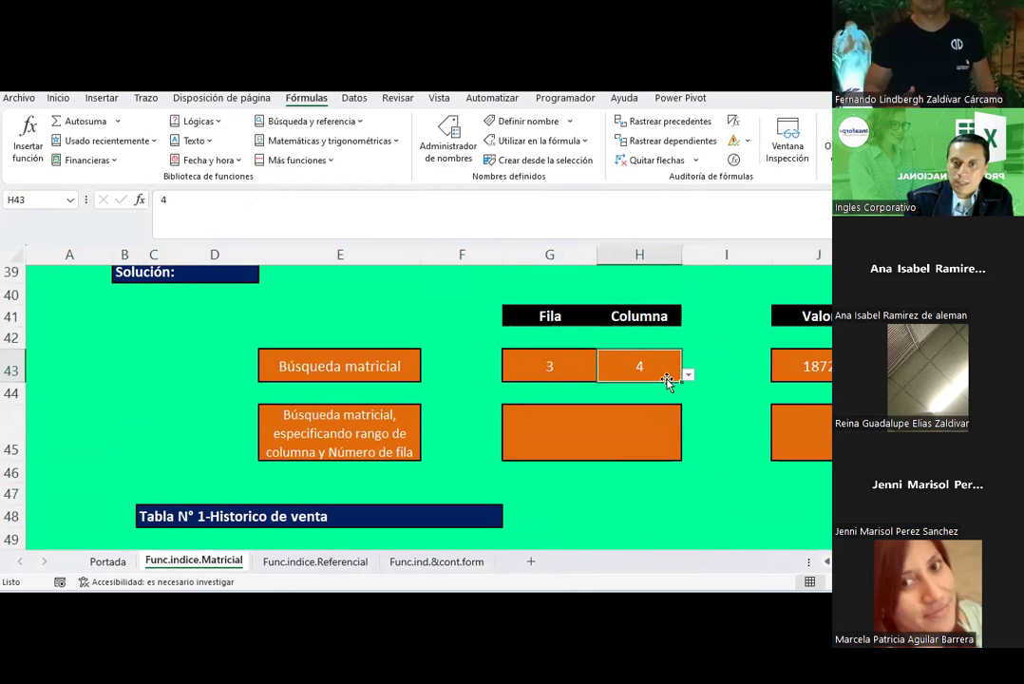
left_click(687, 374)
left_click(645, 388)
left_click(690, 376)
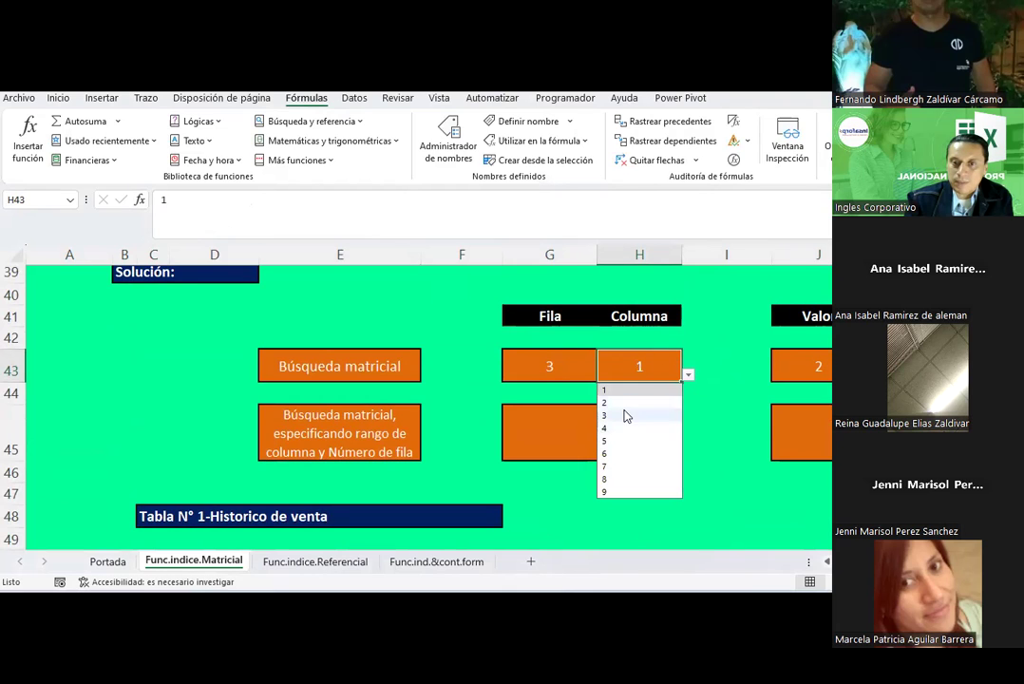
left_click(624, 410)
- Try row numbers 1 and 2 in G43, checking J43's INDICE result, ending at row 1
left_click(551, 369)
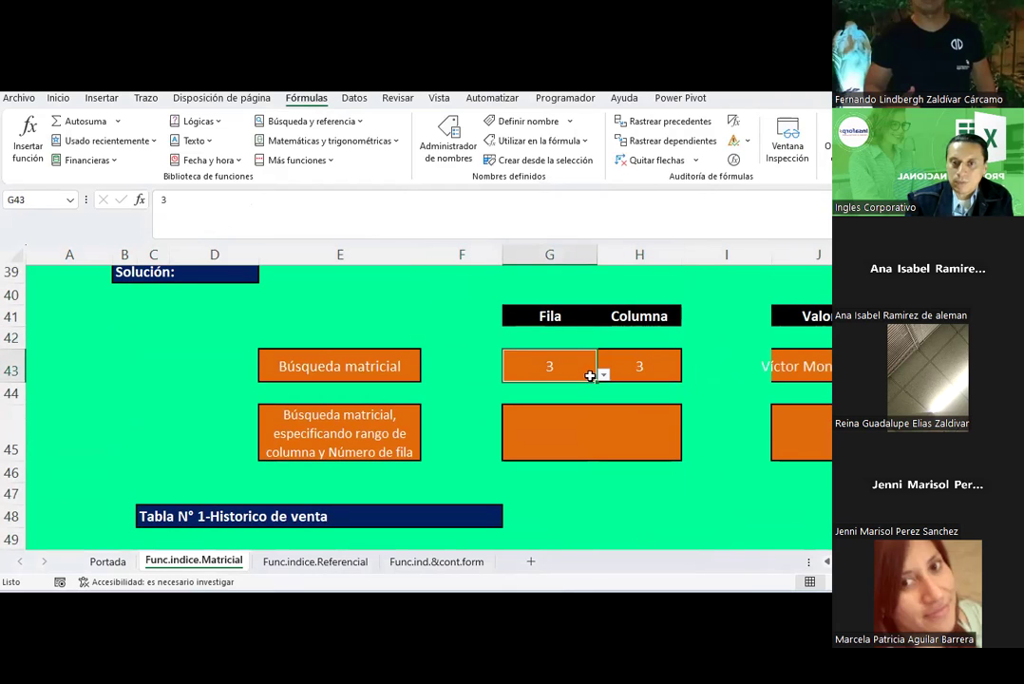
left_click(601, 376)
left_click(519, 391)
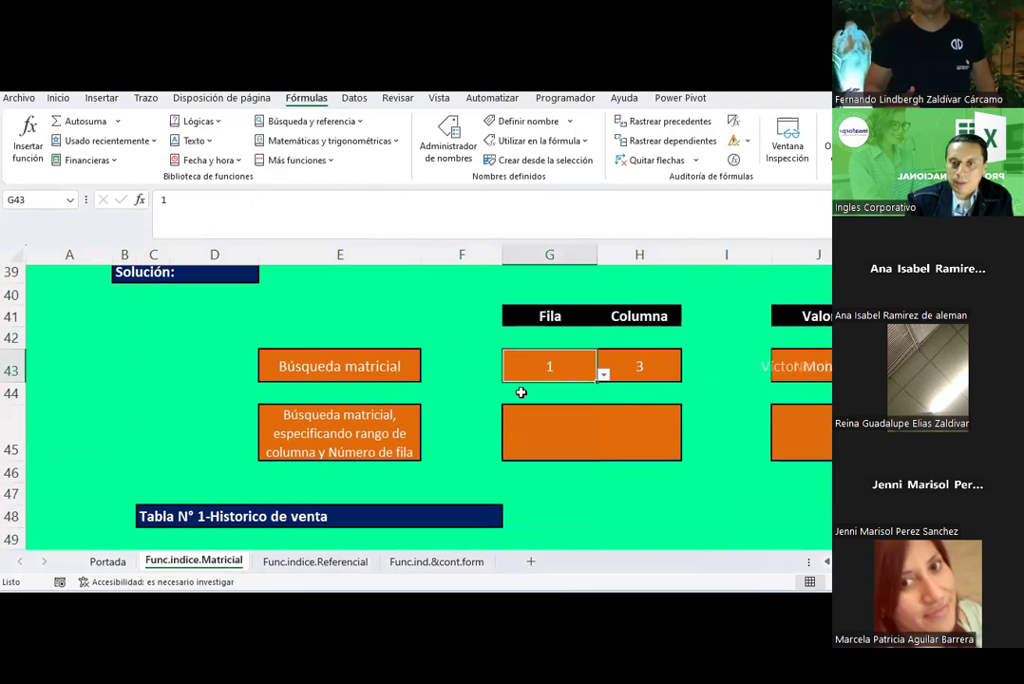
left_click(602, 375)
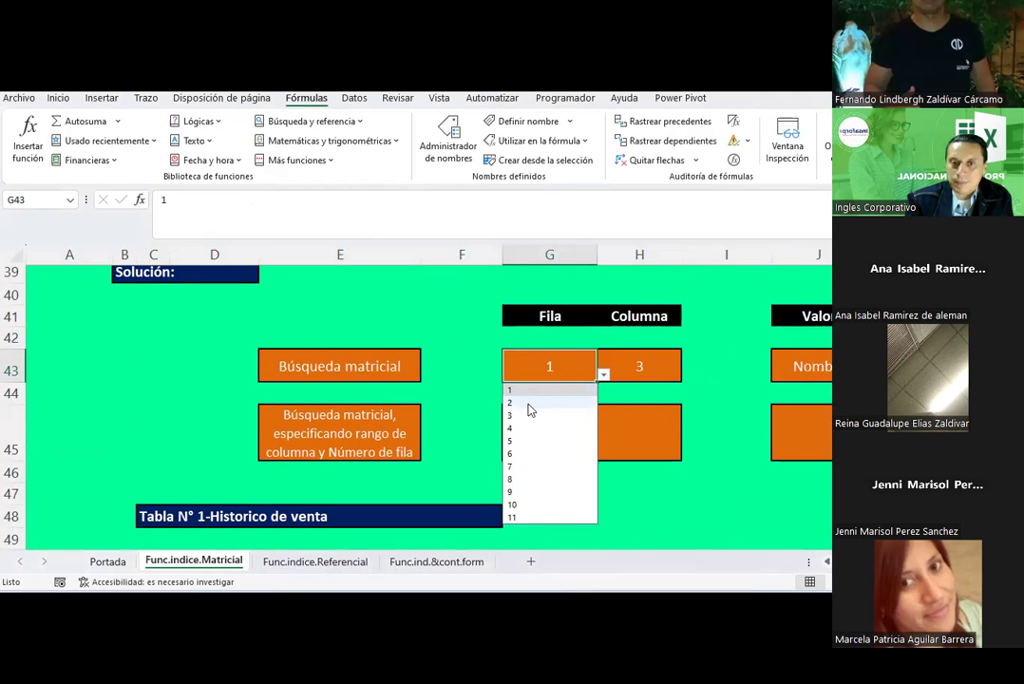
left_click(529, 405)
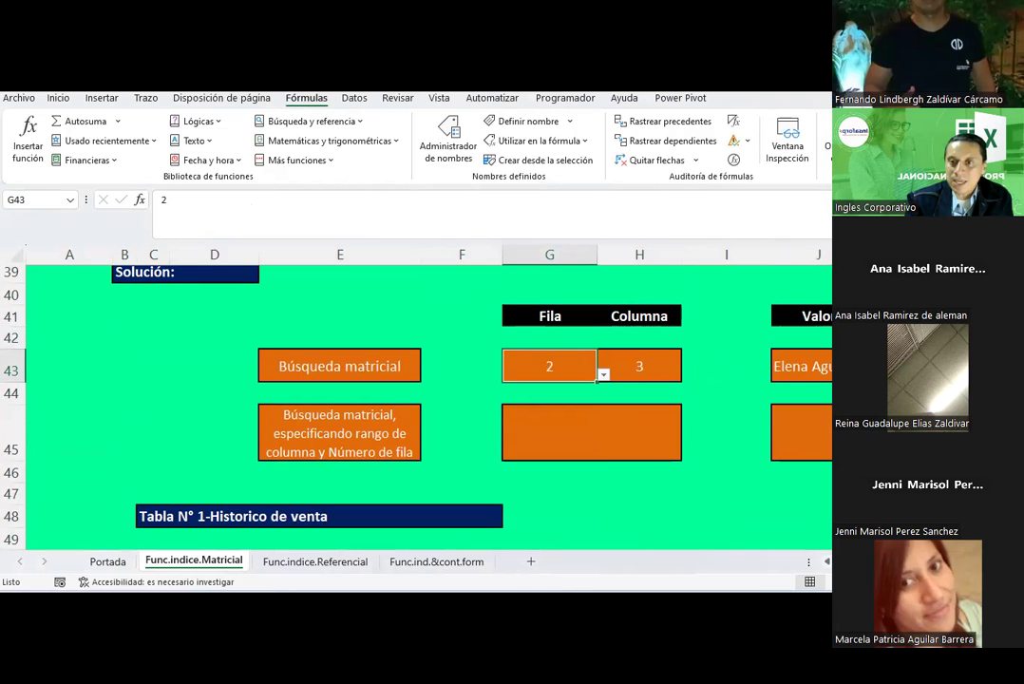
left_click(823, 372)
left_click(563, 360)
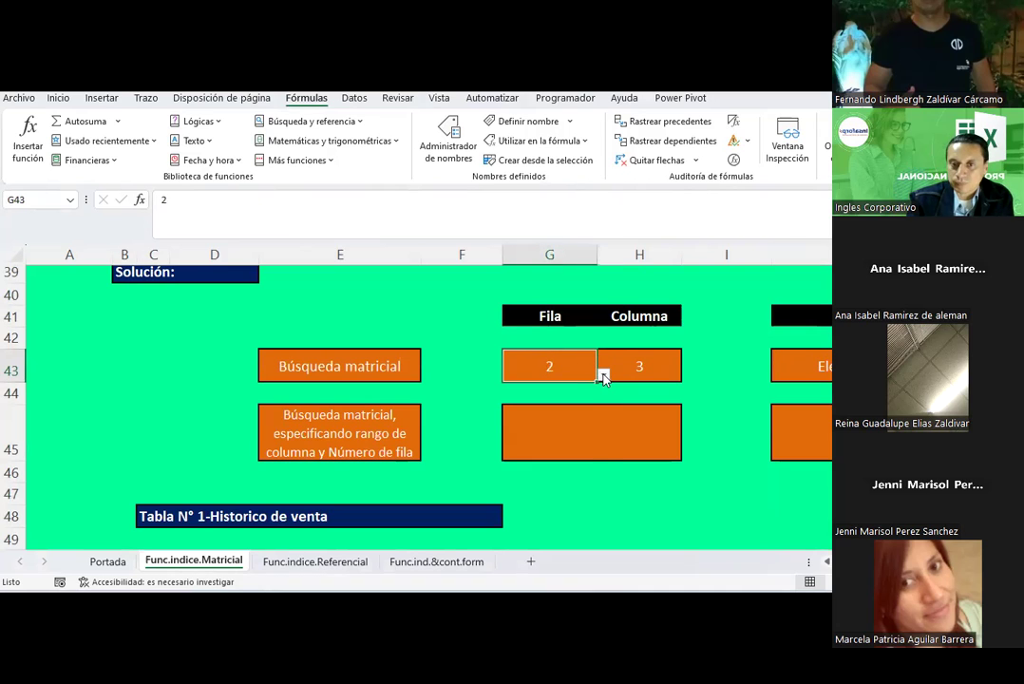
left_click(604, 376)
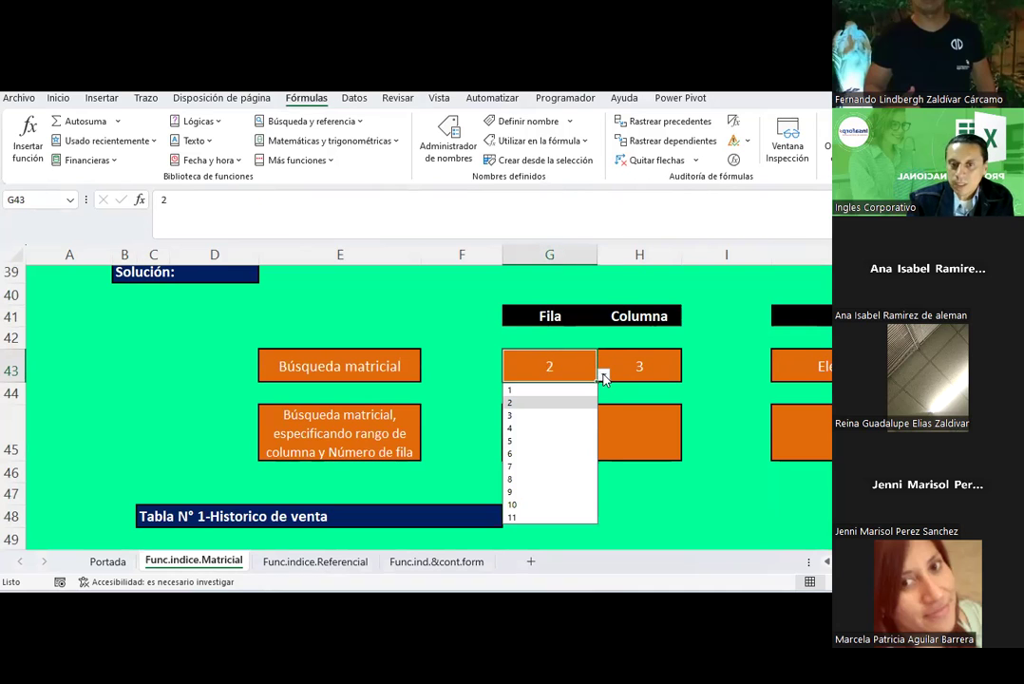
left_click(510, 391)
left_click(793, 370)
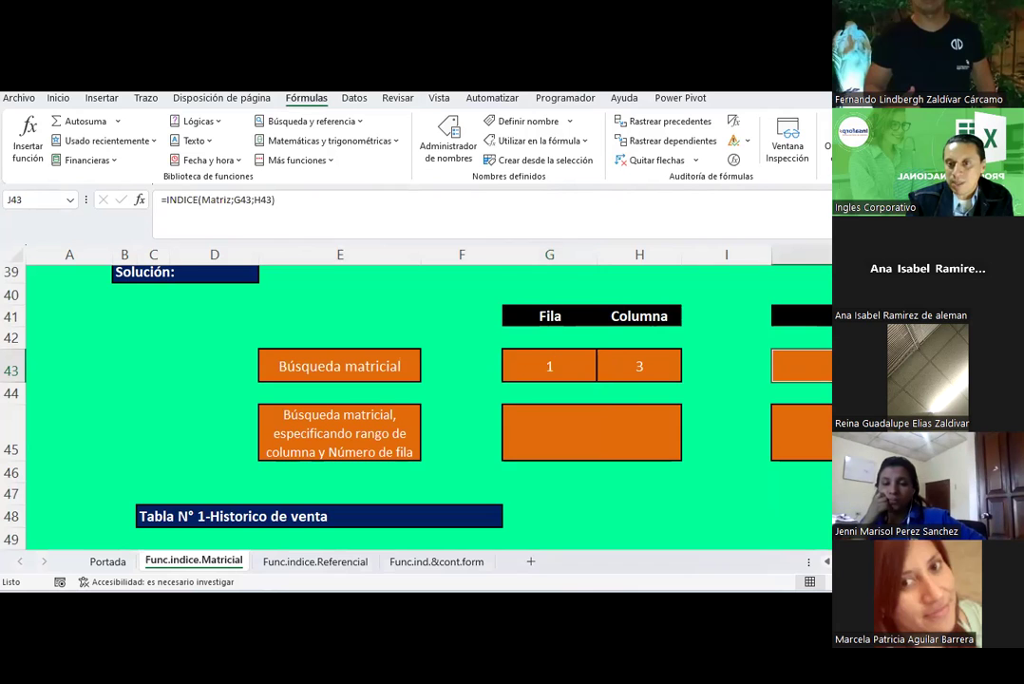
scroll(263, 407, "down", 3)
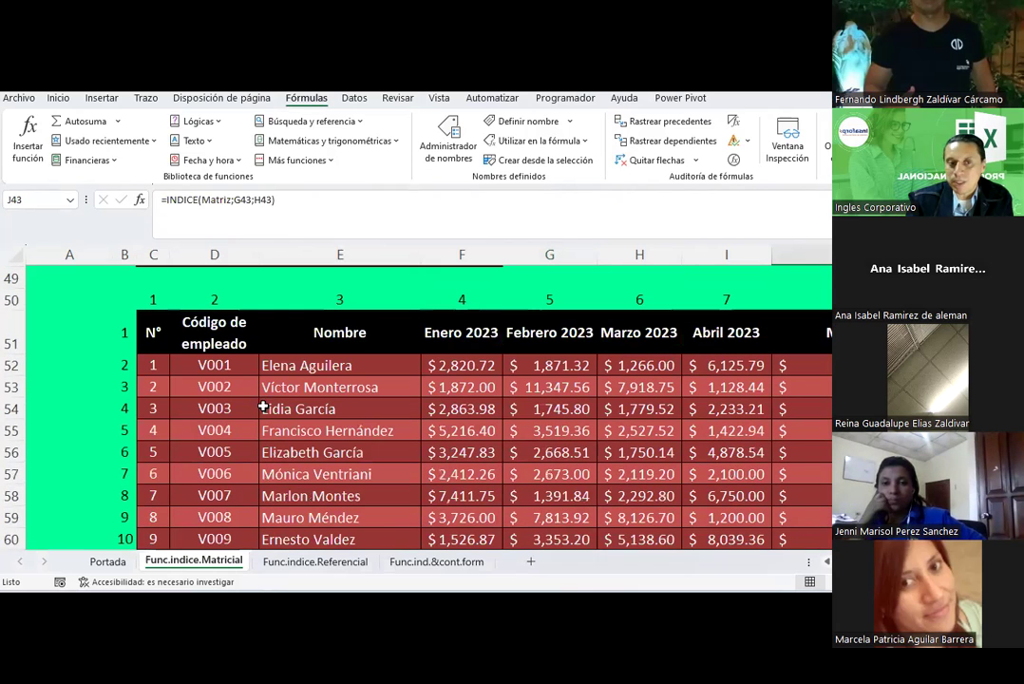
- Highlight the row index numbers B52:B61 and the column index numbers D50:G50 around the table
left_click(326, 332)
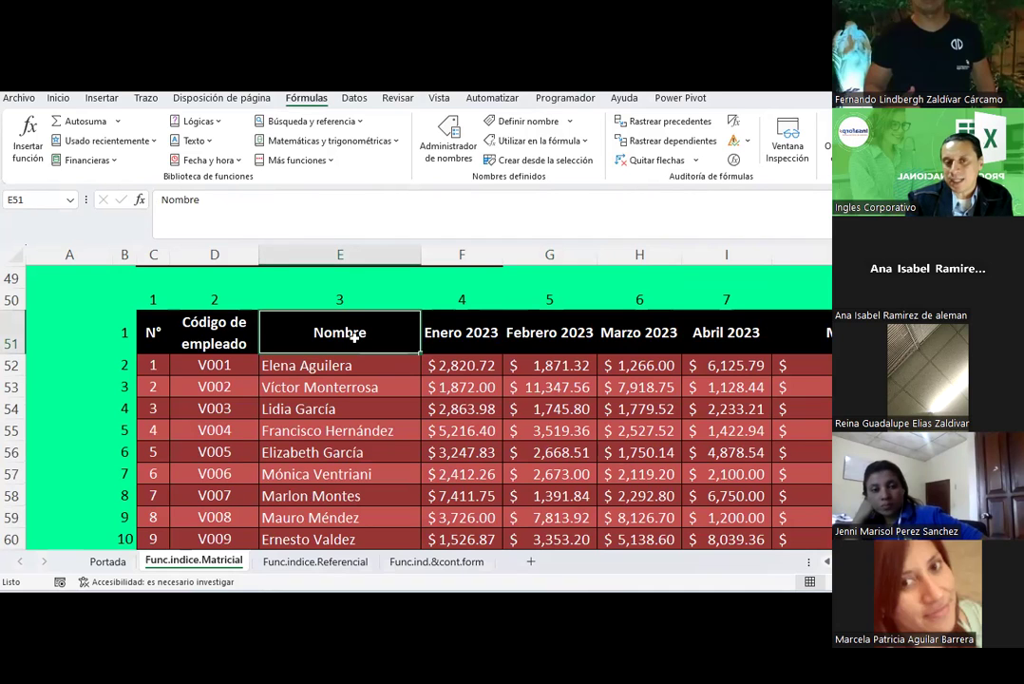
left_click_drag(123, 365, 121, 527)
scroll(280, 375, "up", 1)
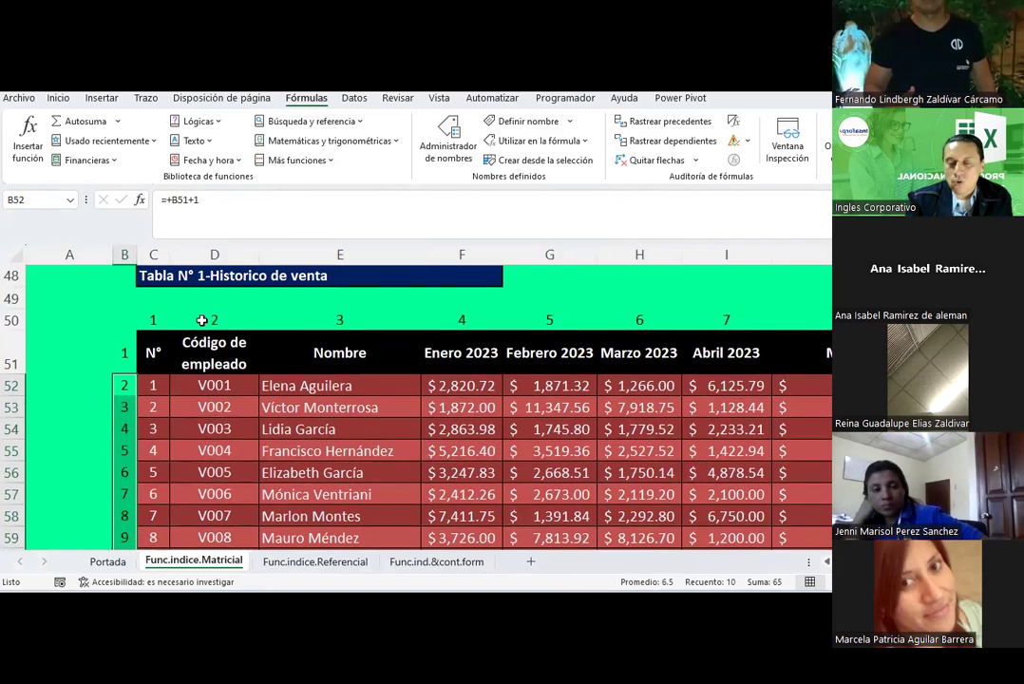
left_click(202, 320)
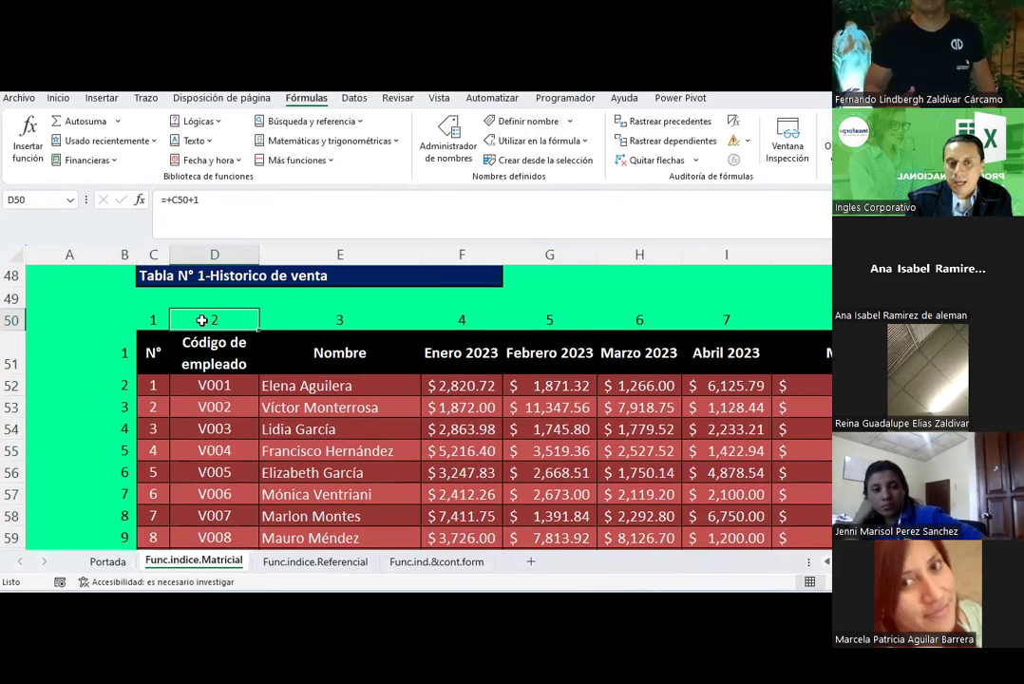
left_click_drag(201, 320, 798, 321)
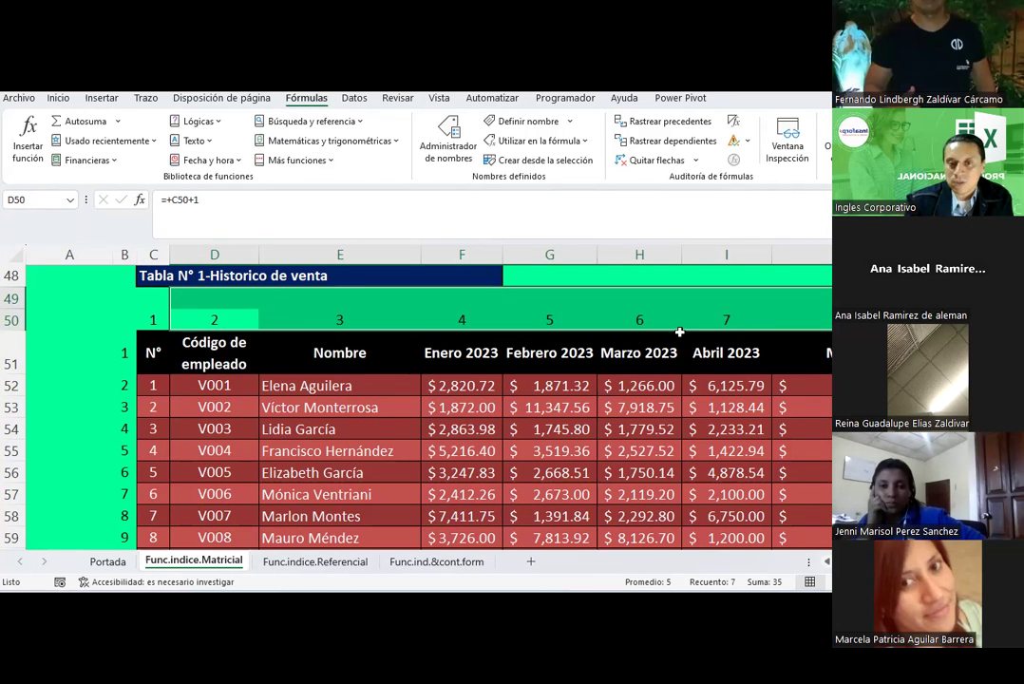
scroll(679, 333, "up", 2)
- Choose 5 from G43's dropdown so J43 returns the fifth employee's name
left_click(556, 321)
left_click(663, 326)
left_click(581, 322)
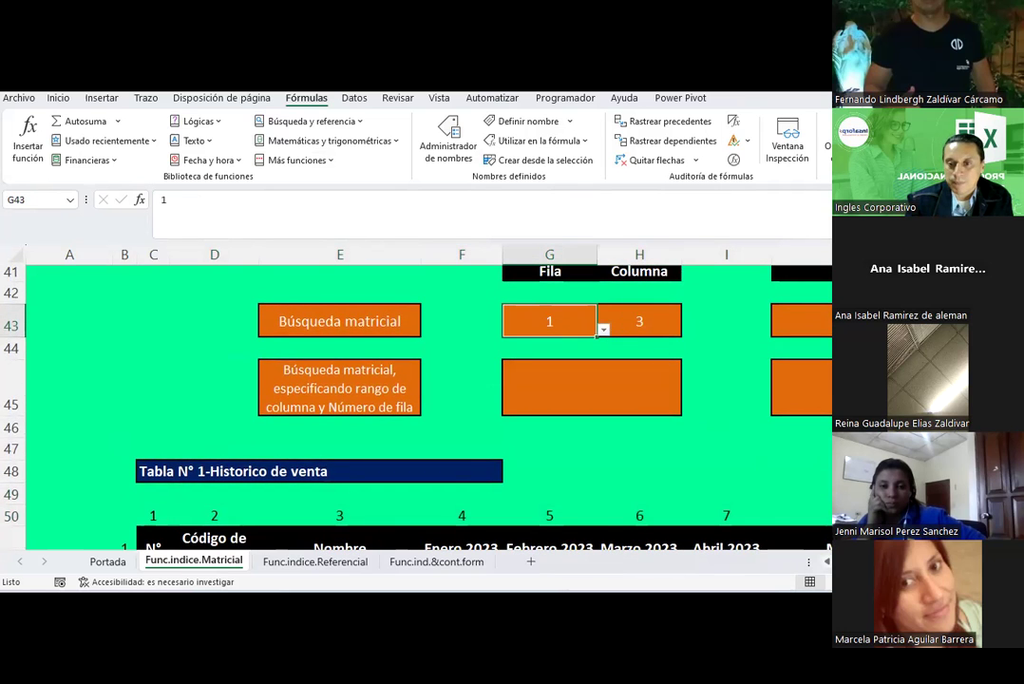
scroll(603, 328, "right", 3)
left_click(663, 323)
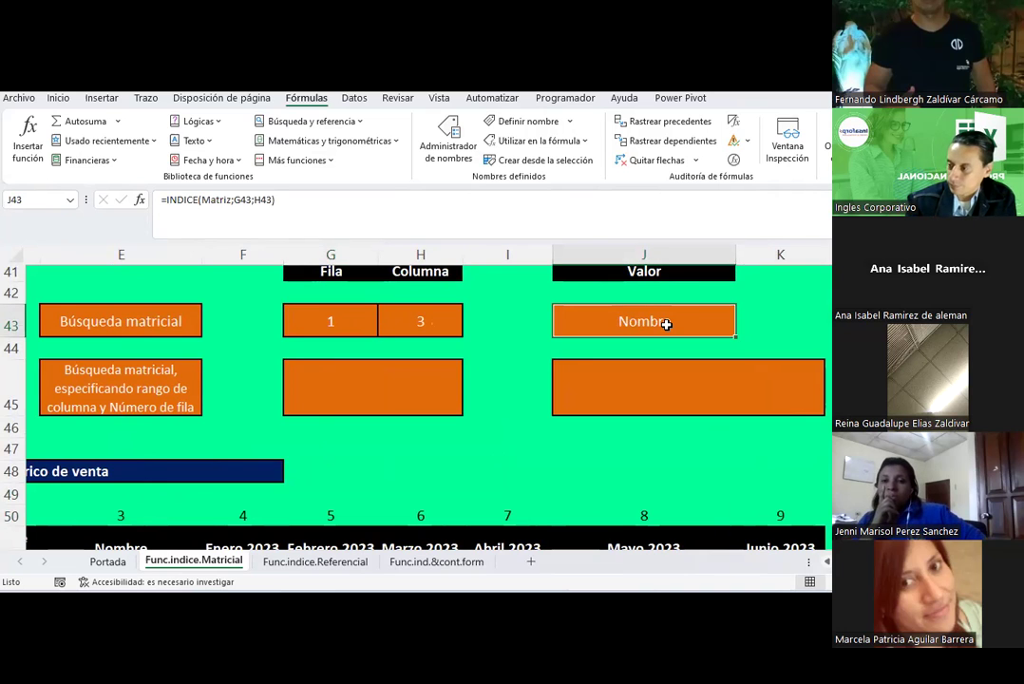
left_click(327, 328)
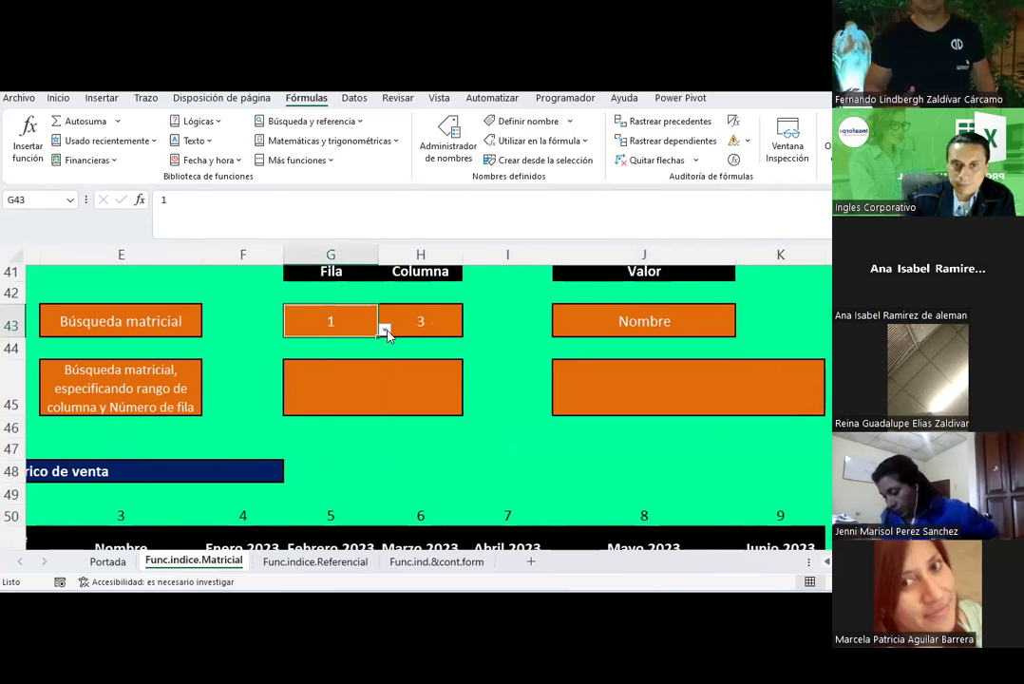
left_click(386, 333)
left_click(337, 394)
left_click(636, 308)
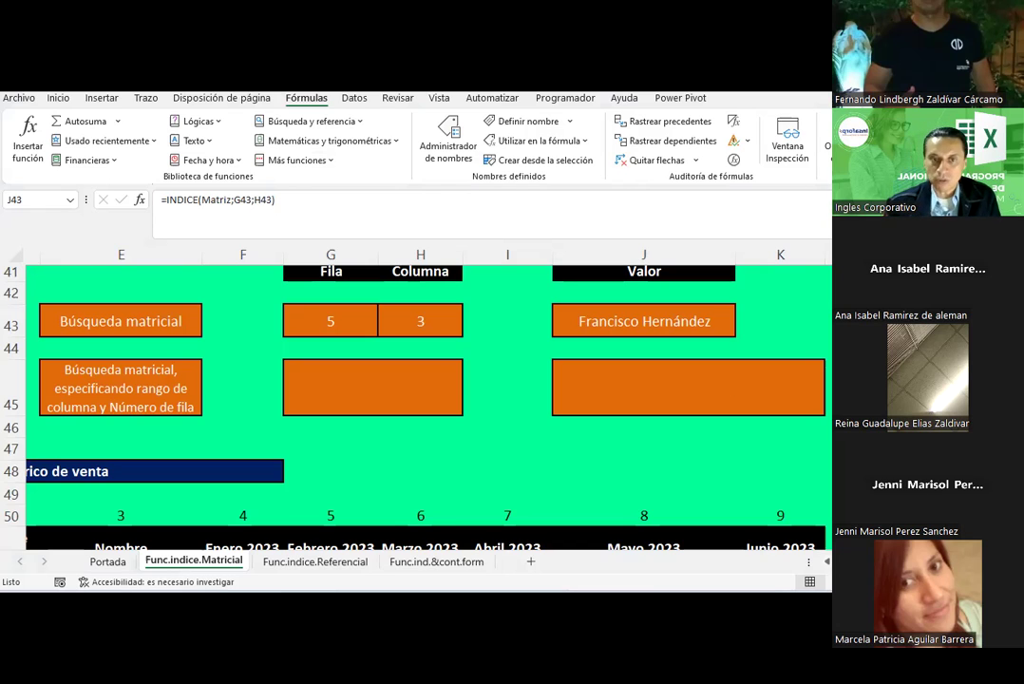
left_click(380, 391)
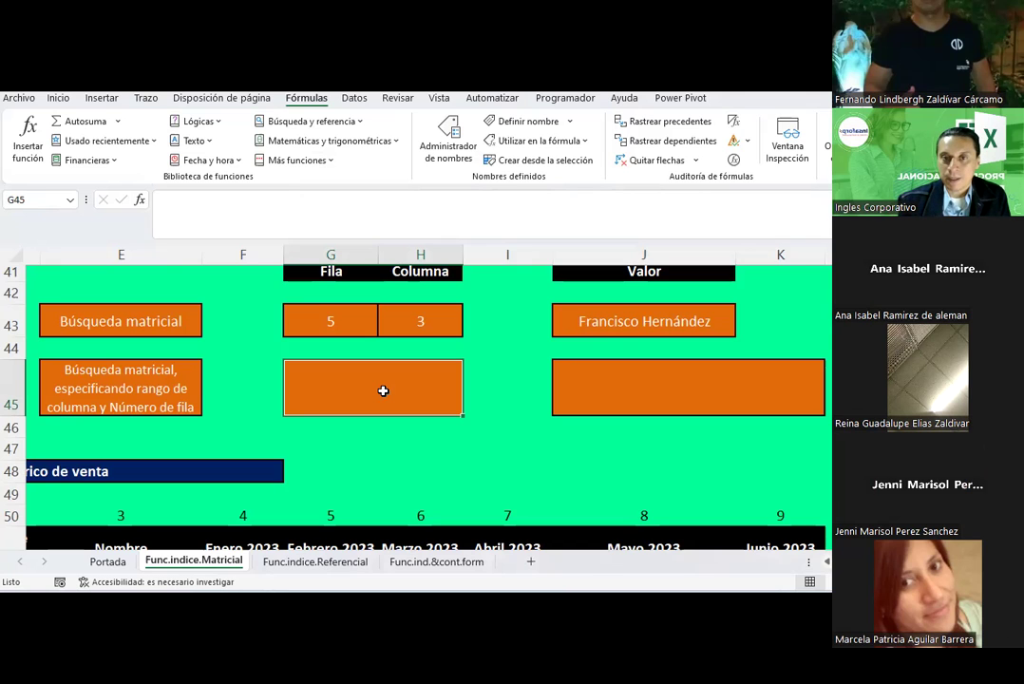
- Restrict G45 to a list sourced from the named range Filas, then pick 4 from it
left_click(352, 98)
left_click(707, 162)
left_click(731, 179)
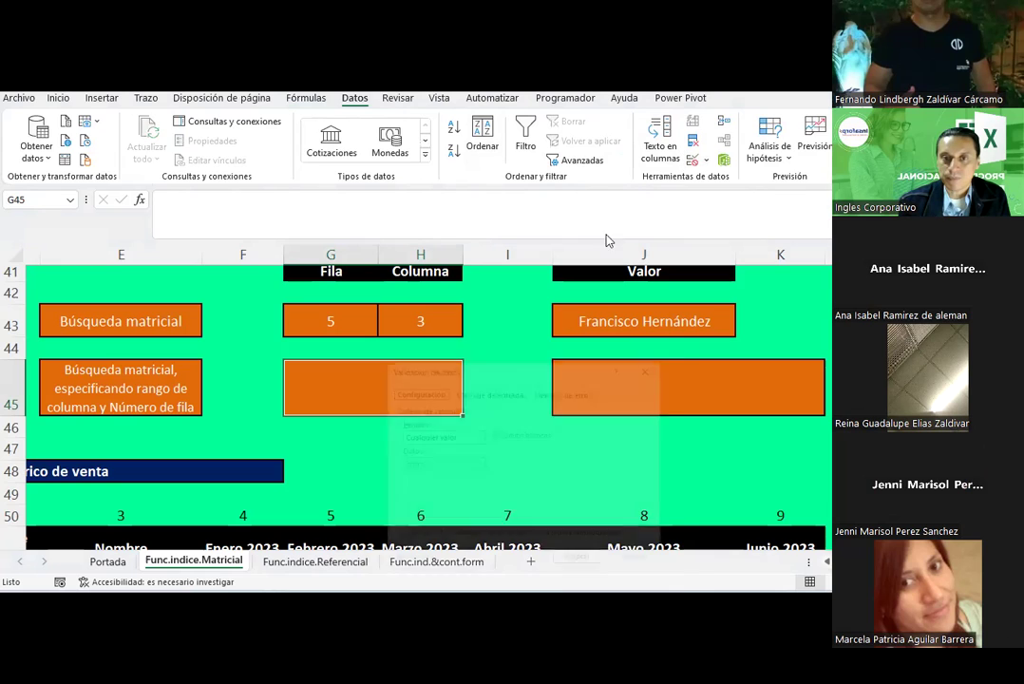
left_click(432, 435)
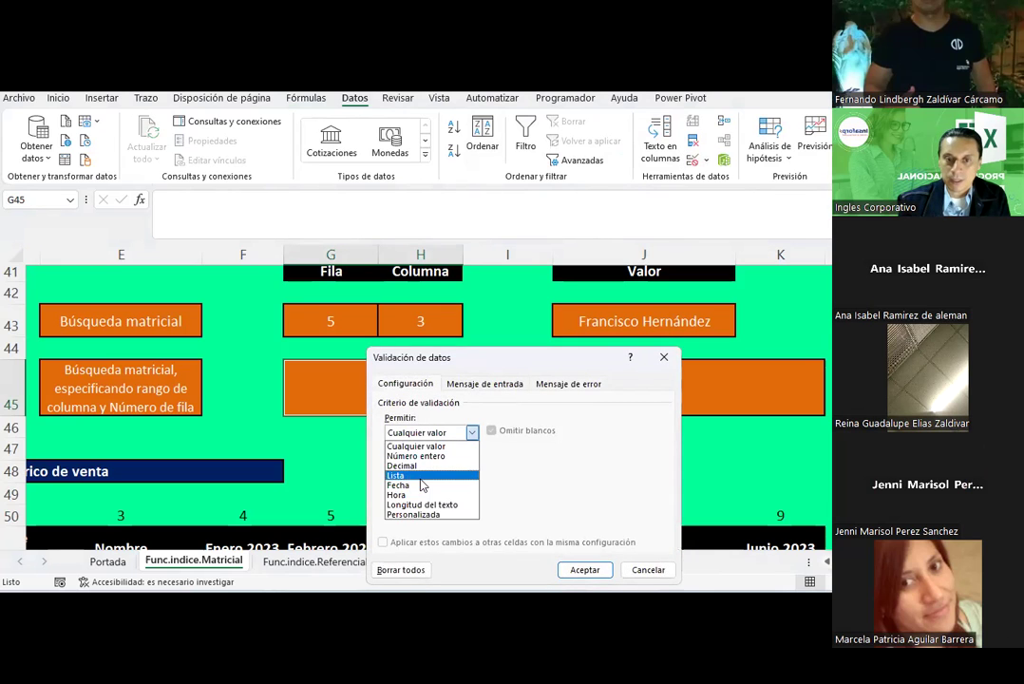
left_click(422, 483)
left_click(414, 495)
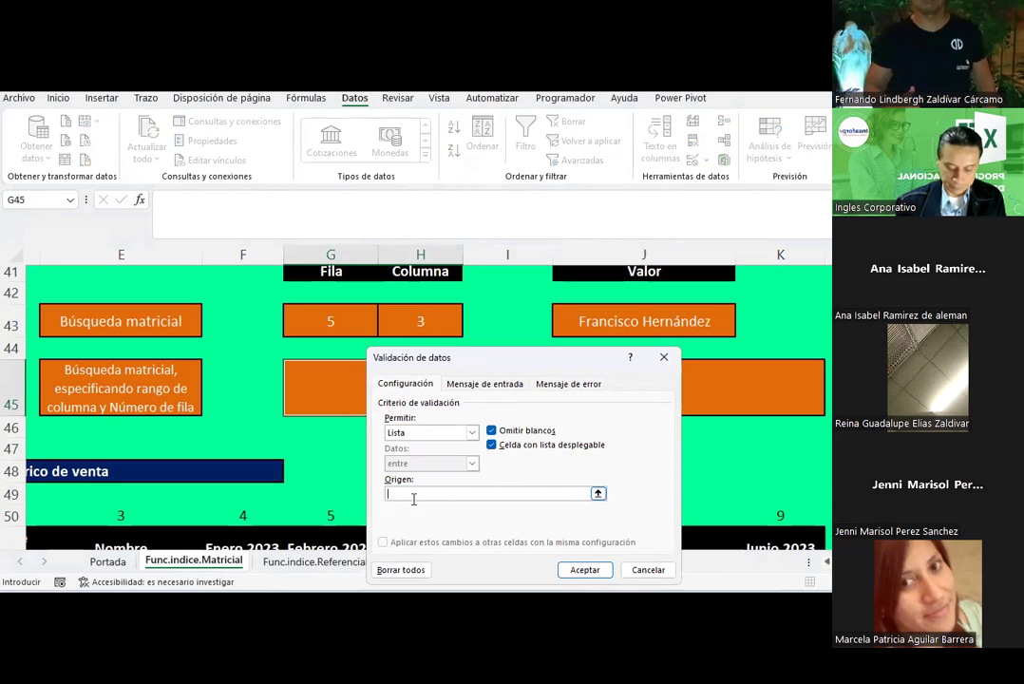
key("F3")
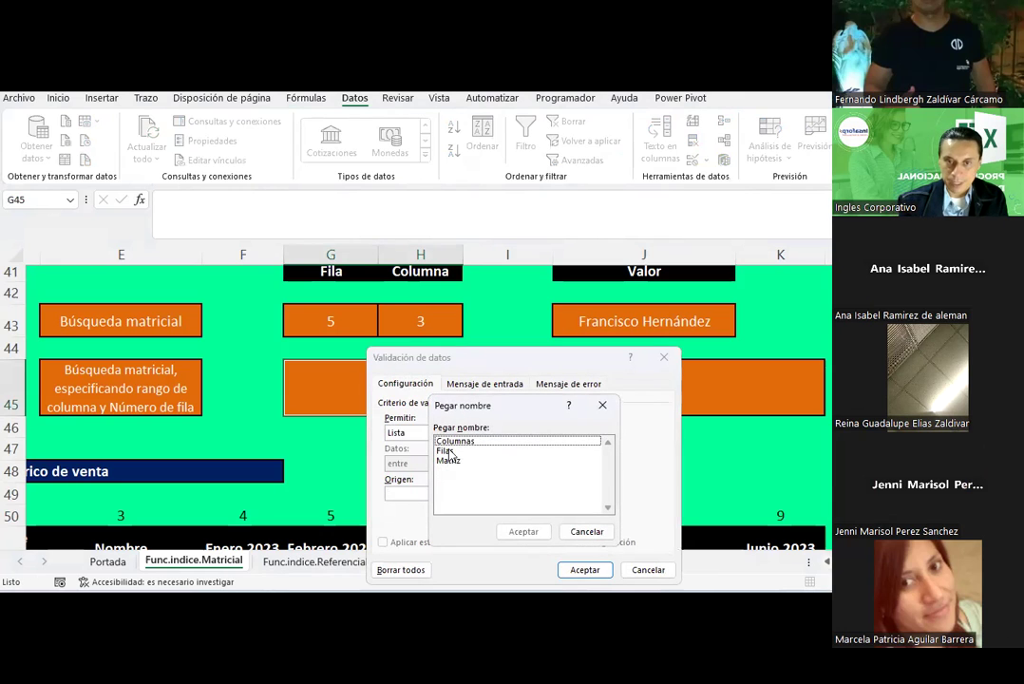
left_click(450, 454)
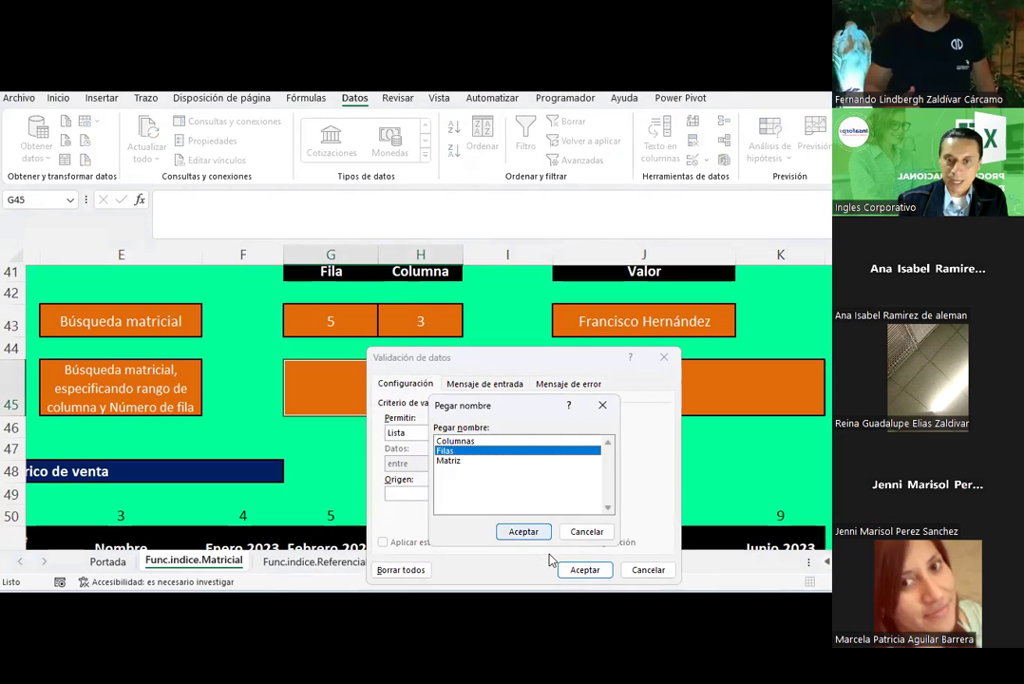
left_click(528, 533)
left_click(586, 570)
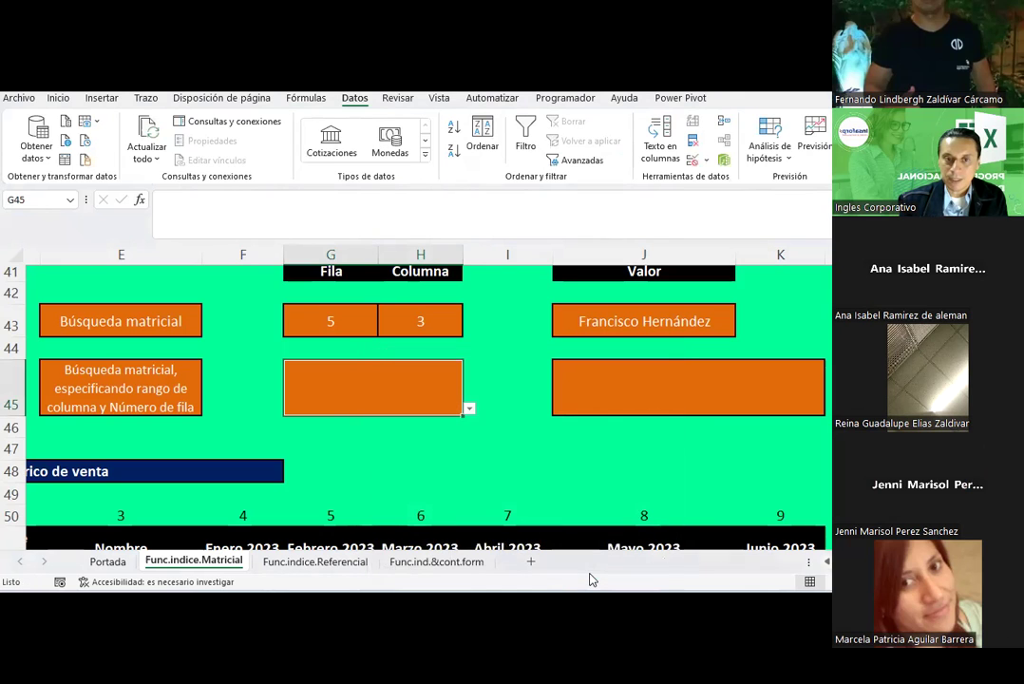
left_click(468, 408)
left_click(333, 462)
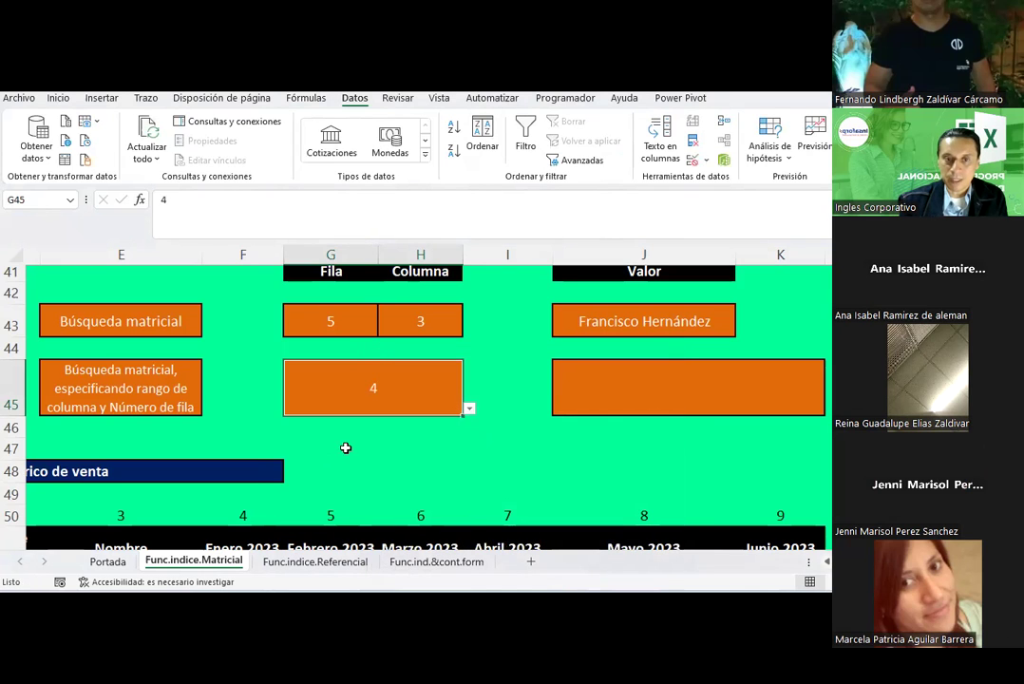
- Start an array-form INDICE in J45 with the absolute array $E$52:$E$61
left_click(629, 374)
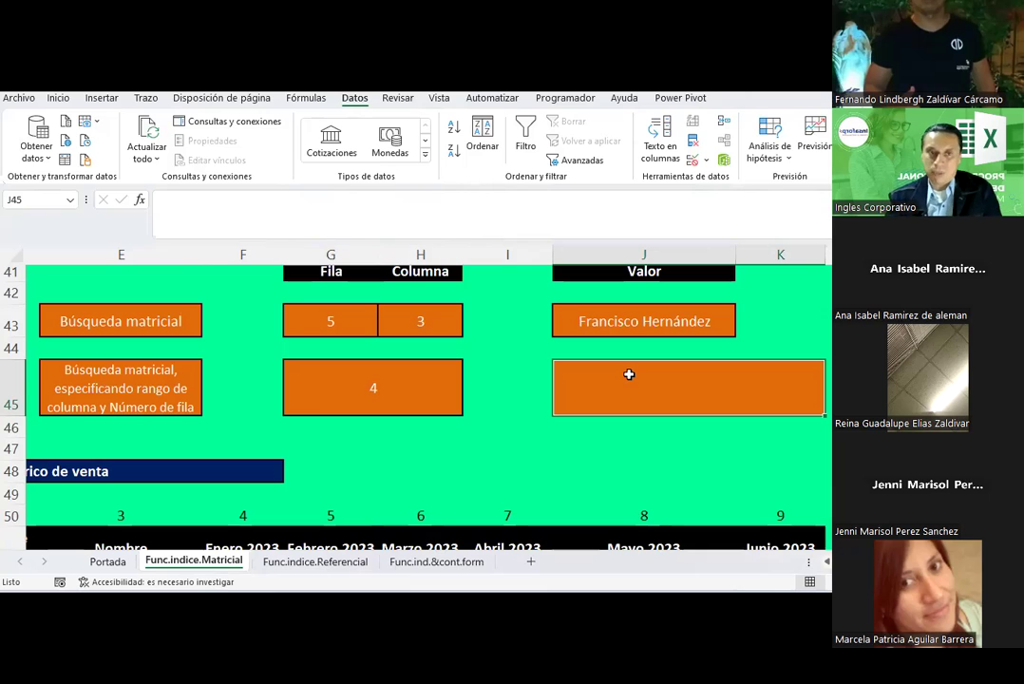
left_click(140, 199)
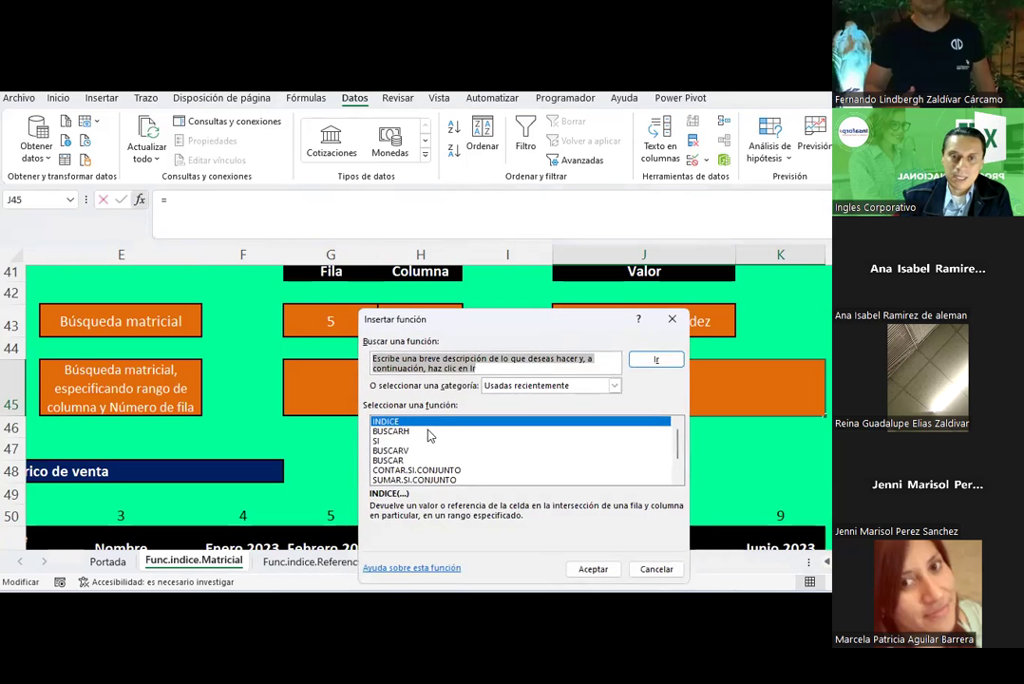
double_click(389, 421)
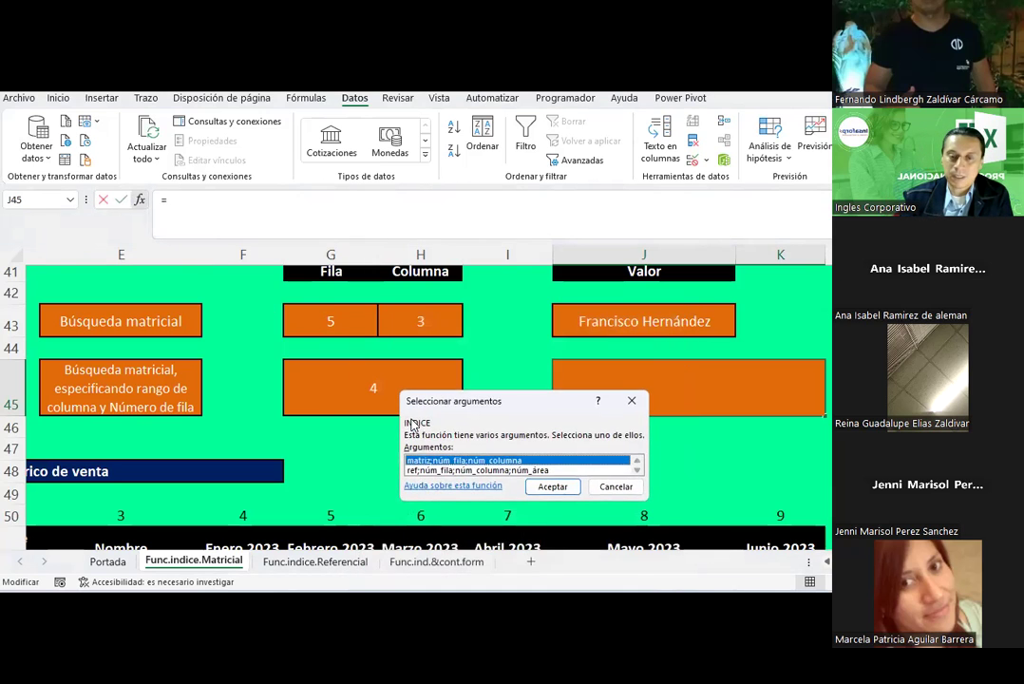
left_click(551, 486)
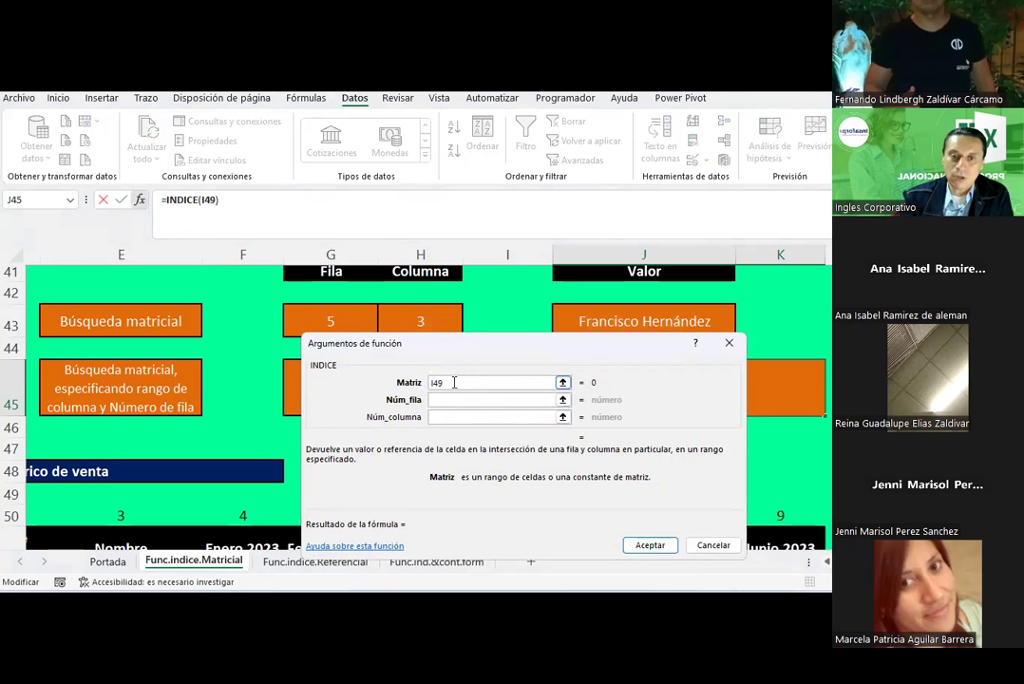
left_click_drag(475, 345, 500, 264)
key("BackSpace")
key("BackSpace")
key("BackSpace")
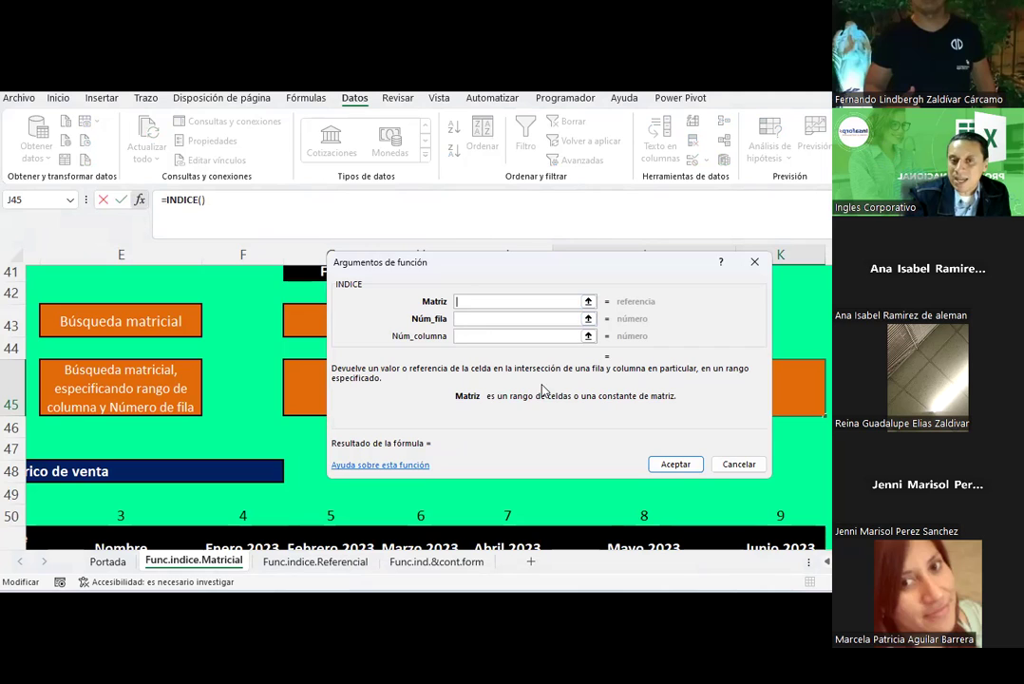
left_click(588, 302)
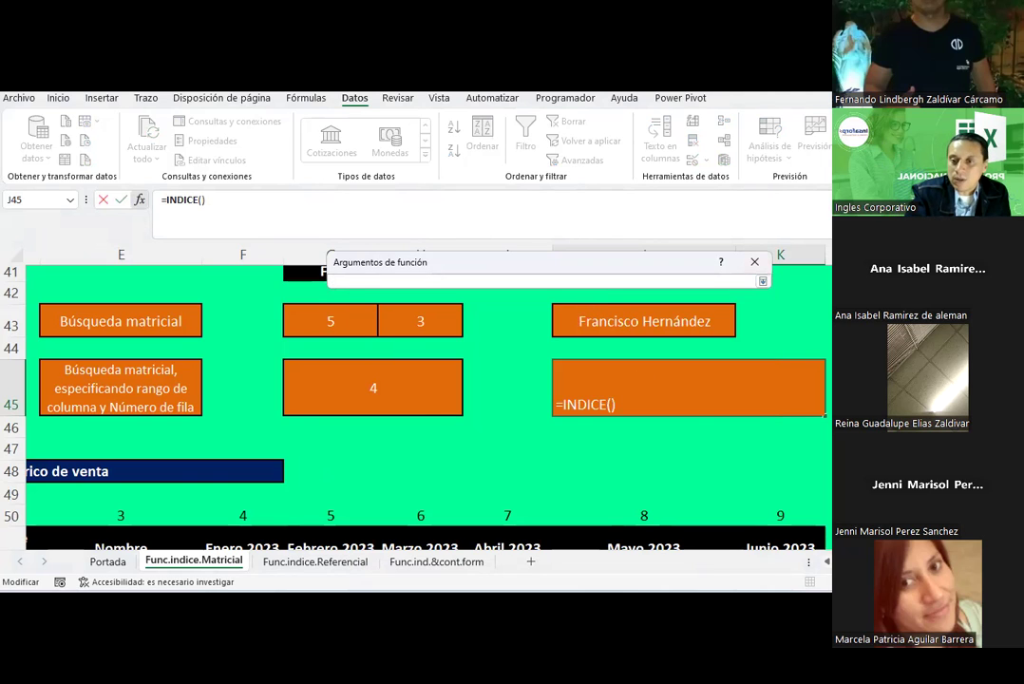
scroll(441, 436, "left", 3)
scroll(348, 425, "down", 3)
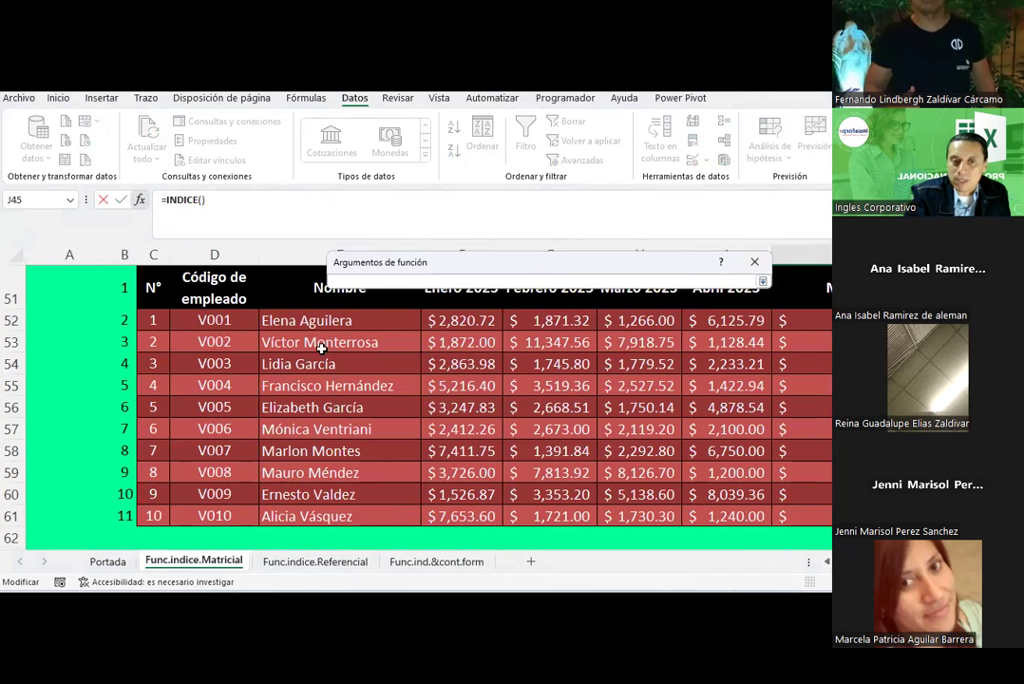
left_click_drag(306, 321, 295, 514)
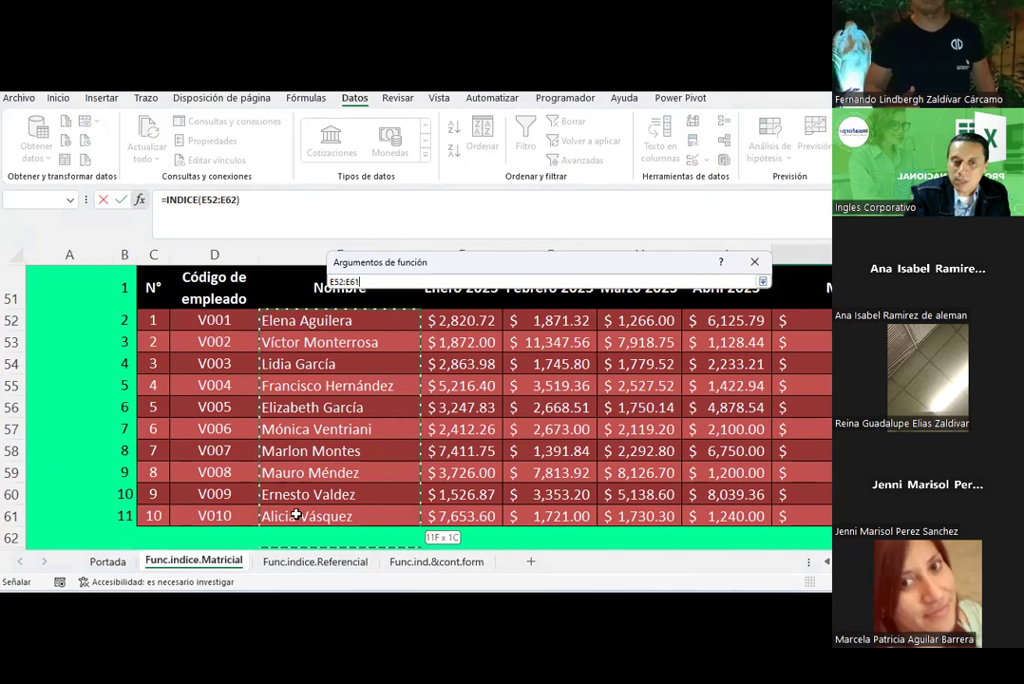
key("F4")
scroll(295, 513, "up", 3)
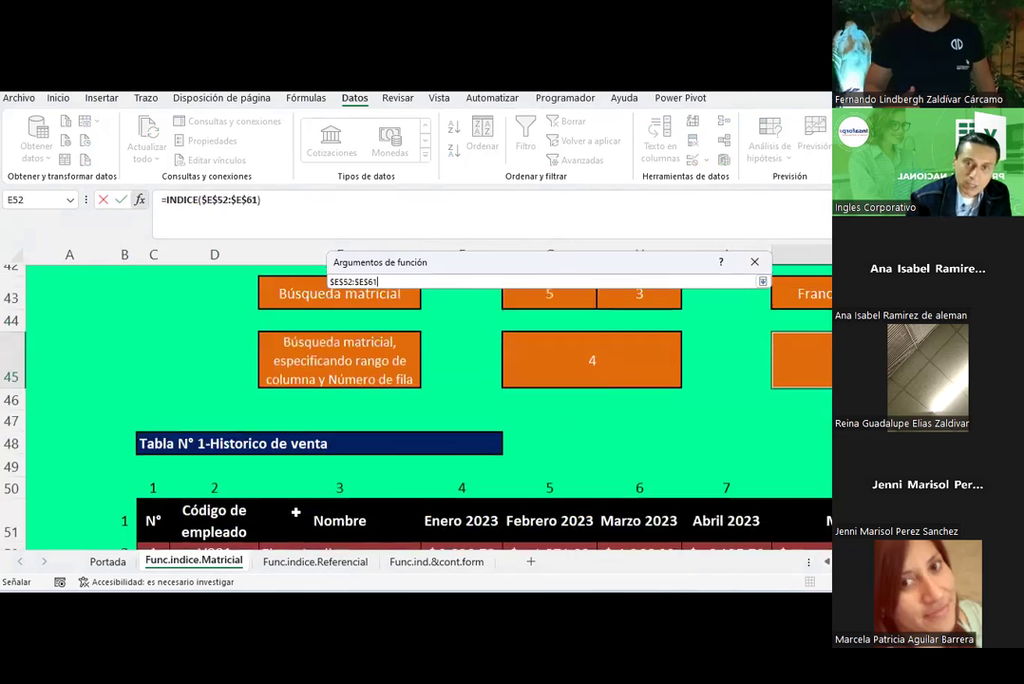
scroll(296, 512, "up", 1)
left_click(762, 282)
- Use G45 as the row number and confirm the INDICE formula
left_click(476, 320)
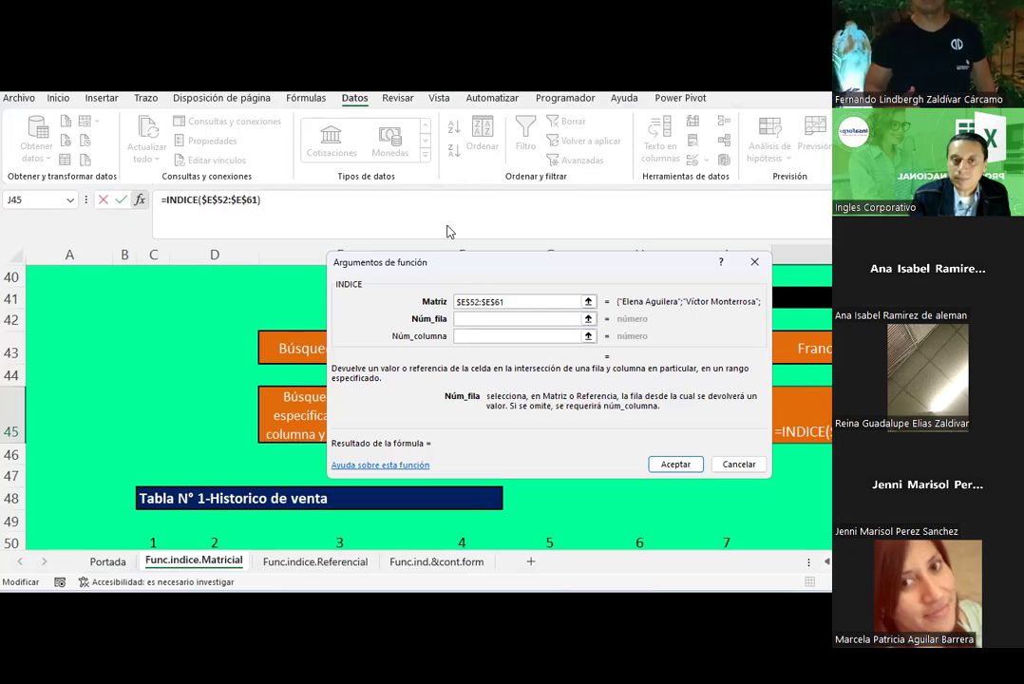
left_click_drag(468, 268, 276, 68)
left_click(597, 415)
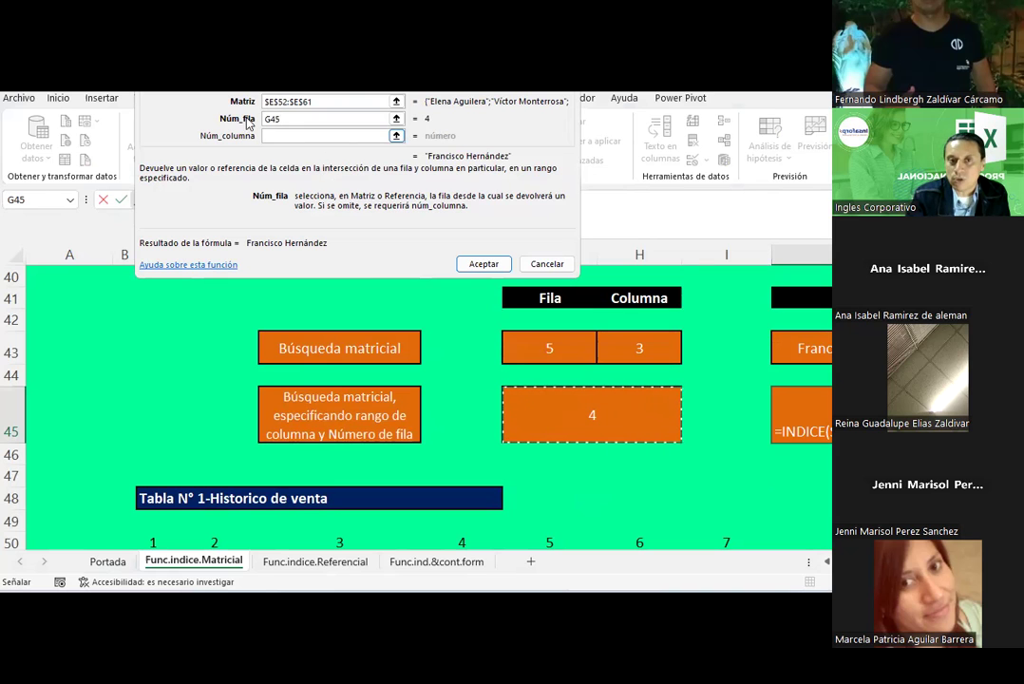
left_click(480, 266)
- Compare G45's row number 4 with rows 54 and 55 and their numbering formulas in B54 and B55
left_click(624, 407)
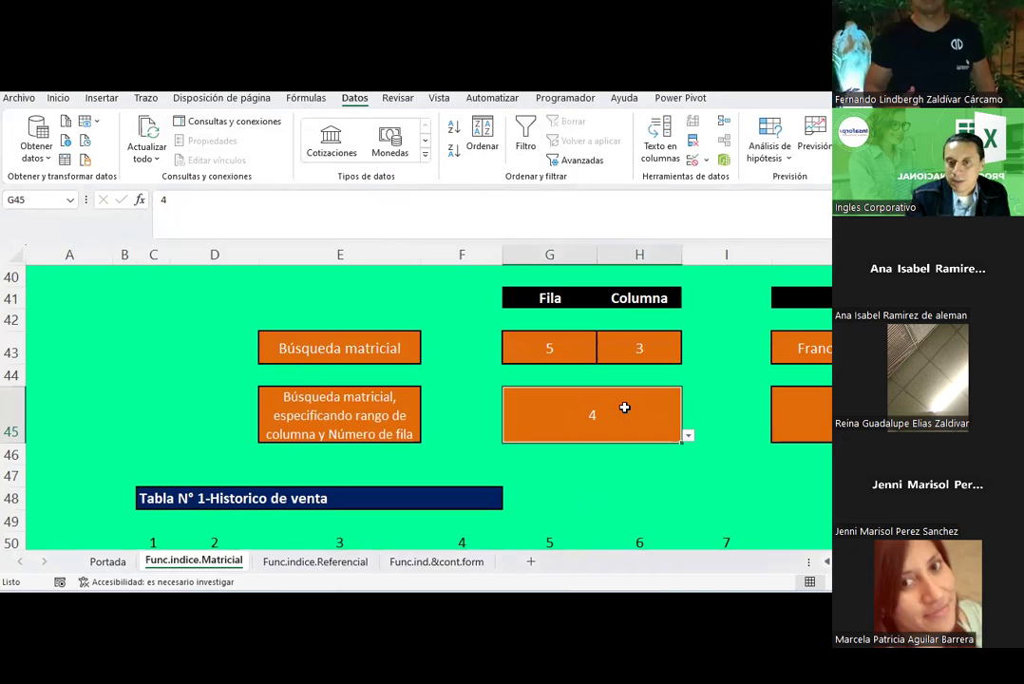
scroll(632, 420, "down", 3)
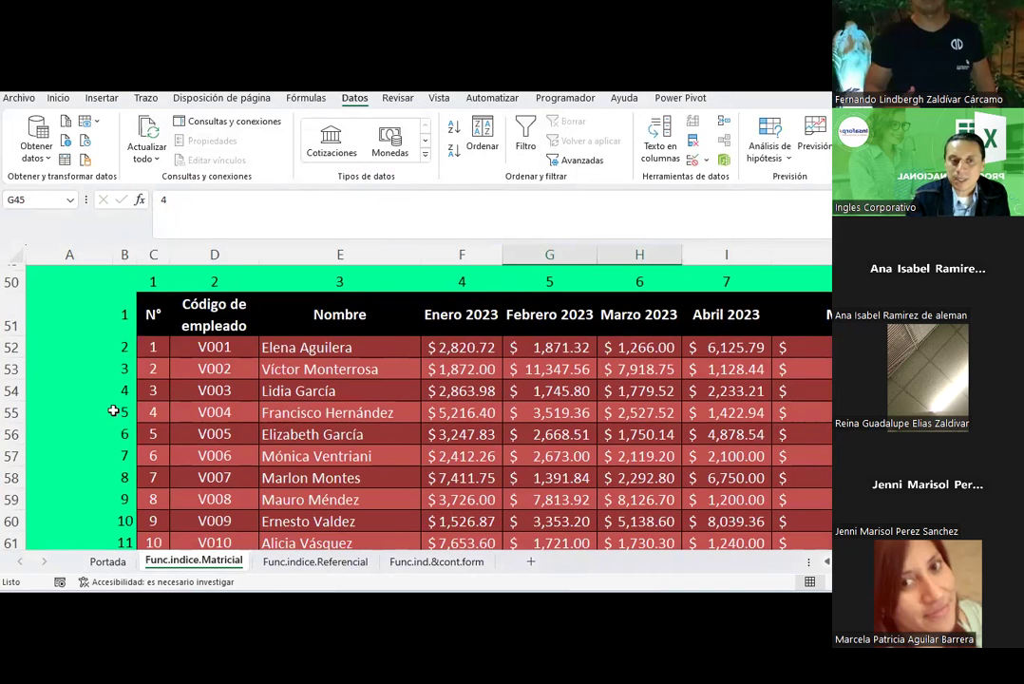
left_click(13, 411)
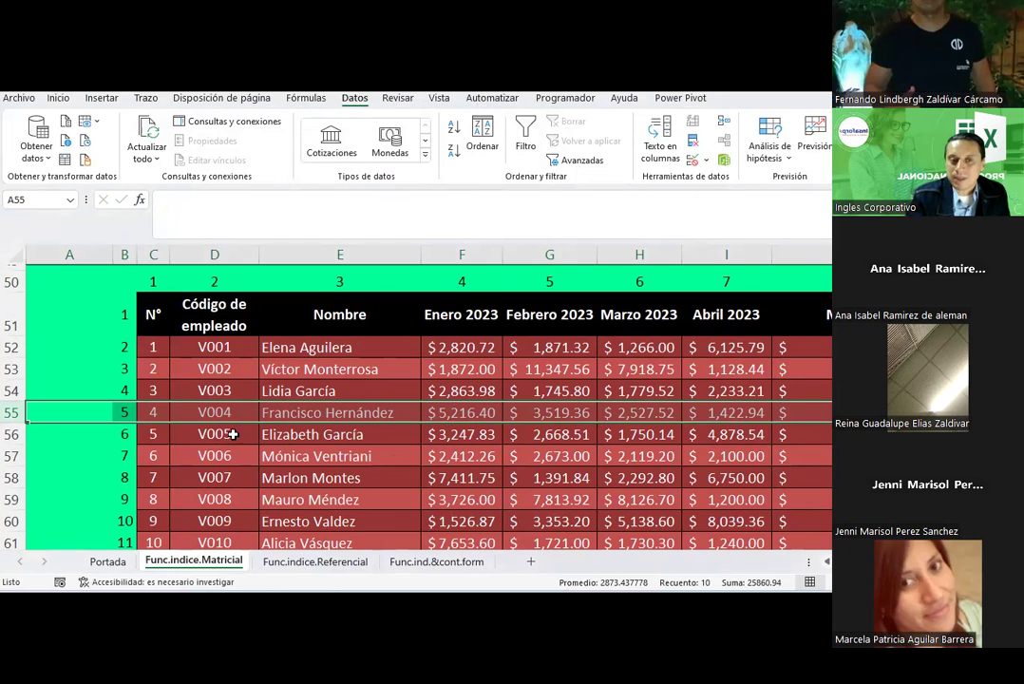
left_click(126, 411)
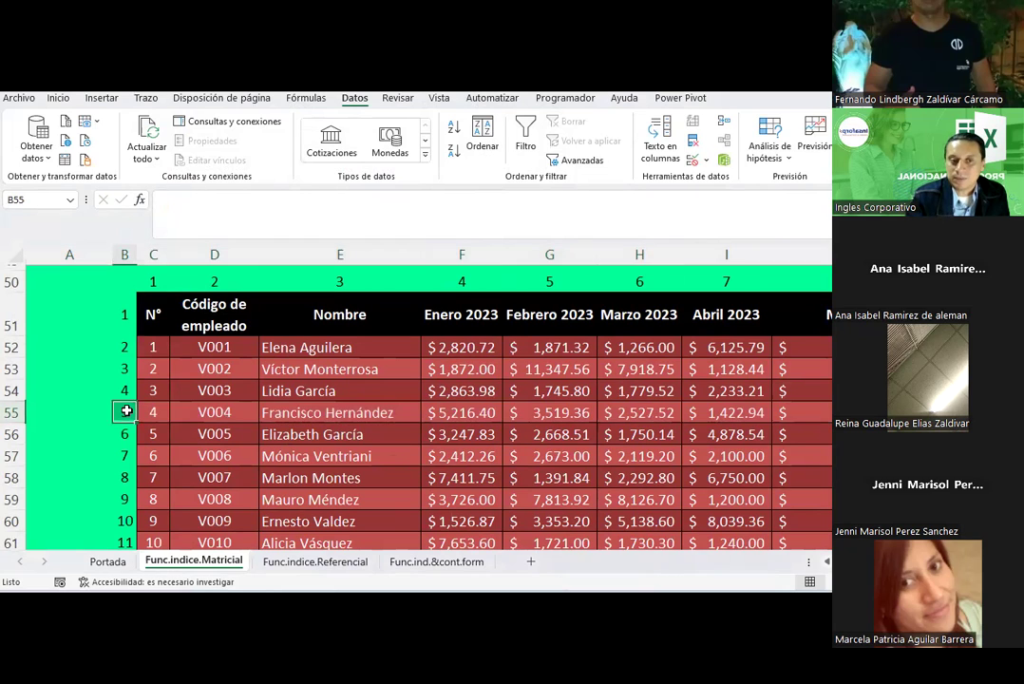
scroll(422, 404, "up", 3)
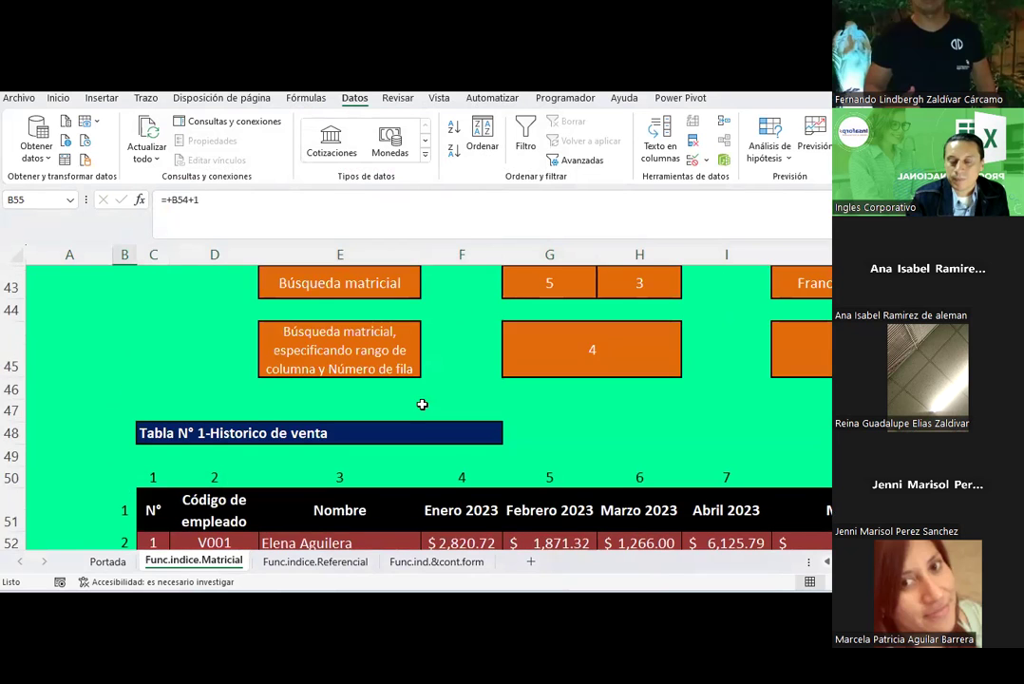
scroll(422, 404, "down", 3)
left_click(120, 389)
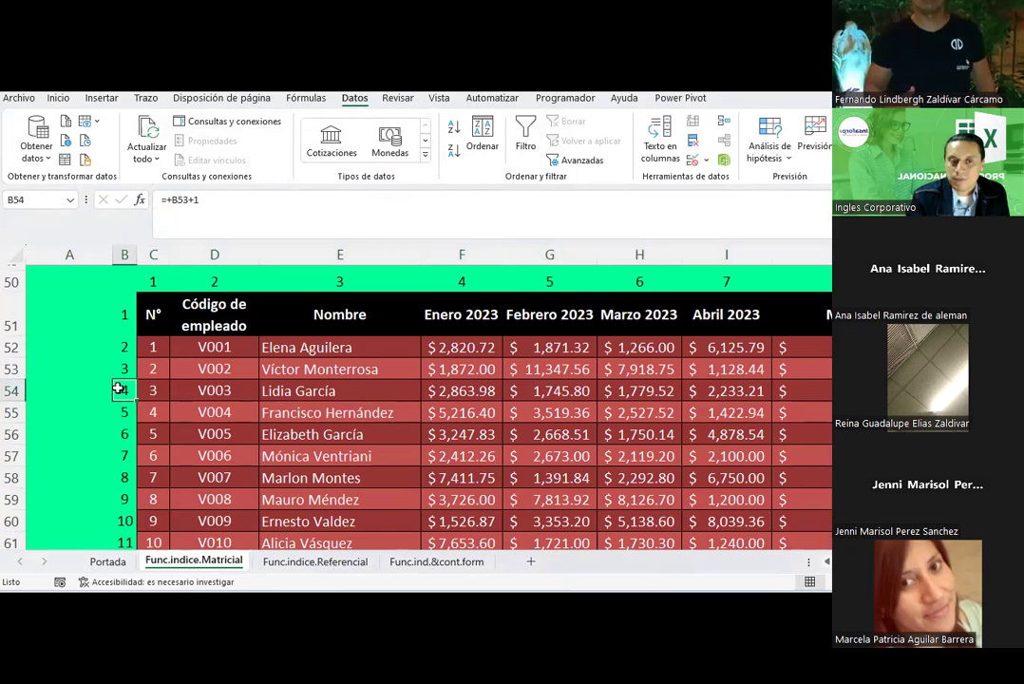
scroll(441, 393, "up", 3)
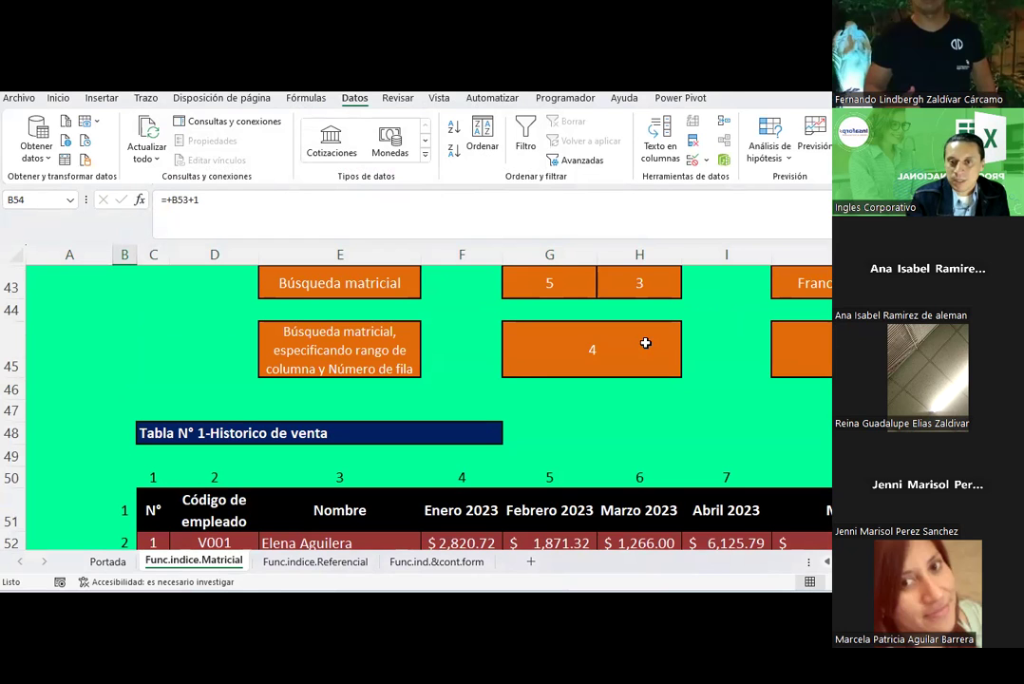
left_click(645, 342)
scroll(683, 319, "down", 2)
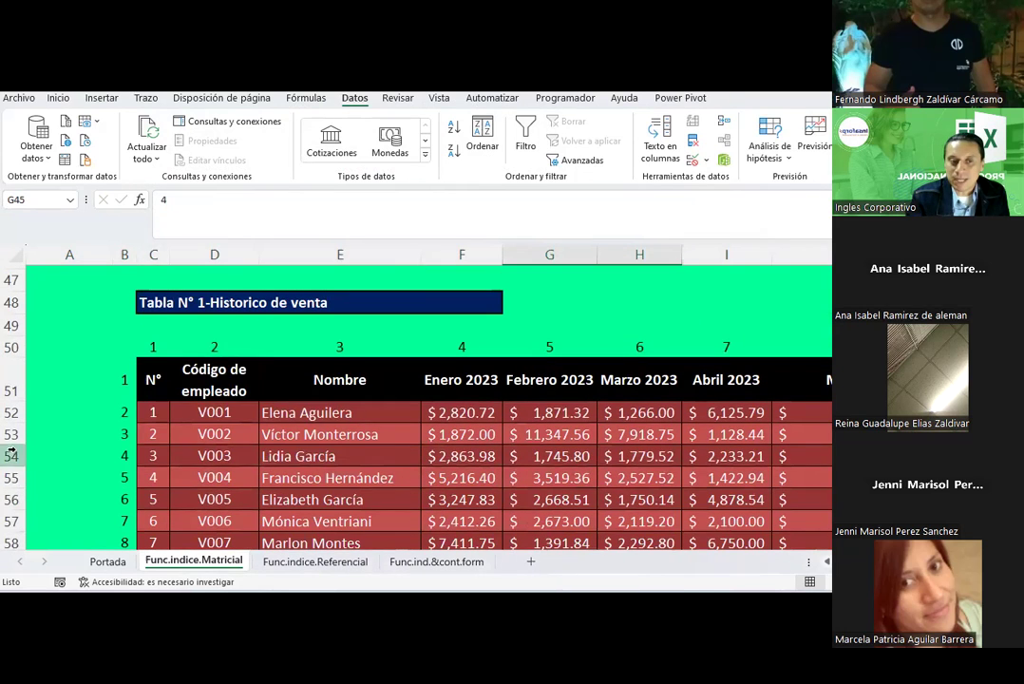
left_click(12, 456)
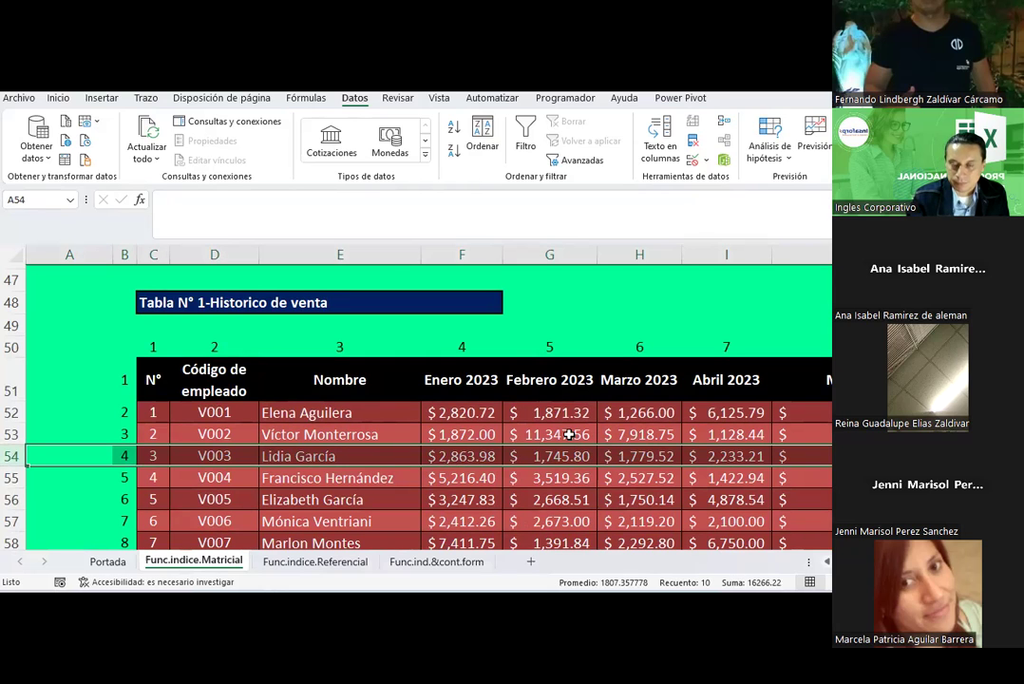
scroll(569, 434, "up", 2)
left_click(800, 350)
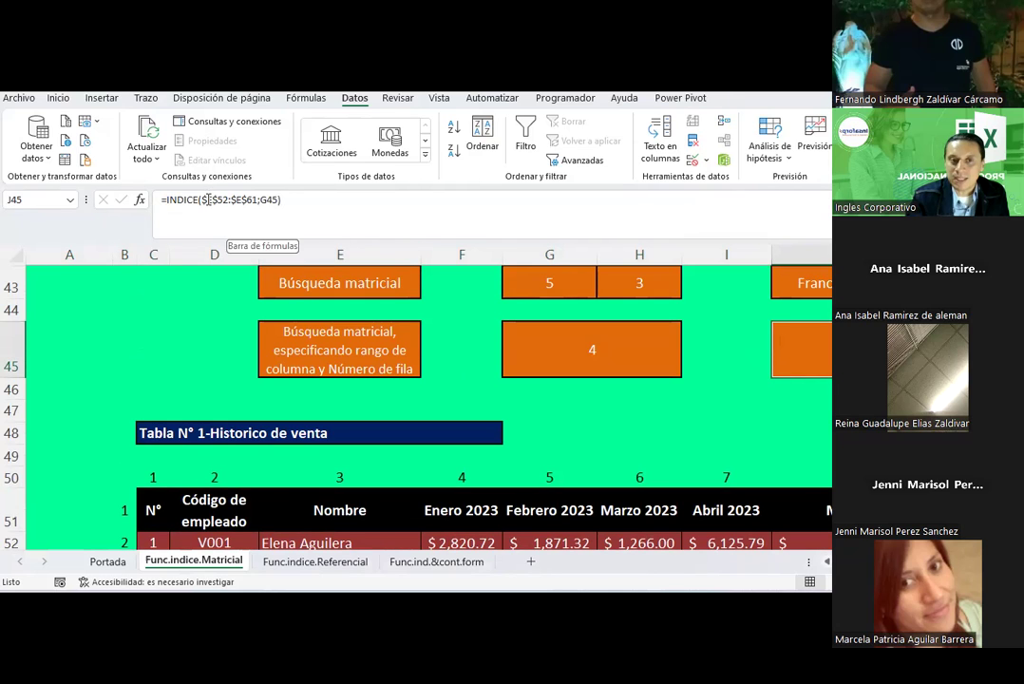
scroll(236, 395, "down", 2)
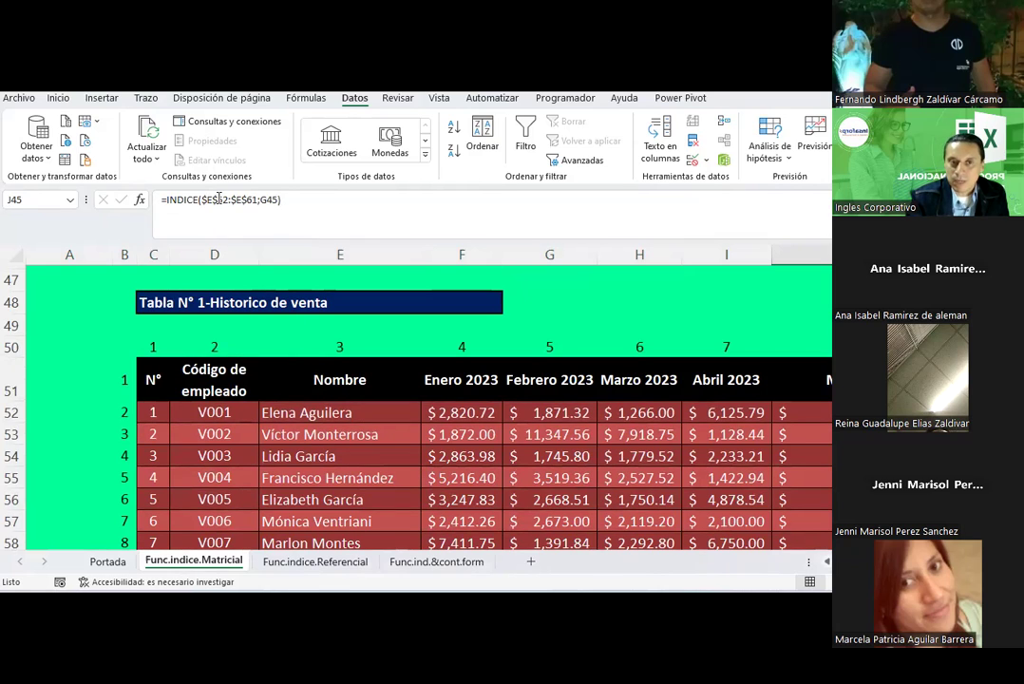
- Change J45's range to $E$51:$E$61 to include the Nombre header, and commit it
left_click(224, 200)
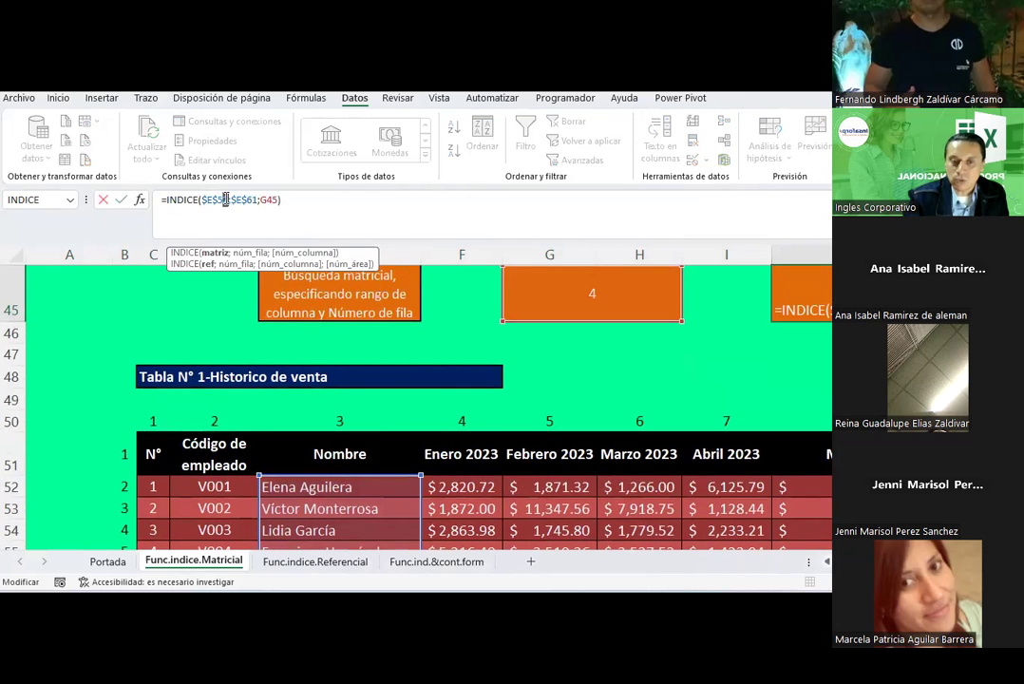
key("BackSpace")
type("1")
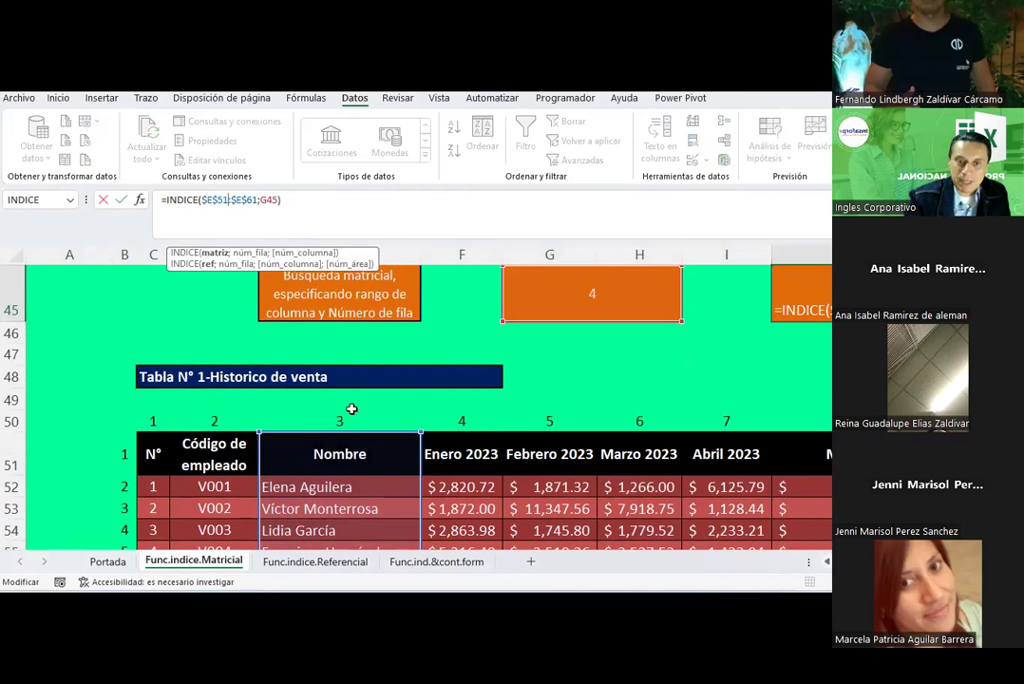
scroll(352, 408, "down", 2)
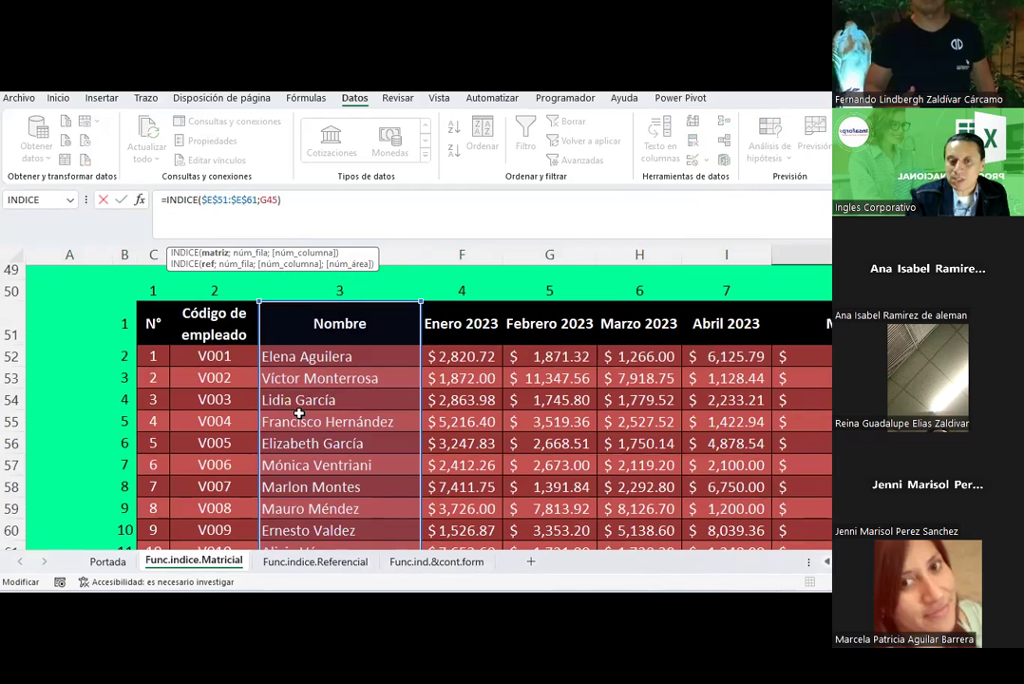
key("Return")
scroll(298, 413, "up", 2)
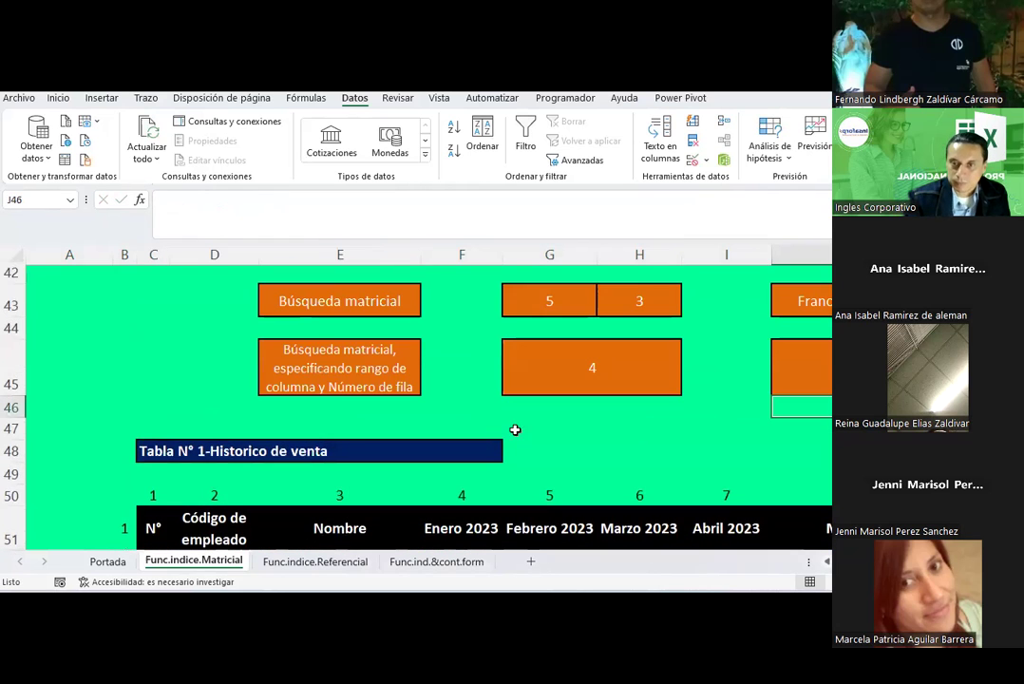
left_click(658, 366)
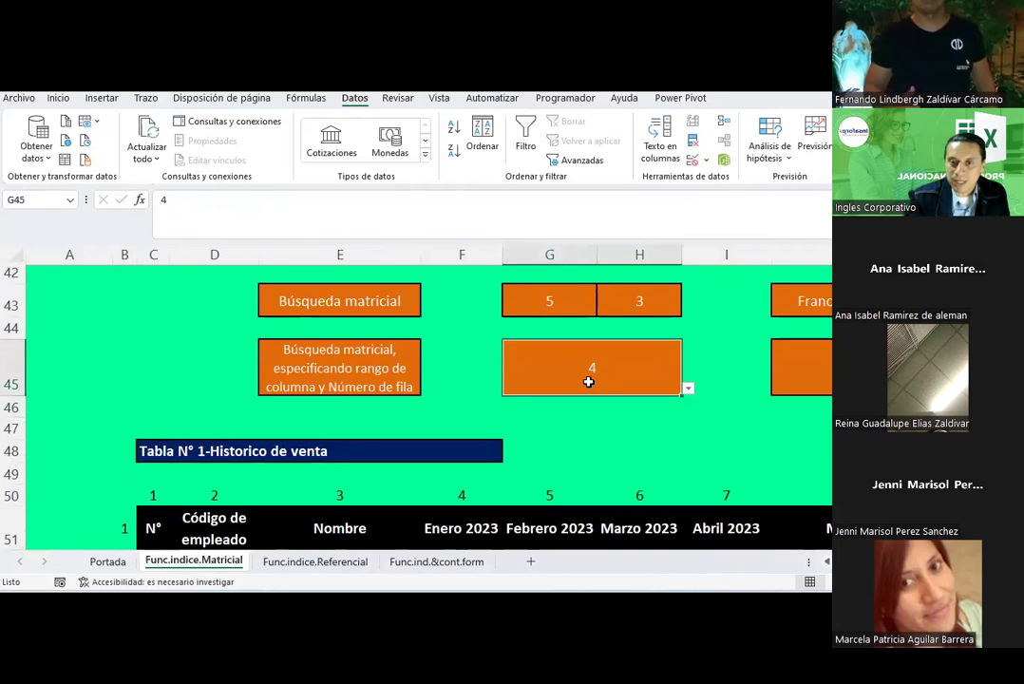
scroll(475, 381, "down", 2)
- Set G45 to row number 1 from its dropdown and check the result in J45
left_click(12, 406)
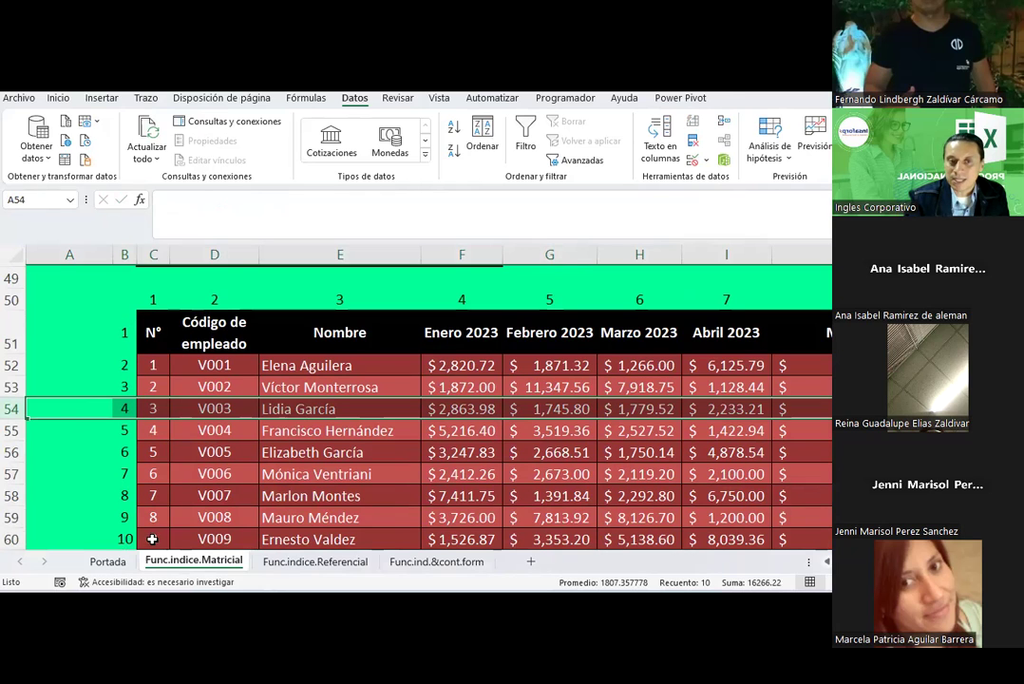
scroll(427, 389, "up", 2)
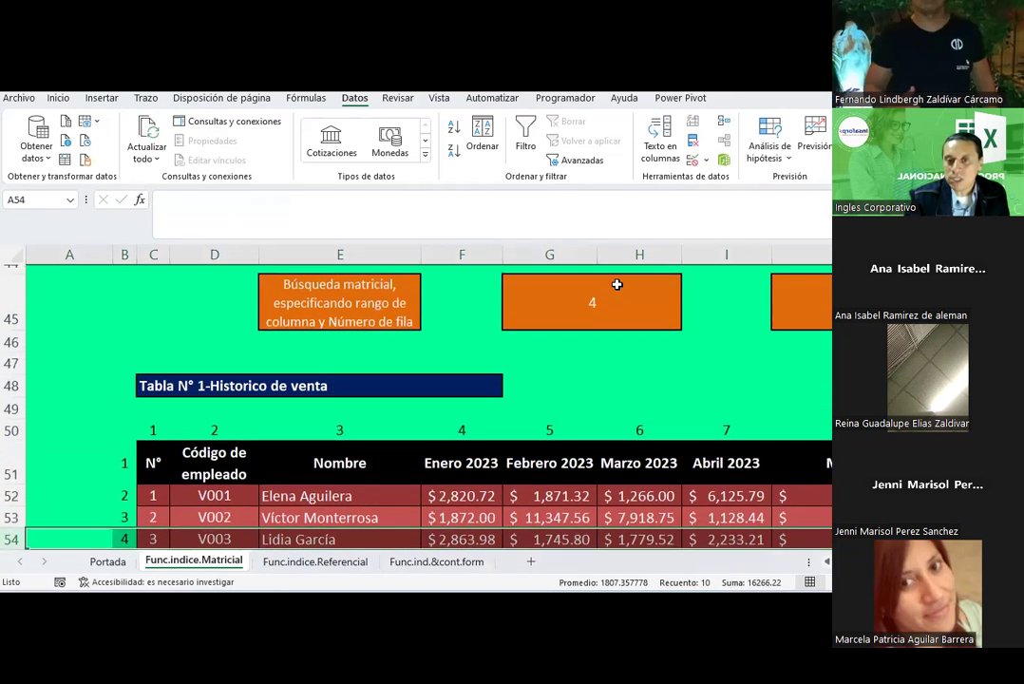
left_click(646, 302)
left_click(687, 324)
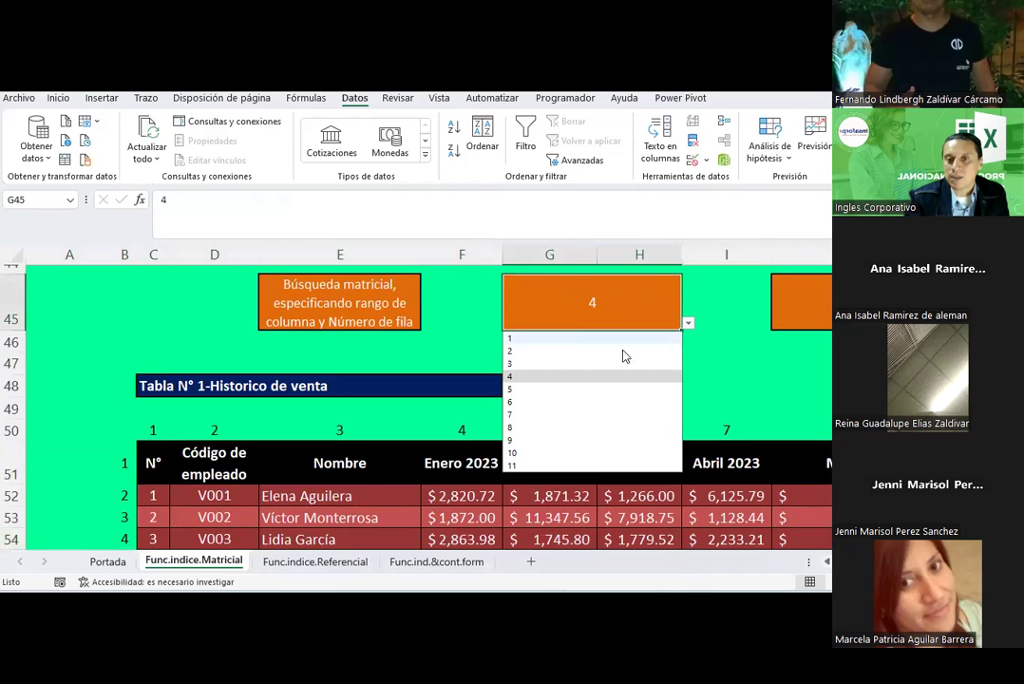
left_click(560, 338)
left_click(798, 313)
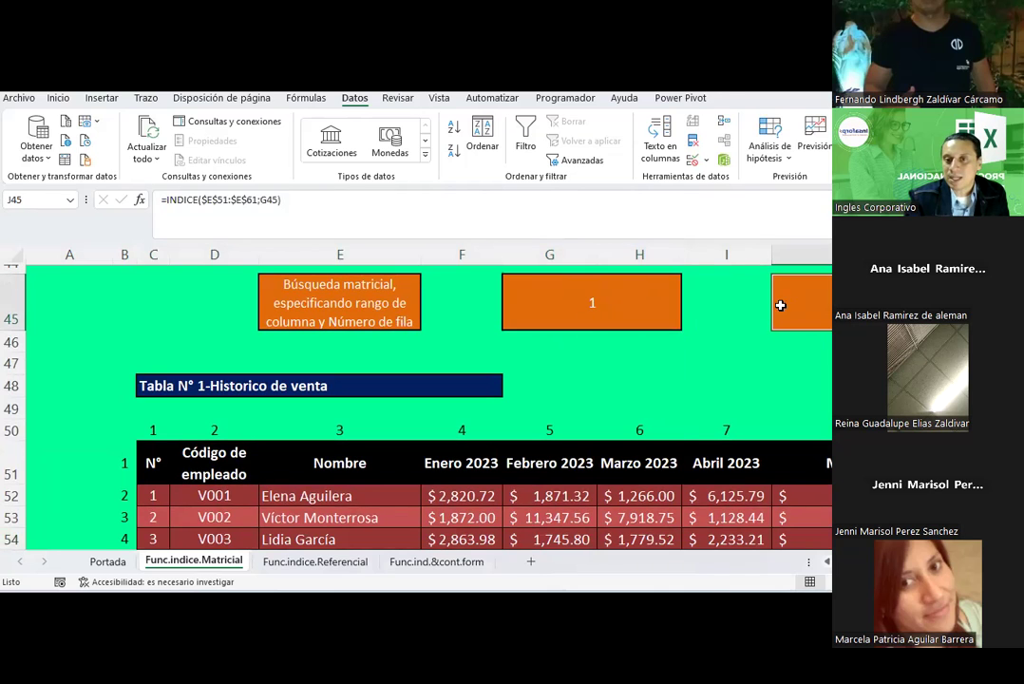
- Step G45 through row numbers 2, 3, 4, 5 and 6 using its dropdown
left_click(592, 321)
left_click(688, 324)
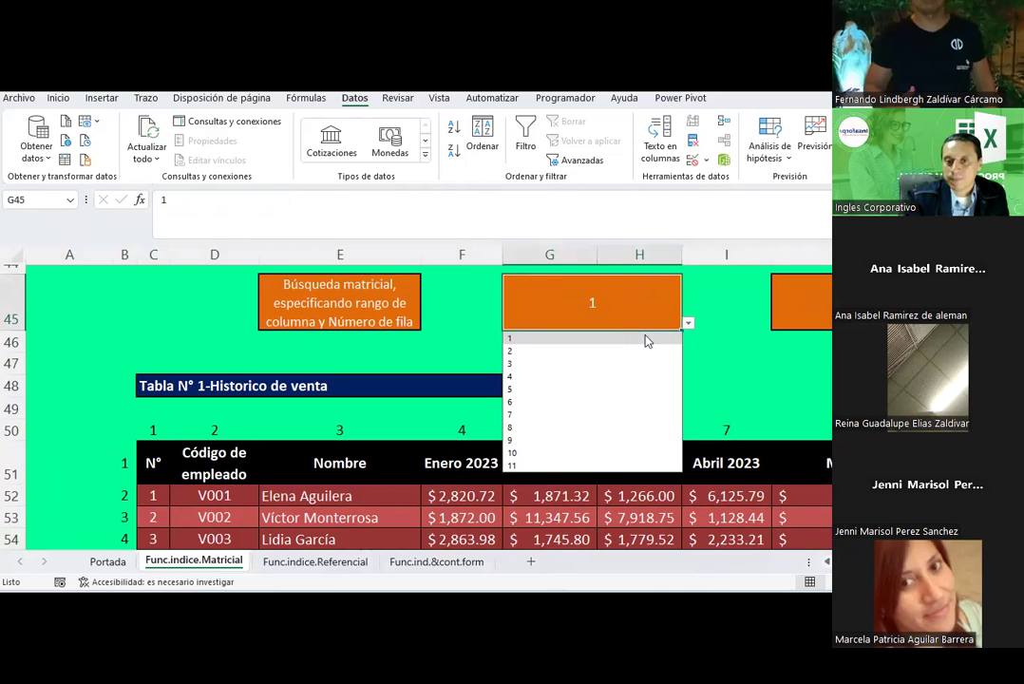
left_click(558, 351)
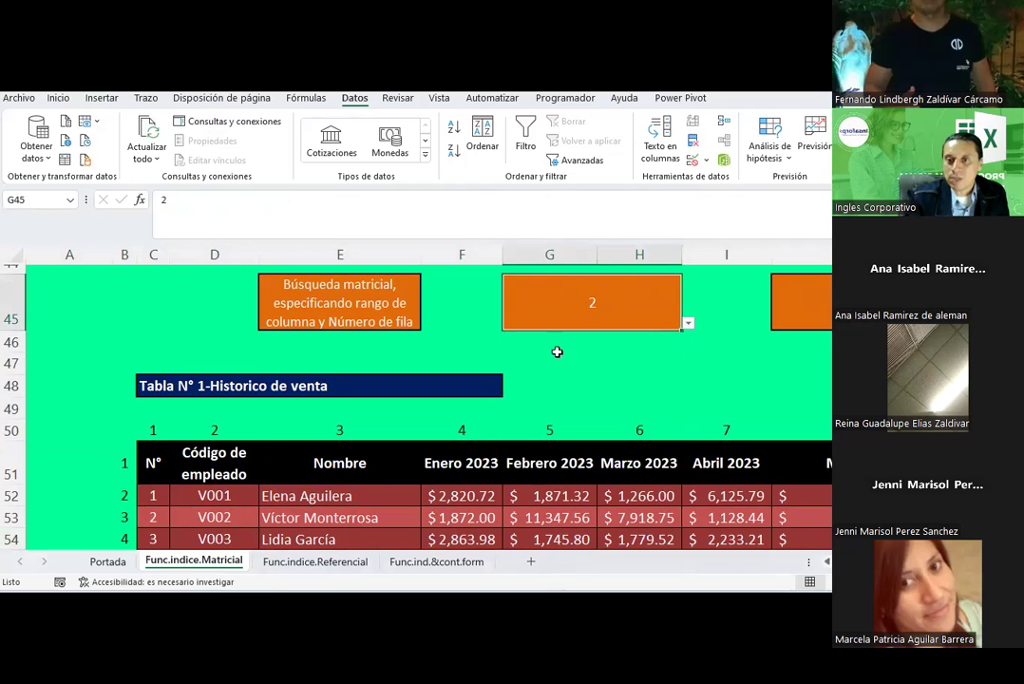
left_click(687, 323)
left_click(570, 364)
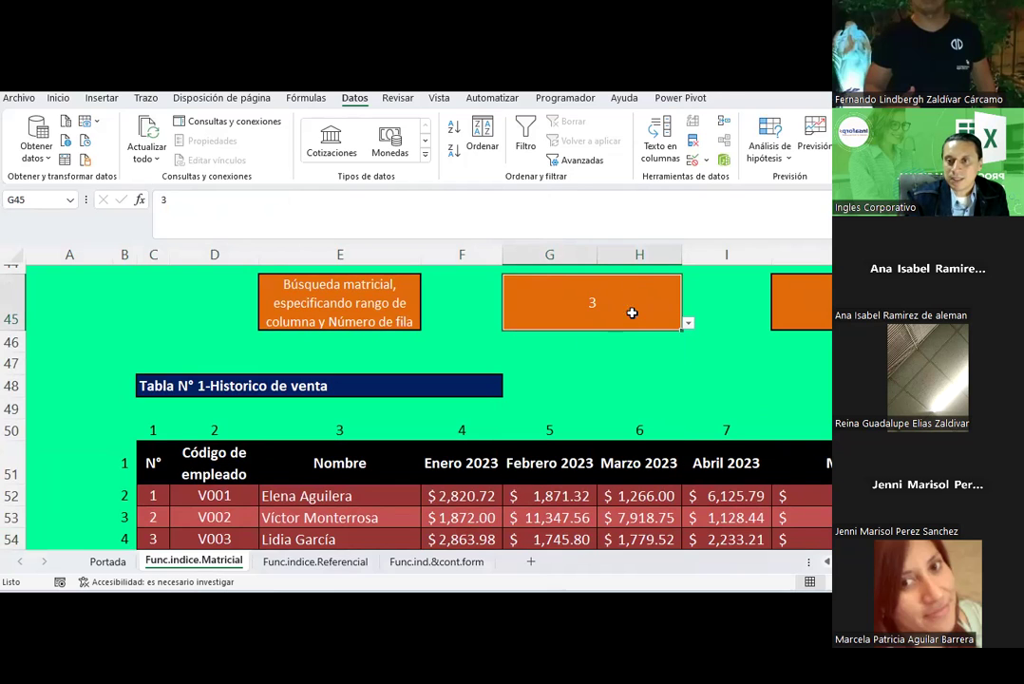
left_click(687, 324)
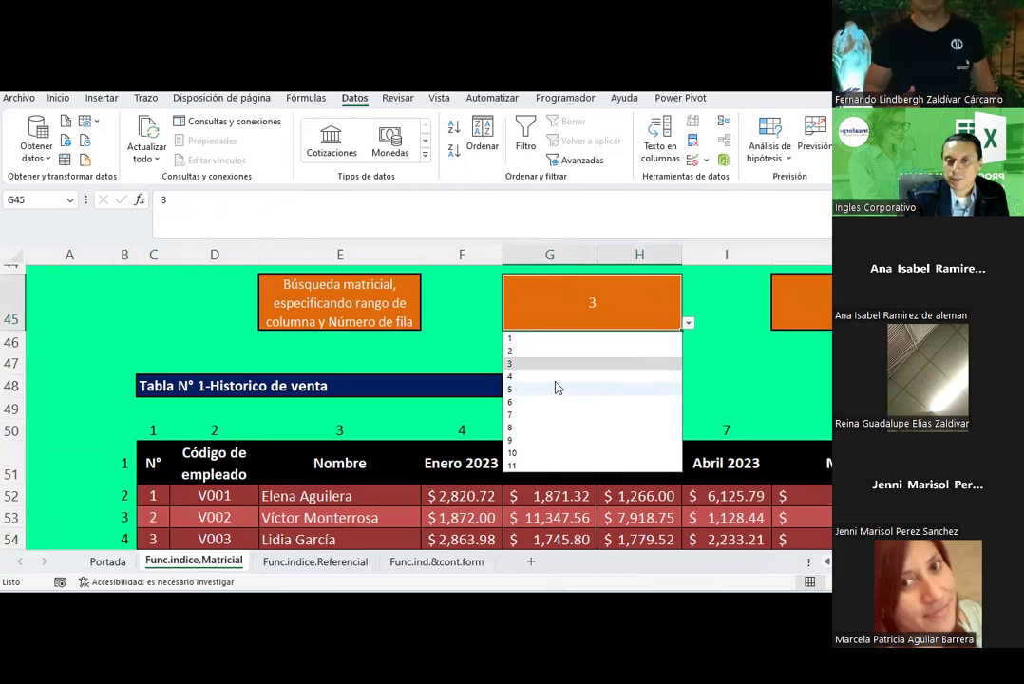
left_click(557, 377)
left_click(686, 323)
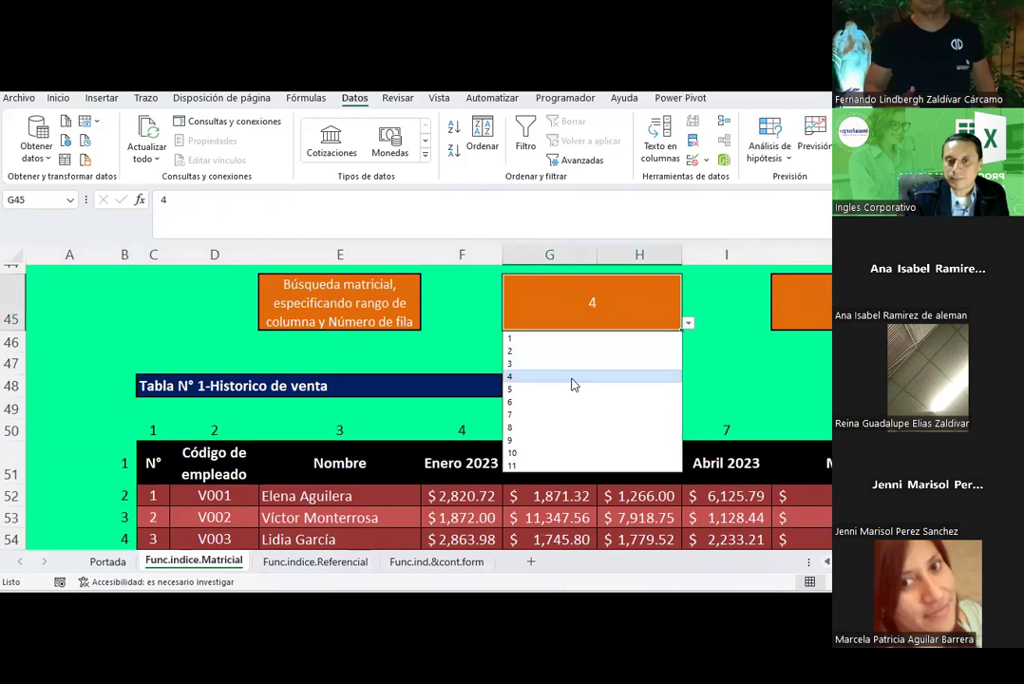
left_click(562, 389)
left_click(687, 322)
left_click(555, 403)
- Continue stepping G45 through 7, 8, 9, 10 and finally 11
left_click(687, 323)
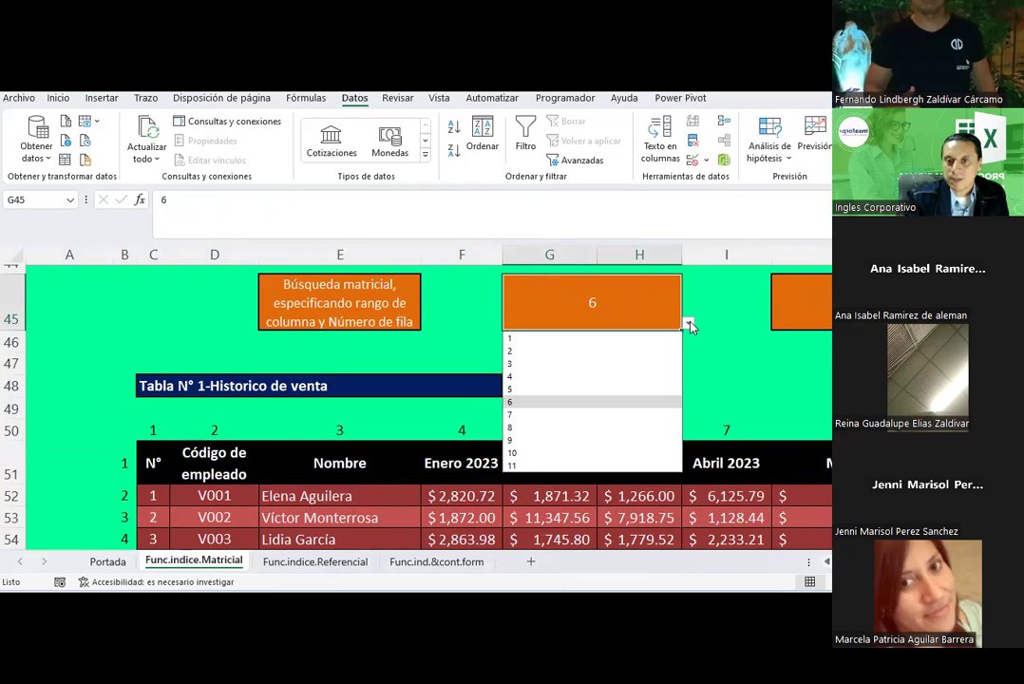
left_click(562, 415)
left_click(687, 323)
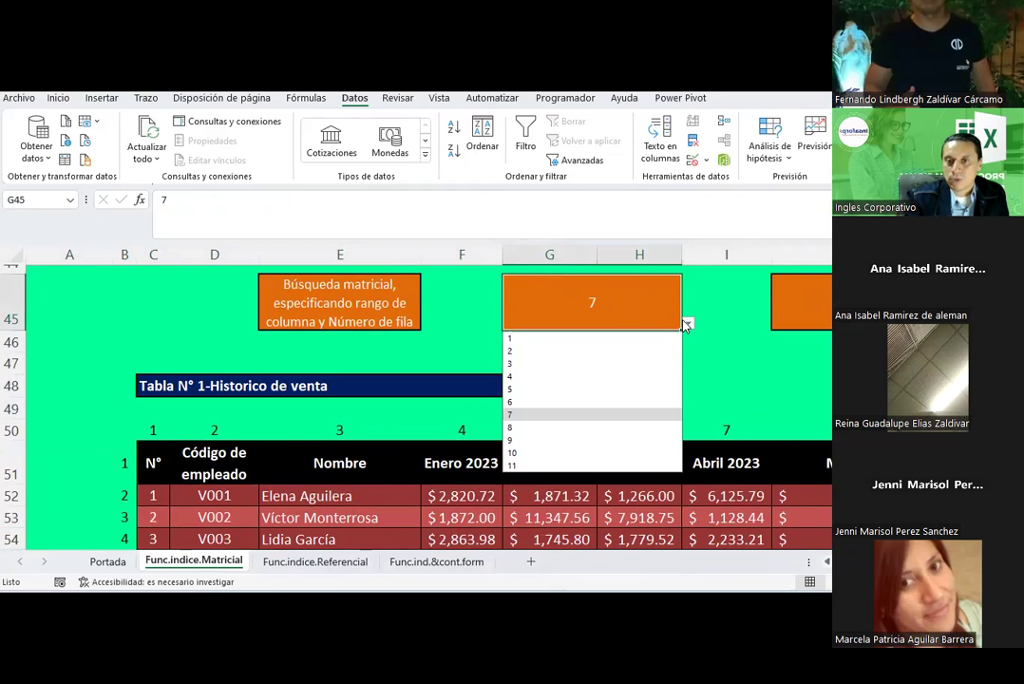
left_click(556, 427)
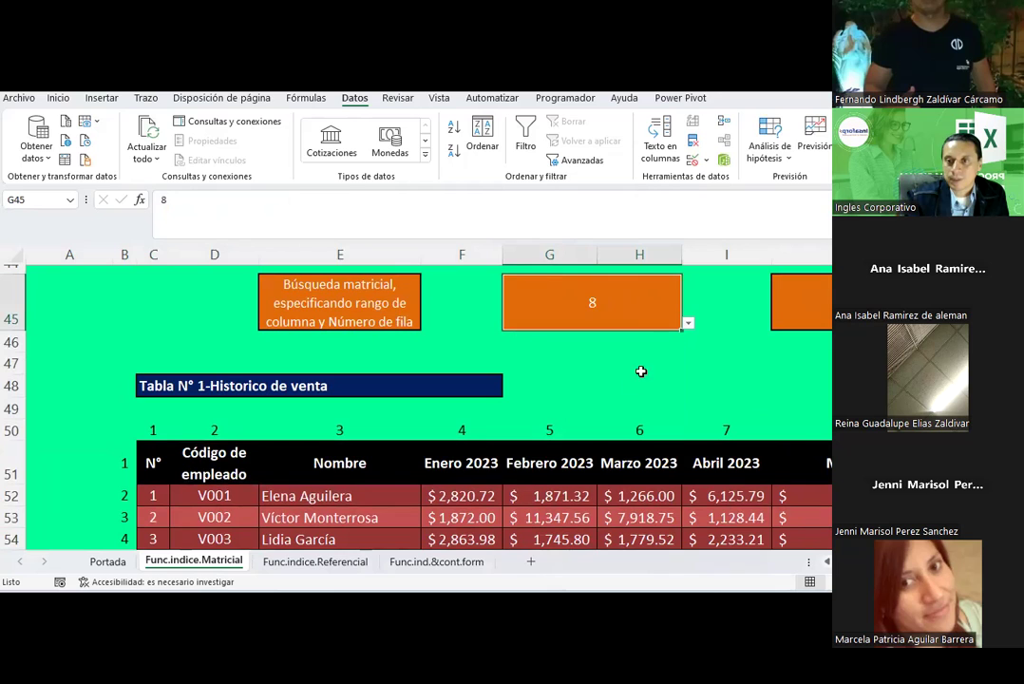
left_click(687, 323)
left_click(532, 440)
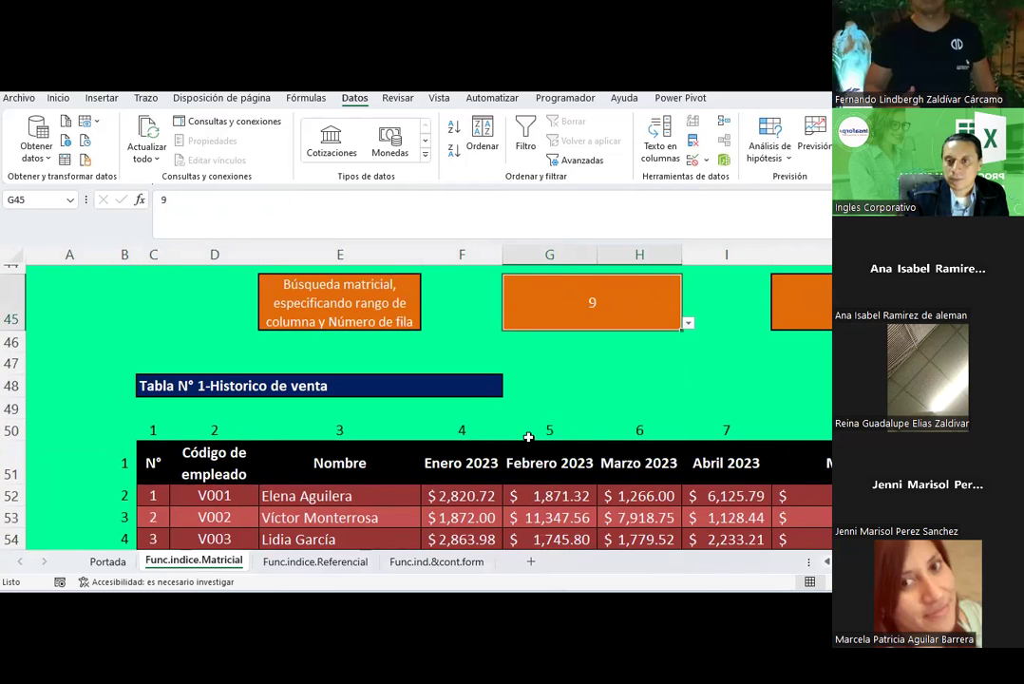
left_click(686, 323)
left_click(557, 453)
left_click(687, 323)
left_click(555, 462)
- Confirm B61 holds the last row number, 11, and inspect J45's INDICE formula
scroll(530, 398, "down", 2)
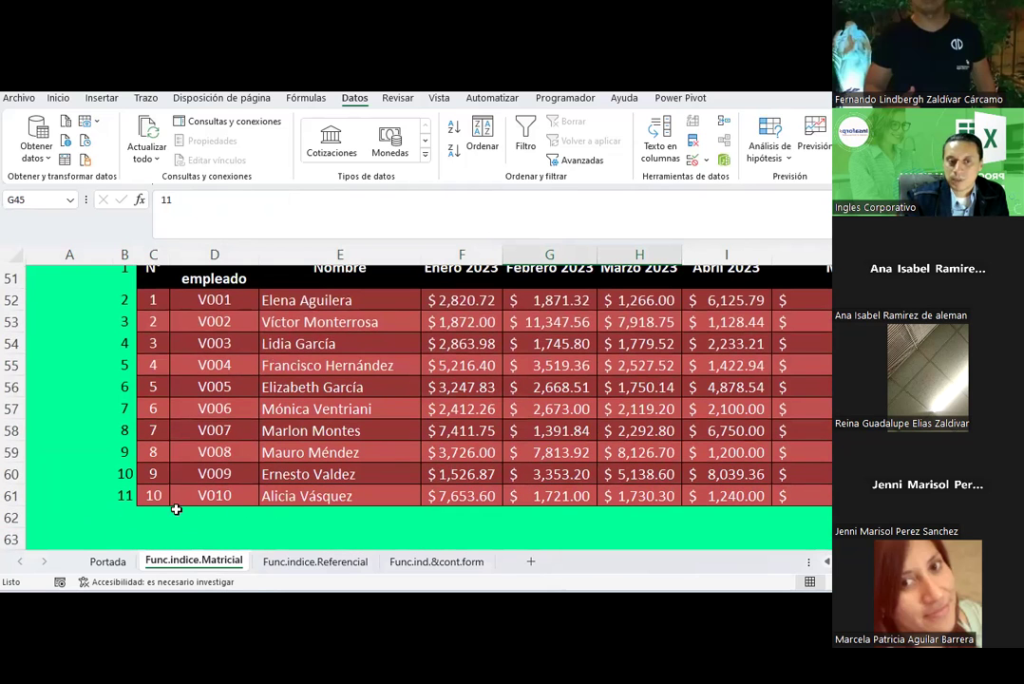
left_click(124, 495)
scroll(398, 450, "up", 2)
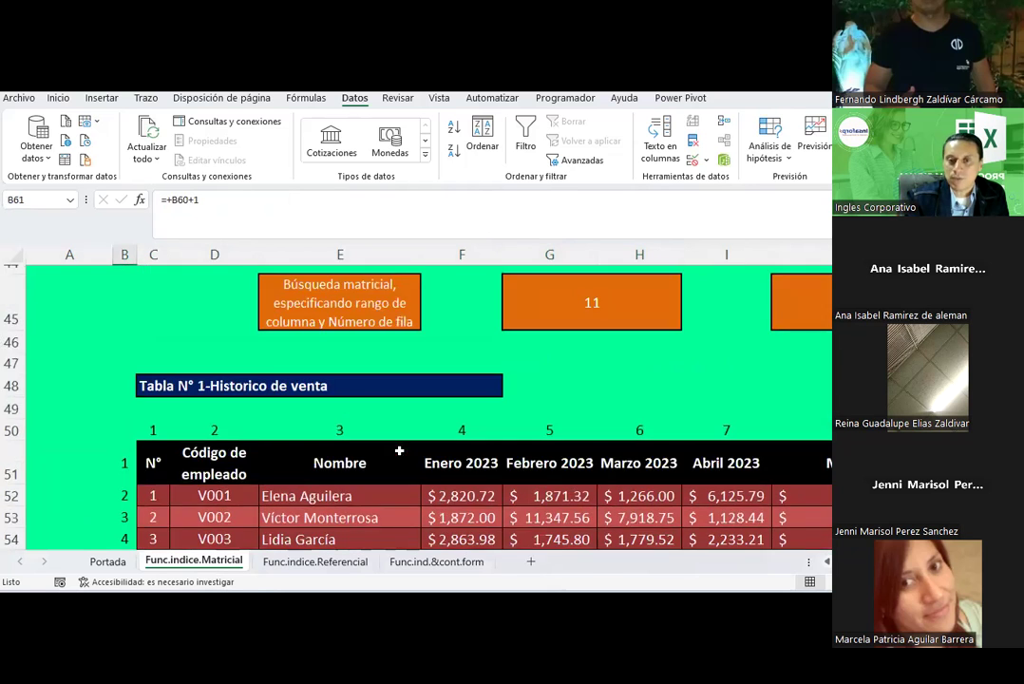
left_click(828, 295)
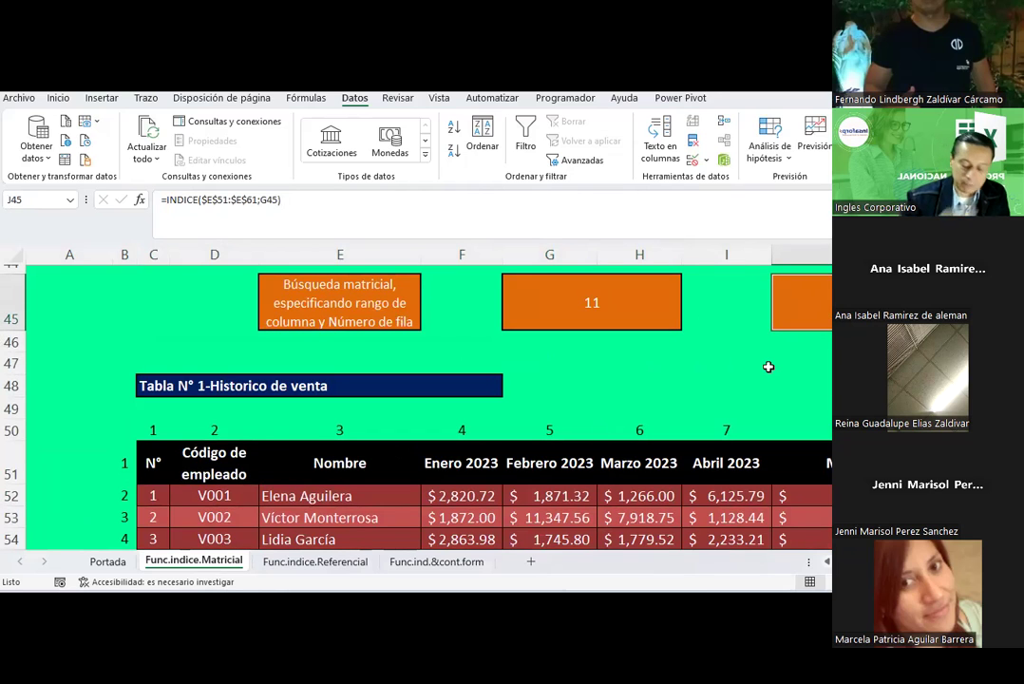
scroll(768, 366, "right", 1)
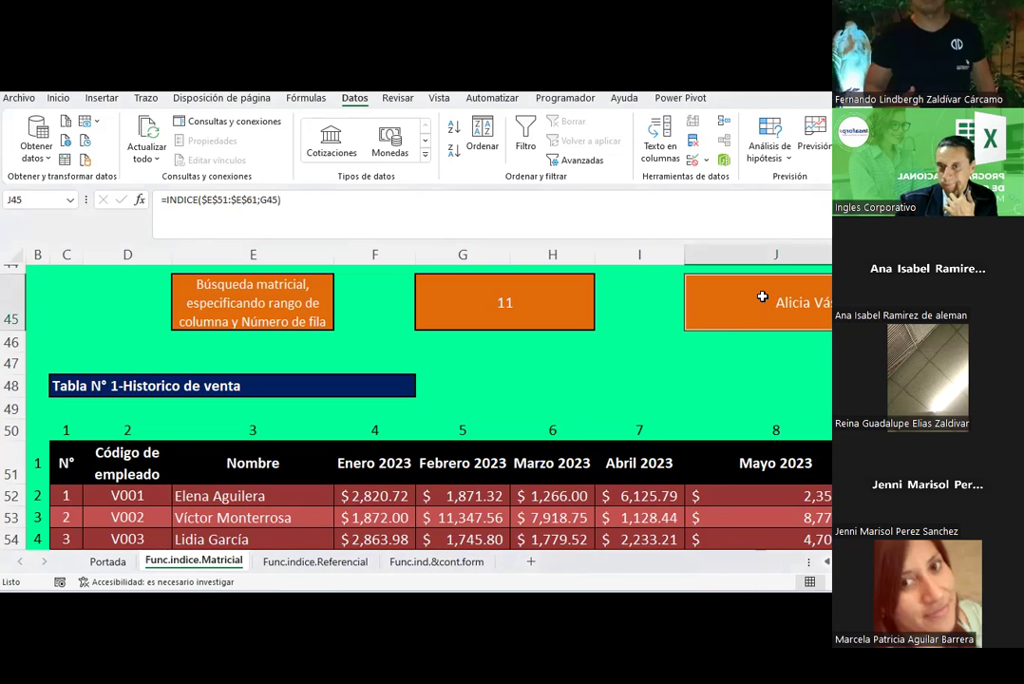
- Check G45's data validation settings and close them without changes
left_click(491, 303)
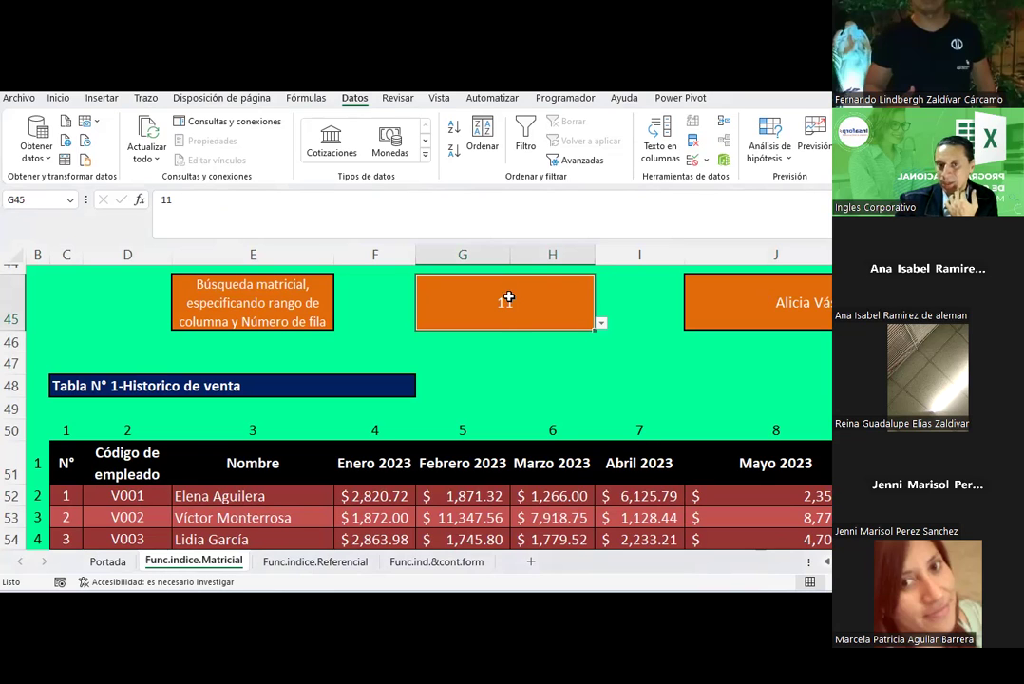
left_click(706, 160)
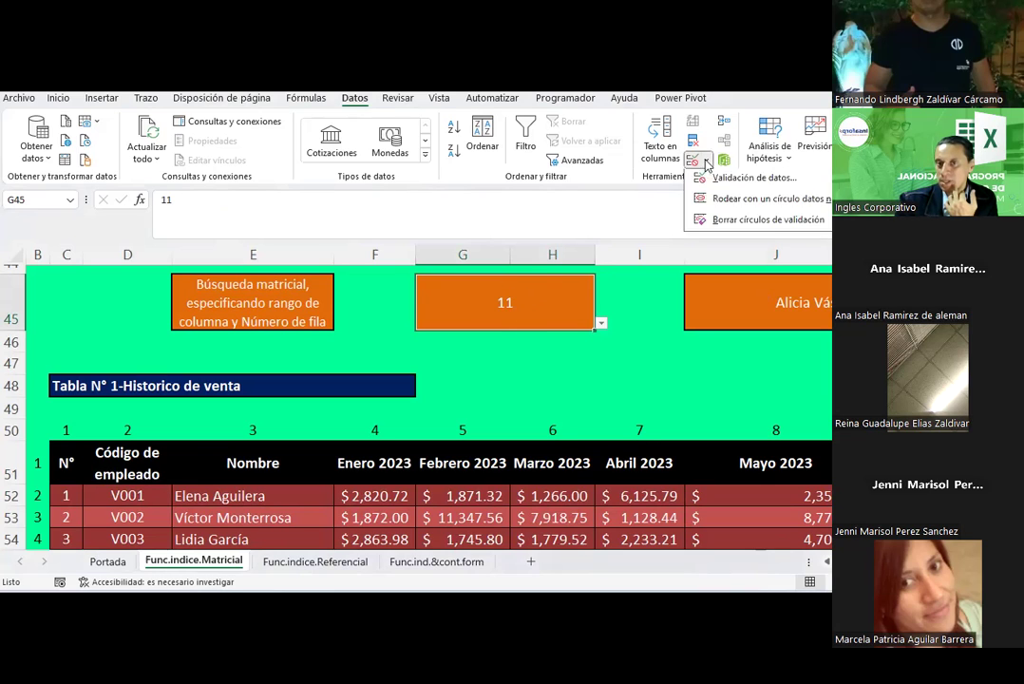
left_click(731, 176)
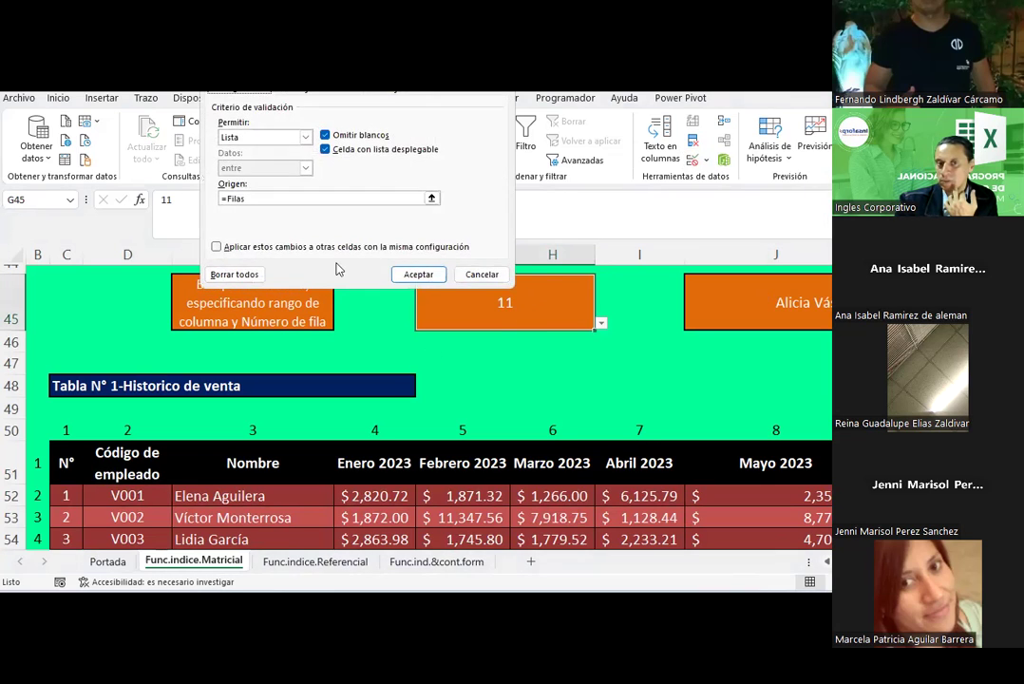
left_click(482, 274)
- Show the Function Arguments for J45's INDICE using the matriz;núm_fila;núm_columna form
left_click(765, 308)
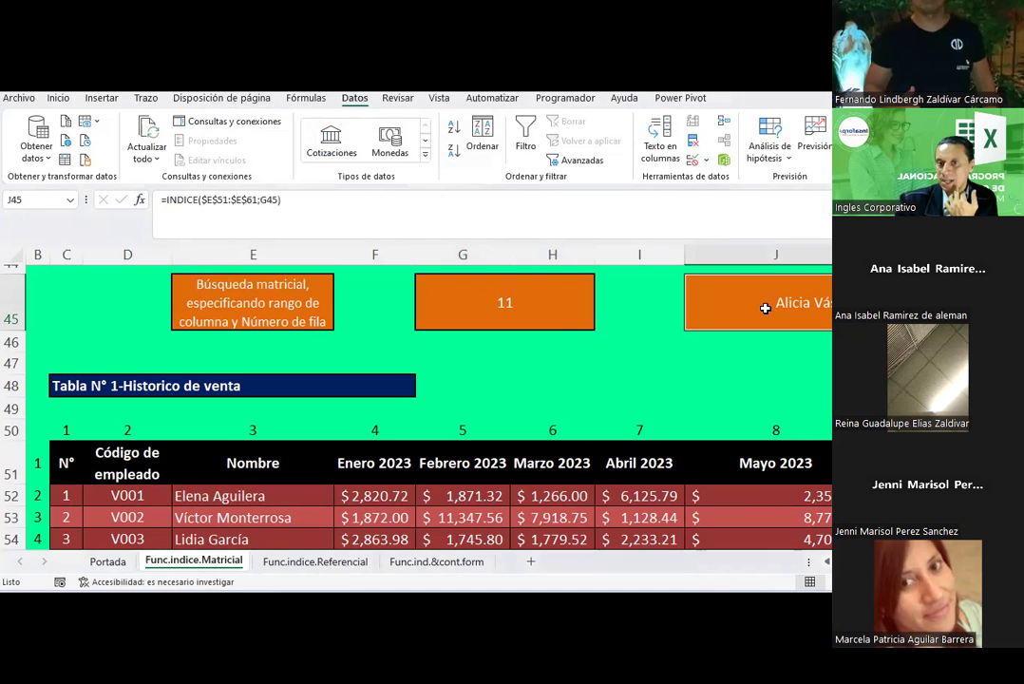
left_click(140, 199)
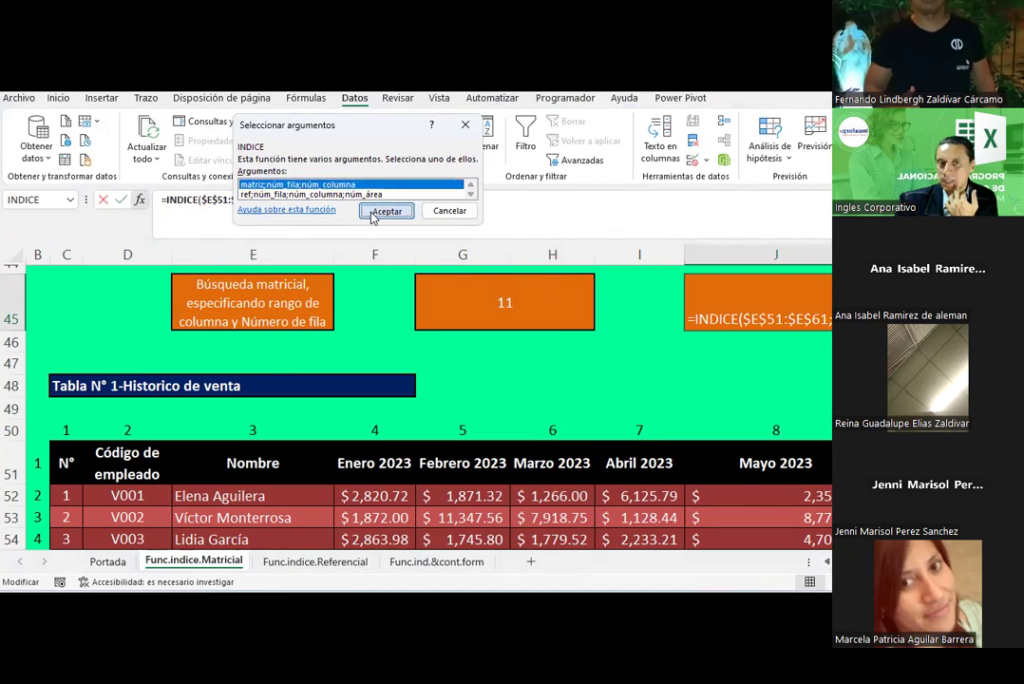
left_click(380, 211)
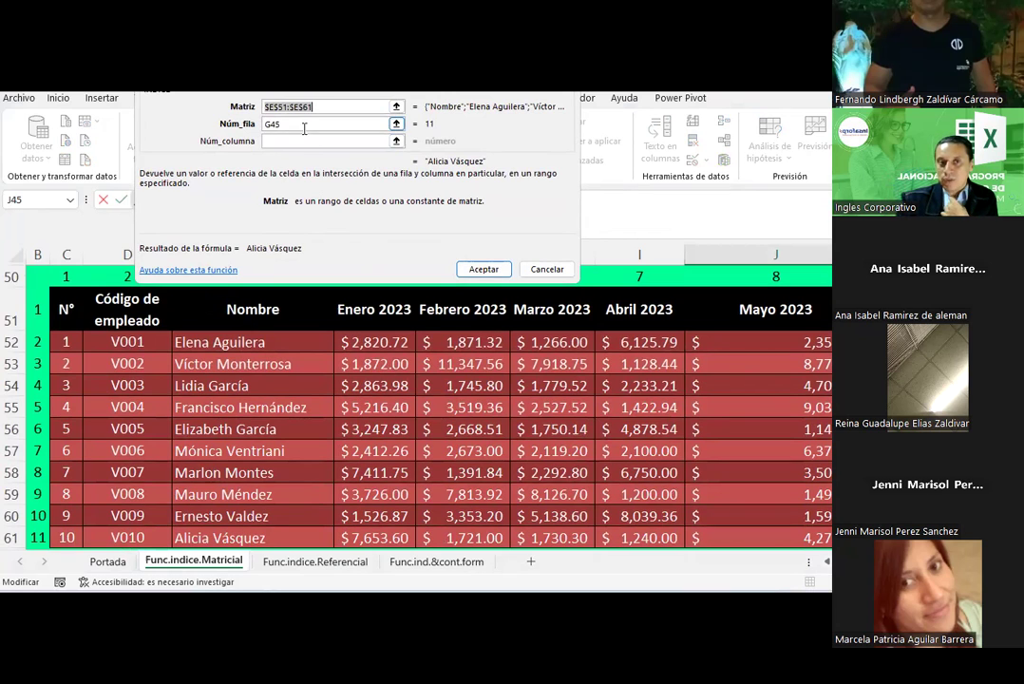
scroll(551, 370, "up", 3)
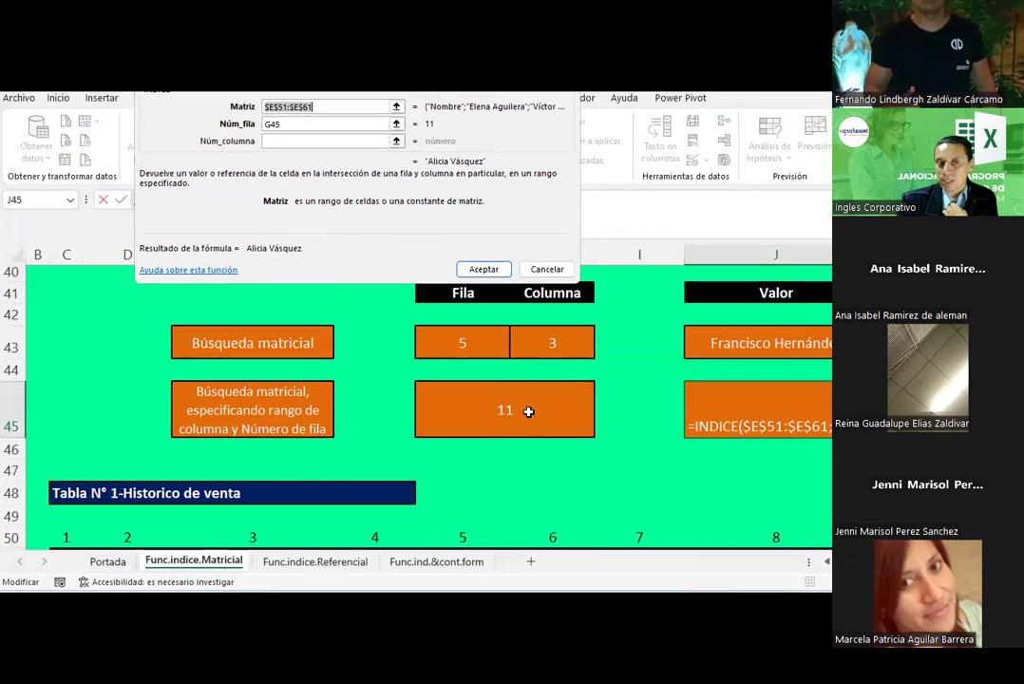
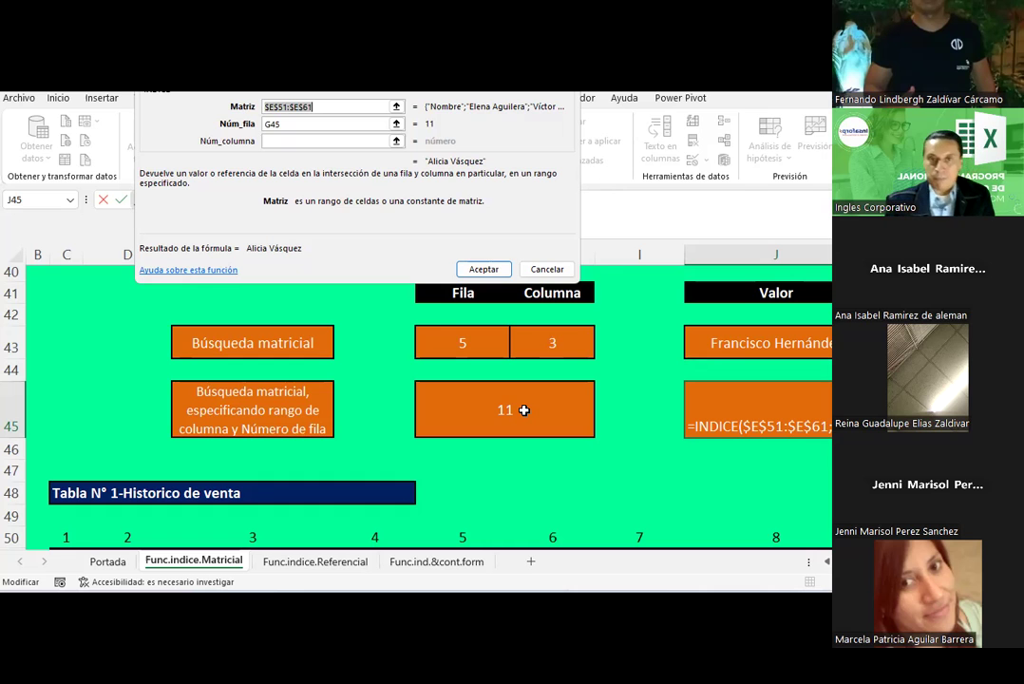
left_click(556, 271)
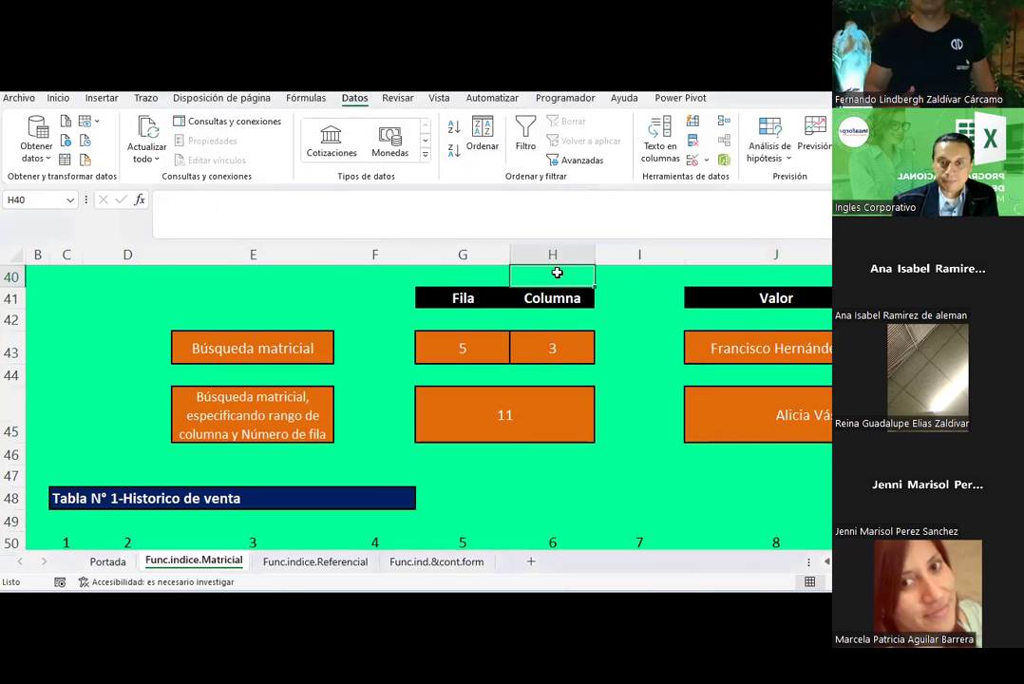
left_click(320, 560)
scroll(398, 430, "up", 2)
scroll(398, 431, "down", 2)
scroll(398, 431, "down", 1)
scroll(398, 431, "down", 1)
scroll(398, 431, "up", 1)
scroll(398, 432, "down", 2)
scroll(398, 431, "down", 1)
scroll(398, 431, "down", 1)
scroll(398, 431, "up", 2)
scroll(398, 431, "down", 3)
scroll(398, 431, "up", 4)
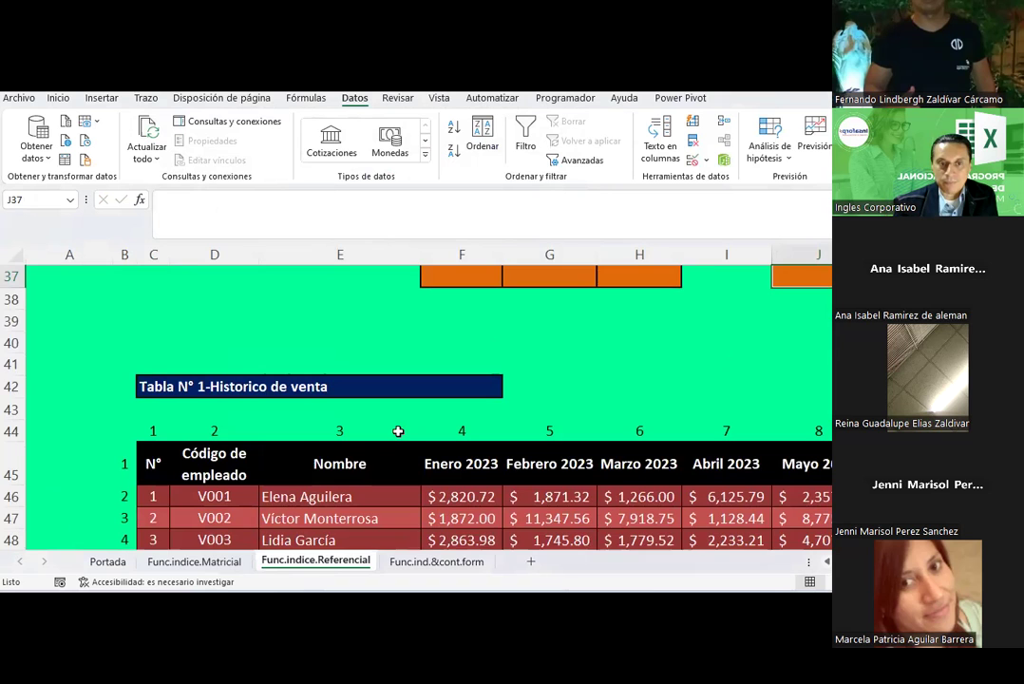
scroll(398, 431, "up", 1)
scroll(398, 431, "up", 1)
scroll(398, 431, "down", 2)
scroll(398, 431, "up", 2)
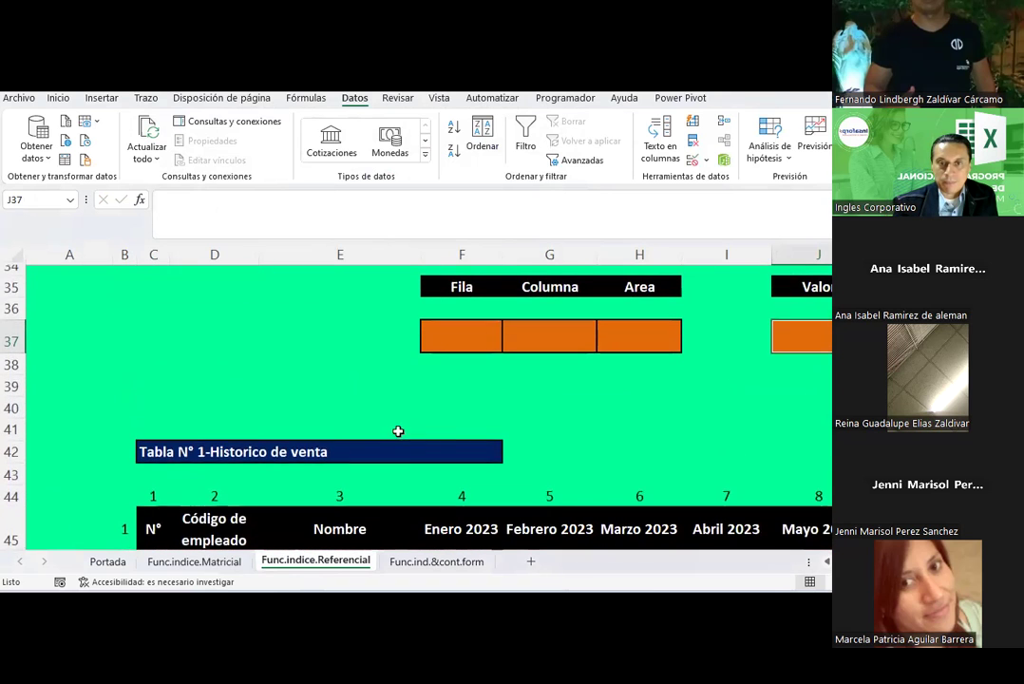
- Select the Fila cell F37 and bring up the Data Validation menu
left_click(445, 341)
scroll(445, 341, "down", 3)
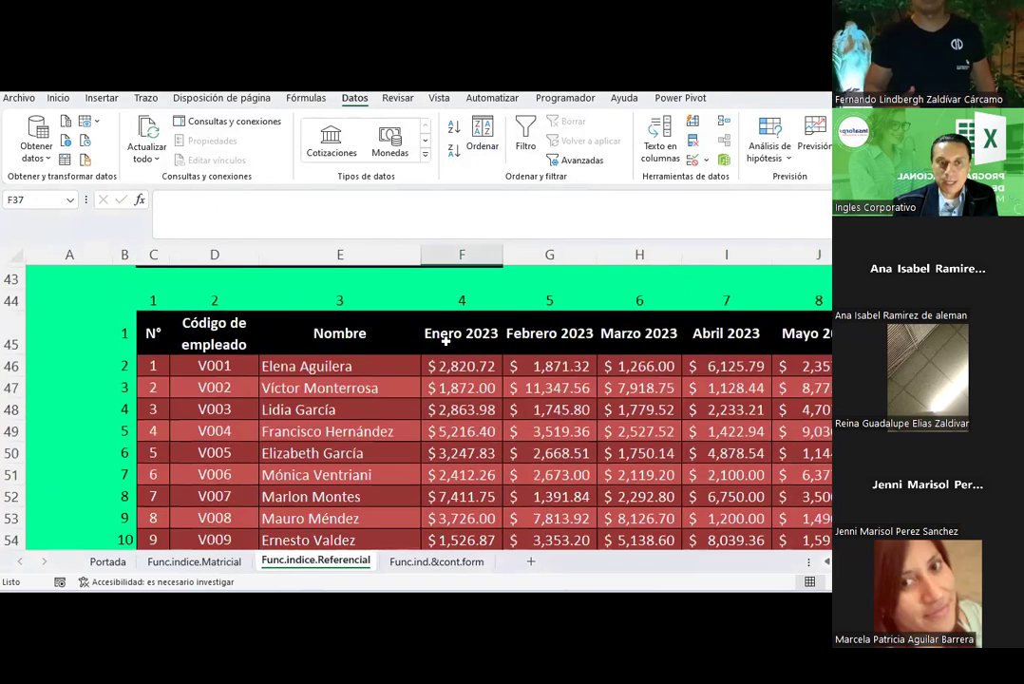
scroll(445, 341, "down", 1)
scroll(445, 342, "up", 3)
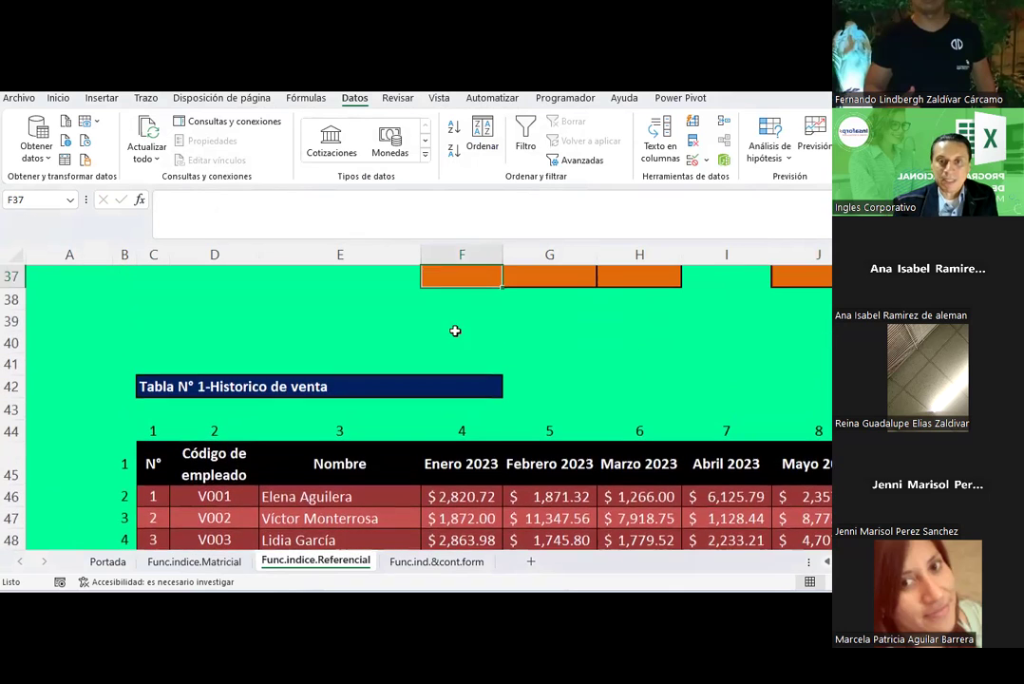
scroll(681, 275, "up", 1)
left_click(724, 161)
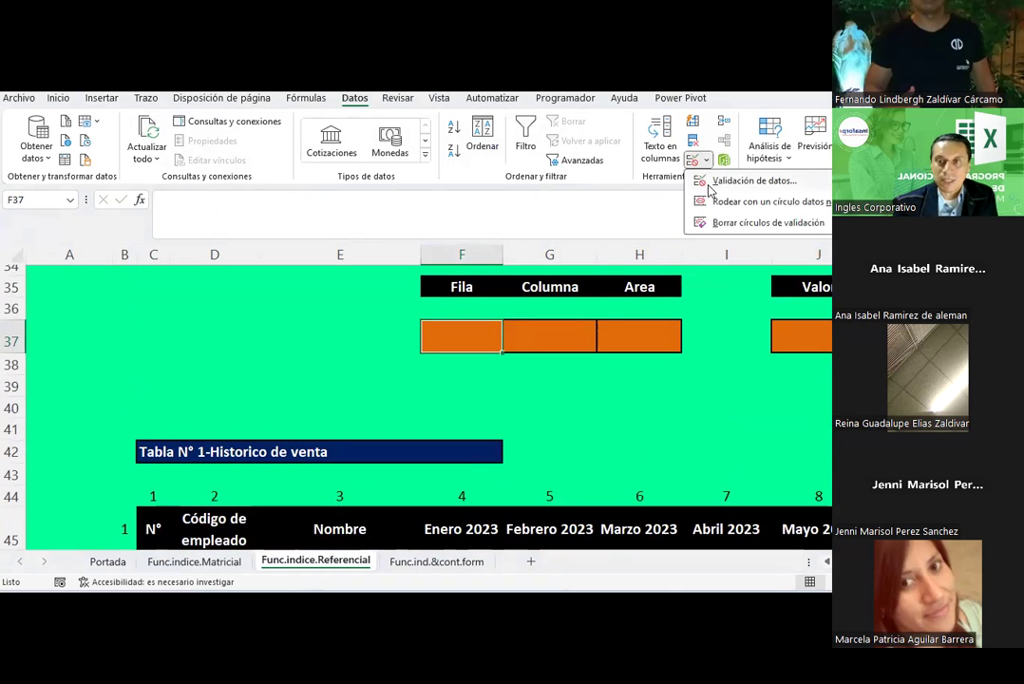
- Make F37 a dropdown list sourced from the Filas named range
left_click(708, 183)
left_click(261, 137)
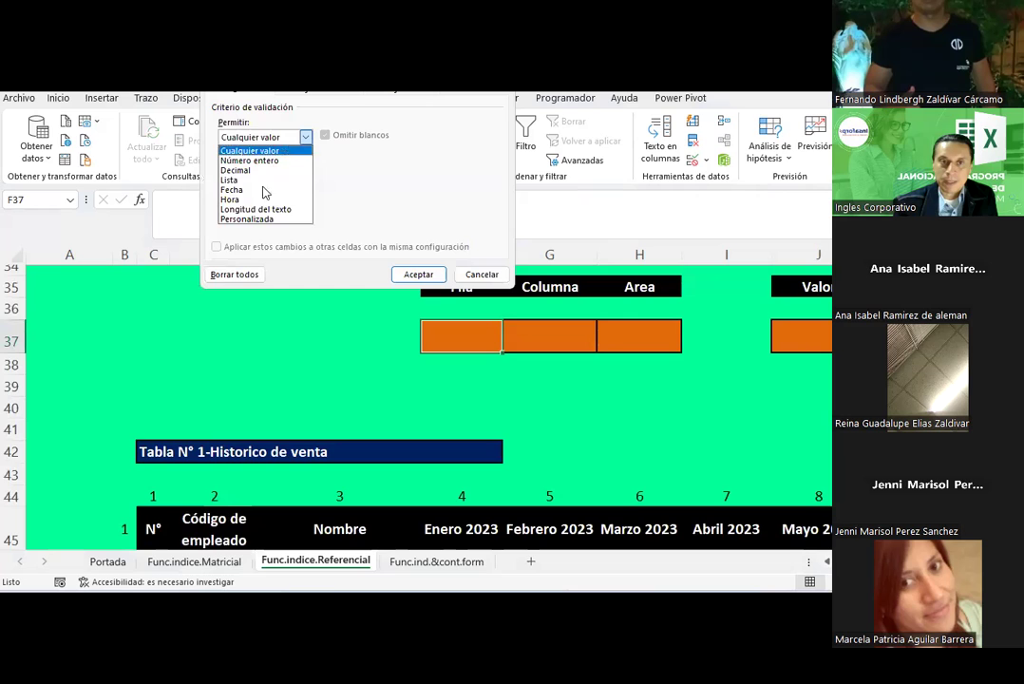
left_click(245, 180)
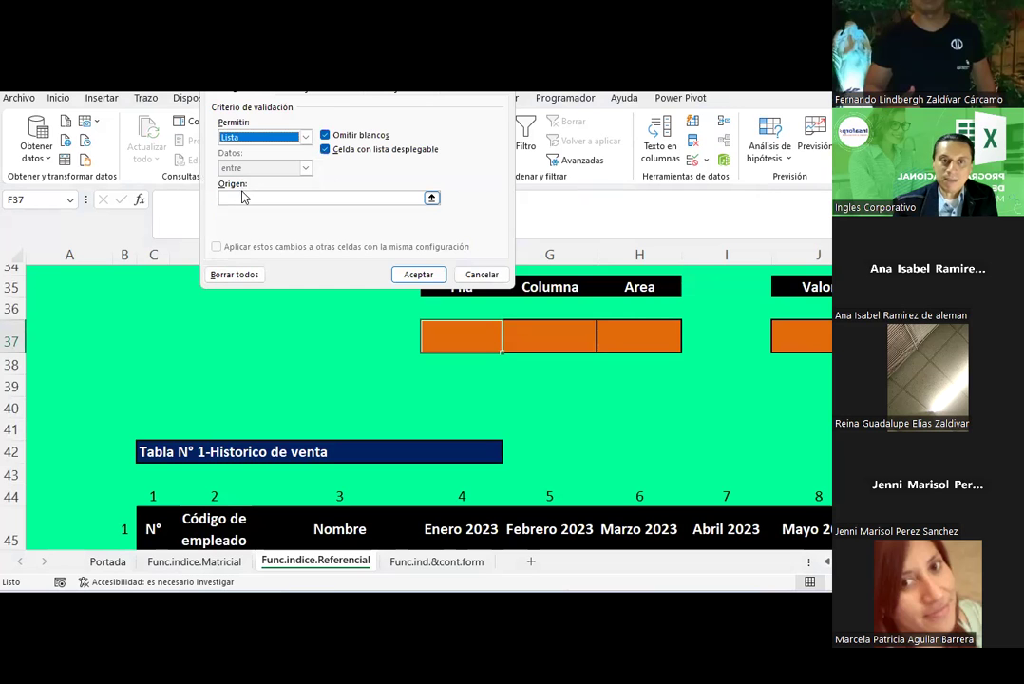
left_click(243, 197)
key("F3")
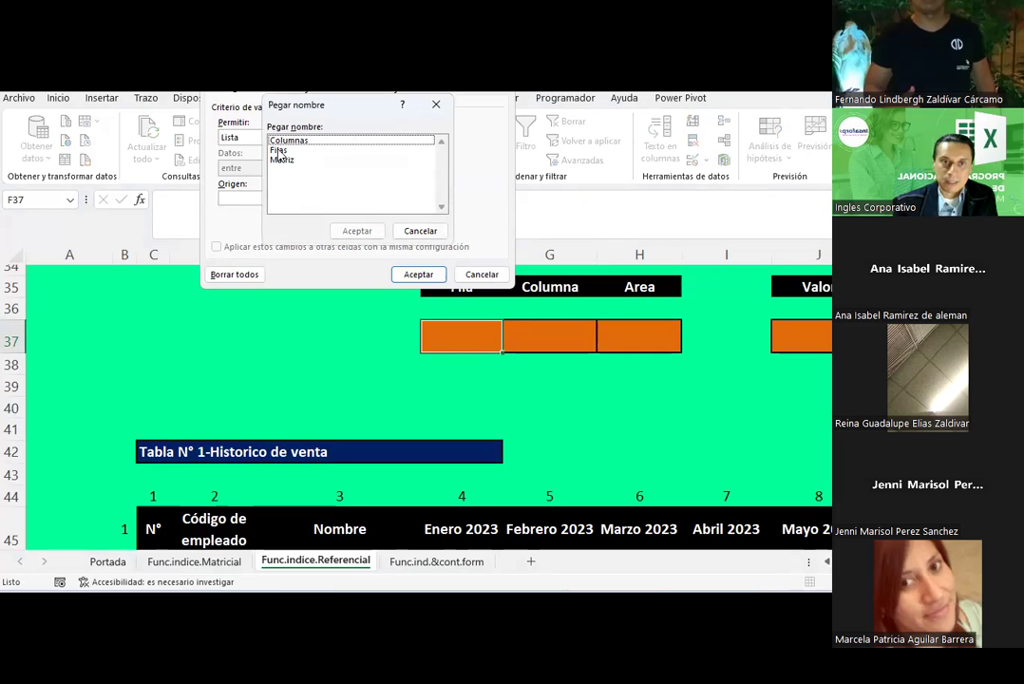
left_click(278, 150)
left_click(357, 231)
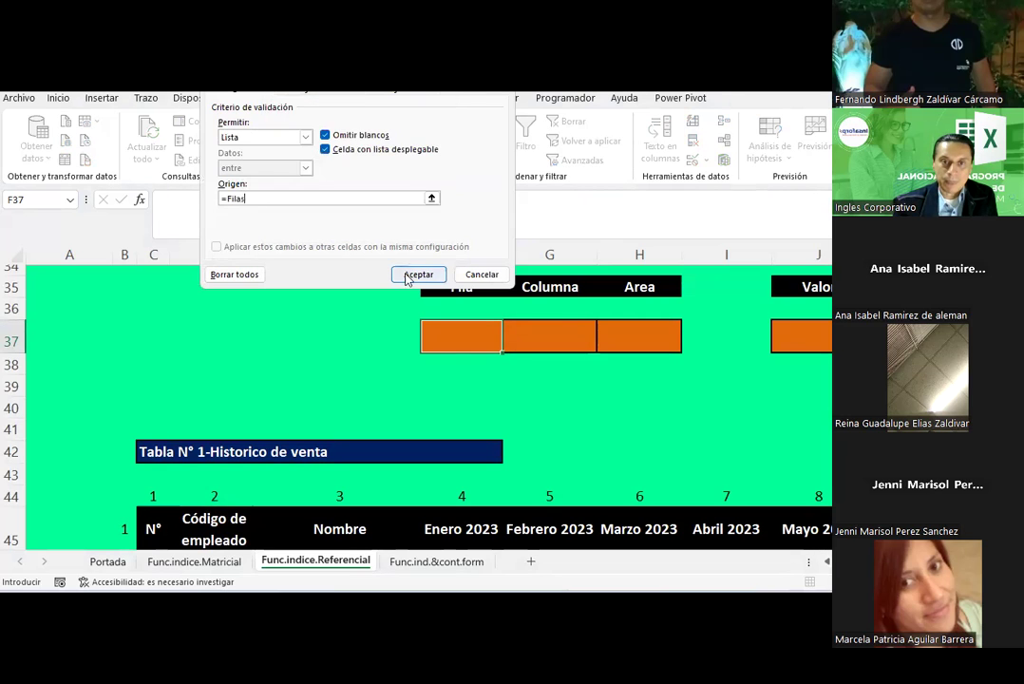
left_click(408, 276)
- Make the Columna cell G37 a dropdown list sourced from the Columnas named range
left_click(544, 342)
left_click(707, 161)
left_click(750, 179)
left_click(266, 138)
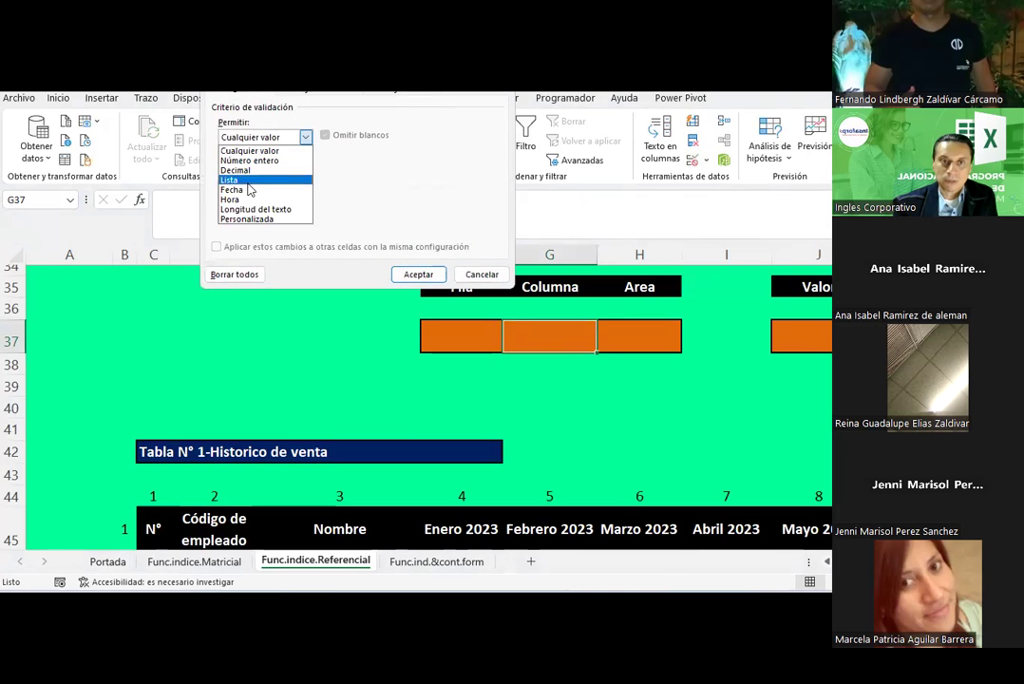
left_click(237, 180)
left_click(245, 197)
key("F3")
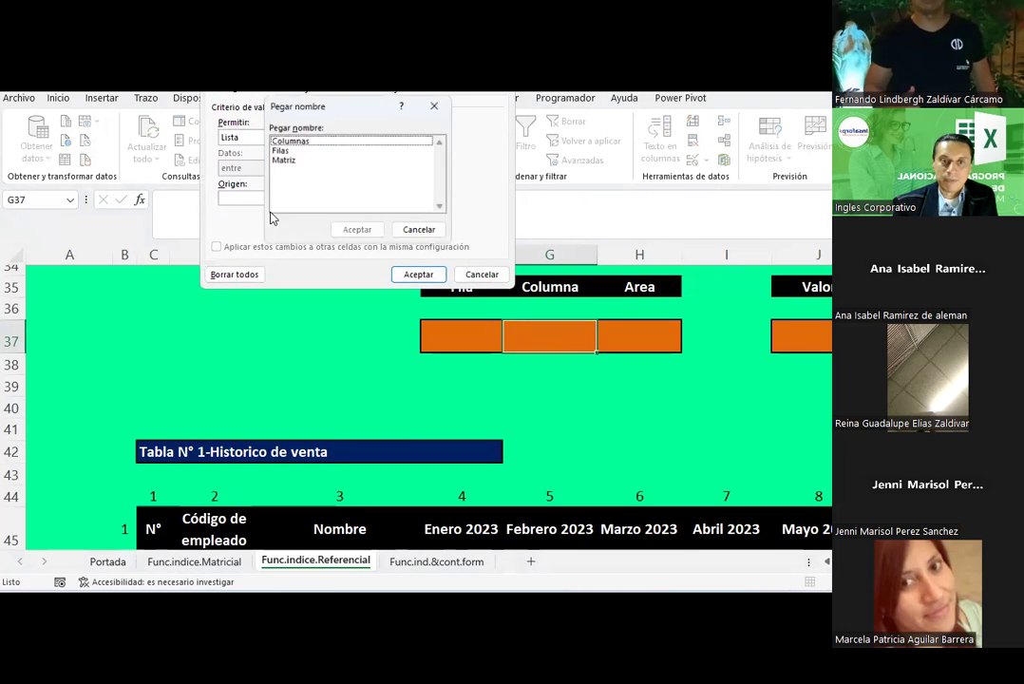
left_click(356, 231)
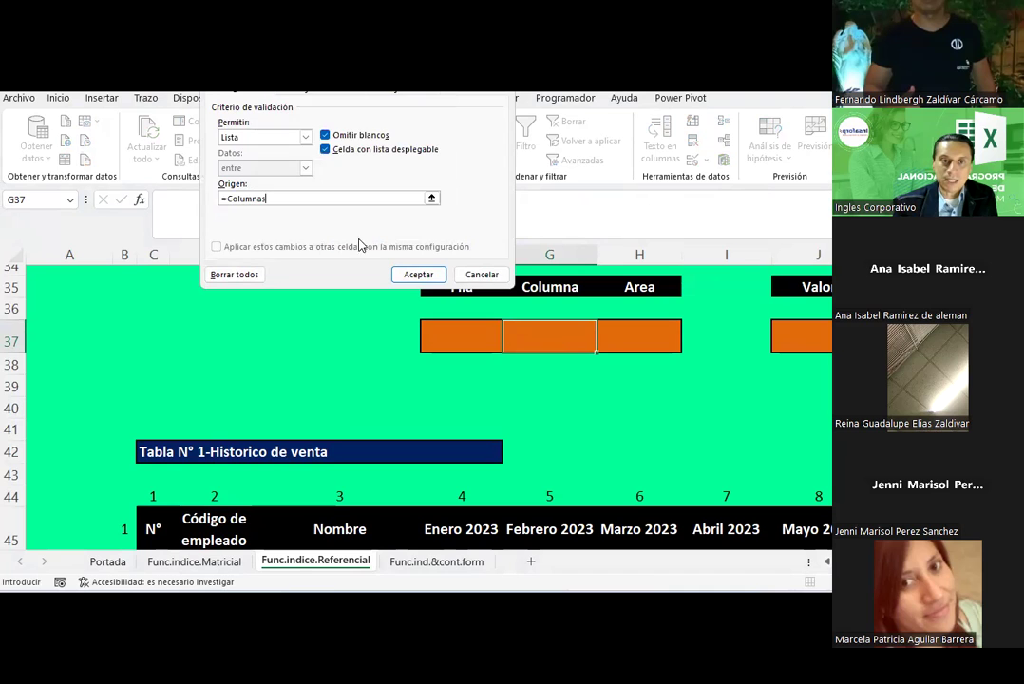
left_click(418, 274)
left_click(646, 384)
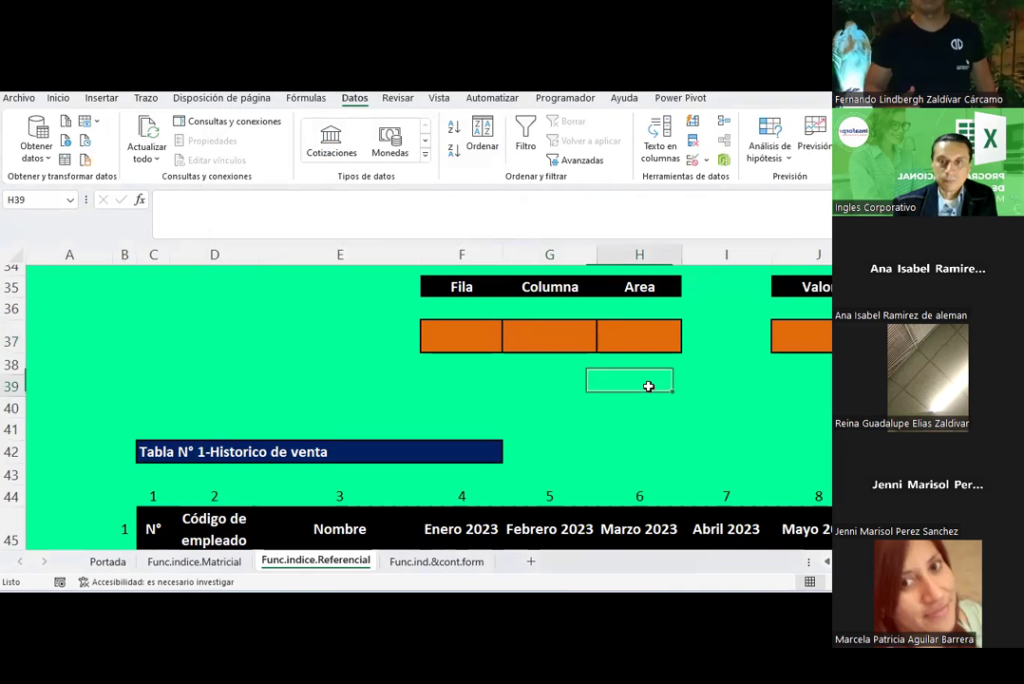
- Check values in the first and the July–December sales tables
left_click(646, 330)
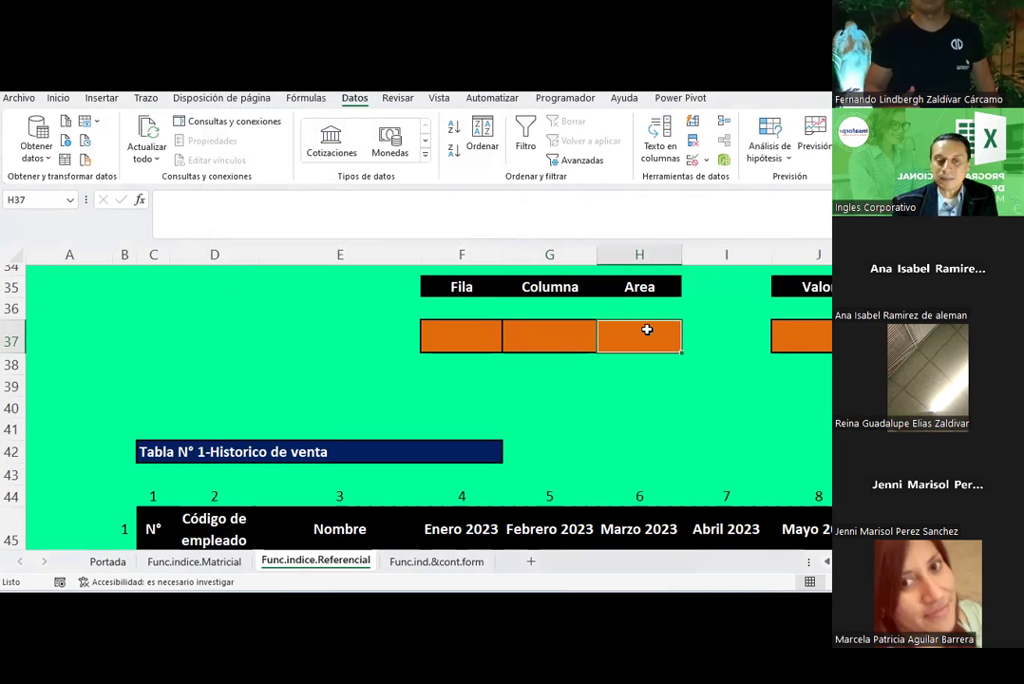
scroll(647, 329, "down", 3)
scroll(647, 330, "down", 2)
scroll(647, 330, "down", 3)
scroll(647, 330, "up", 3)
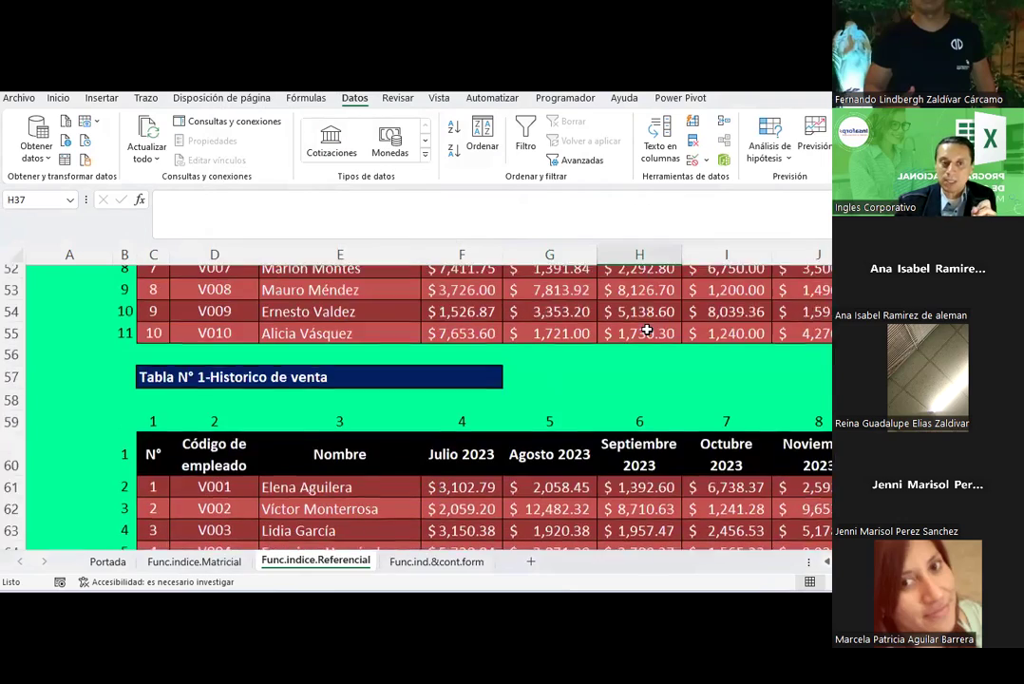
scroll(551, 366, "up", 1)
left_click(551, 366)
scroll(551, 366, "down", 3)
left_click(538, 412)
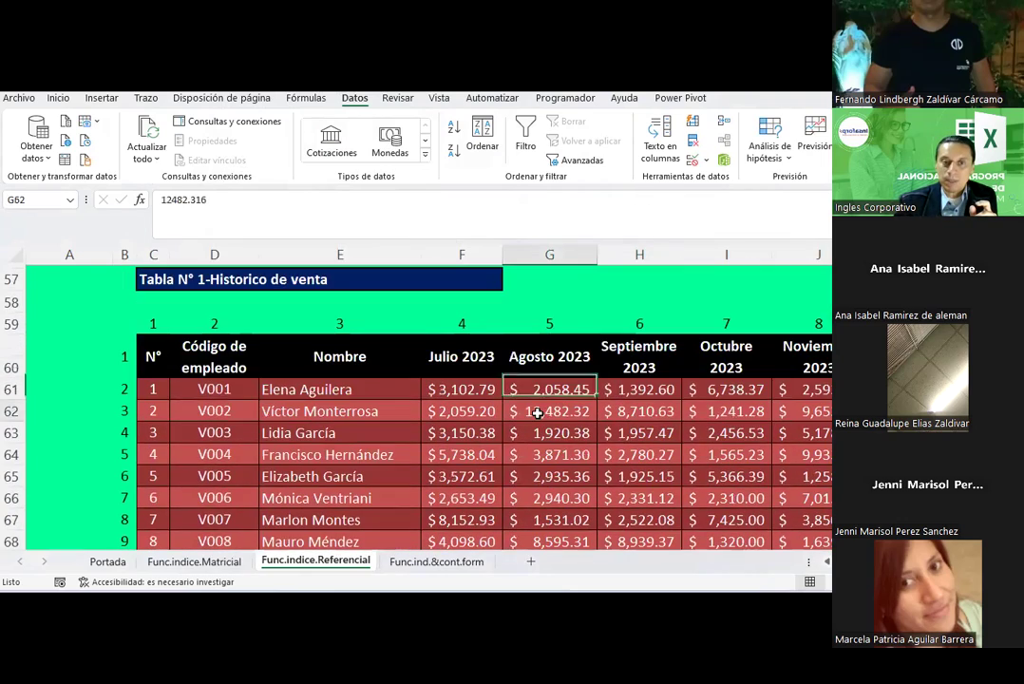
scroll(538, 412, "up", 6)
scroll(576, 411, "up", 3)
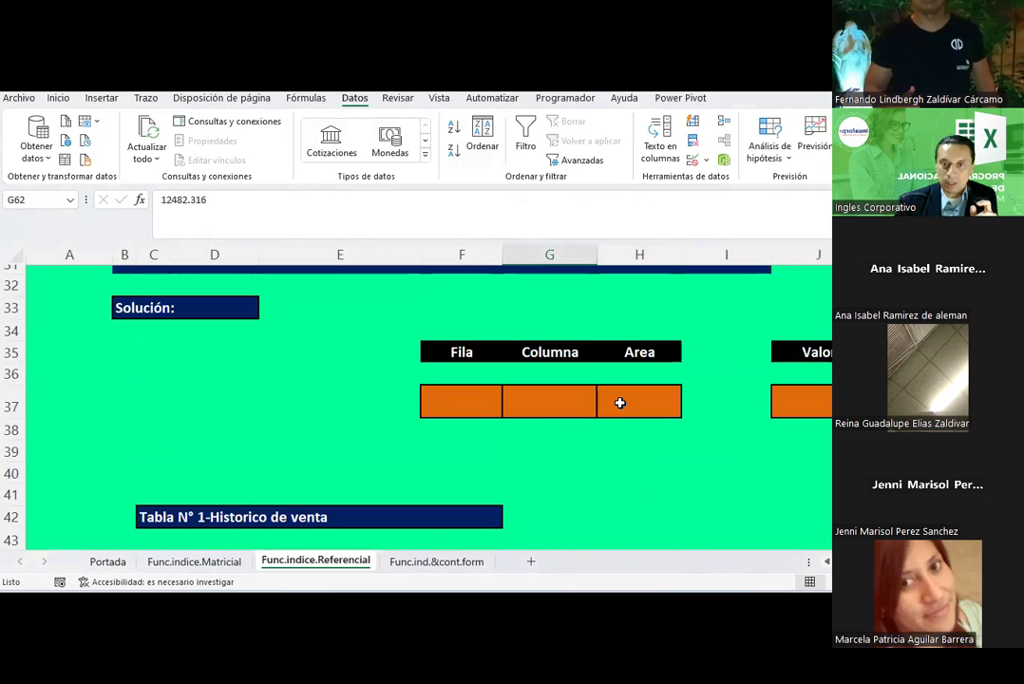
- Restrict the Area cell H37 to a dropdown list with choices 1;2
left_click(619, 402)
left_click(705, 160)
left_click(704, 179)
left_click(238, 137)
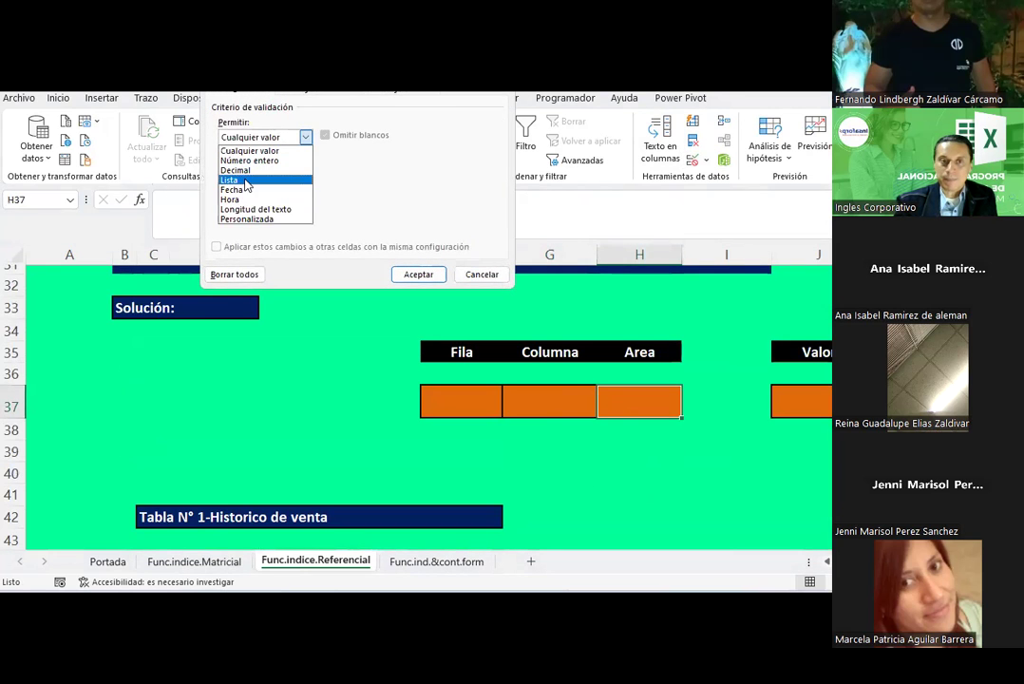
left_click(245, 181)
left_click(249, 198)
type("1;2")
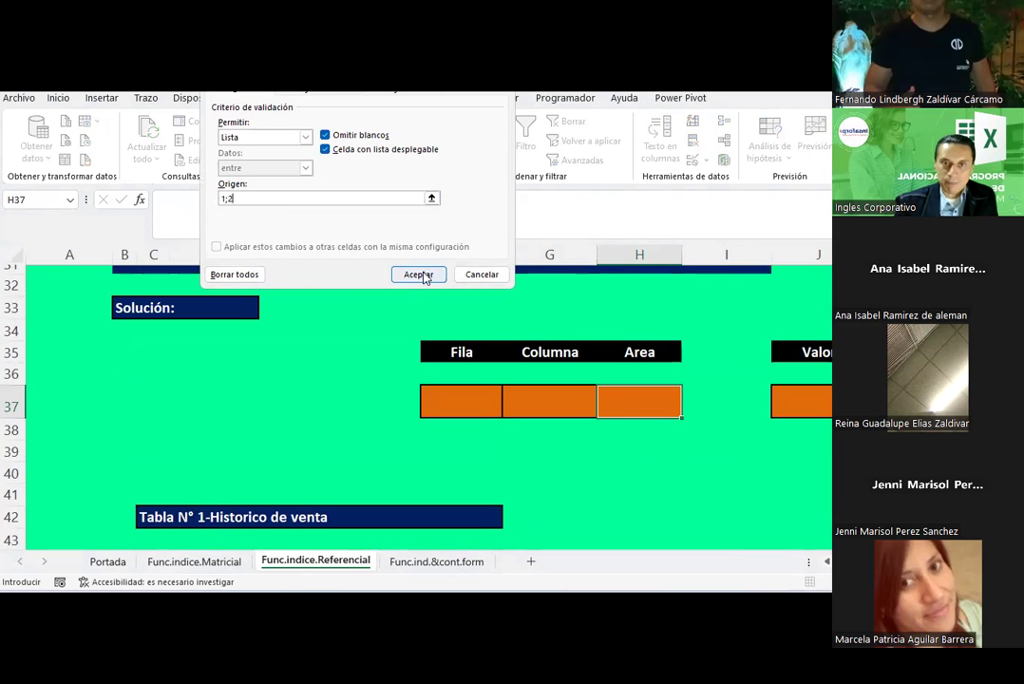
left_click(418, 274)
- Pick Area 1, Columna 3 and Fila 3 from the dropdowns, then select J37
left_click(687, 410)
left_click(646, 424)
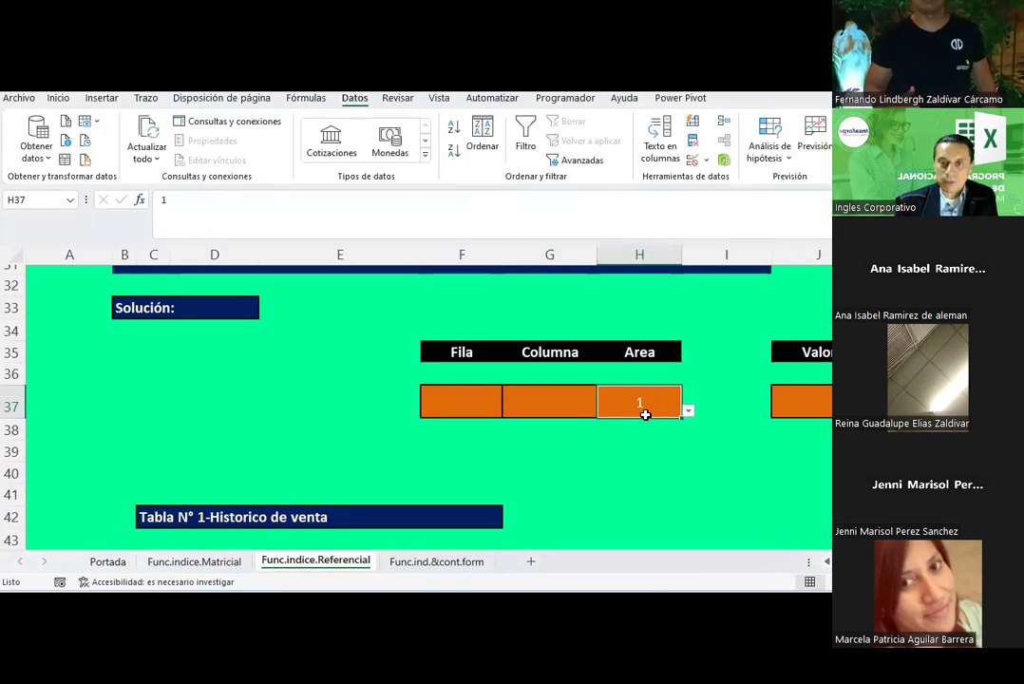
left_click(560, 404)
left_click(601, 410)
left_click(546, 452)
left_click(450, 389)
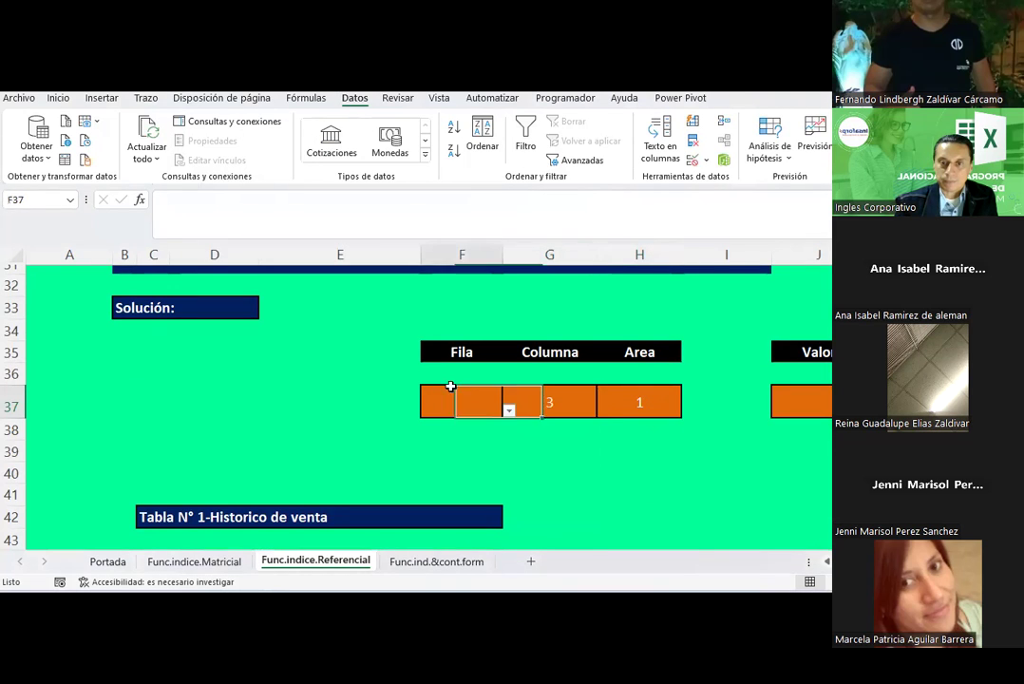
left_click(511, 410)
left_click(473, 454)
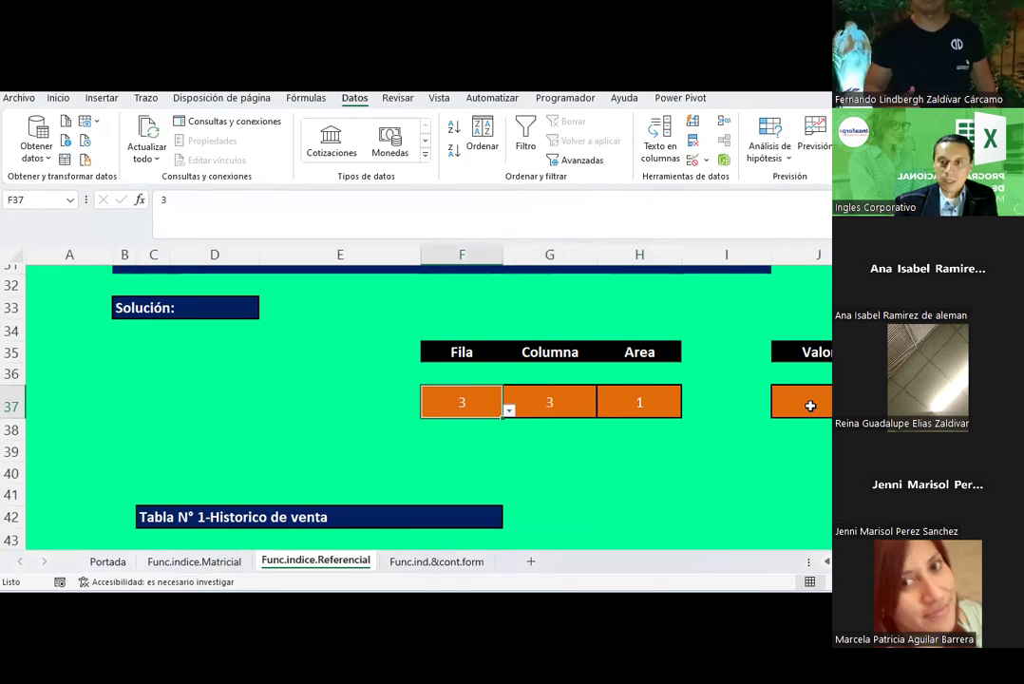
left_click(810, 406)
- Start an INDICE reference-form formula in J37, then abandon it
left_click(140, 200)
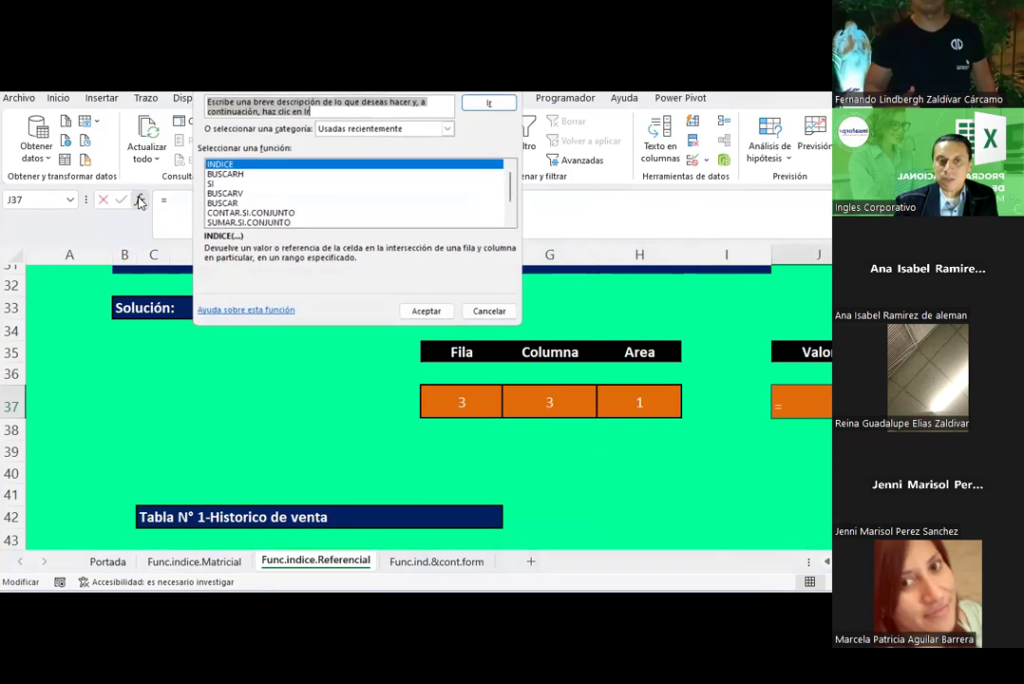
double_click(224, 166)
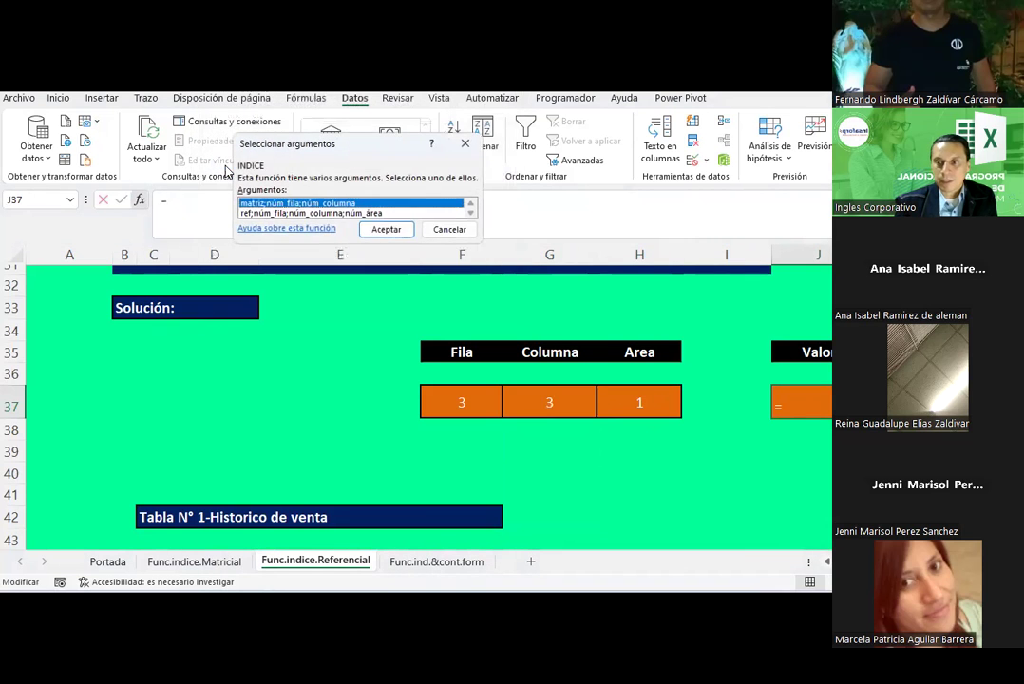
left_click(258, 212)
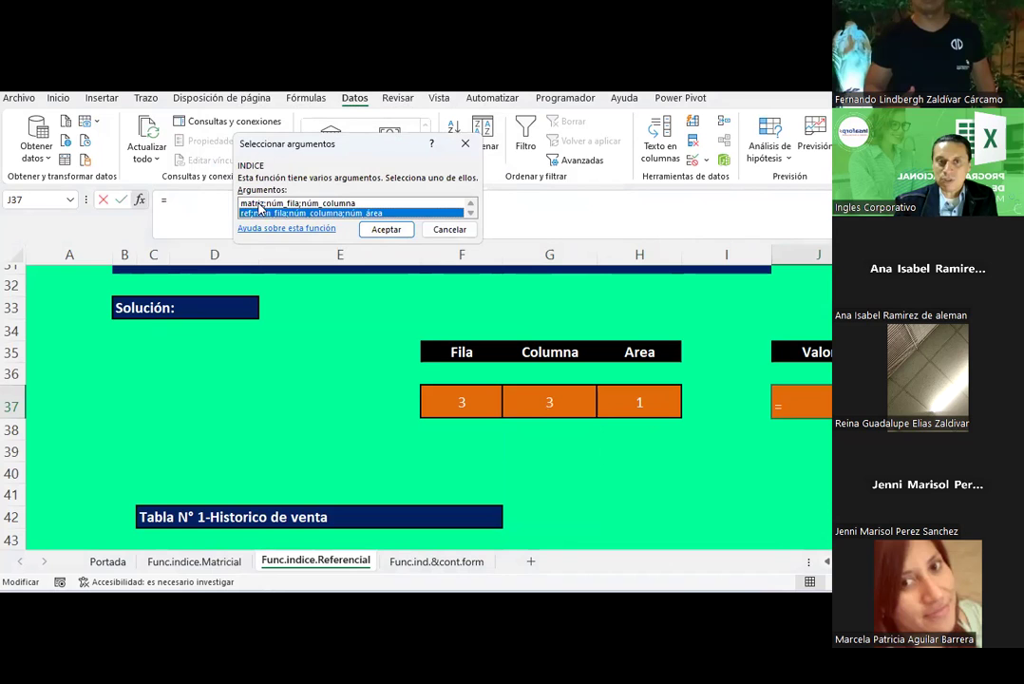
double_click(258, 215)
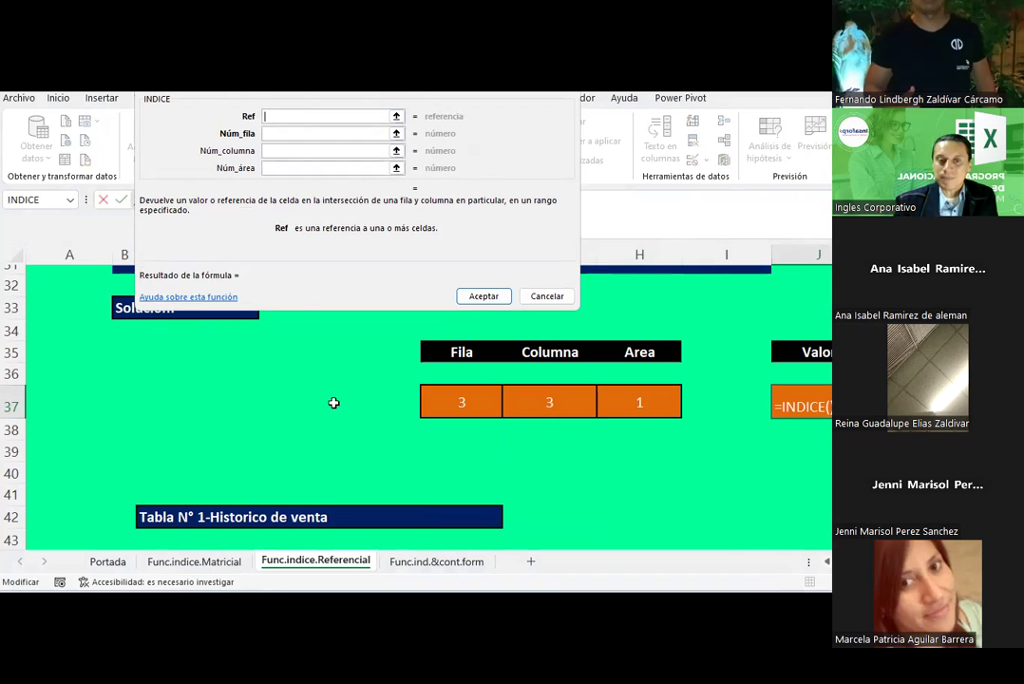
scroll(324, 371, "down", 2)
scroll(325, 370, "down", 1)
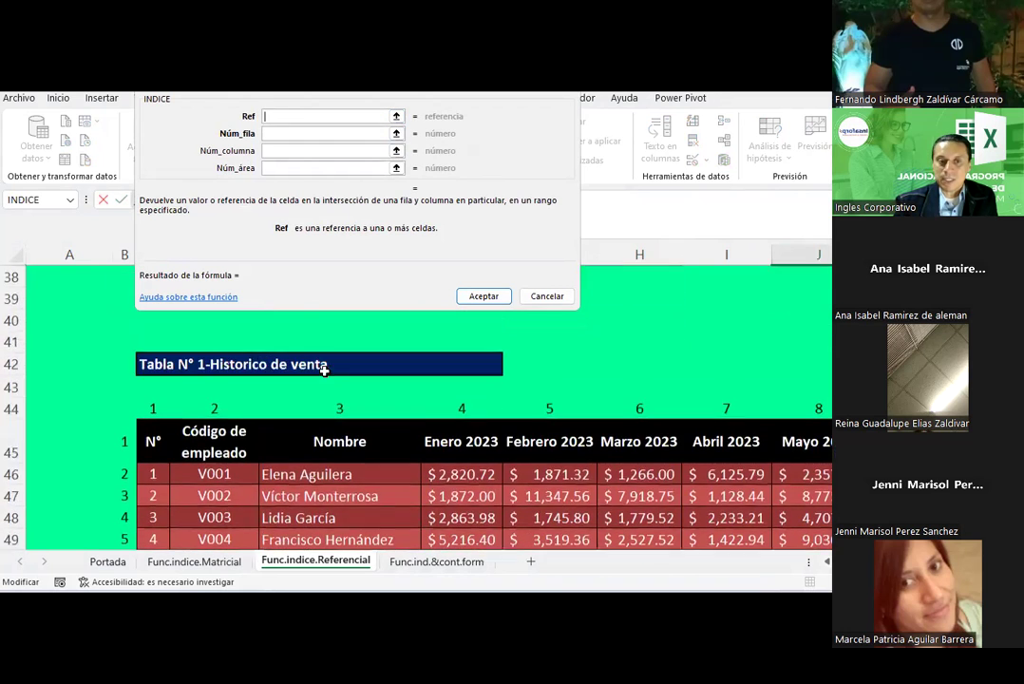
scroll(325, 370, "down", 2)
key("Escape")
- Select the second sales table C60:K70, name it Matriz2, and scroll back up
scroll(325, 371, "down", 4)
scroll(325, 371, "down", 4)
scroll(322, 371, "up", 1)
scroll(323, 372, "up", 1)
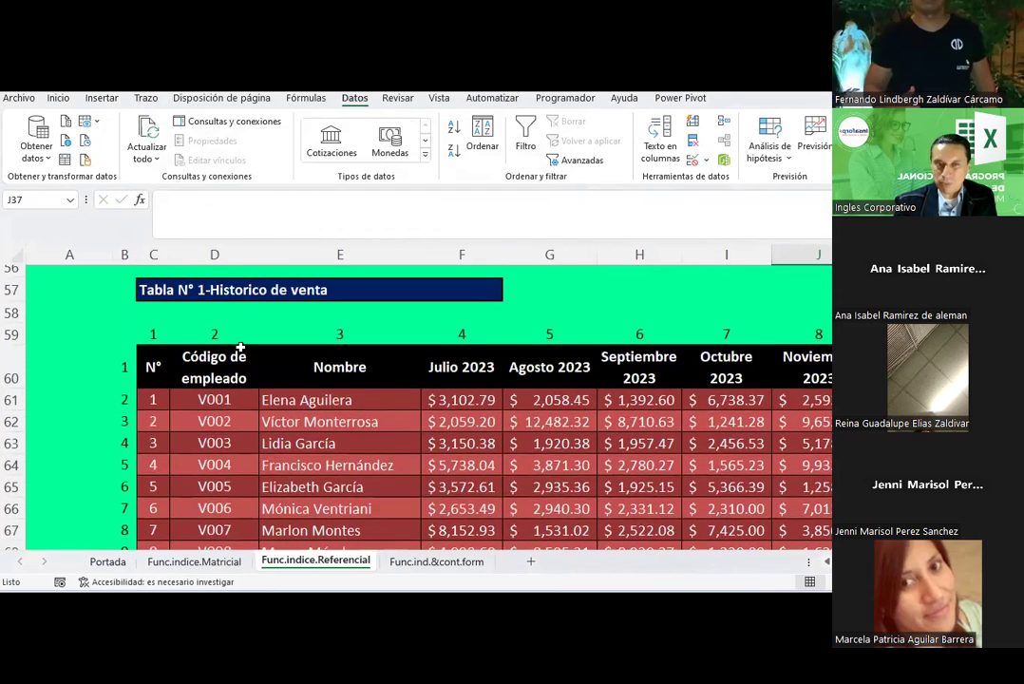
scroll(192, 366, "down", 1)
mouse_move(153, 301)
left_mouse_down()
mouse_move(532, 463)
mouse_move(826, 530)
left_mouse_up()
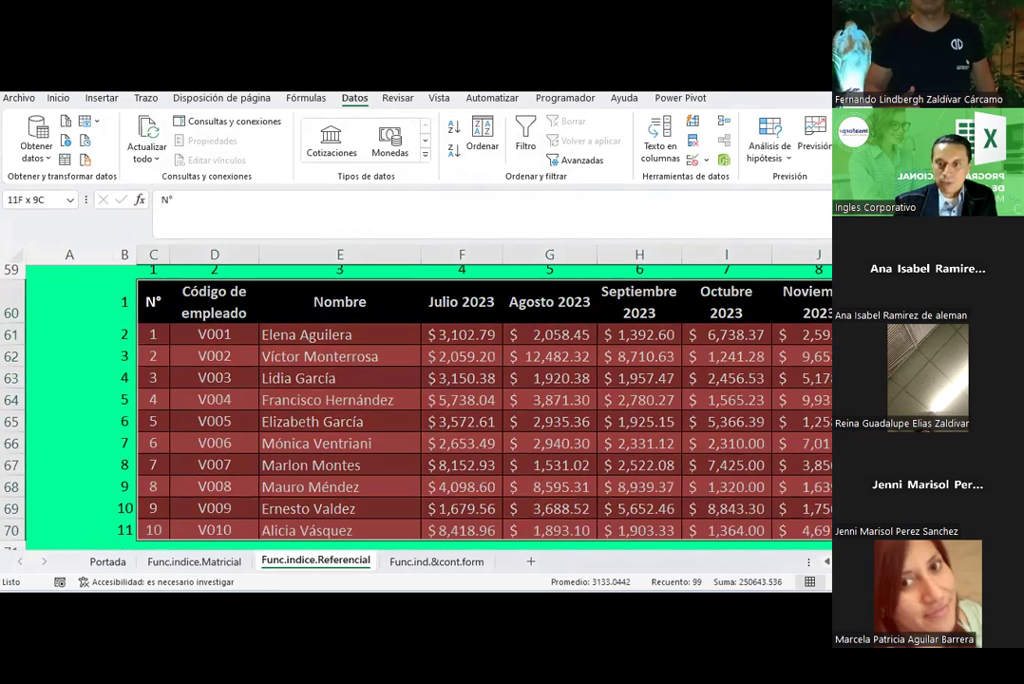
left_click(39, 201)
type("Matriz2")
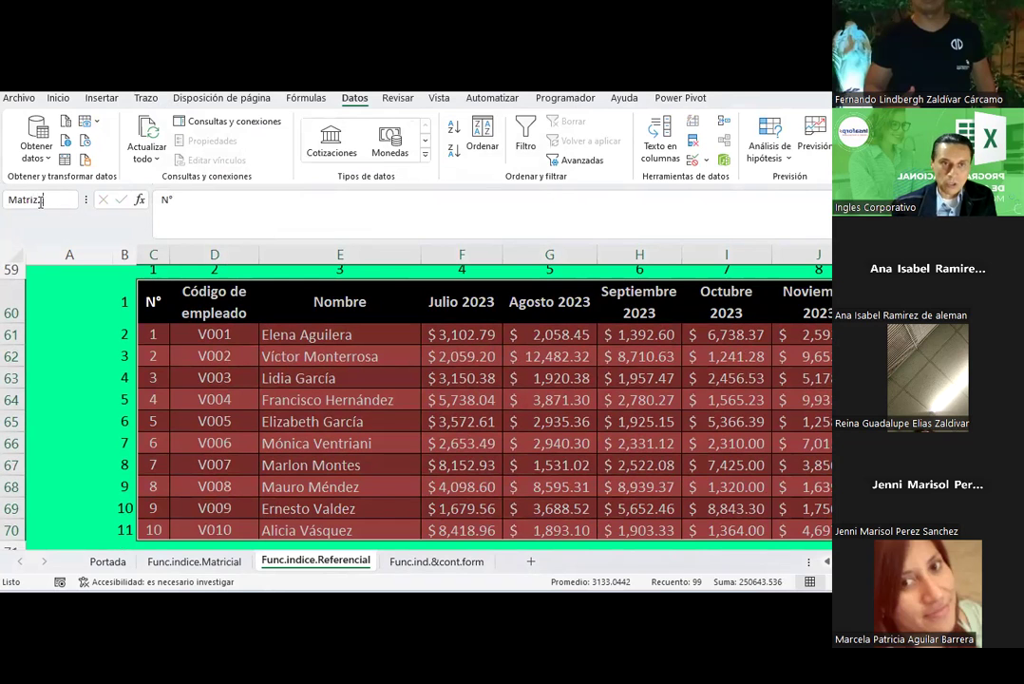
key("Return")
left_click(264, 397)
scroll(265, 395, "up", 5)
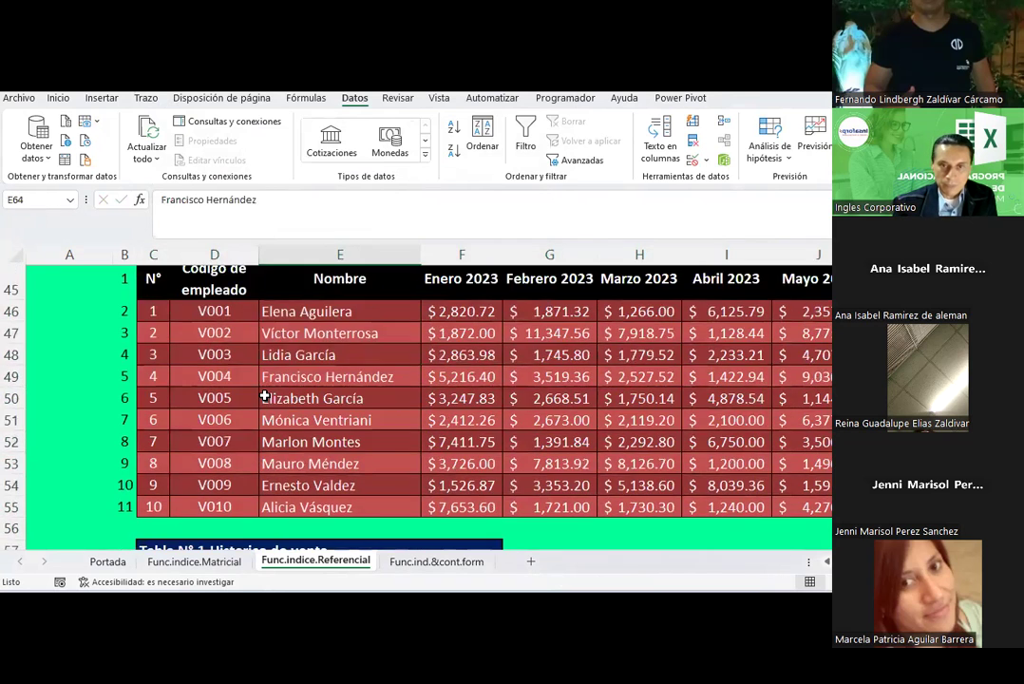
scroll(265, 395, "up", 4)
scroll(265, 395, "up", 1)
- Start the INDICE reference form in J37 with (Matriz;Matriz2) as the reference
left_click(799, 417)
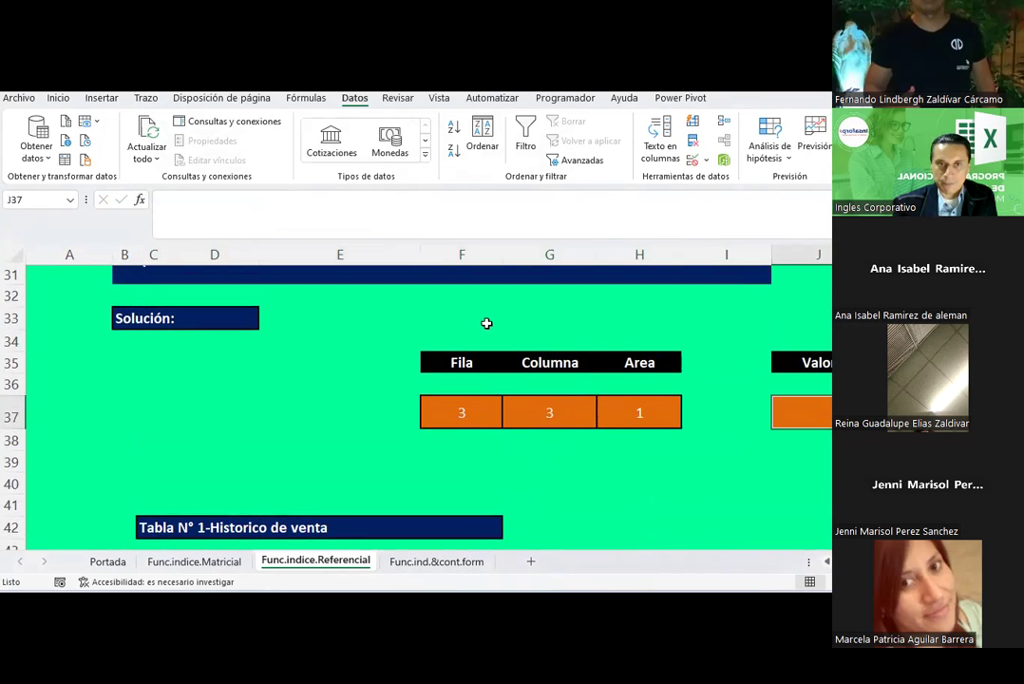
type("=")
left_click(139, 200)
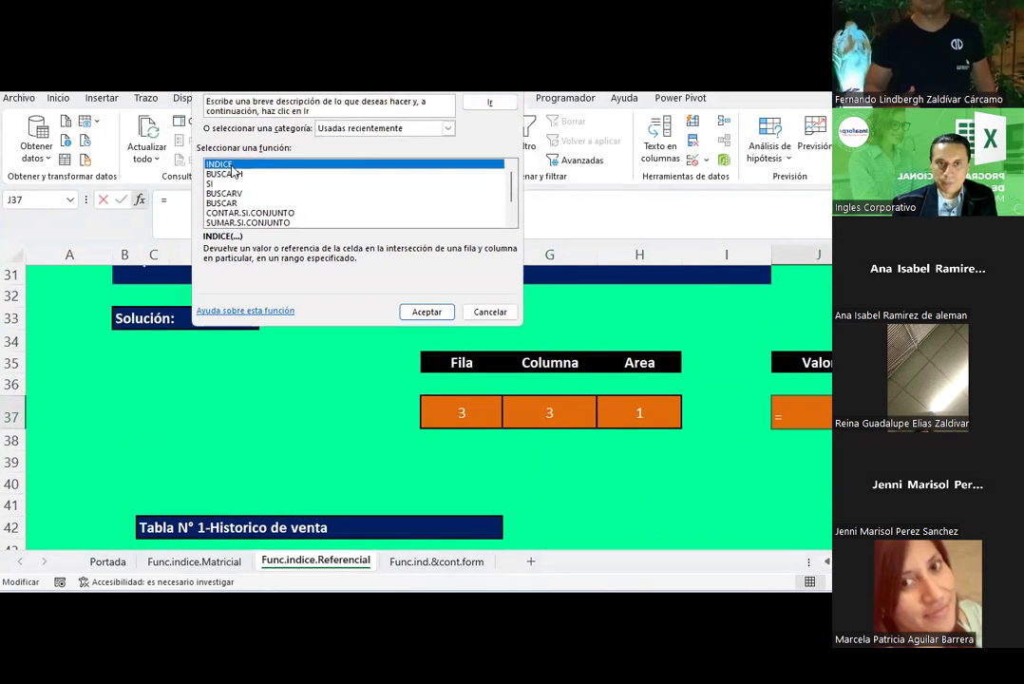
key("Return")
double_click(294, 209)
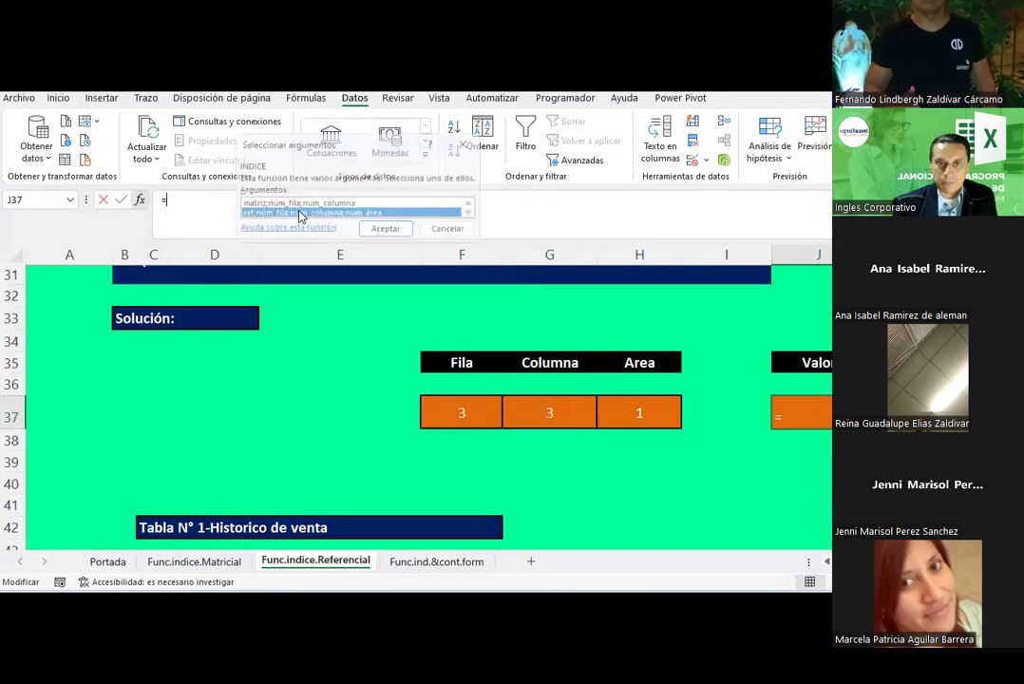
type("(")
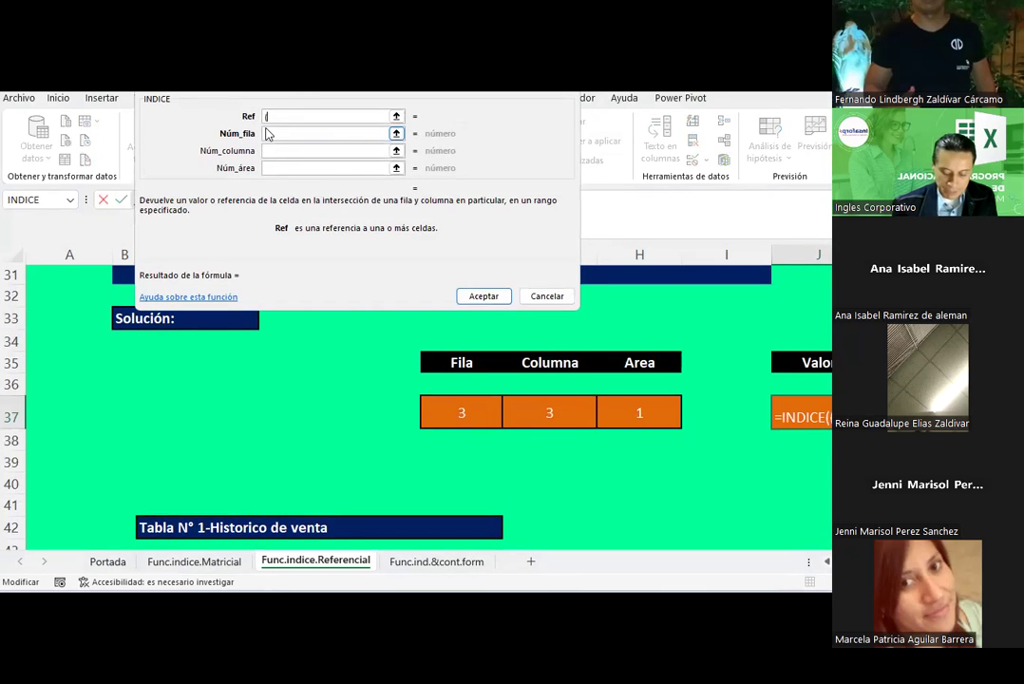
type("matriz")
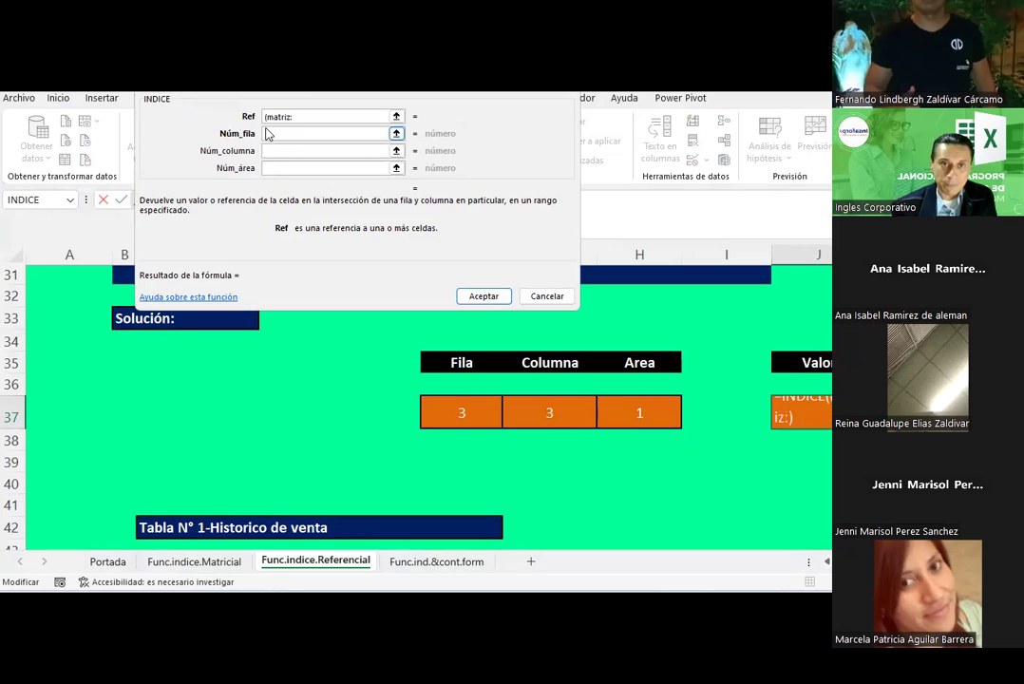
type(";matriz2")
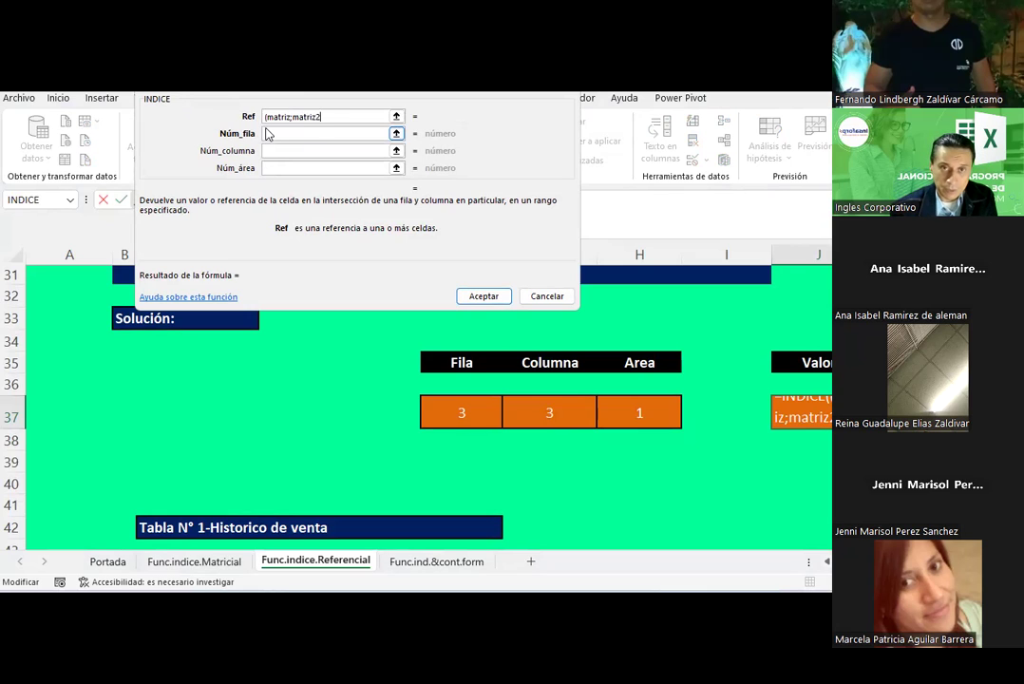
- Use F37, G37 and H37 as row, column and area numbers, giving #VALOR!
left_click(269, 134)
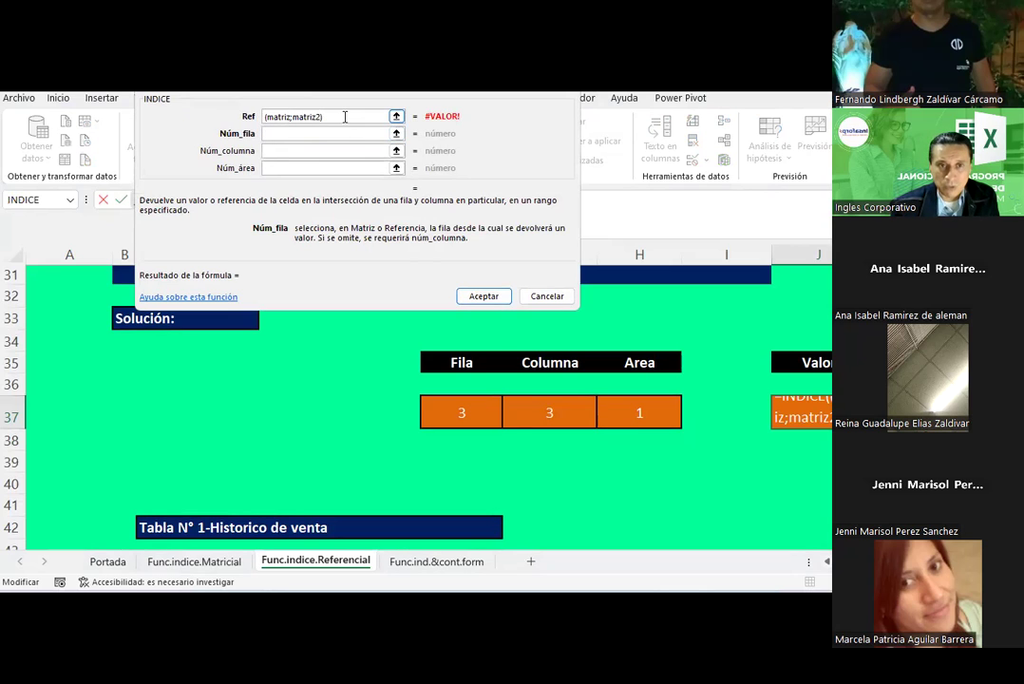
left_click(456, 413)
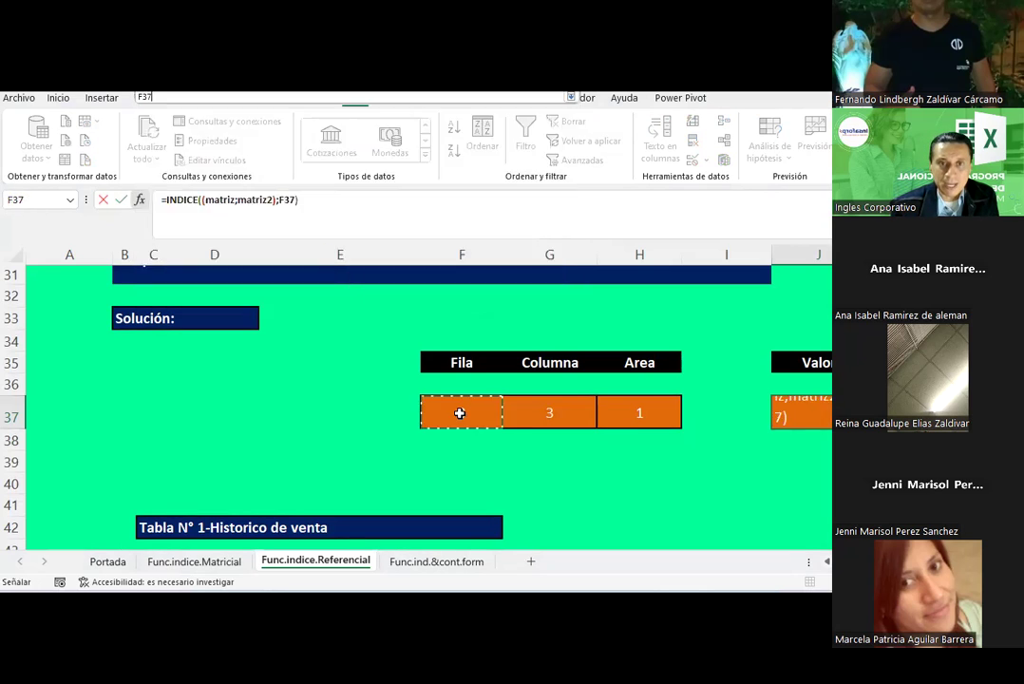
left_click(285, 152)
left_click(532, 412)
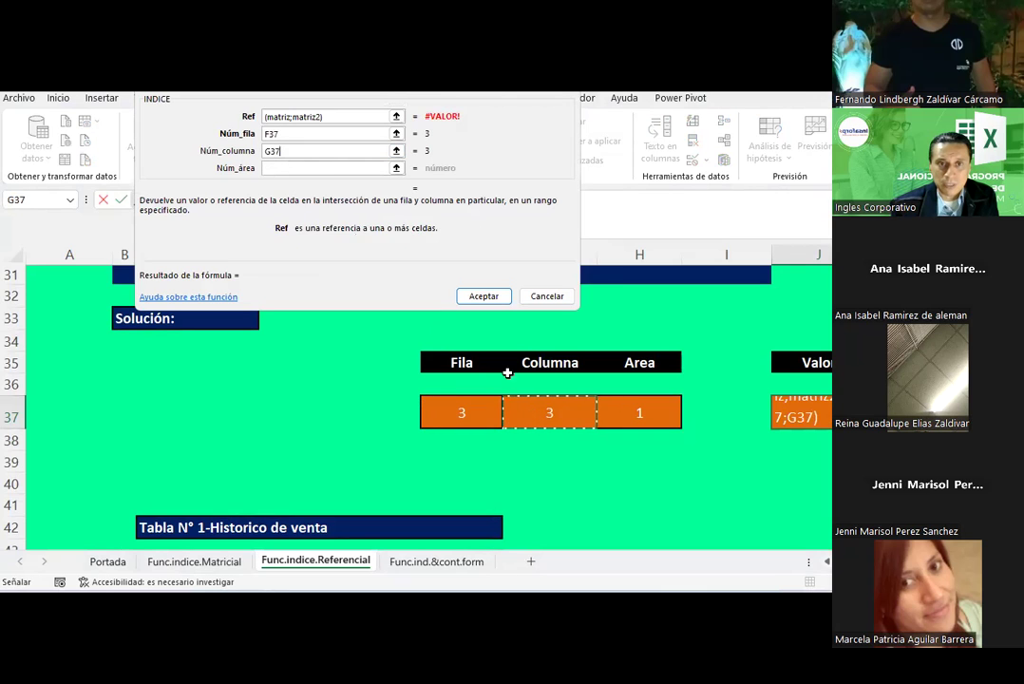
left_click(297, 166)
left_click(663, 412)
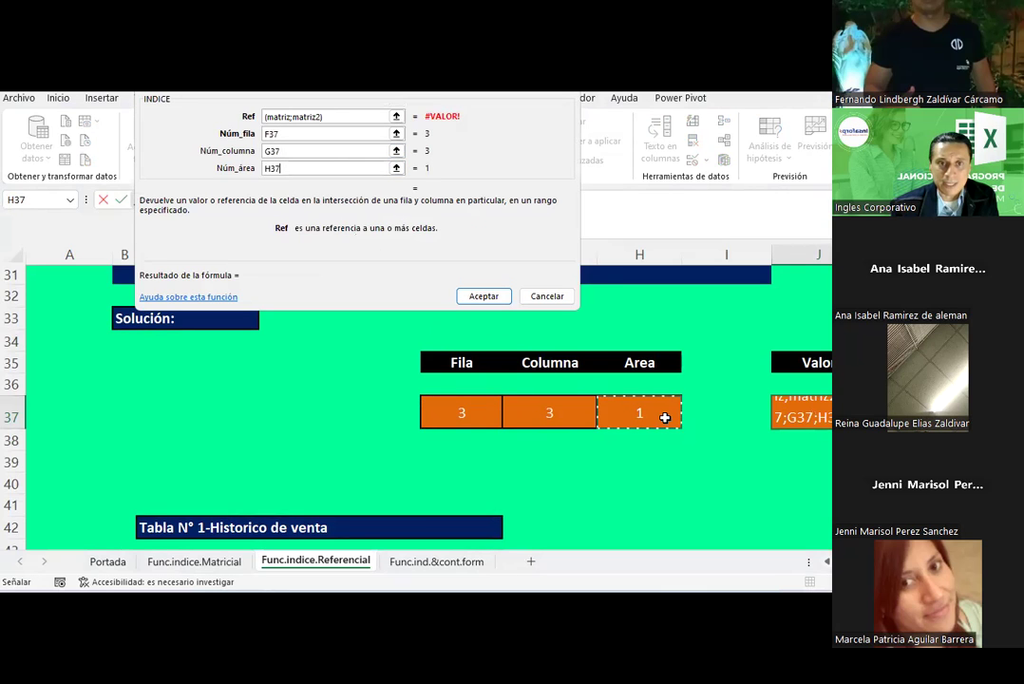
left_click(484, 296)
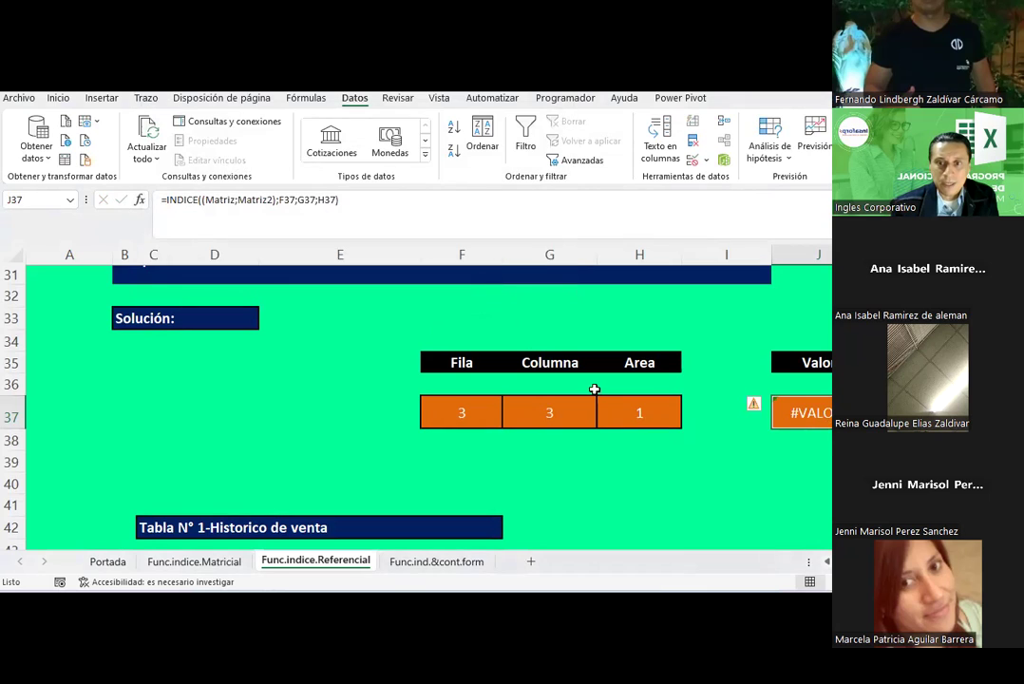
left_click_drag(205, 199, 273, 199)
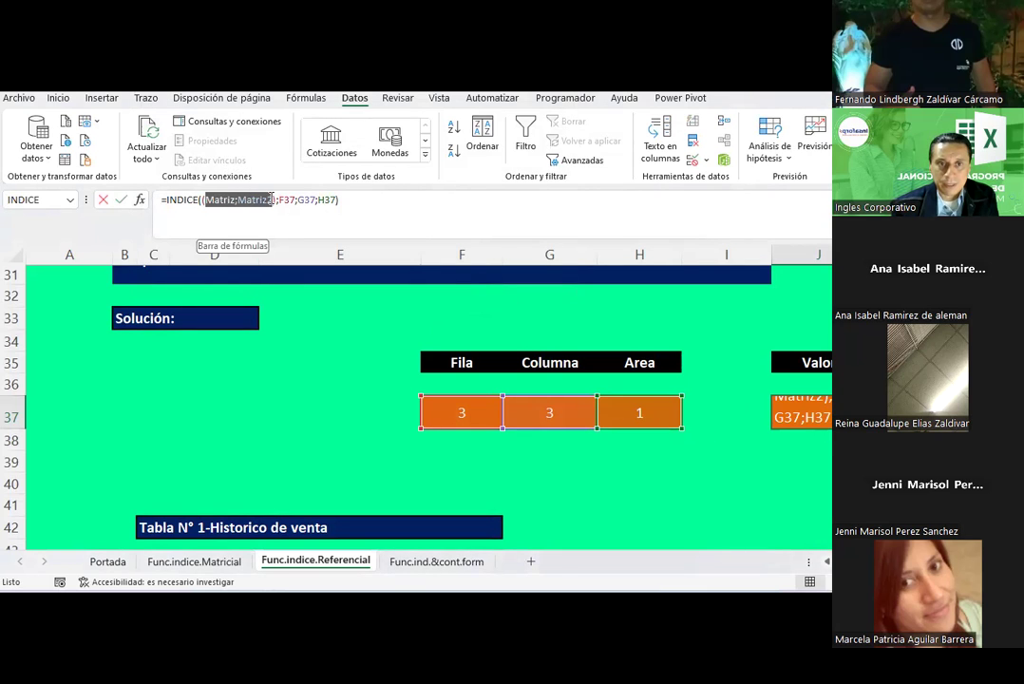
scroll(167, 400, "down", 3)
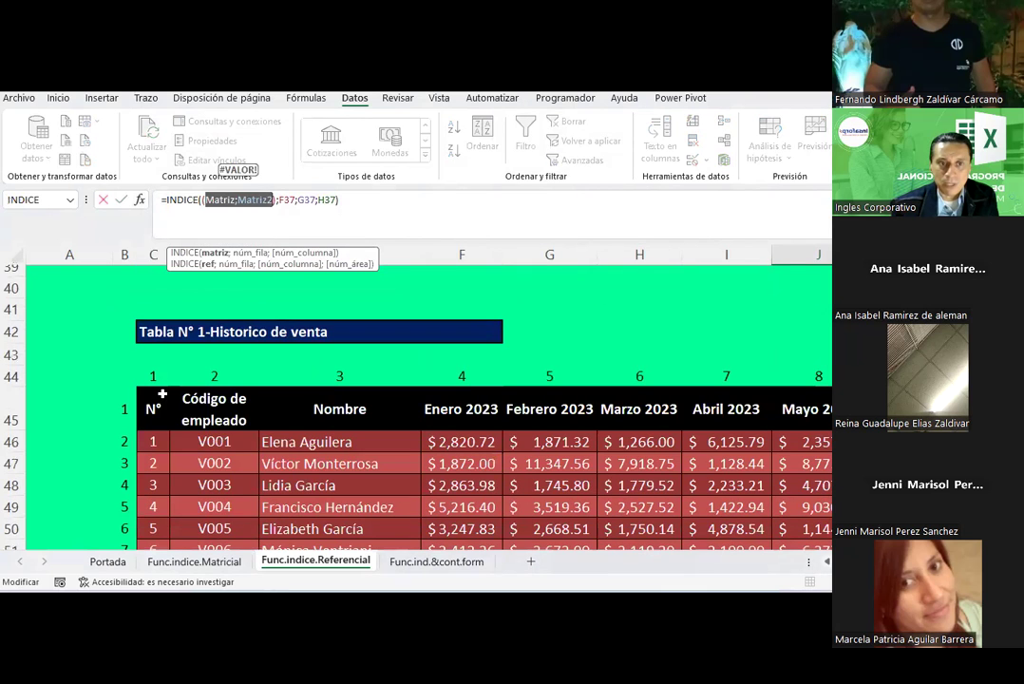
- Replace the named ranges in the formula with the ranges C45:K55 and C60:K70
scroll(154, 407, "down", 3)
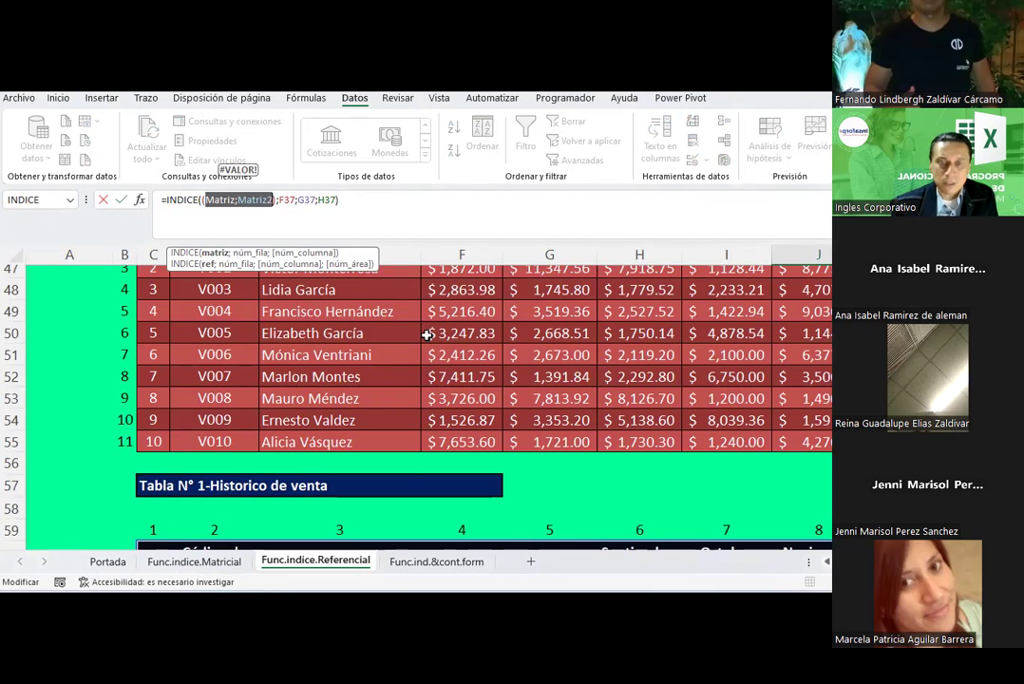
type("c45:k55")
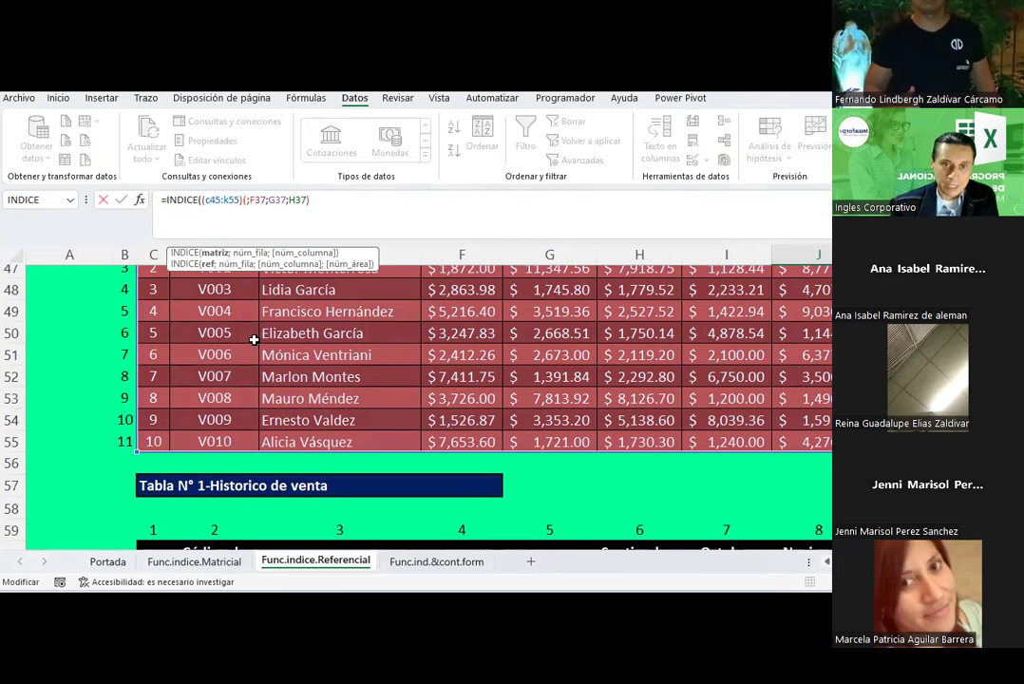
scroll(255, 339, "down", 2)
scroll(169, 429, "down", 3)
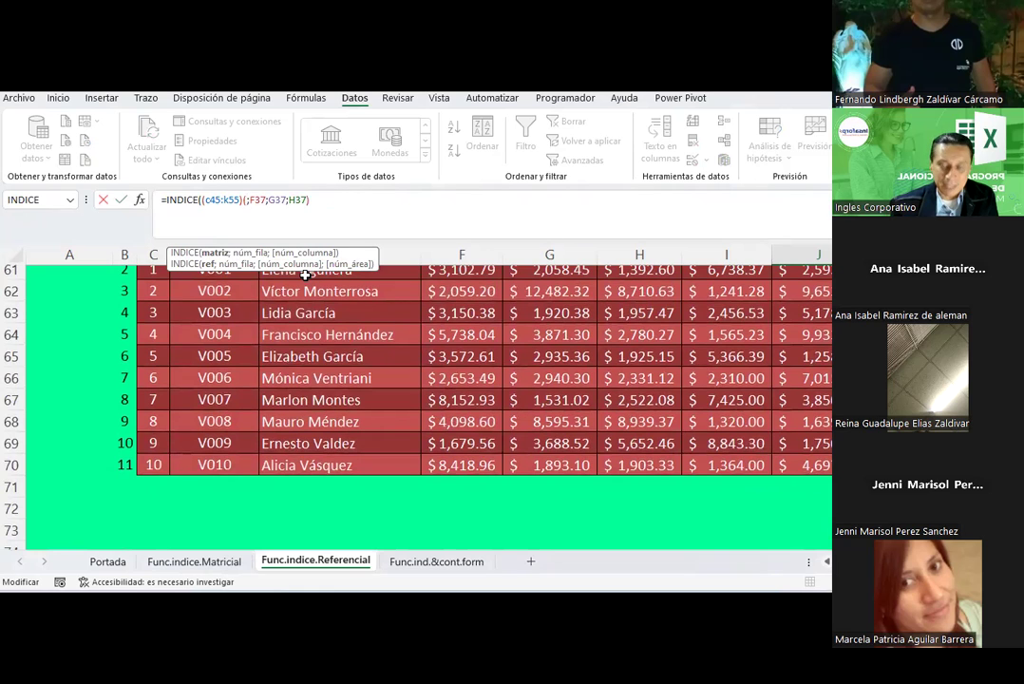
type("c60")
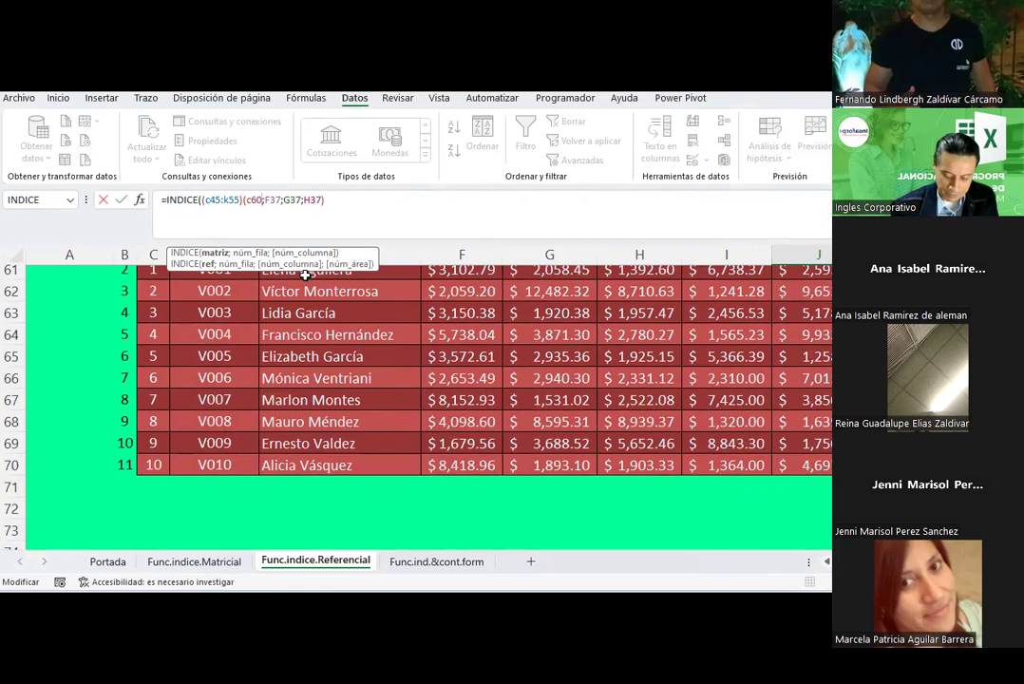
type(":k70")
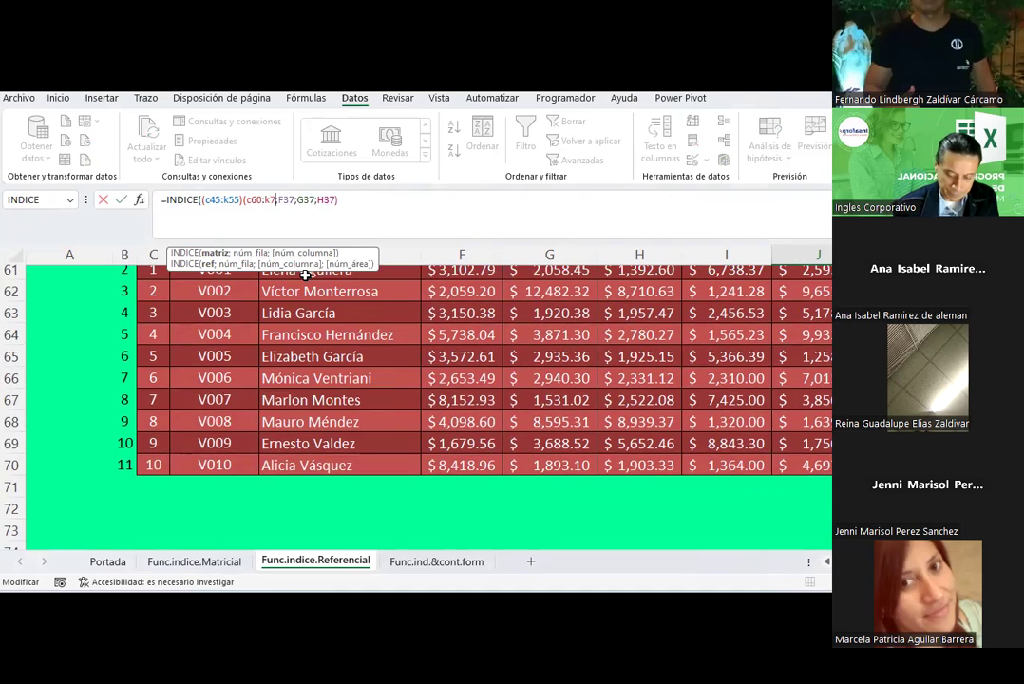
type(")")
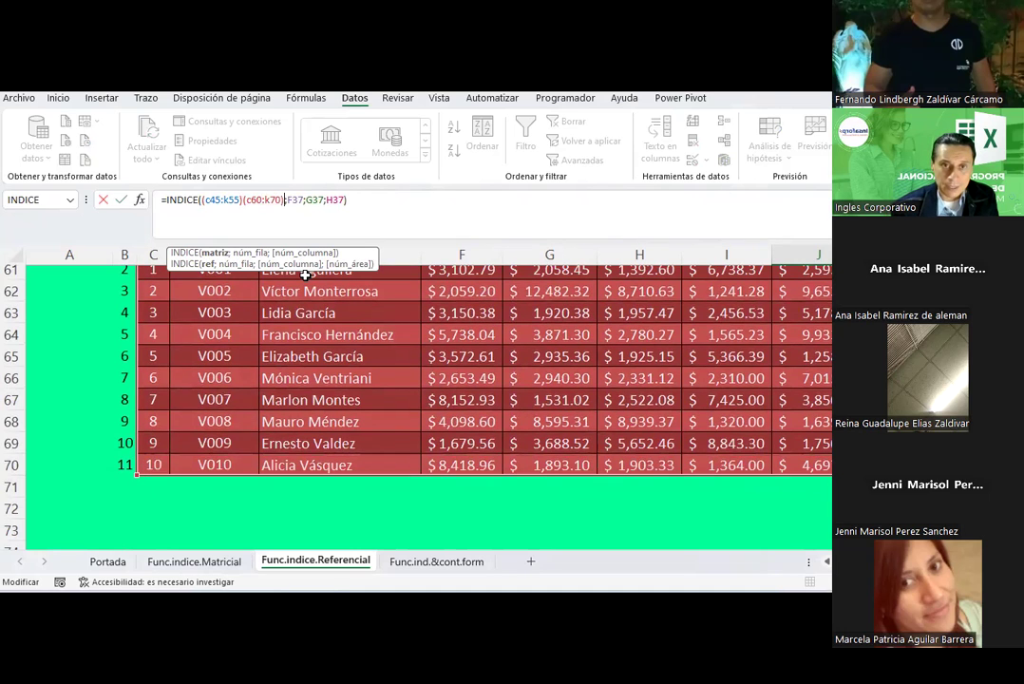
type(")")
- Add a semicolon between (C45:K55) and (C60:K70) and commit the J37 formula
key("Return")
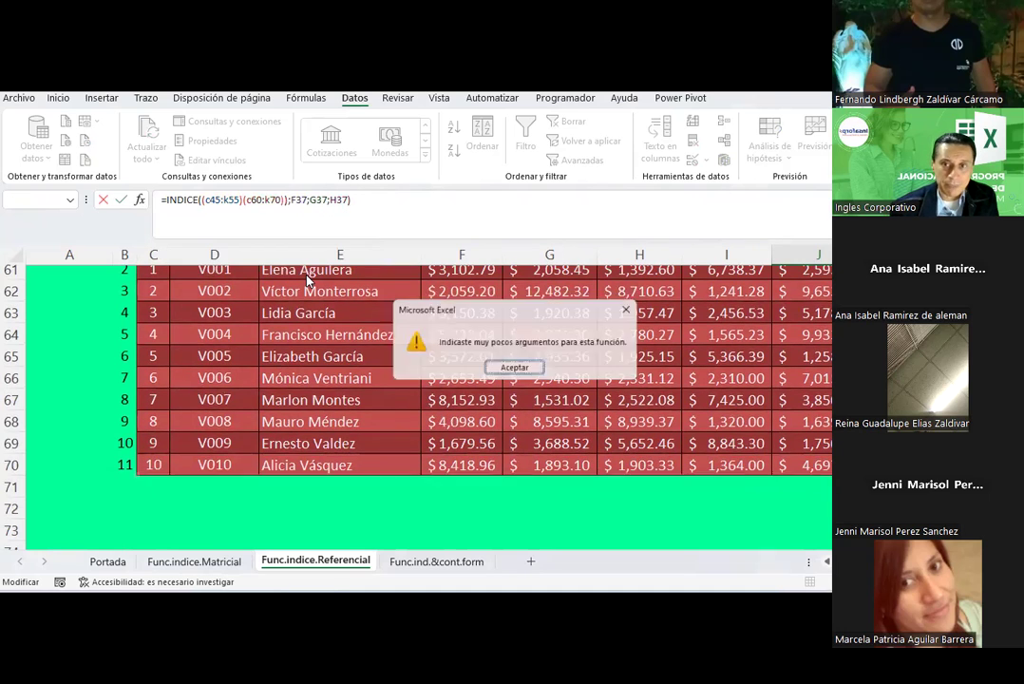
left_click(513, 368)
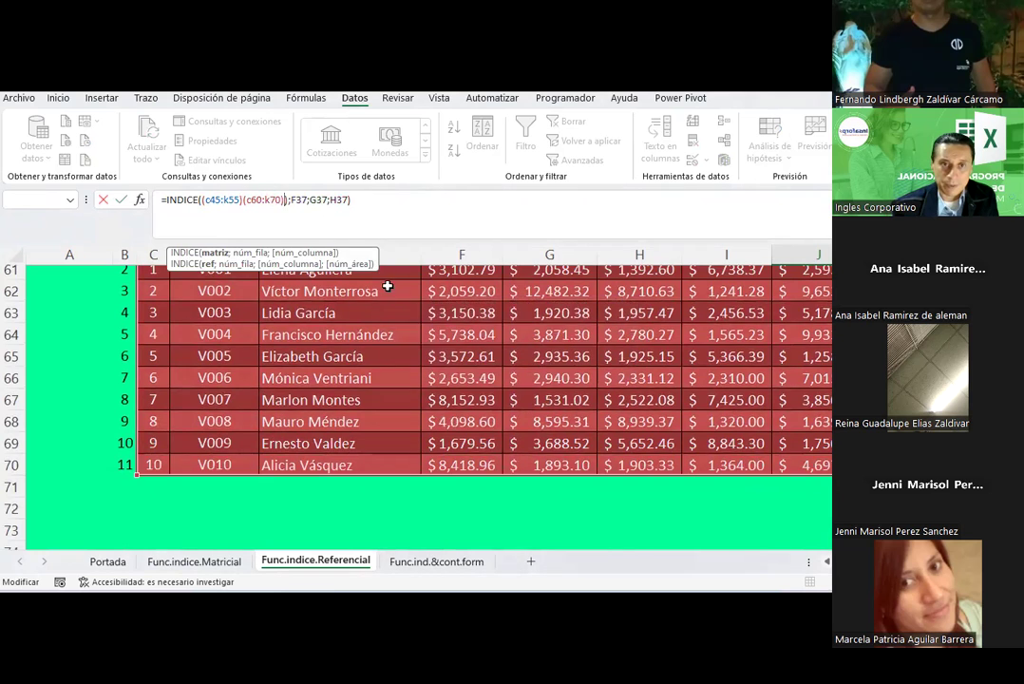
scroll(388, 286, "up", 2)
scroll(388, 286, "up", 1)
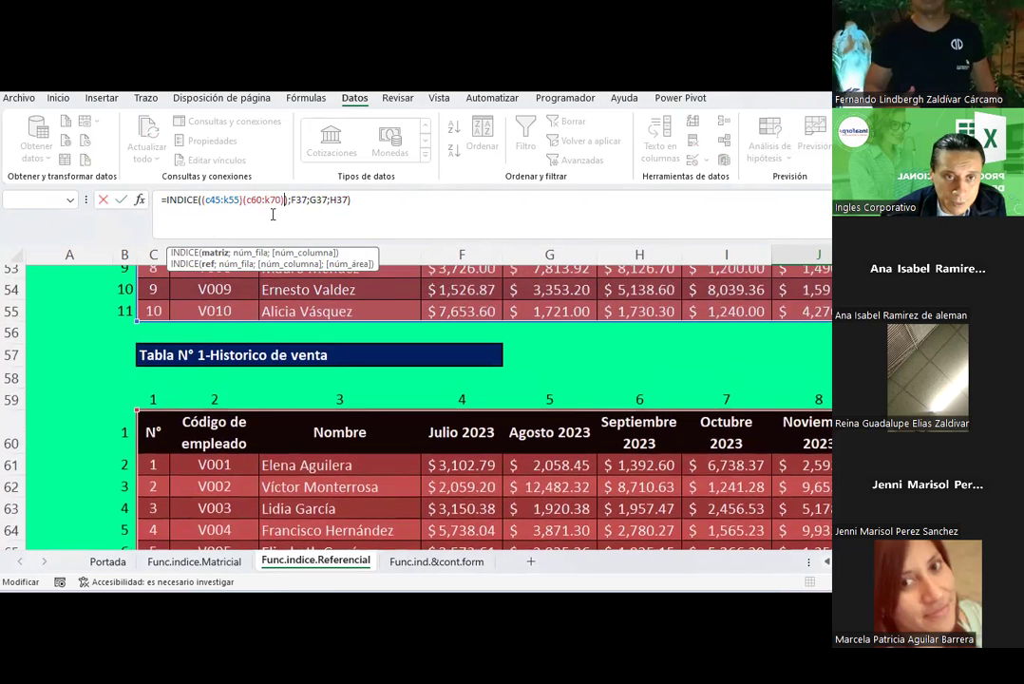
left_click(245, 200)
type(";")
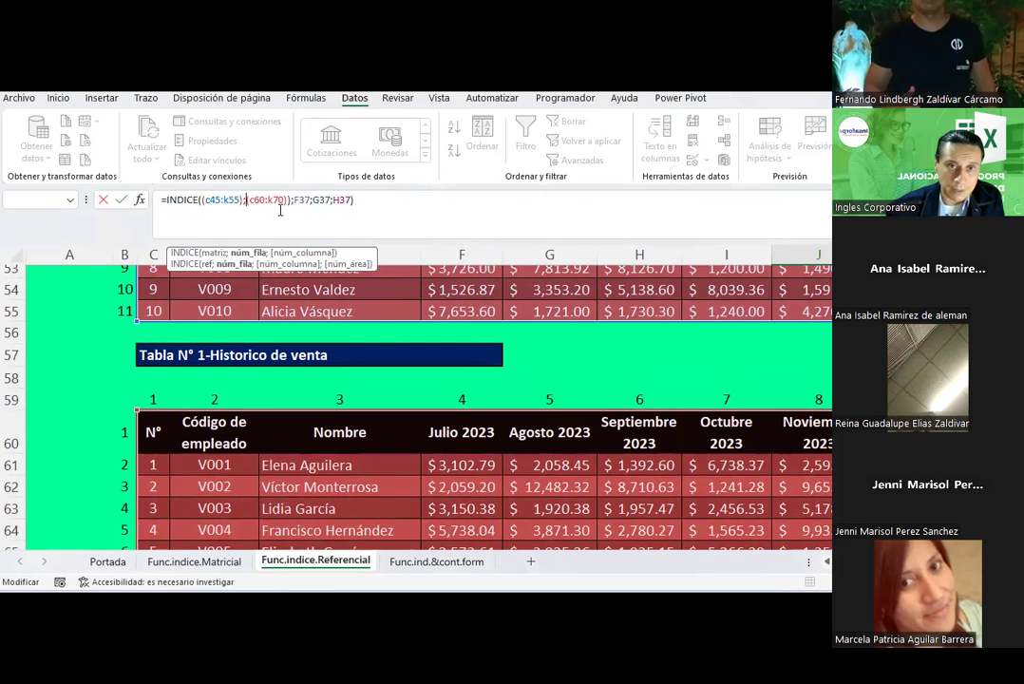
key("Return")
key("Escape")
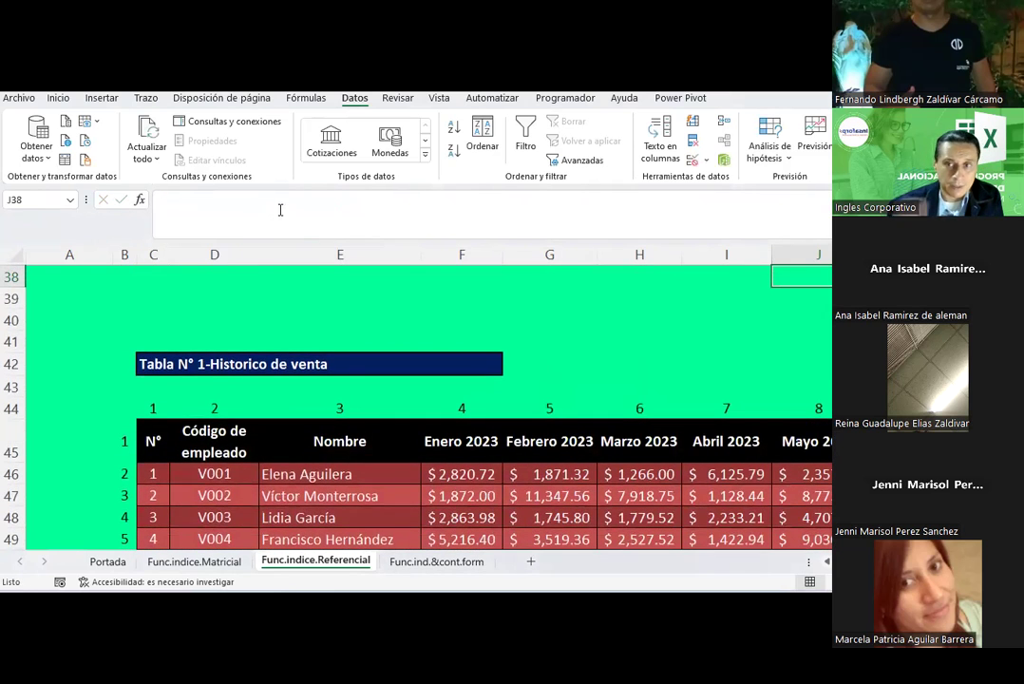
key("Up")
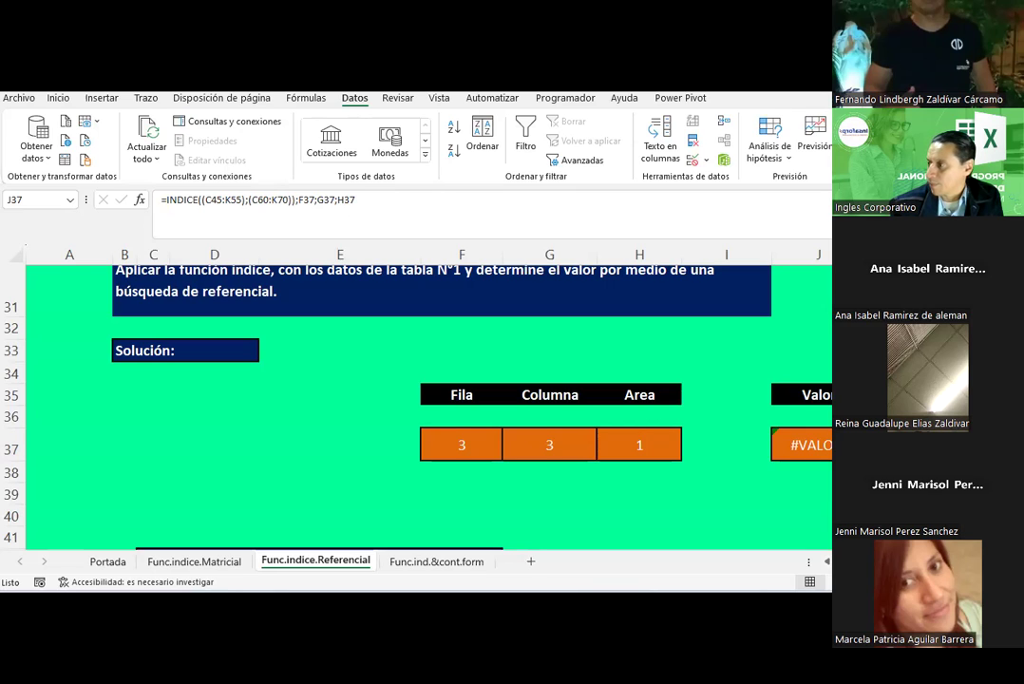
- Make C45, K55, C60 and K70 absolute references, deleting stray parentheses between ranges
left_click(214, 204)
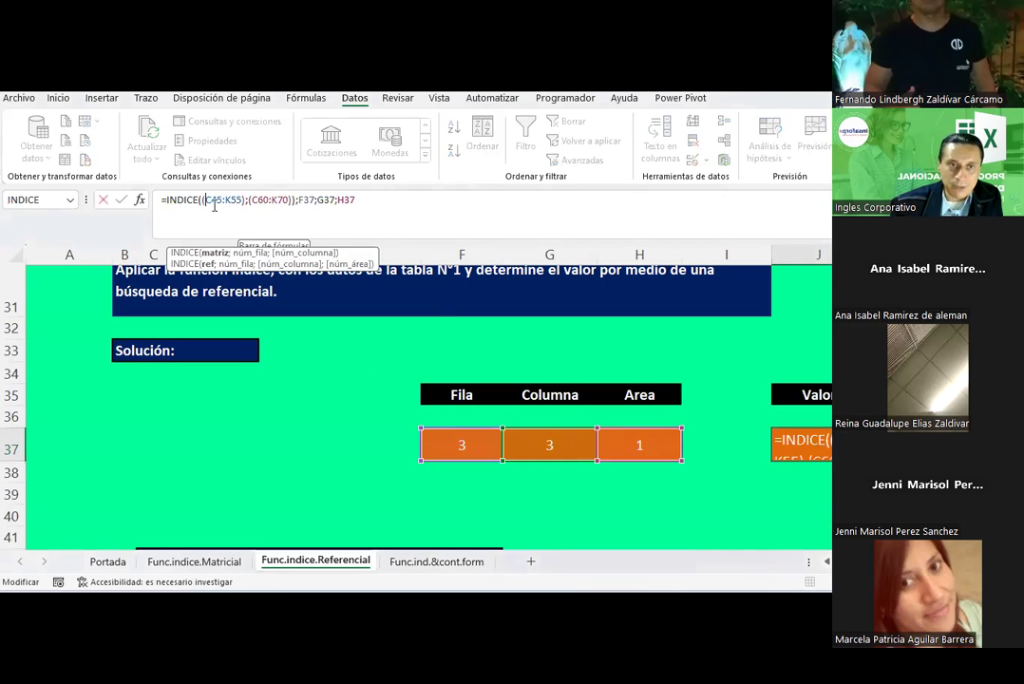
key("F4")
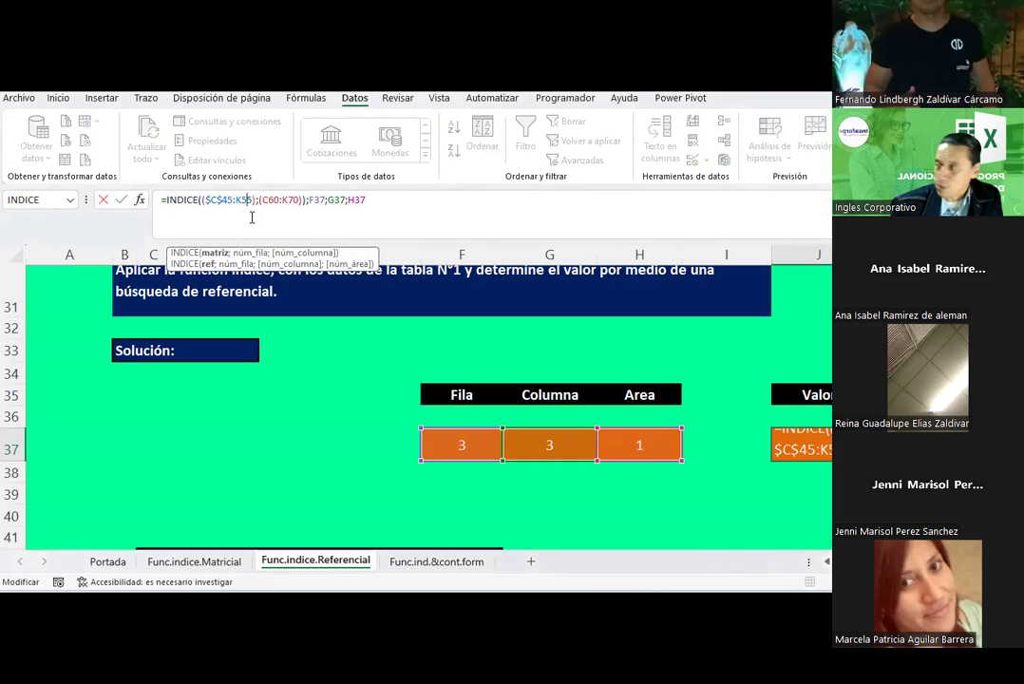
key("F4")
key("Delete")
key("Delete")
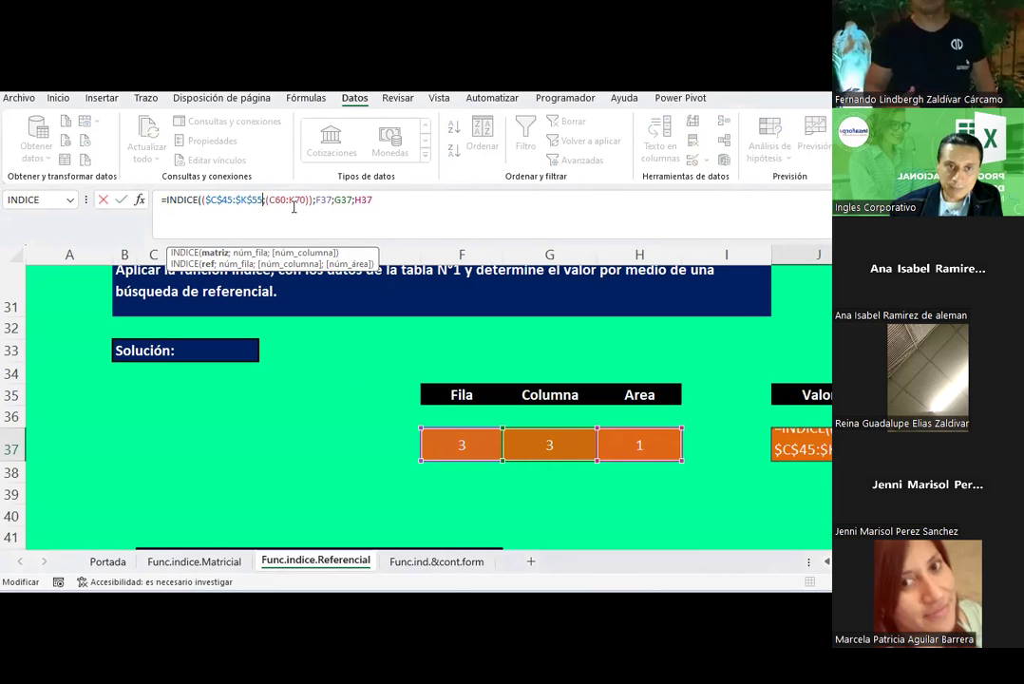
key("Delete")
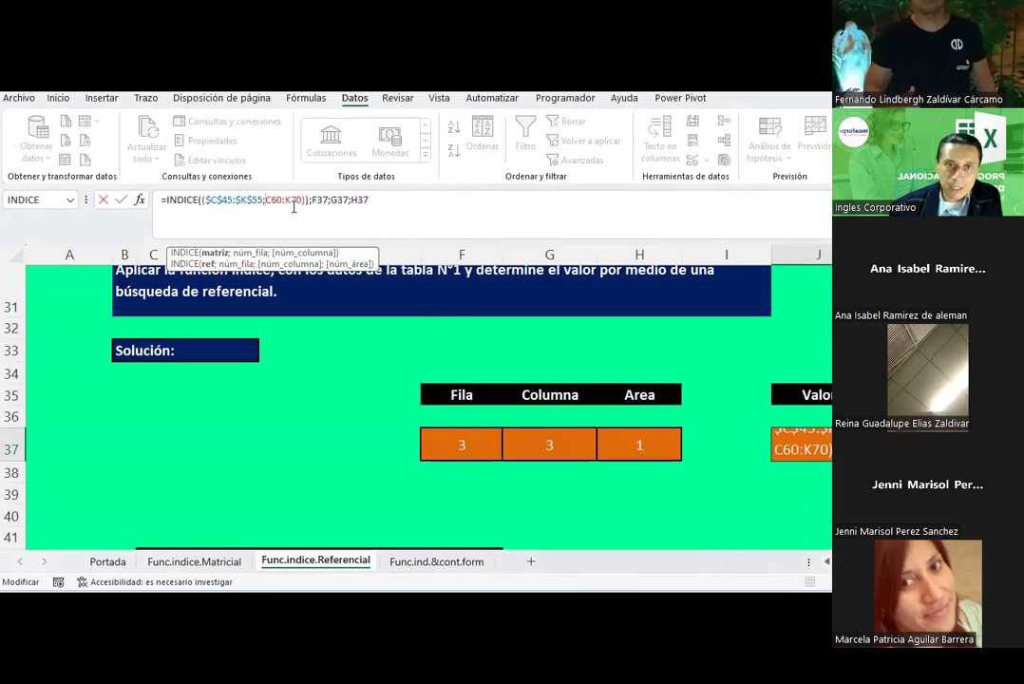
key("F4")
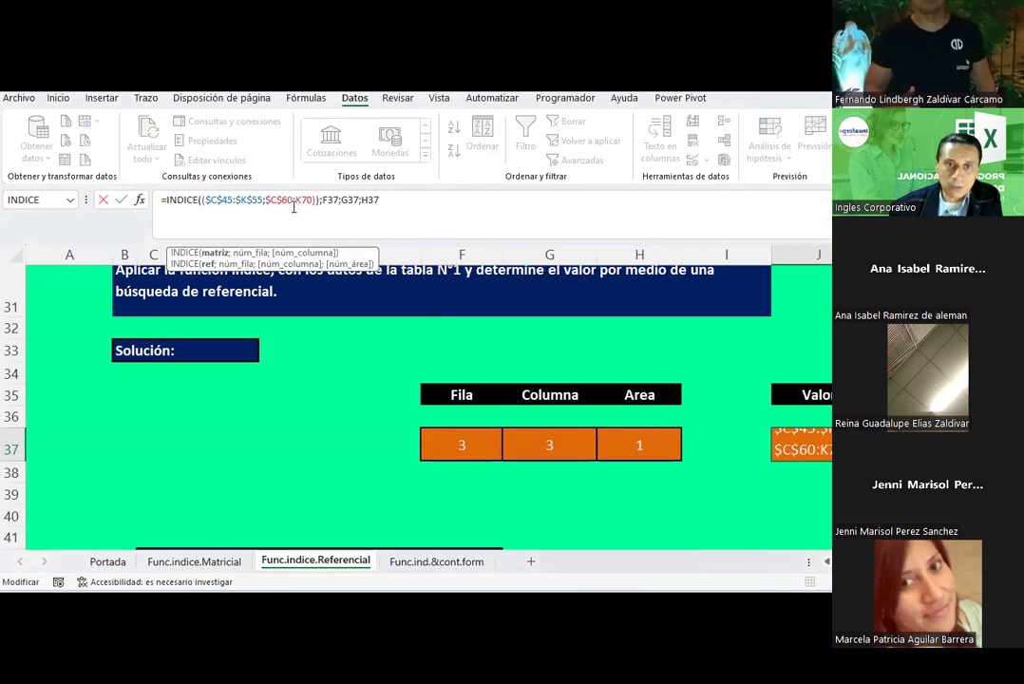
double_click(298, 201)
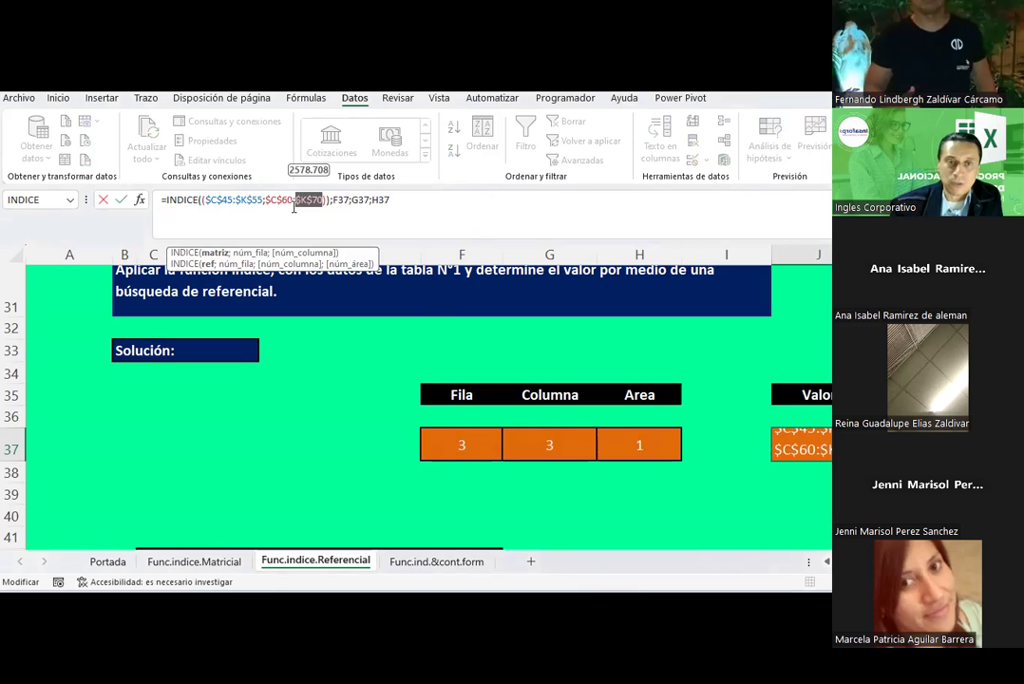
key("F4")
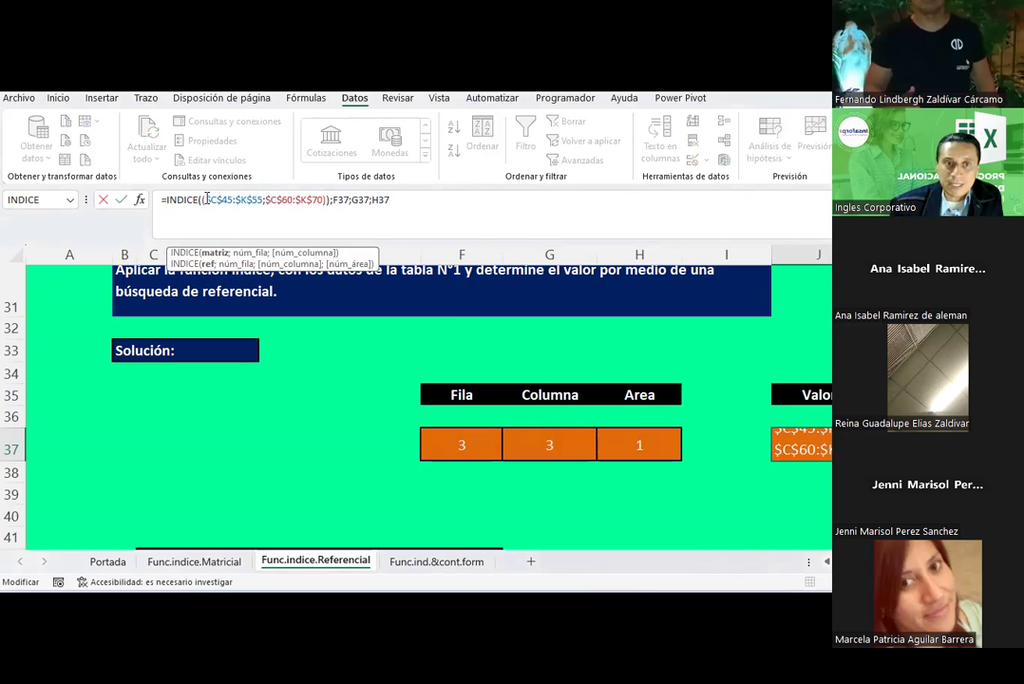
- Preview both absolute ranges and close ($C$45:$K$55;$C$60:$K$70) with one parenthesis
left_click_drag(208, 201, 258, 202)
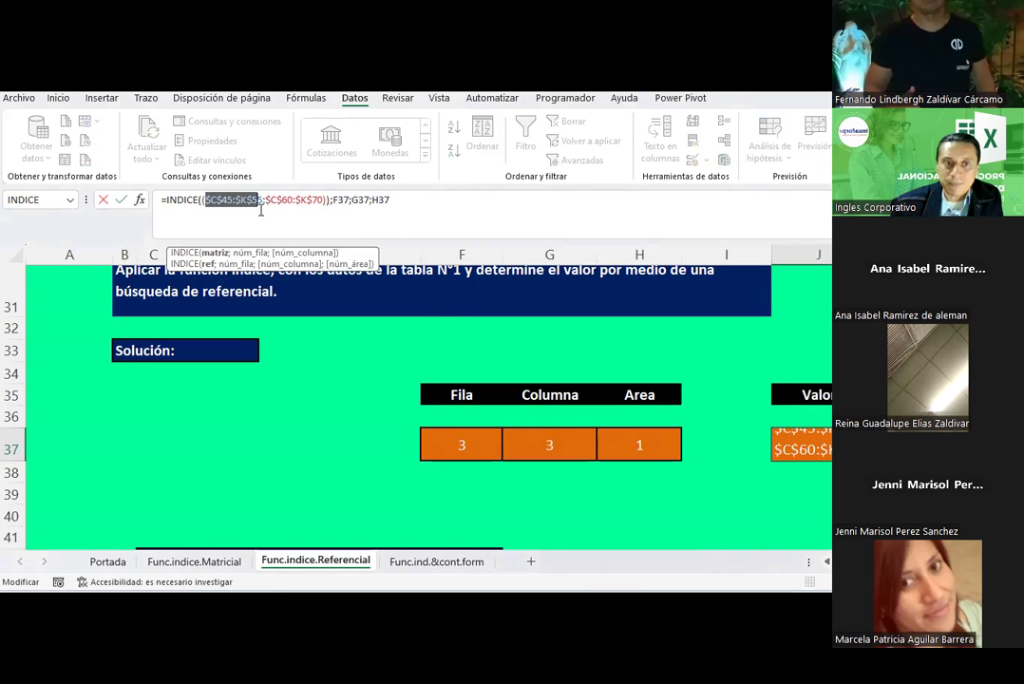
scroll(260, 273, "down", 5)
scroll(259, 272, "up", 1)
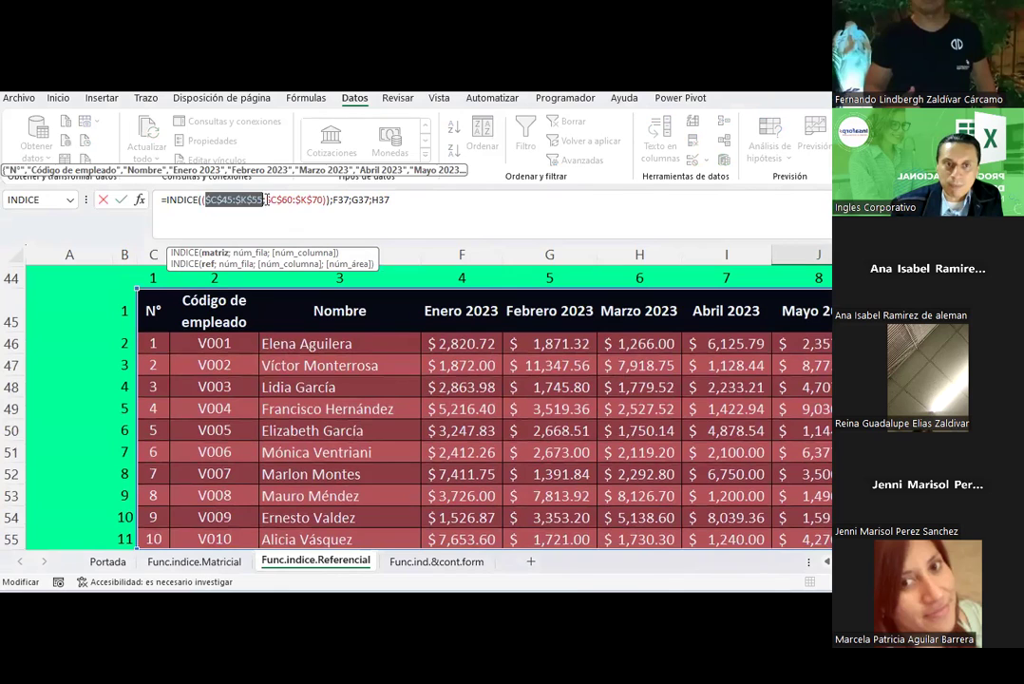
left_click_drag(268, 200, 322, 210)
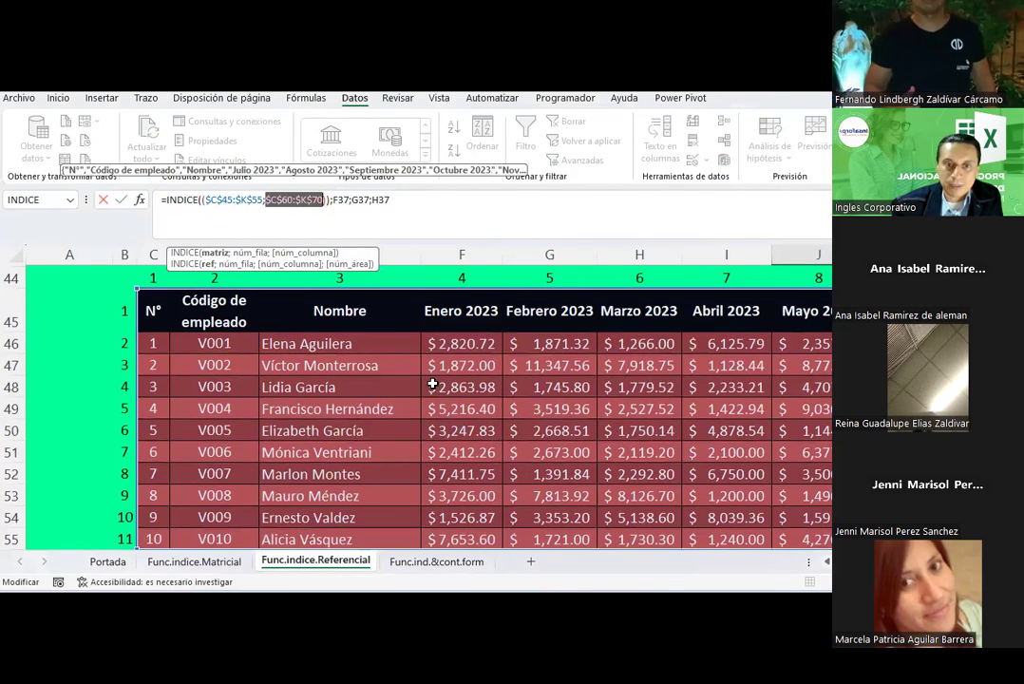
scroll(418, 383, "down", 4)
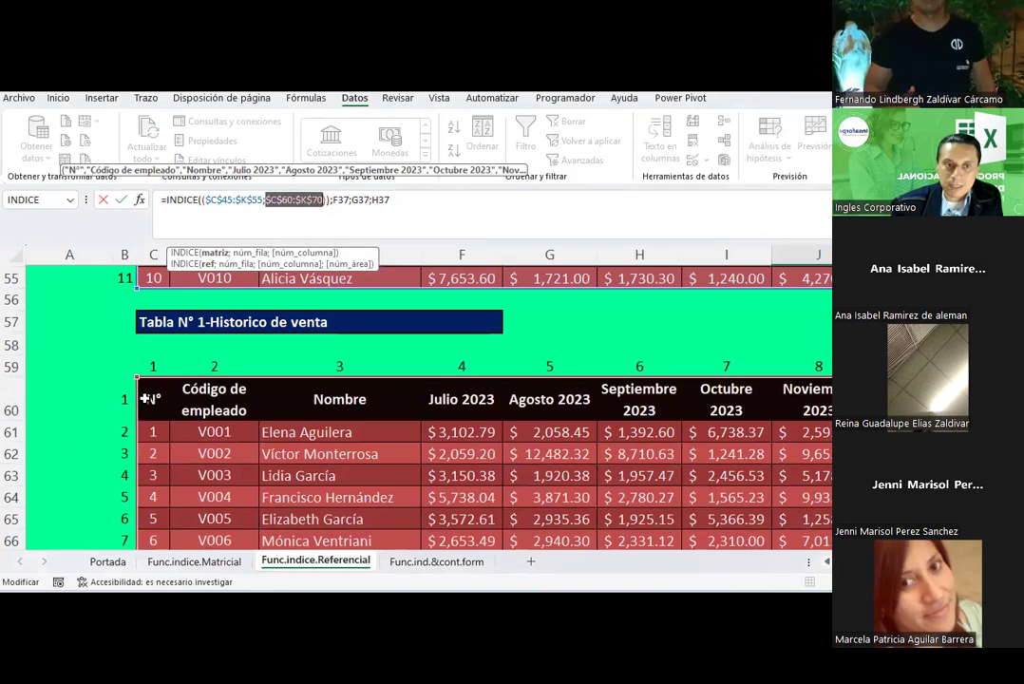
left_click(325, 202)
type(")")
key("BackSpace")
key("ctrl+Left")
key("ctrl+Left")
key("ctrl+Left")
key("Right")
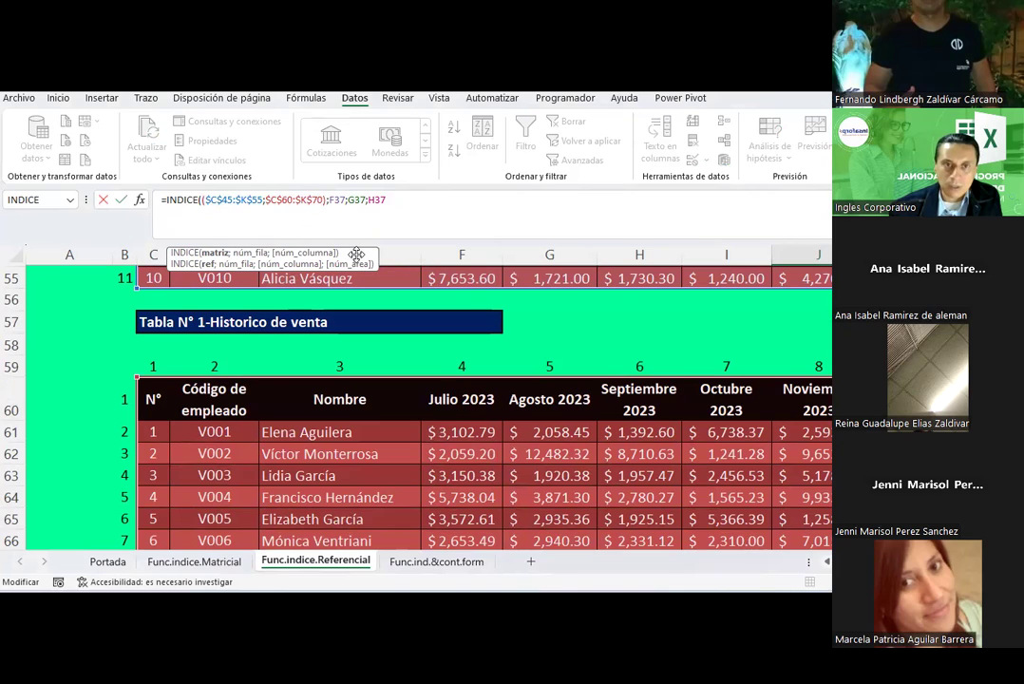
key("ctrl+Right")
key("End")
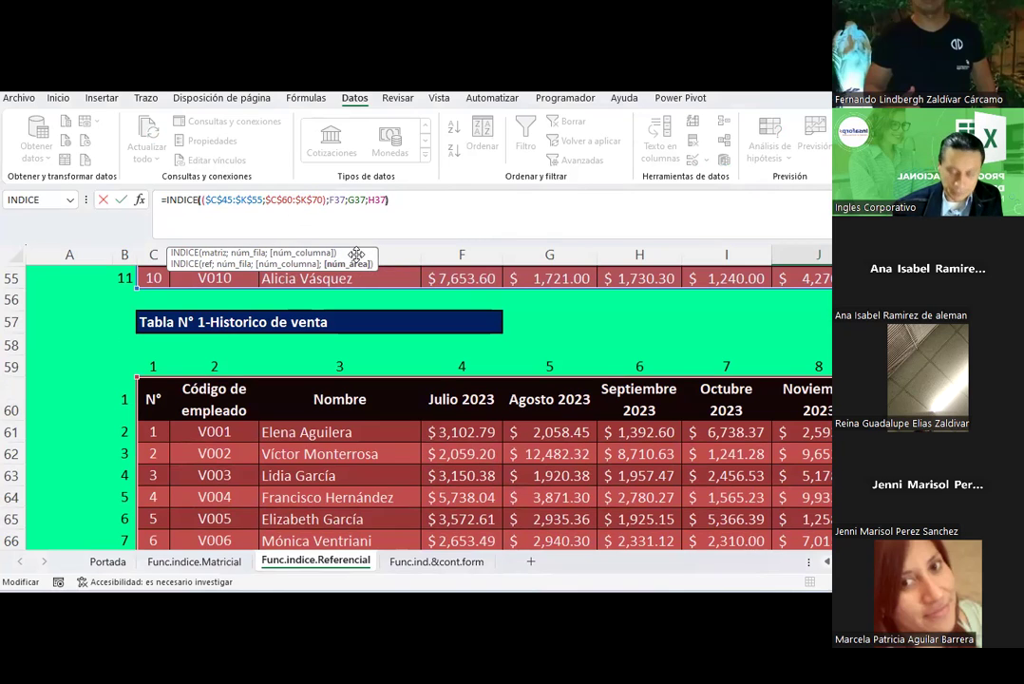
- Close the INDICE formula's parenthesis and commit it in J37
type(")")
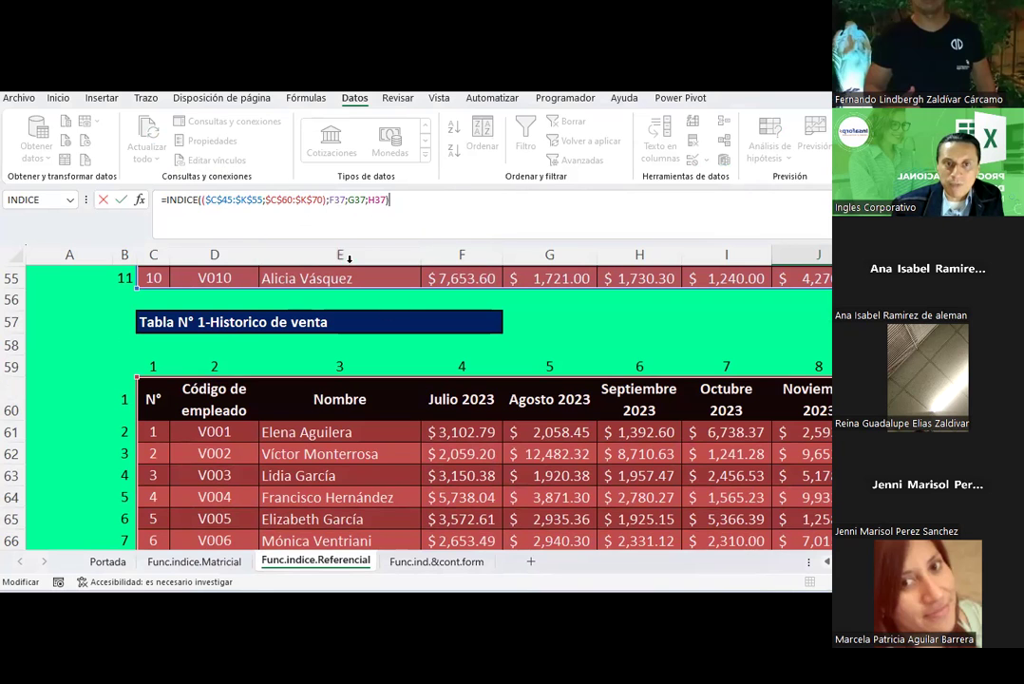
scroll(530, 354, "up", 7)
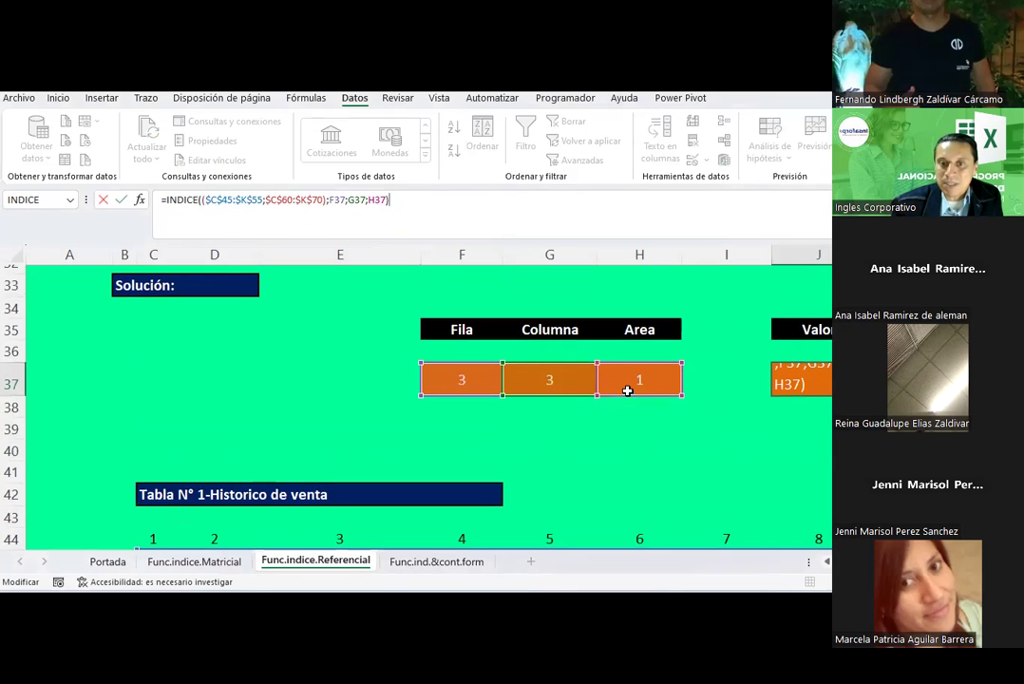
scroll(627, 391, "down", 3)
scroll(627, 390, "down", 2)
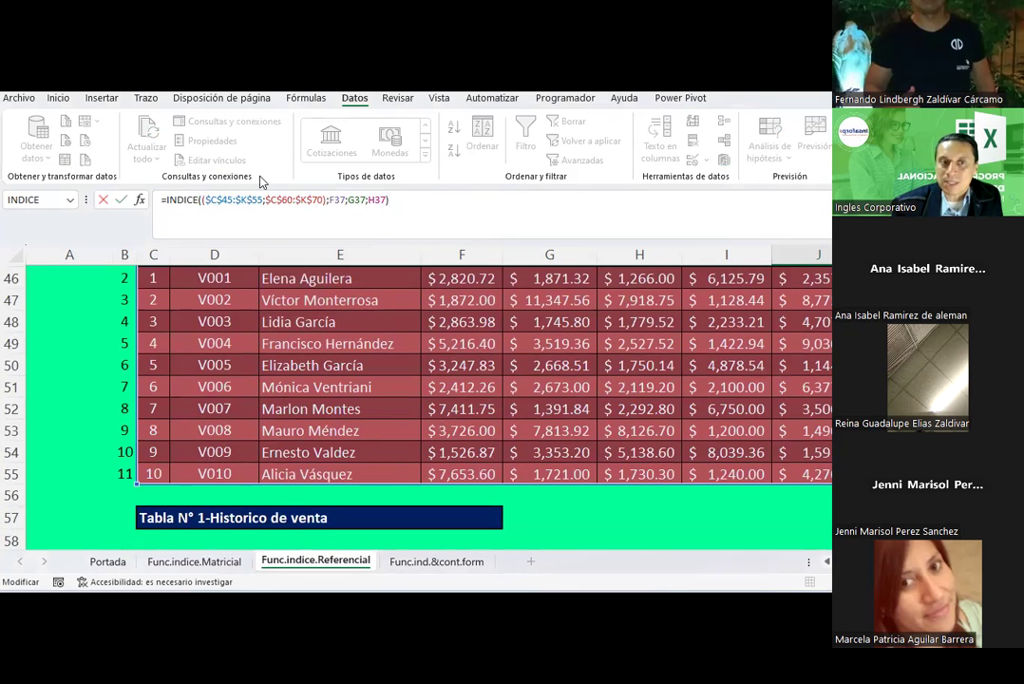
scroll(259, 344, "down", 4)
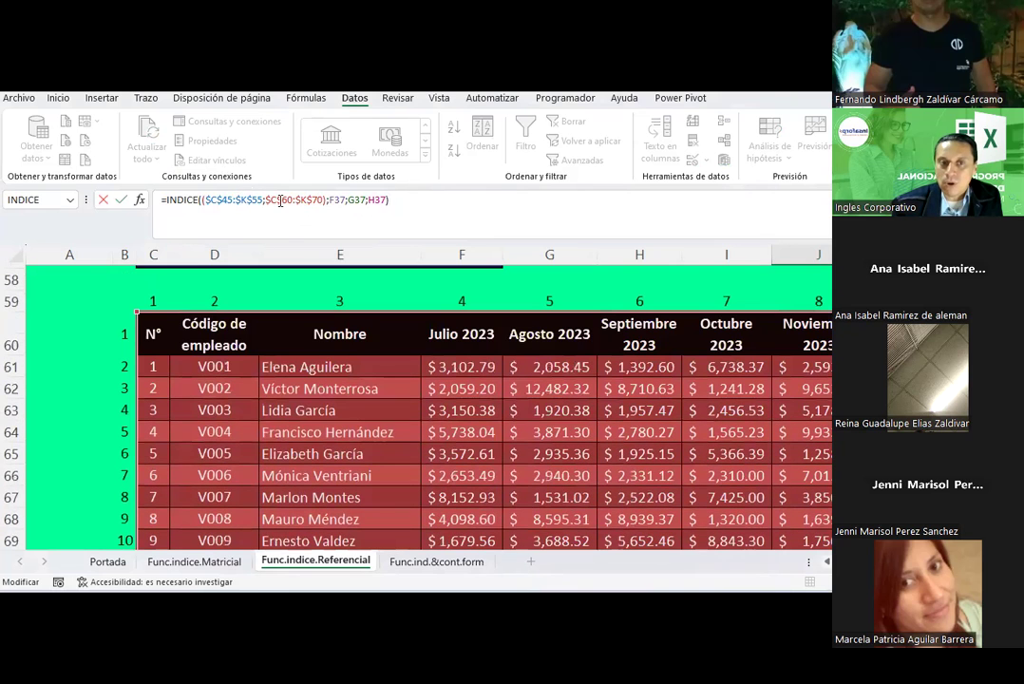
scroll(433, 309, "up", 6)
scroll(438, 309, "up", 4)
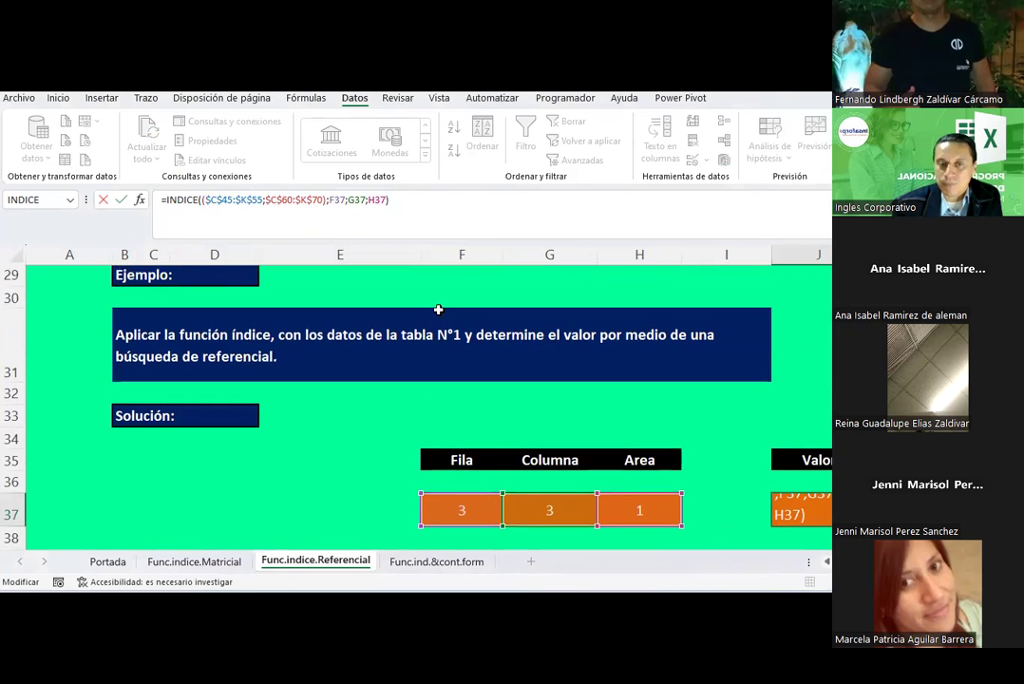
key("Return")
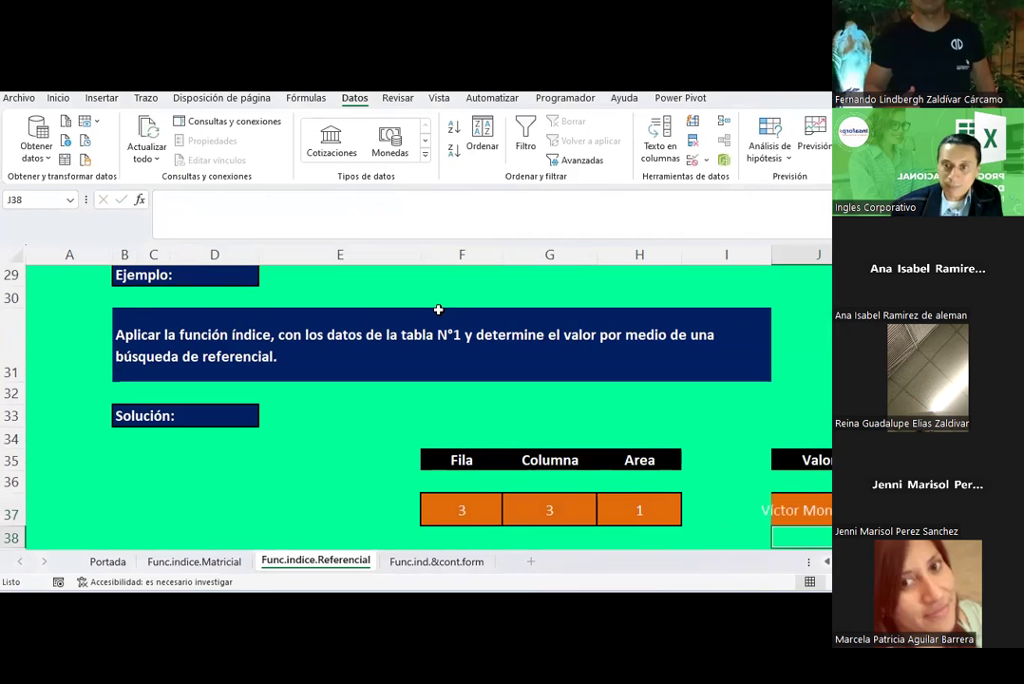
- Highlight row 47, the third data row of Tabla N° 1, to check J37's result
scroll(438, 309, "down", 3)
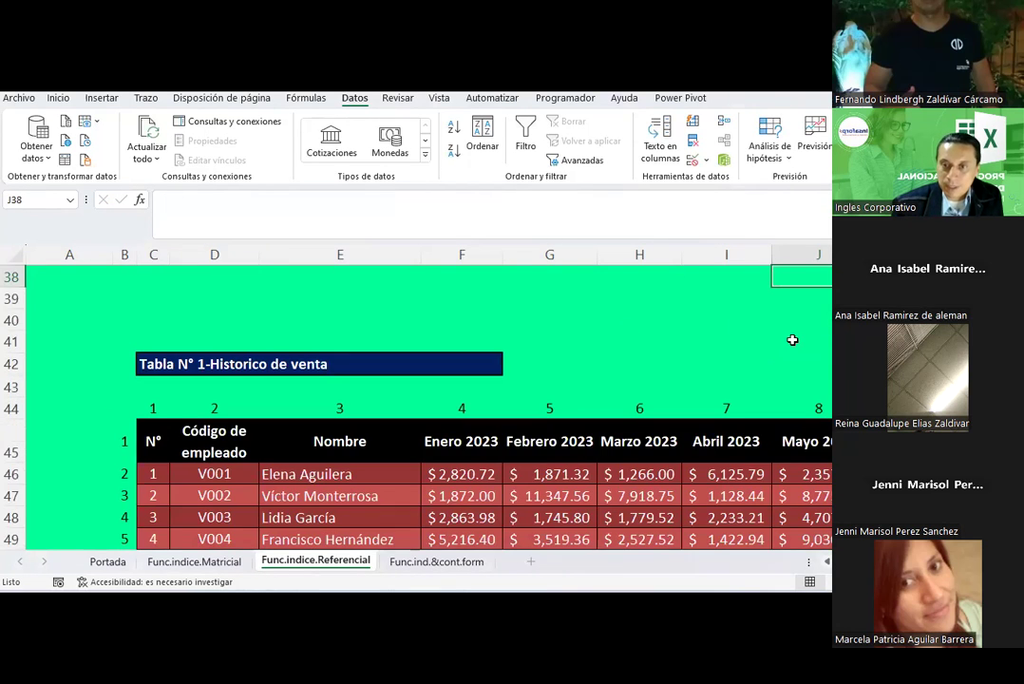
scroll(667, 286, "up", 2)
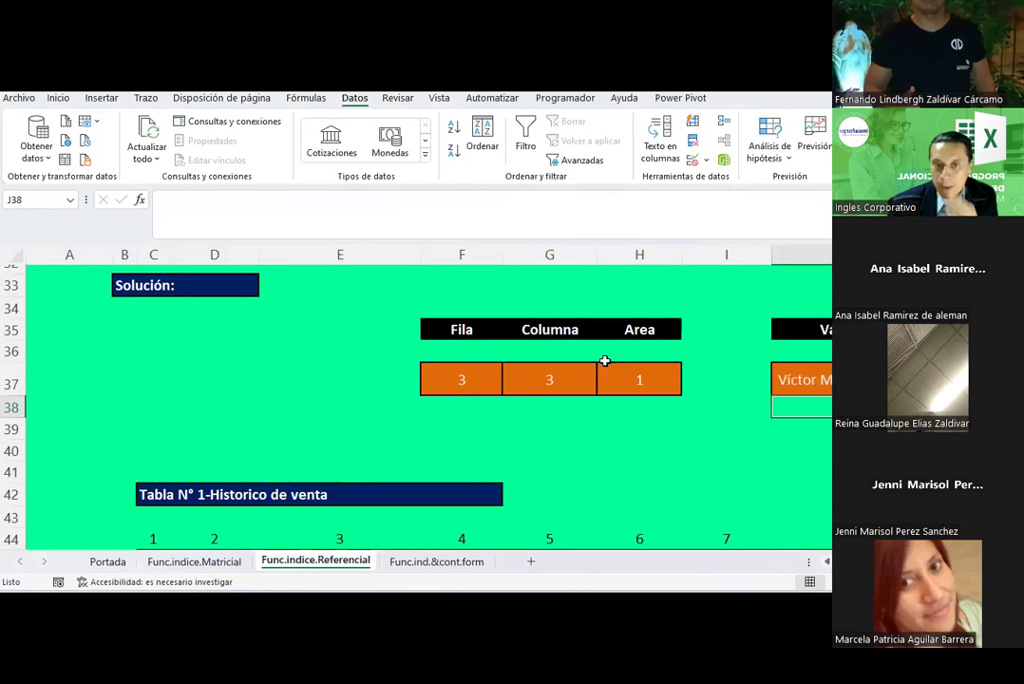
scroll(486, 400, "down", 1)
scroll(640, 336, "up", 1)
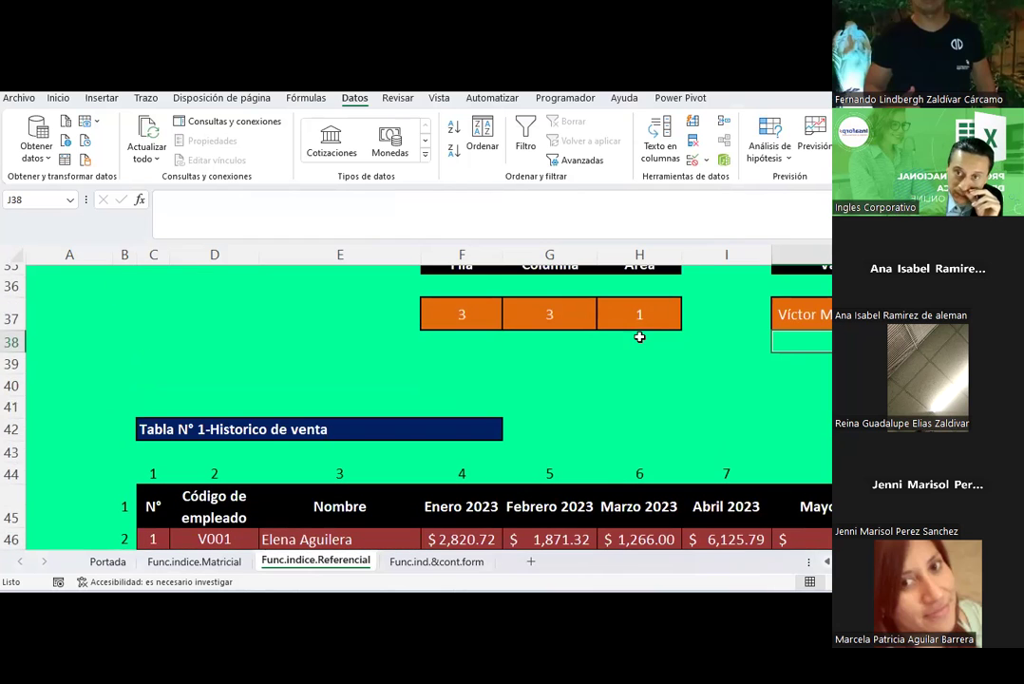
scroll(327, 423, "down", 1)
scroll(327, 422, "down", 1)
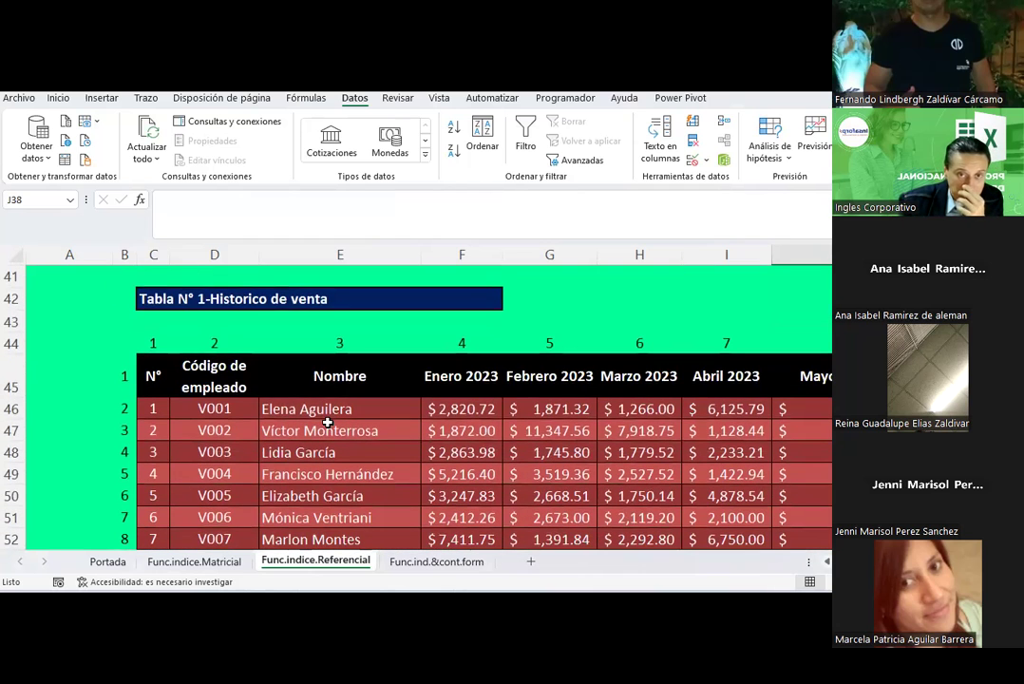
left_click(12, 430)
left_click_drag(339, 277, 396, 381)
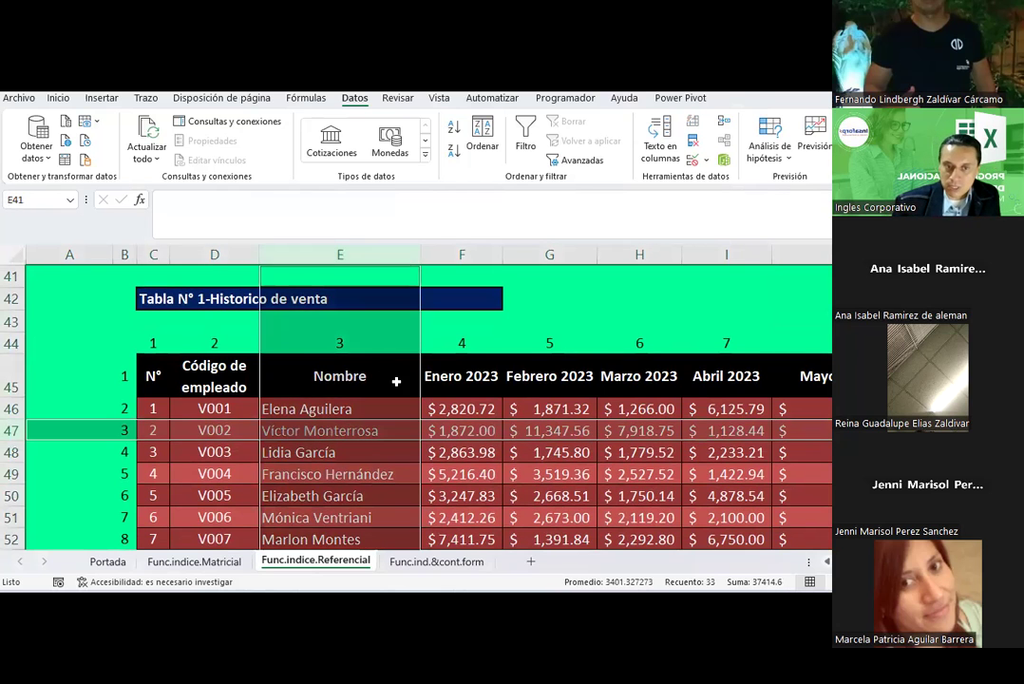
scroll(450, 371, "up", 1)
scroll(570, 380, "down", 1)
- Set the Area cell H37 to 2 from its dropdown list
left_click(660, 380)
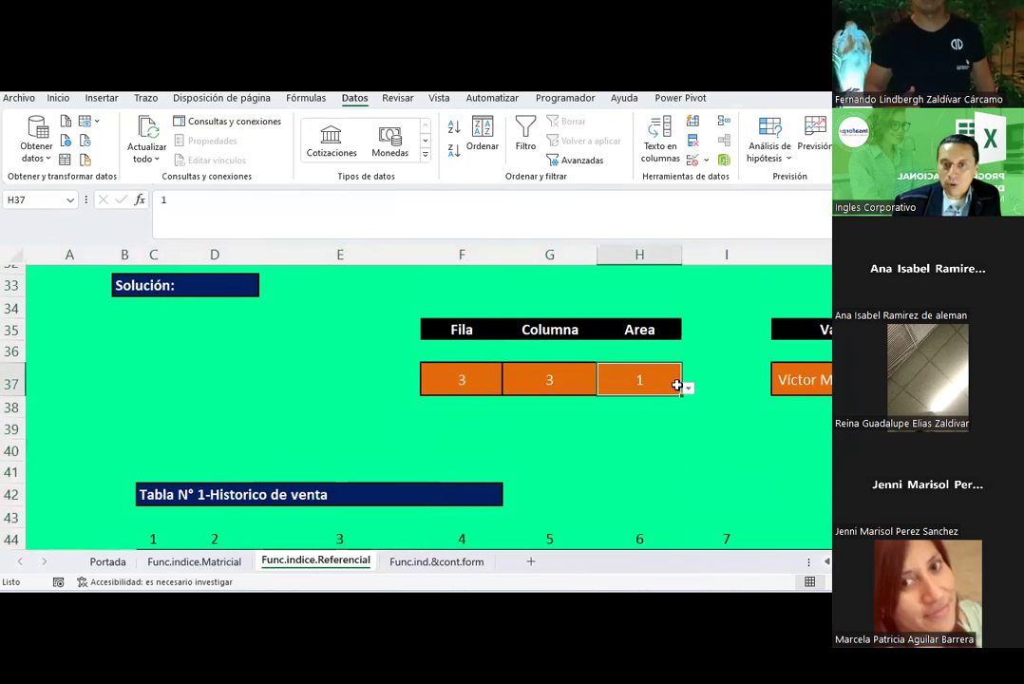
left_click(687, 389)
left_click(636, 415)
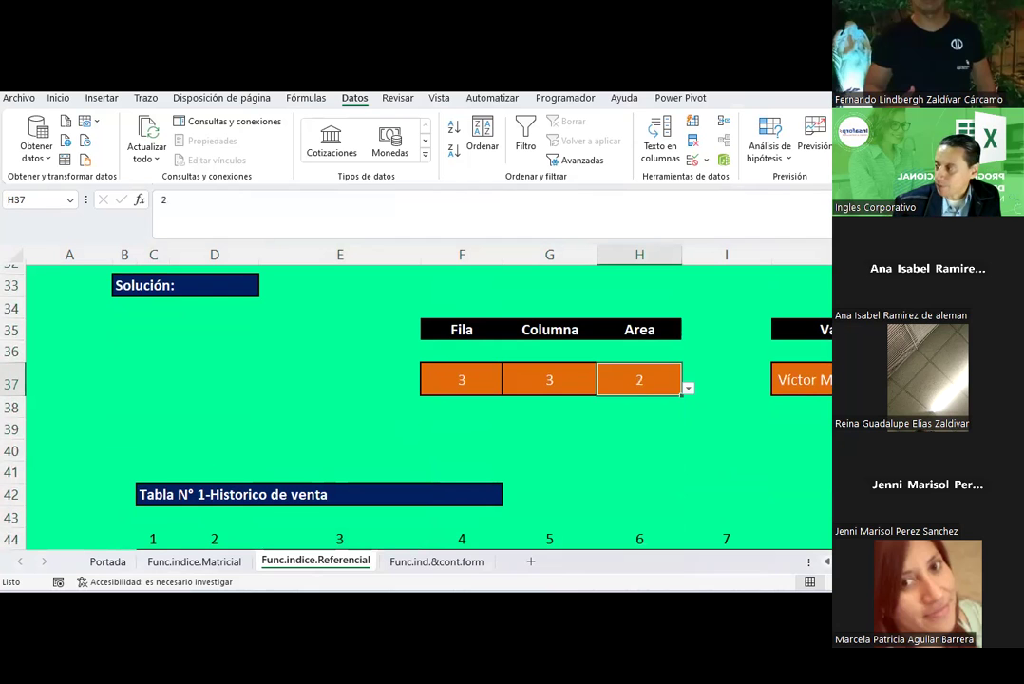
left_click(750, 414)
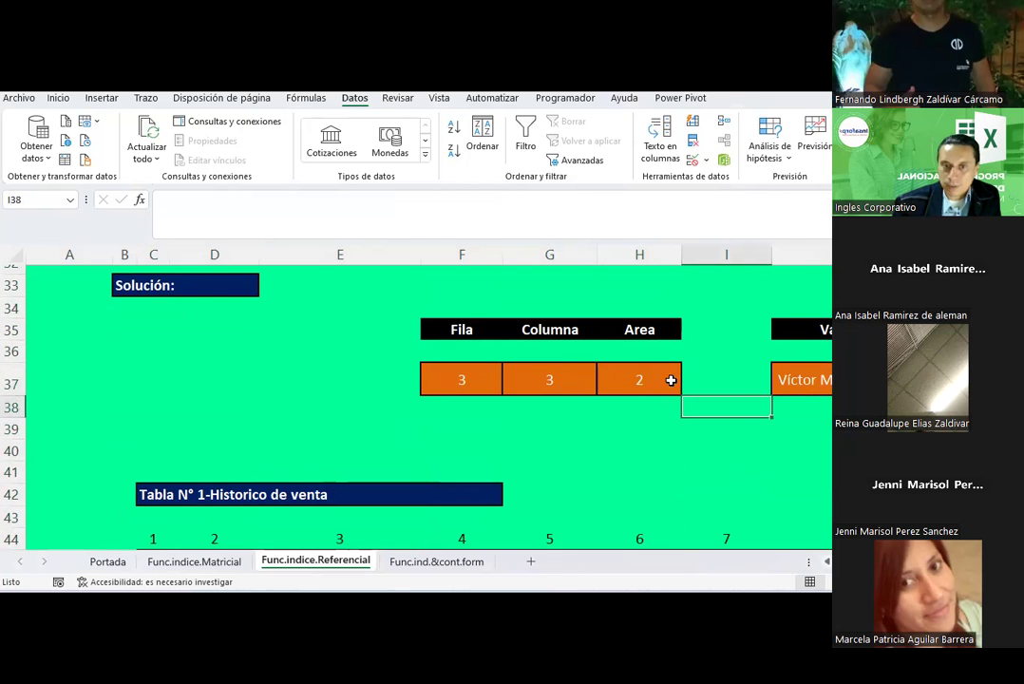
- Overwrite the employee name in E62 of the second sales table with a new name
scroll(461, 387, "down", 4)
scroll(461, 386, "down", 4)
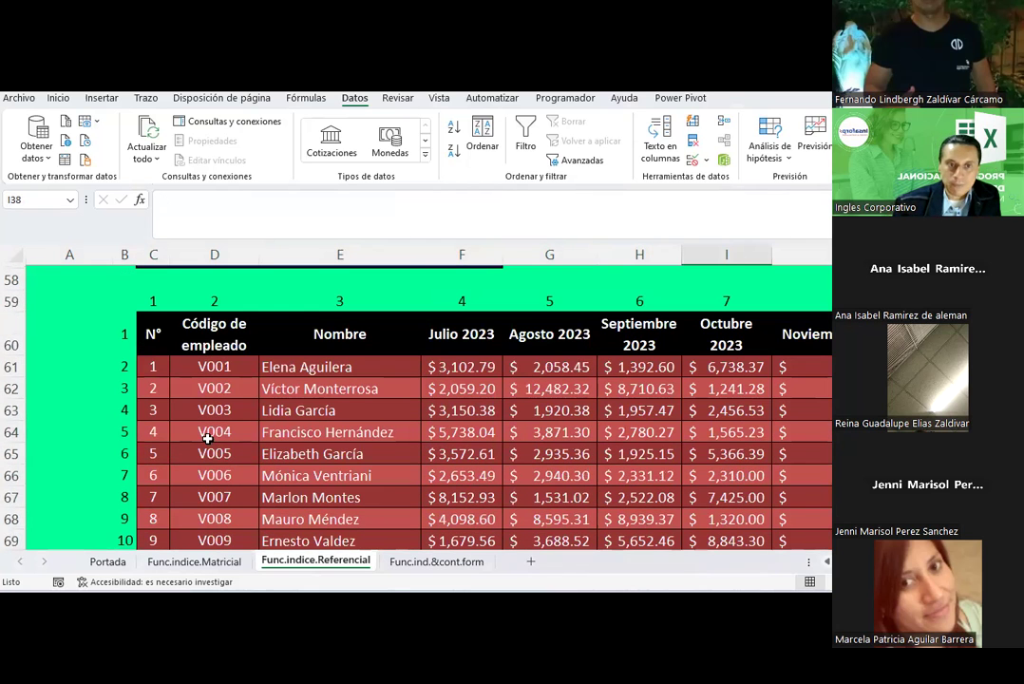
scroll(327, 456, "up", 2)
scroll(327, 400, "up", 1)
scroll(326, 404, "up", 1)
scroll(326, 404, "down", 4)
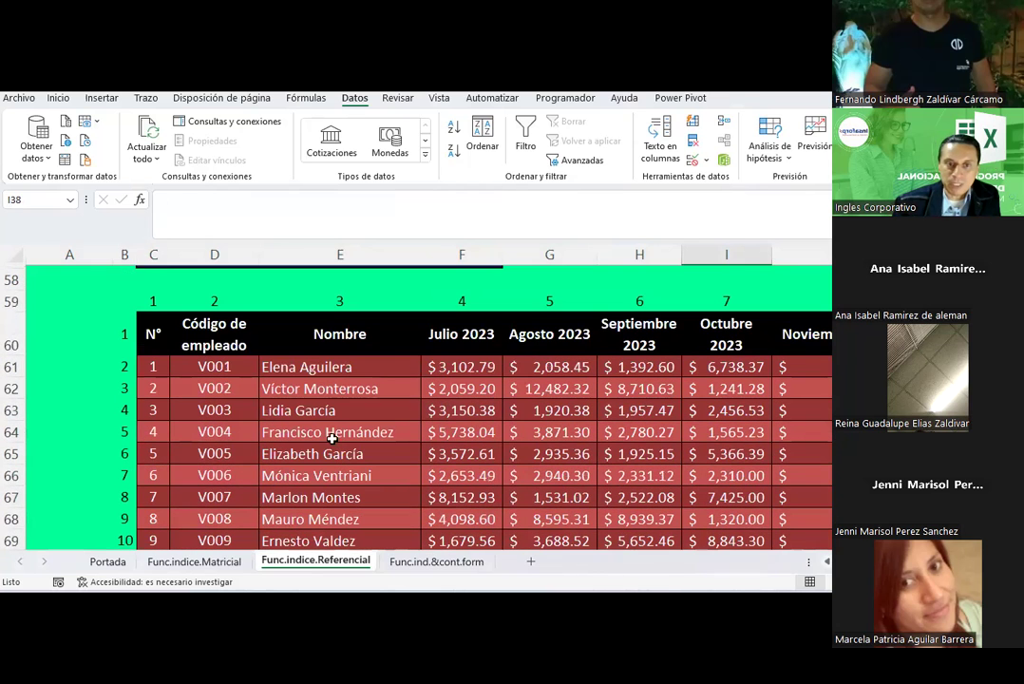
left_click(330, 392)
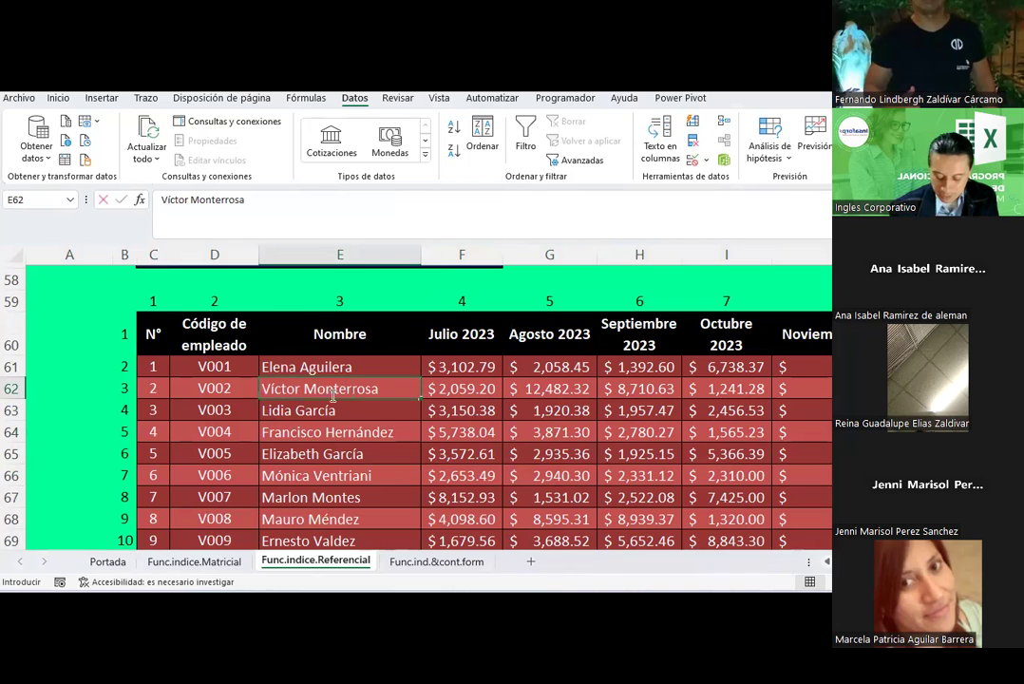
type("Ana Isa")
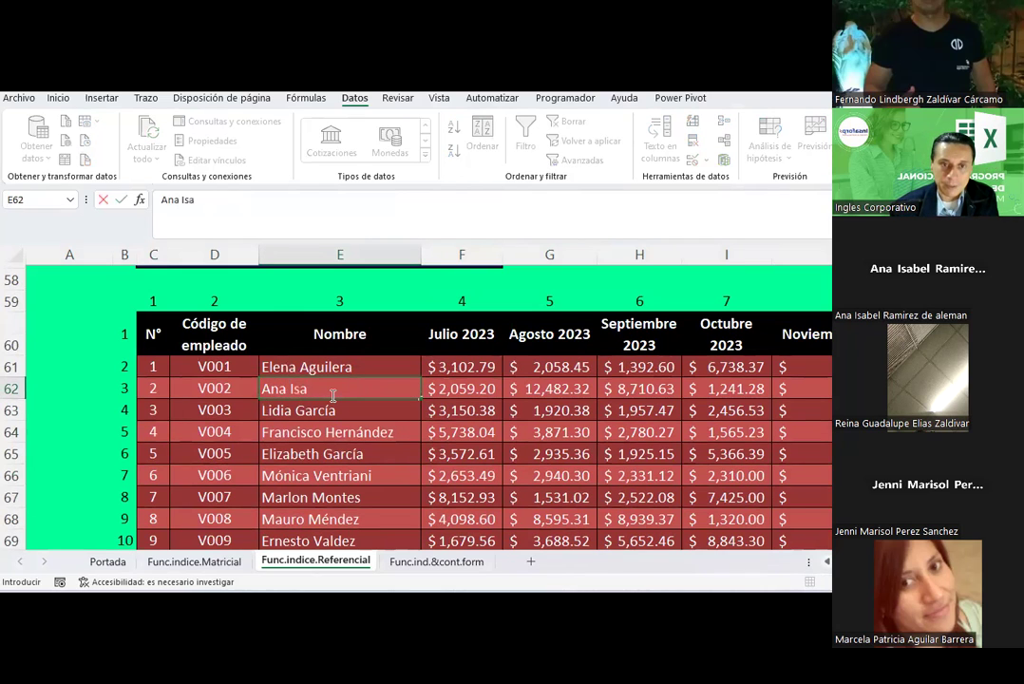
type(" Rami")
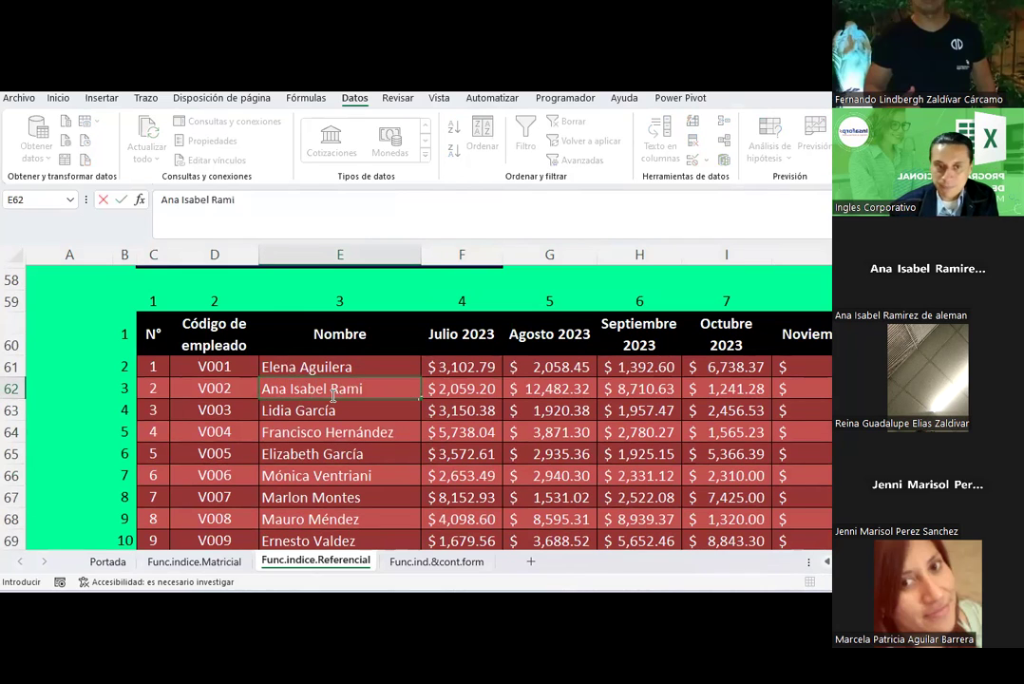
type("z")
key("Return")
scroll(332, 397, "up", 5)
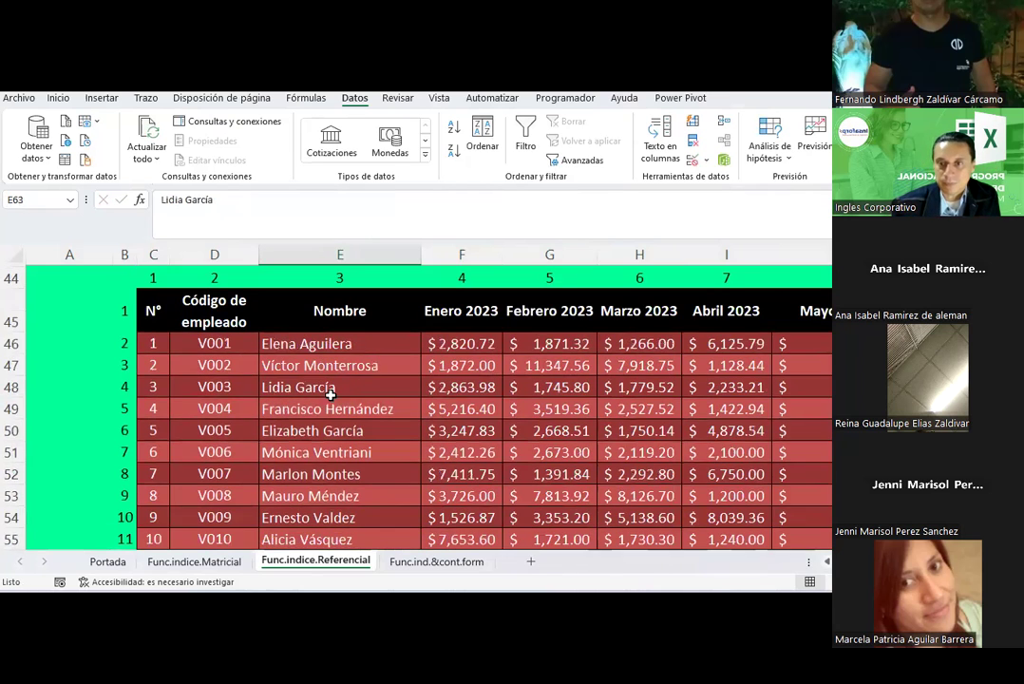
scroll(330, 396, "up", 4)
scroll(331, 395, "up", 1)
left_click(802, 444)
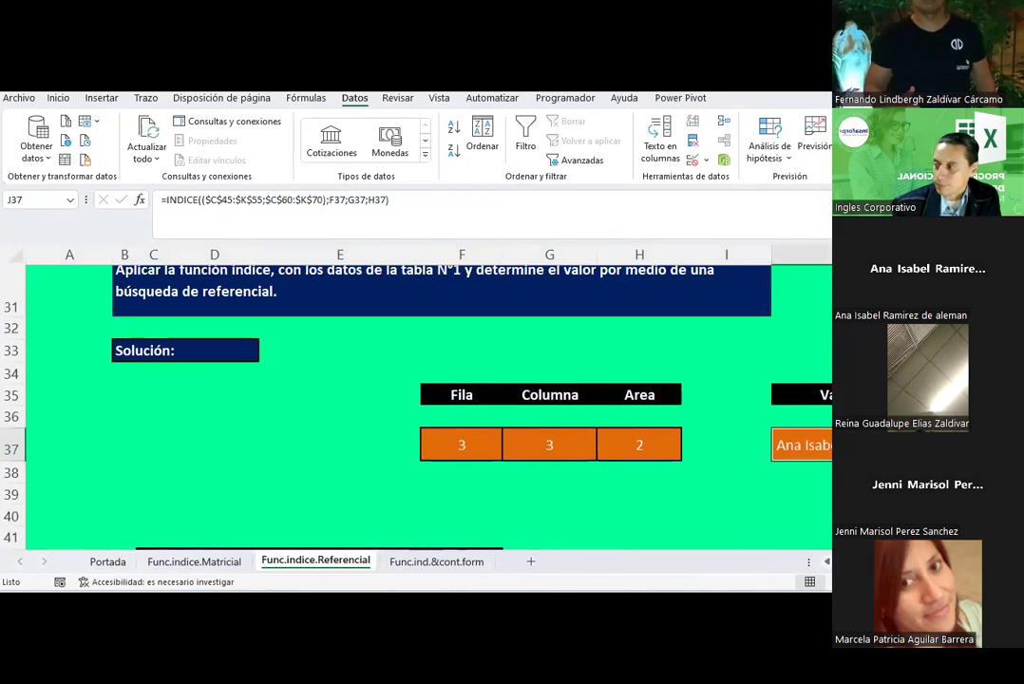
left_click(536, 336)
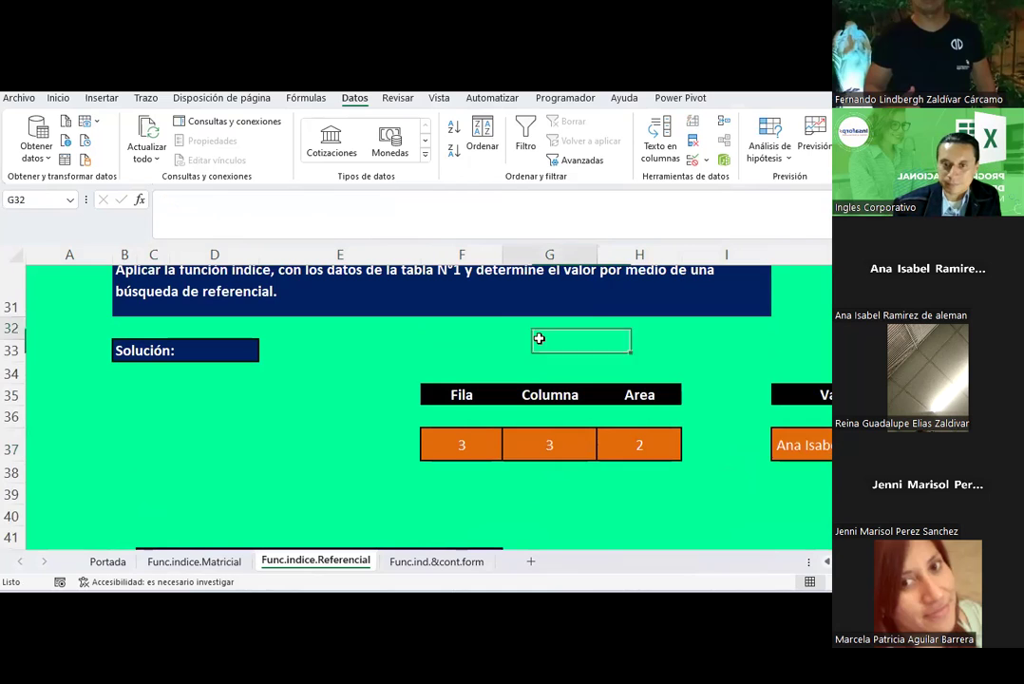
left_click(819, 437)
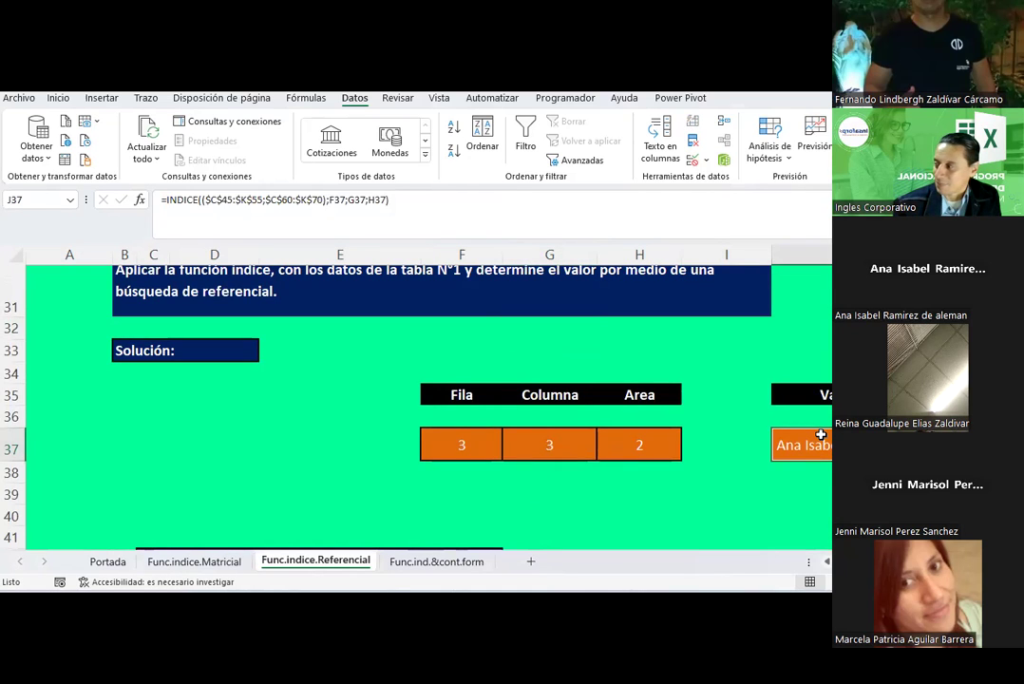
left_click(139, 200)
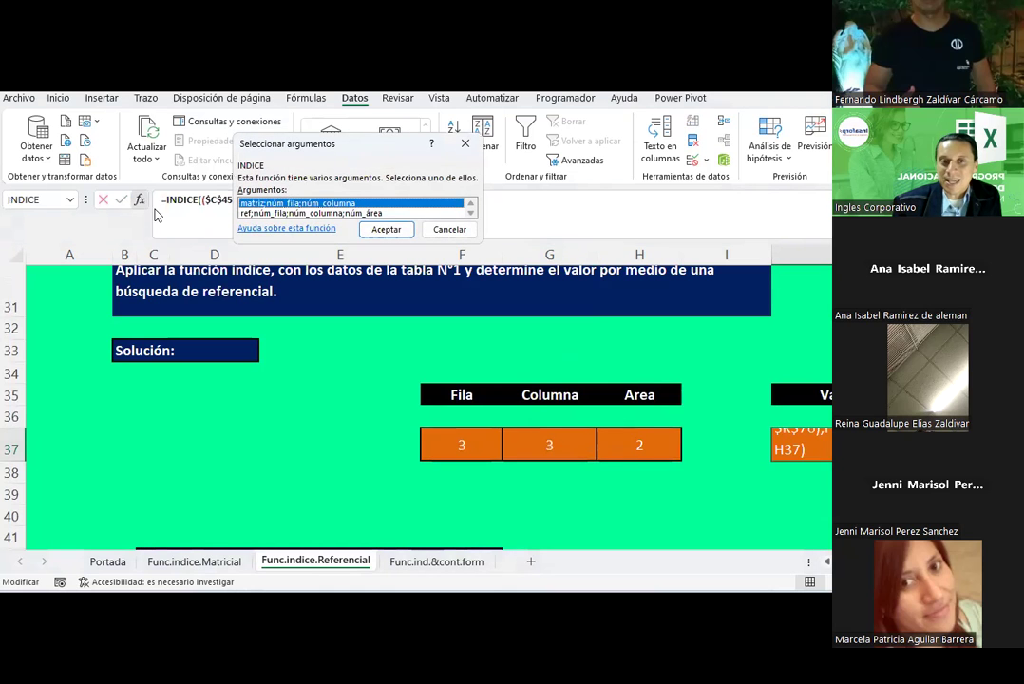
left_click(322, 213)
left_click(386, 229)
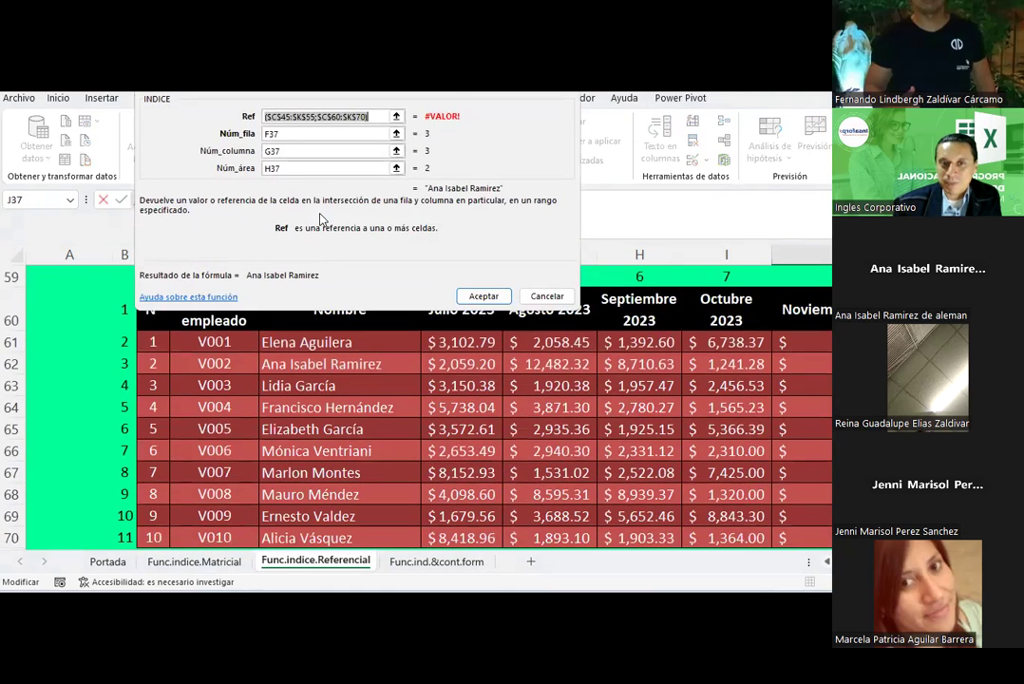
left_click(382, 117)
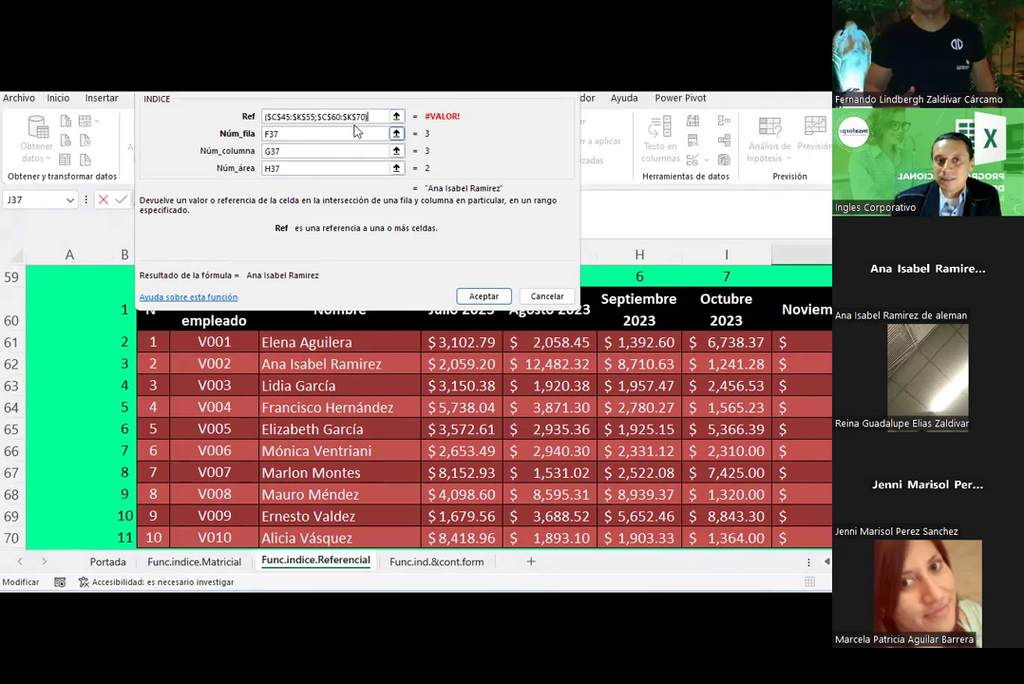
left_click(288, 119)
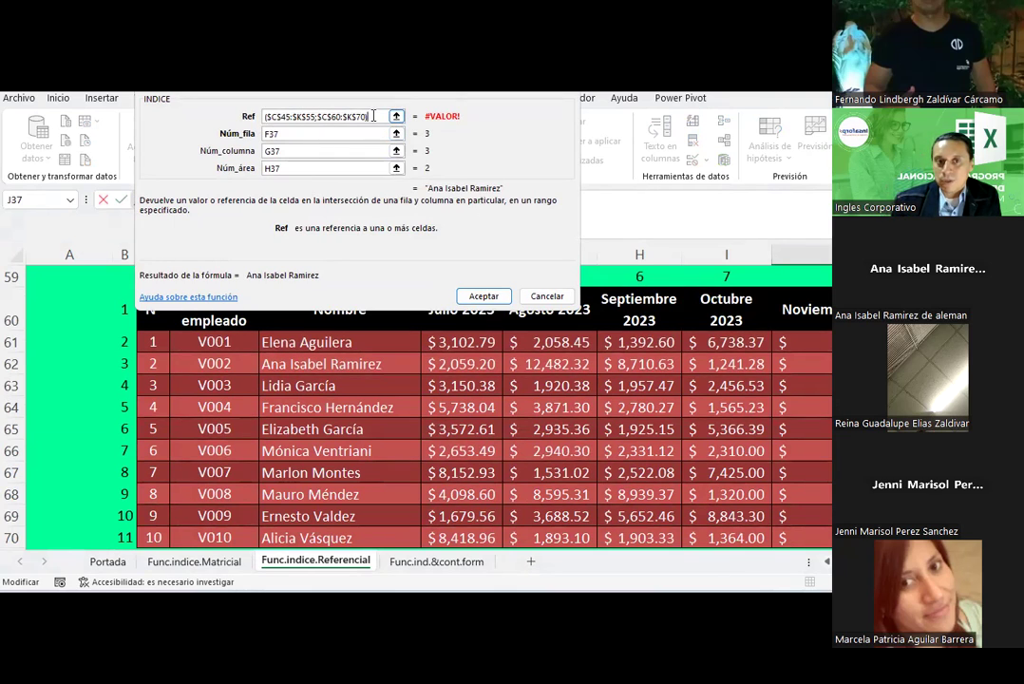
left_click_drag(373, 116, 290, 116)
- Clear J37 and insert the reference form of the INDICE function
scroll(827, 388, "up", 1)
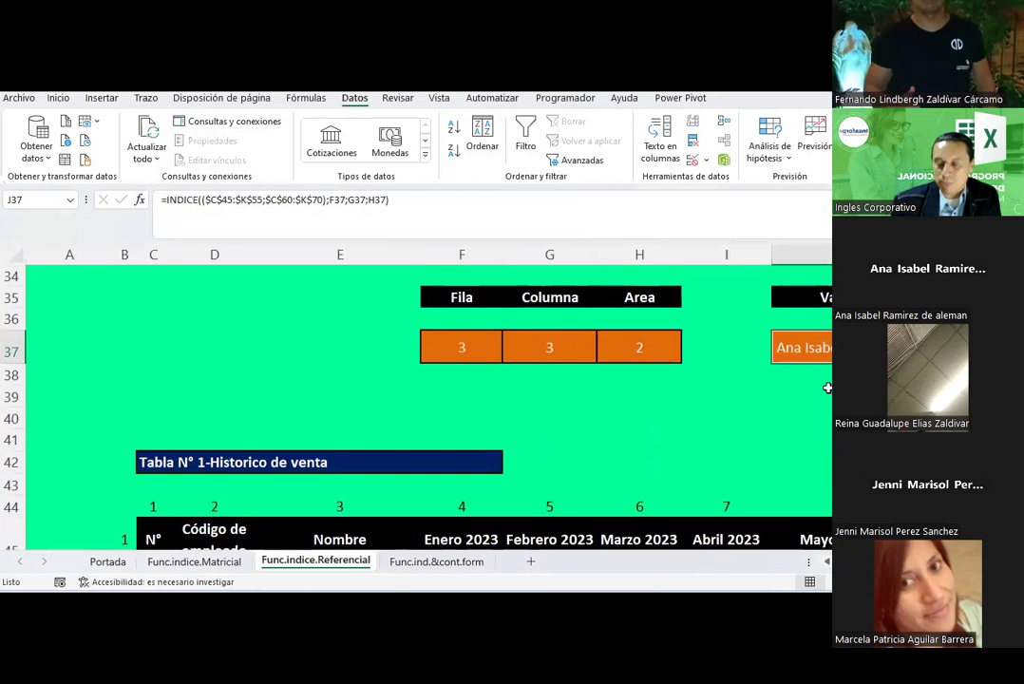
key("Delete")
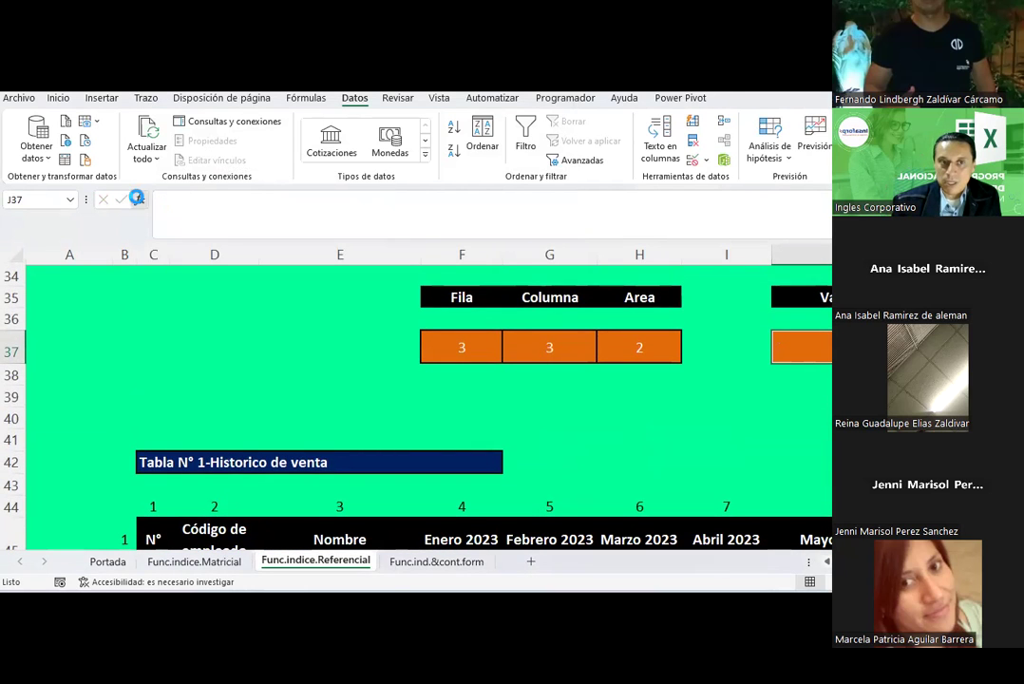
left_click(139, 201)
key("Return")
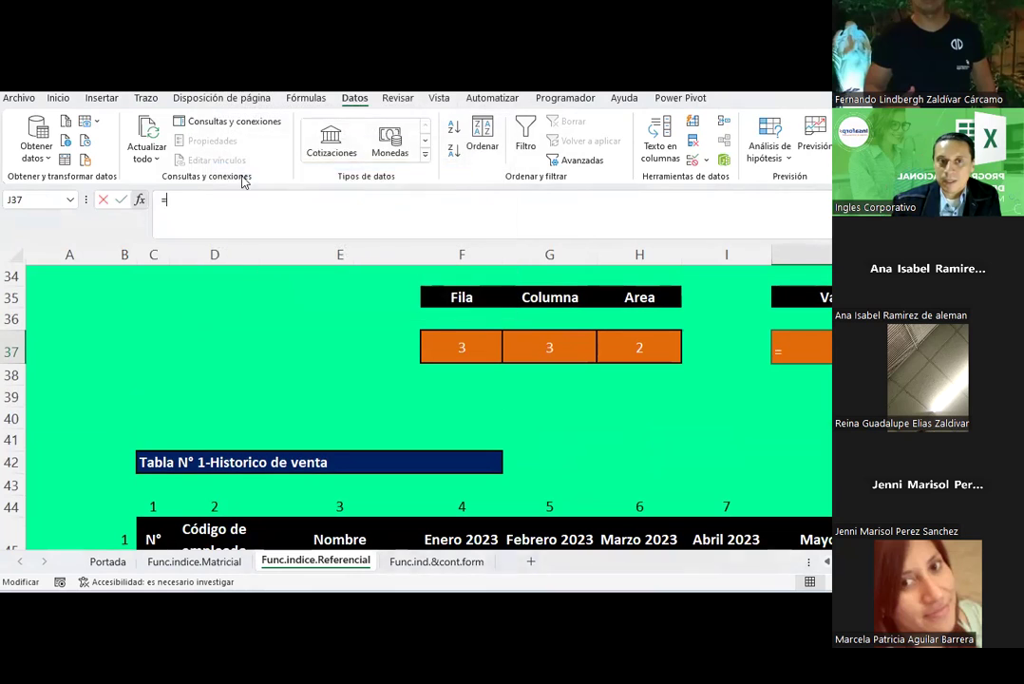
left_click(278, 214)
double_click(278, 214)
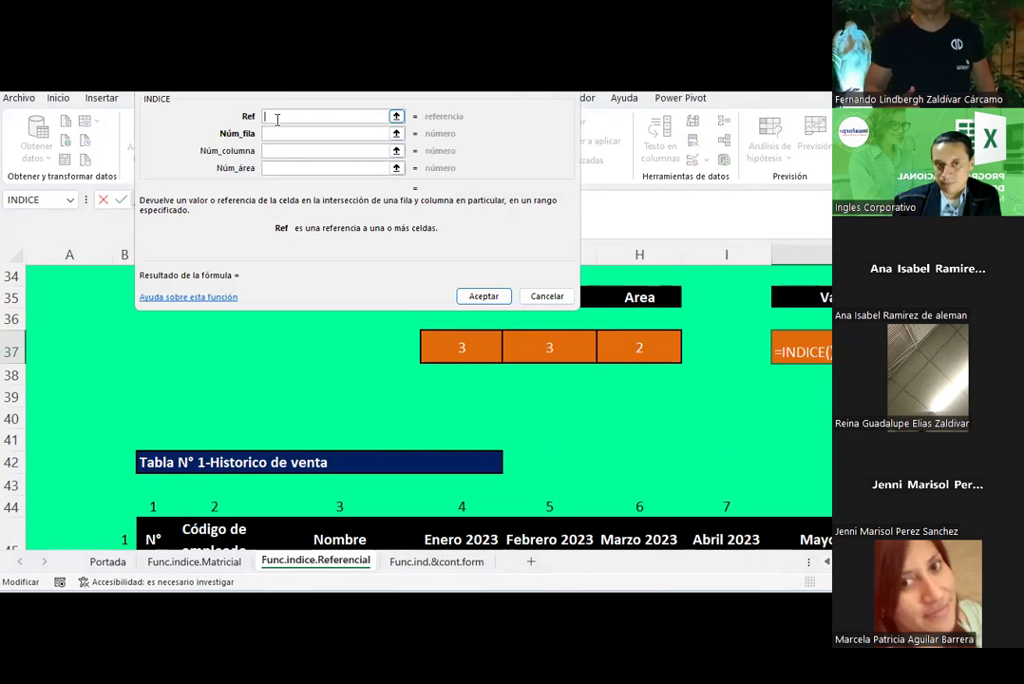
- Open the Ref argument with '(' and enter the first table as absolute $C$45:$K$55
type("(")
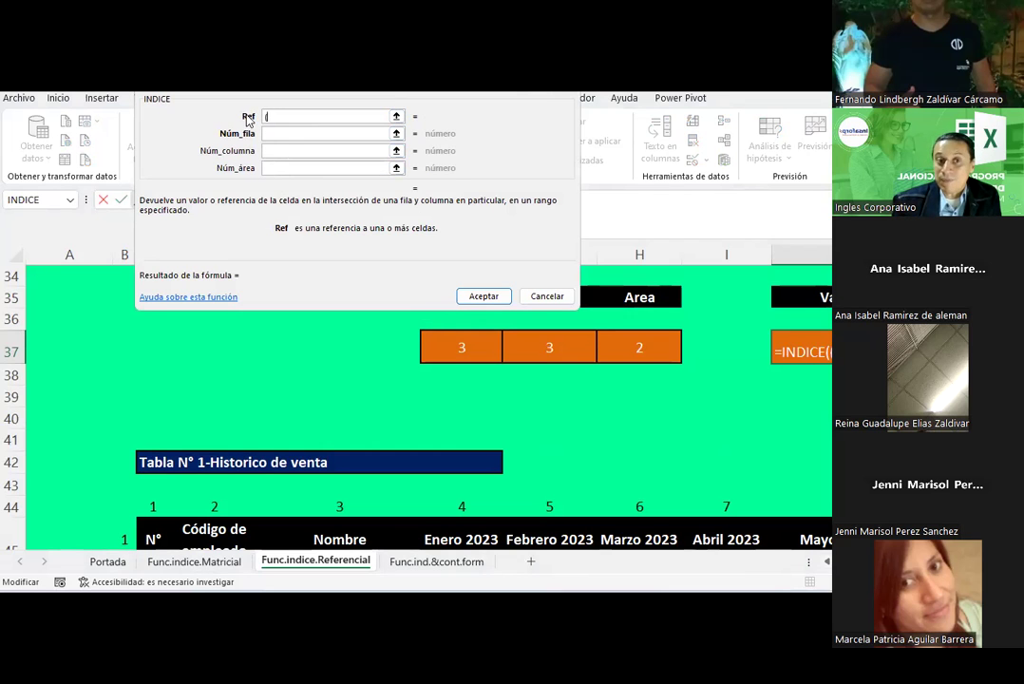
scroll(191, 463, "down", 2)
scroll(192, 463, "down", 1)
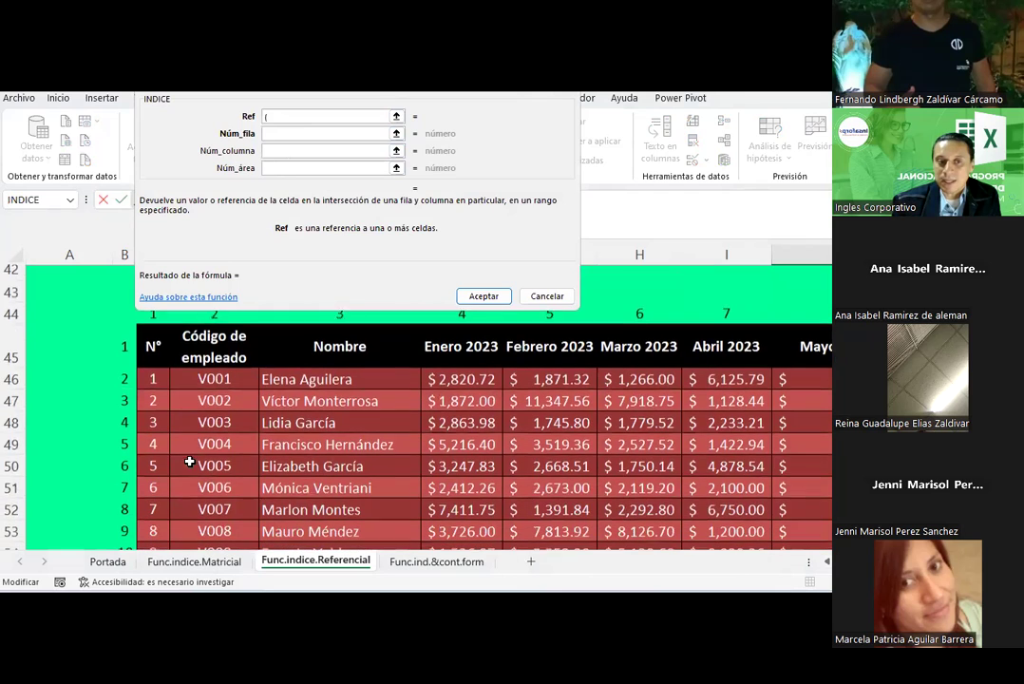
mouse_move(147, 333)
left_mouse_down()
mouse_move(768, 485)
mouse_move(802, 517)
left_mouse_up()
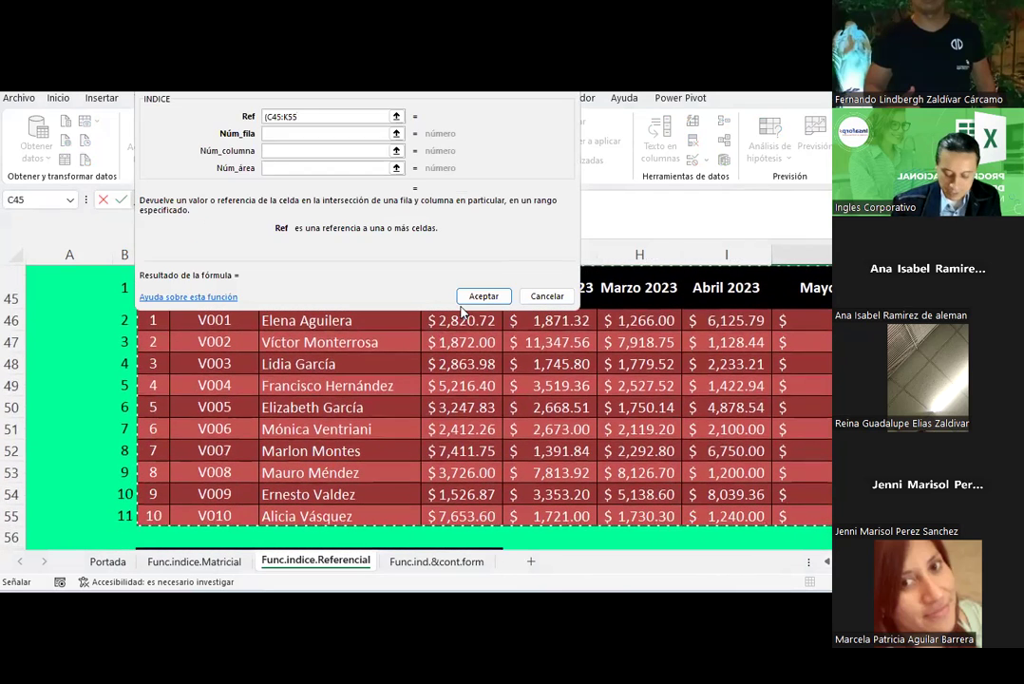
key("F4")
scroll(463, 311, "up", 4)
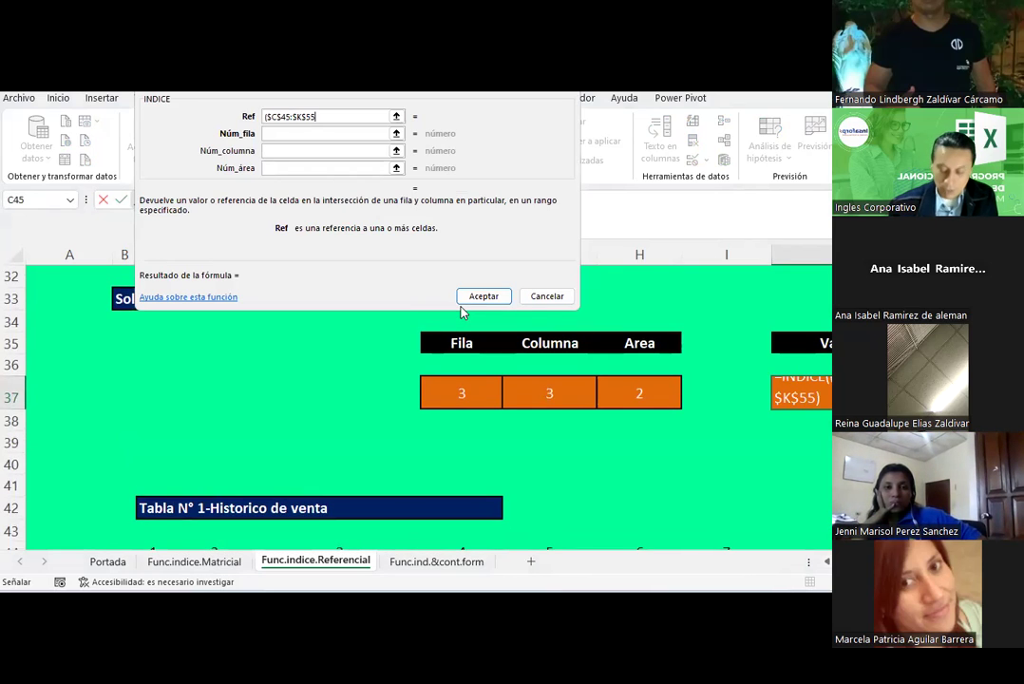
key("F2")
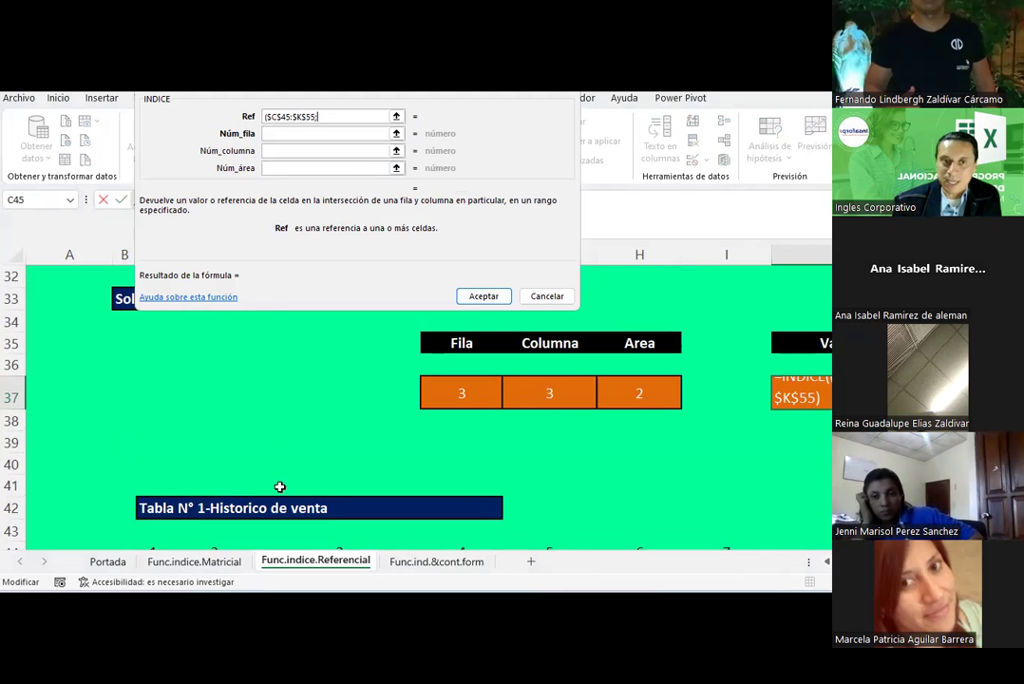
- Select the July–October table as the second area and delete the inserted range name
scroll(280, 487, "down", 4)
scroll(275, 464, "down", 3)
scroll(180, 381, "down", 1)
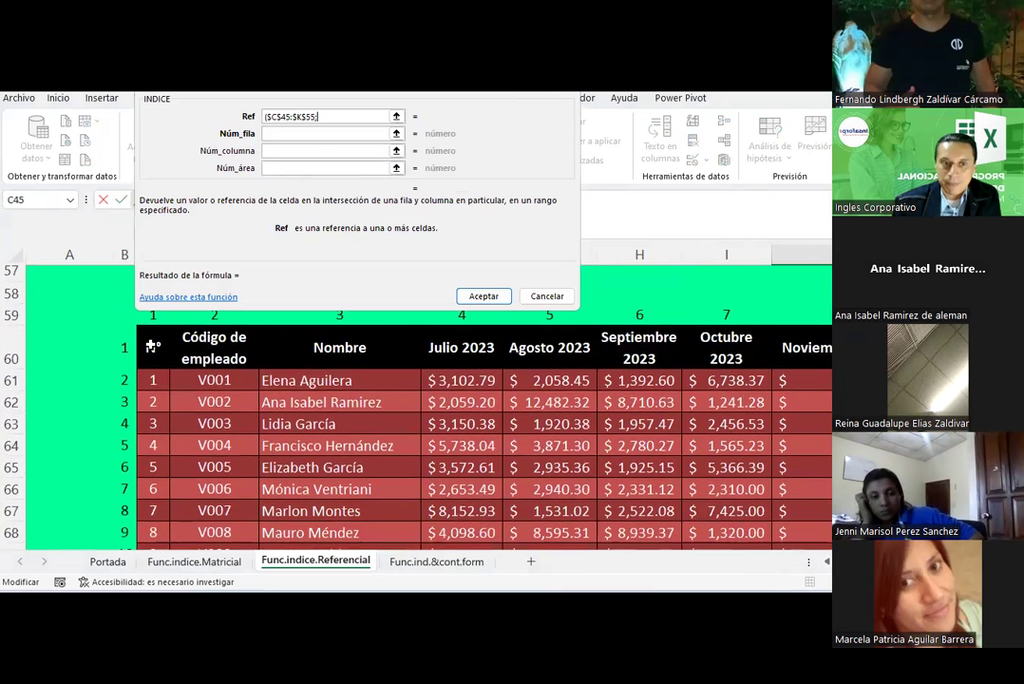
left_click_drag(152, 347, 798, 517)
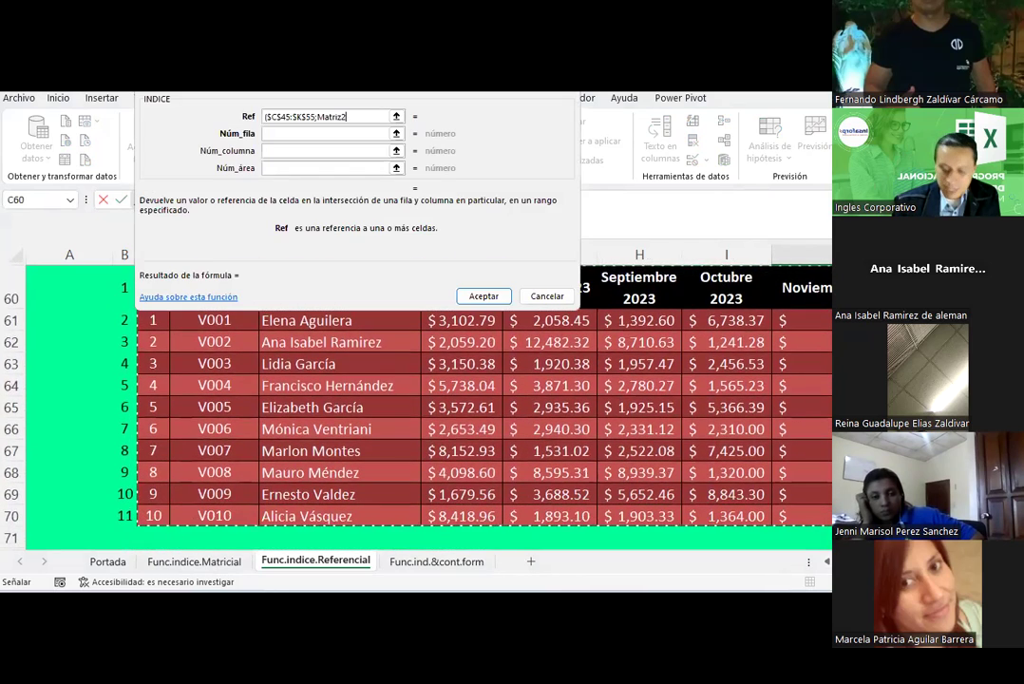
scroll(427, 399, "up", 9)
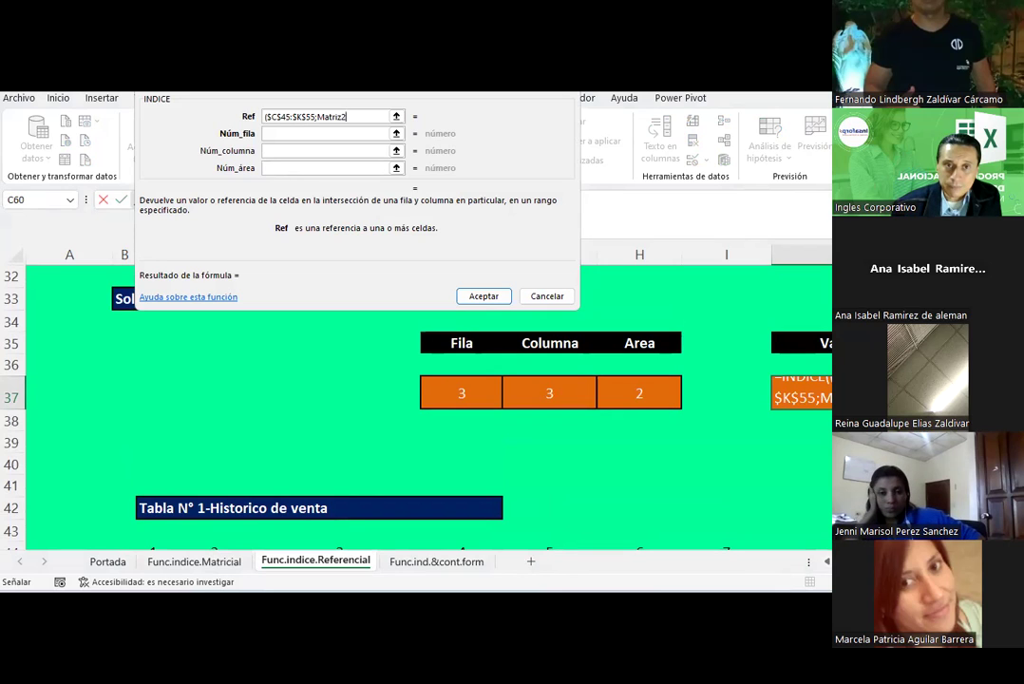
key("BackSpace")
key("BackSpace")
key("BackSpace")
key("BackSpace")
key("BackSpace")
key("BackSpace")
key("BackSpace")
- Reselect the July–October table from C60, remove the auto-inserted Matriz2 name, and uncover columns C–E
scroll(320, 496, "down", 1)
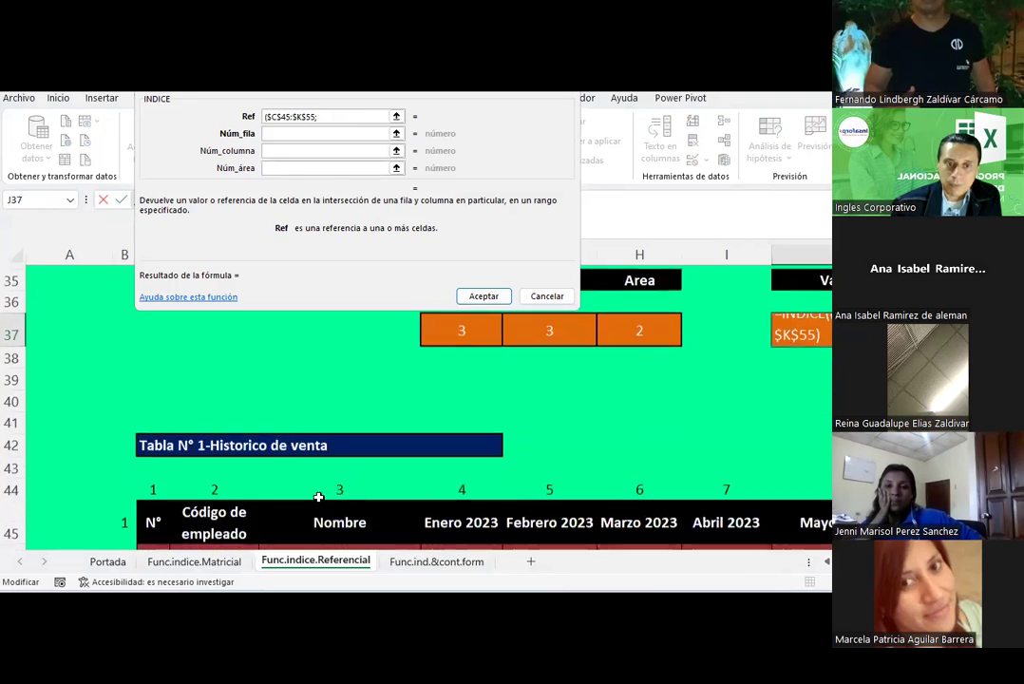
scroll(285, 489, "down", 4)
scroll(241, 480, "down", 5)
scroll(233, 470, "down", 1)
scroll(227, 462, "up", 3)
left_click(153, 348)
left_click_drag(153, 347, 814, 516)
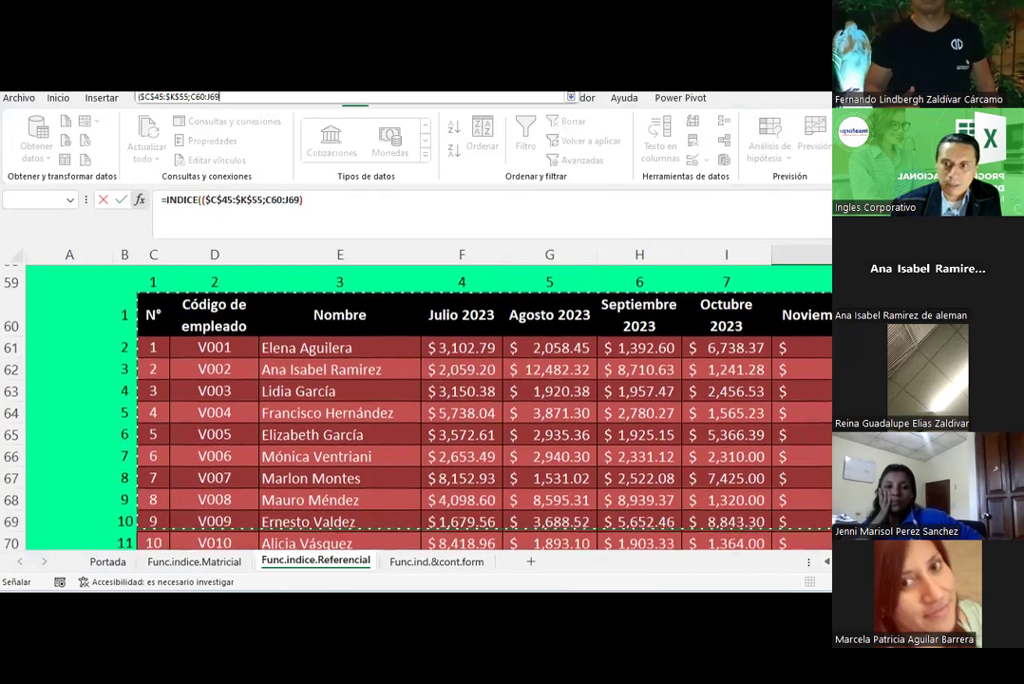
key("BackSpace")
key("BackSpace")
key("BackSpace")
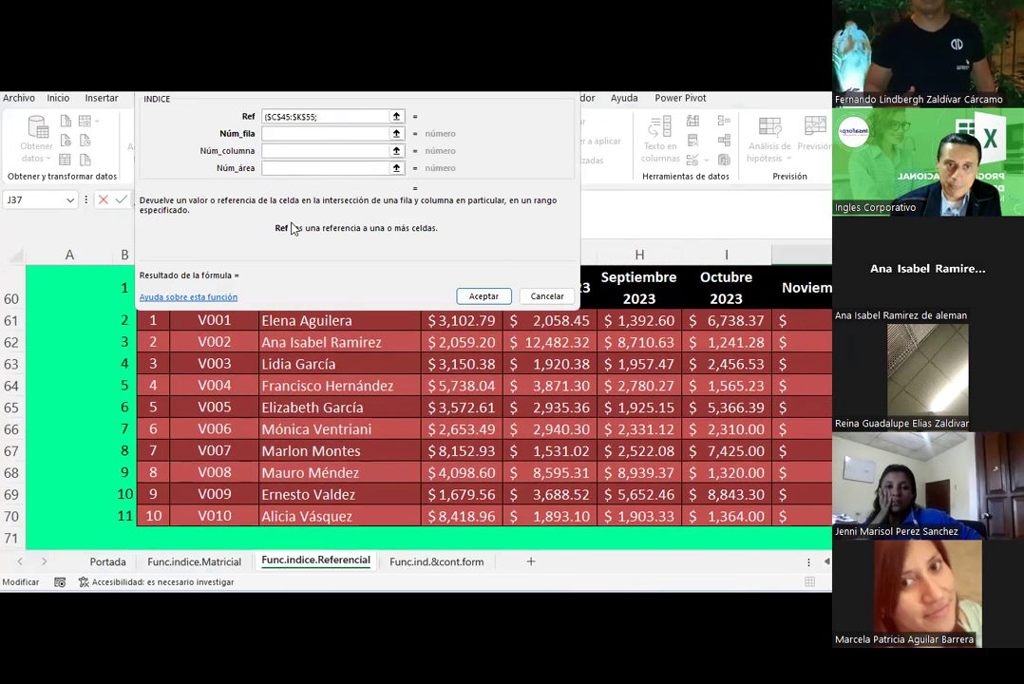
scroll(269, 373, "up", 2)
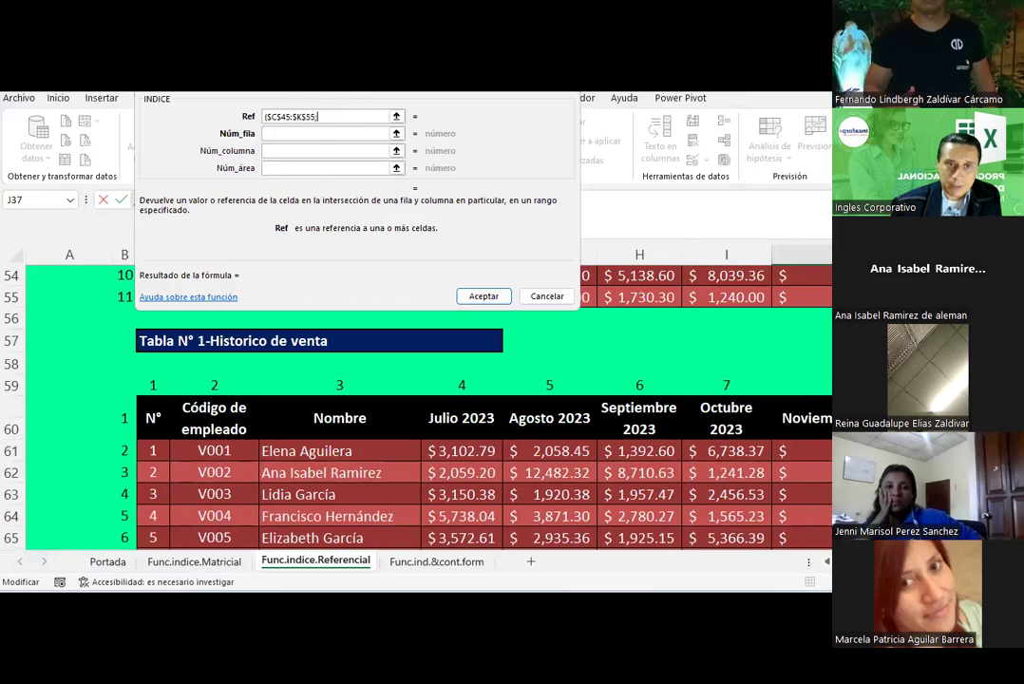
left_click_drag(361, 77, 575, 102)
type("c60")
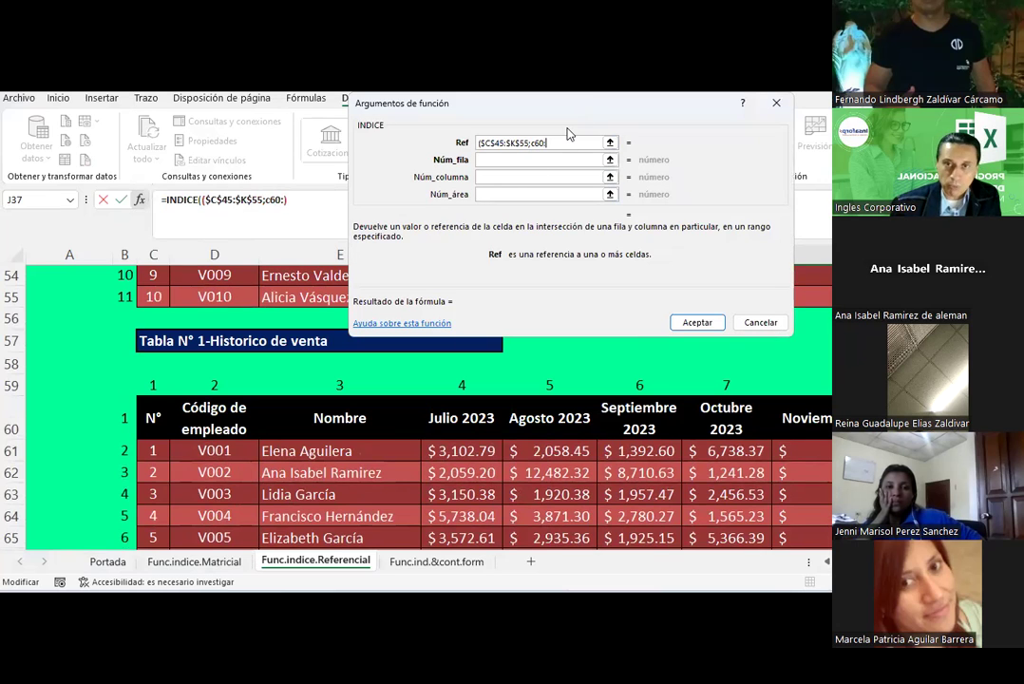
- Edit the Ref's second range to c60:$K$70 and review both table ranges
type(":")
scroll(427, 409, "down", 3)
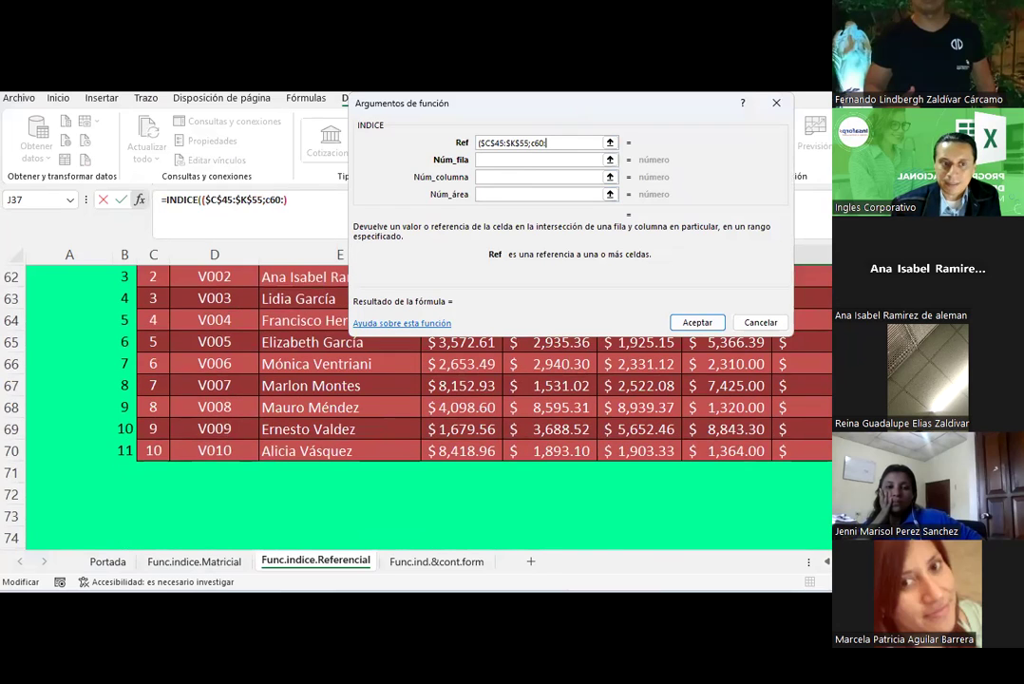
type("9")
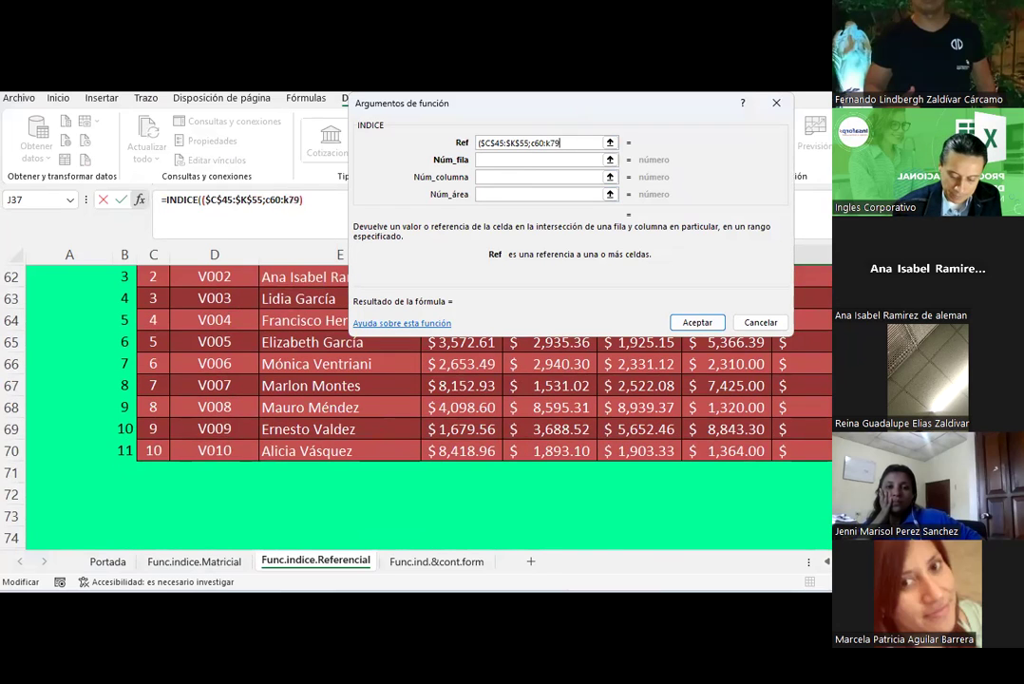
key("F4")
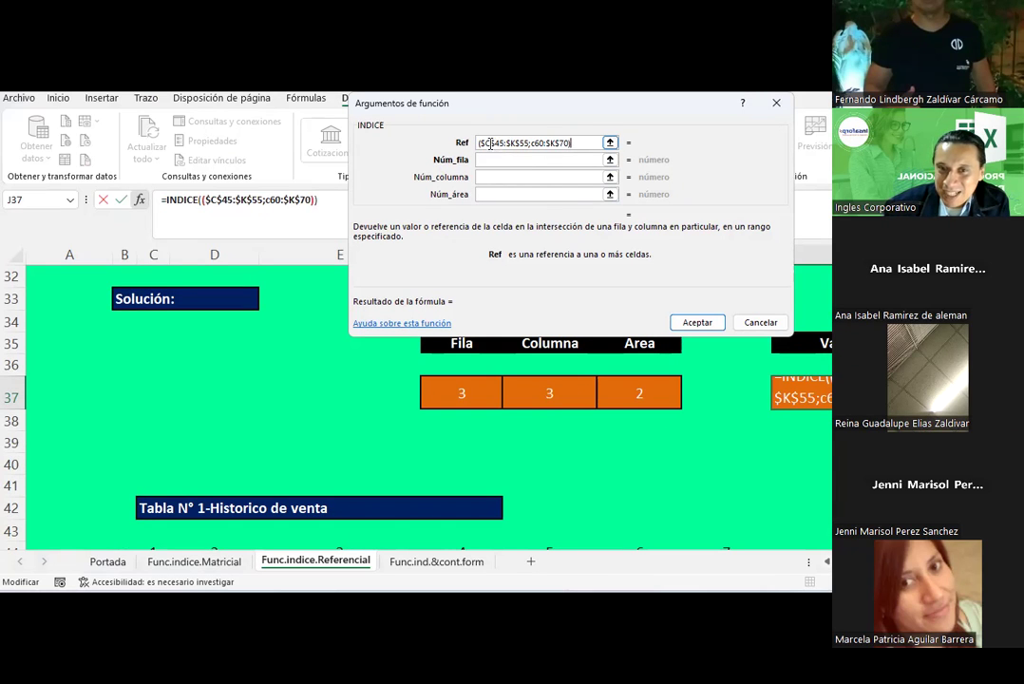
left_click_drag(478, 143, 571, 144)
left_click(529, 143)
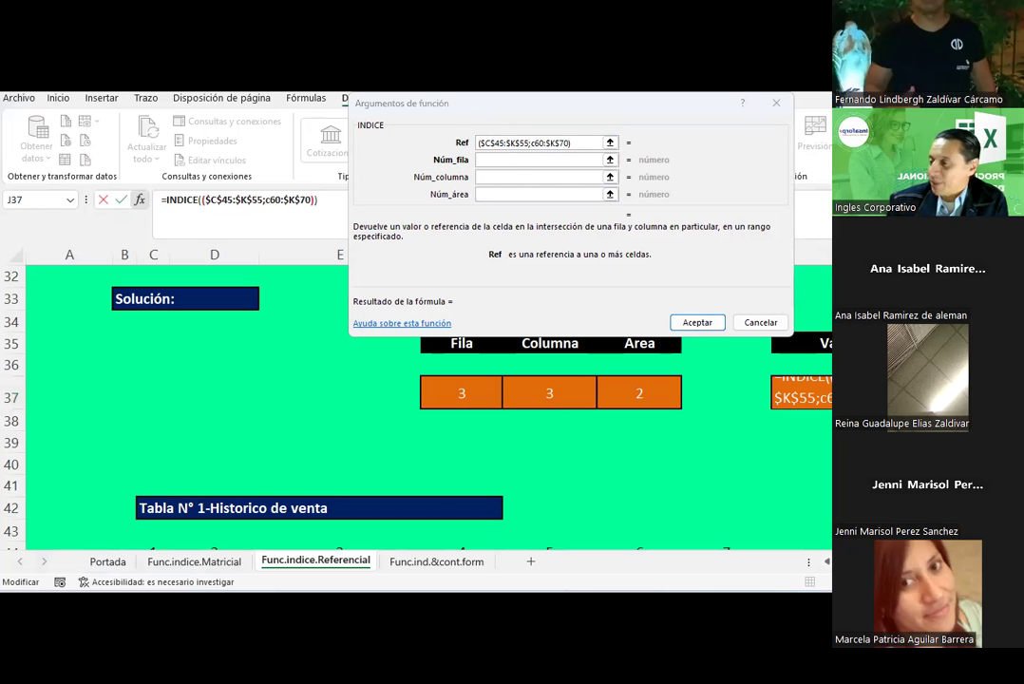
left_click(508, 108)
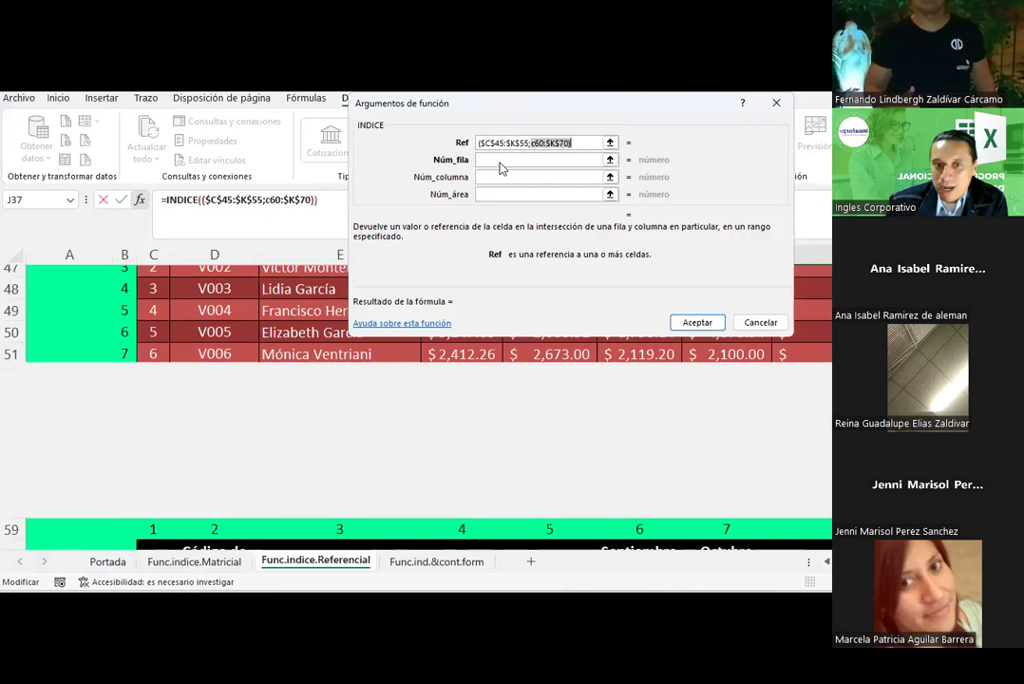
- Use F37 as row, G37 as column and H37 as area, then accept the INDICE formula
left_click(502, 168)
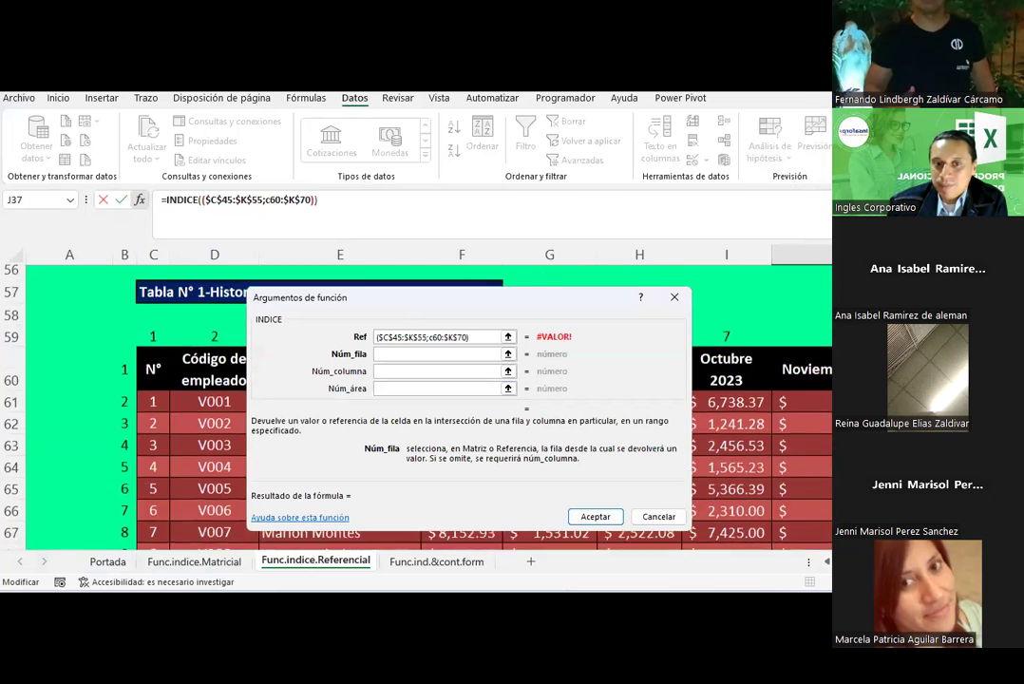
scroll(646, 308, "up", 3)
scroll(647, 308, "up", 3)
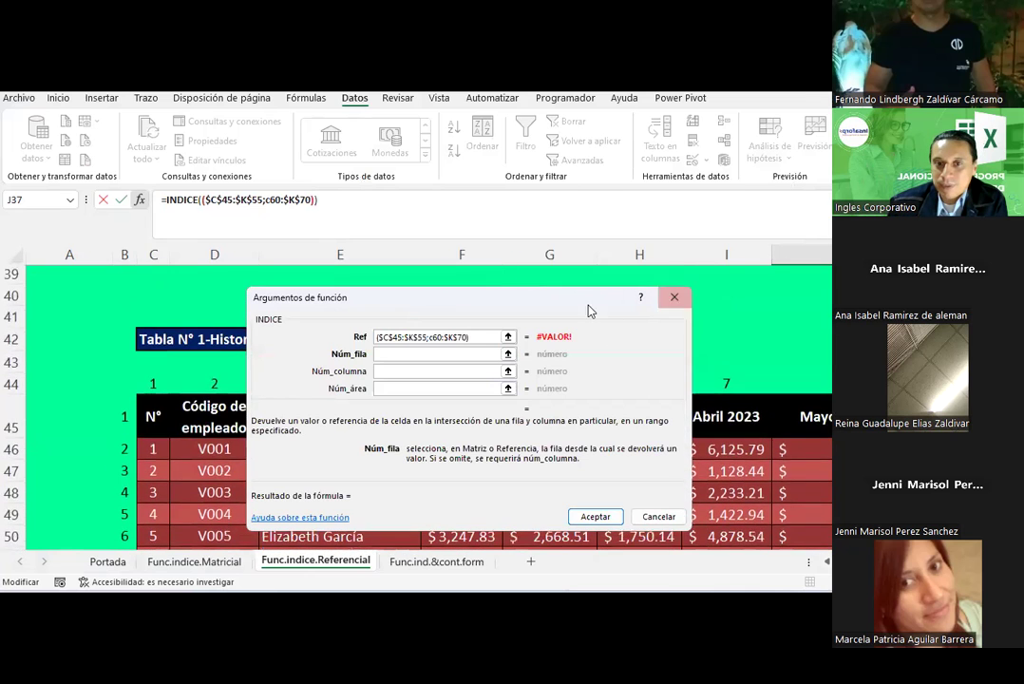
scroll(588, 311, "up", 2)
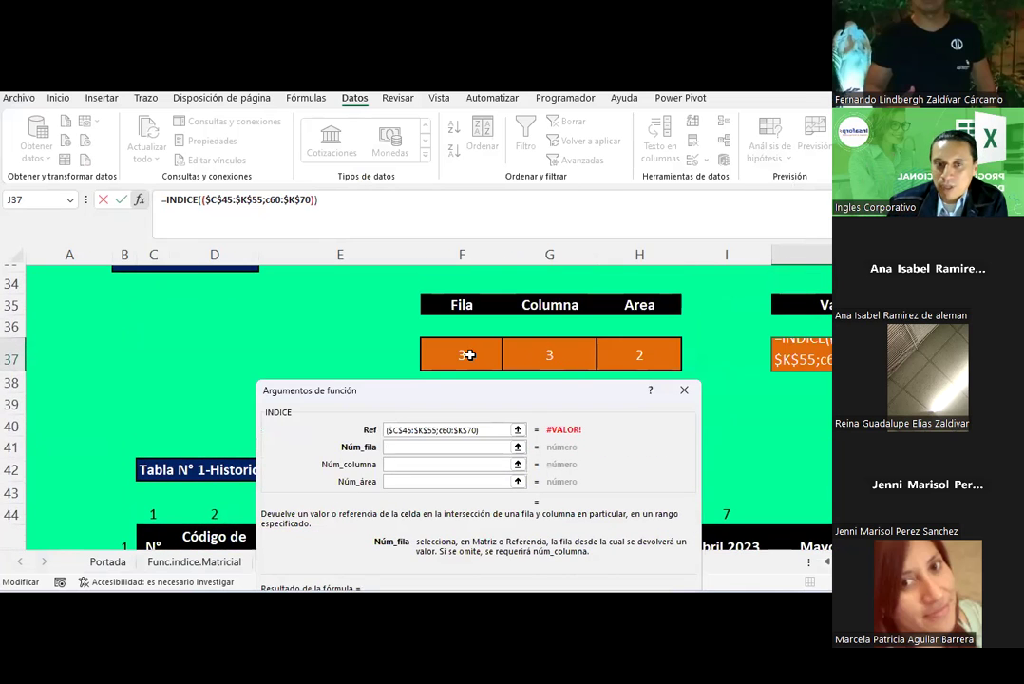
left_click(468, 355)
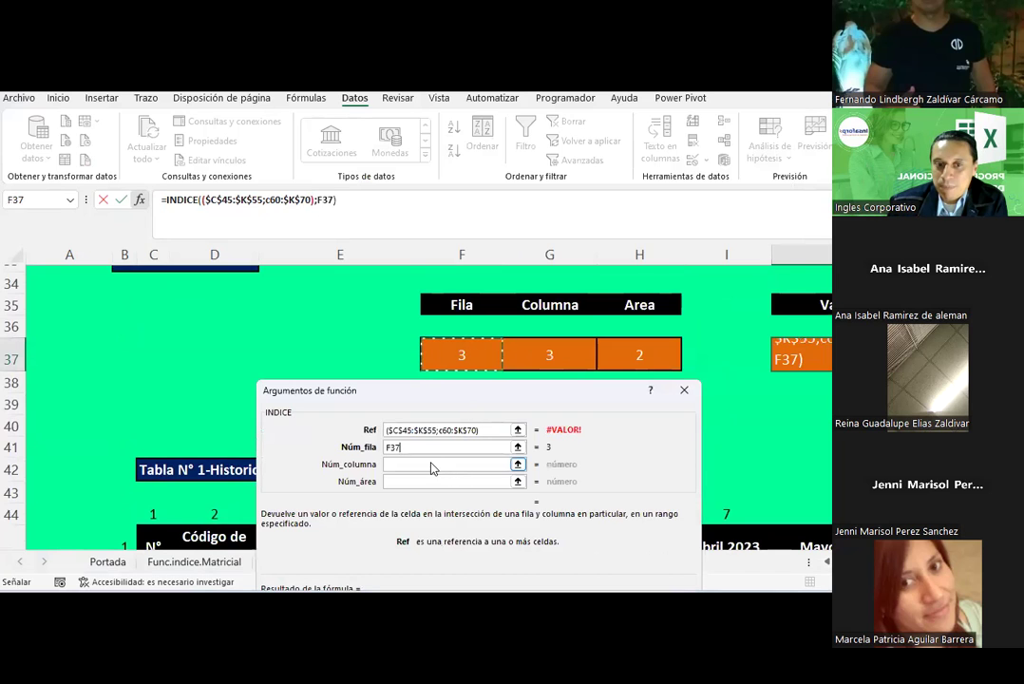
left_click(432, 465)
left_click(540, 356)
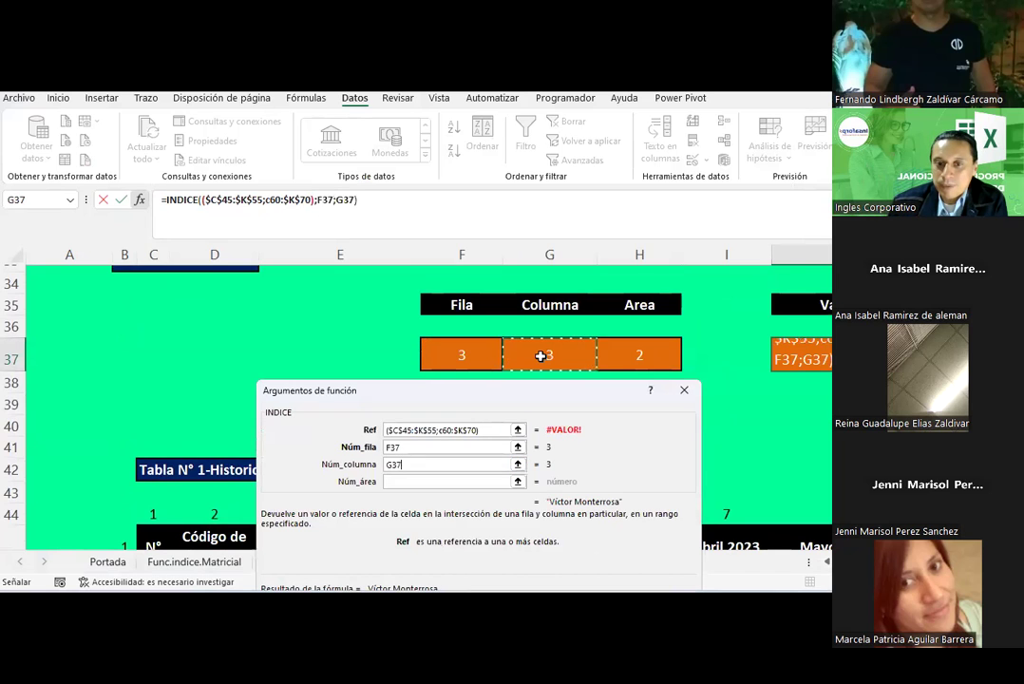
mouse_move(451, 380)
left_mouse_down()
mouse_move(440, 380)
mouse_move(230, 89)
left_mouse_up()
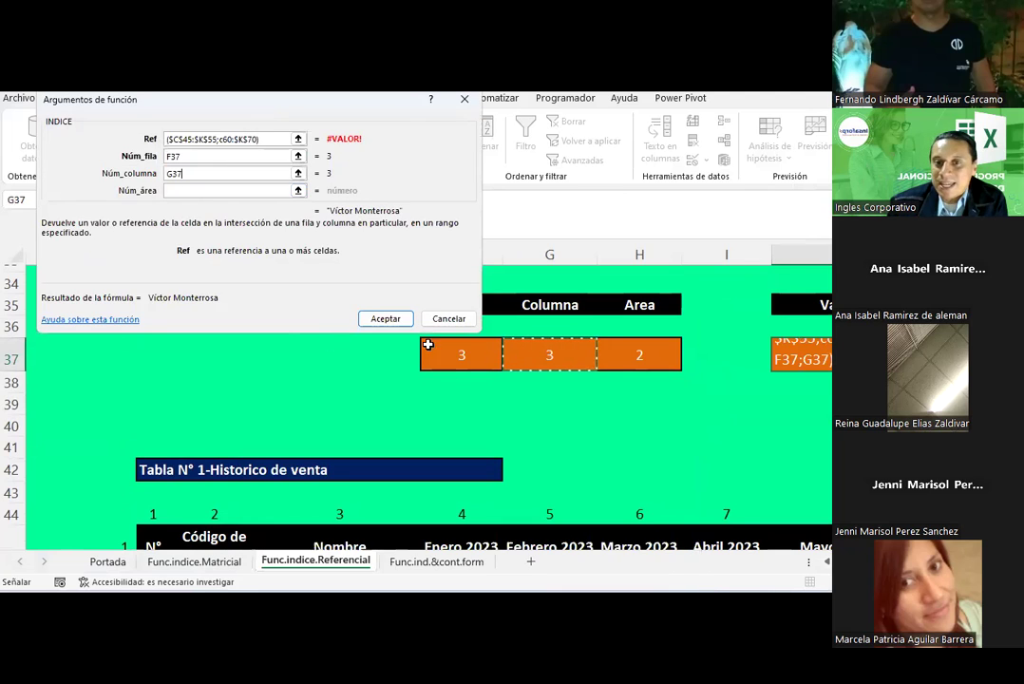
key("Tab")
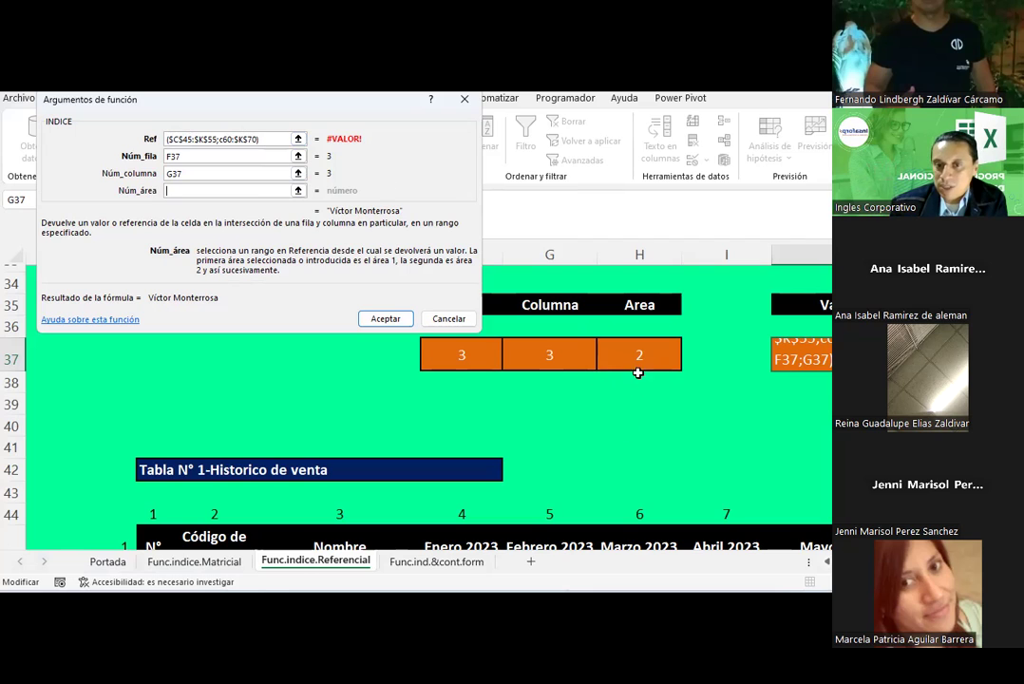
left_click(643, 357)
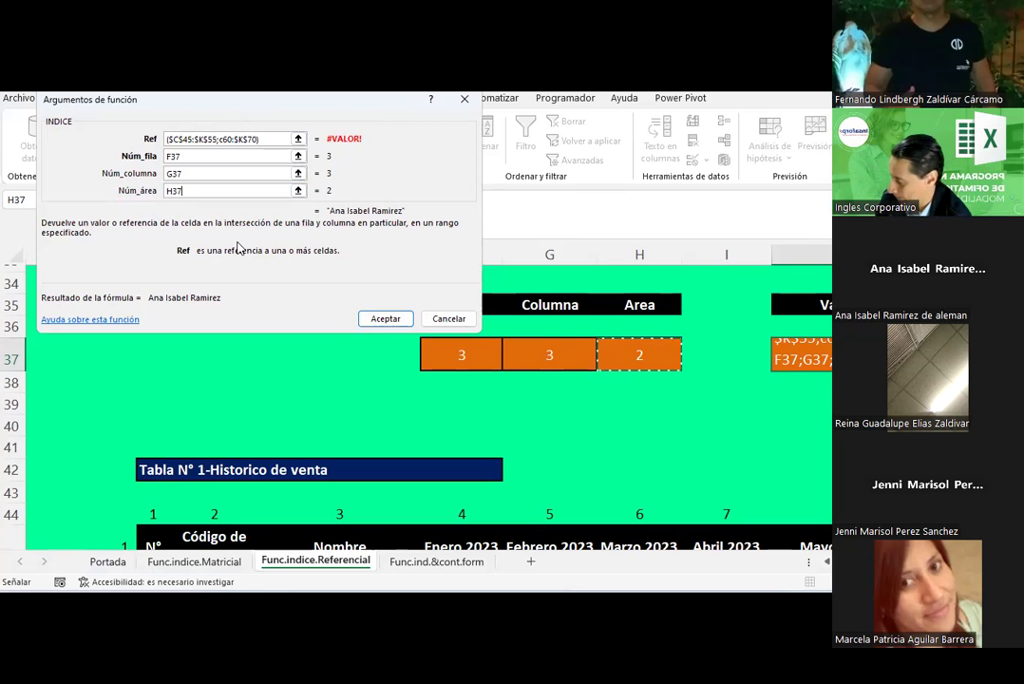
left_click(384, 319)
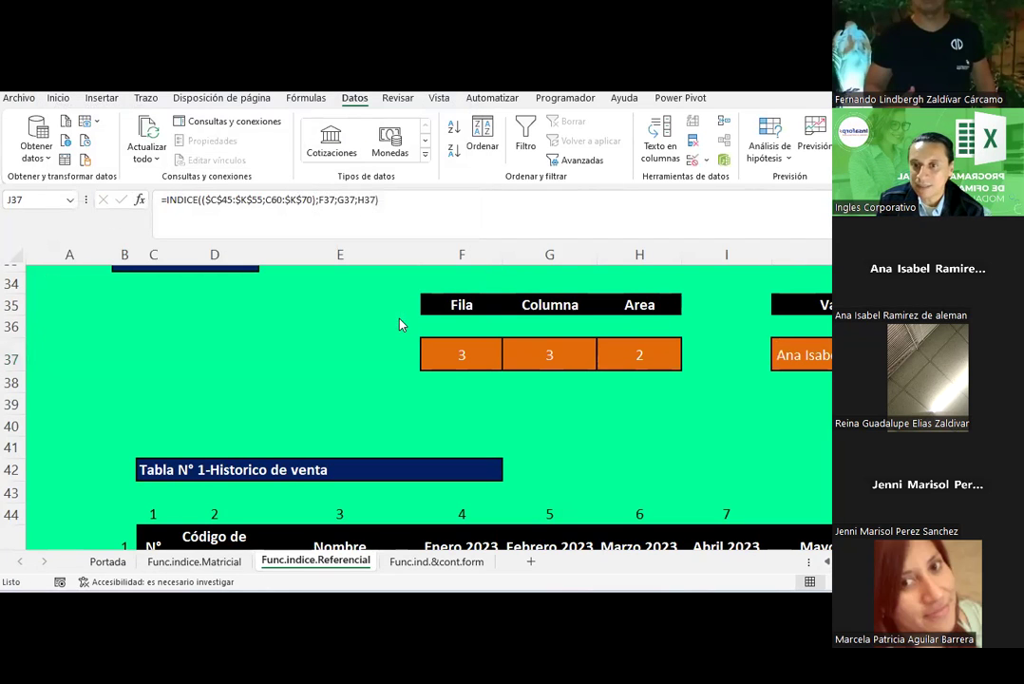
left_click(466, 349)
left_click(579, 357)
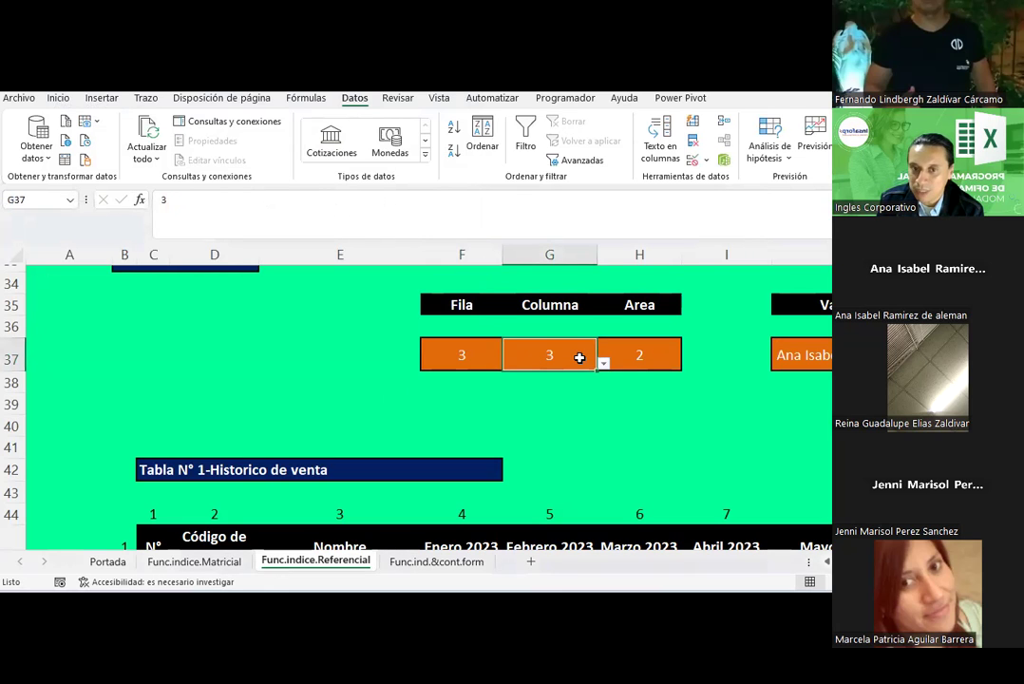
left_click(653, 357)
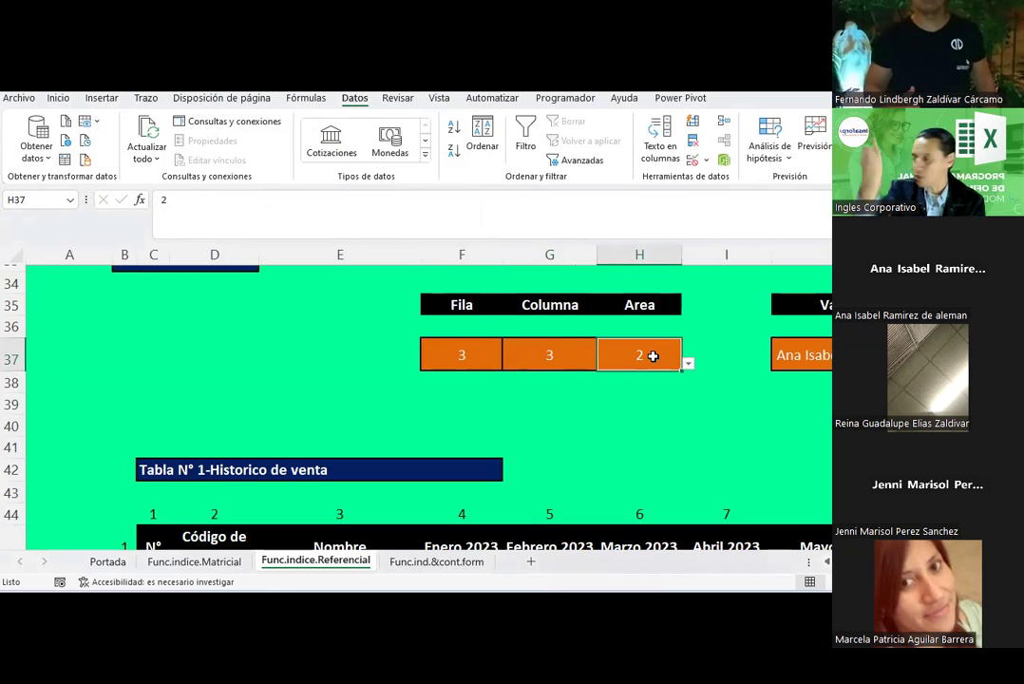
scroll(653, 356, "down", 3)
scroll(653, 356, "down", 2)
scroll(653, 357, "down", 1)
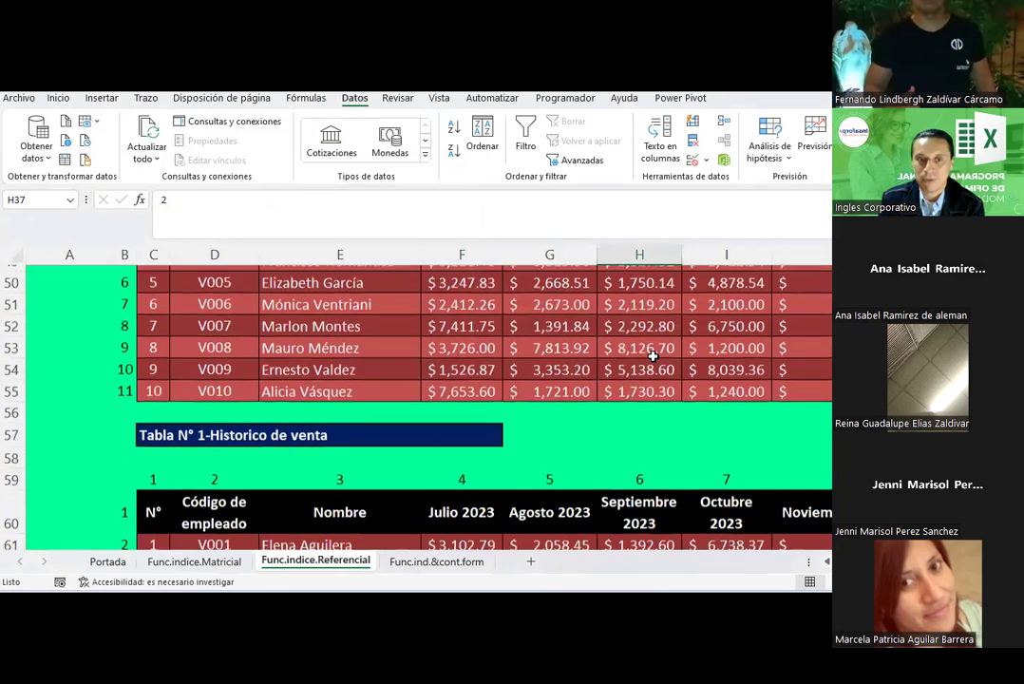
scroll(652, 356, "down", 2)
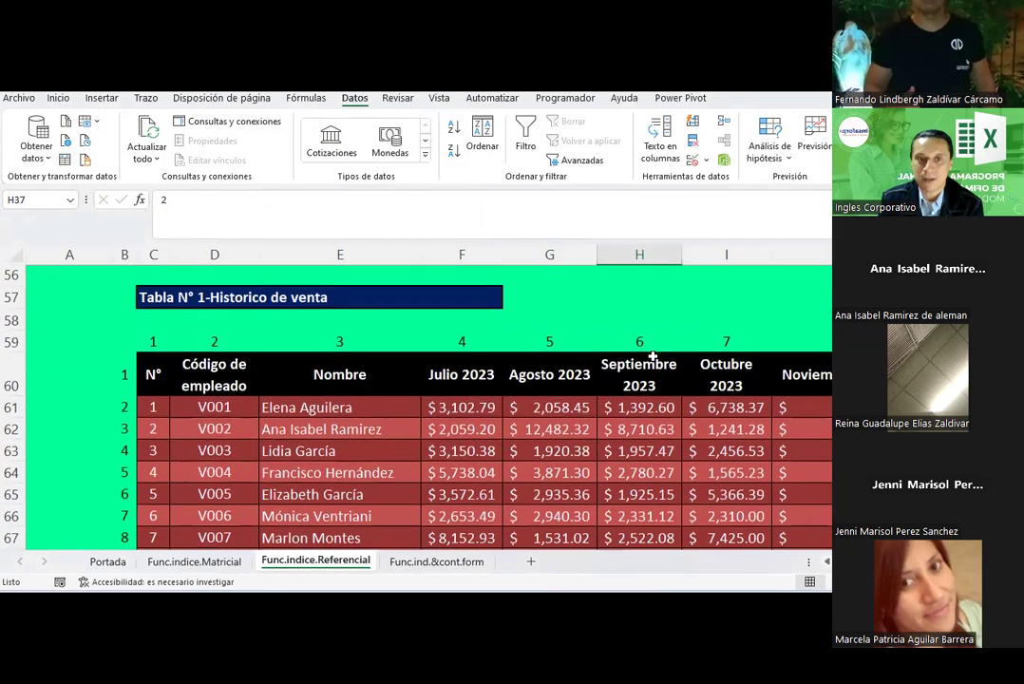
left_click(12, 429)
left_click(342, 254)
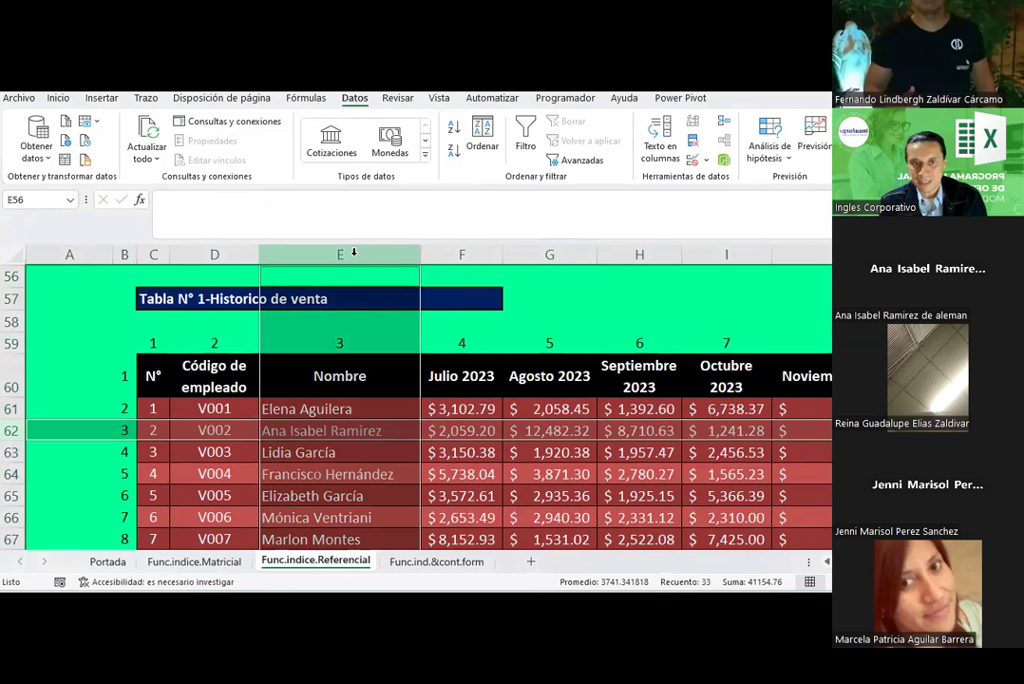
scroll(359, 317, "down", 1)
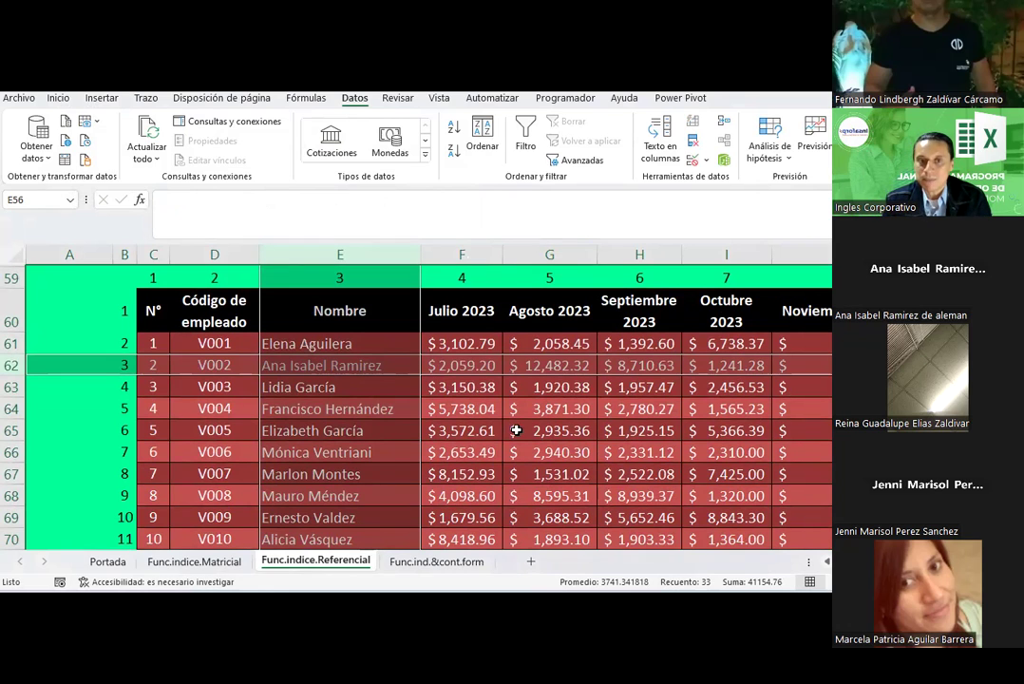
scroll(513, 428, "up", 9)
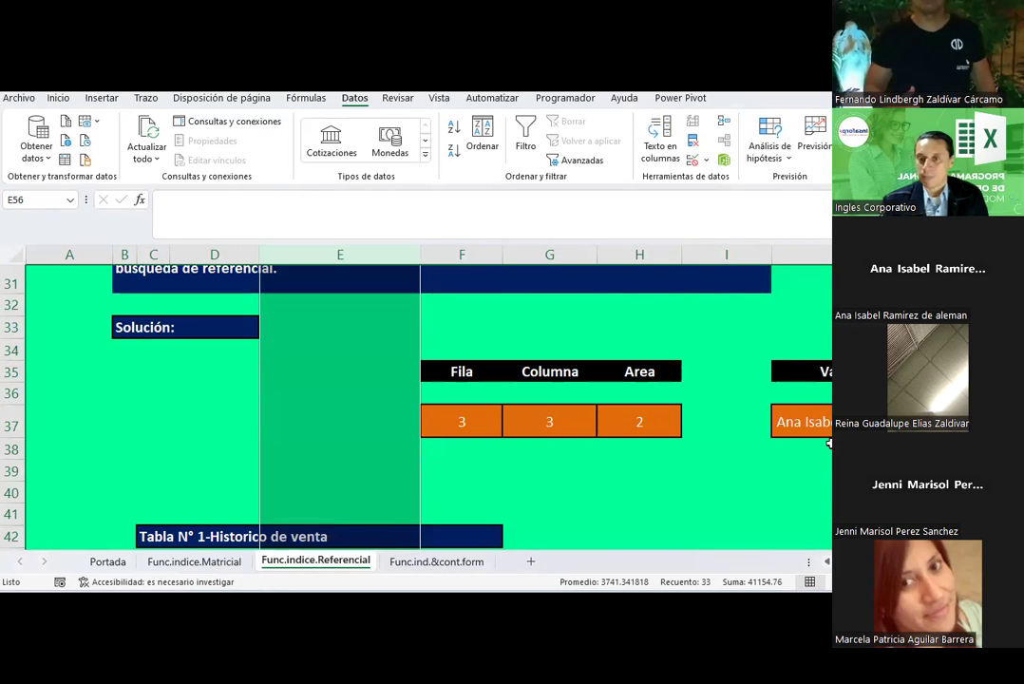
- Check J37's formula, then open the Name Manager from the Fórmulas tab
left_click(828, 442)
left_click(816, 421)
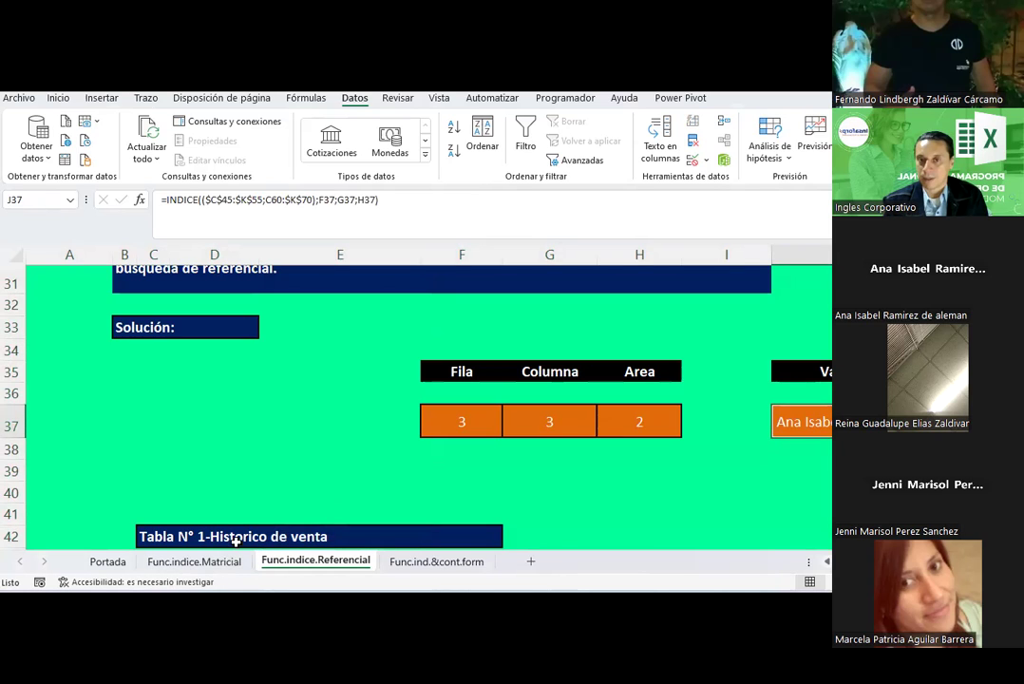
left_click(319, 104)
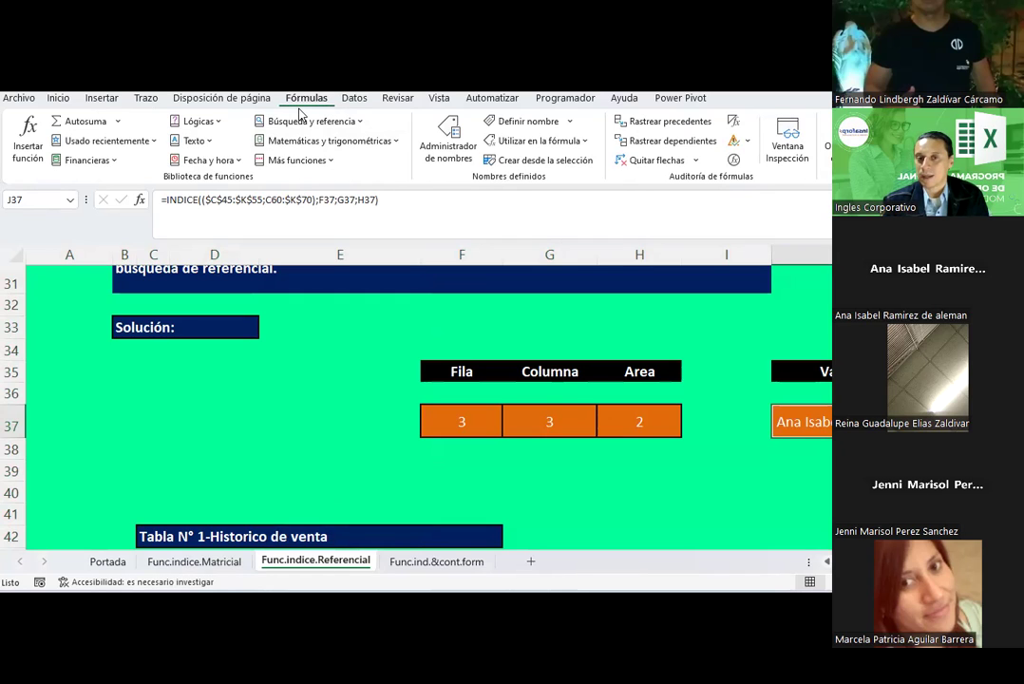
left_click(481, 435)
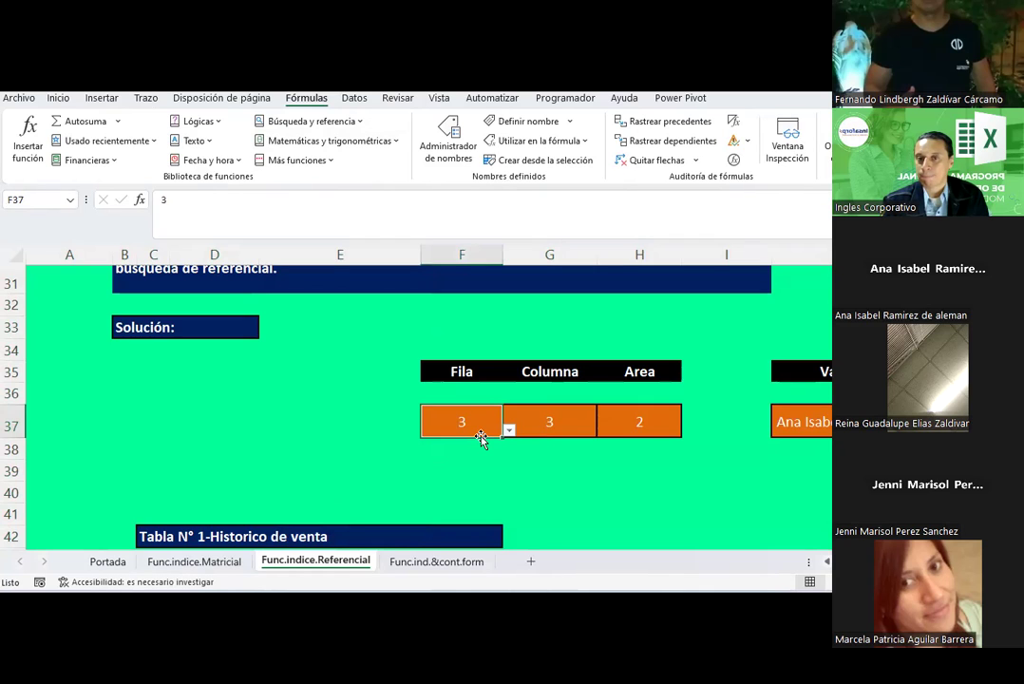
left_click(353, 99)
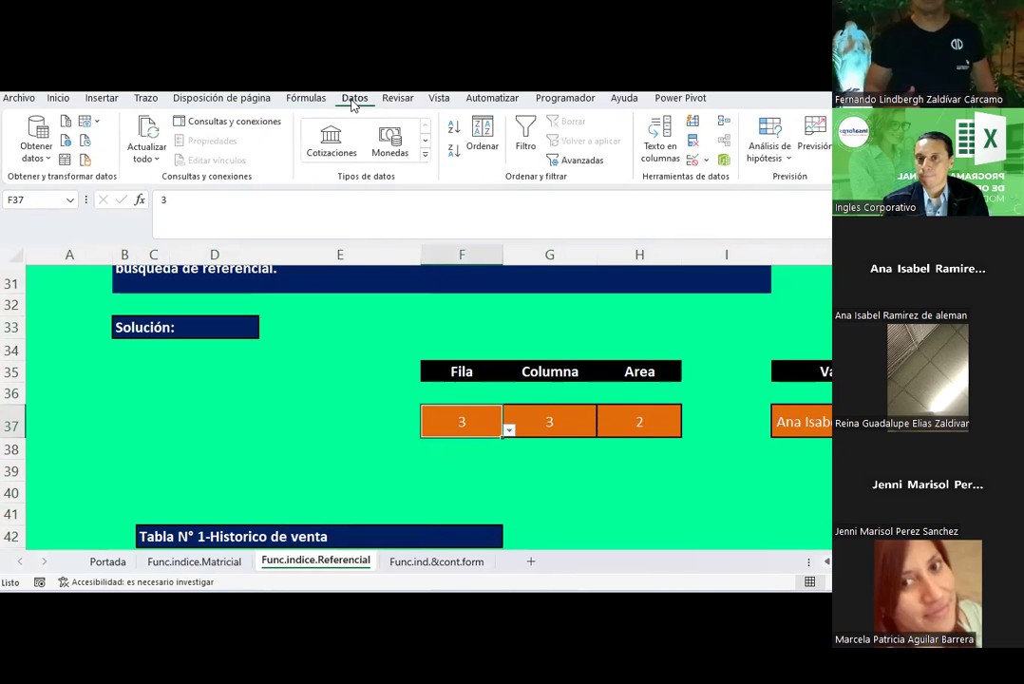
left_click(303, 99)
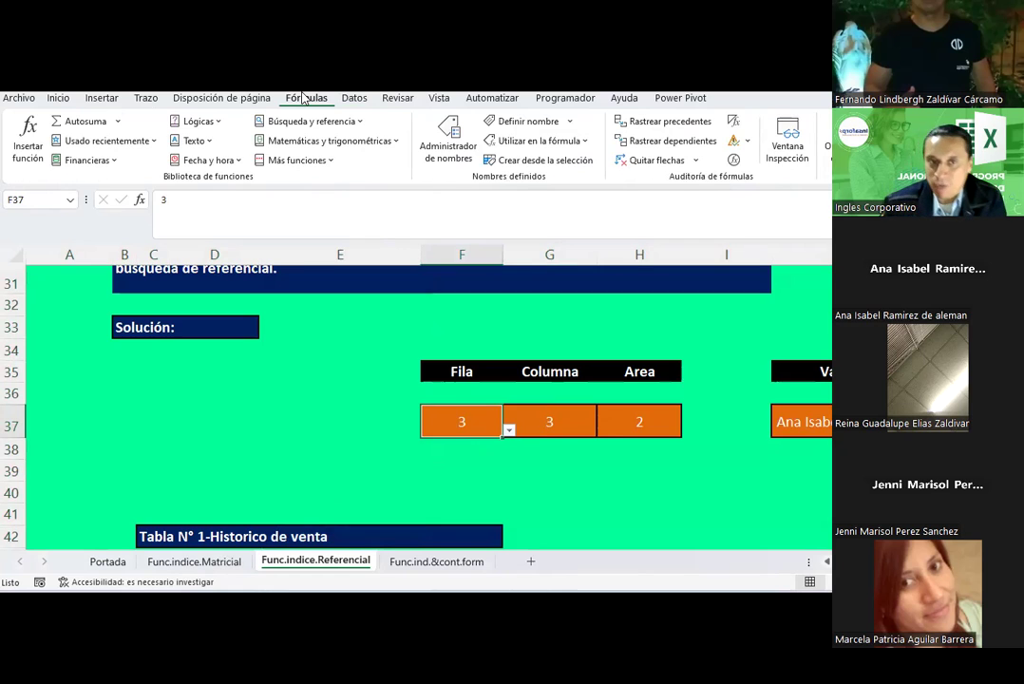
left_click(444, 164)
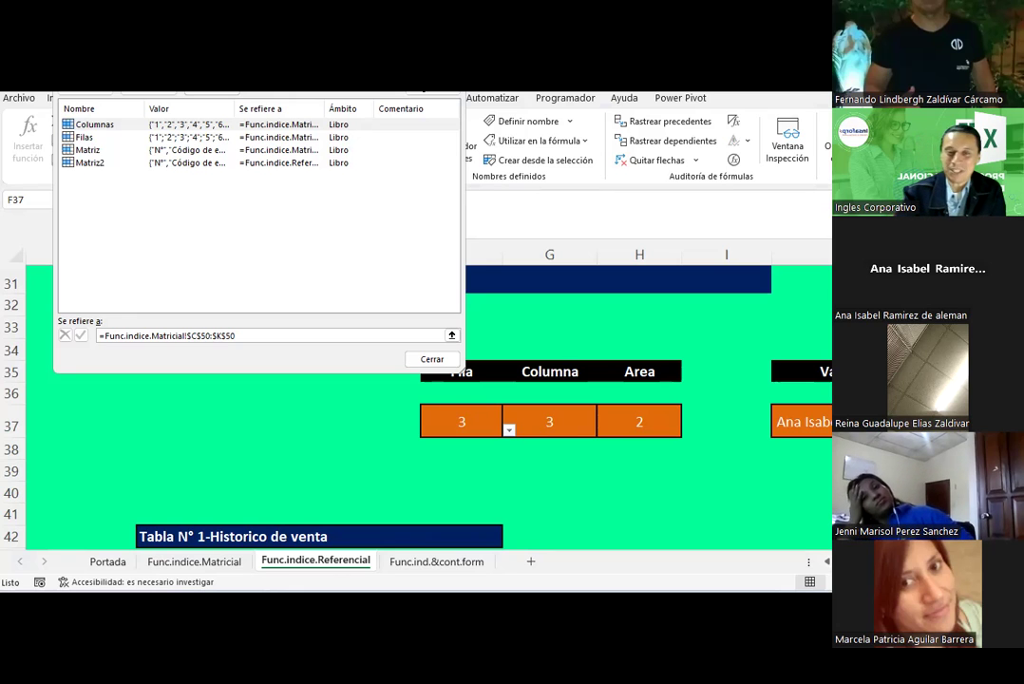
left_click(431, 359)
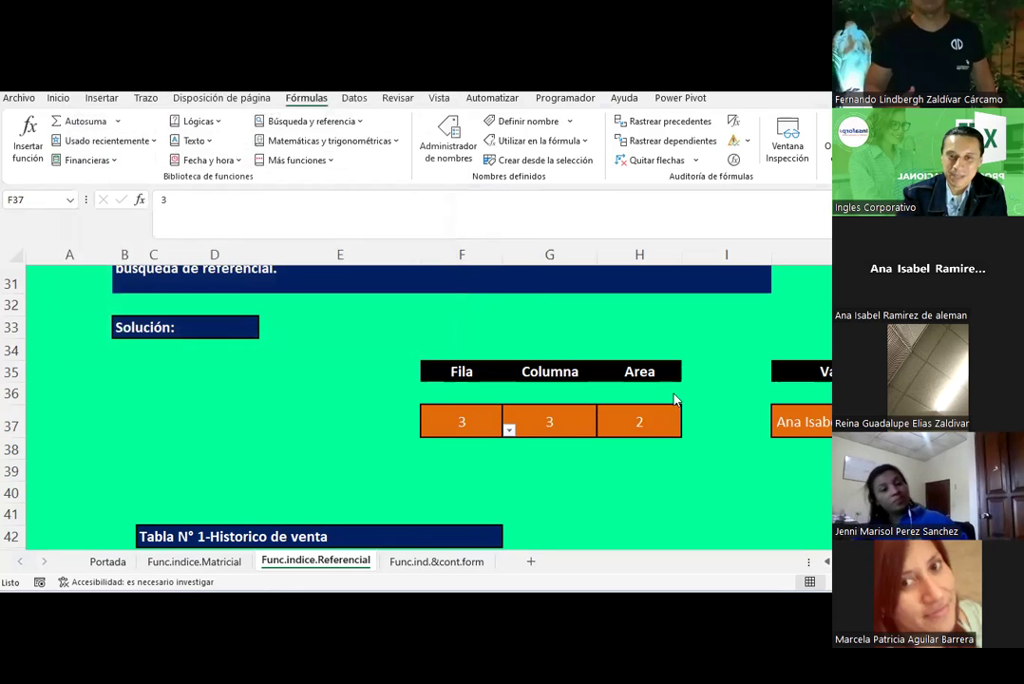
left_click(817, 423)
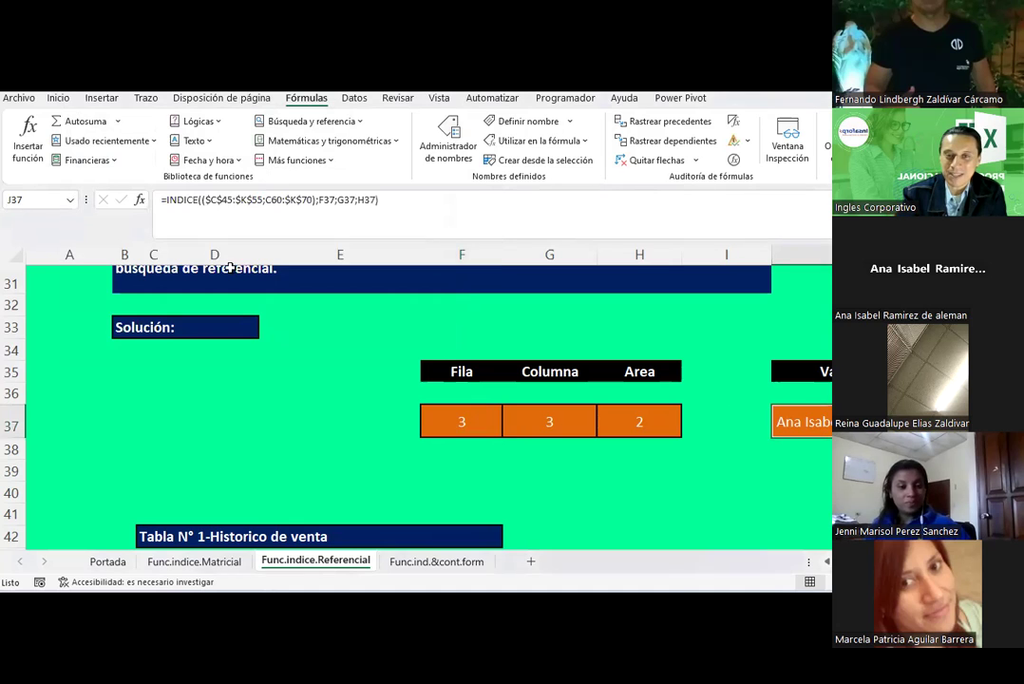
left_click(139, 200)
left_click(214, 236)
left_click(287, 253)
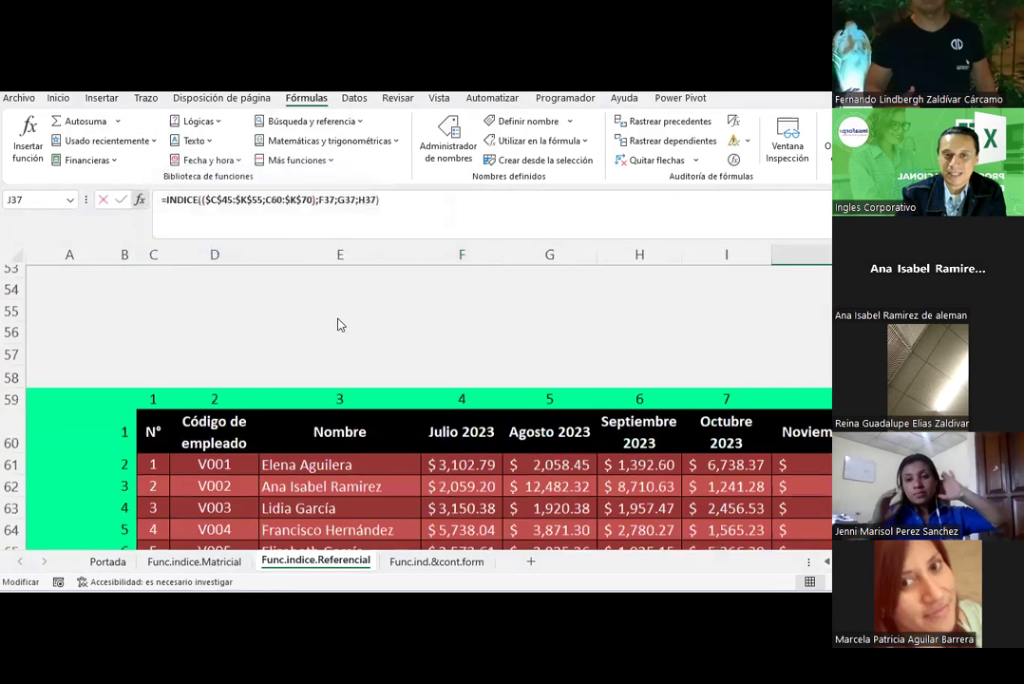
left_click_drag(286, 108, 498, 198)
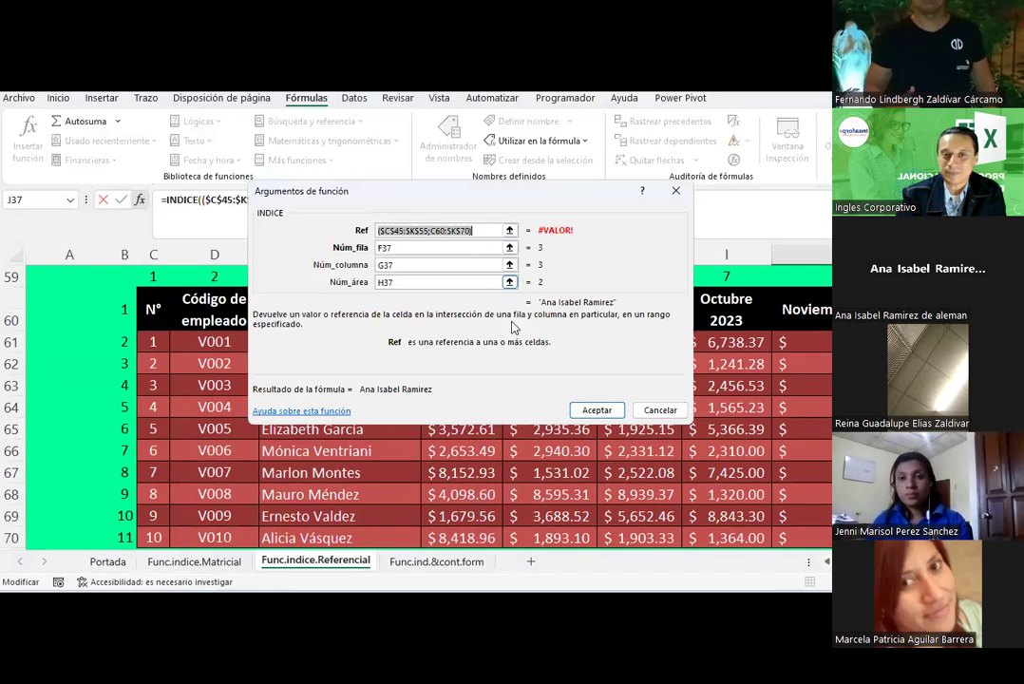
scroll(418, 427, "up", 10)
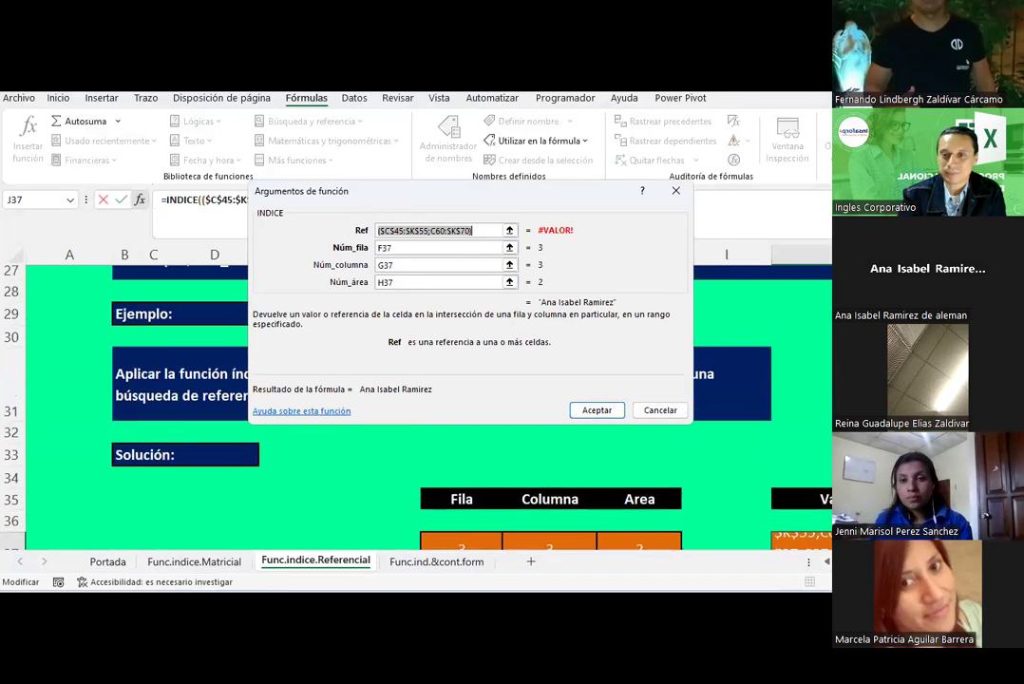
scroll(418, 428, "down", 1)
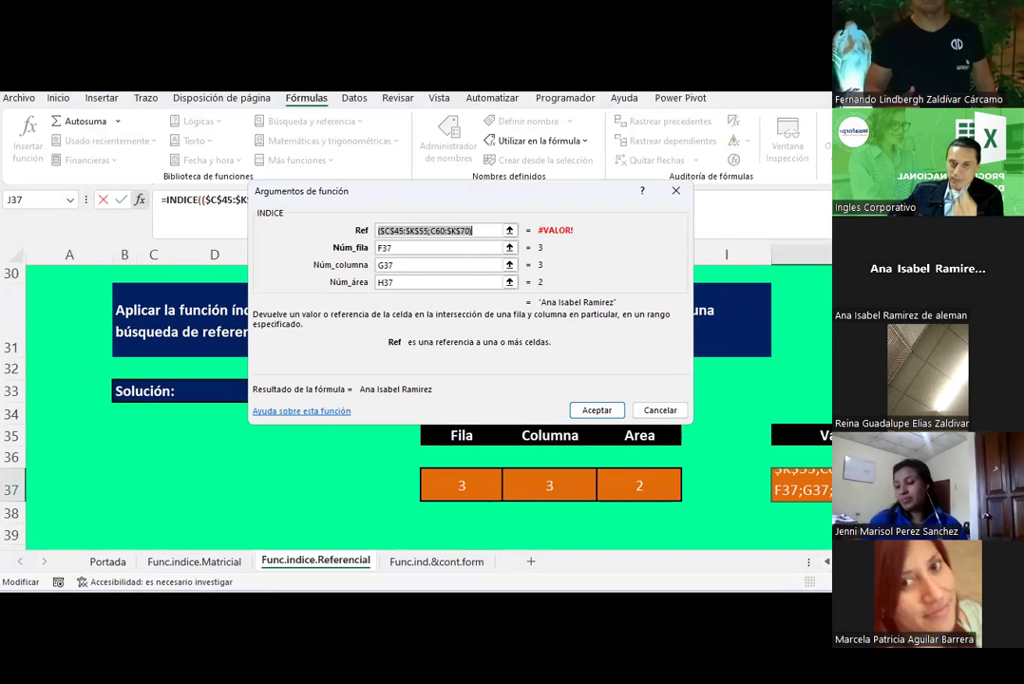
left_click(493, 230)
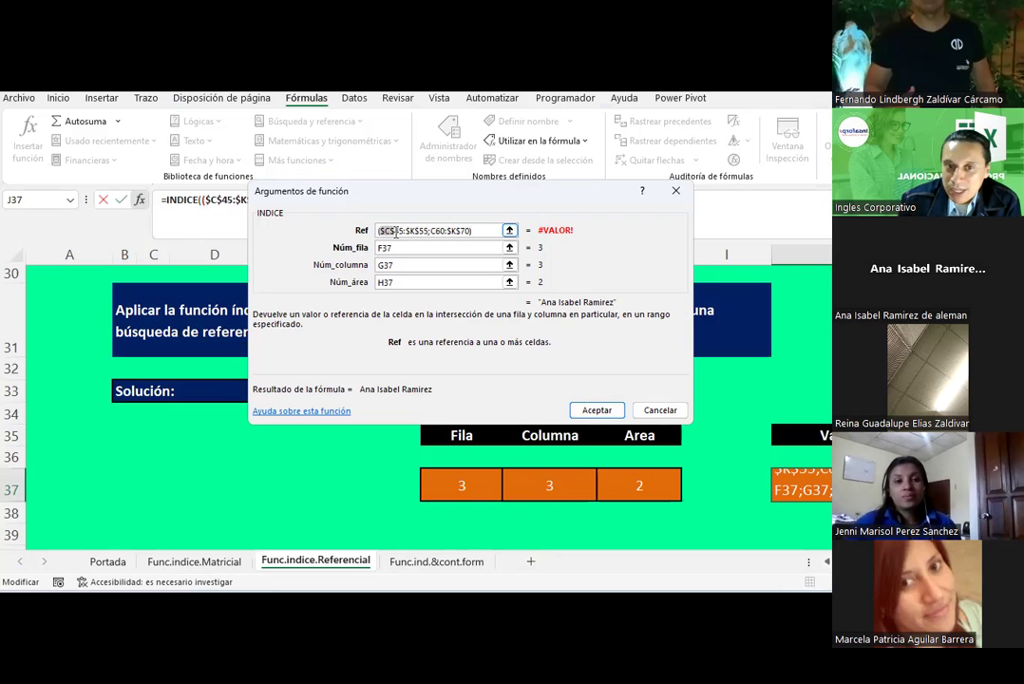
left_click_drag(411, 231, 426, 231)
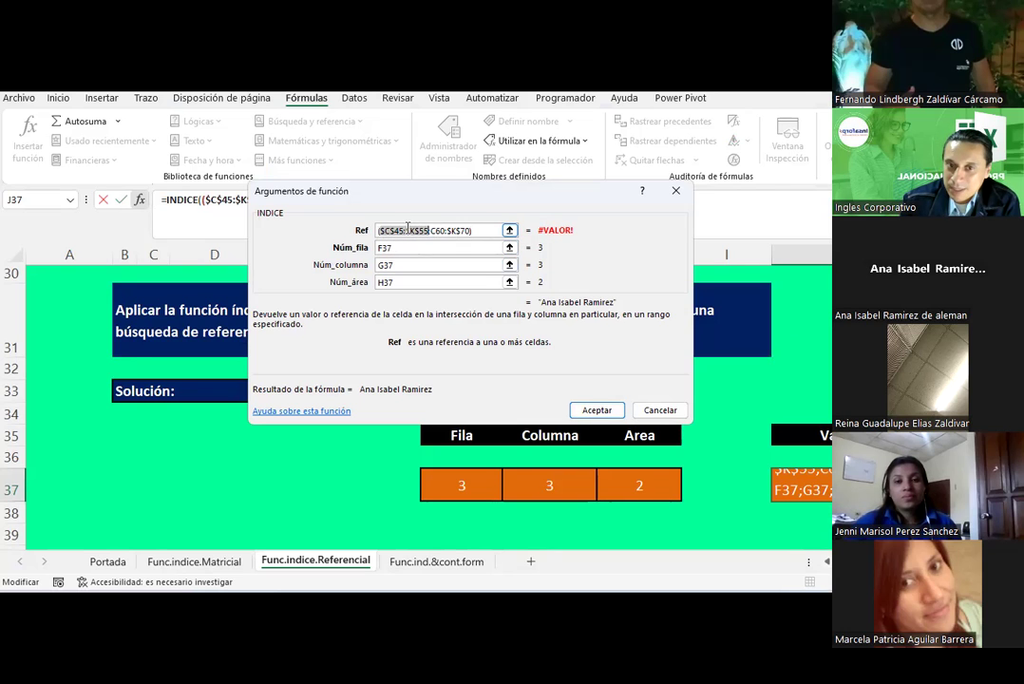
scroll(286, 412, "down", 1)
scroll(256, 380, "down", 2)
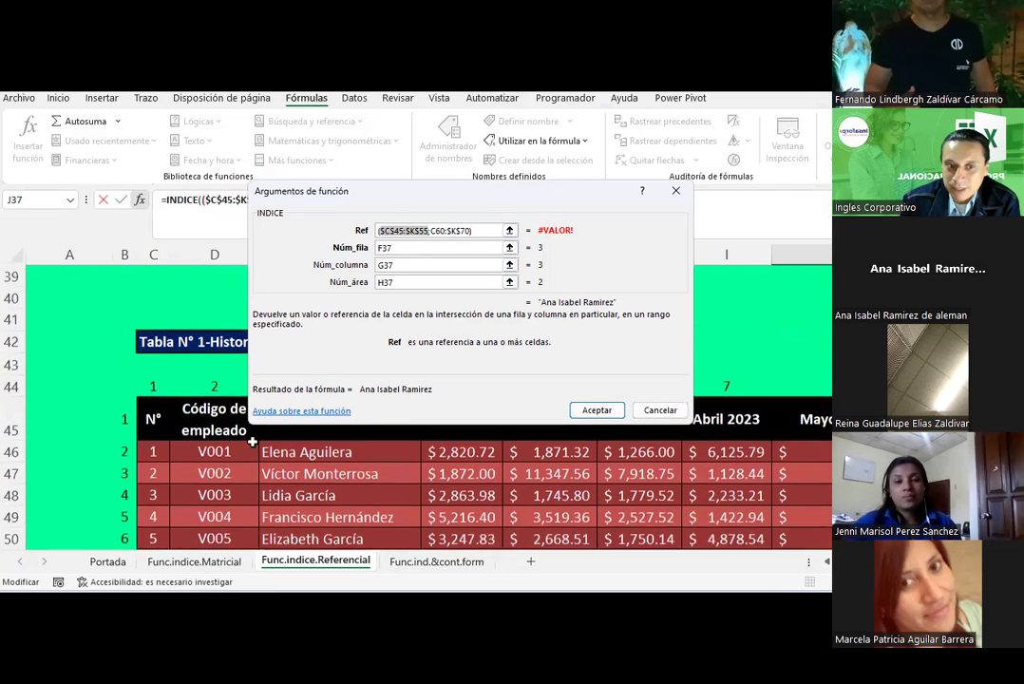
scroll(703, 407, "down", 3)
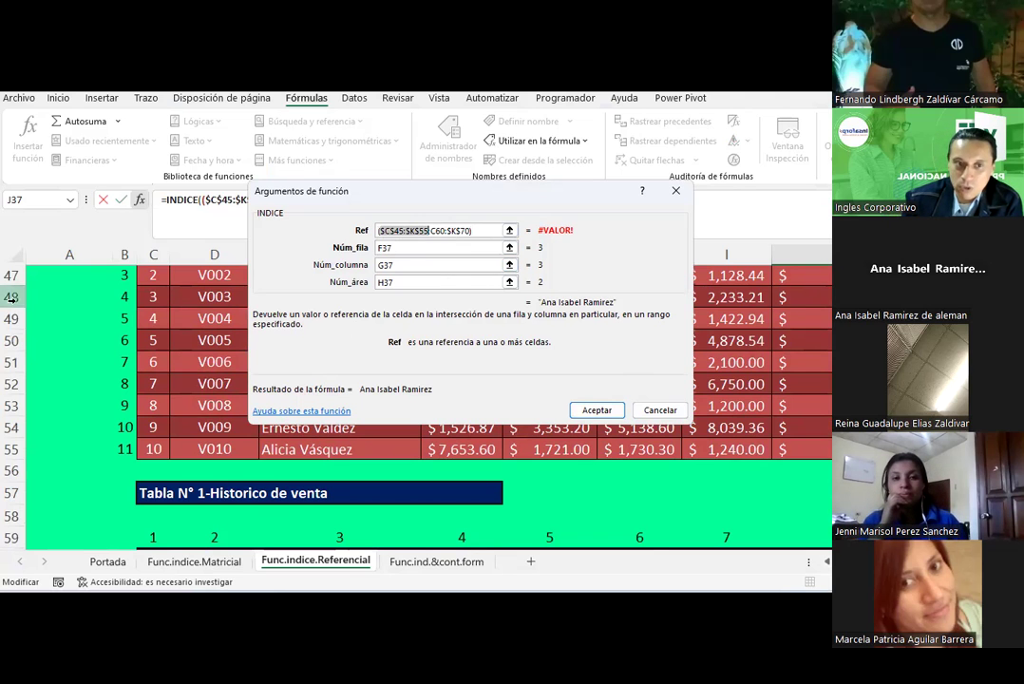
scroll(161, 430, "down", 2)
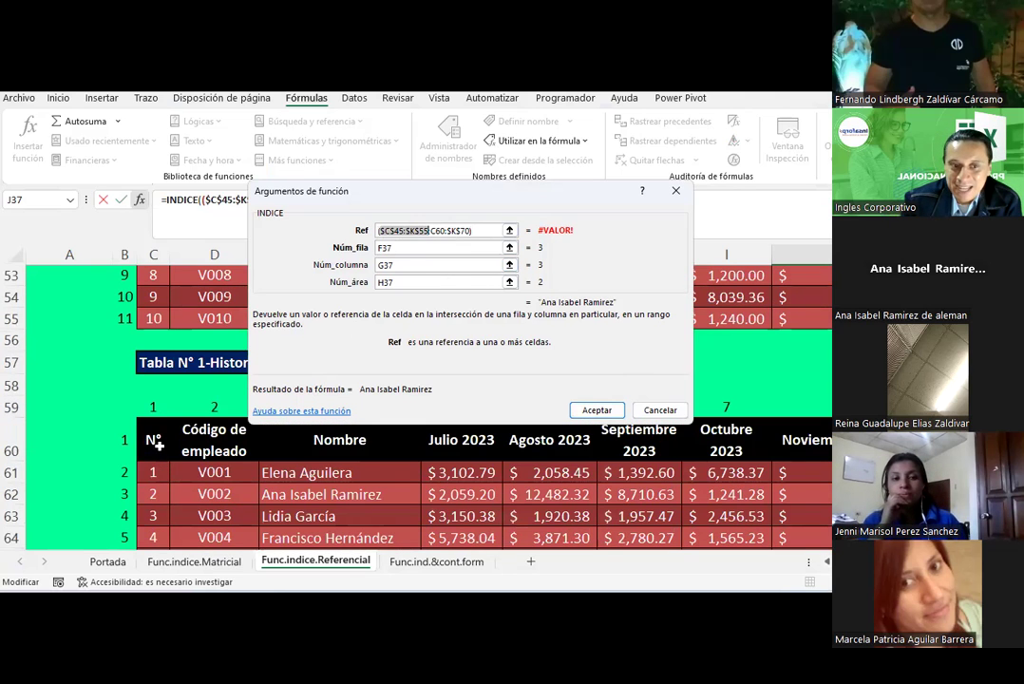
scroll(158, 443, "down", 3)
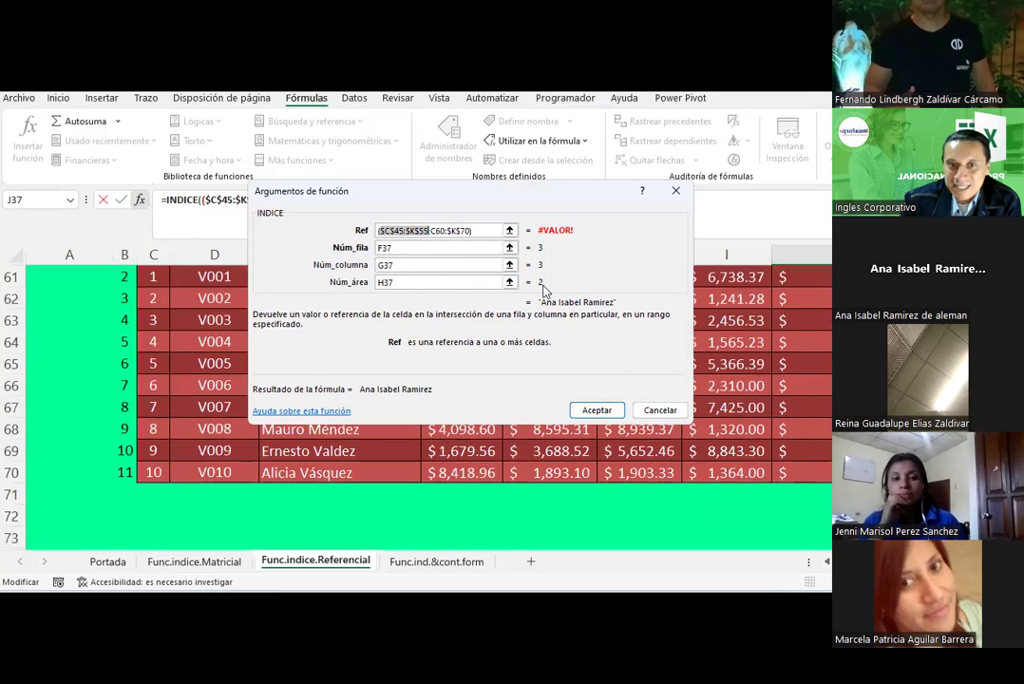
left_click(433, 230)
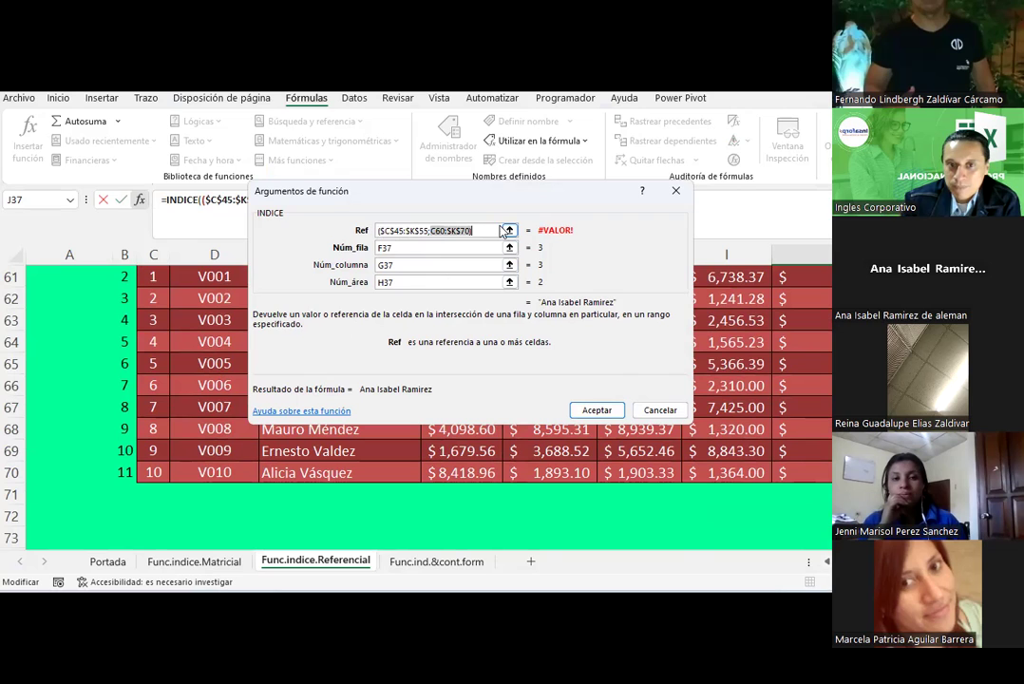
left_click(490, 229)
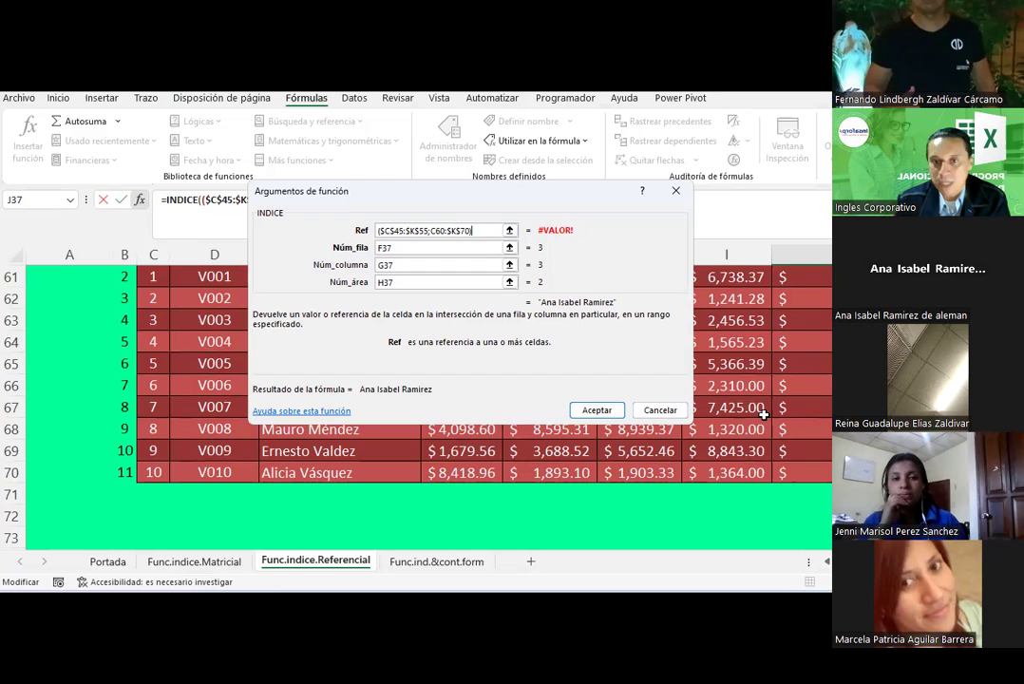
scroll(764, 414, "up", 4)
scroll(764, 414, "up", 3)
scroll(764, 418, "up", 4)
scroll(642, 496, "up", 1)
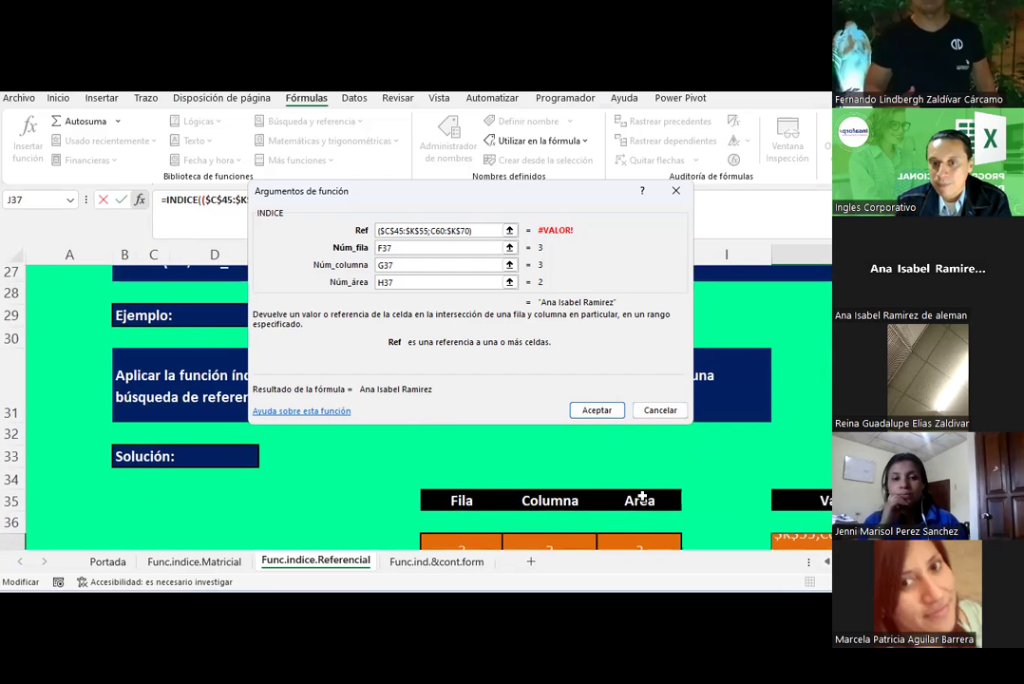
scroll(643, 496, "down", 1)
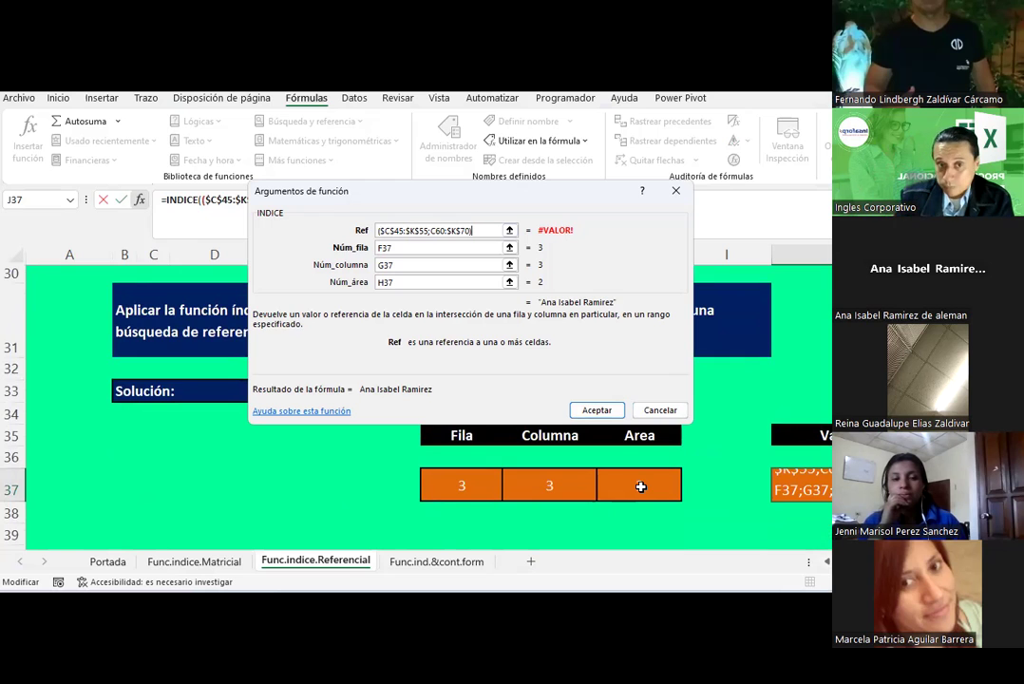
left_click(410, 247)
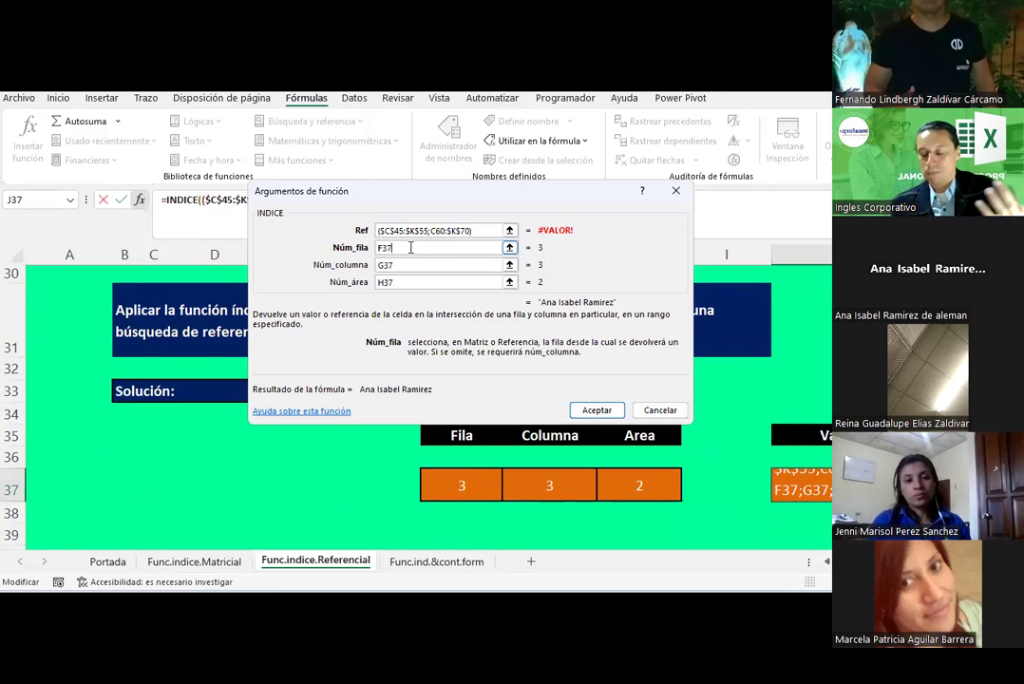
scroll(175, 428, "down", 2)
scroll(175, 429, "down", 2)
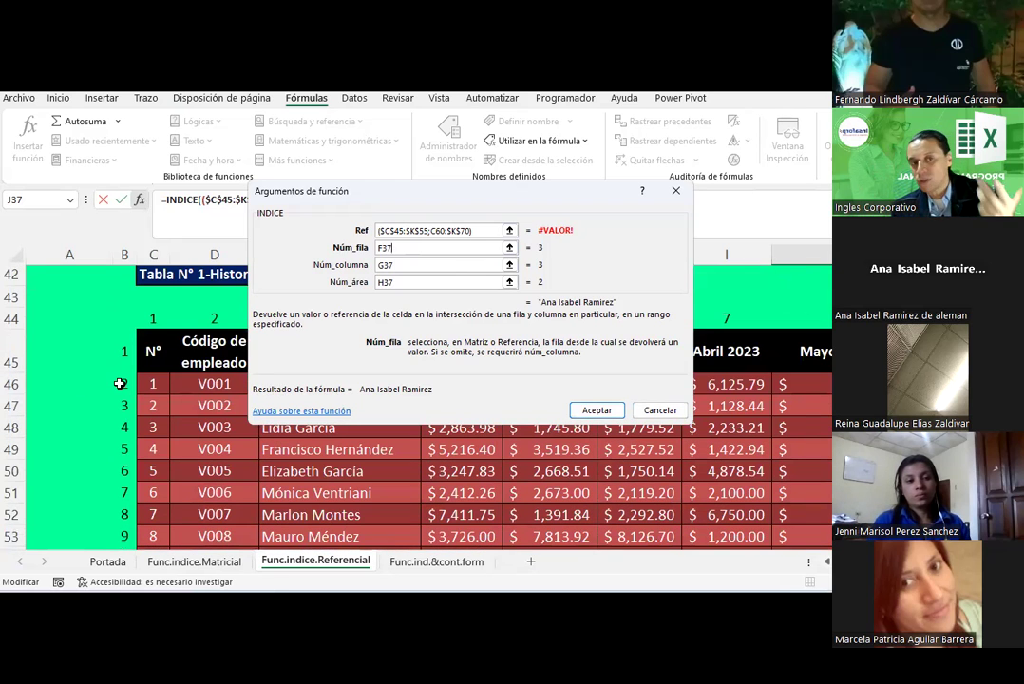
scroll(141, 372, "up", 3)
scroll(165, 327, "up", 3)
scroll(180, 361, "down", 1)
scroll(209, 415, "down", 1)
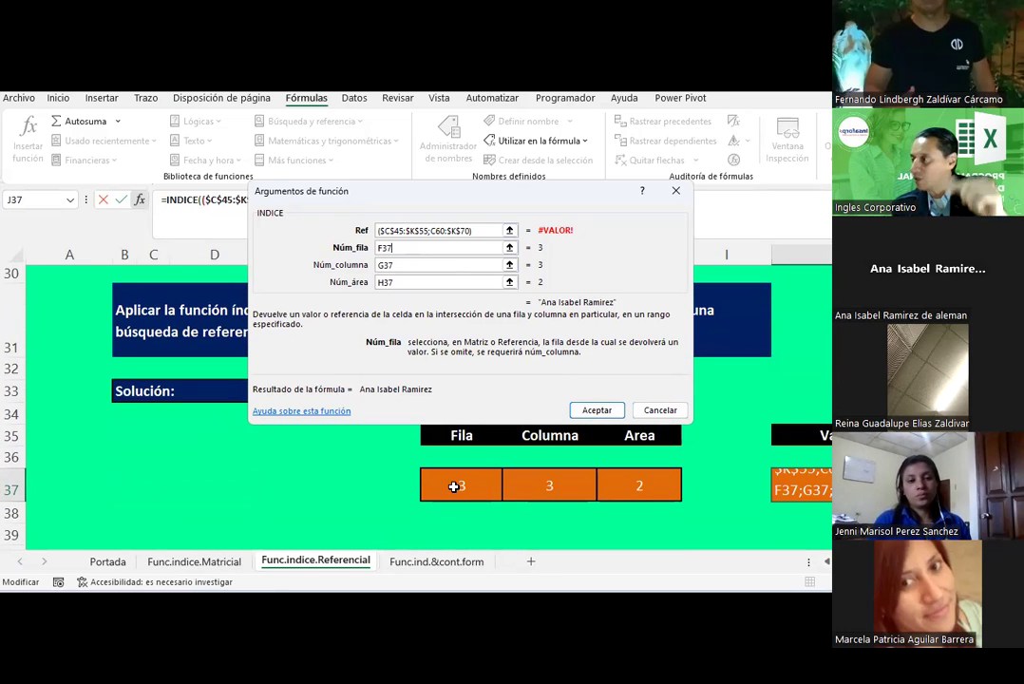
scroll(190, 437, "down", 2)
scroll(162, 418, "down", 2)
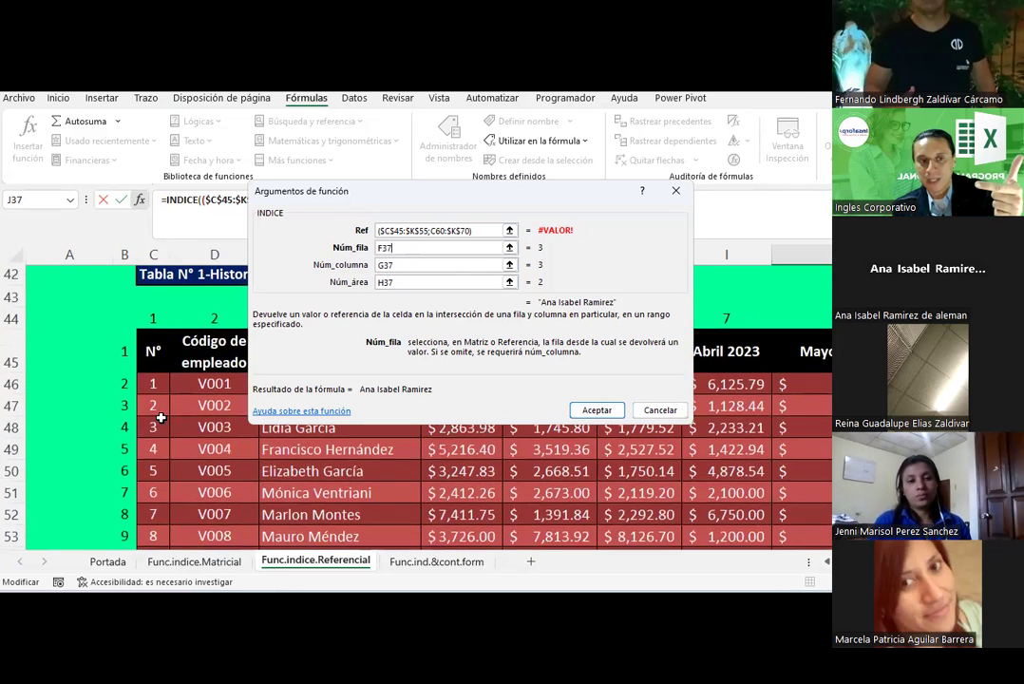
scroll(138, 415, "down", 3)
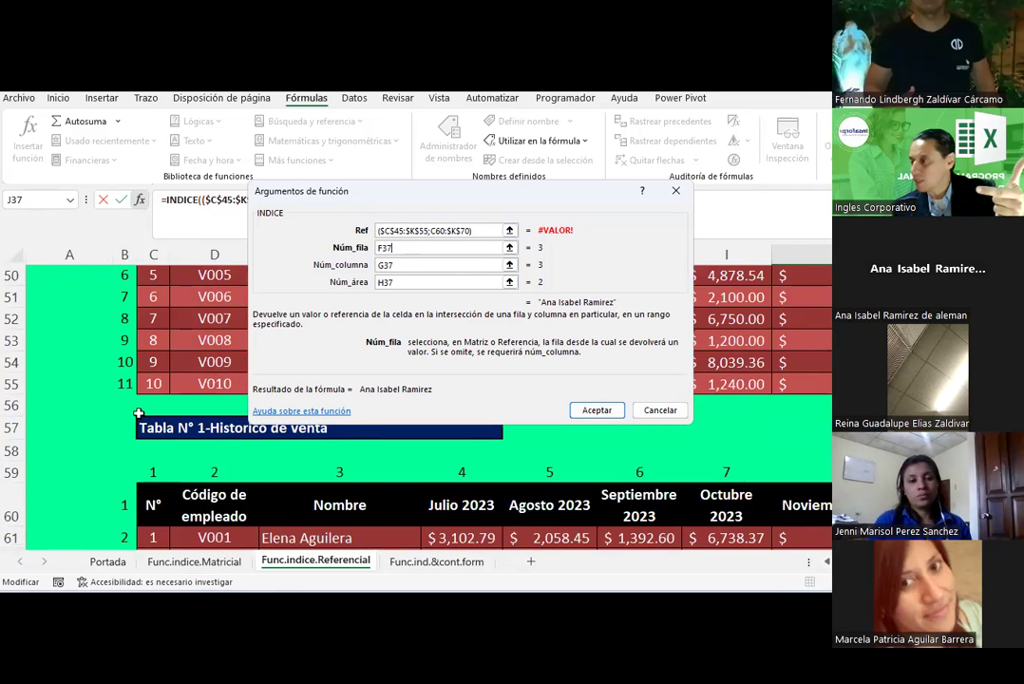
scroll(138, 415, "up", 1)
scroll(138, 415, "up", 4)
scroll(137, 415, "up", 3)
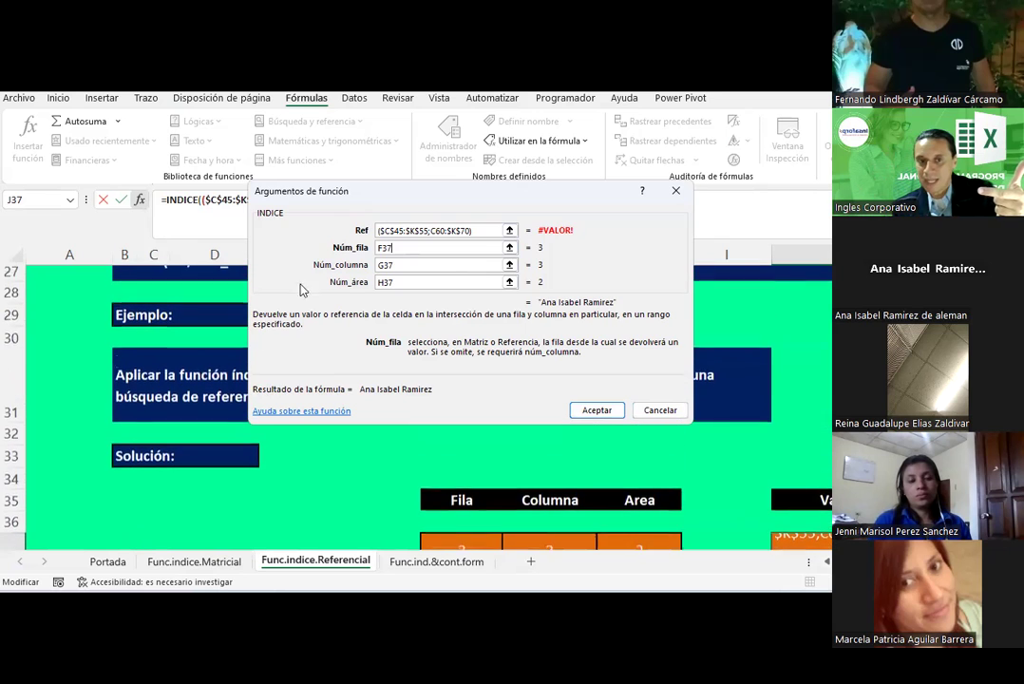
scroll(493, 475, "down", 1)
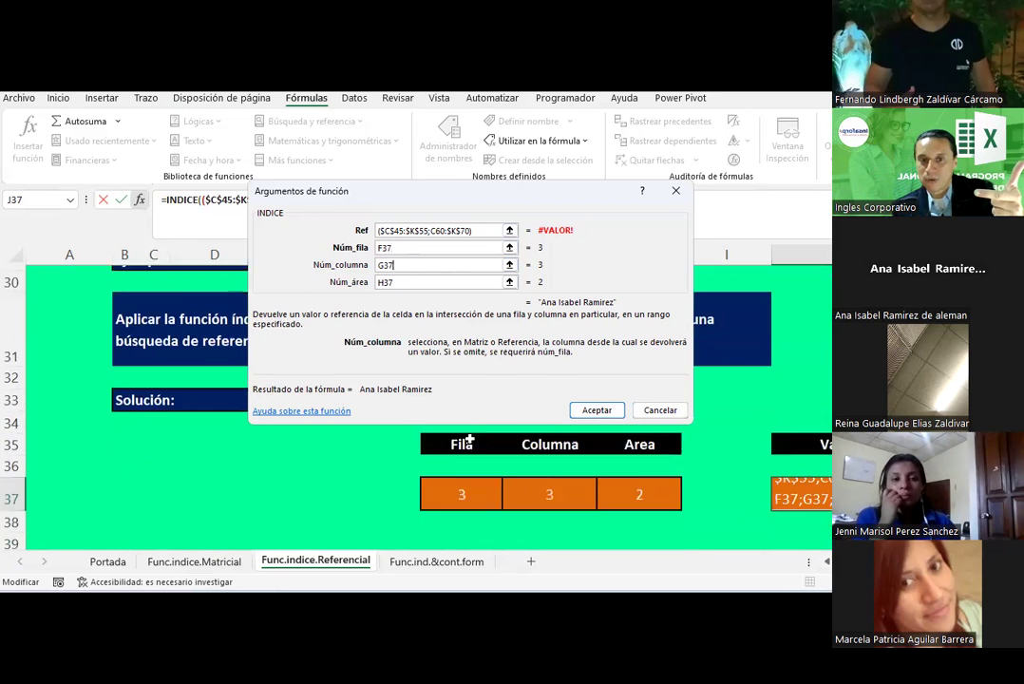
scroll(493, 493, "down", 2)
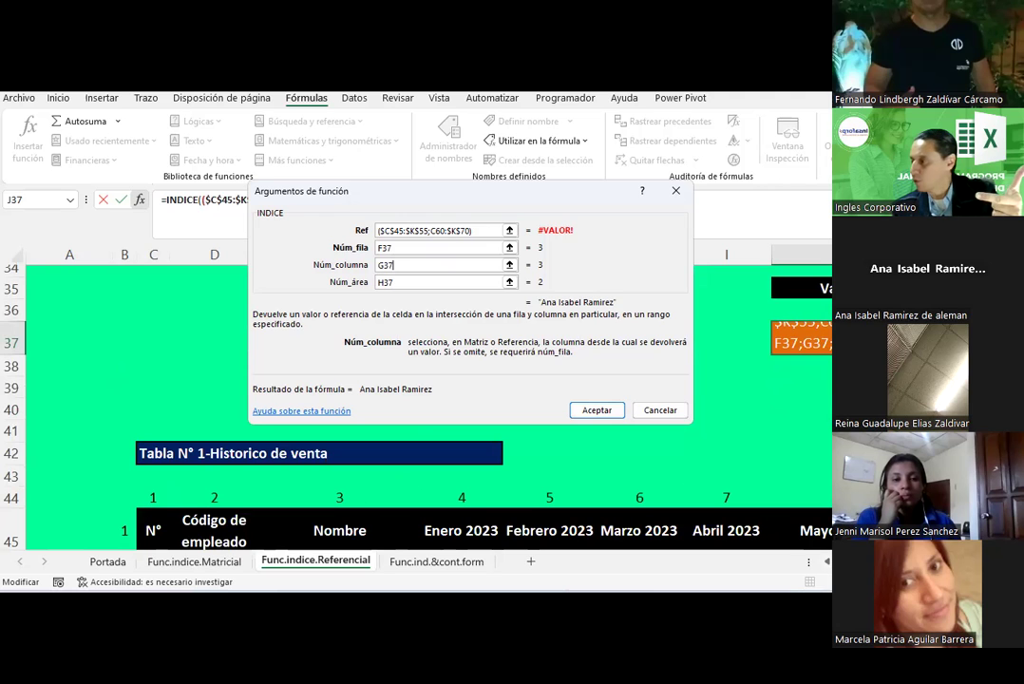
scroll(493, 493, "up", 2)
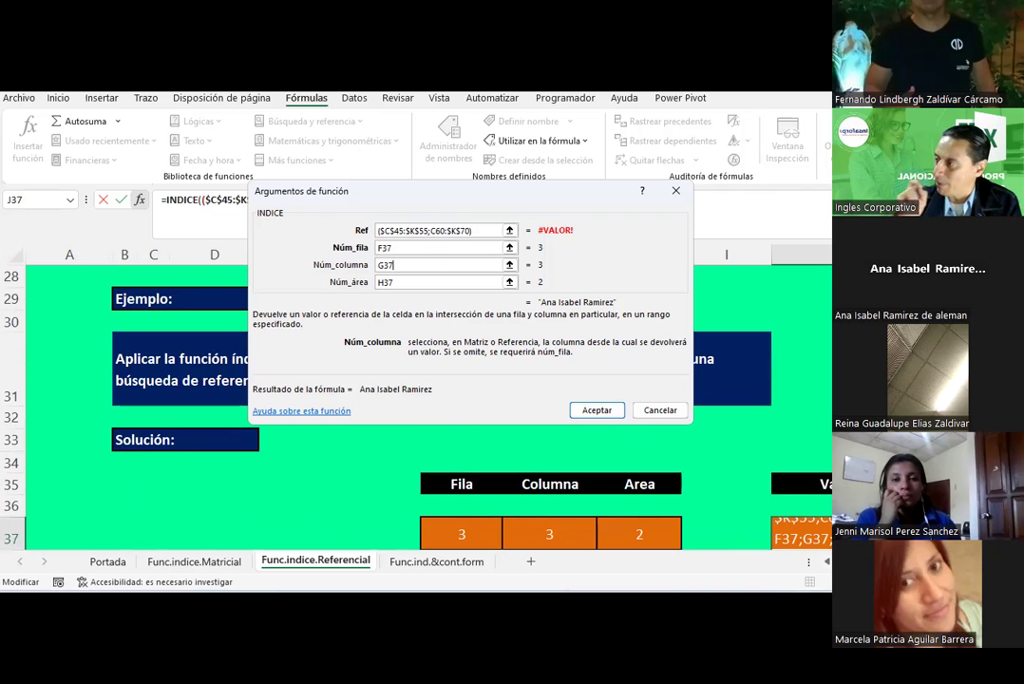
scroll(228, 430, "down", 1)
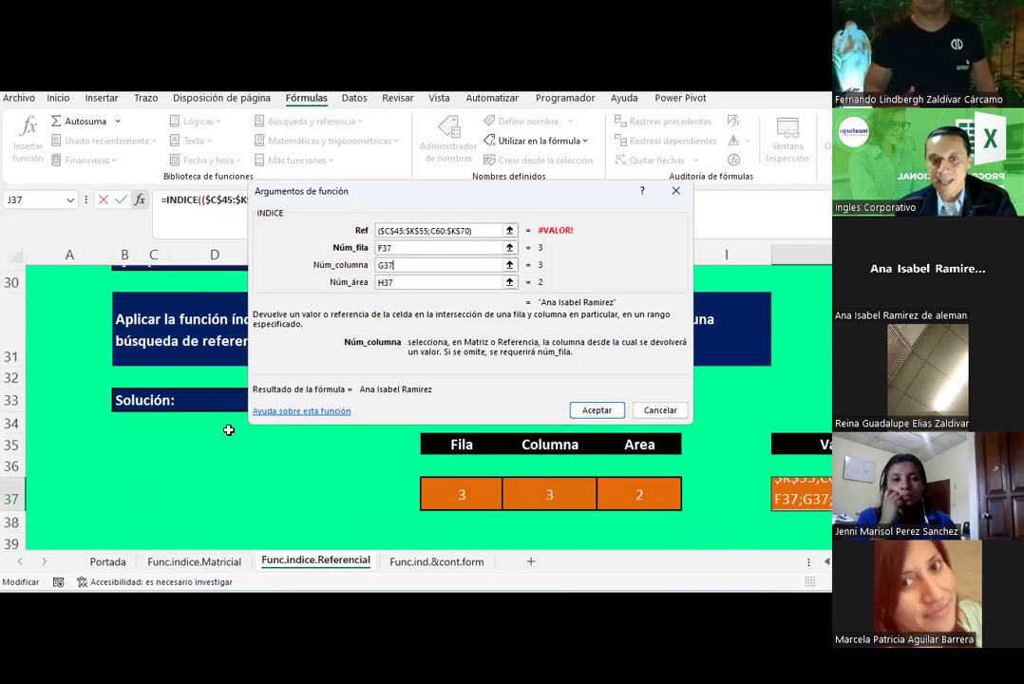
scroll(228, 430, "down", 2)
scroll(228, 430, "down", 1)
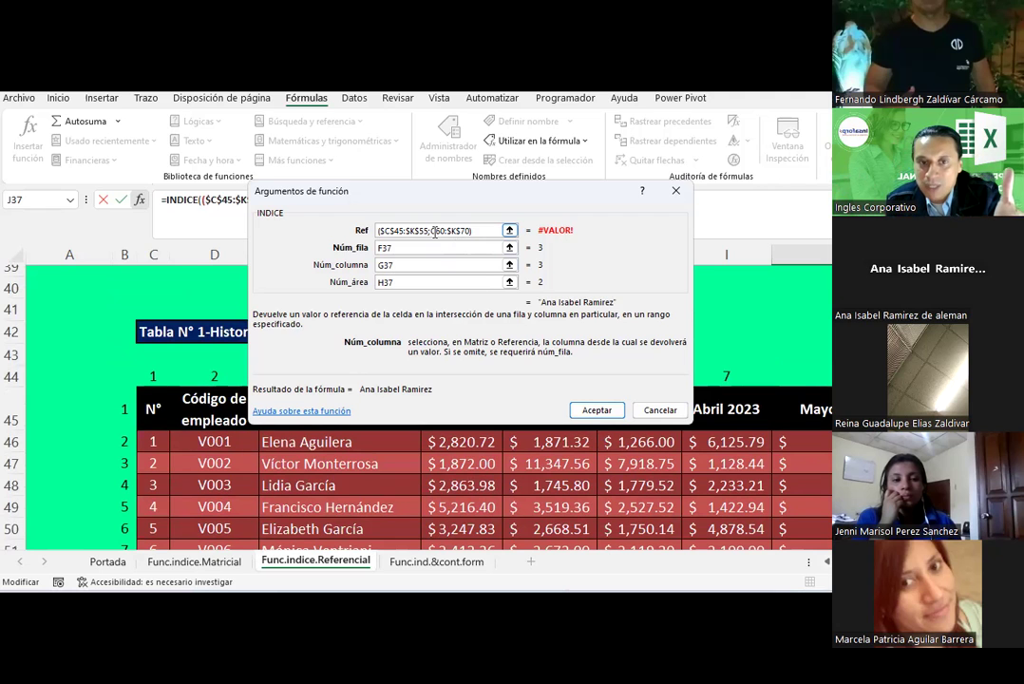
scroll(165, 453, "down", 2)
scroll(187, 419, "down", 2)
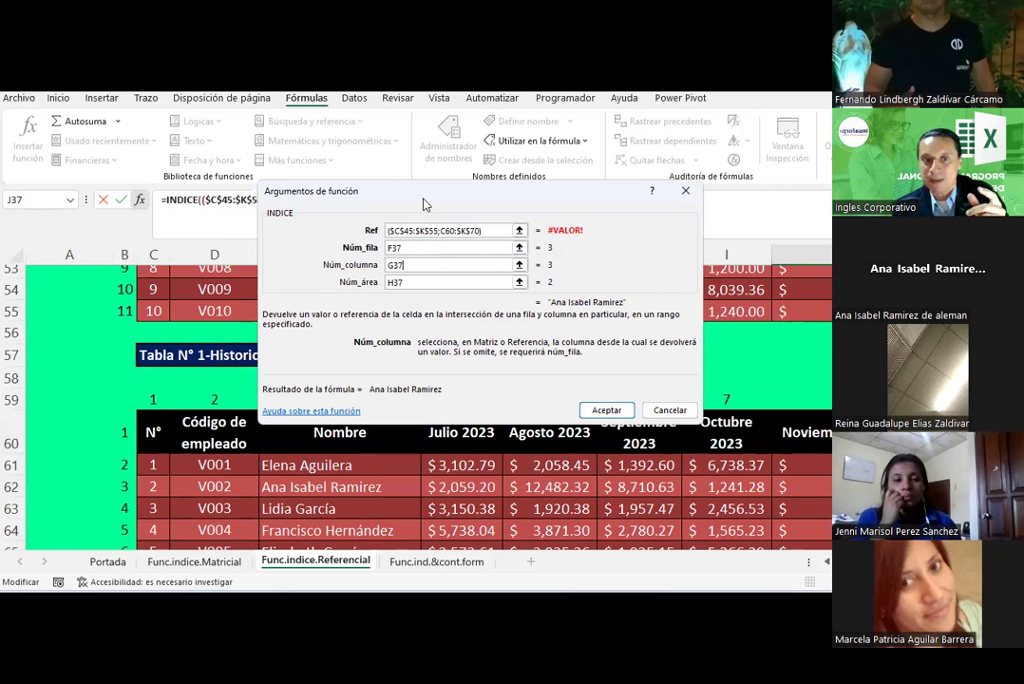
- Move the arguments dialog aside to show the Fila/Columna/Area cells, then accept the INDICE formula
left_click_drag(387, 194, 527, 162)
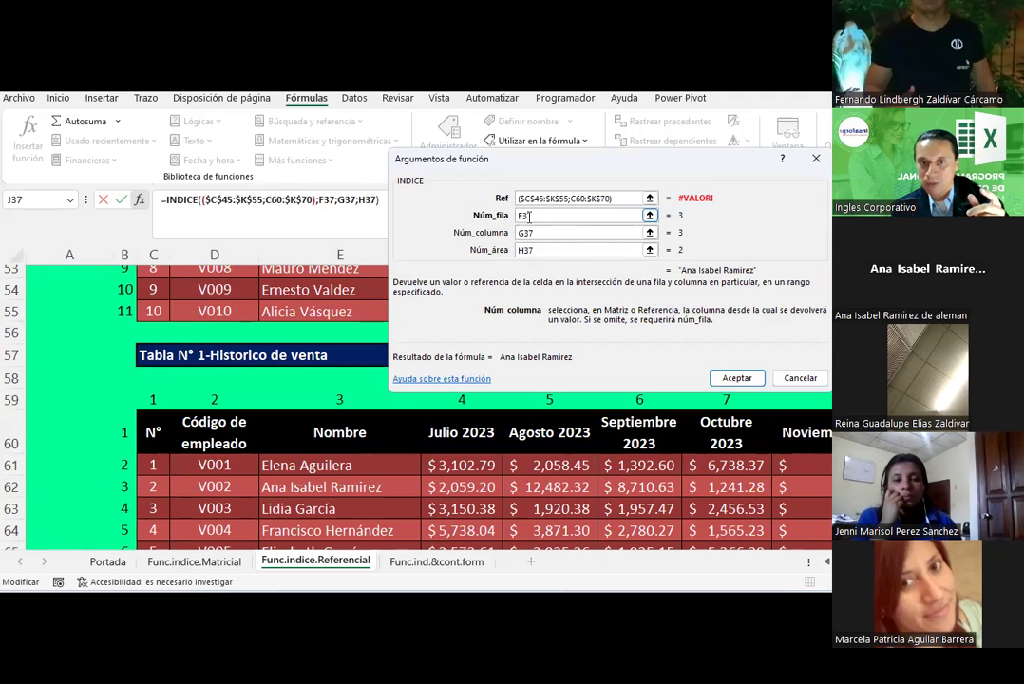
scroll(425, 340, "up", 4)
scroll(320, 350, "up", 3)
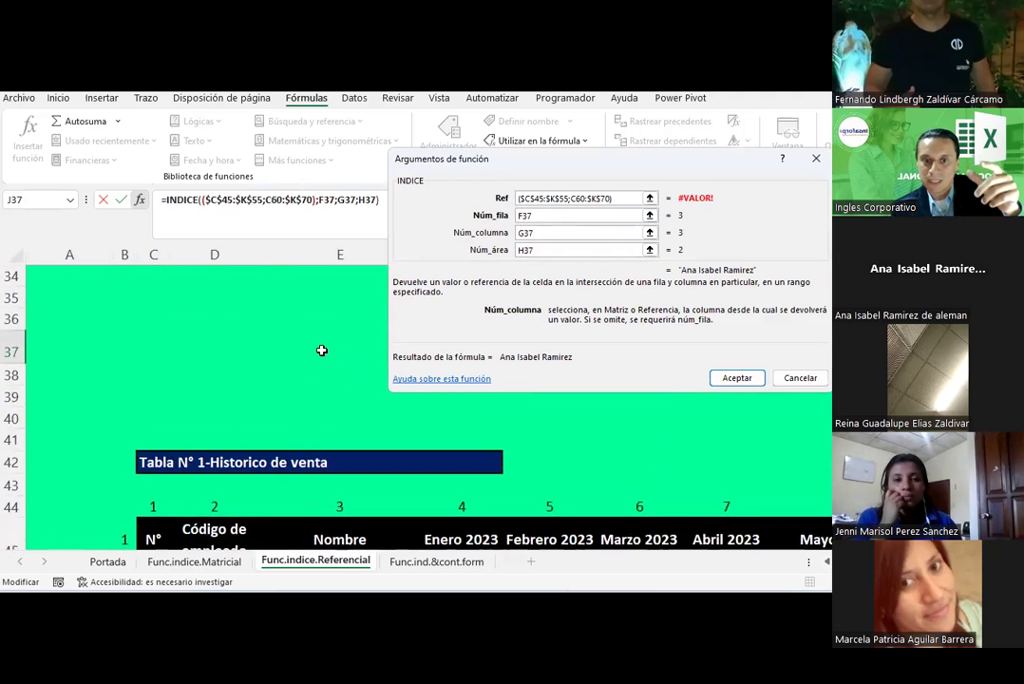
scroll(471, 493, "up", 1)
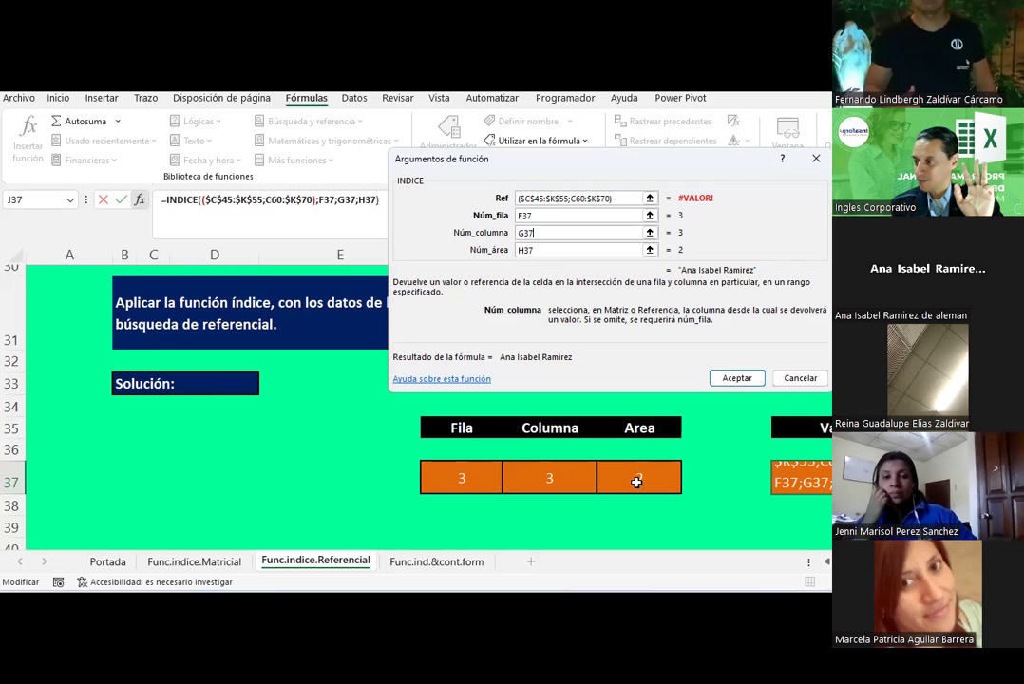
left_click(740, 377)
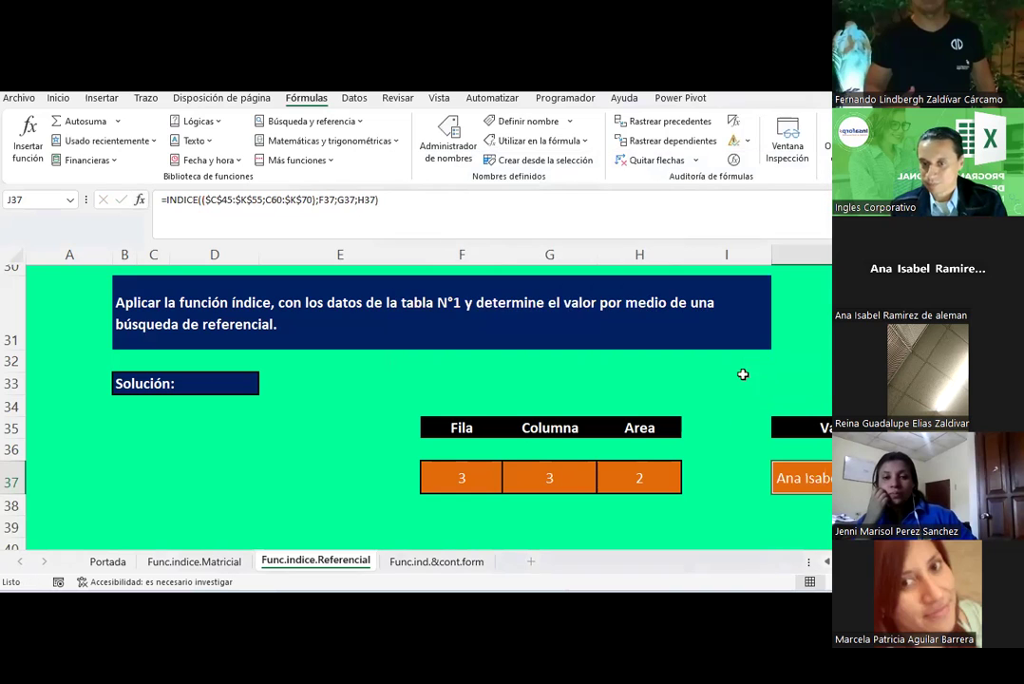
- Overwrite employee V003's name in E63 with a new employee name
scroll(561, 393, "down", 1)
left_click(437, 415)
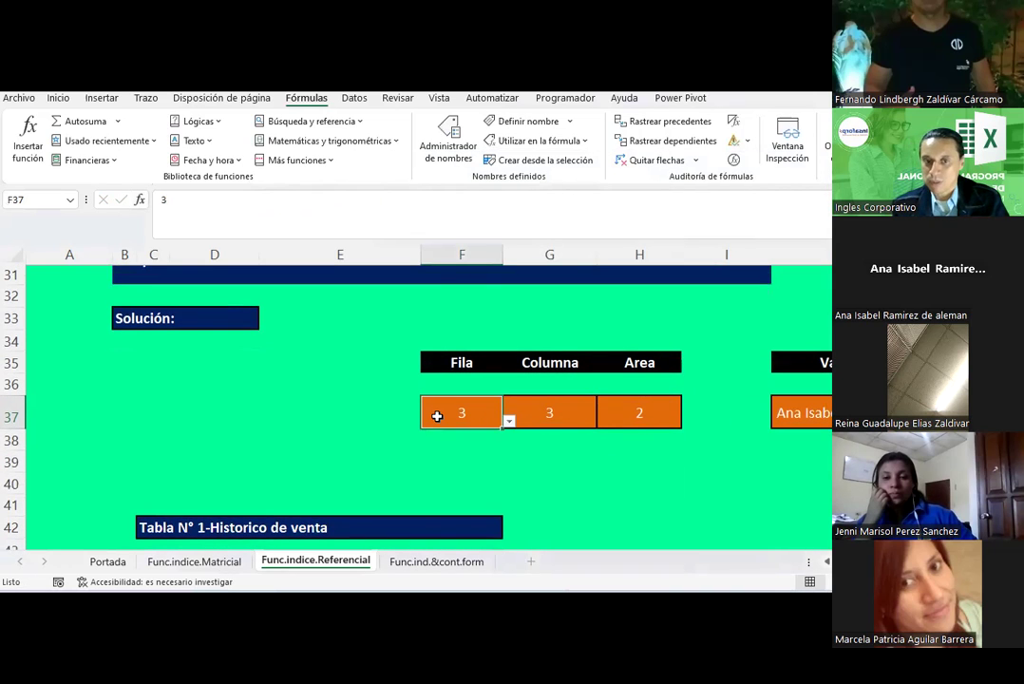
scroll(396, 422, "down", 5)
scroll(396, 423, "down", 4)
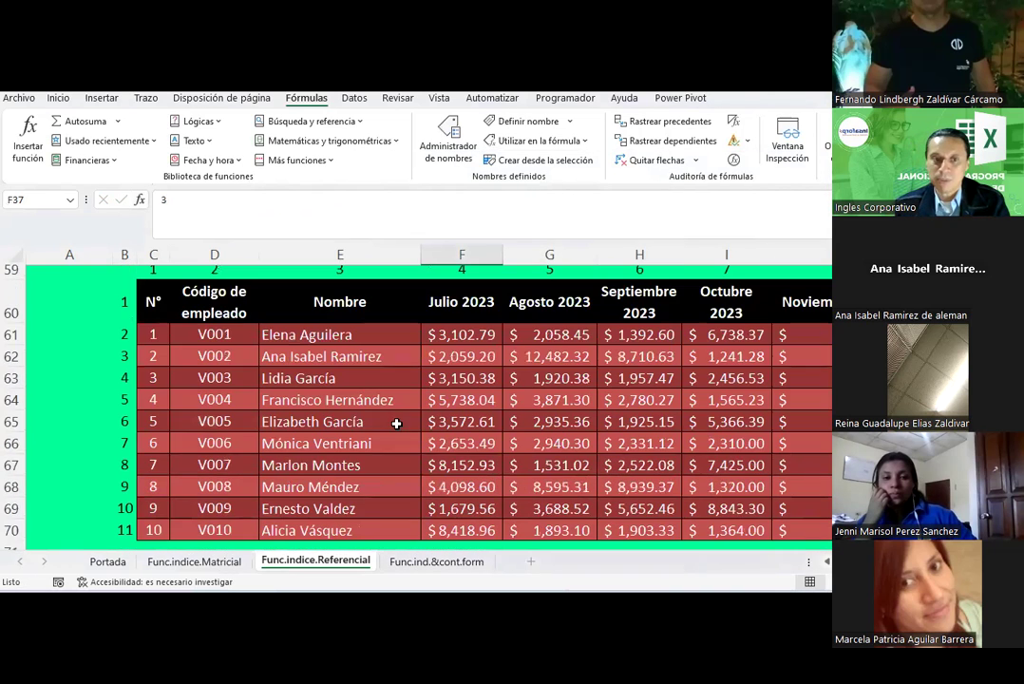
left_click(291, 379)
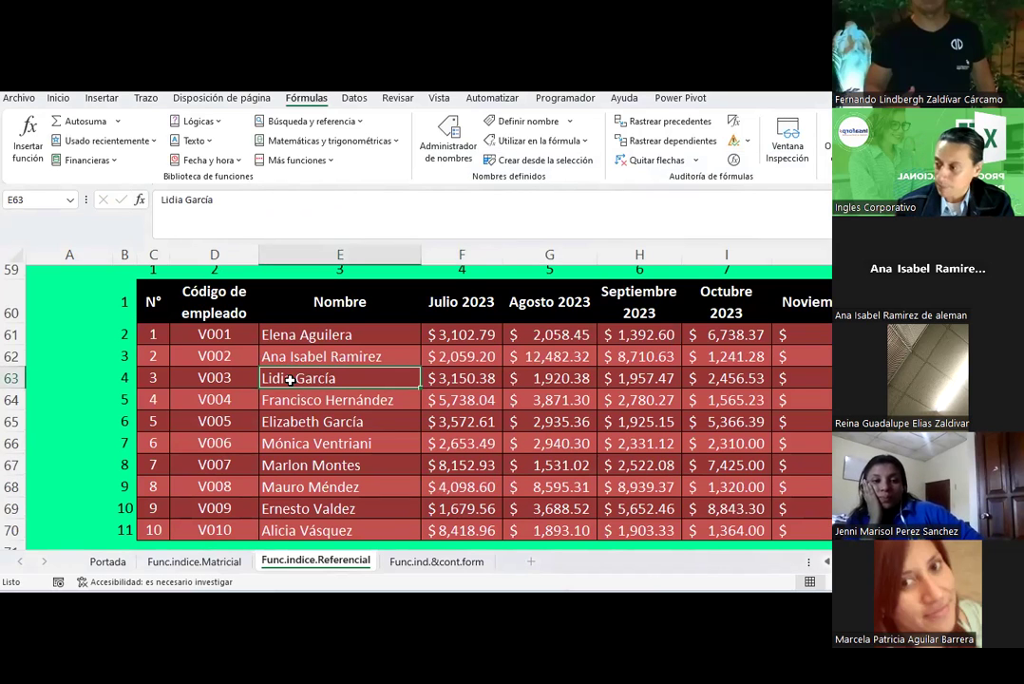
type("Jenni")
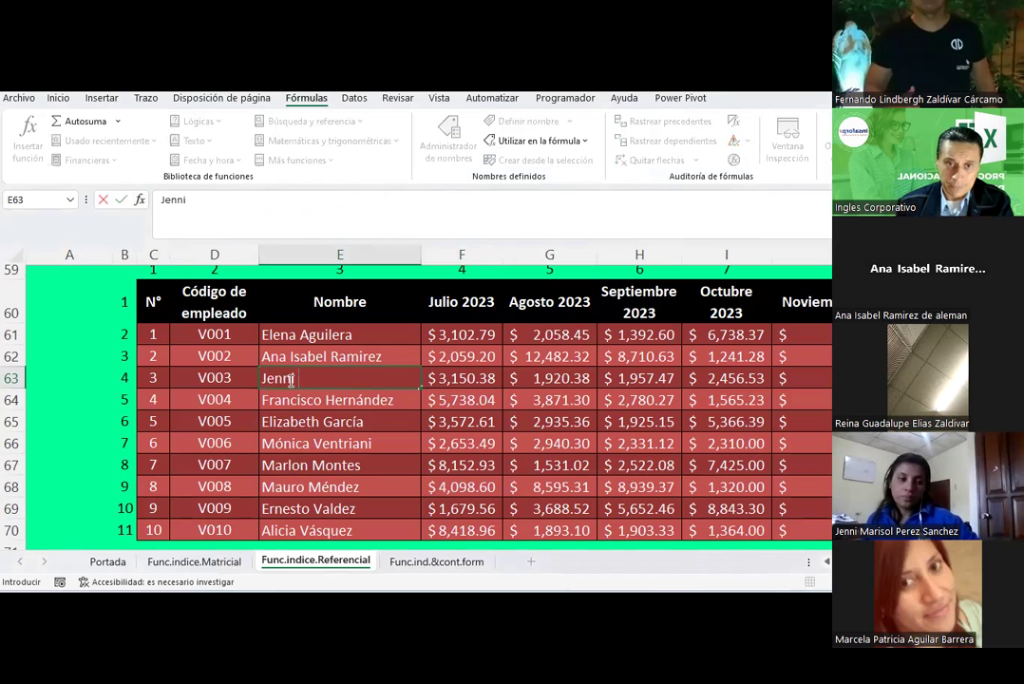
type(" Perez")
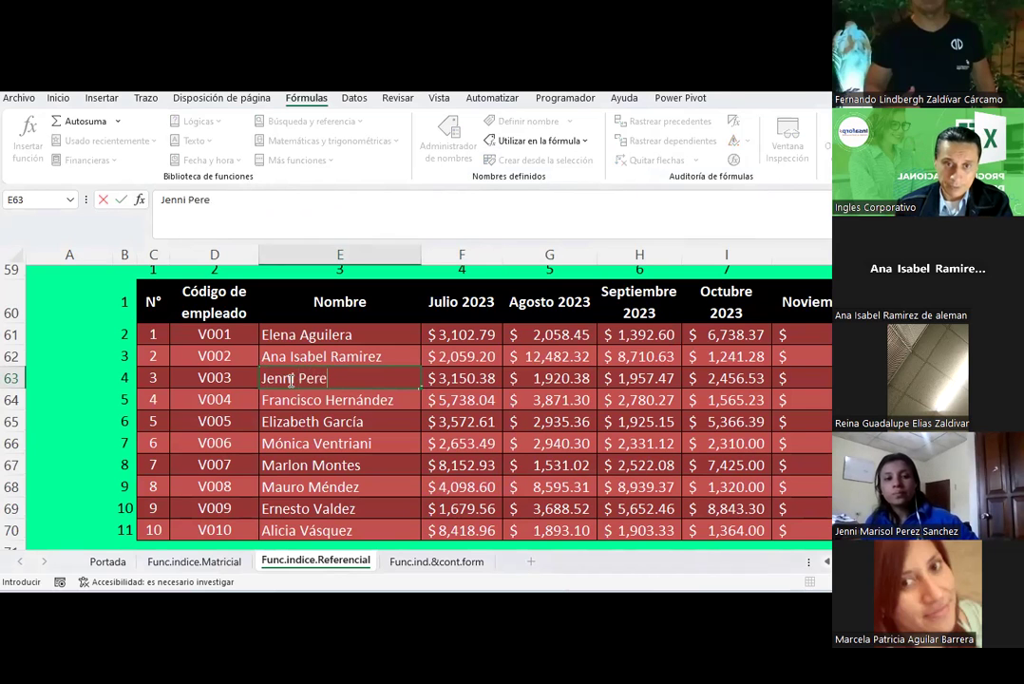
key("Return")
- Highlight row 63 and the Nombre column, then compare J37's result with both sales tables
scroll(289, 379, "up", 1)
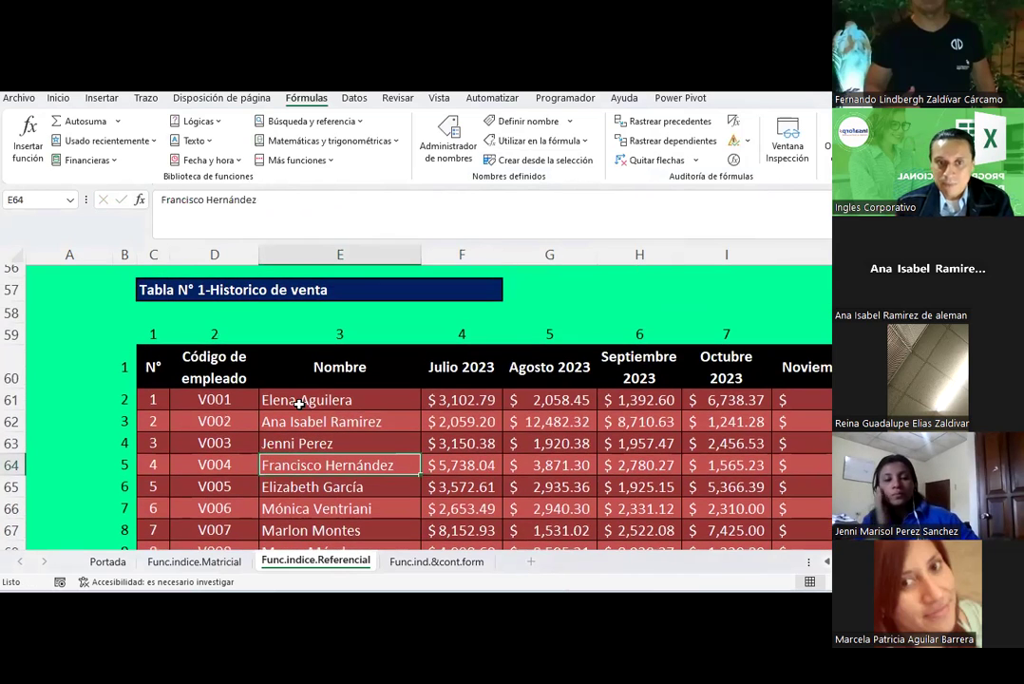
left_click(12, 442)
left_click(371, 254, "ctrl")
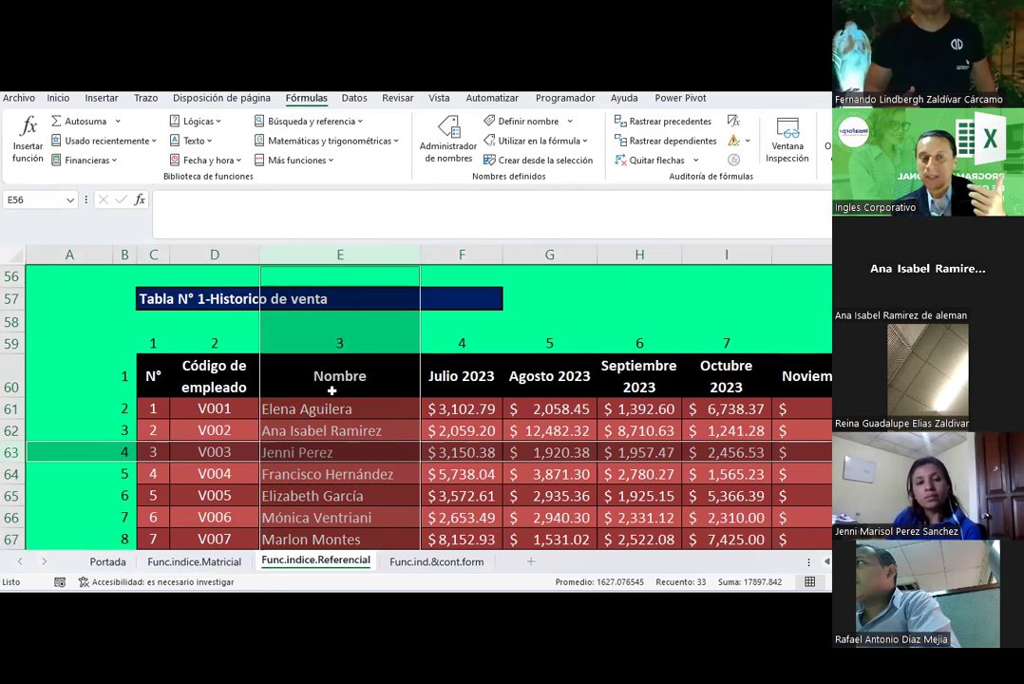
scroll(332, 390, "up", 1)
scroll(331, 389, "up", 2)
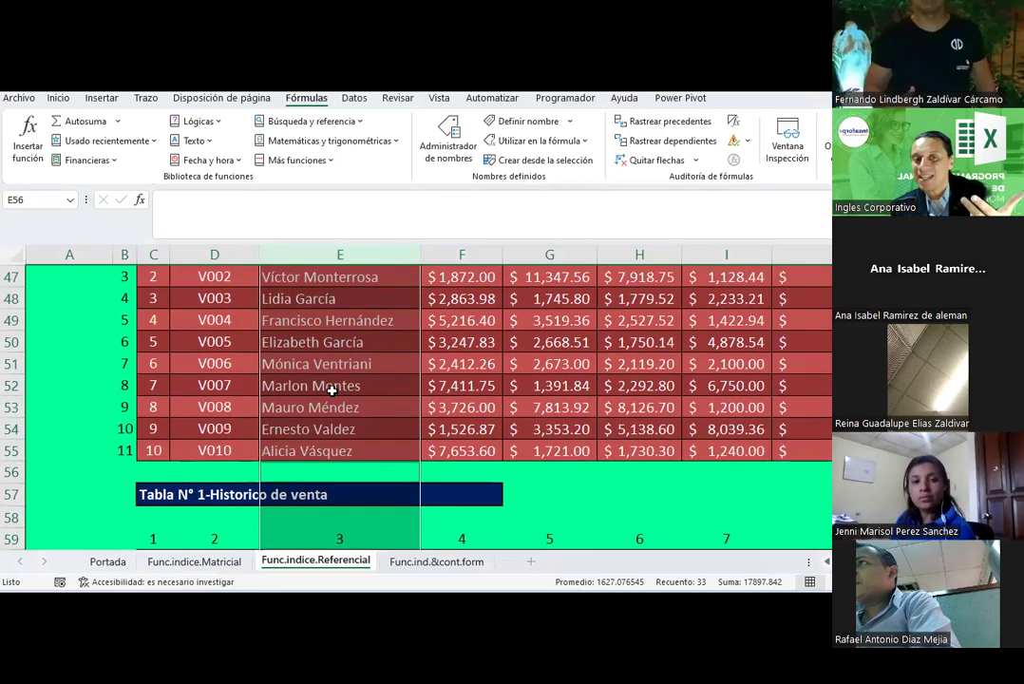
scroll(331, 390, "up", 1)
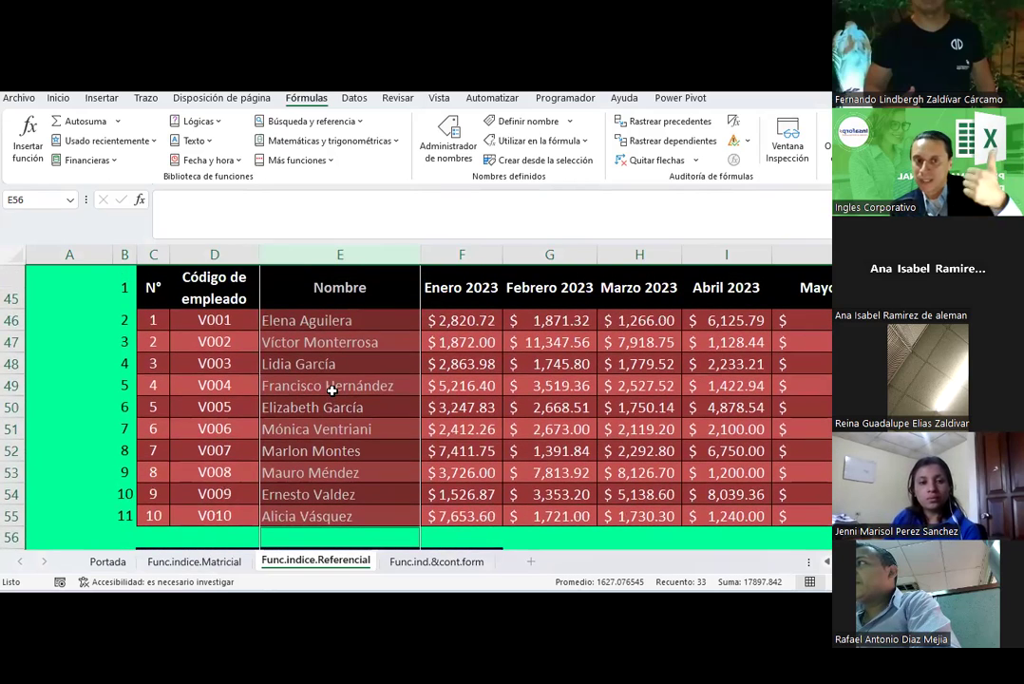
scroll(490, 341, "down", 1)
scroll(467, 308, "down", 1)
scroll(529, 388, "down", 4)
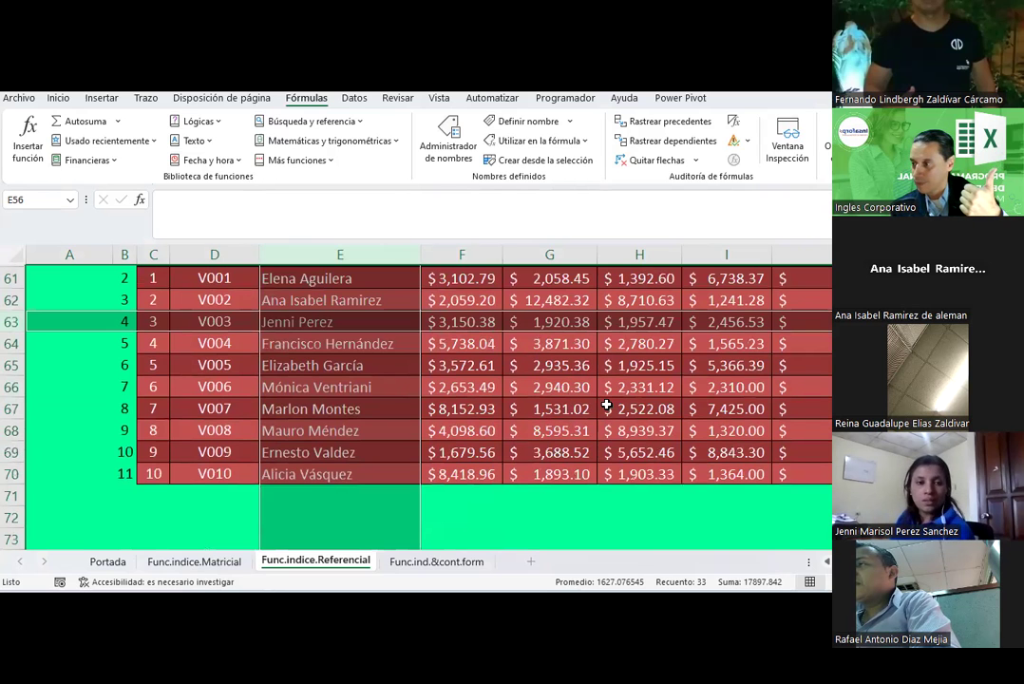
scroll(606, 399, "up", 1)
scroll(570, 385, "up", 4)
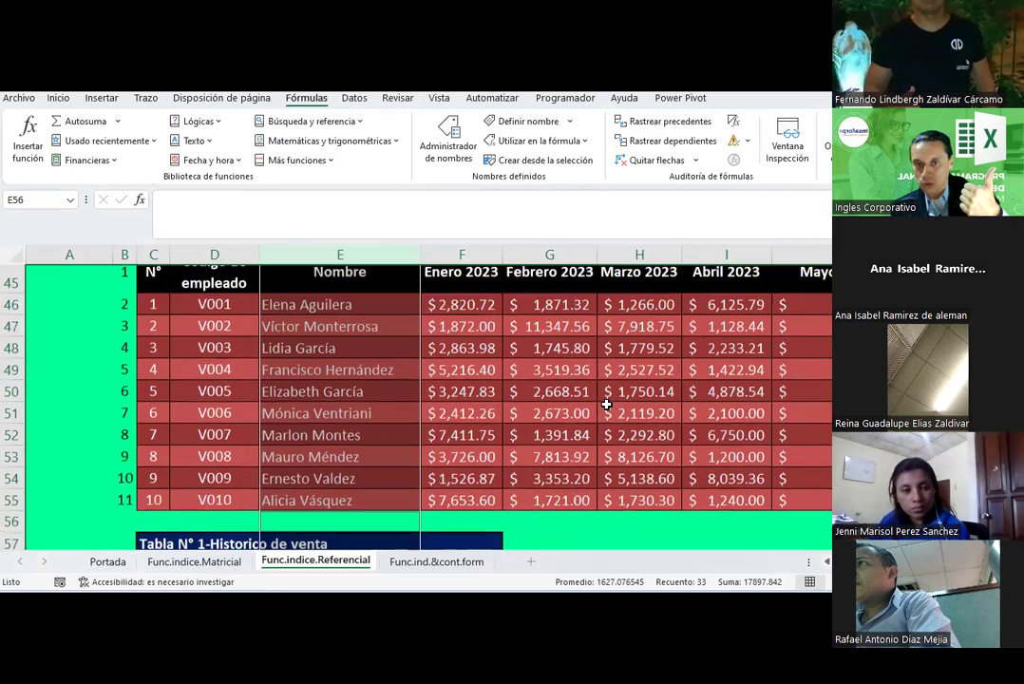
scroll(517, 351, "up", 1)
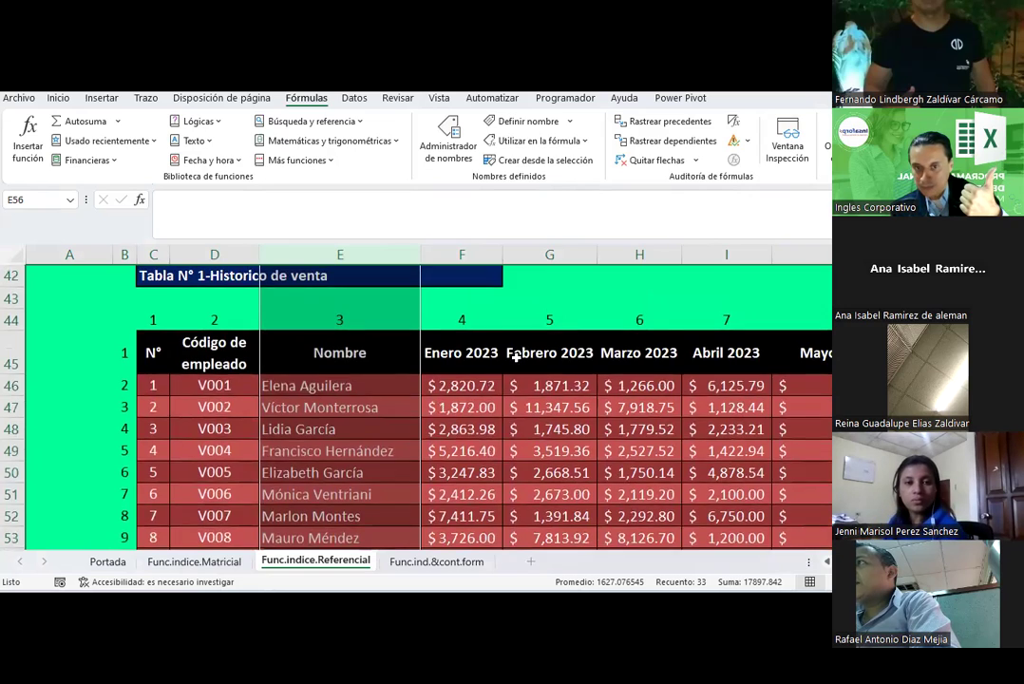
scroll(515, 356, "down", 5)
scroll(427, 295, "down", 2)
scroll(350, 384, "up", 1)
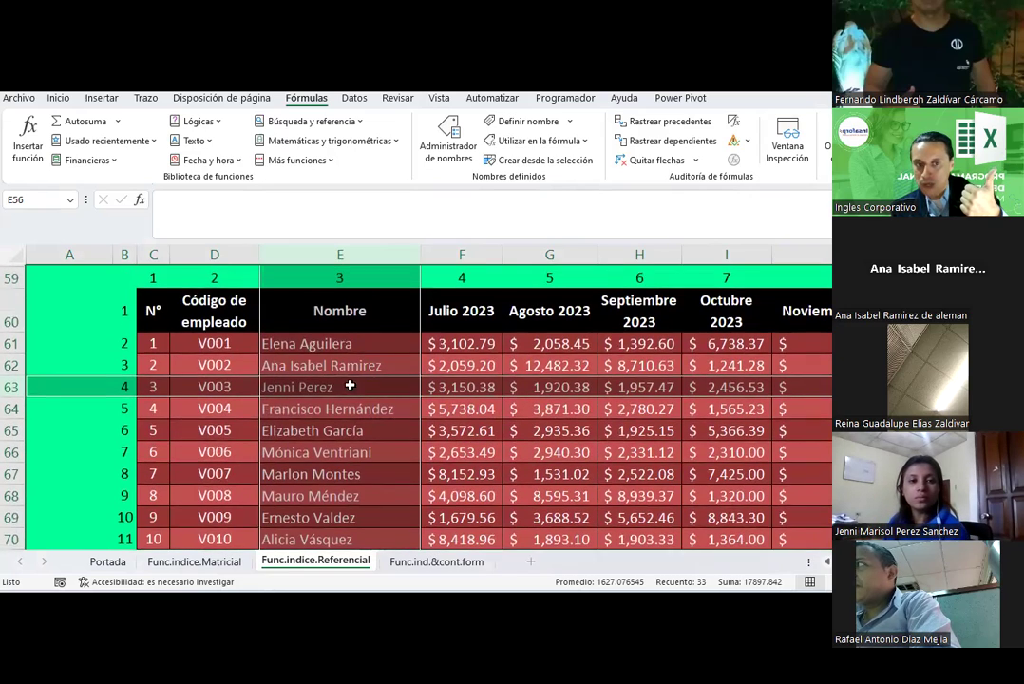
scroll(349, 385, "up", 5)
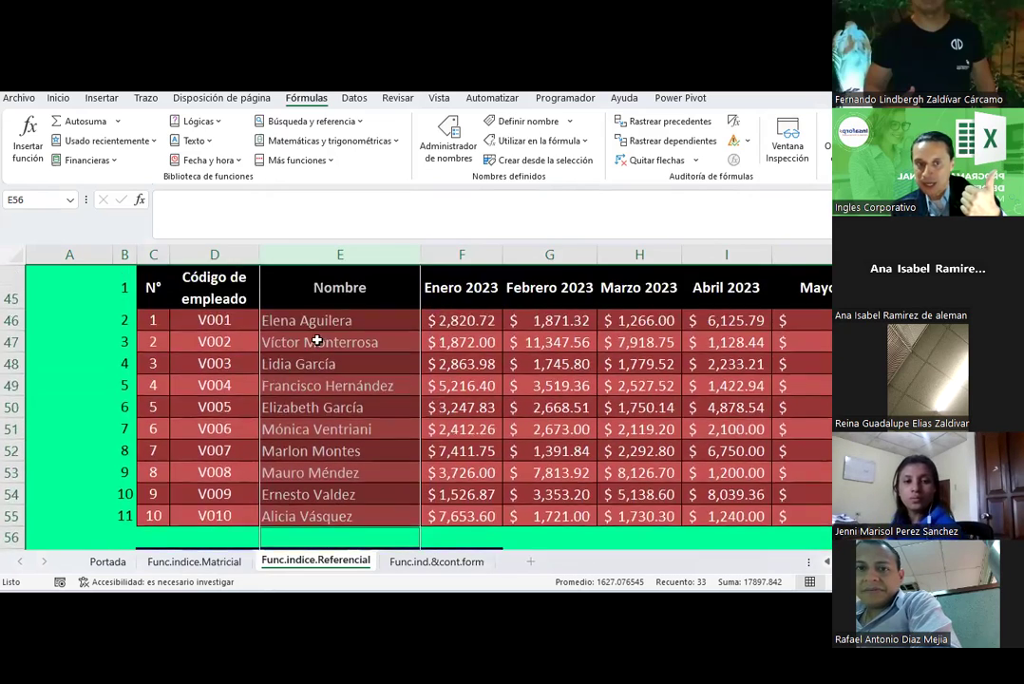
scroll(387, 377, "up", 1)
scroll(387, 377, "down", 2)
scroll(387, 378, "down", 3)
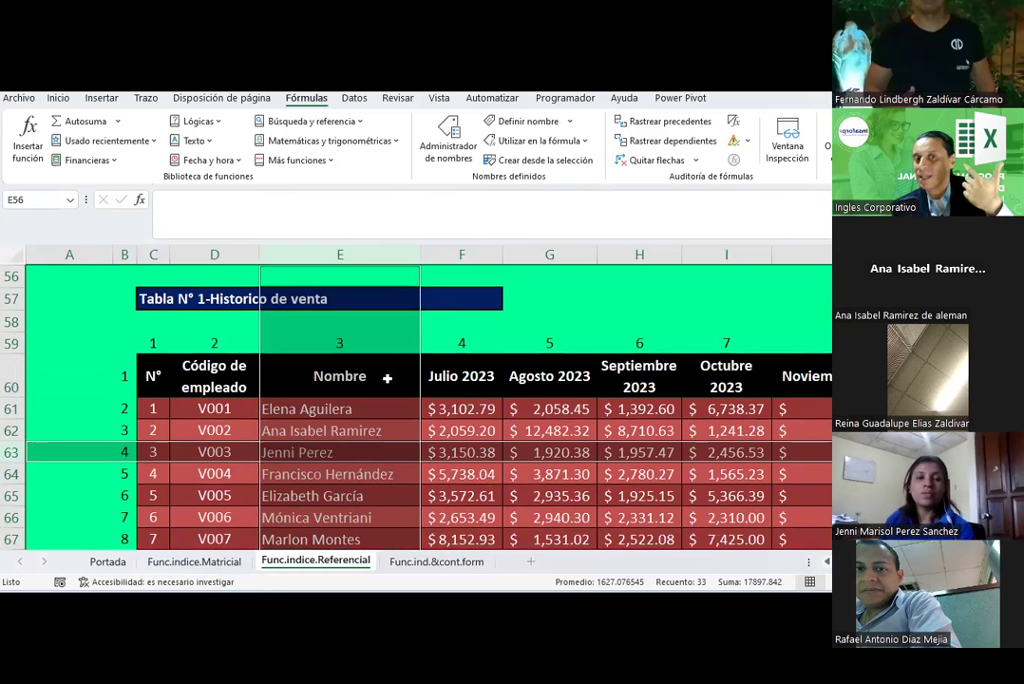
scroll(387, 377, "up", 2)
scroll(440, 415, "up", 5)
scroll(441, 415, "up", 1)
scroll(457, 402, "down", 1)
scroll(455, 398, "down", 4)
scroll(471, 286, "up", 3)
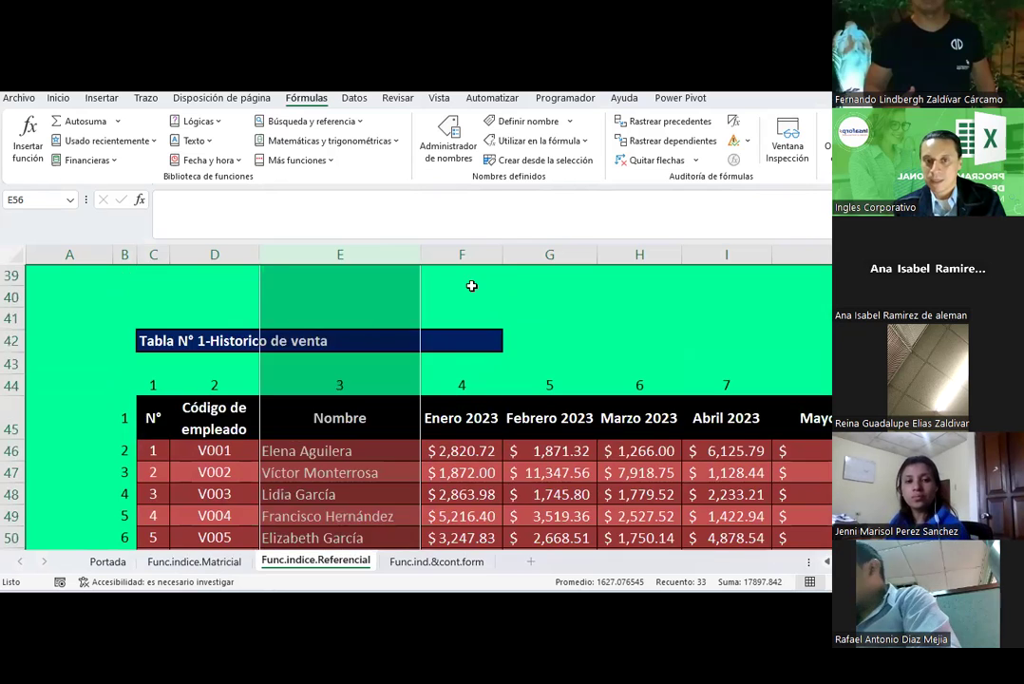
scroll(471, 285, "up", 3)
- Browse the Fila choices in F37 and set Columna to 4 in G37
left_click(463, 432)
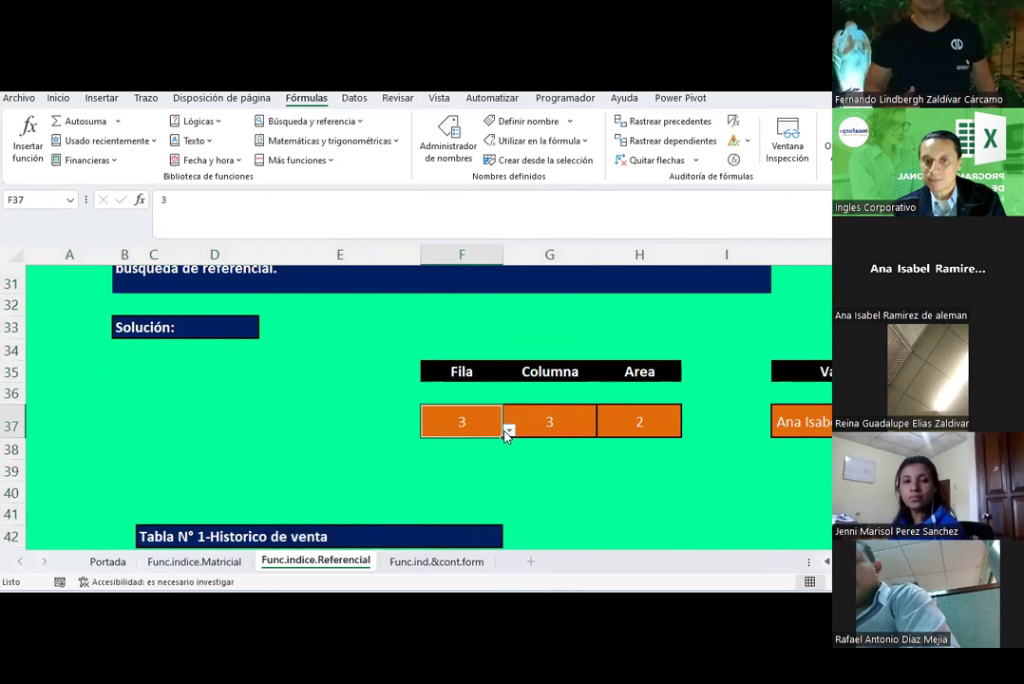
left_click(508, 430)
left_click(454, 471)
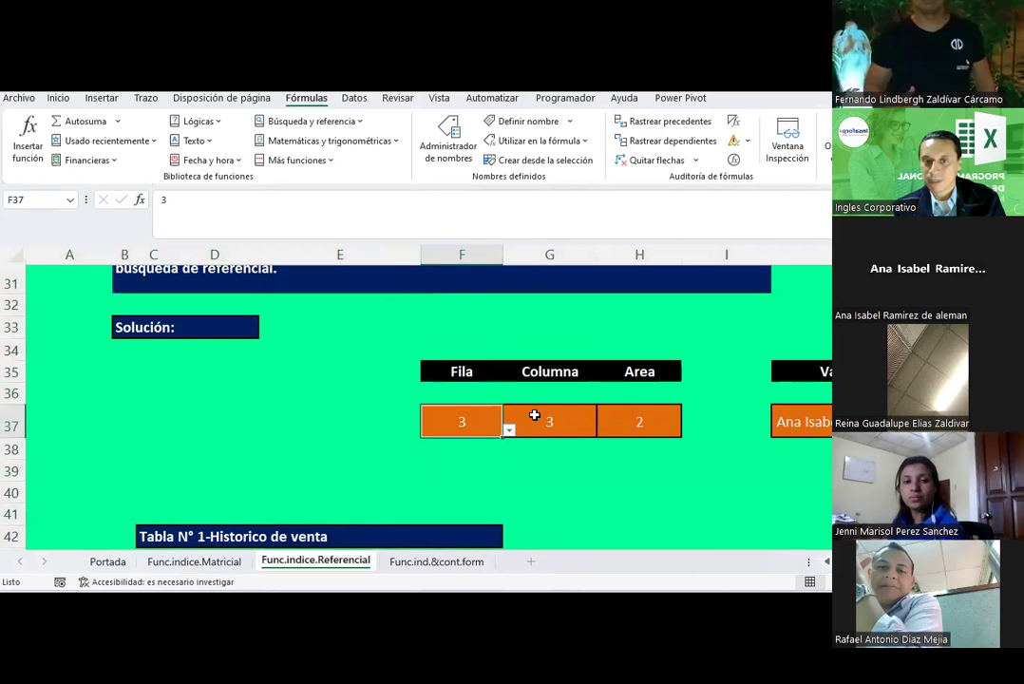
left_click(535, 415)
left_click(603, 429)
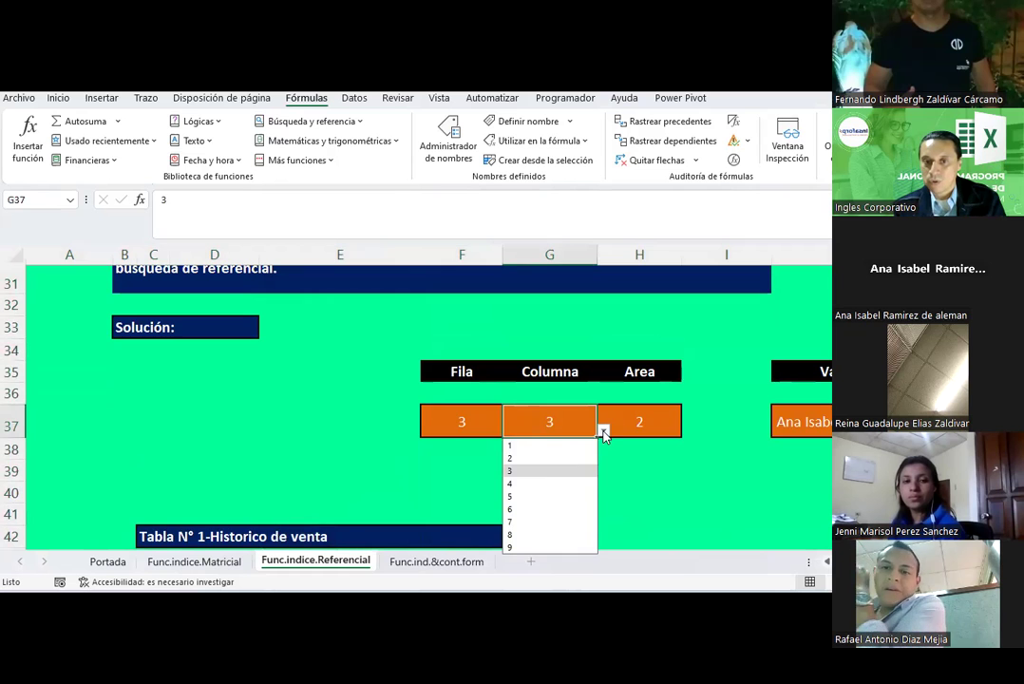
left_click(511, 485)
left_click(657, 418)
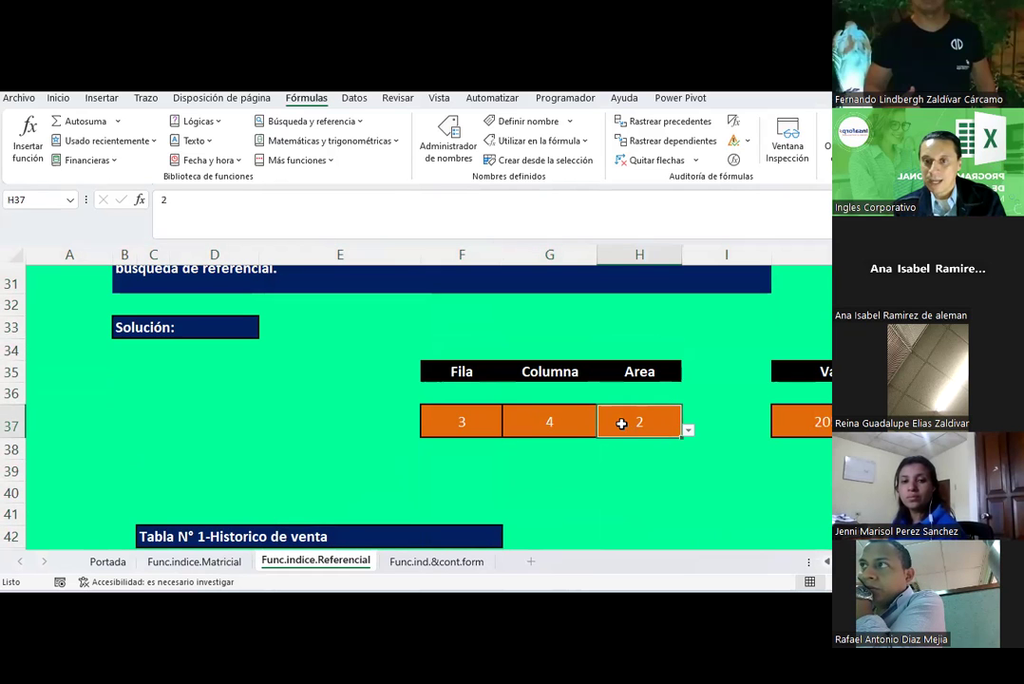
scroll(458, 424, "down", 4)
scroll(465, 427, "down", 6)
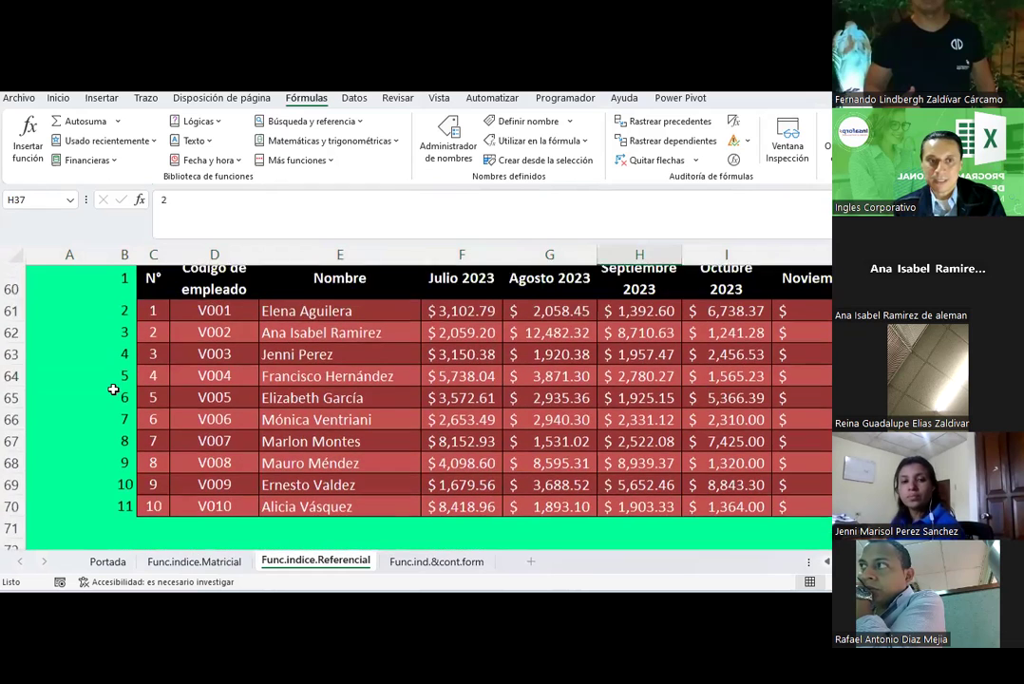
- Highlight row 63 to locate the renamed V003 employee in the second sales table
left_click(14, 389)
left_click(340, 254)
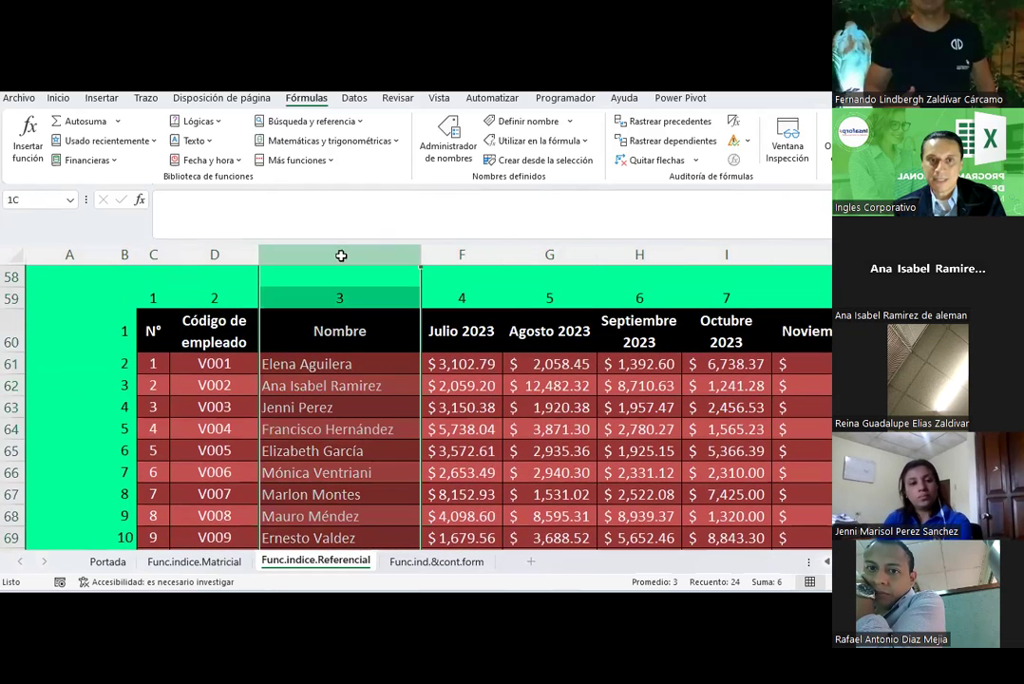
left_click(13, 407)
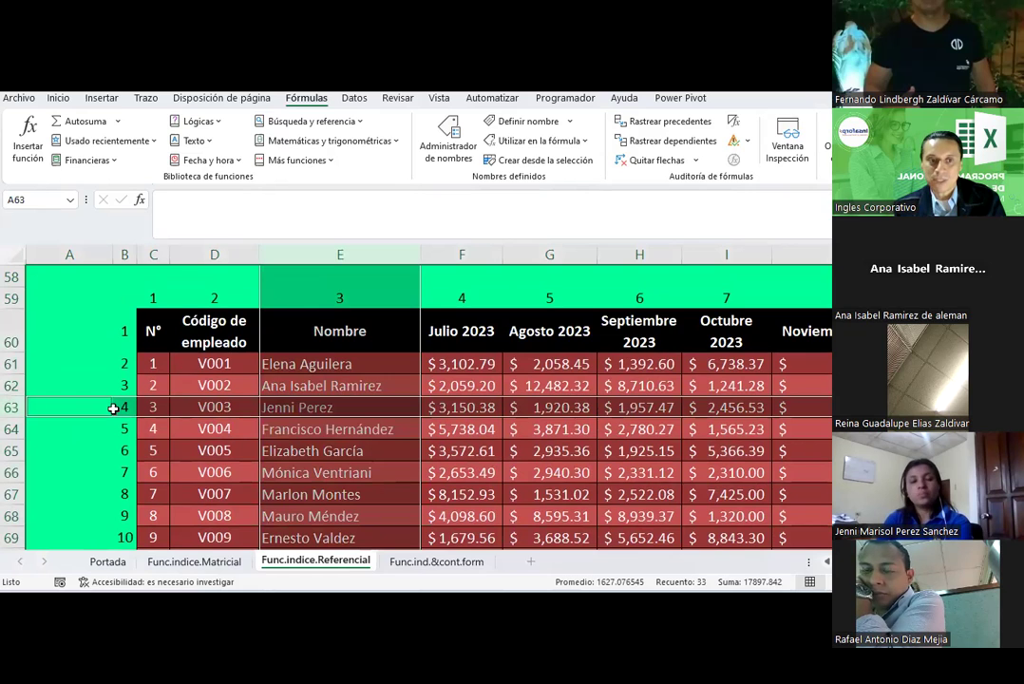
scroll(504, 327, "up", 5)
scroll(504, 328, "up", 3)
scroll(506, 331, "down", 4)
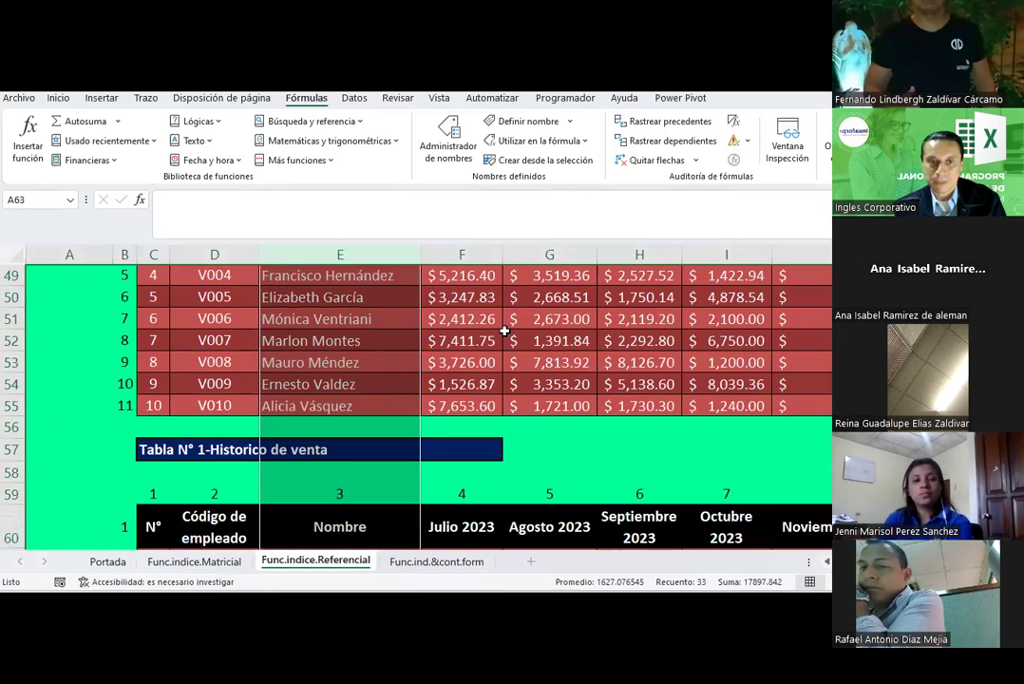
scroll(506, 331, "up", 2)
scroll(506, 331, "up", 4)
- Set Fila to 4 and Columna to 3 with the F37 and G37 dropdowns, keeping Area at 2
left_click(498, 384)
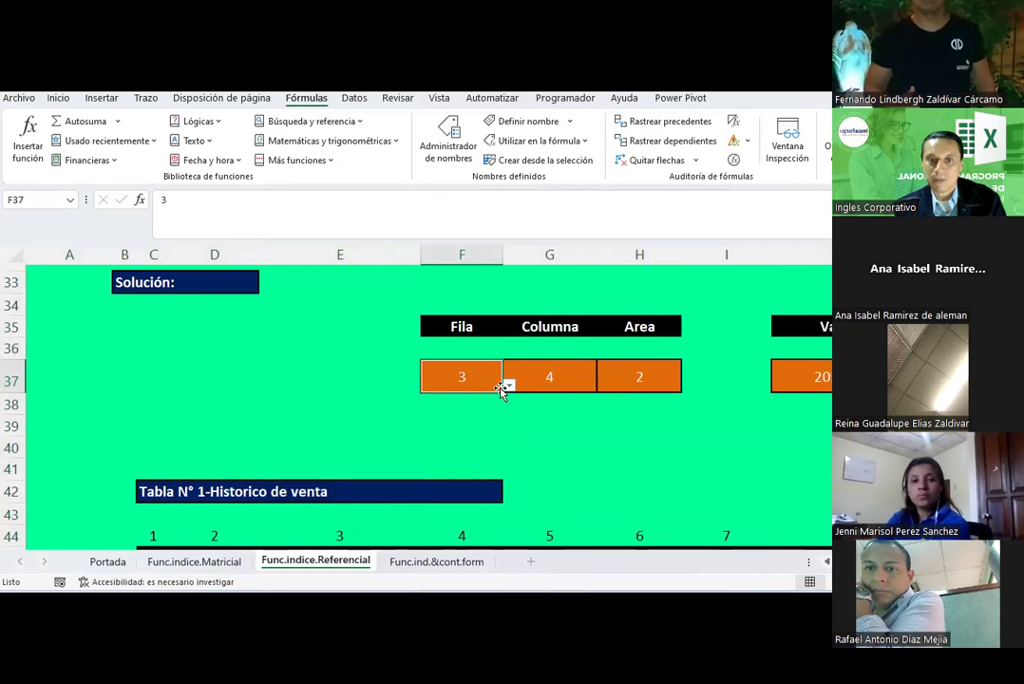
left_click(508, 385)
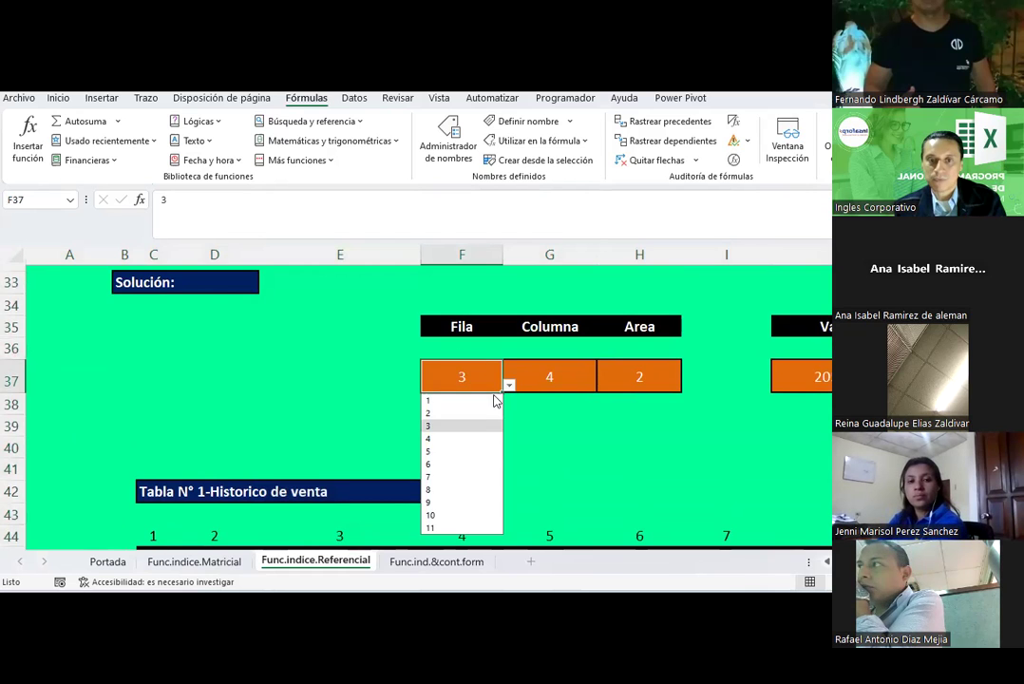
left_click(431, 439)
left_click(538, 381)
left_click(601, 387)
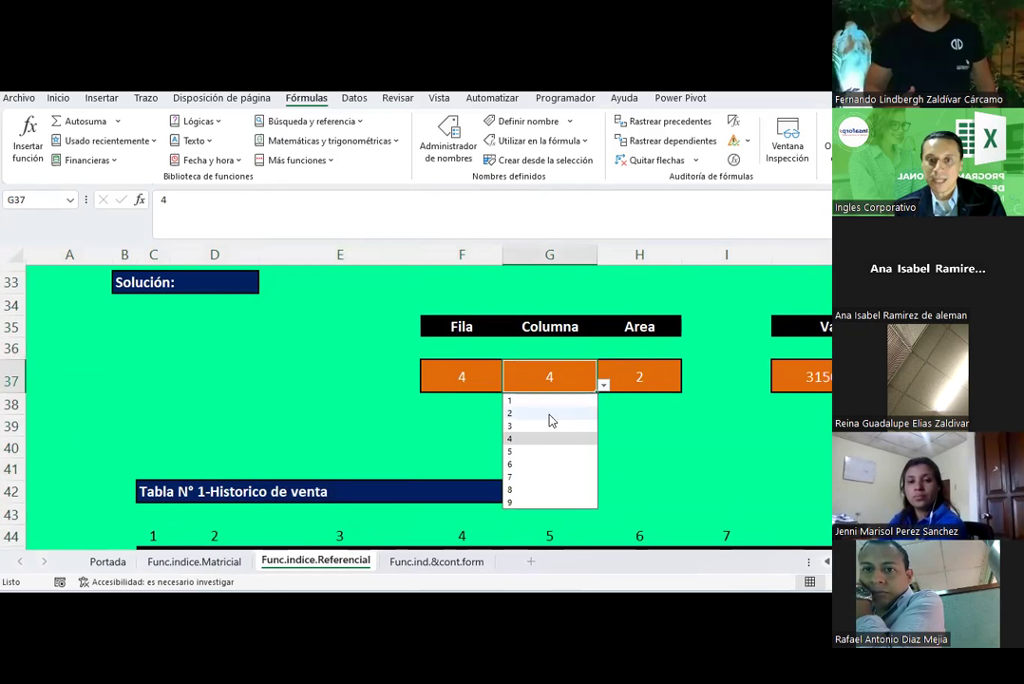
left_click(541, 427)
left_click(627, 379)
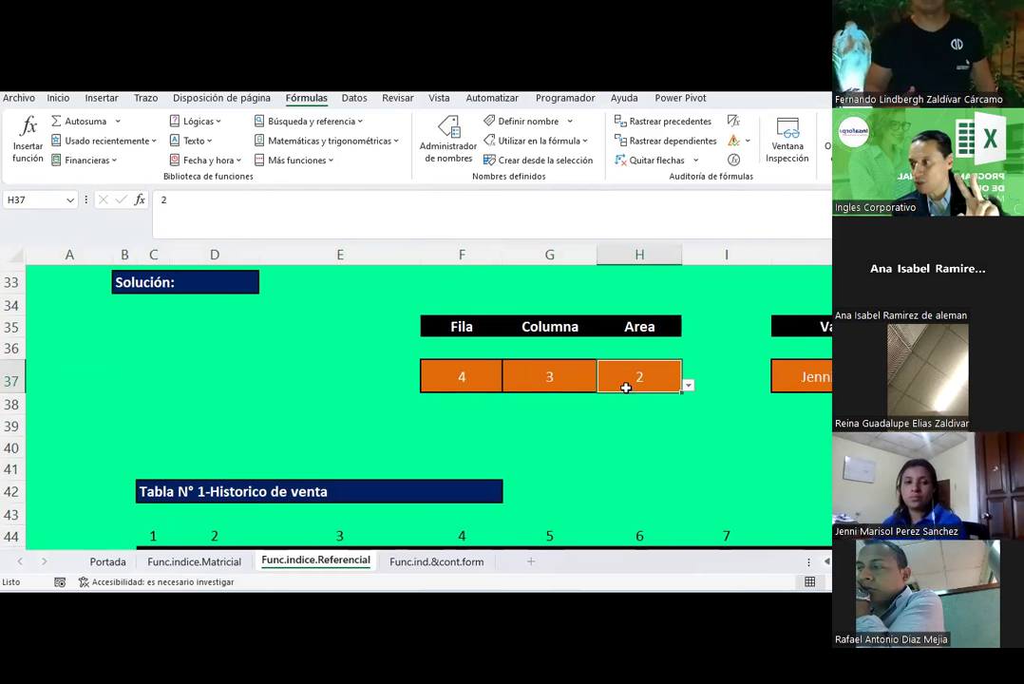
- Compare the renamed employee in E63 with the INDICE result in J37
scroll(625, 388, "down", 1)
scroll(626, 387, "down", 8)
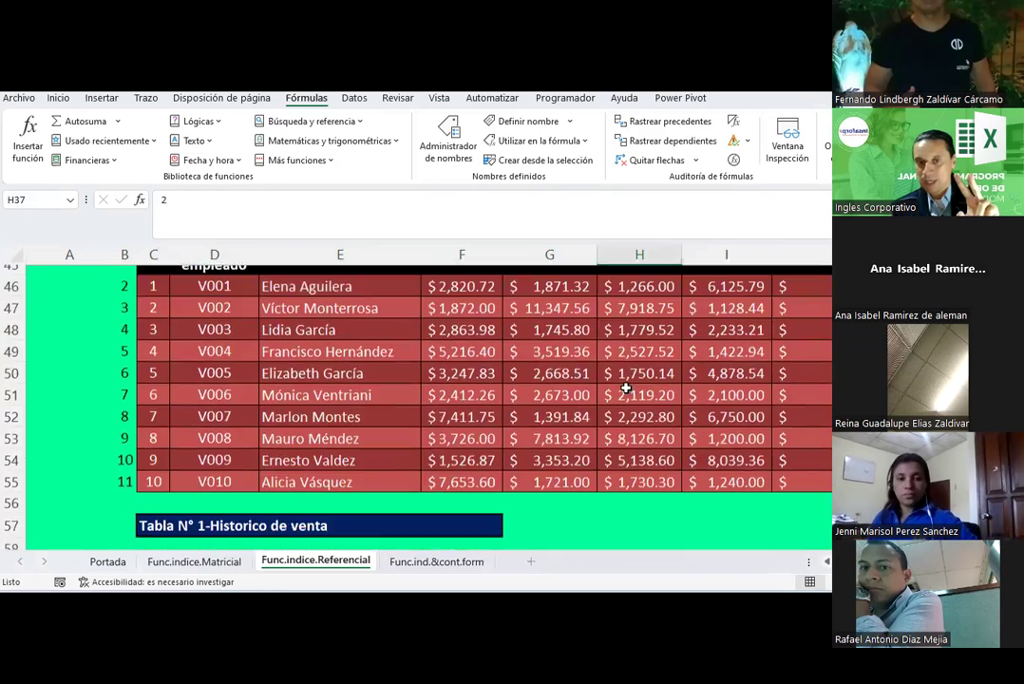
left_click(285, 407)
scroll(421, 438, "up", 2)
scroll(468, 430, "up", 5)
scroll(665, 427, "up", 2)
left_click(808, 438)
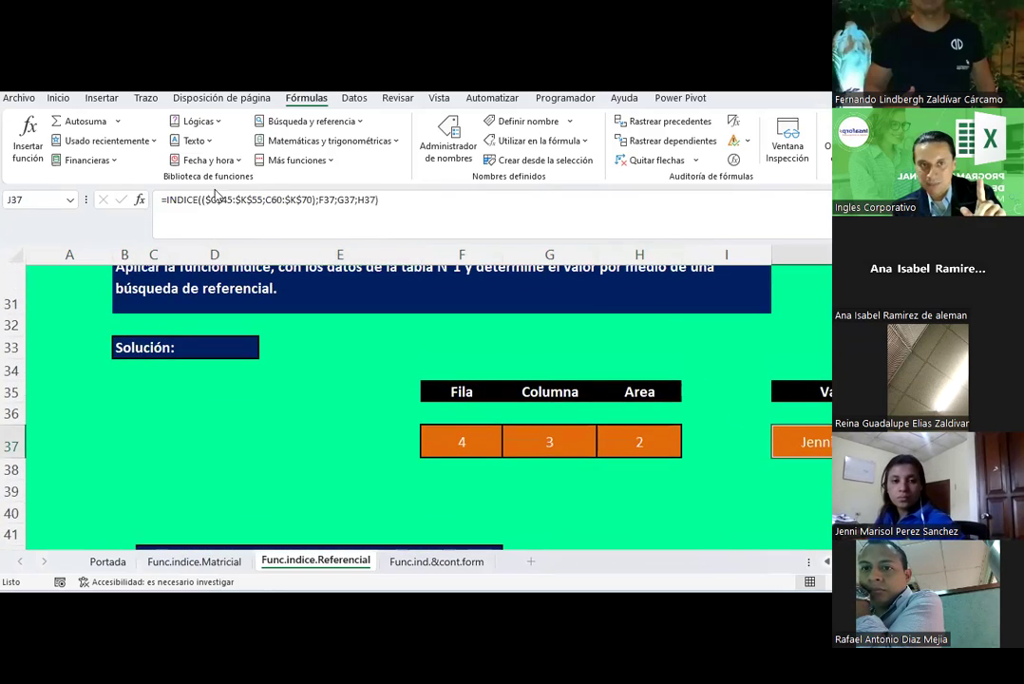
- Open J37's INDICE arguments in reference form and move the window aside
left_click(140, 200)
double_click(542, 297)
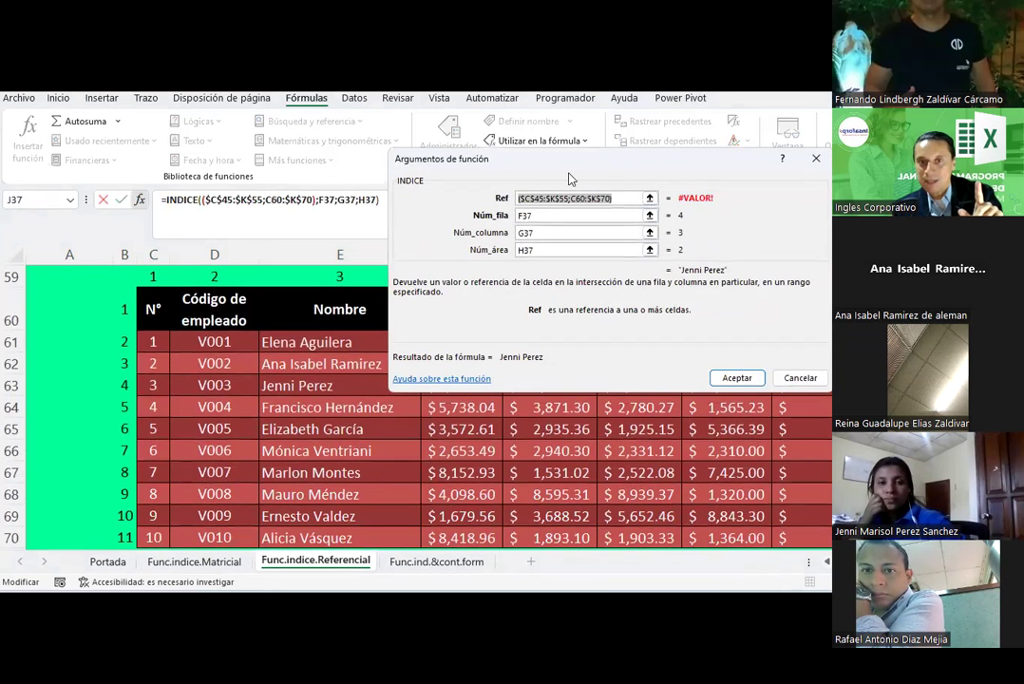
left_click_drag(570, 179, 333, 209)
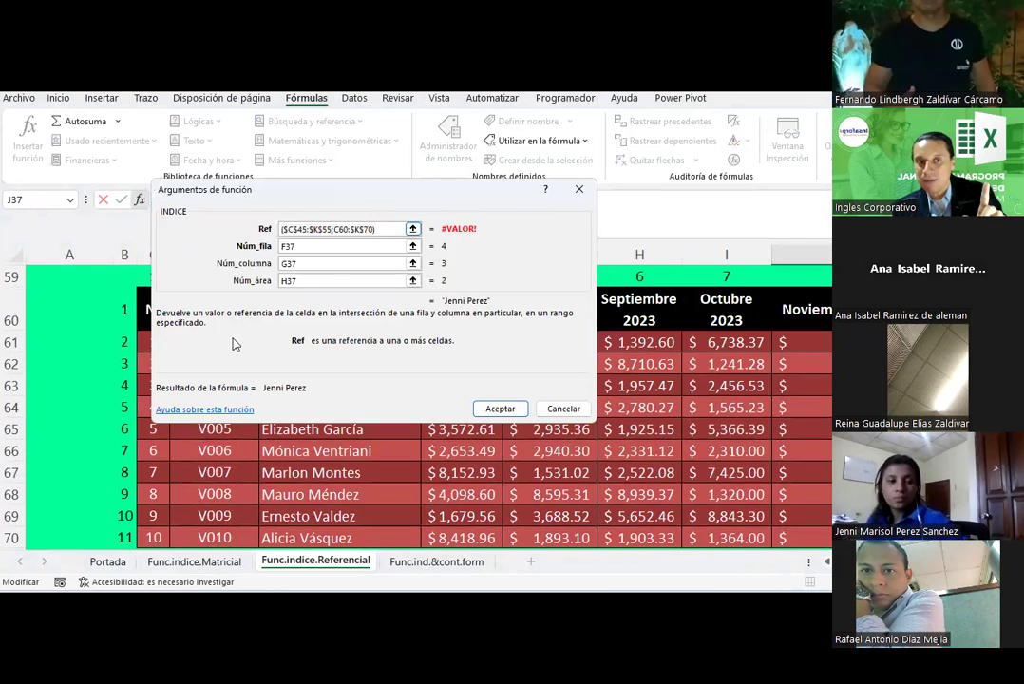
- Try adding the second sales table range as Matriz2 to Ref, then cancel and reopen the argument-form chooser
scroll(133, 387, "up", 3)
scroll(133, 386, "up", 4)
mouse_move(152, 351)
left_mouse_down()
mouse_move(827, 351)
mouse_move(829, 518)
left_mouse_up()
scroll(572, 418, "down", 5)
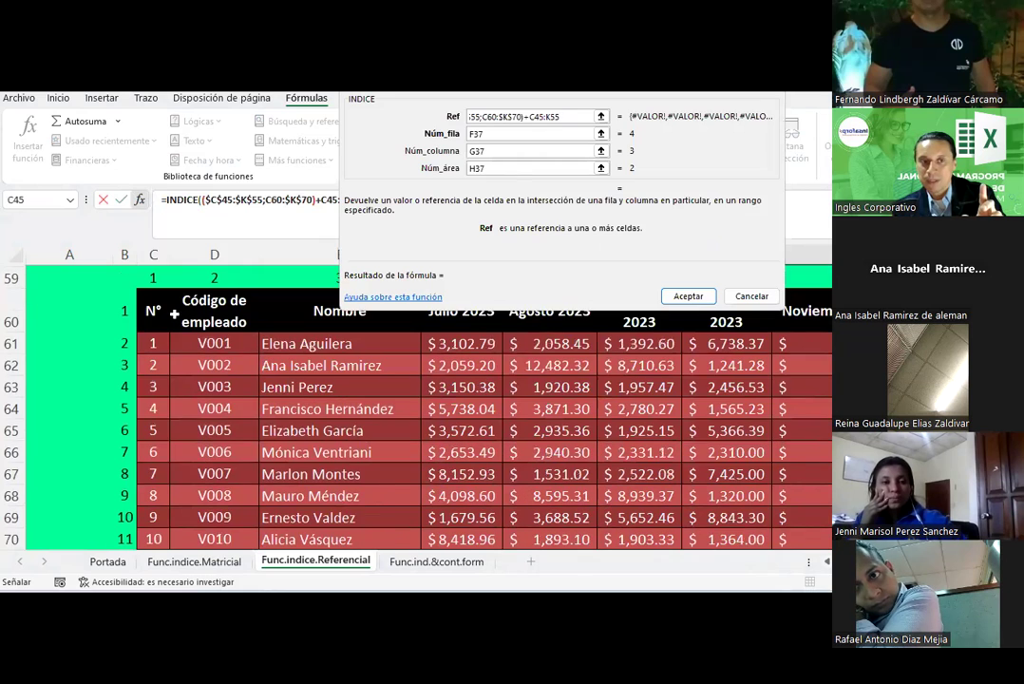
left_click_drag(174, 312, 808, 539)
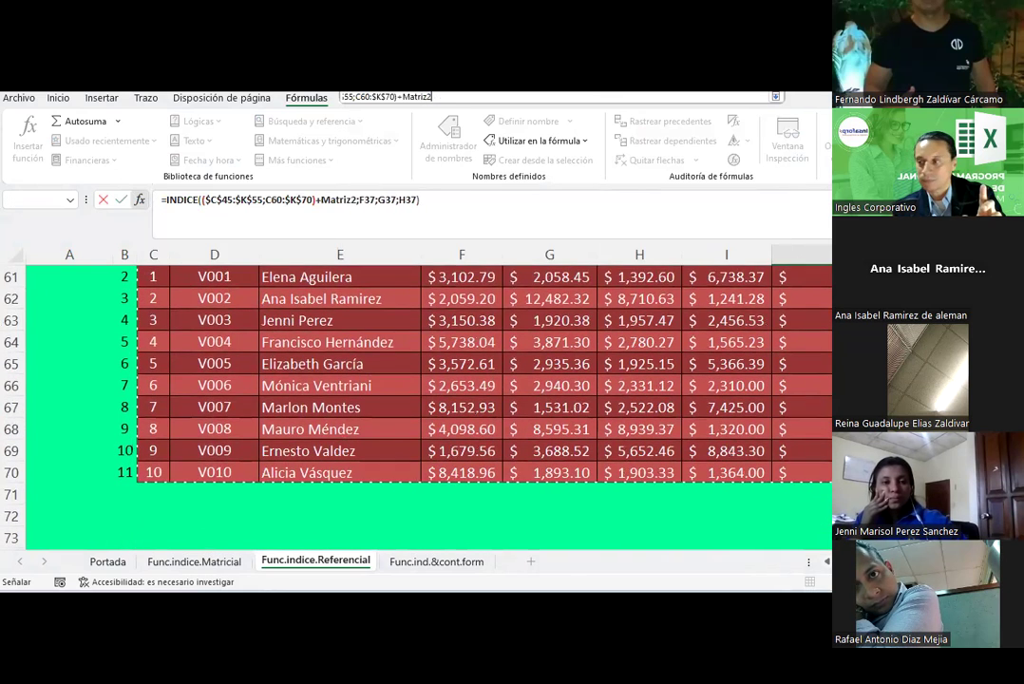
key("shift+F3")
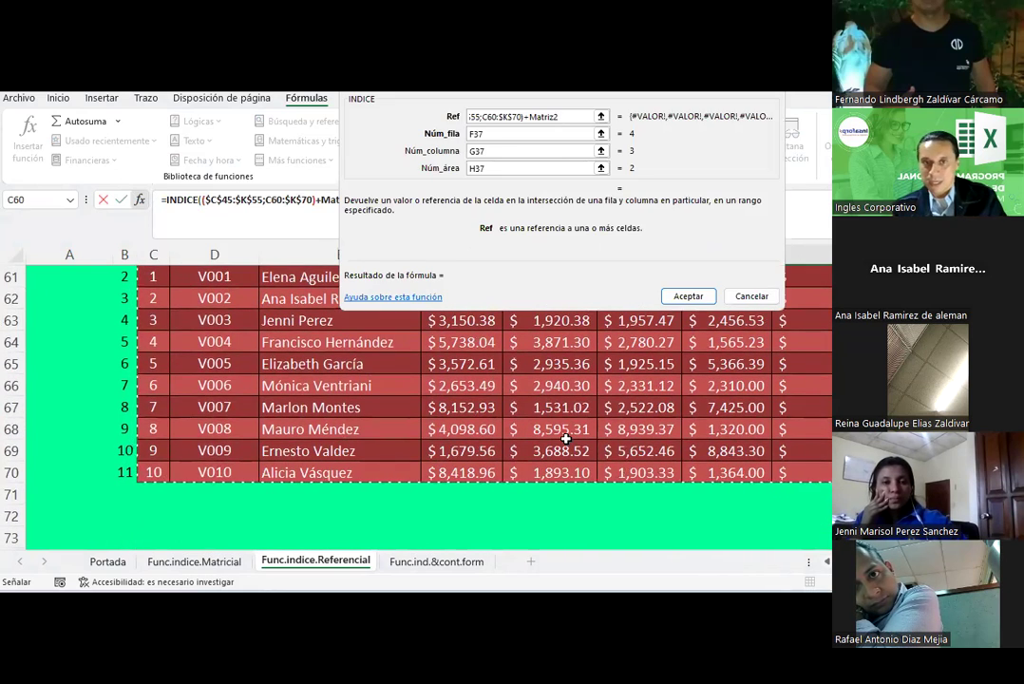
scroll(568, 440, "up", 6)
key("Escape")
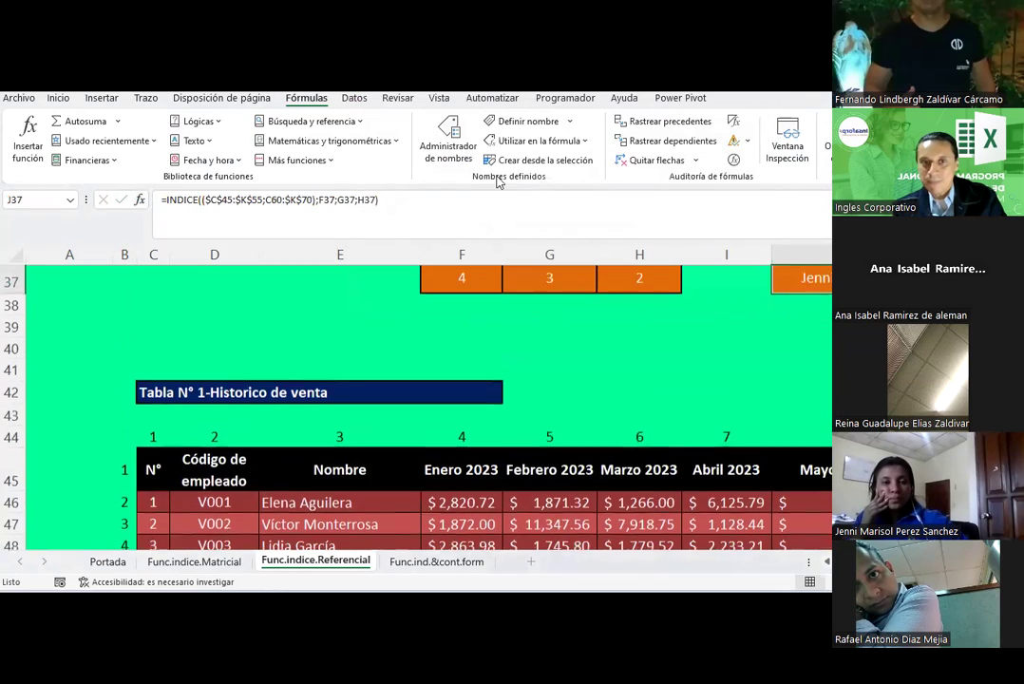
key("shift+F3")
- Read the Núm_fila (F37) and Núm_área (H37) help in the ref;núm_fila;núm_columna;núm_área form, then close unchanged
double_click(481, 215)
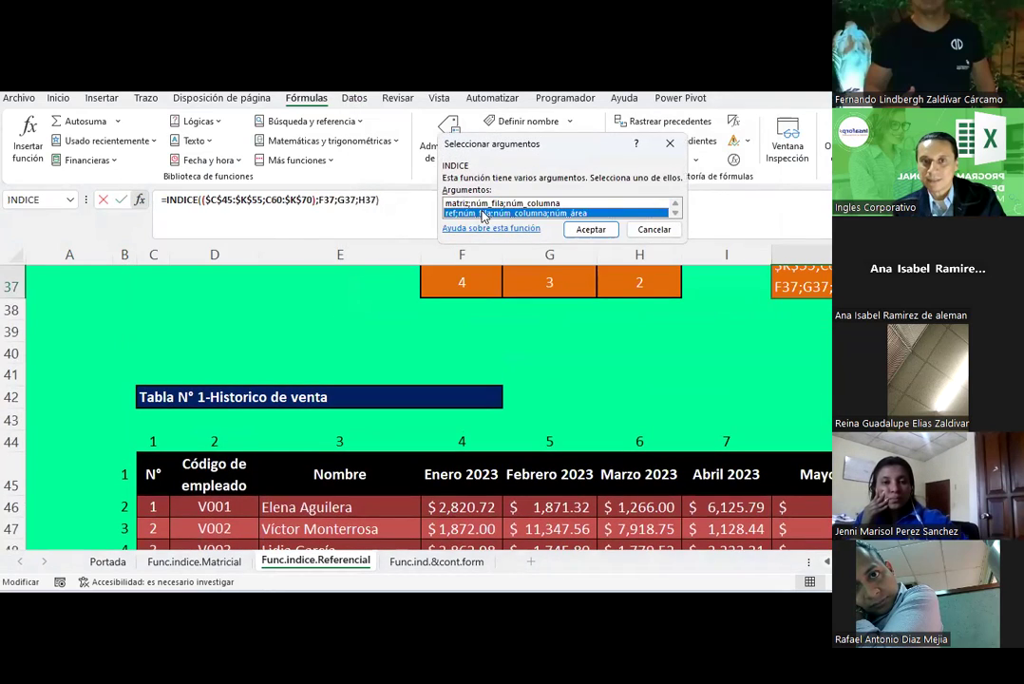
left_click(497, 133)
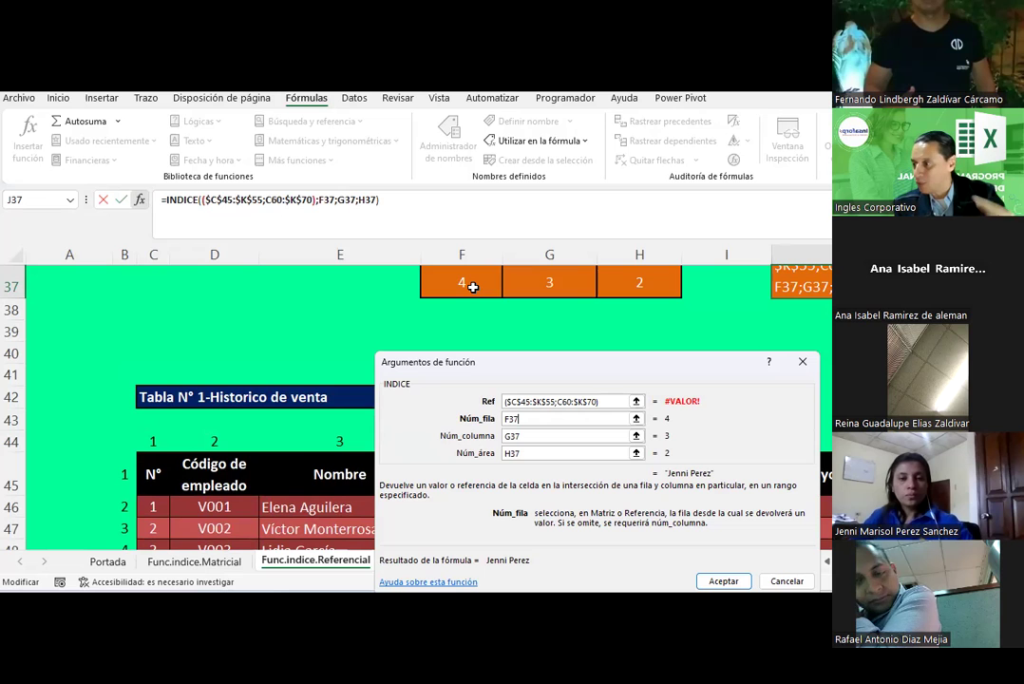
scroll(480, 283, "up", 1)
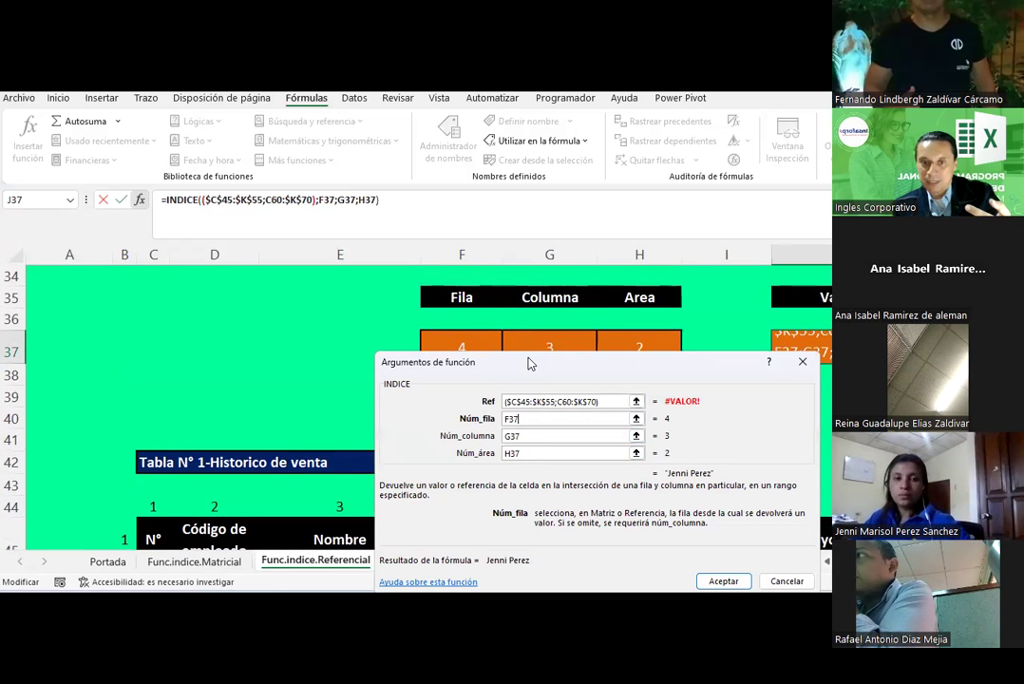
left_click_drag(533, 370, 538, 384)
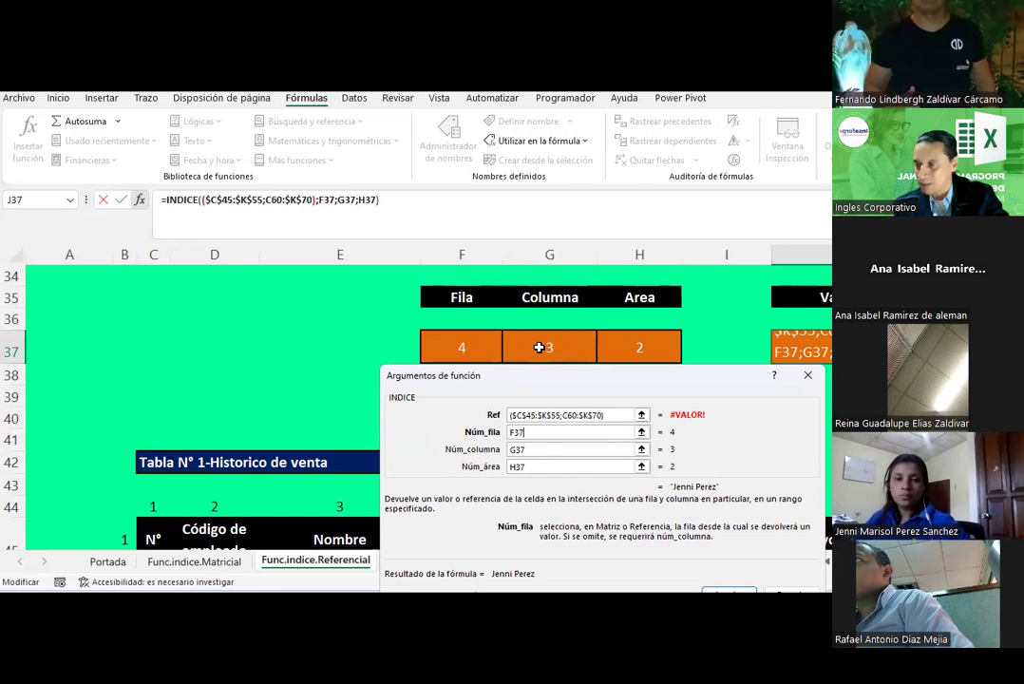
left_click(544, 467)
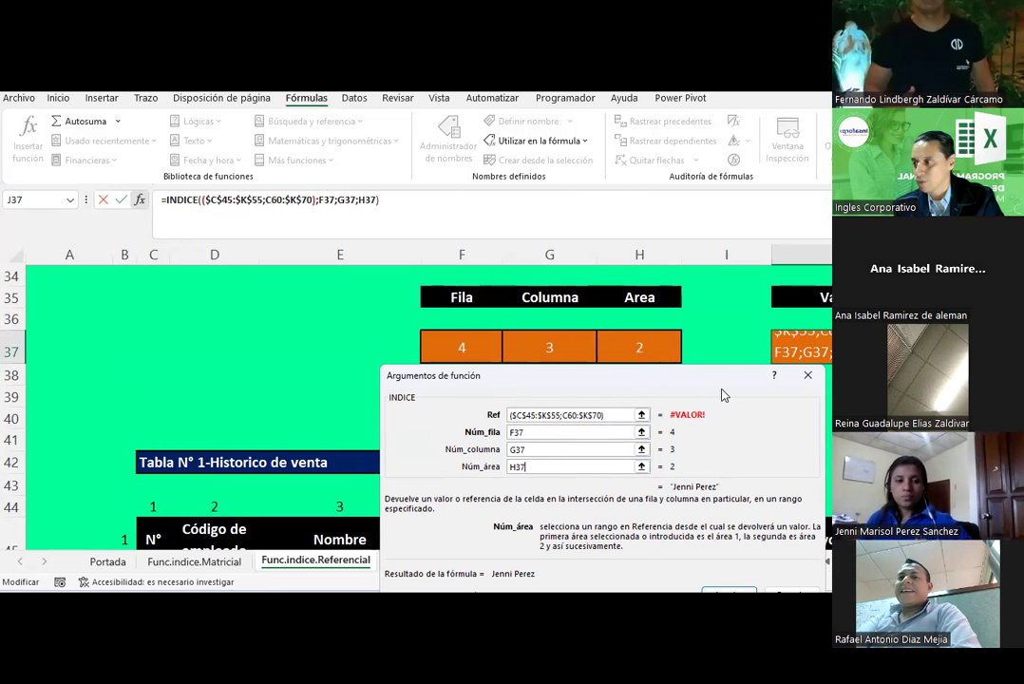
left_click_drag(751, 384, 655, 248)
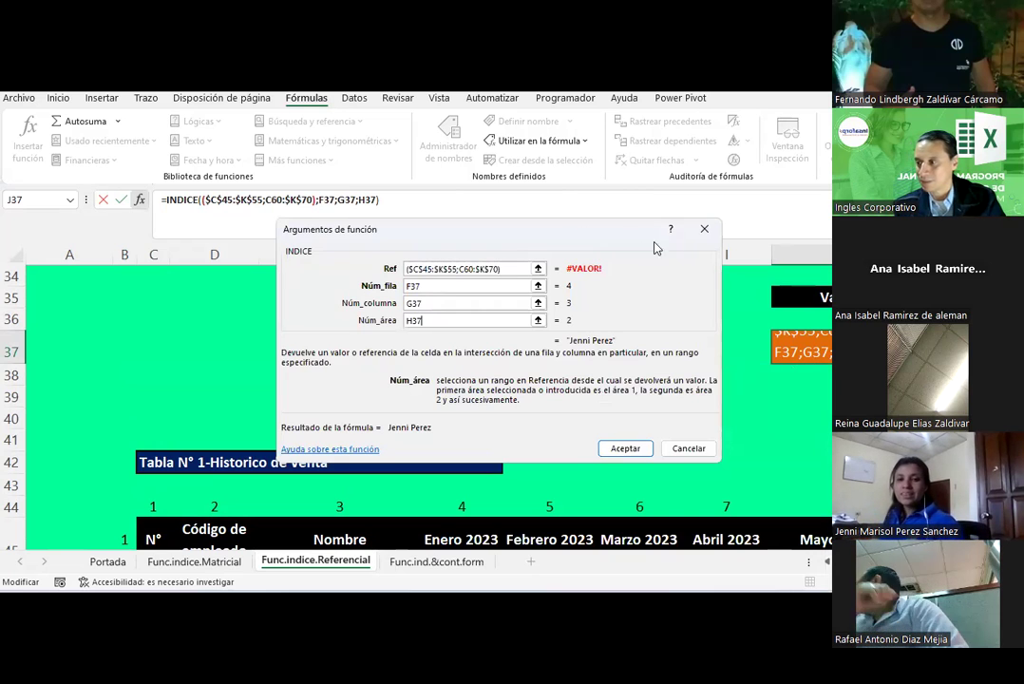
left_click(704, 229)
scroll(403, 444, "down", 5)
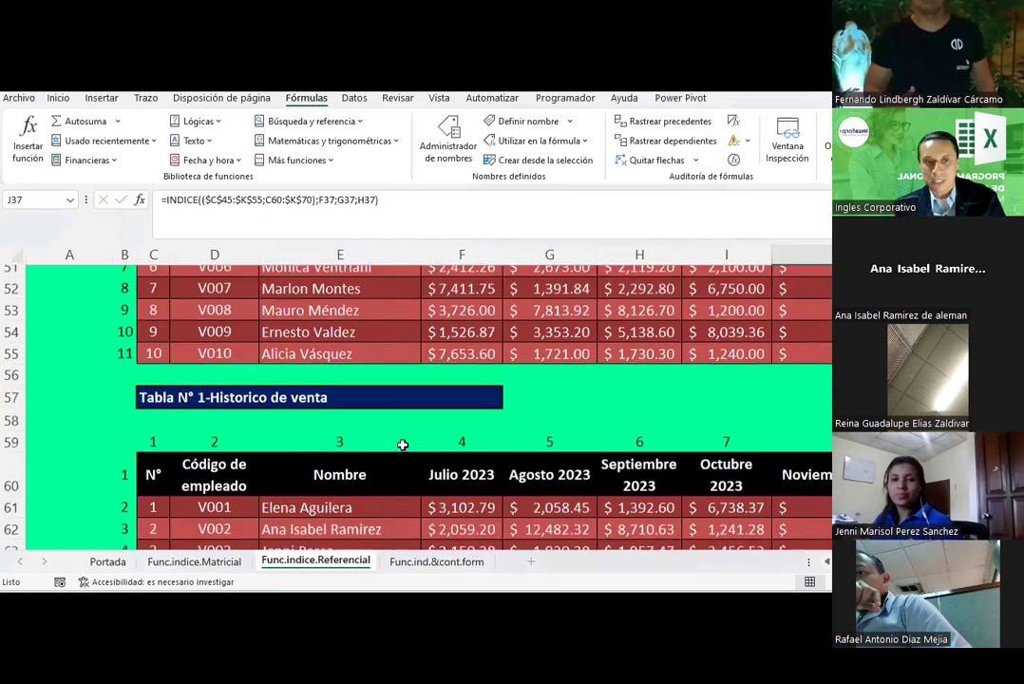
scroll(403, 444, "down", 2)
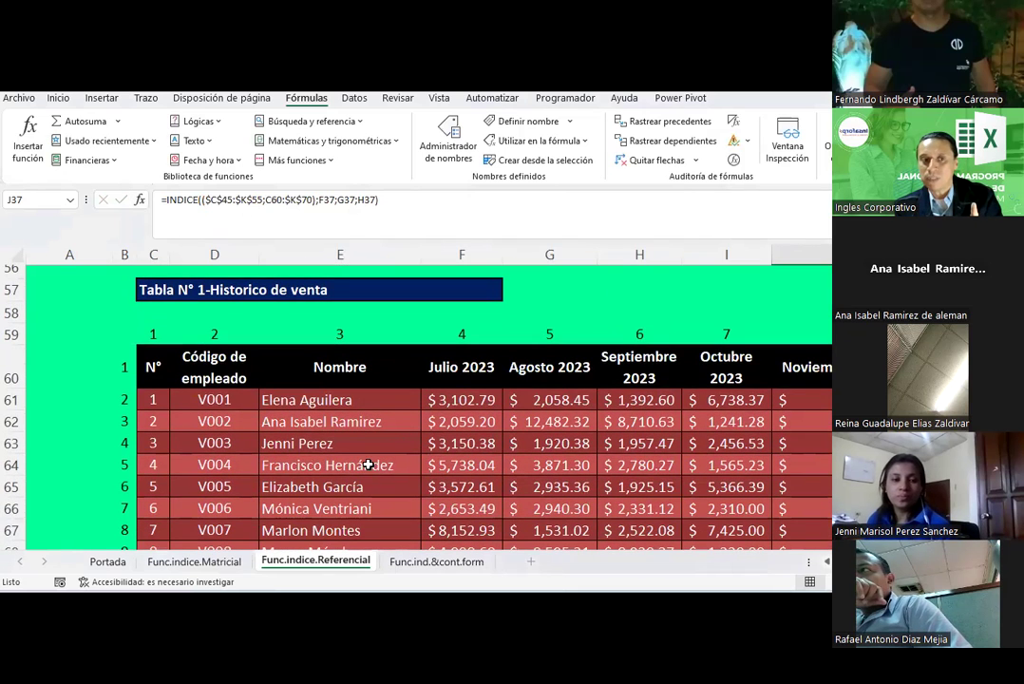
left_click(147, 333)
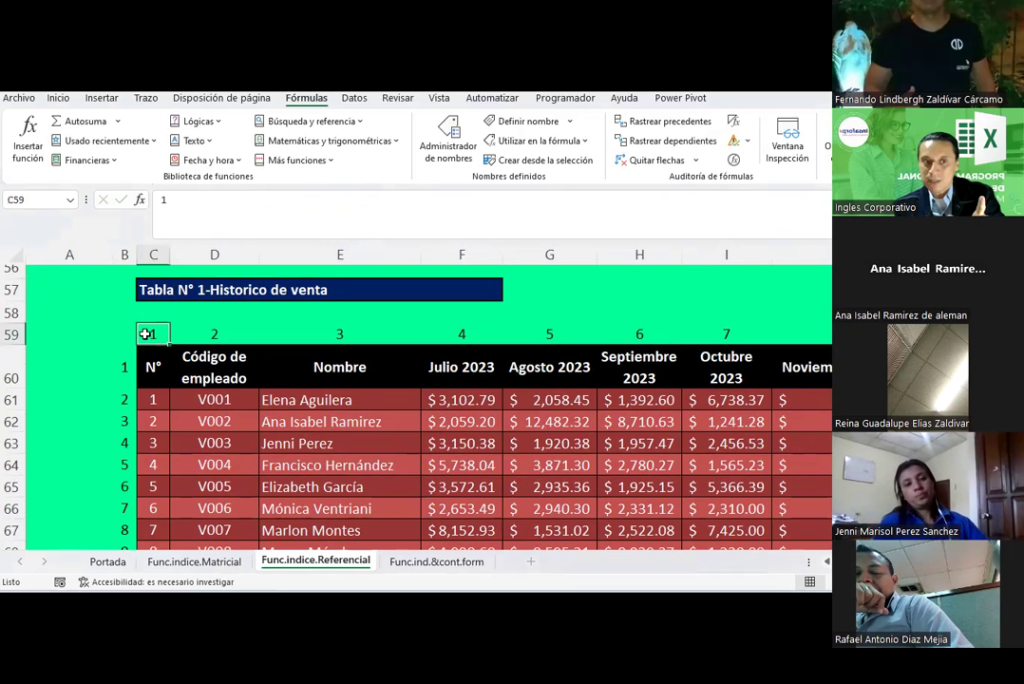
left_click_drag(149, 366, 816, 401)
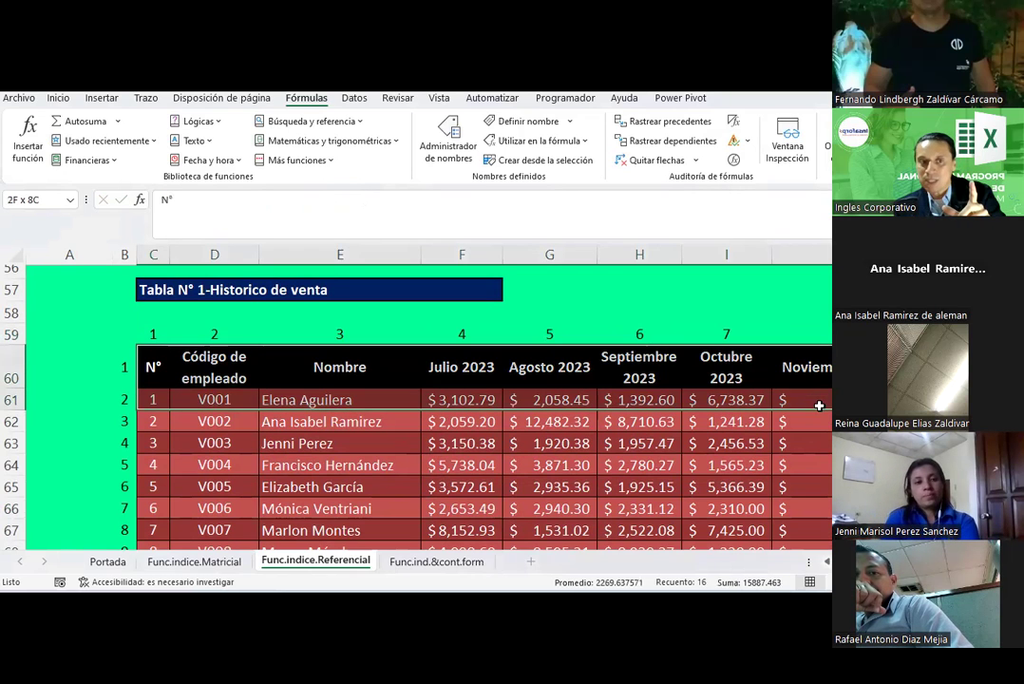
left_click_drag(150, 334, 824, 333)
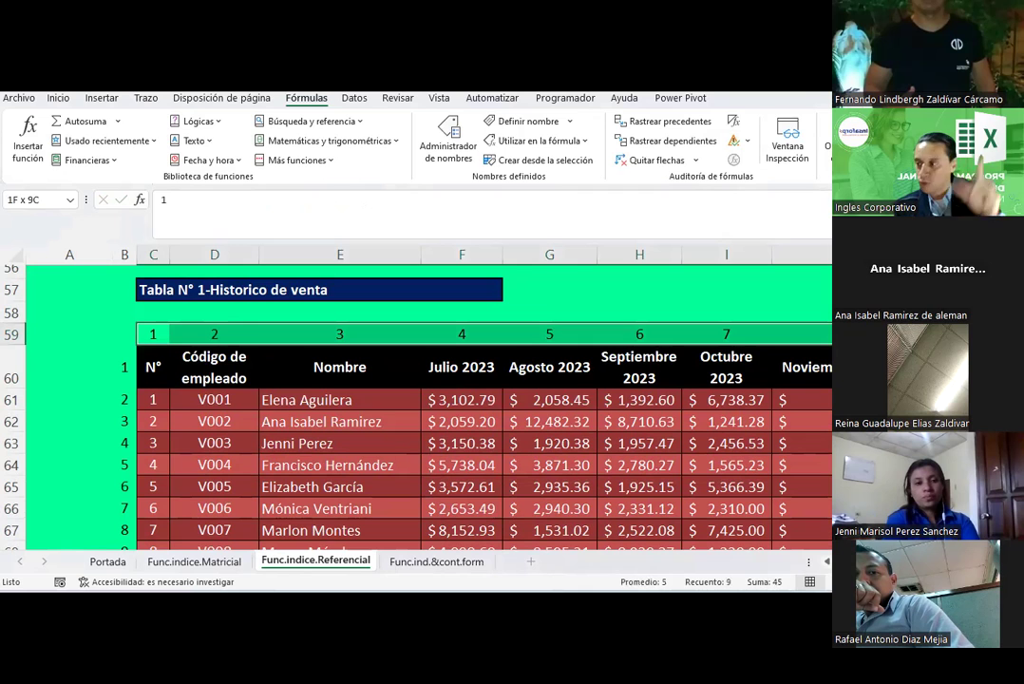
left_click_drag(122, 366, 125, 574)
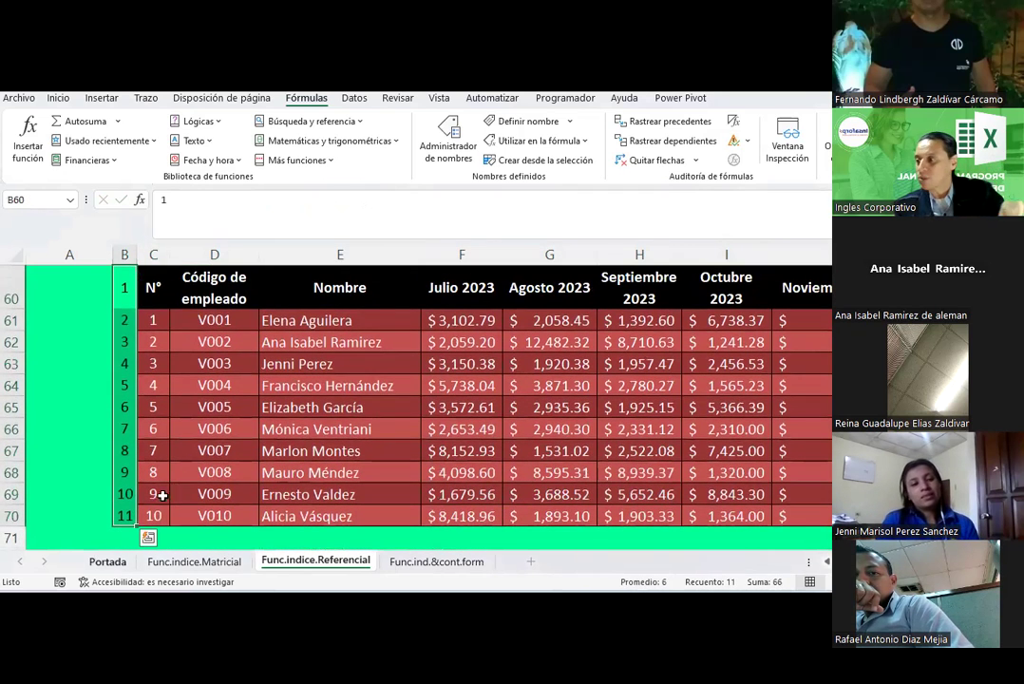
scroll(285, 333, "up", 2)
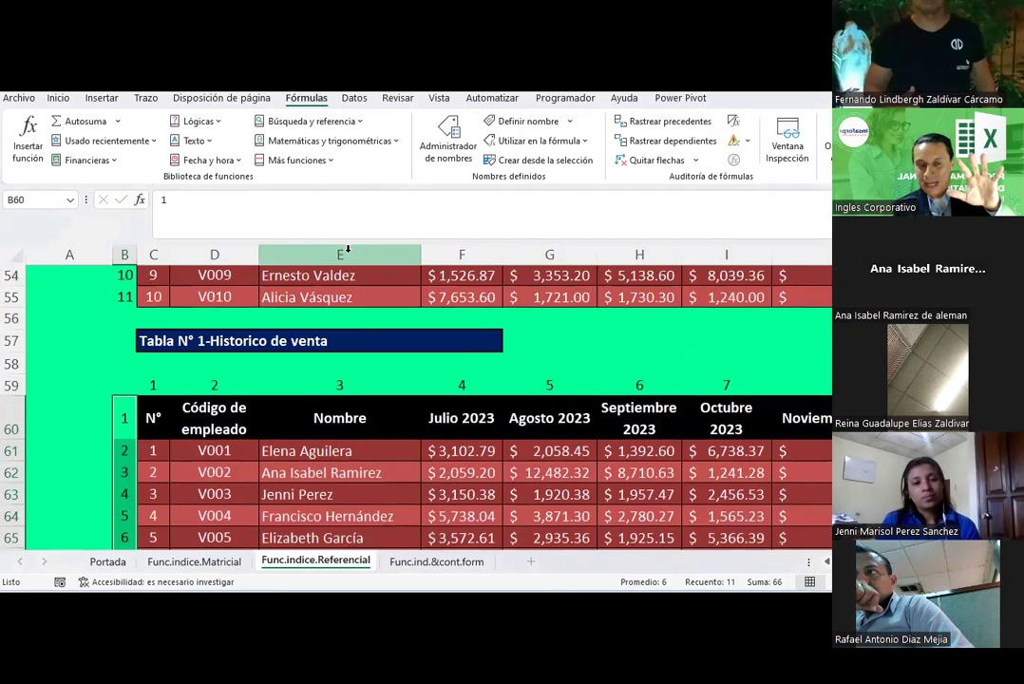
left_click(355, 383)
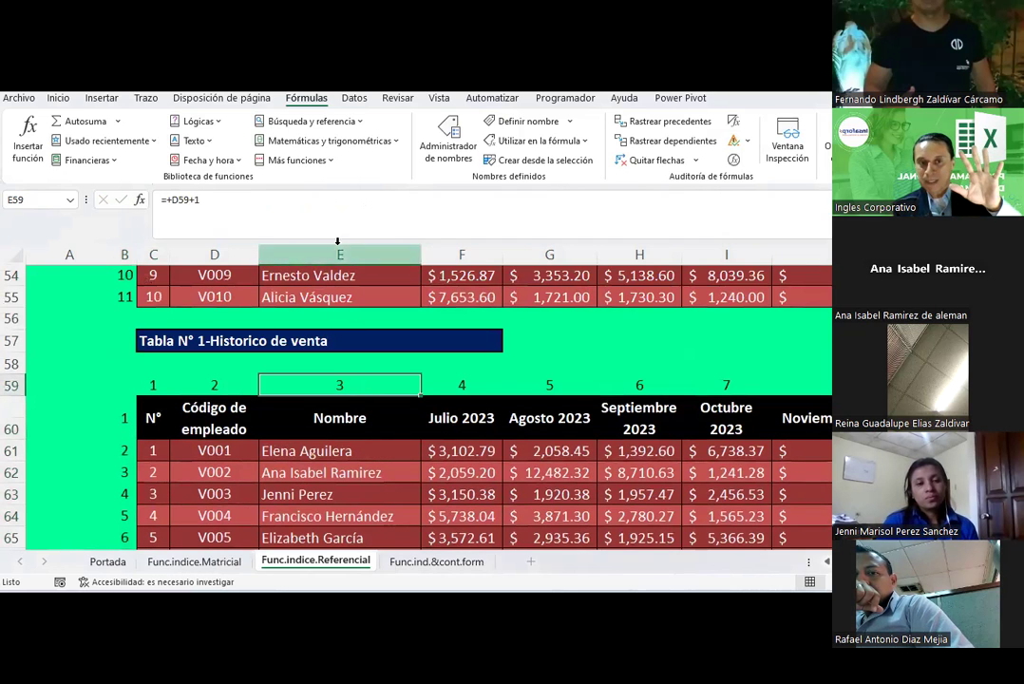
left_click(313, 495)
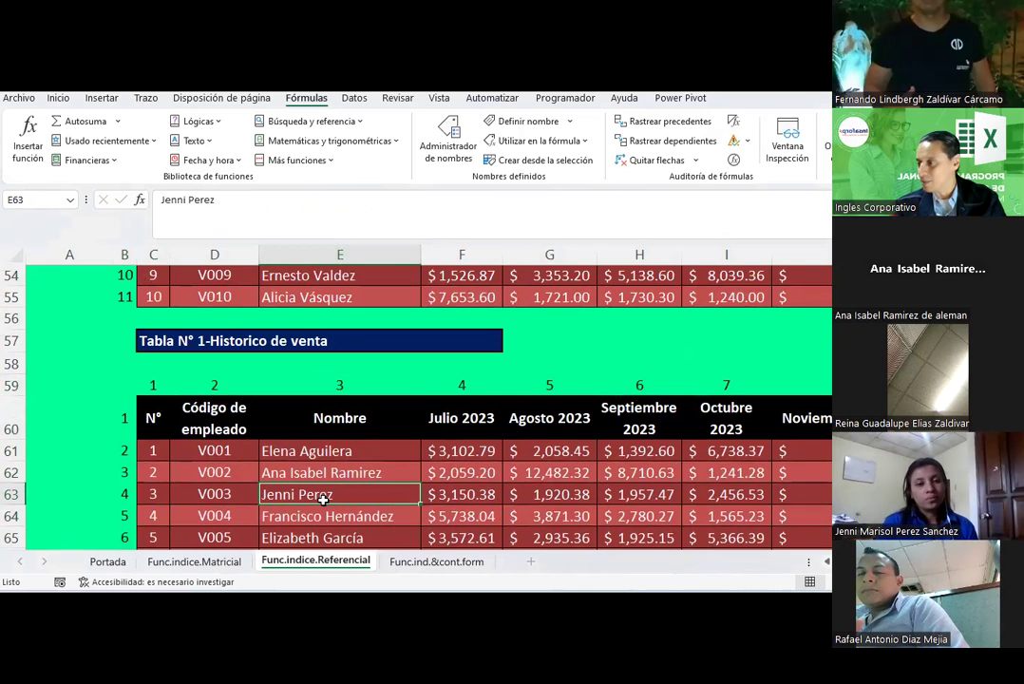